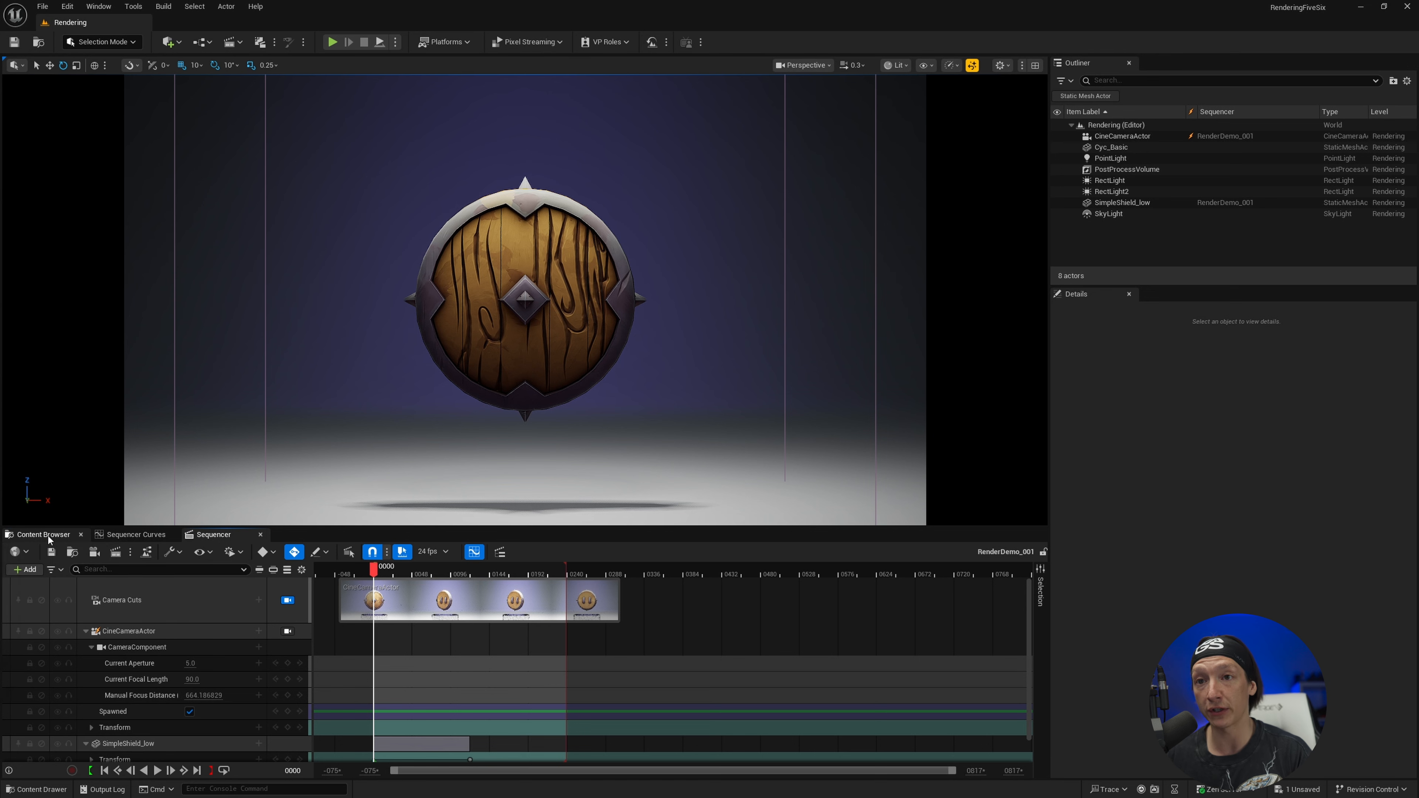
Create a new level sequence named OURTUTSEQUENCE in the project's Content folder
left_click(49, 535)
left_click(58, 590)
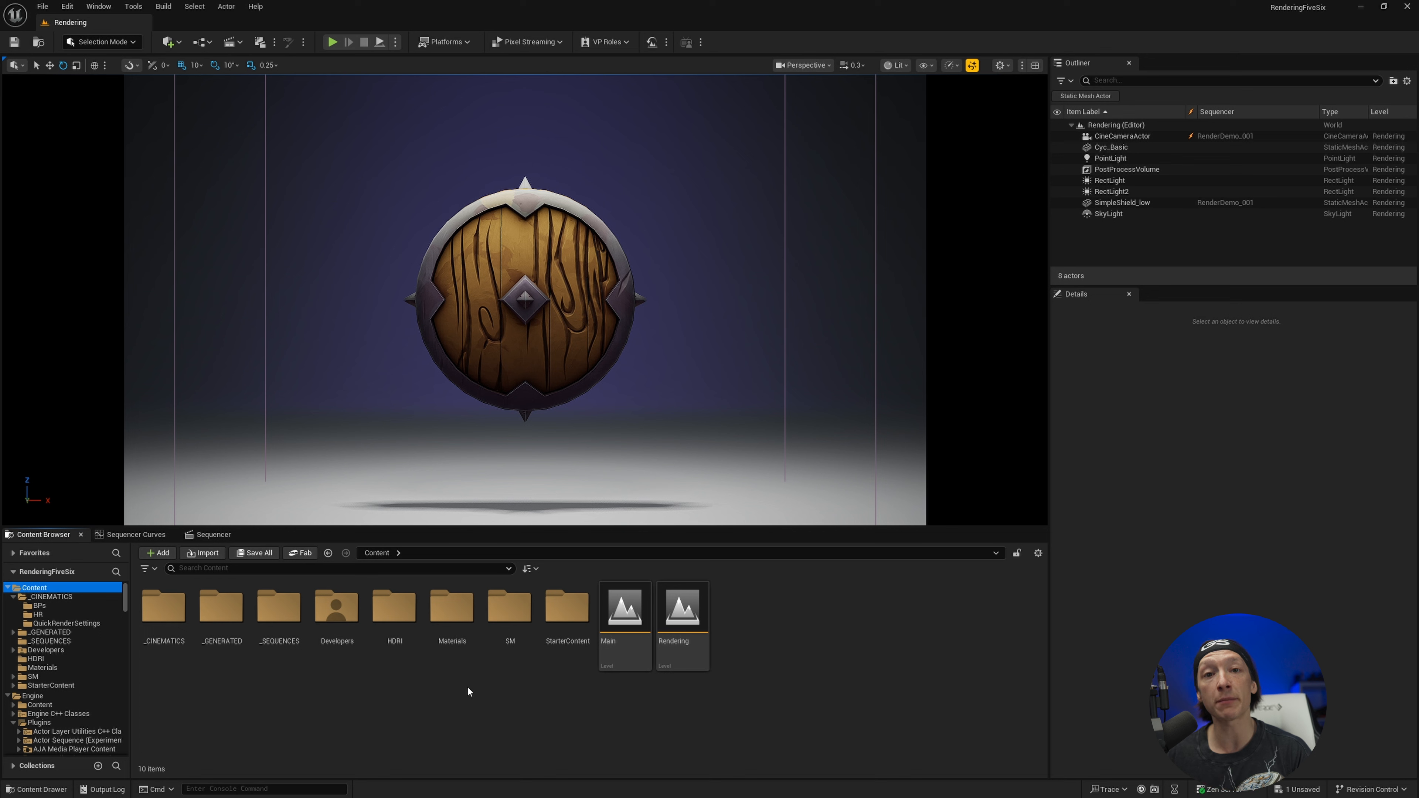
left_click(238, 44)
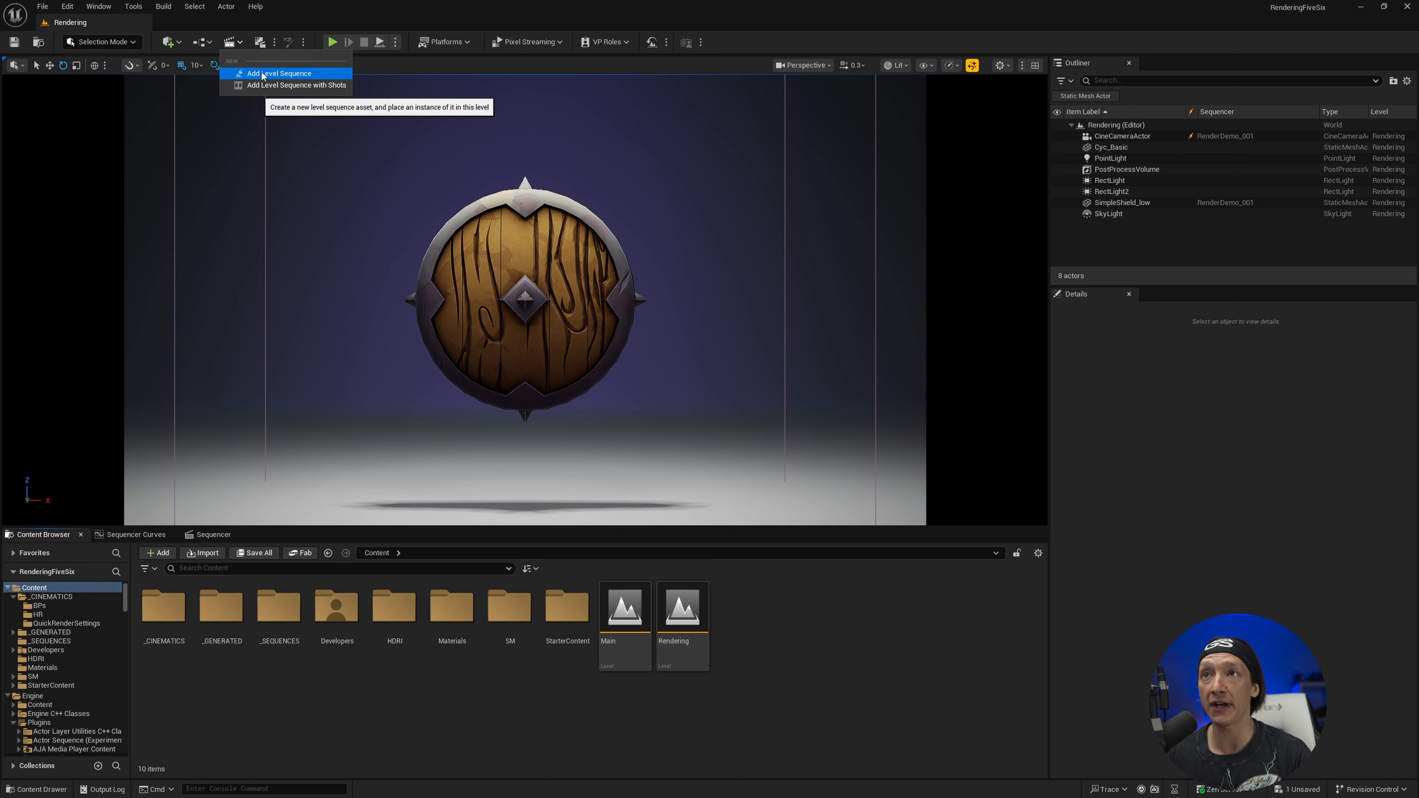
right_click(833, 627)
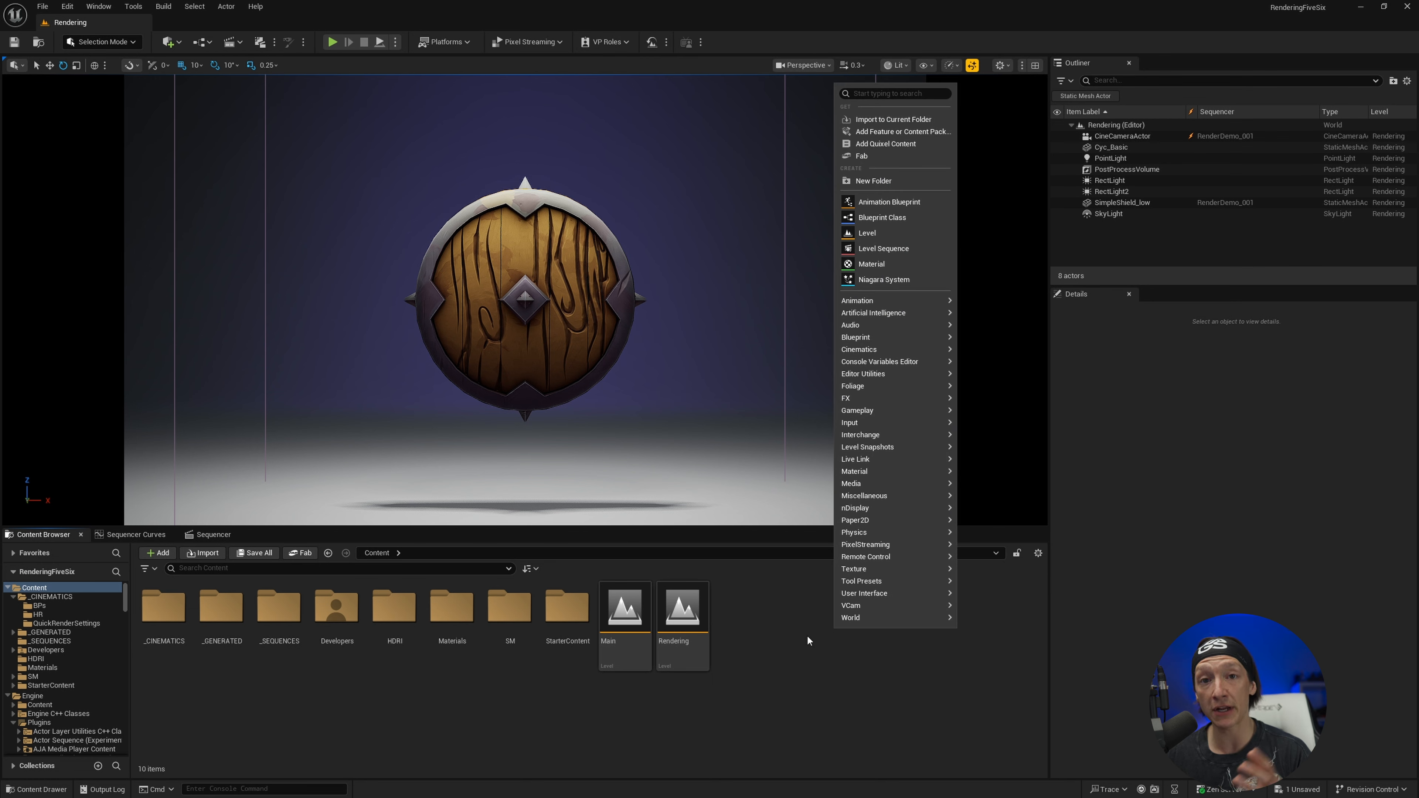
mouse_move(870, 350)
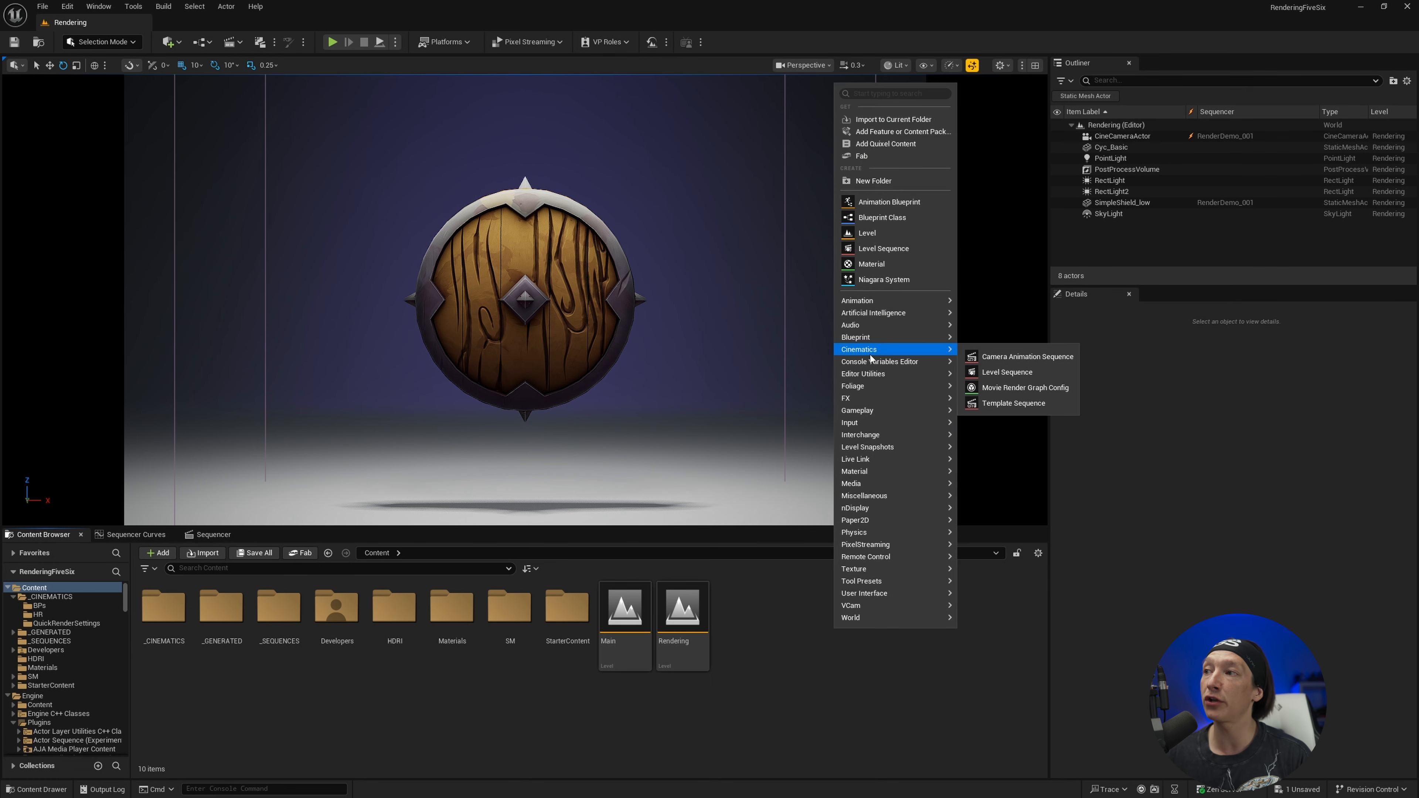
left_click(983, 369)
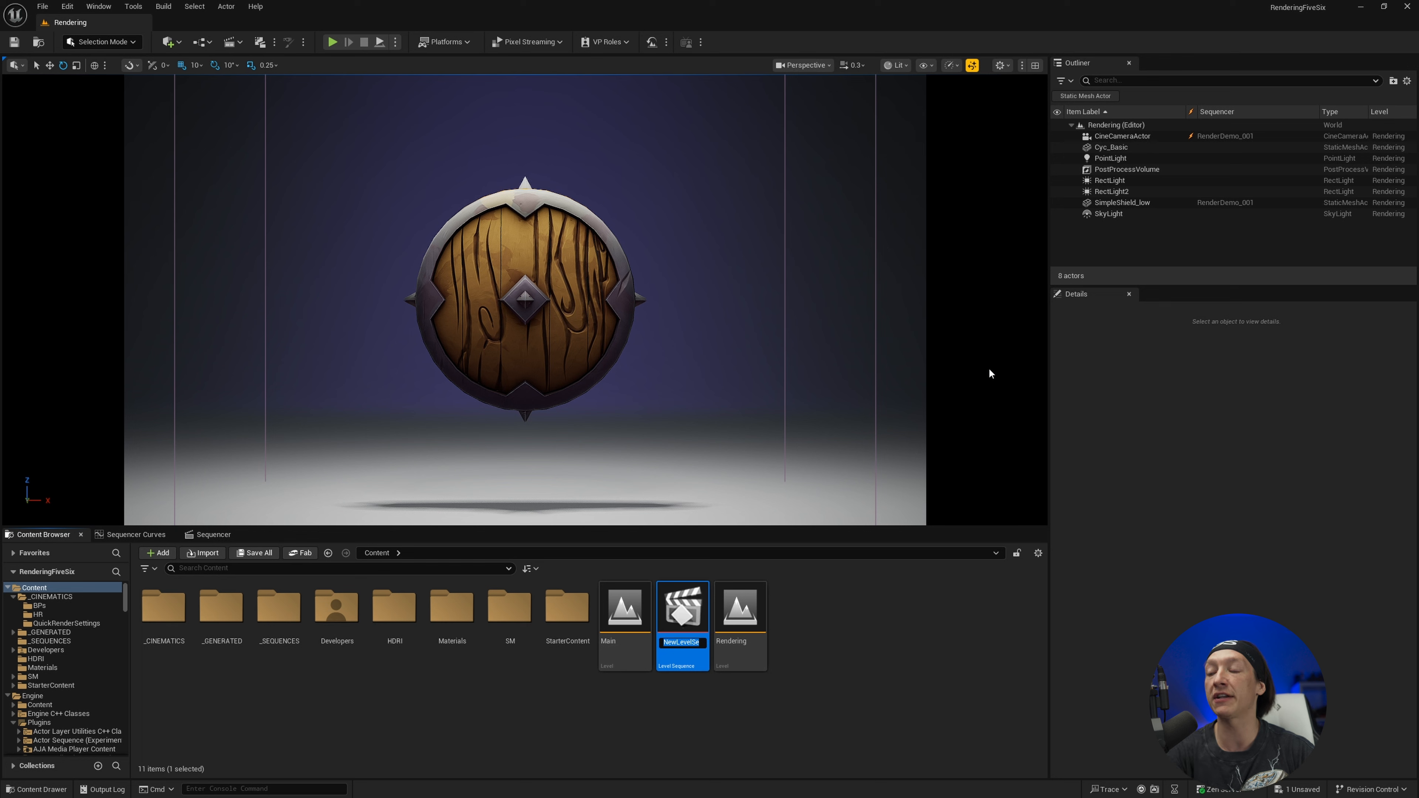
type("OURTUTS")
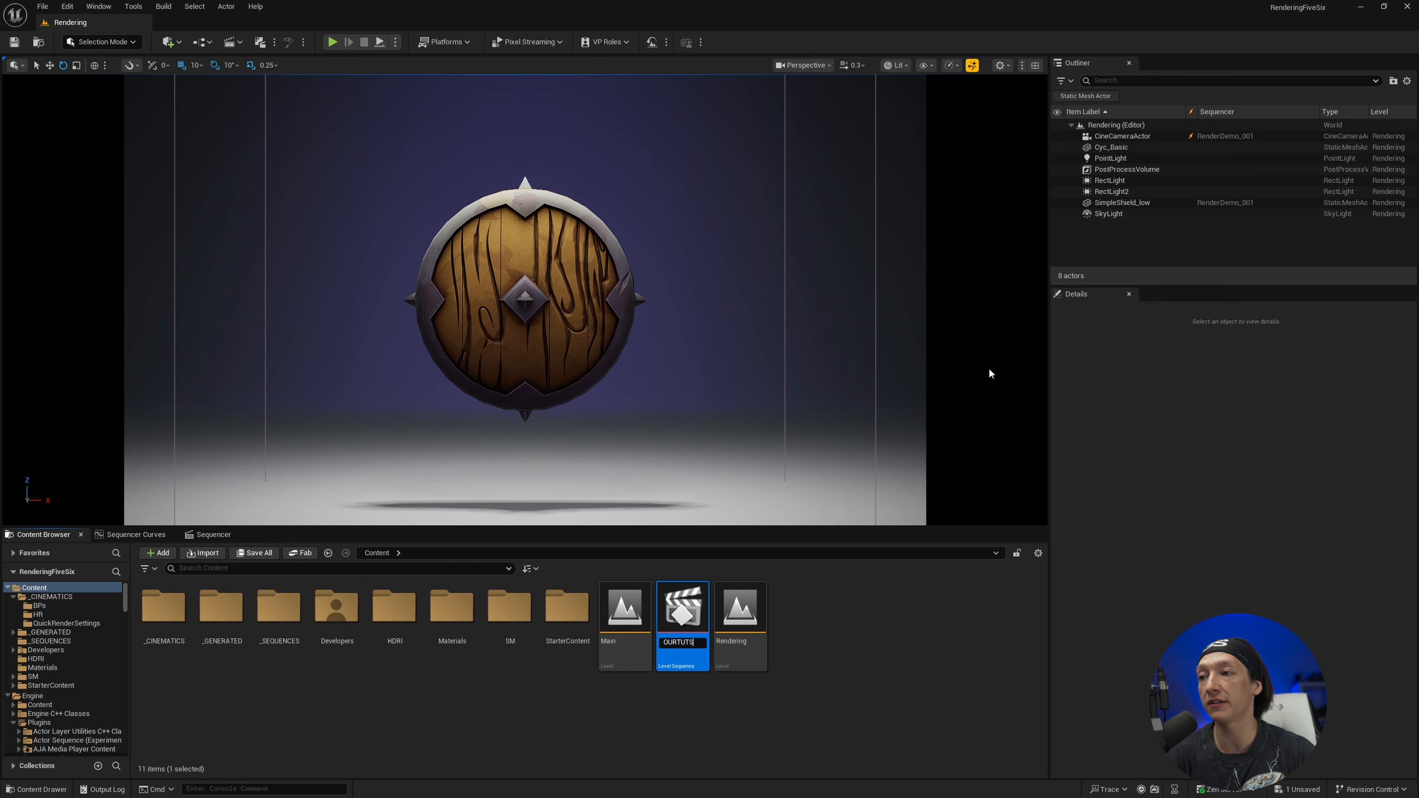
type("EQUE")
key("Return")
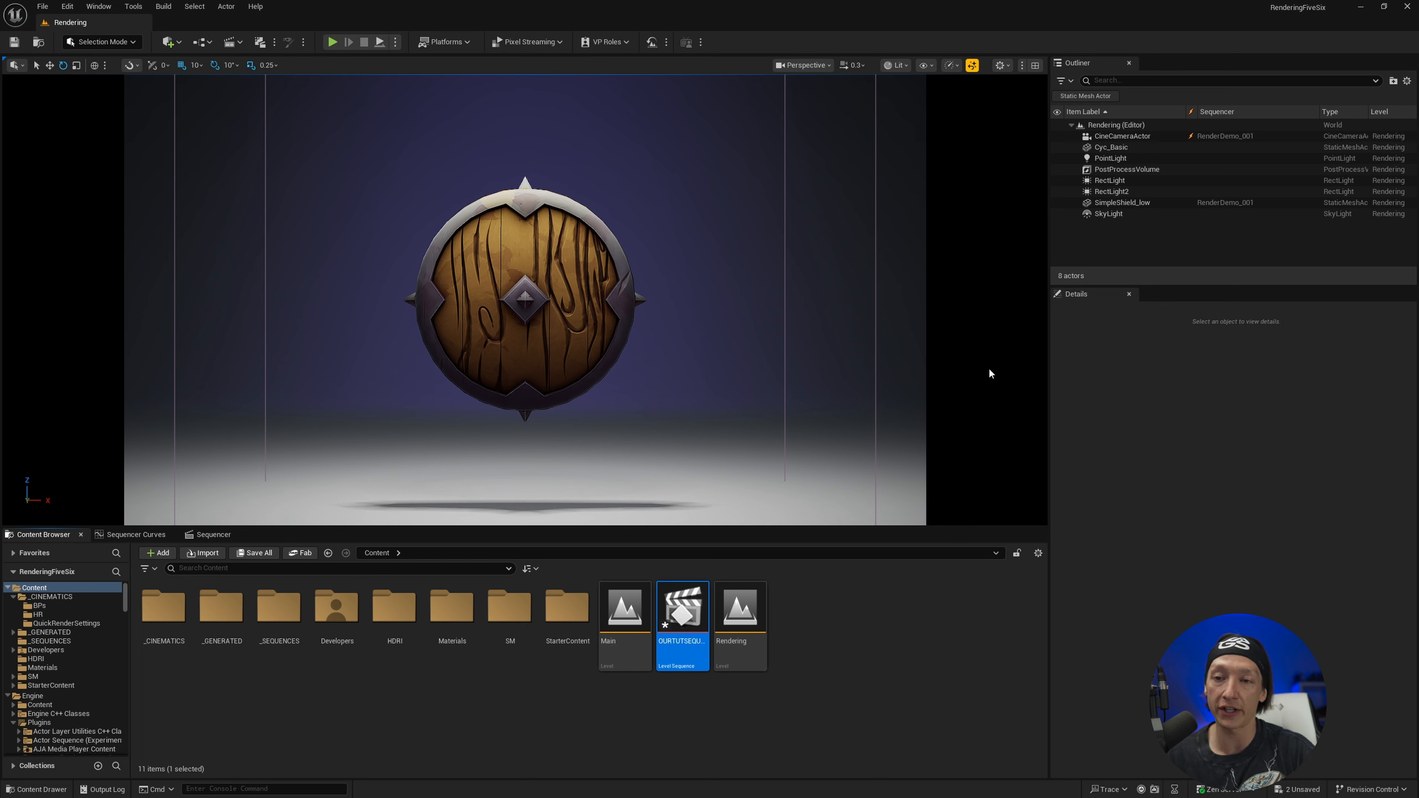
Open OURTUTSEQUENCE, frame the shield in the viewport and create a cine camera with a camera cut in the sequence
double_click(688, 612)
right_click_drag(642, 336, 613, 284)
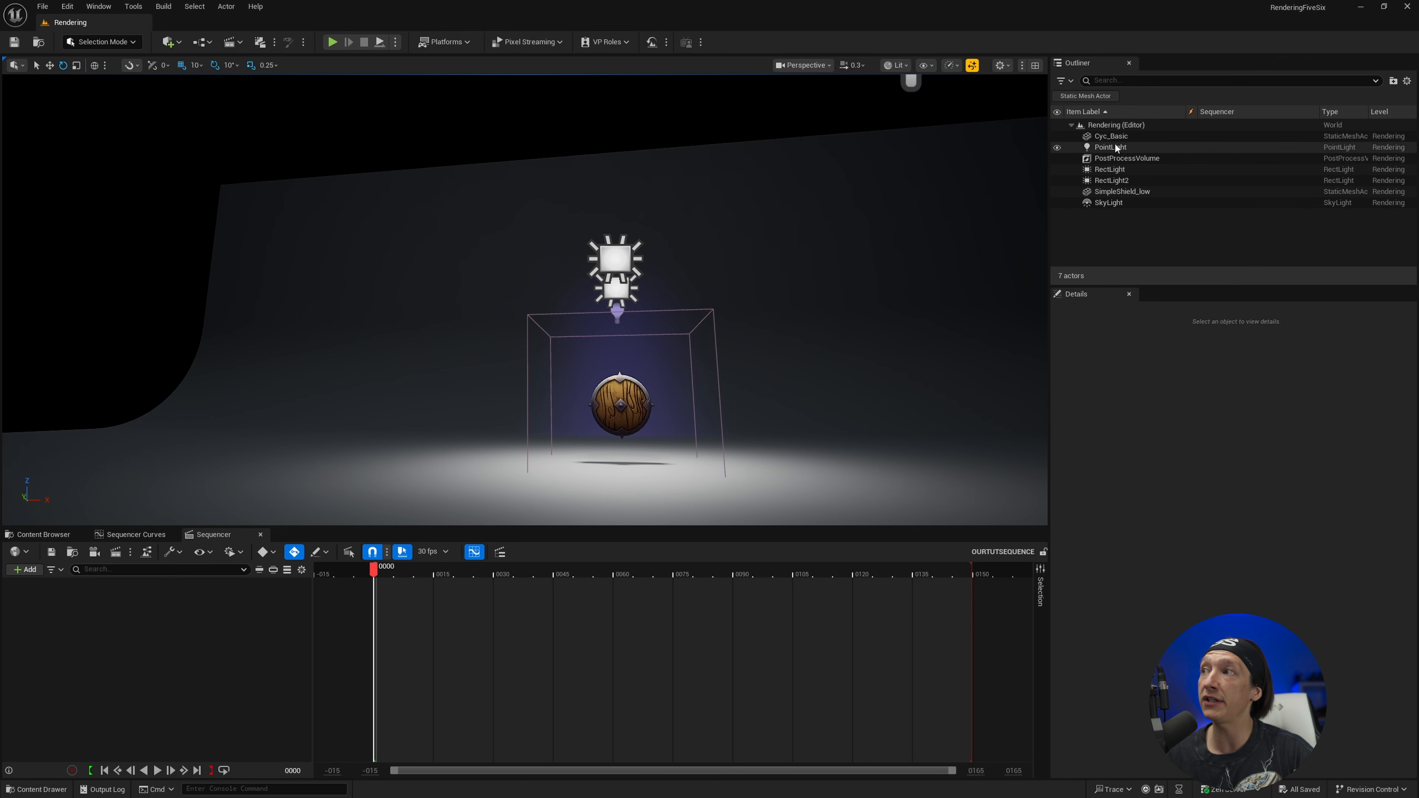
right_click_drag(770, 248, 785, 263)
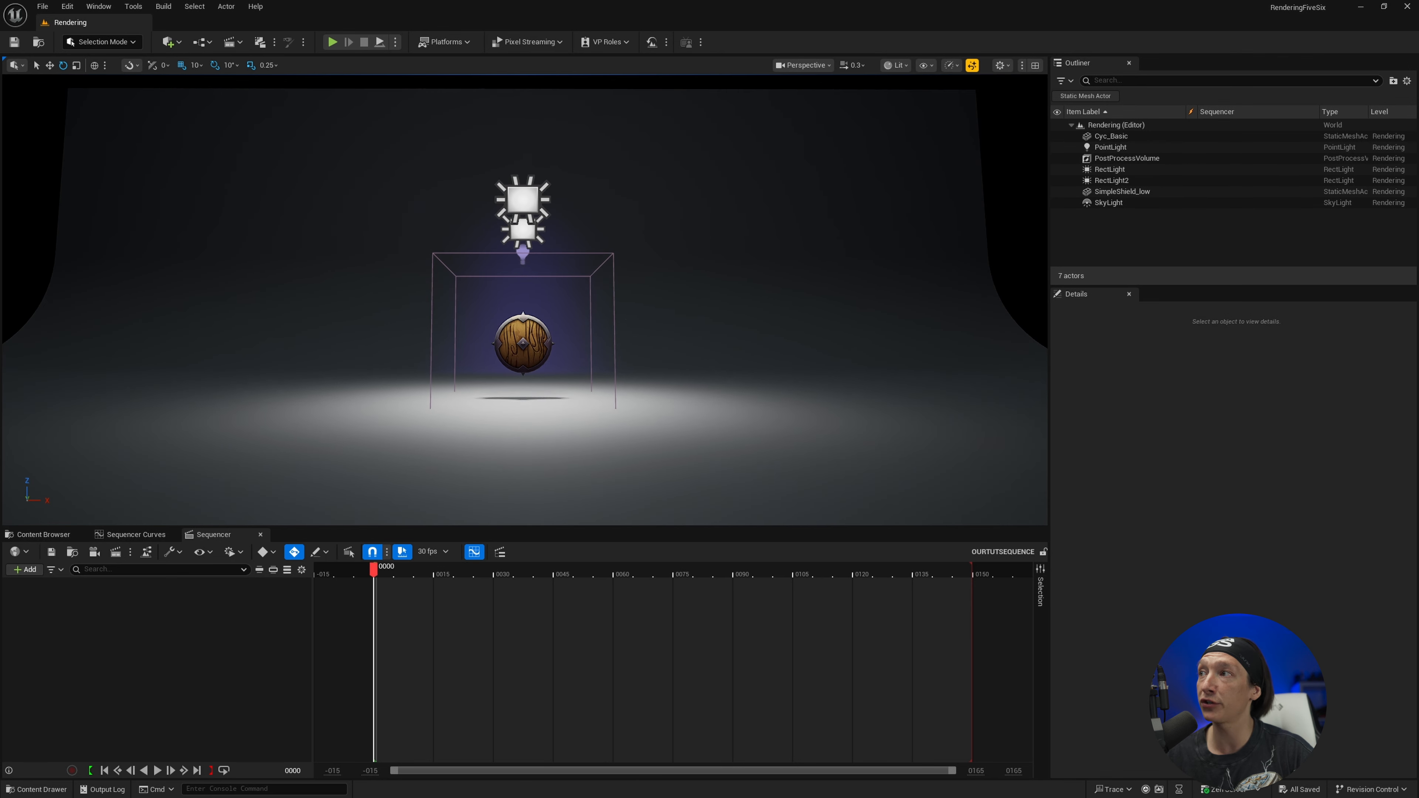
left_click(94, 552)
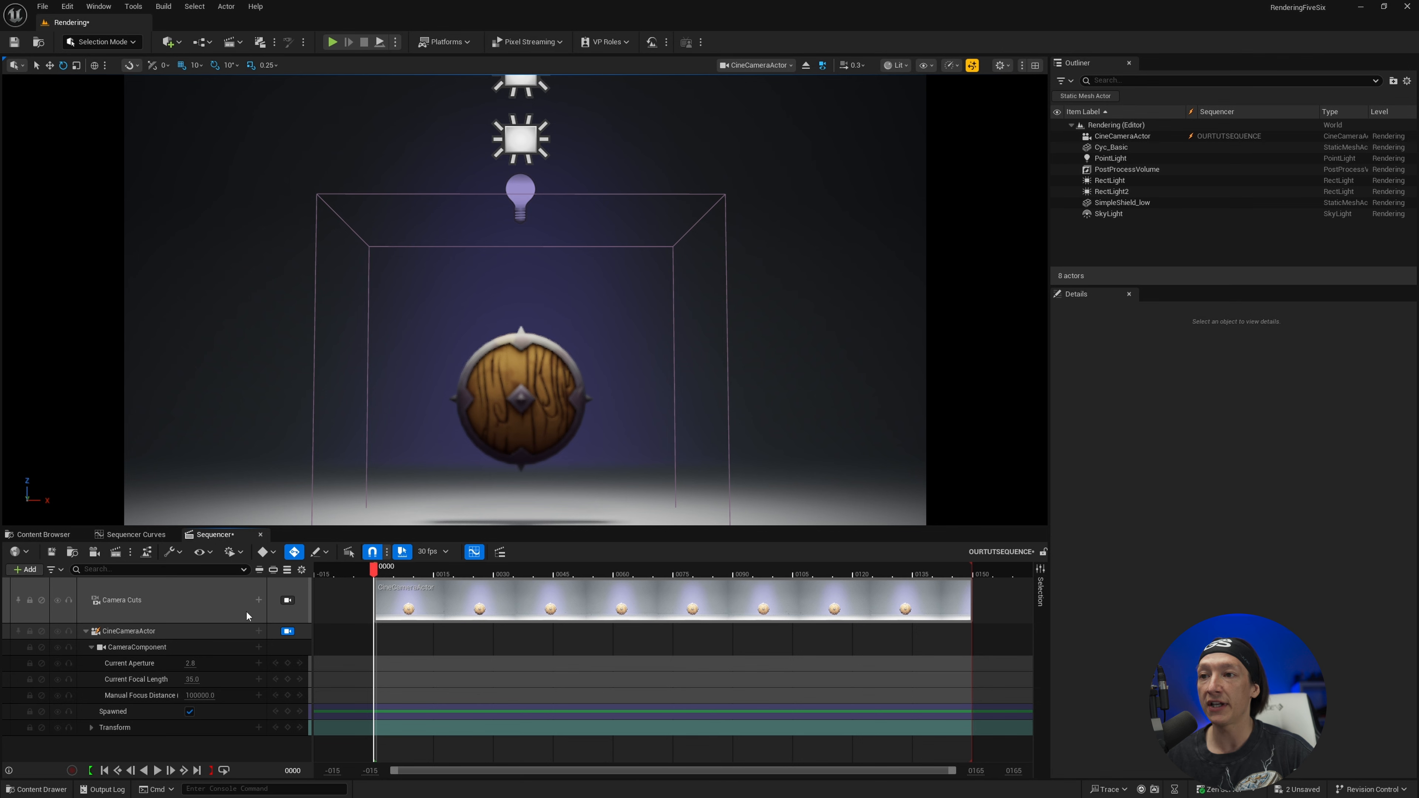
Set the CineCameraActor's rotation to a pitch of 0° and a yaw of -90°
left_click(128, 632)
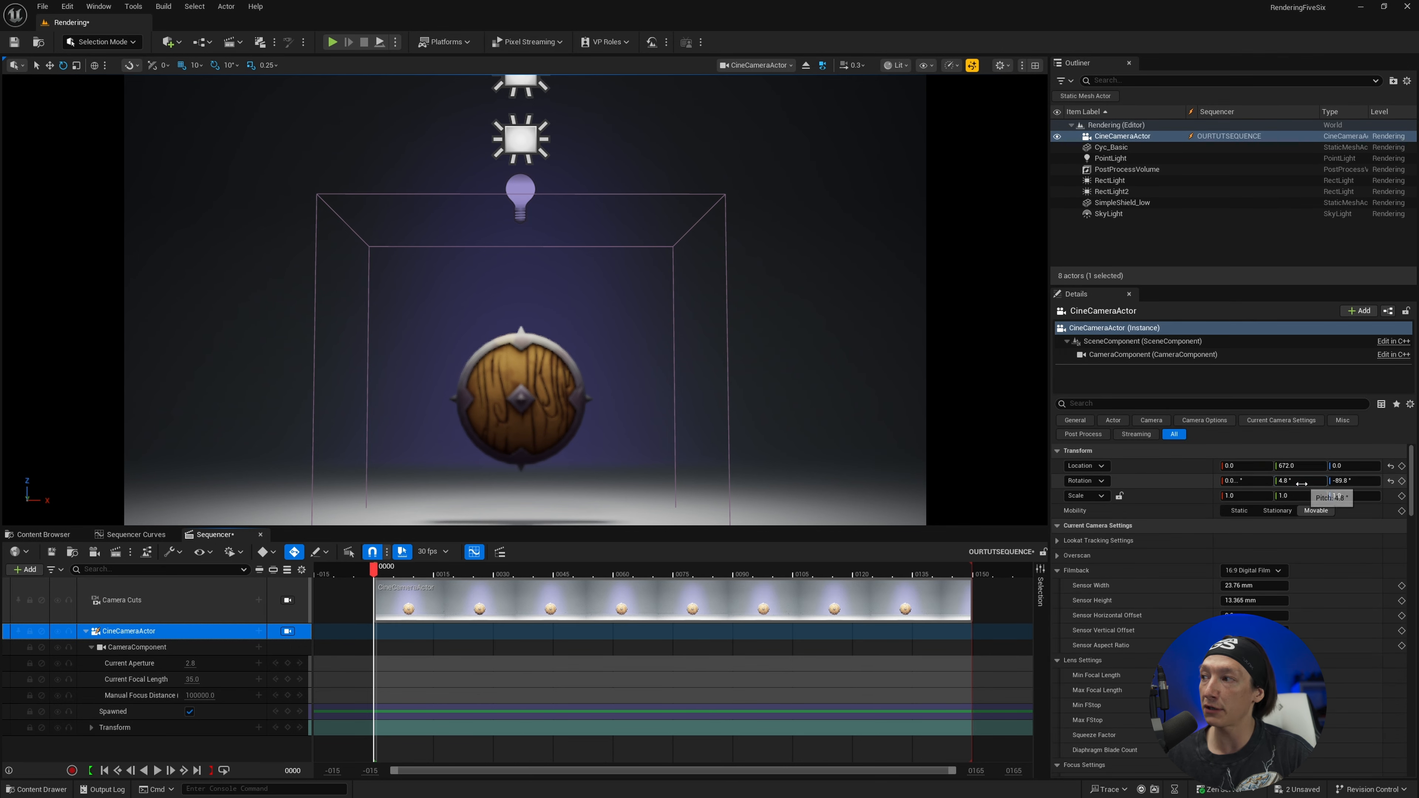
left_click(1302, 483)
type("0")
key("Tab")
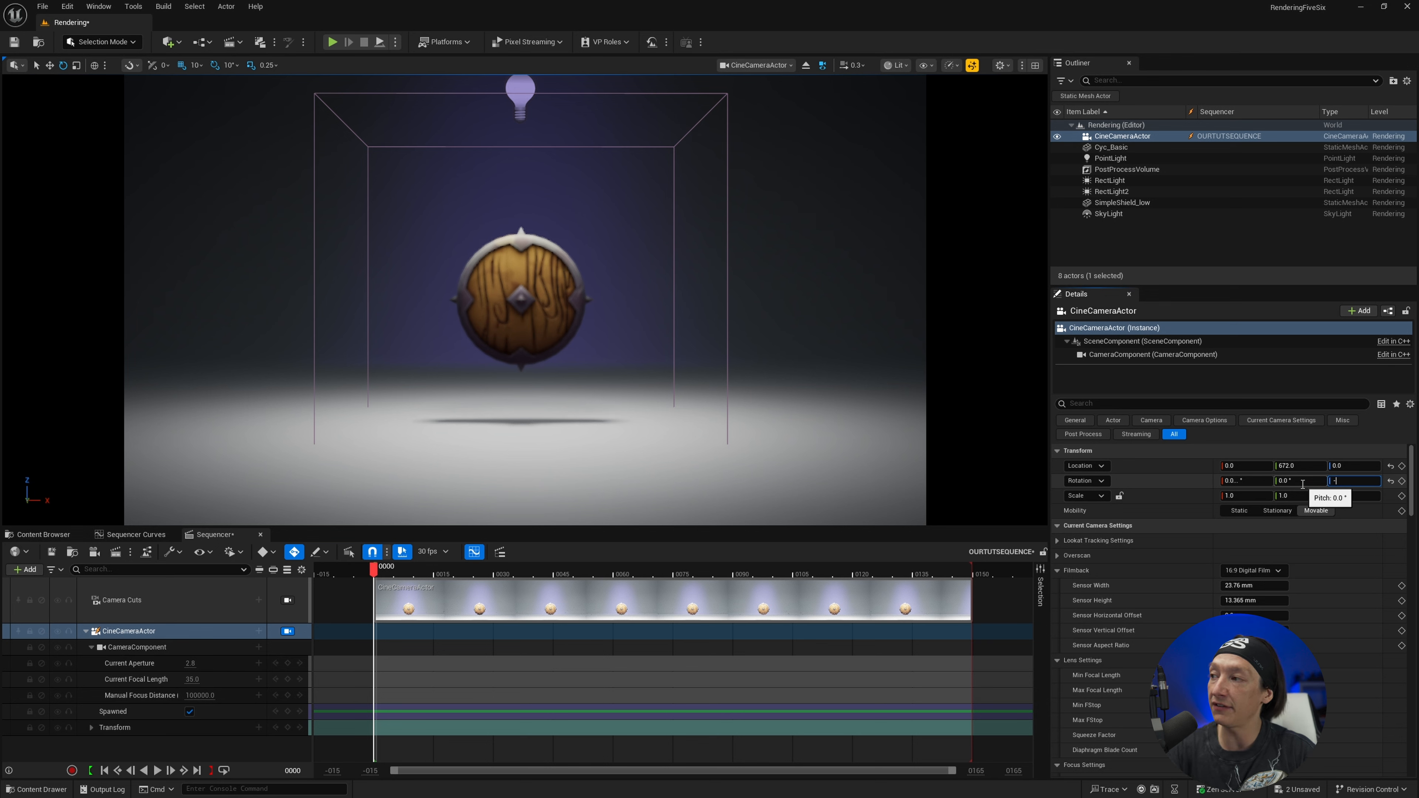
type("-90")
key("Return")
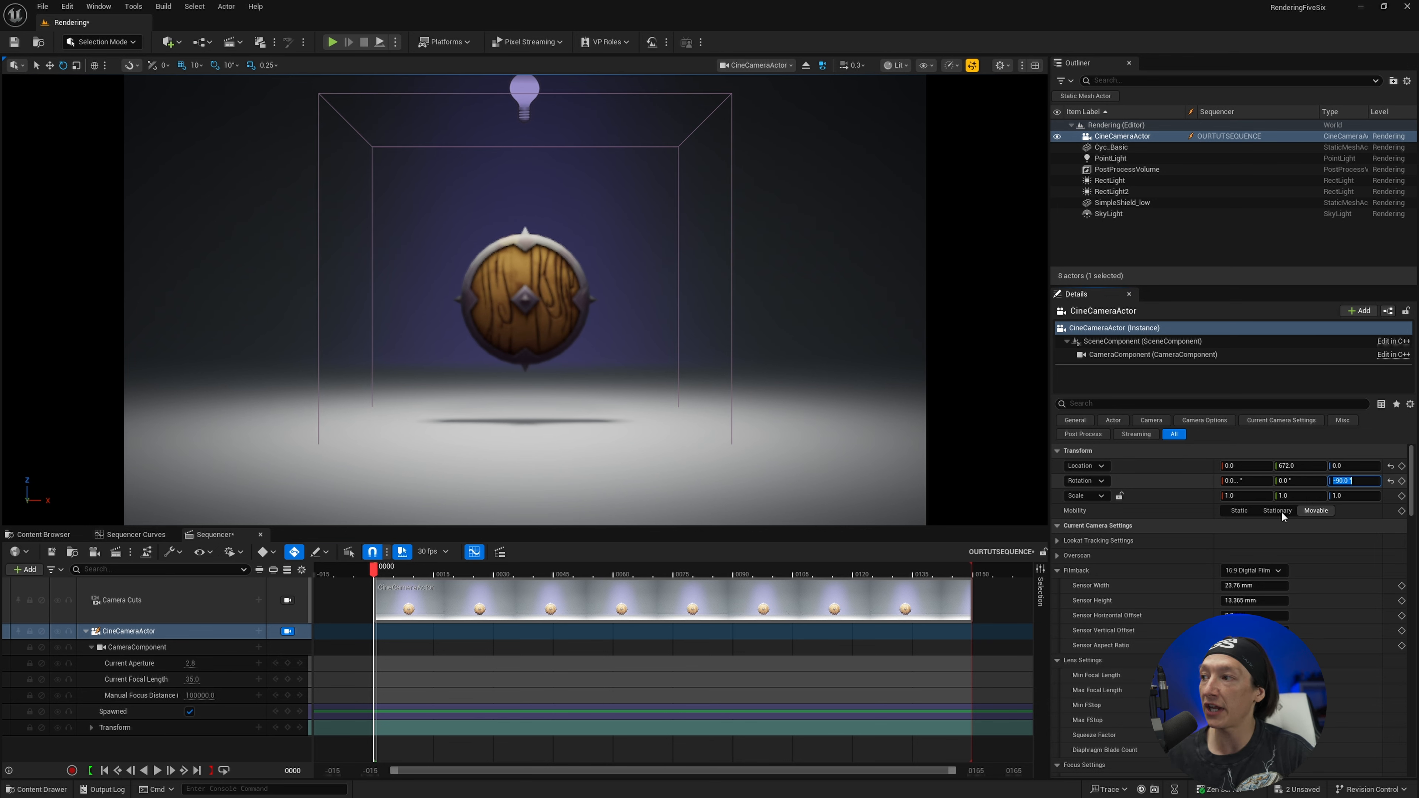
Set the camera's manual focus distance by sampling the depth on the shield, and scrub the sequence to frame 52
scroll(1302, 484, "down", 3)
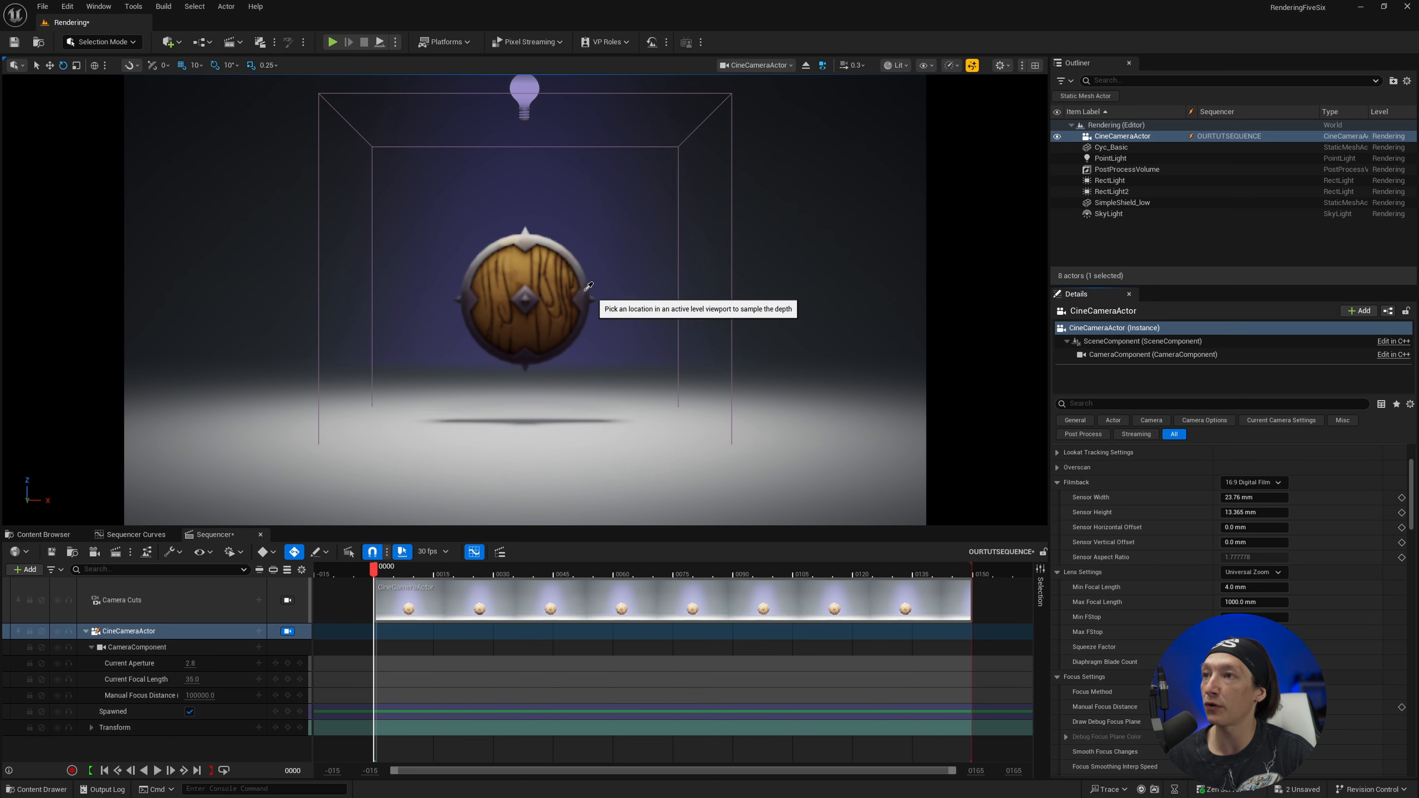
left_click(515, 306)
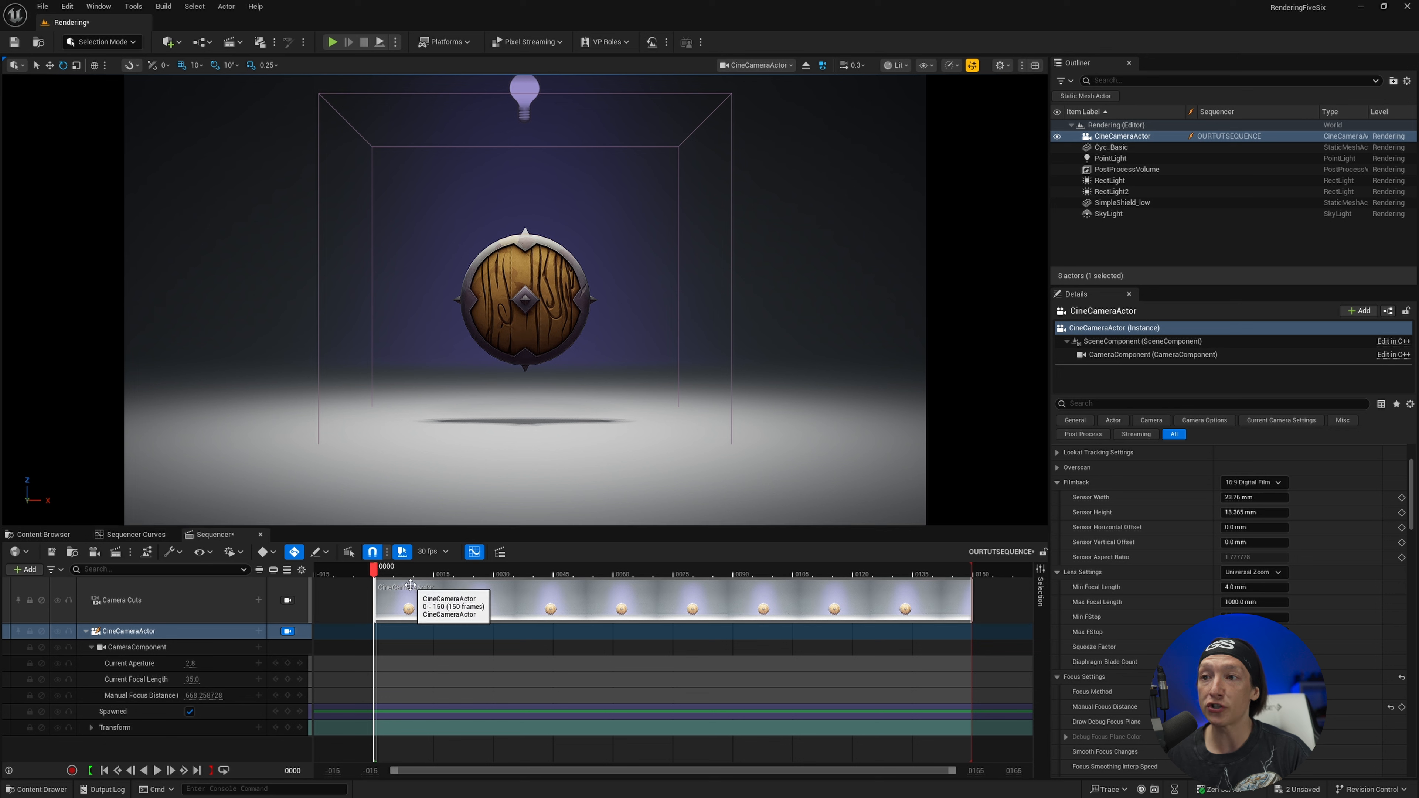
left_click_drag(381, 579, 417, 578)
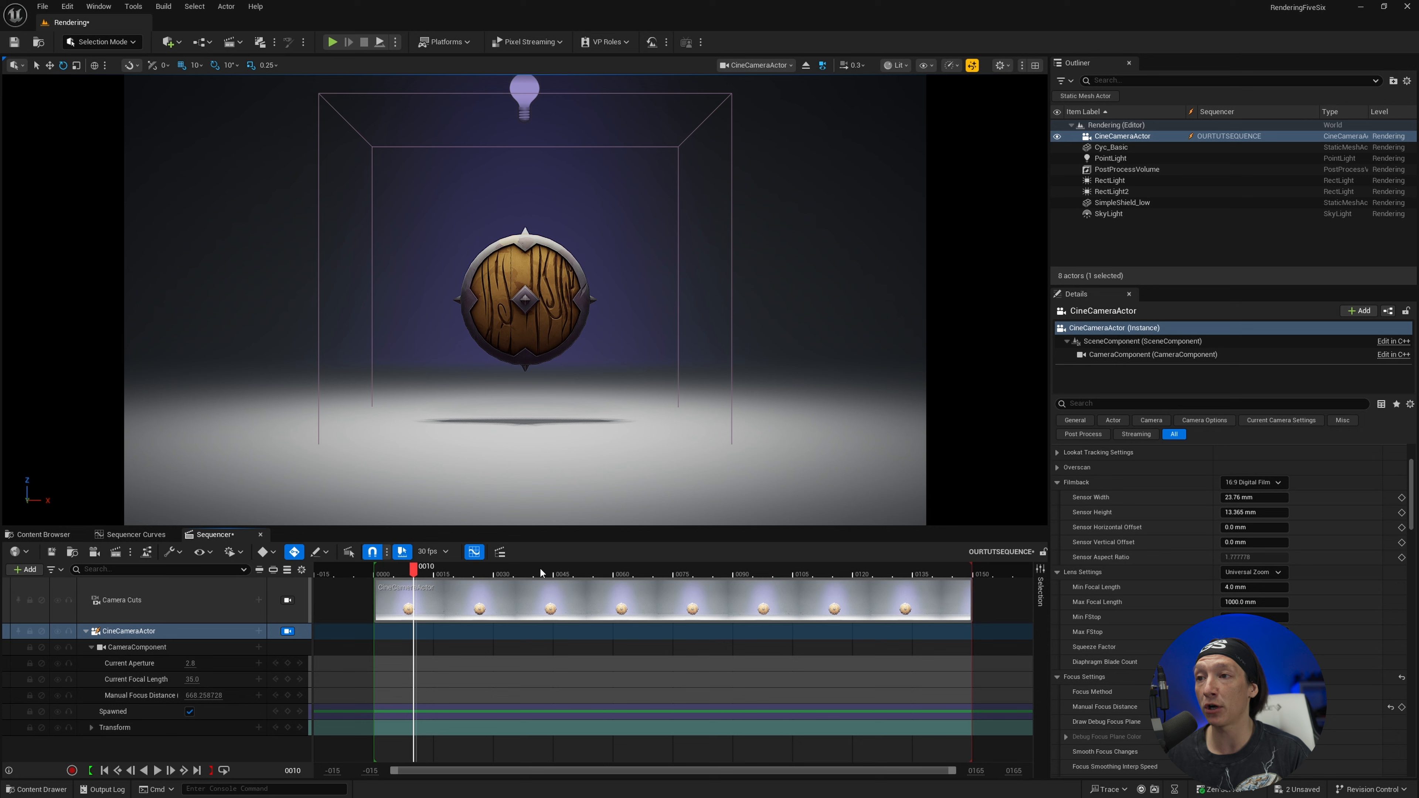
left_click_drag(517, 573, 584, 631)
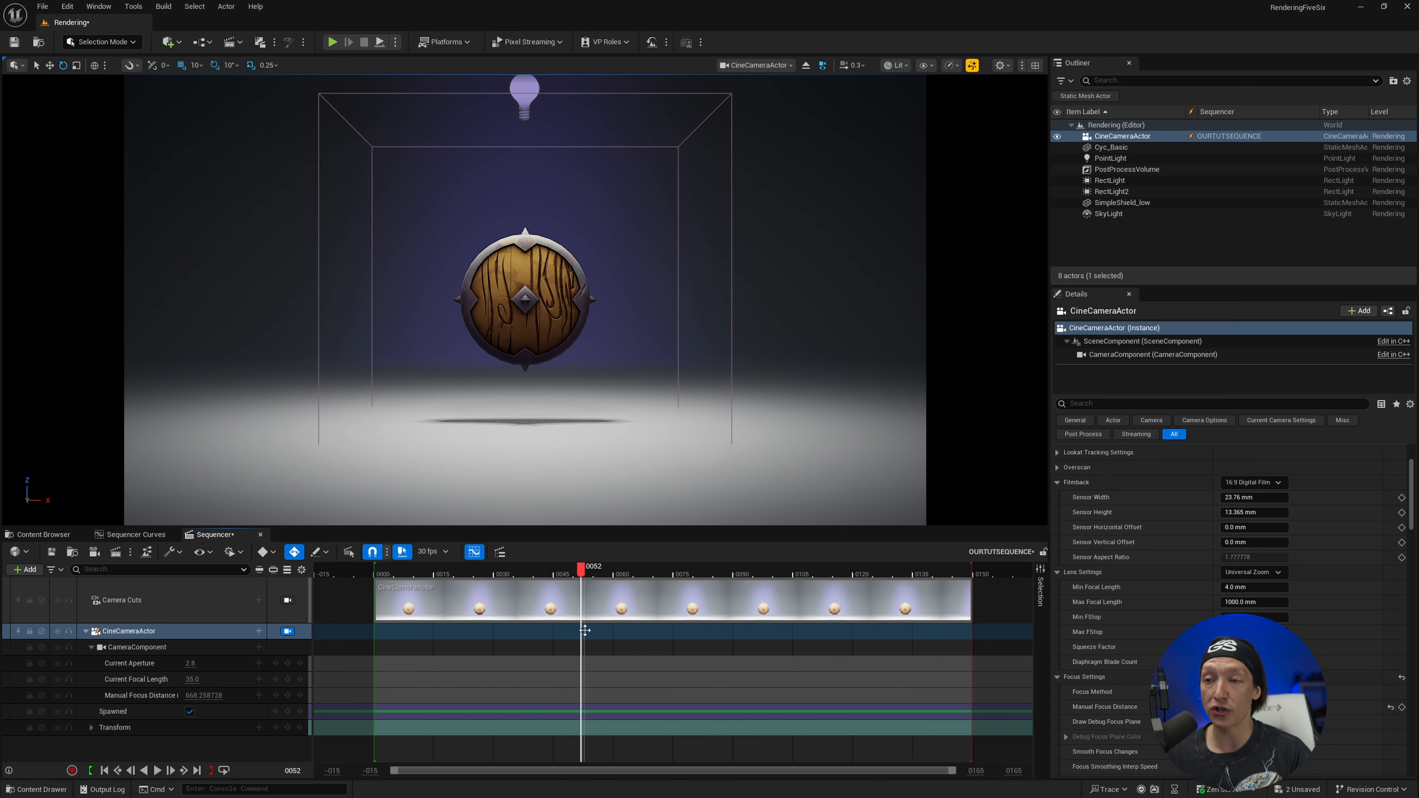
Open the RenderDemo_001 sequence from the _SEQUENCES folder and preview its shield animation through the CineCameraActor
left_click(43, 535)
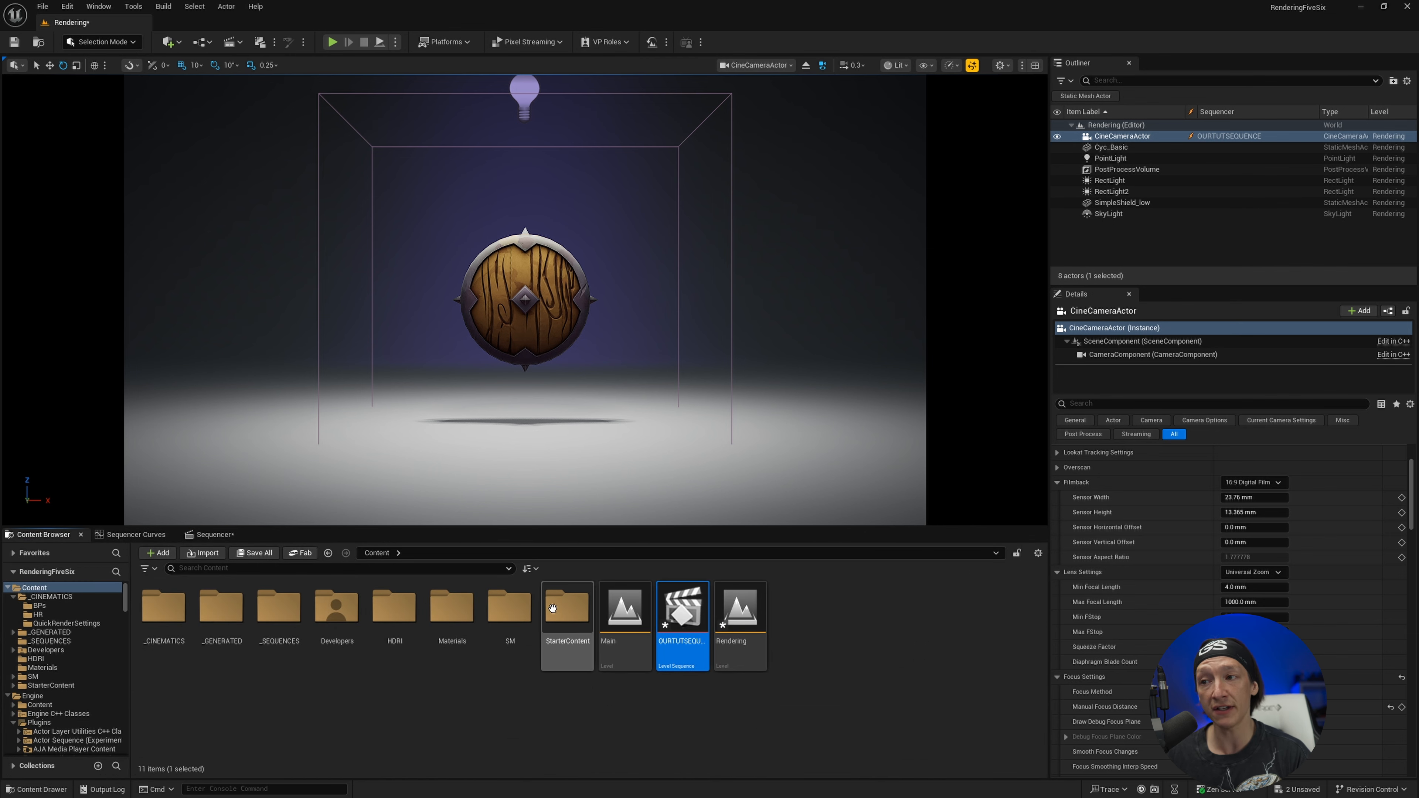
double_click(279, 607)
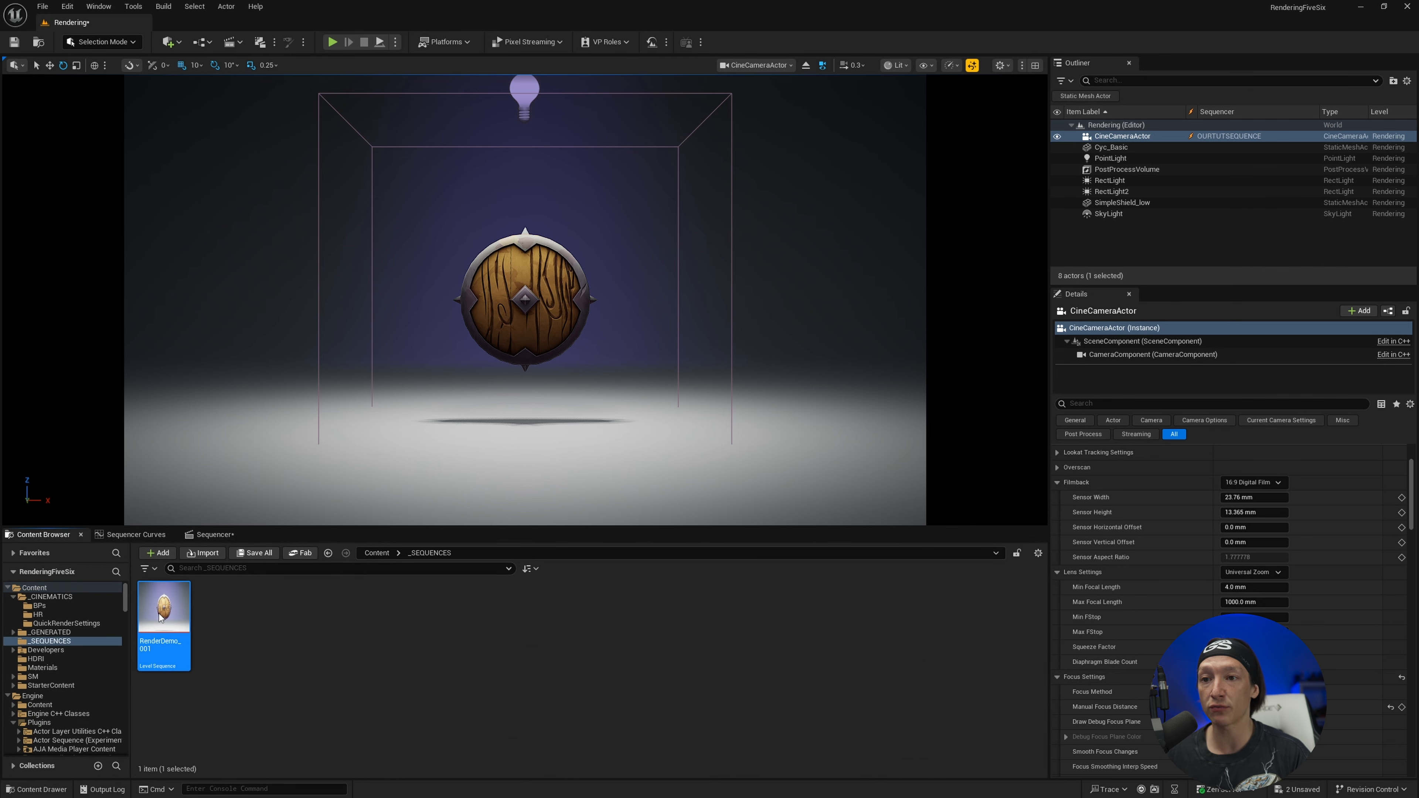
double_click(162, 612)
left_click(288, 631)
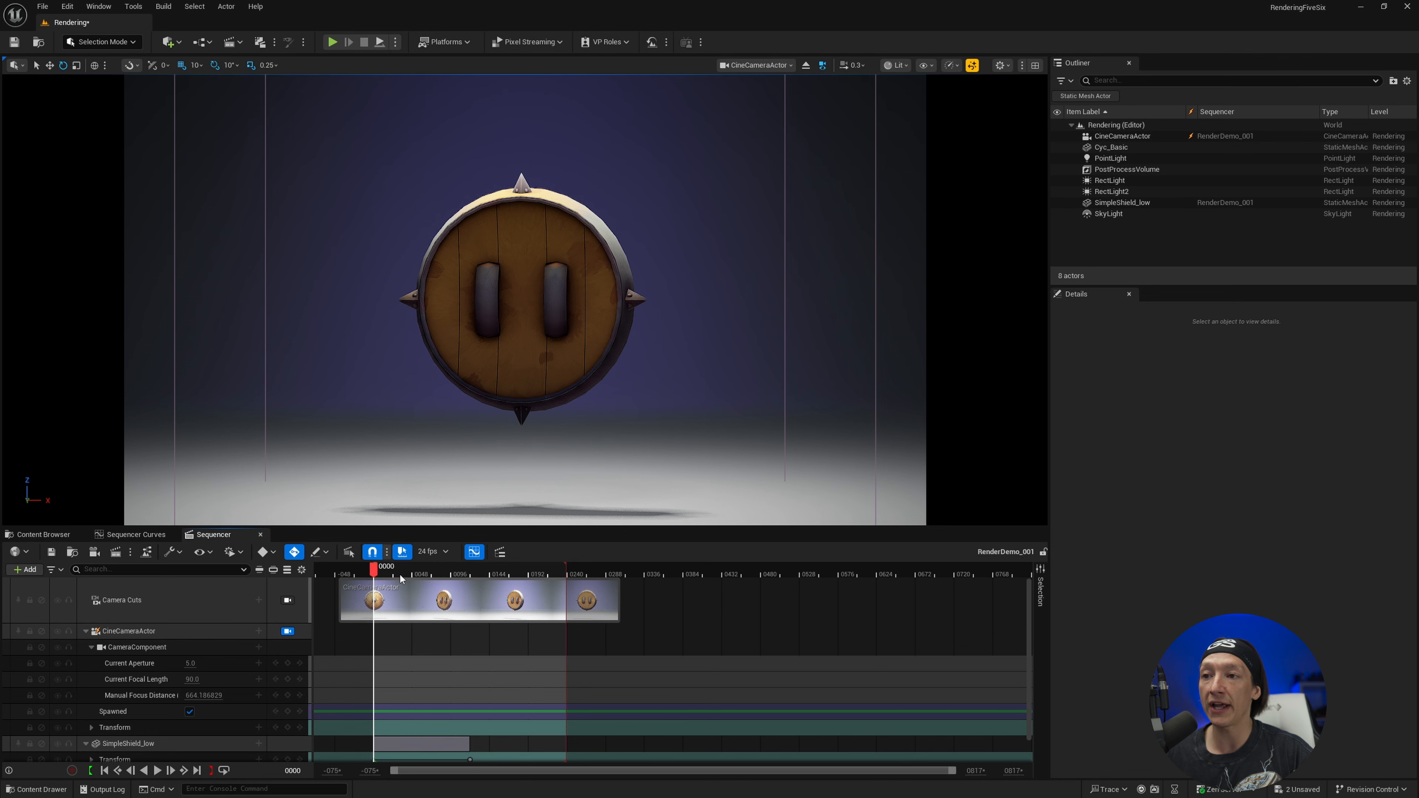
key("space")
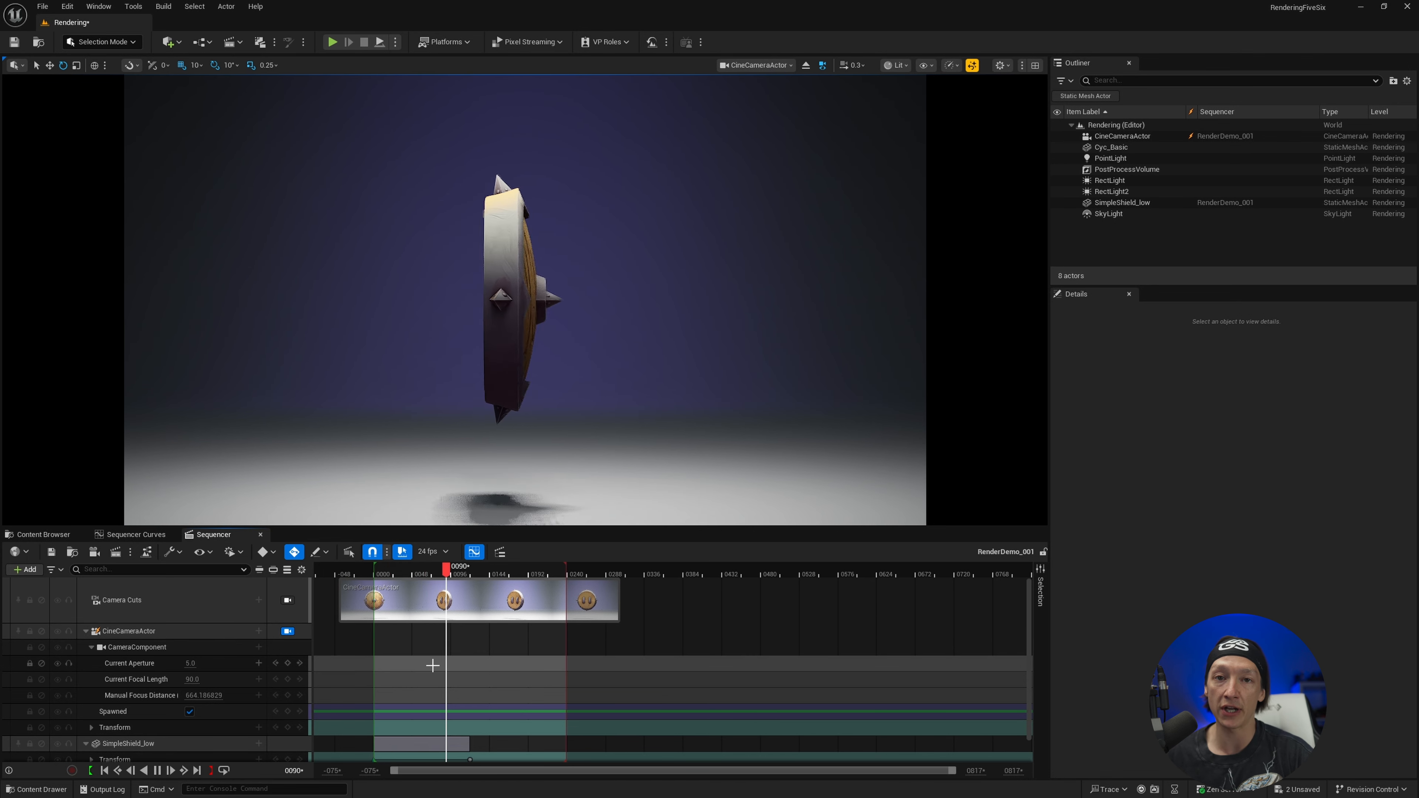
key("space")
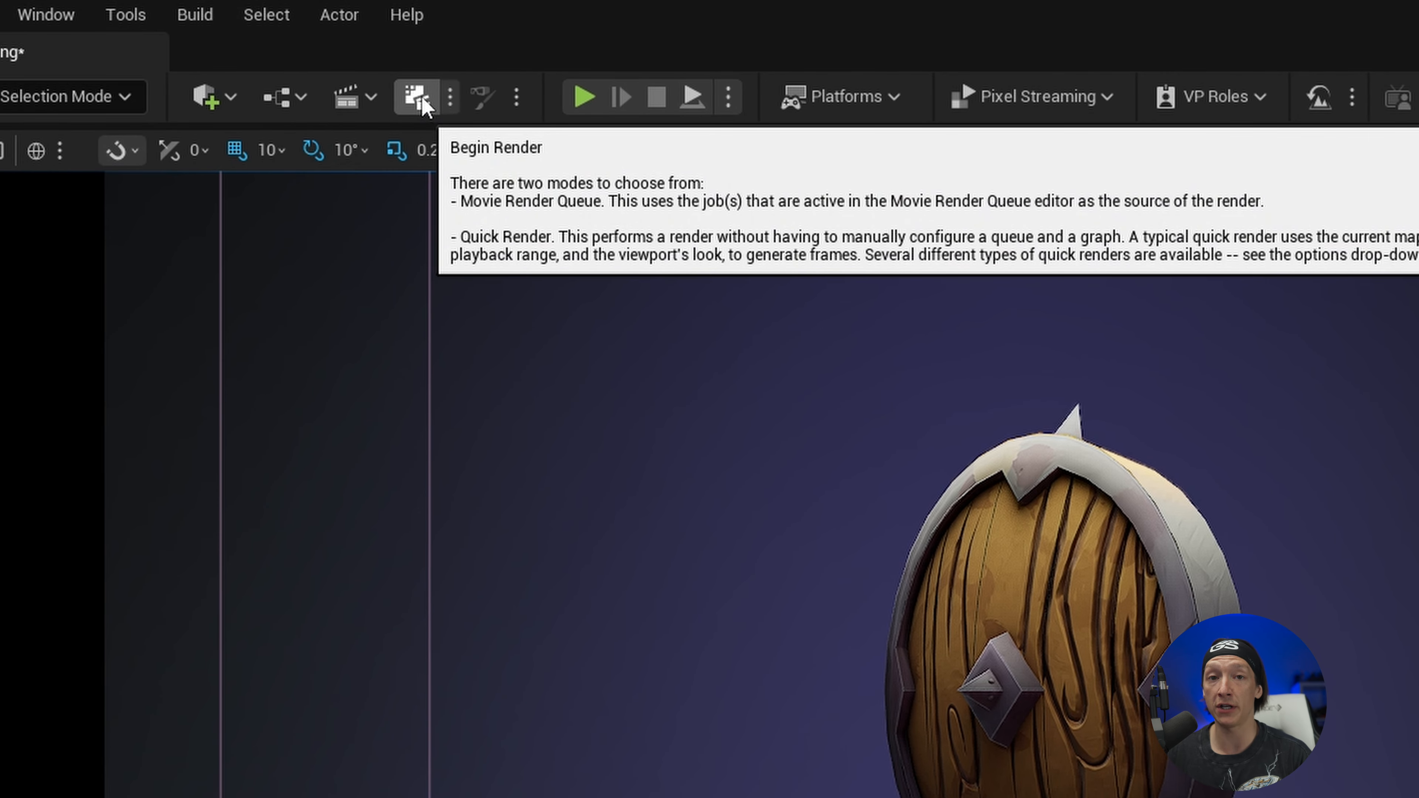
Open the Quick Render settings and set the Movie Render Graph Config to DefaultQuickRenderGraph
left_click(452, 98)
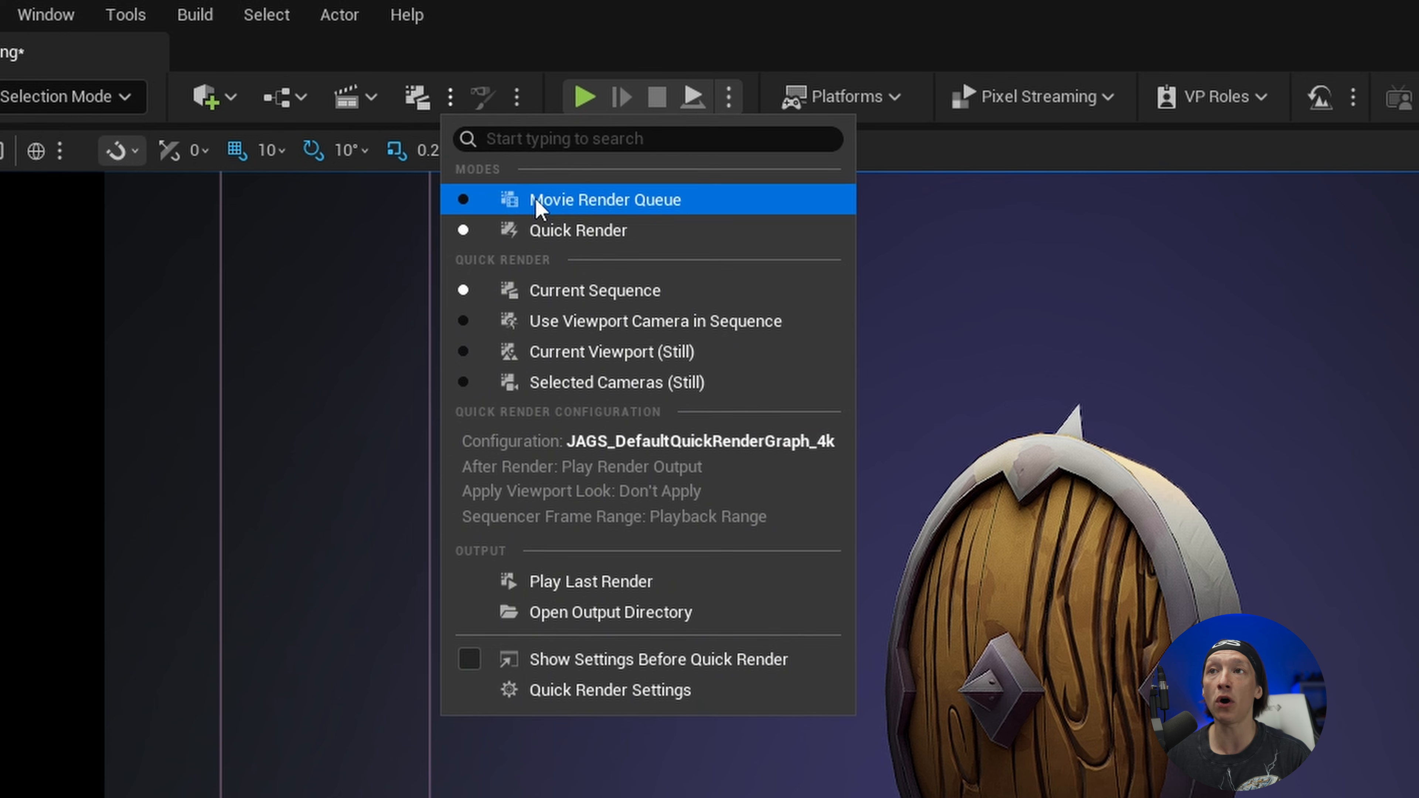
left_click(620, 693)
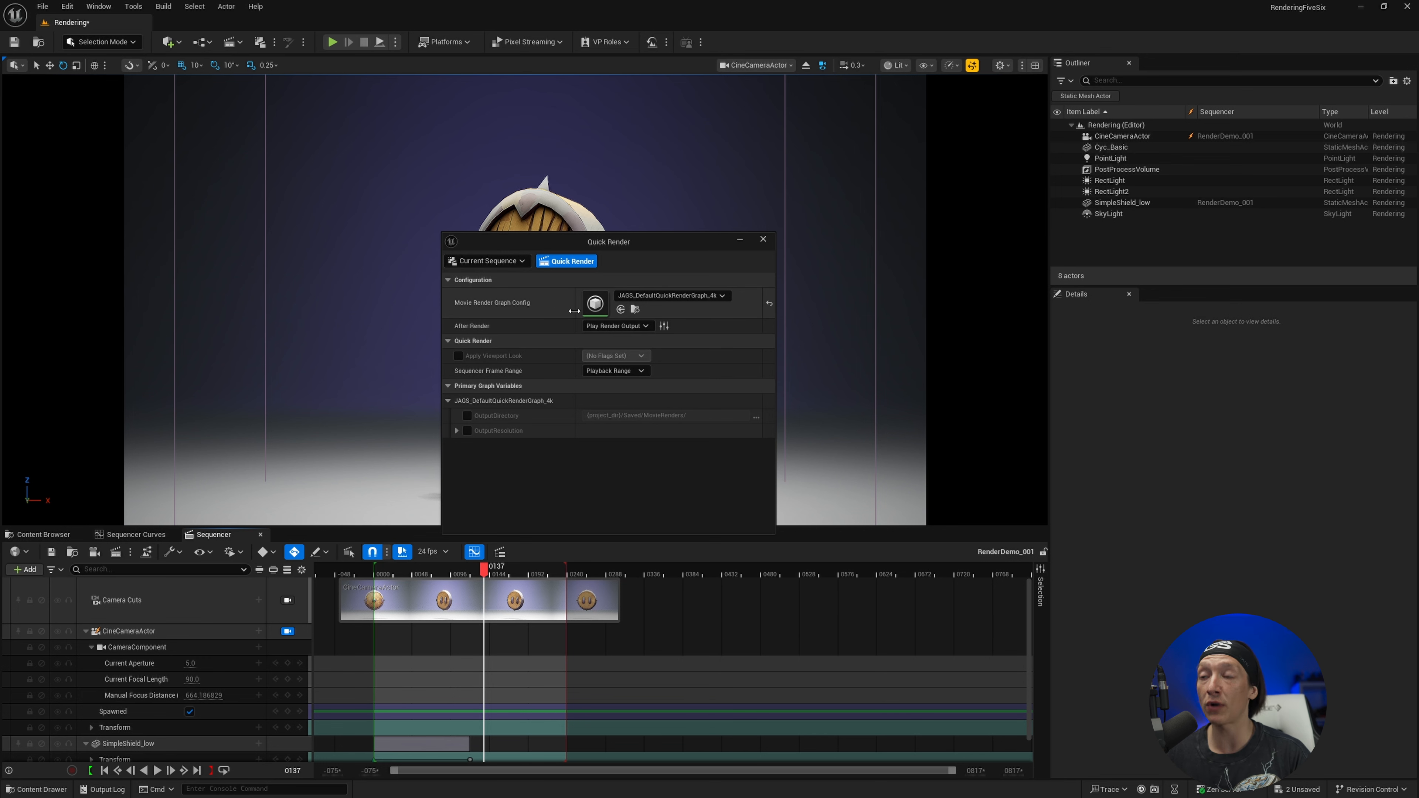
left_click(637, 296)
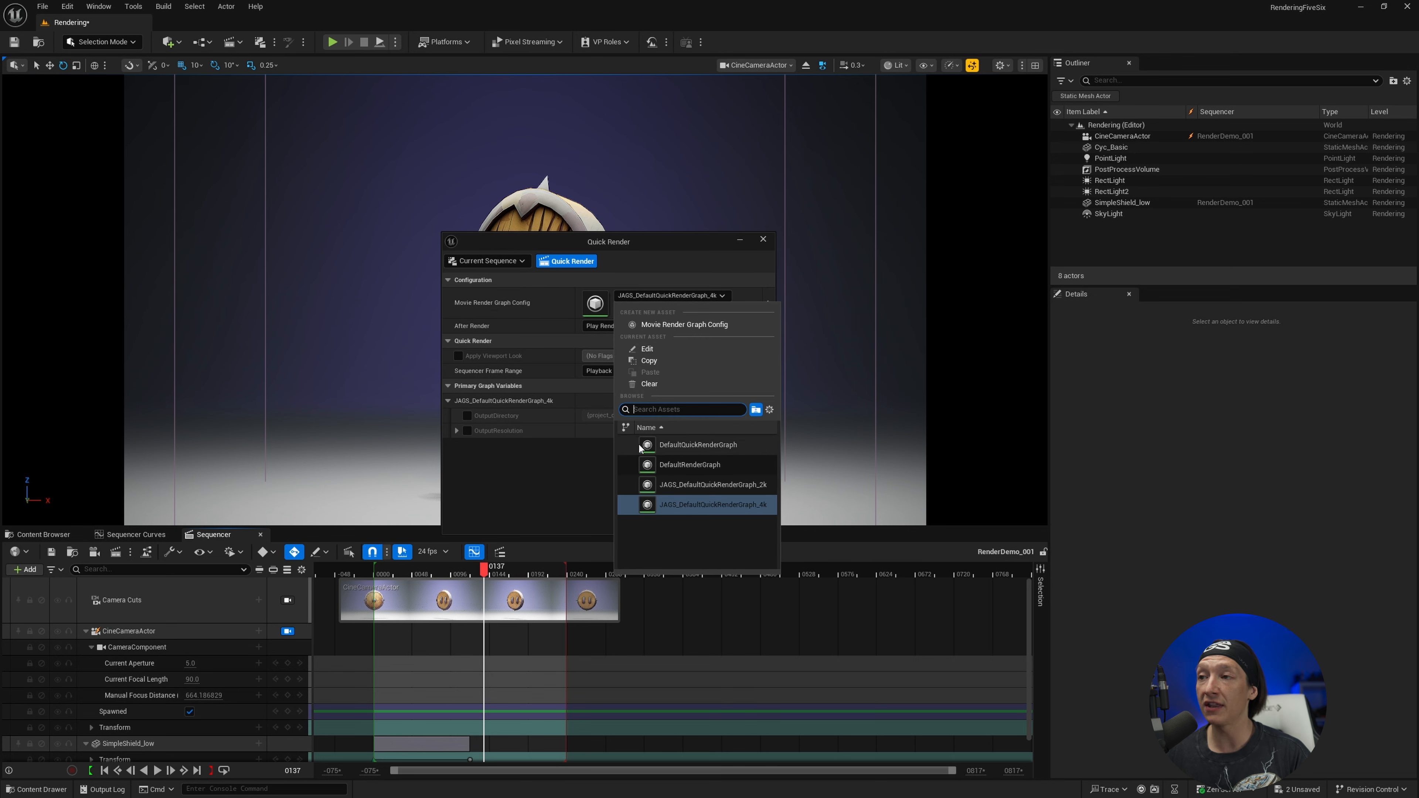
left_click(700, 441)
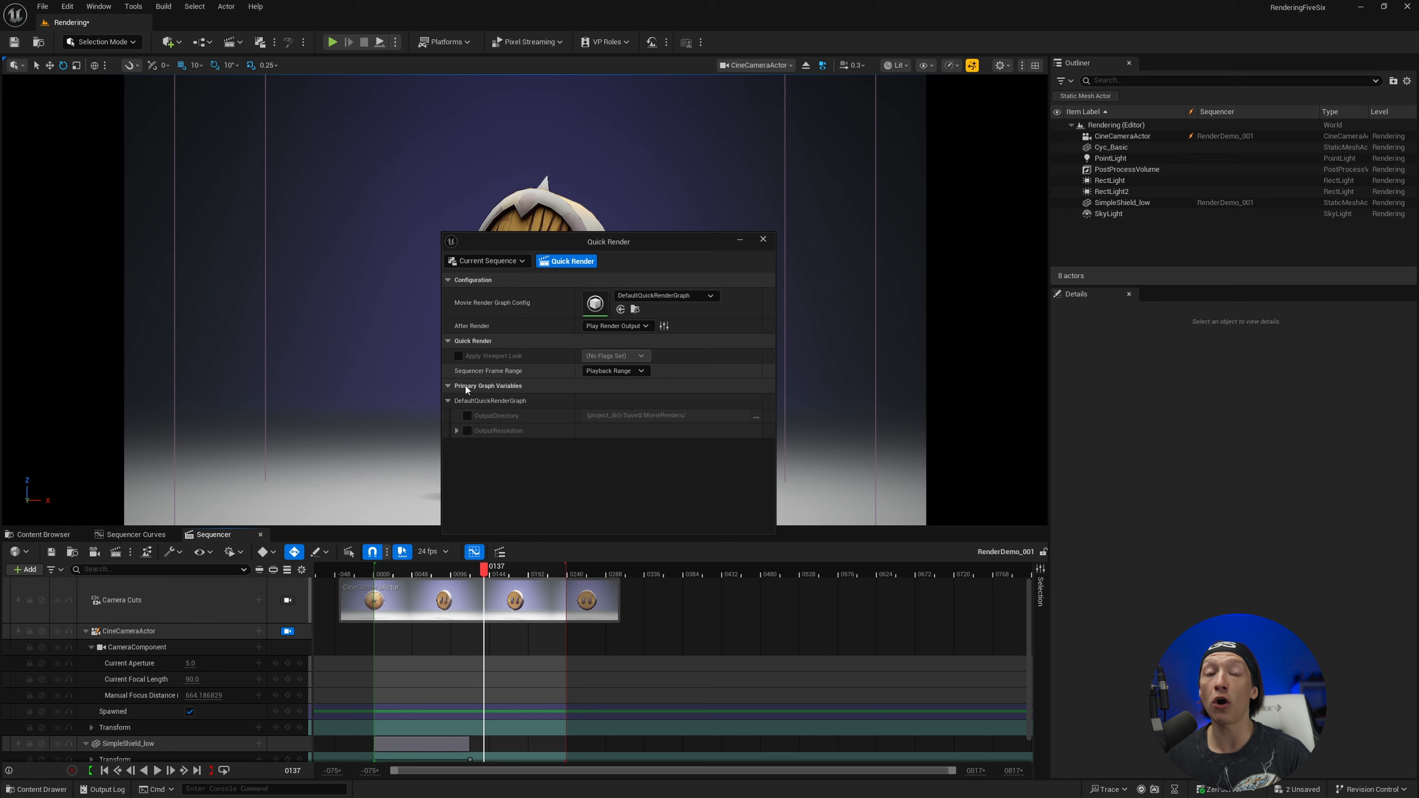
Enable the OutputDirectory and OutputResolution overrides for the graph and expand the resolution settings
left_click(467, 416)
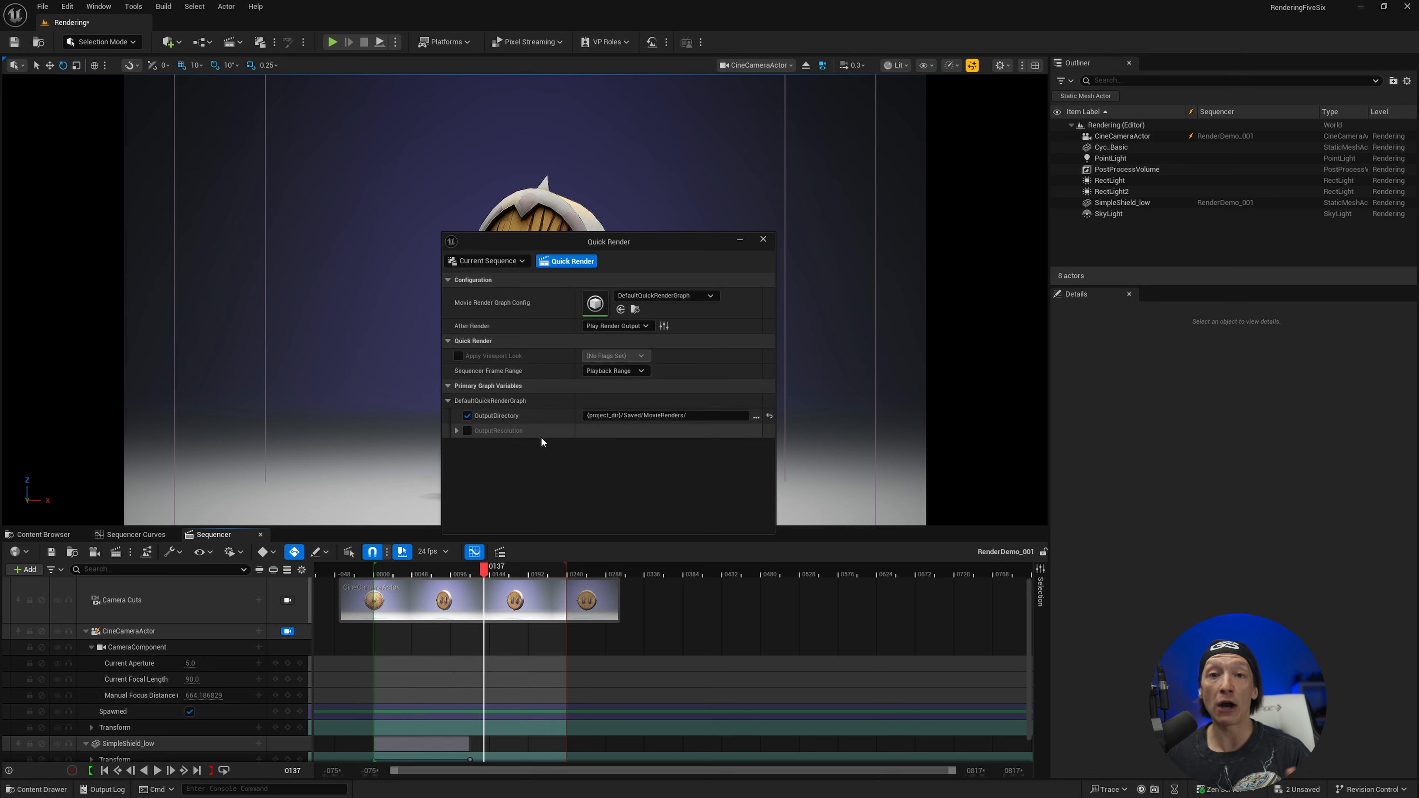
left_click(467, 431)
left_click(457, 431)
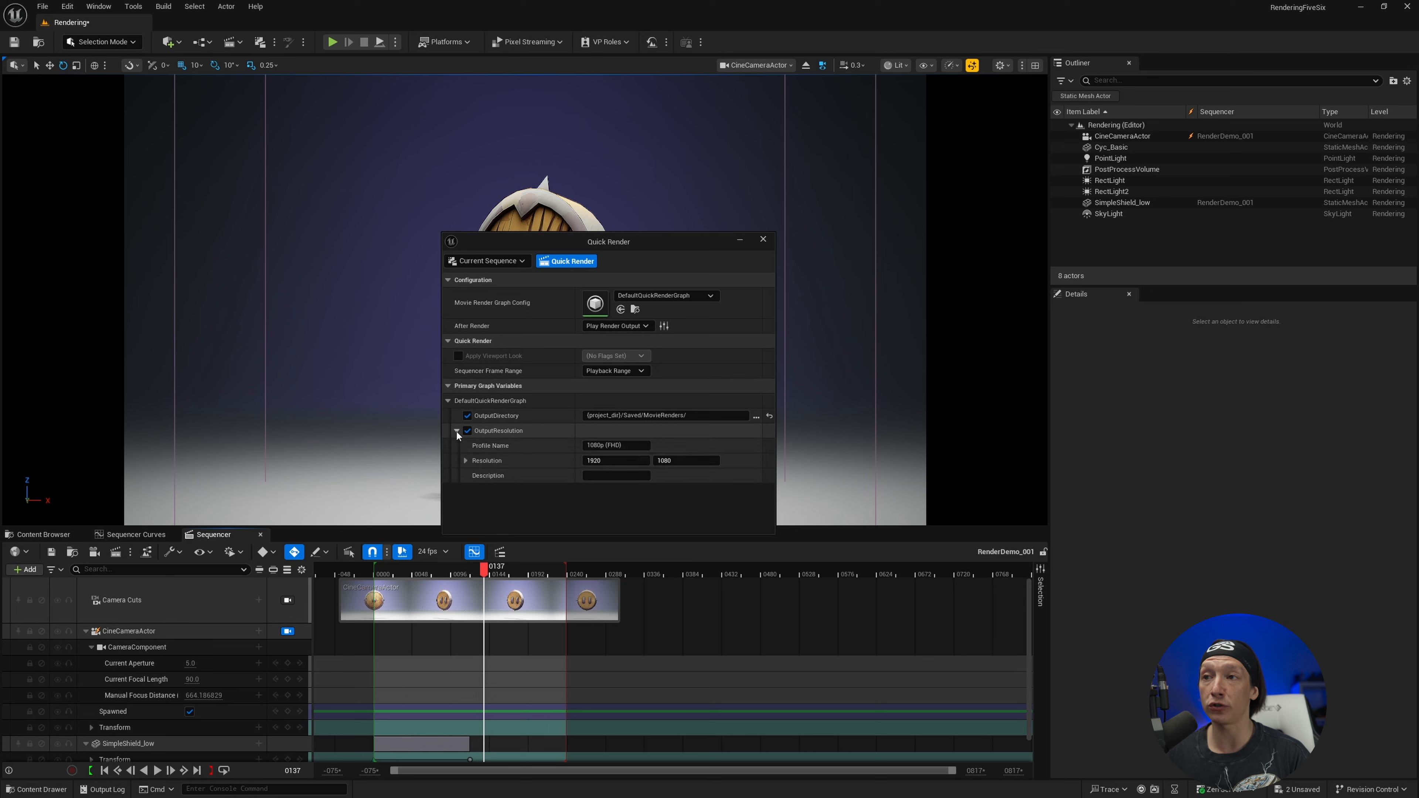
left_click(630, 446)
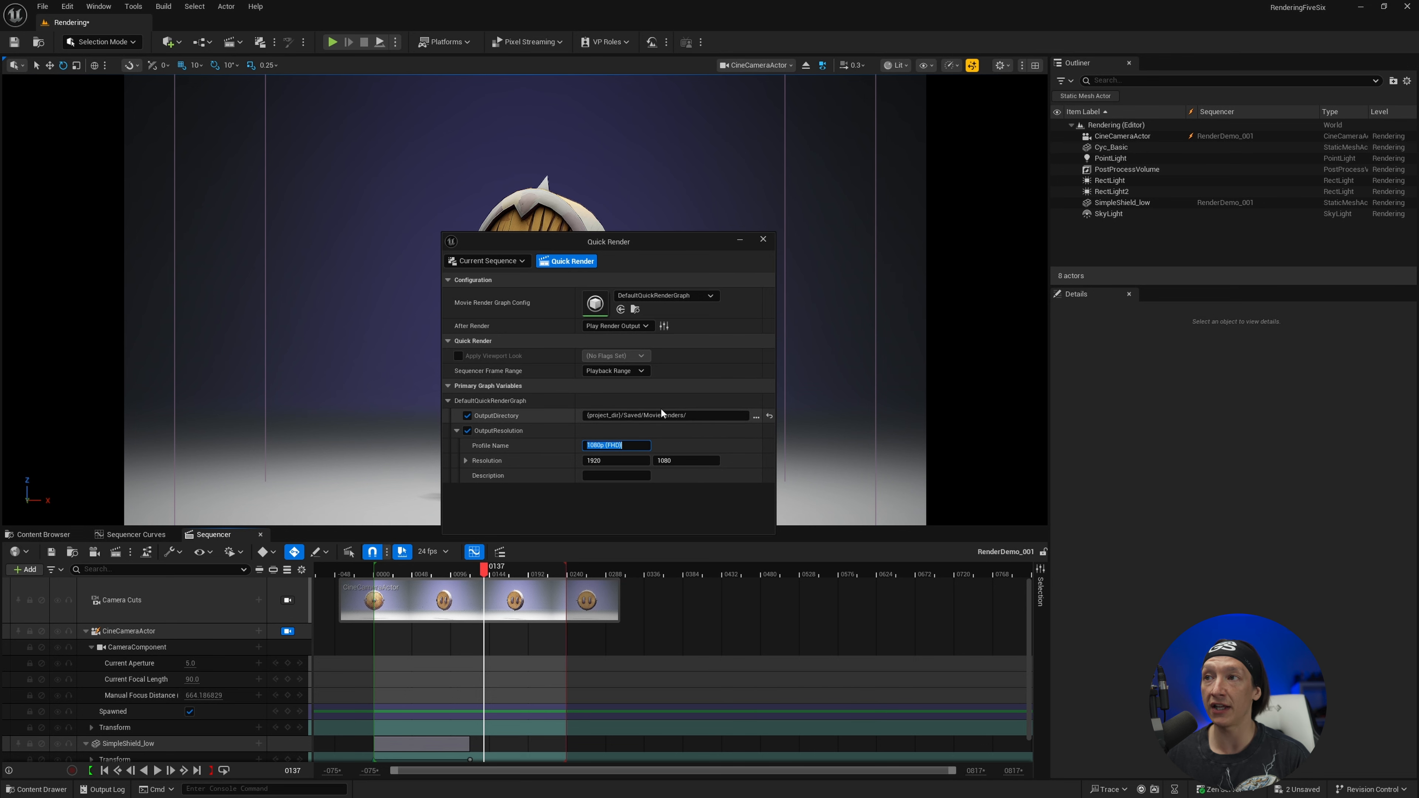
Open the DefaultQuickRenderGraph config in the movie graph editor
left_click(596, 307)
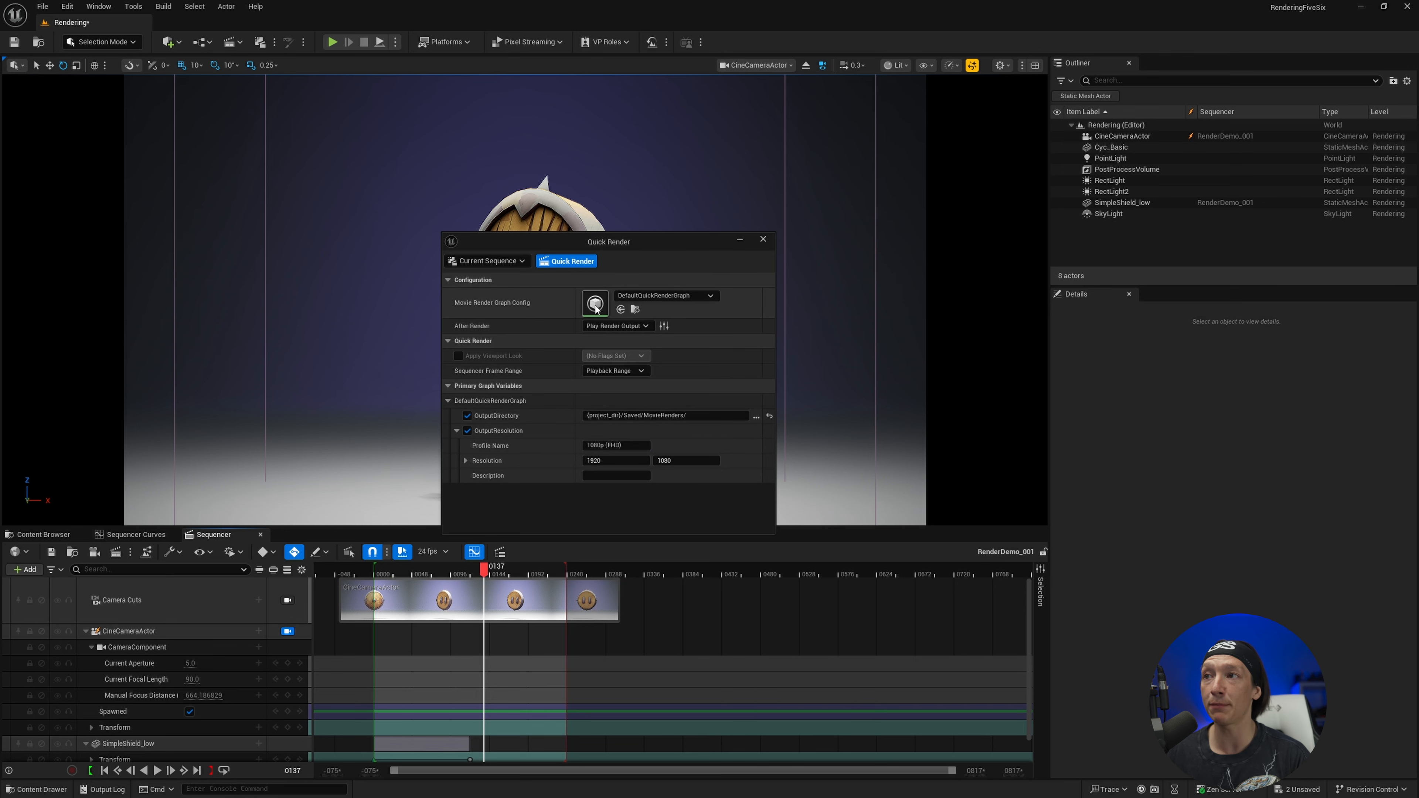
double_click(596, 306)
right_click_drag(595, 306, 740, 427)
left_click_drag(739, 525, 820, 506)
key("Delete")
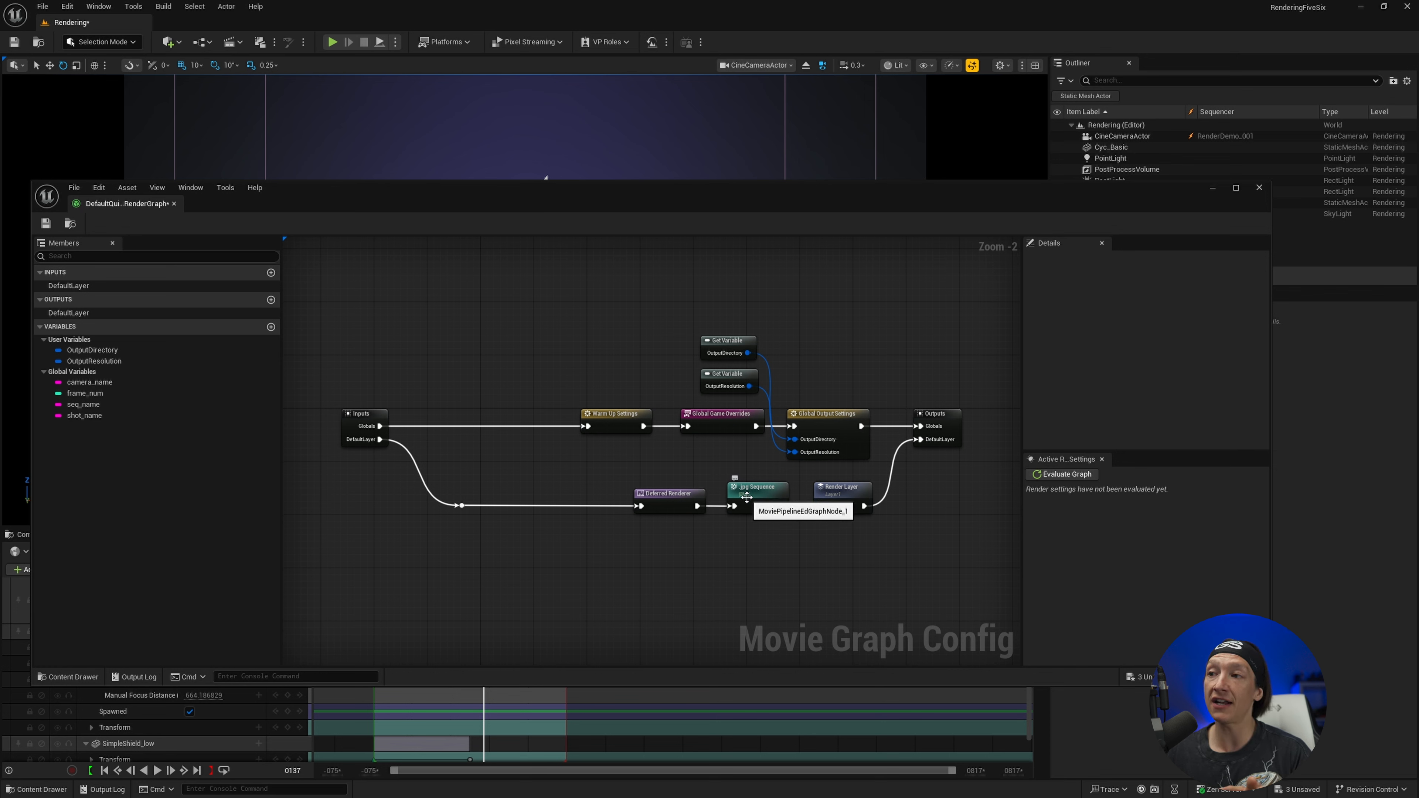
Inspect the settings of the .jpg Sequence, Global Output Settings, Warm Up Settings and Global Game Overrides nodes
left_click(750, 495)
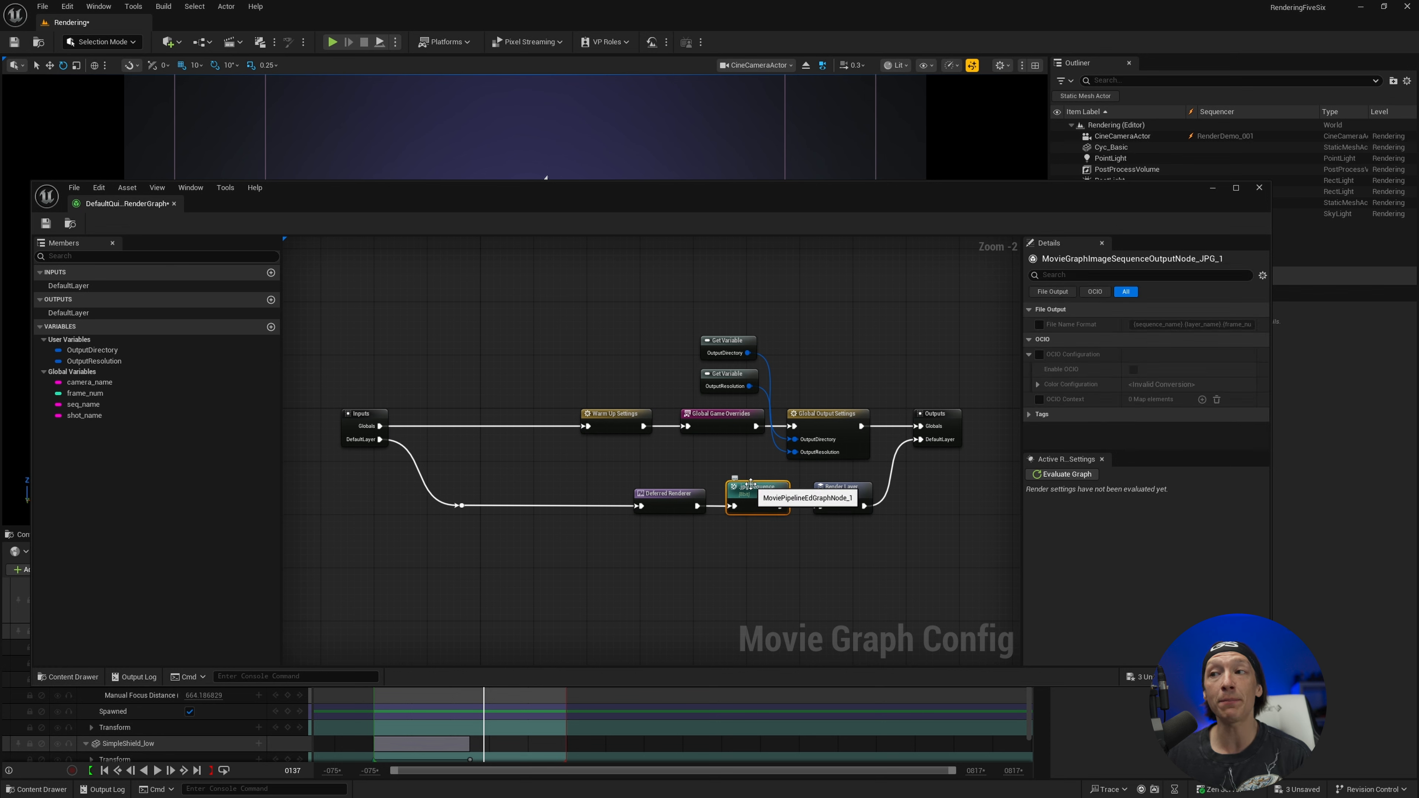
left_click(840, 427)
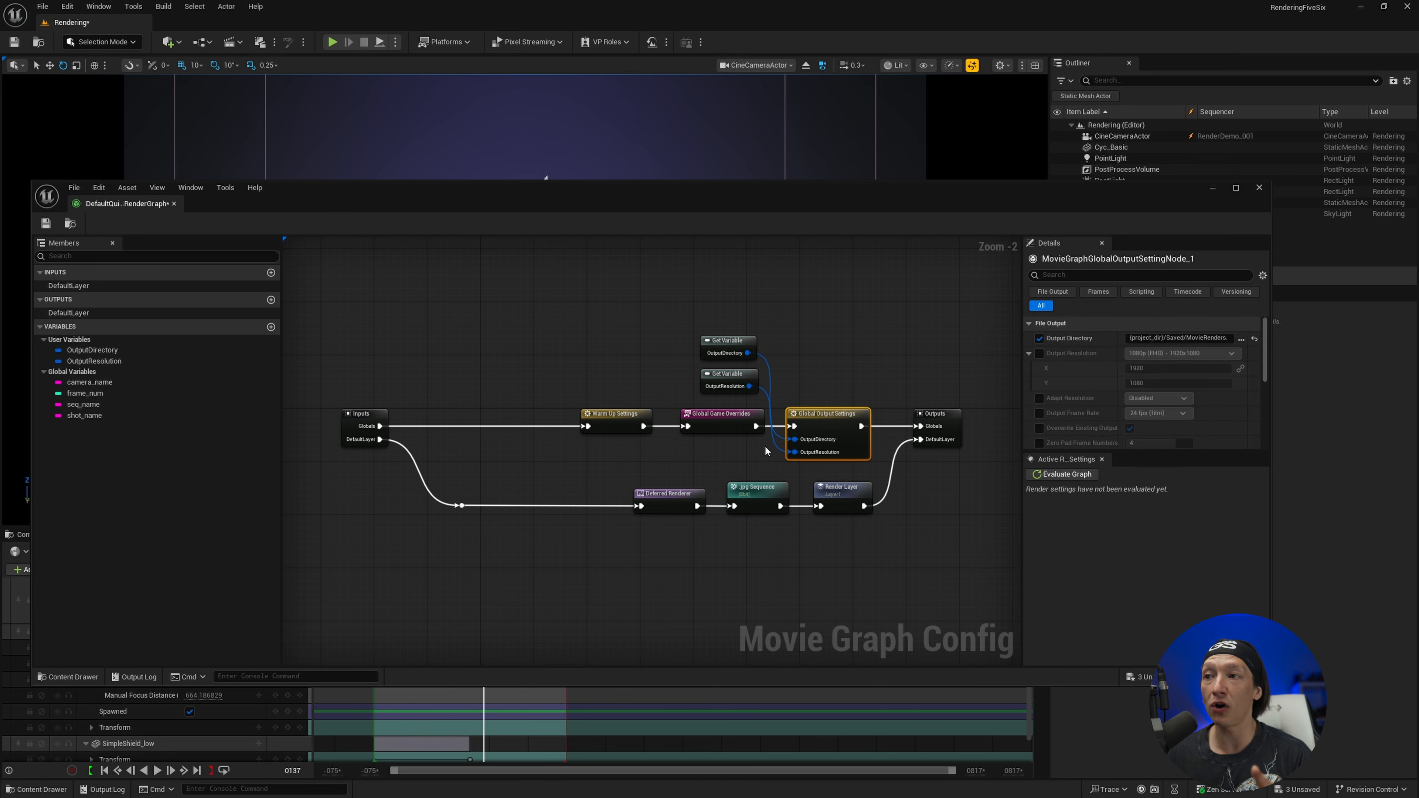
left_click(621, 427)
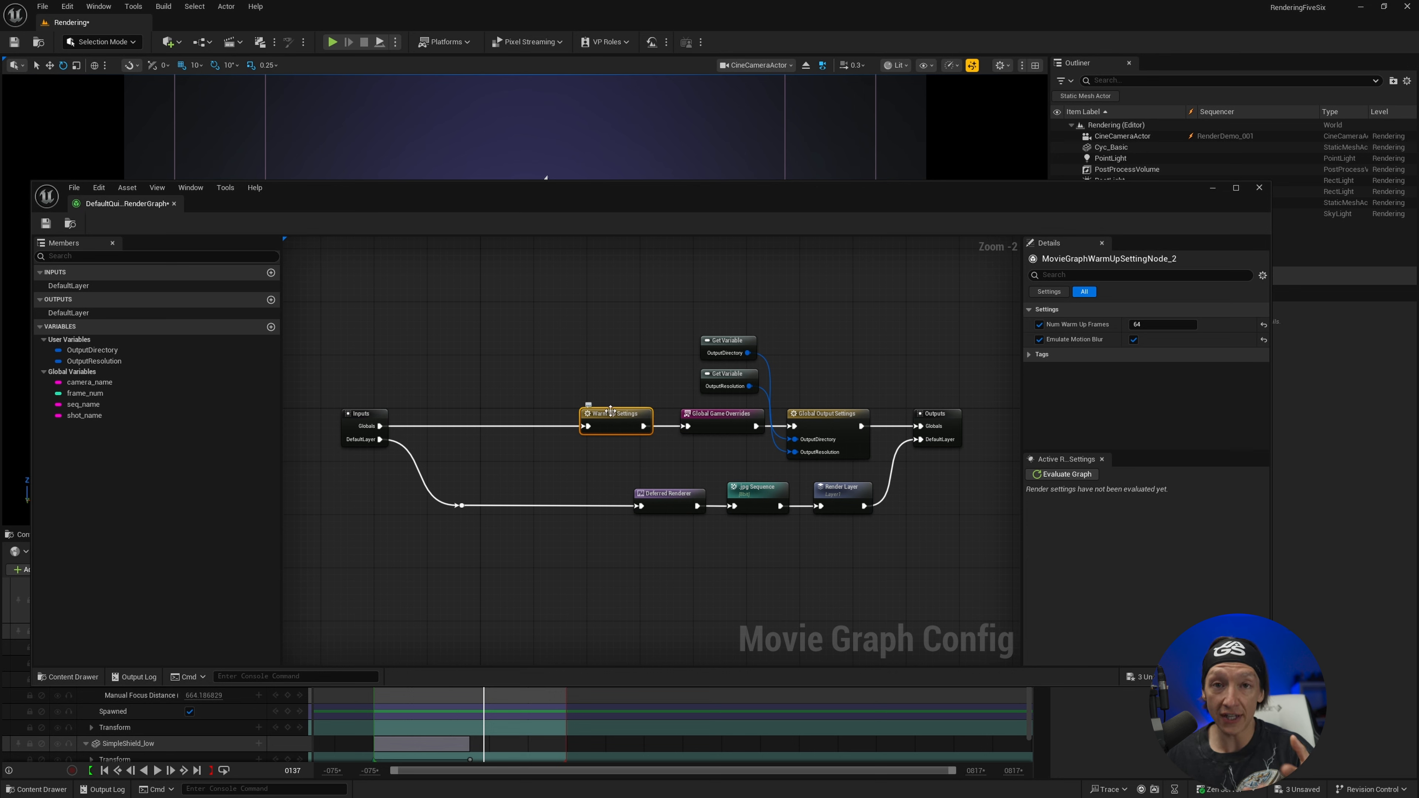
left_click(707, 434)
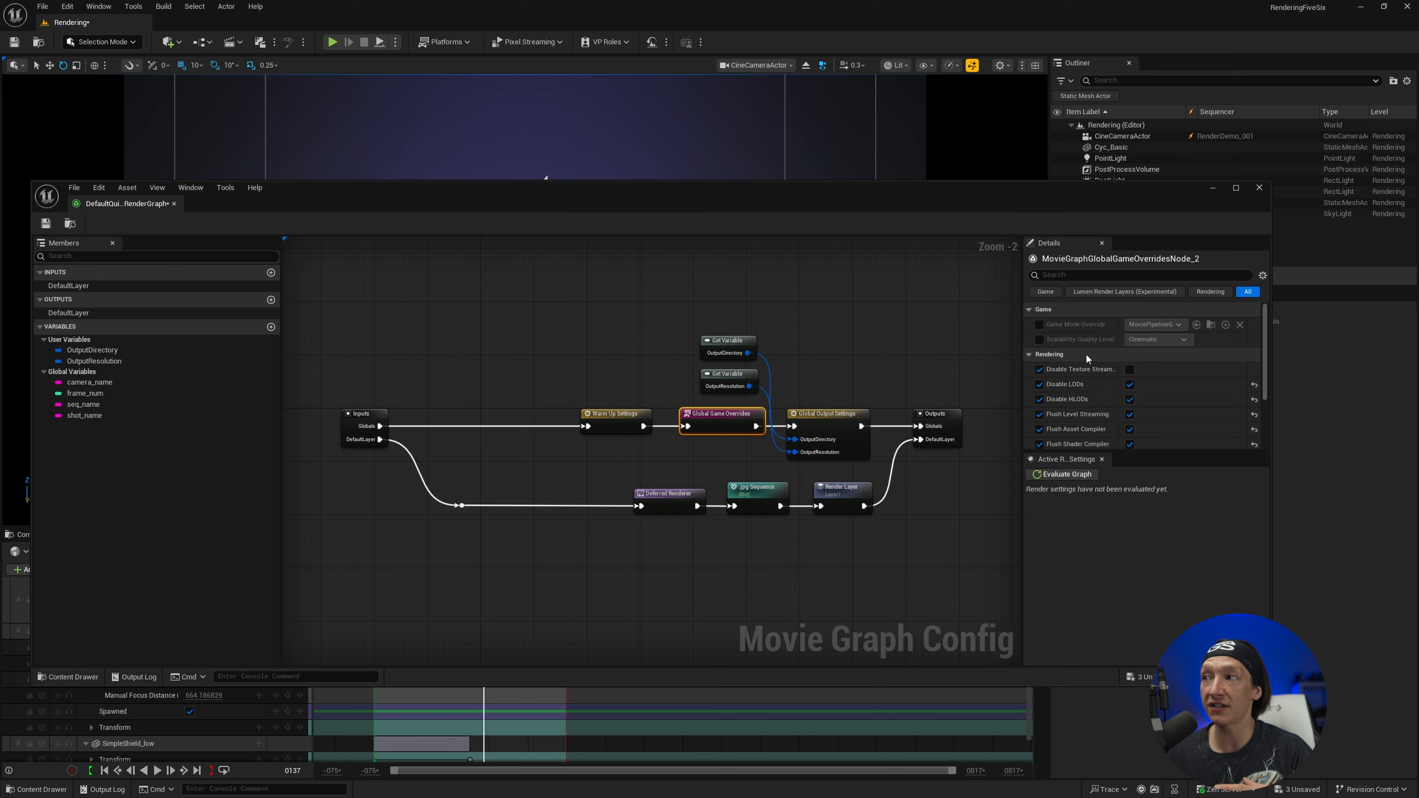
Inspect the Global Output Settings, Deferred Renderer, .jpg Sequence and Render Layer nodes, closing the graph editor and Quick Render settings when finished
left_click(811, 426)
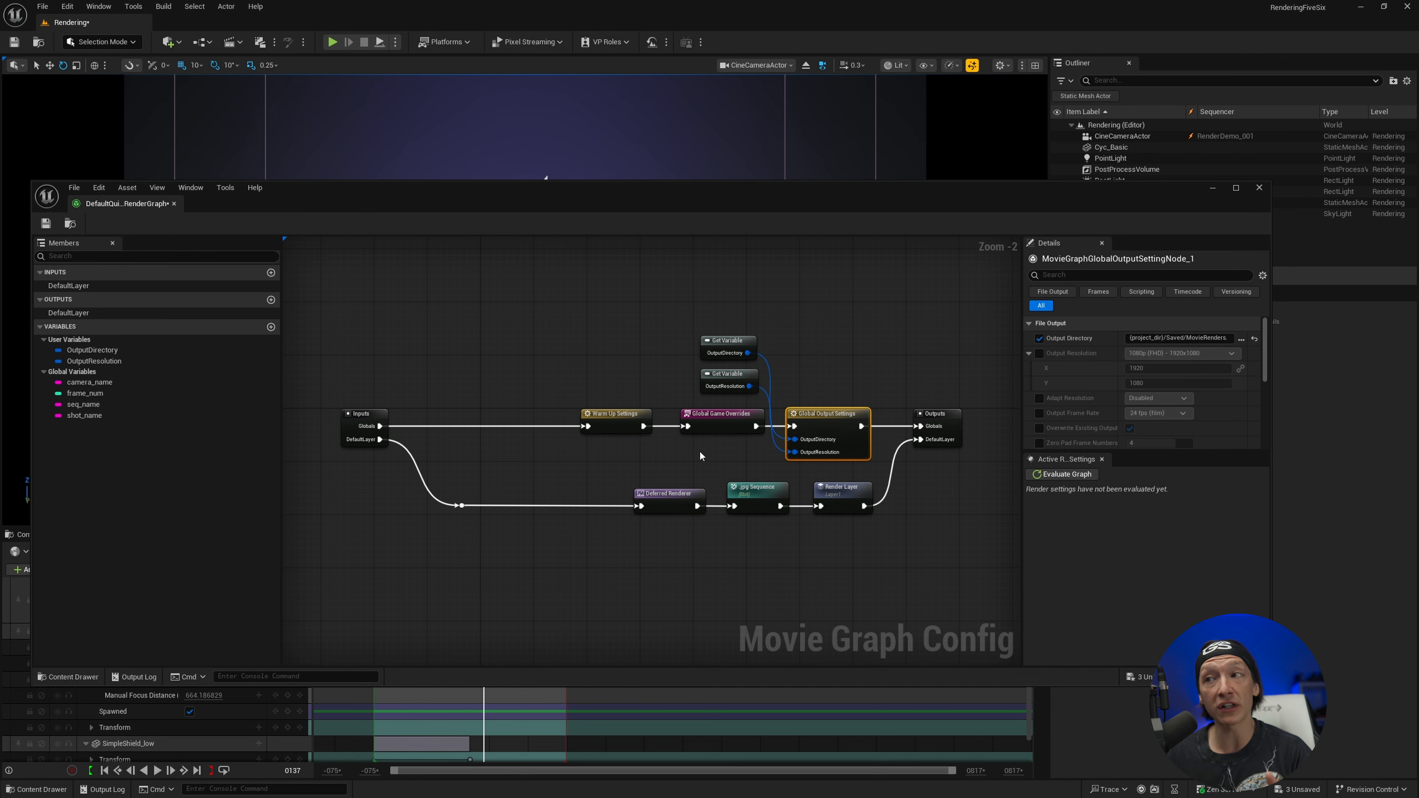
left_click(697, 491)
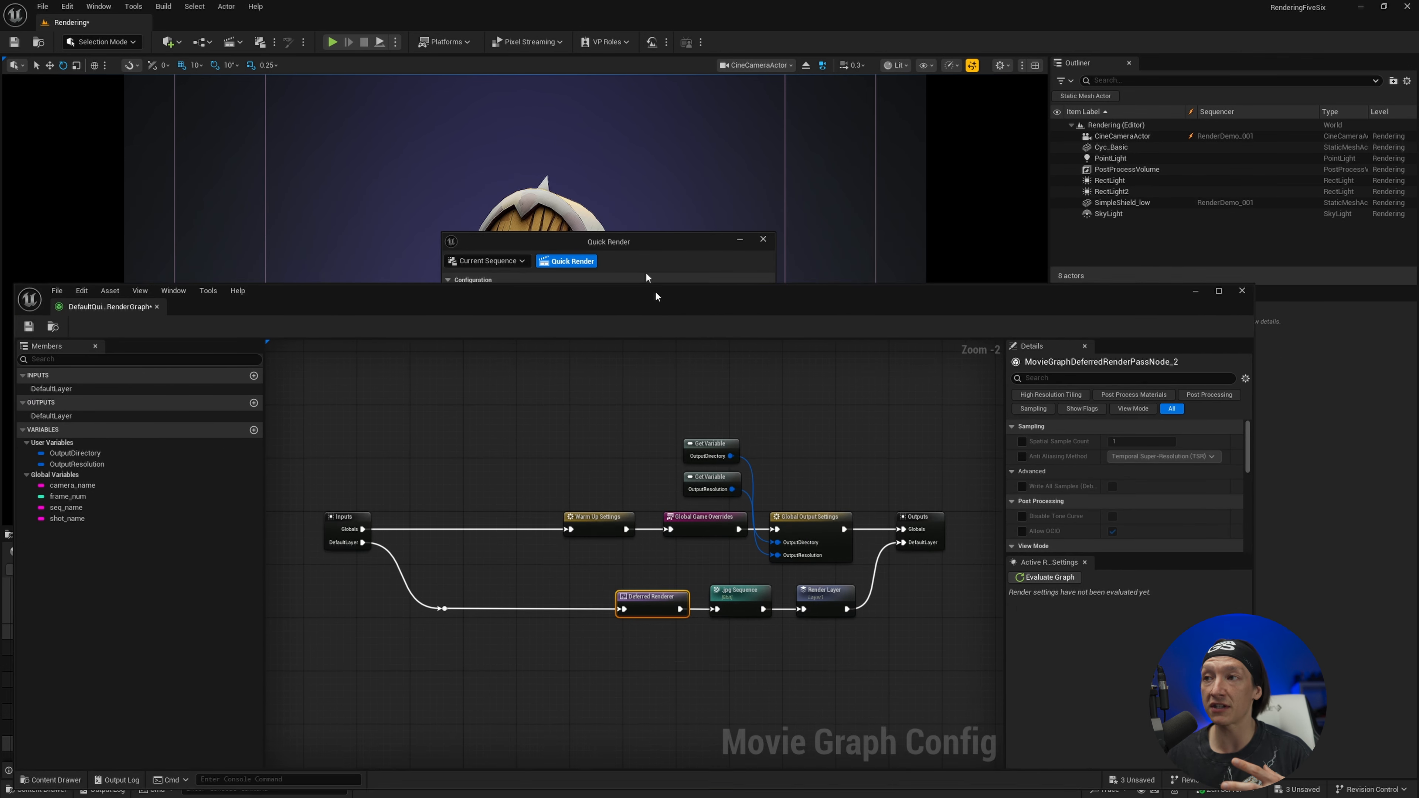
left_click(693, 513)
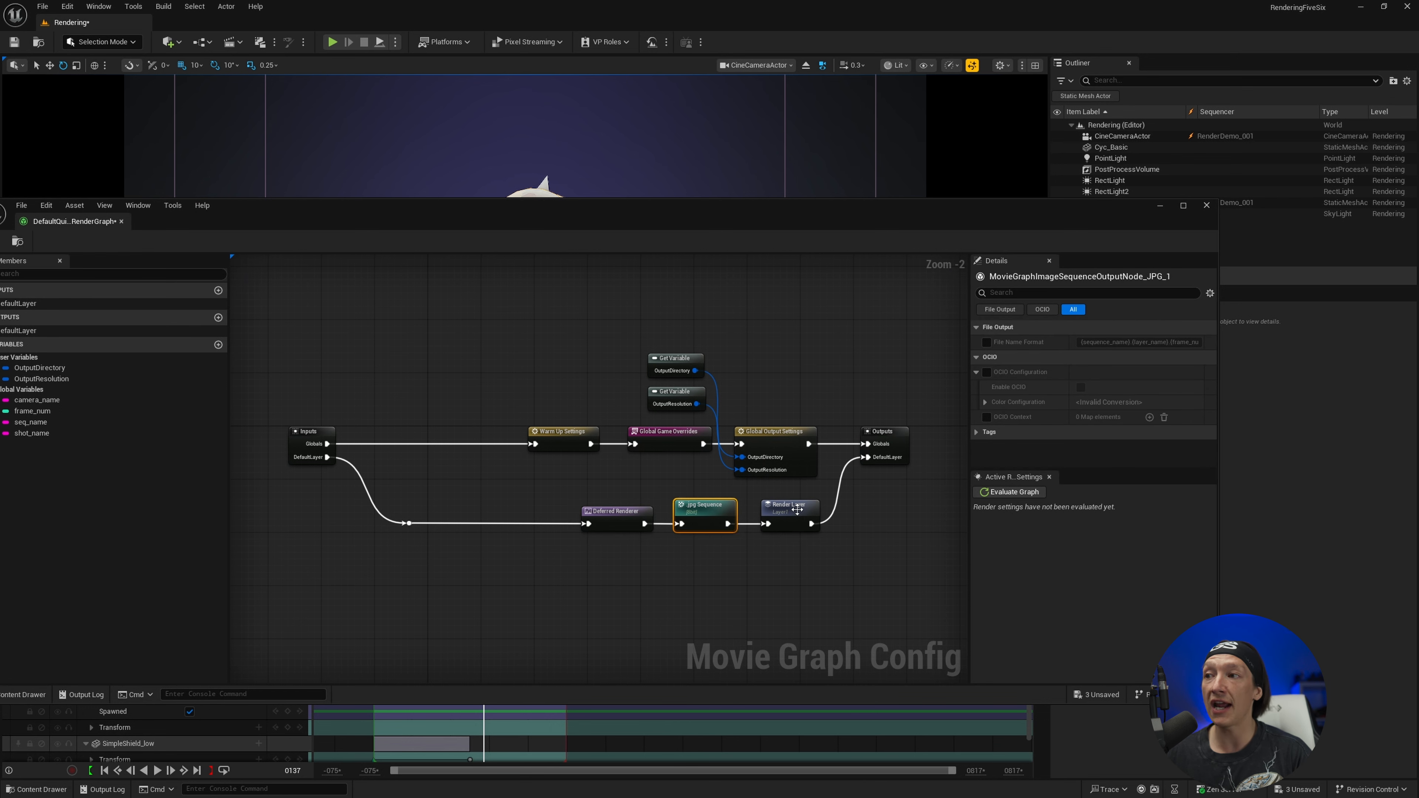
left_click(799, 509)
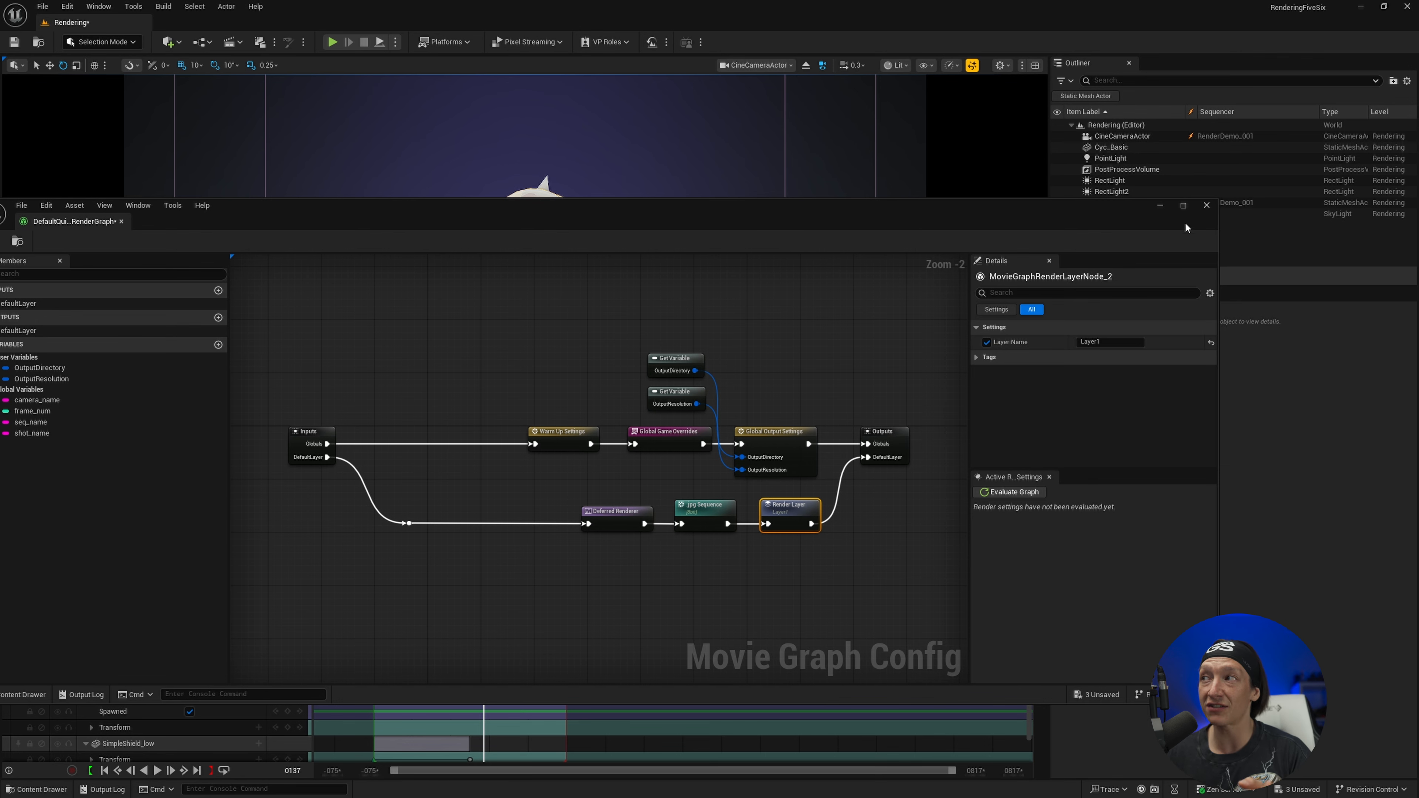
left_click(1207, 207)
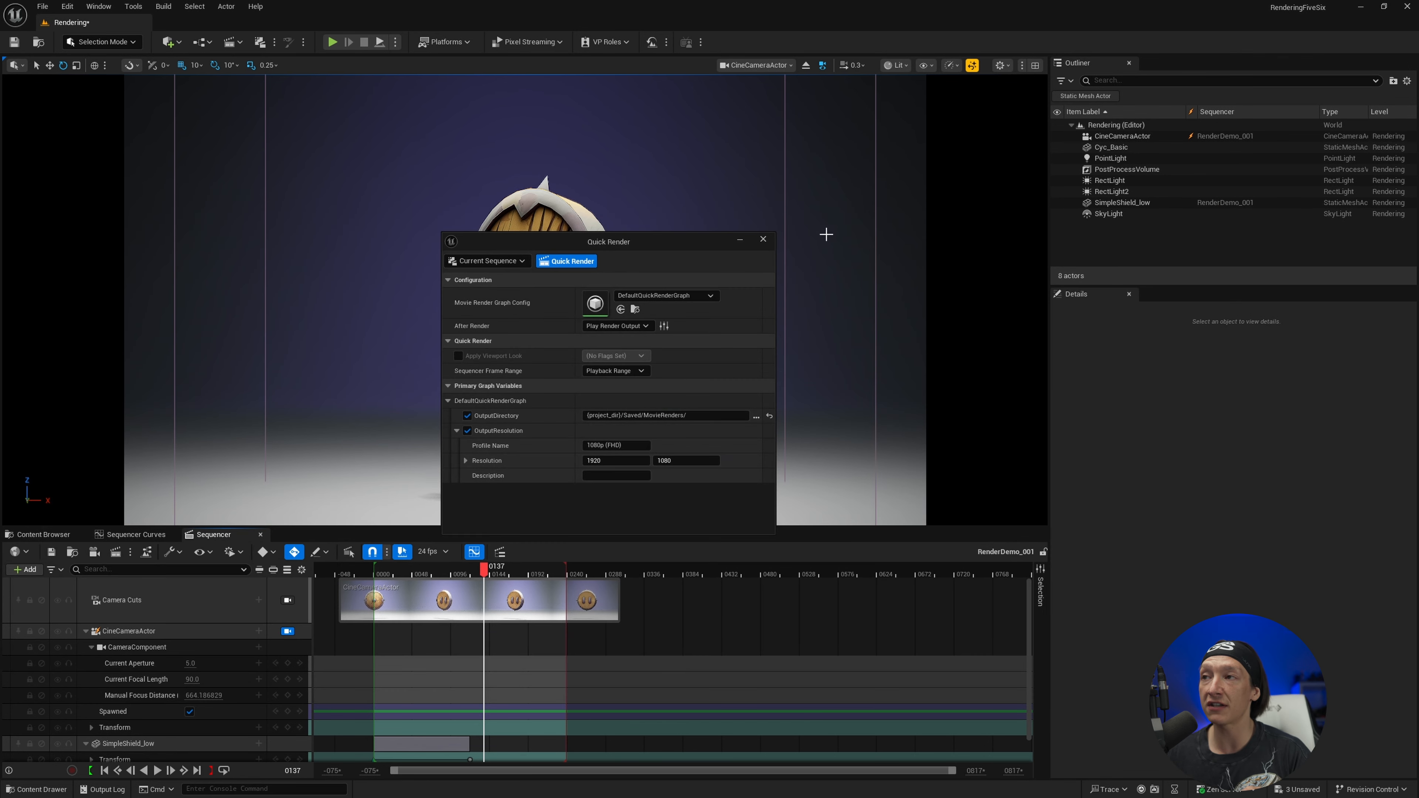
left_click(767, 241)
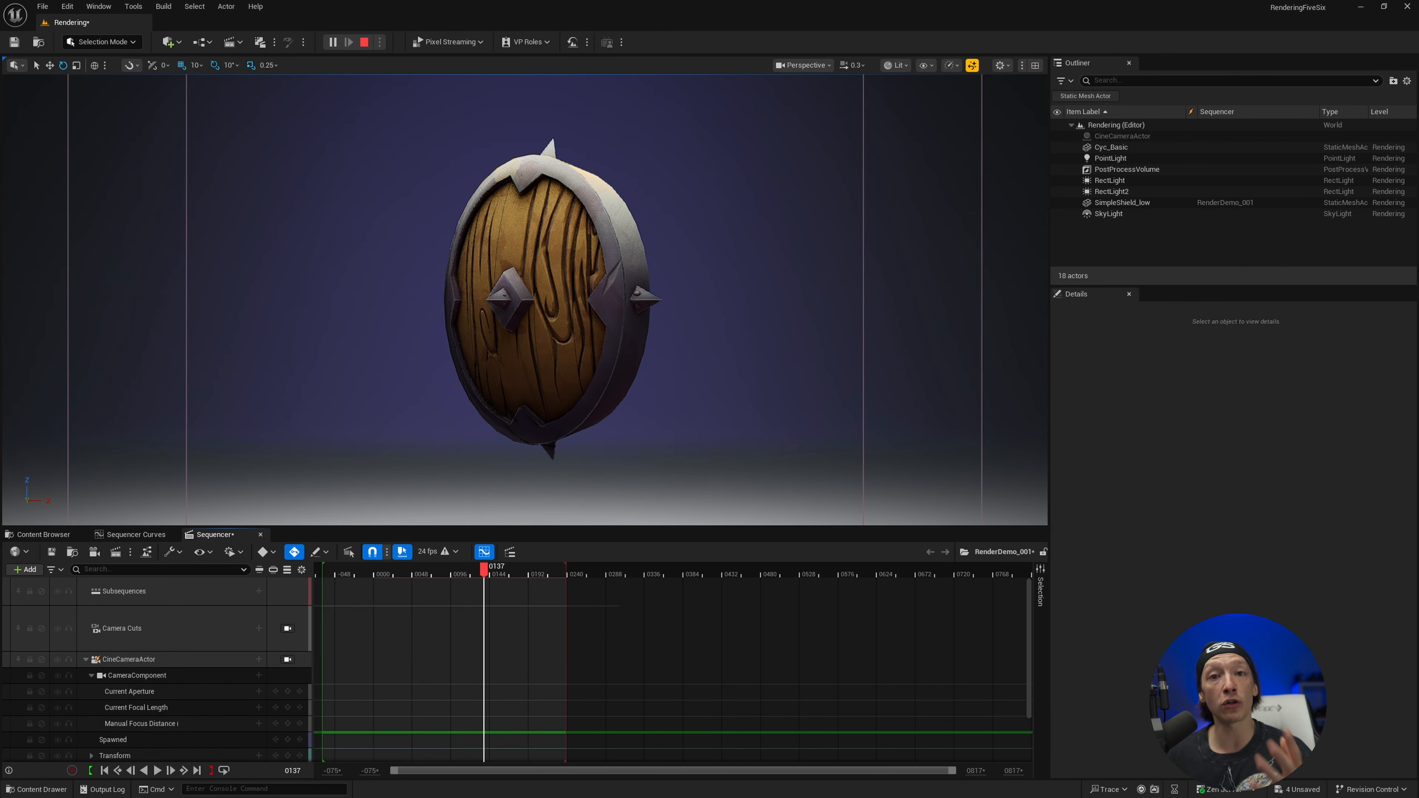
Review the rendered RenderDemo_001 JPEG frames in the image viewer and the MovieRenders folder, closing both windows when finished
left_click_drag(0, 234, 614, 163)
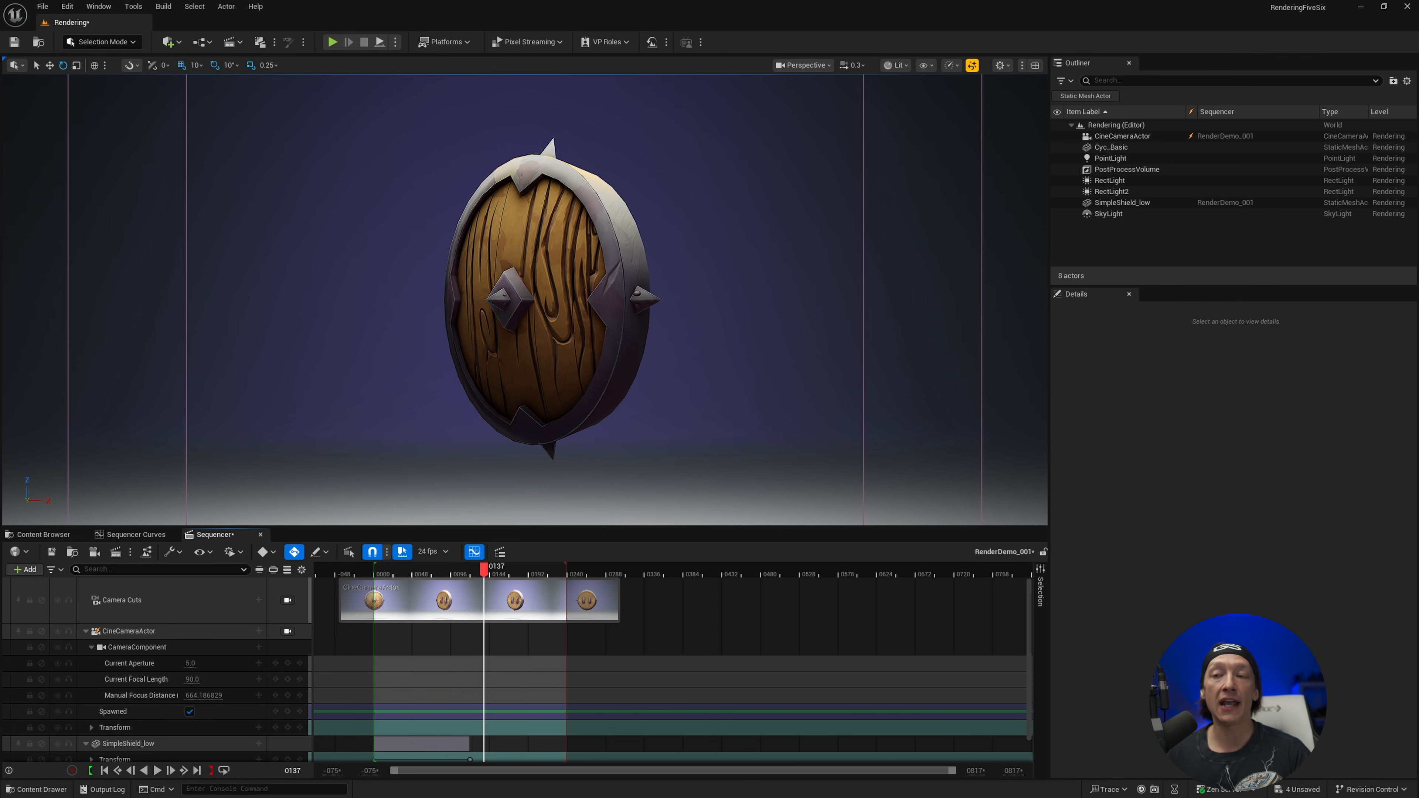
left_click_drag(758, 179, 850, 110)
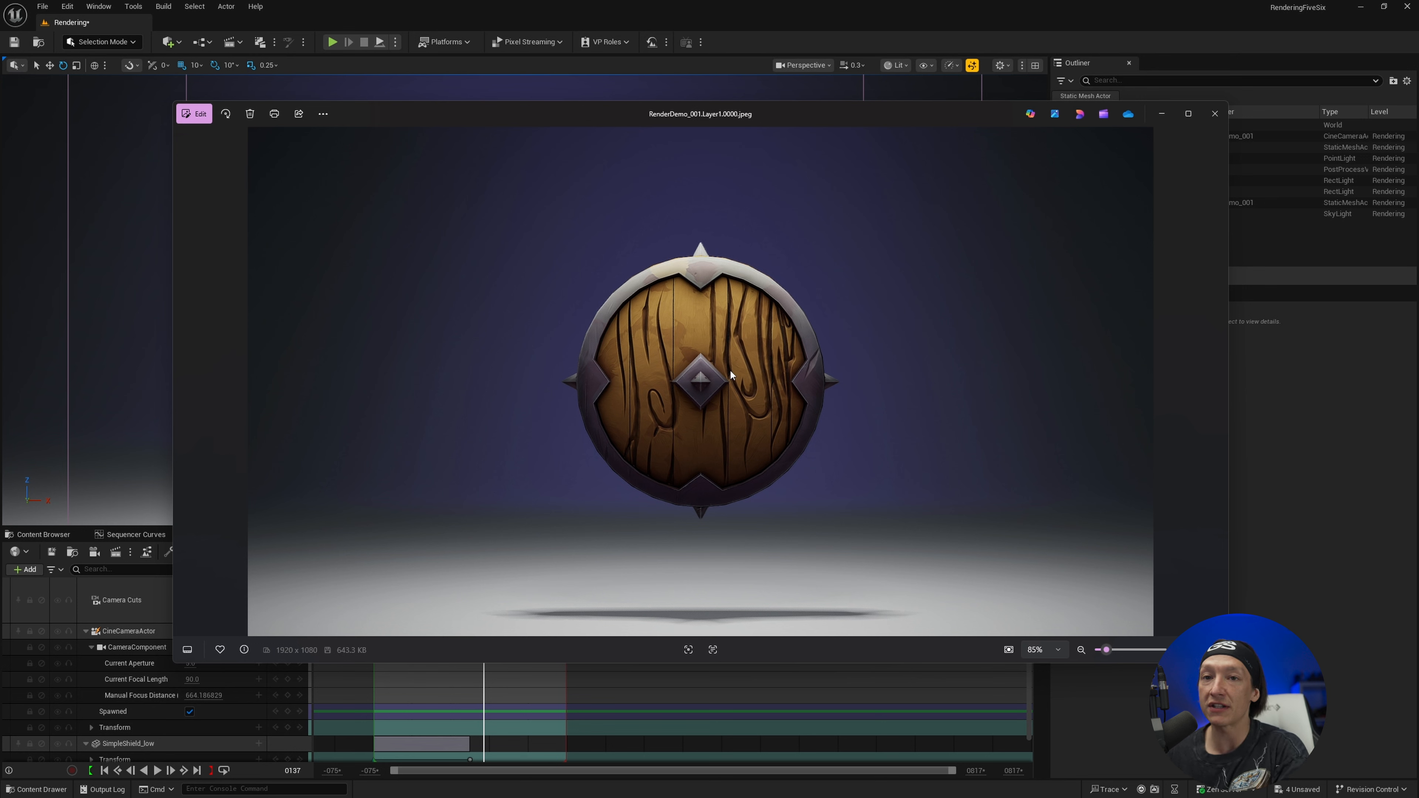
left_click(1216, 115)
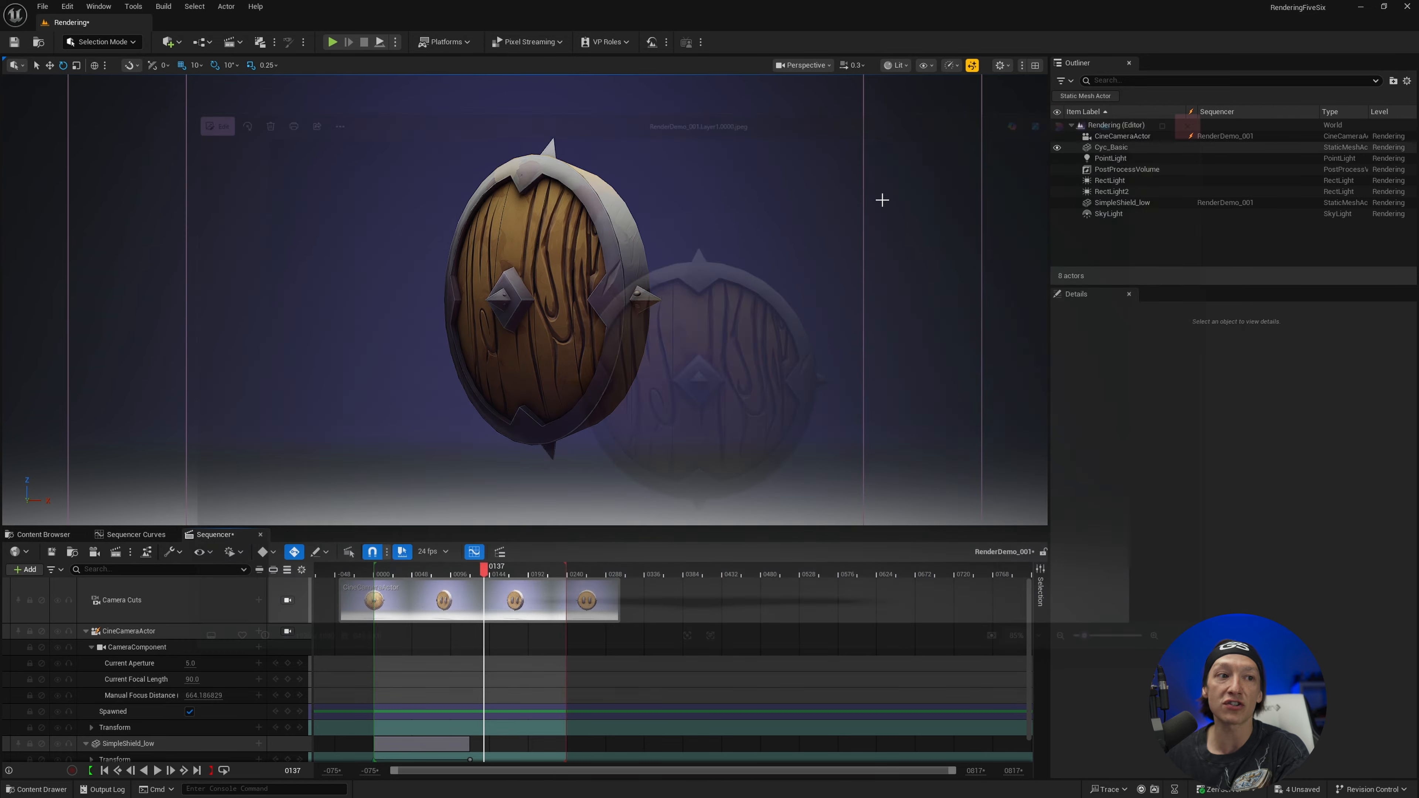
left_click_drag(0, 98, 951, 66)
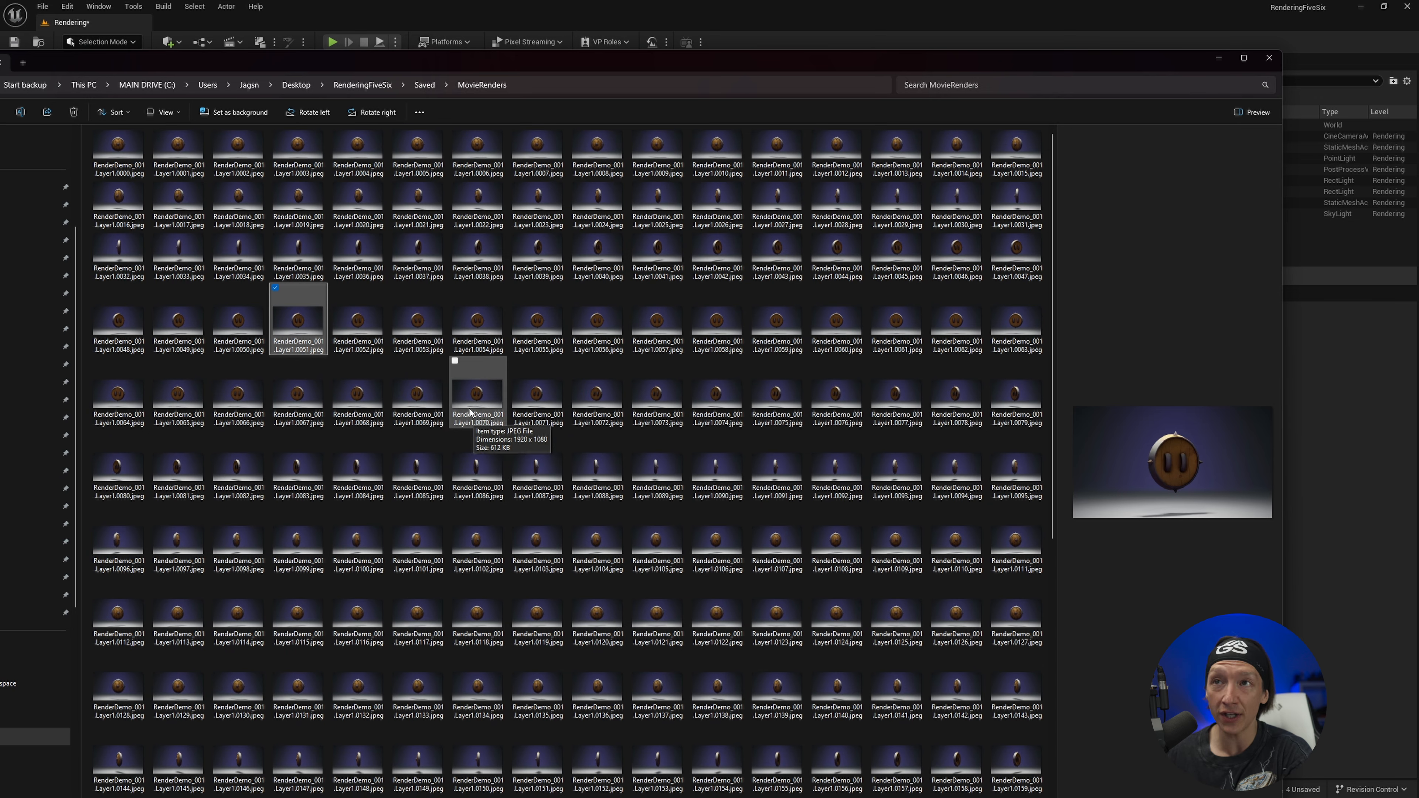
left_click_drag(743, 63, 0, 92)
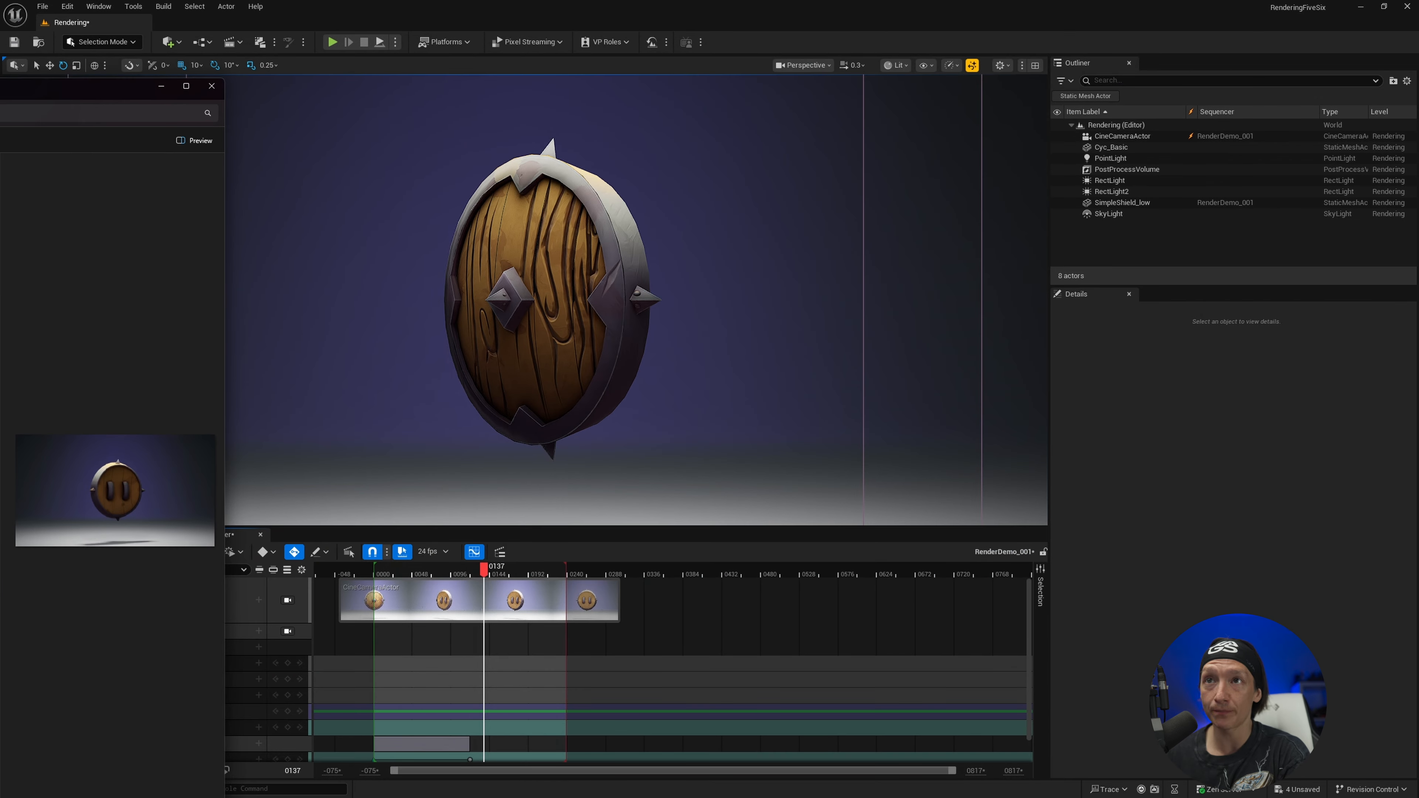
left_click(211, 89)
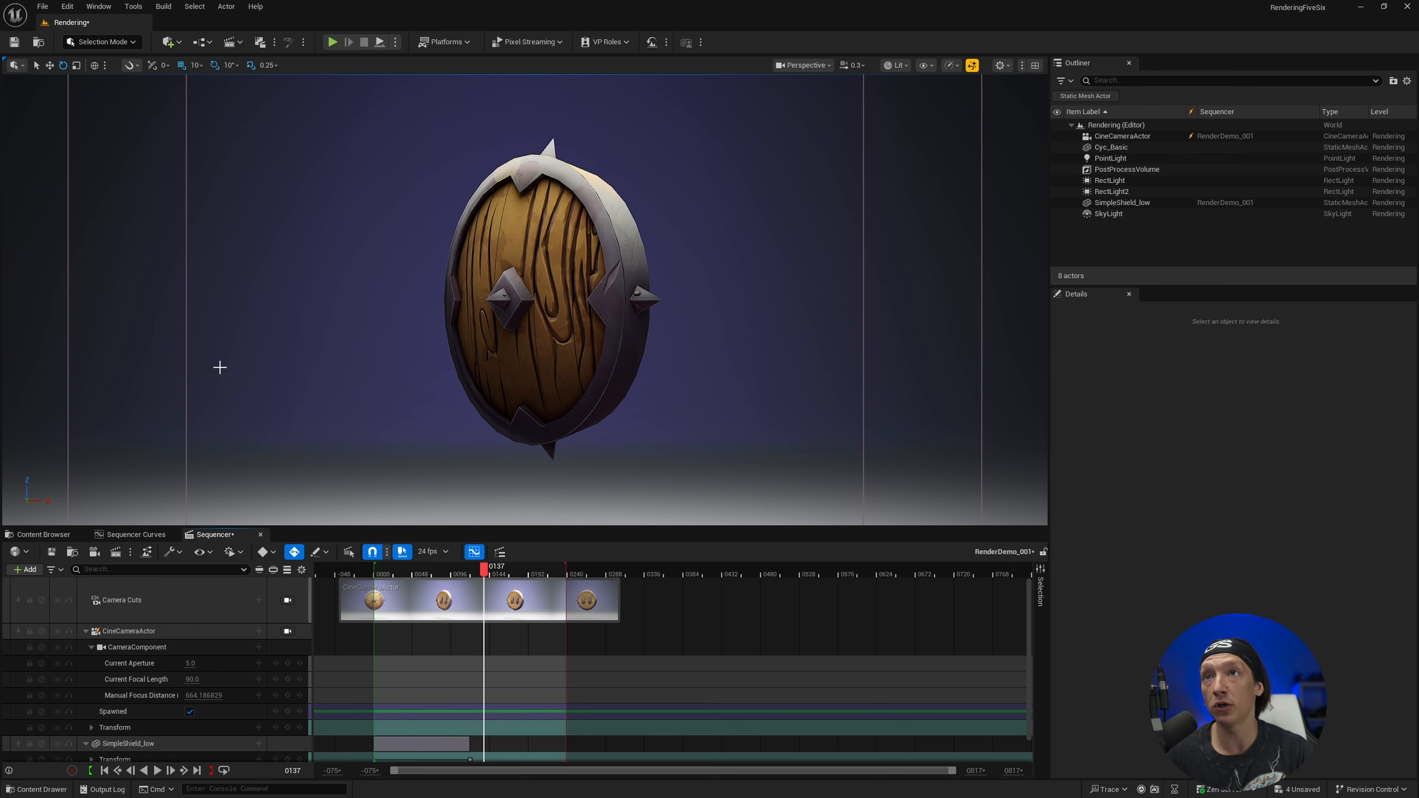
Reopen the Quick Render settings and open the DefaultQuickRenderGraph config in the movie graph editor
left_click(275, 44)
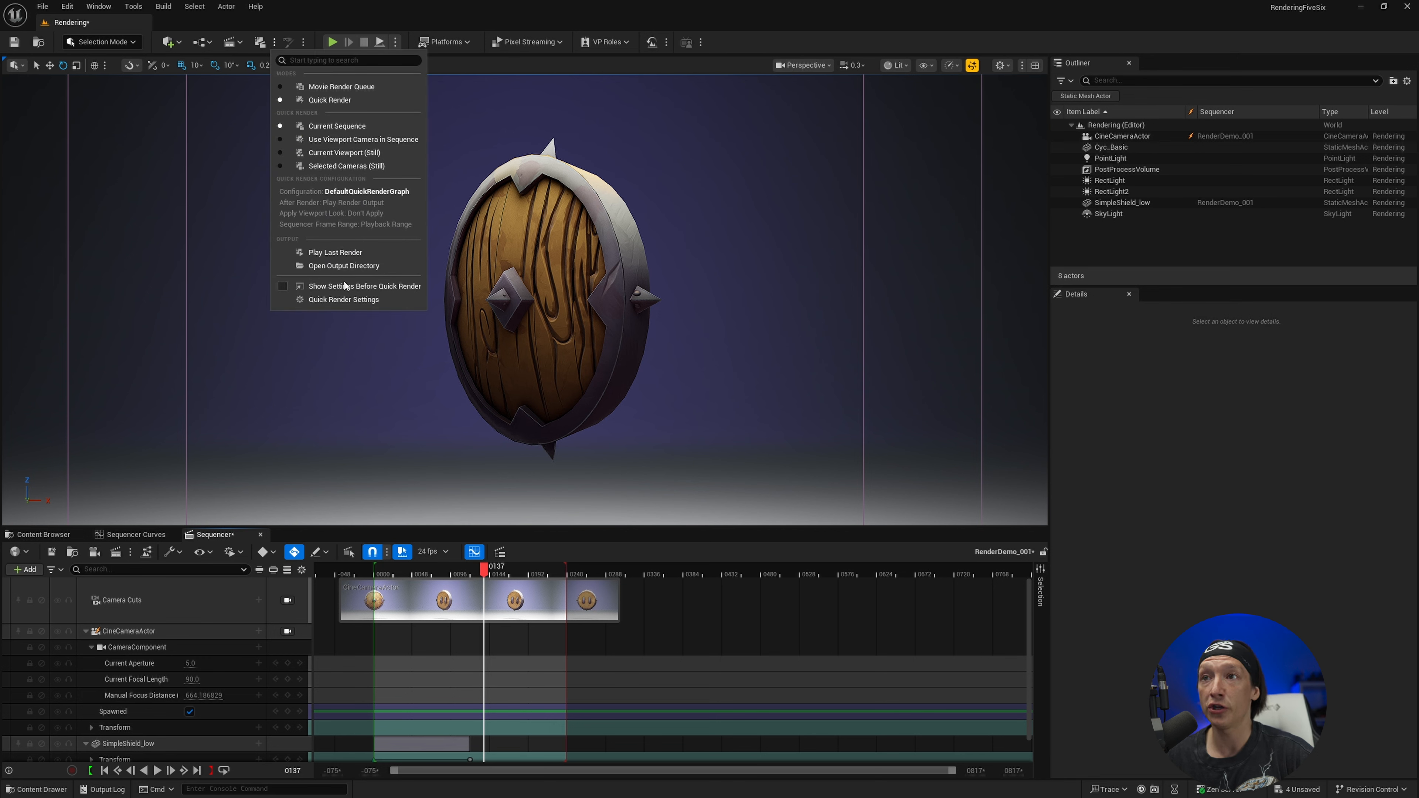
left_click(337, 300)
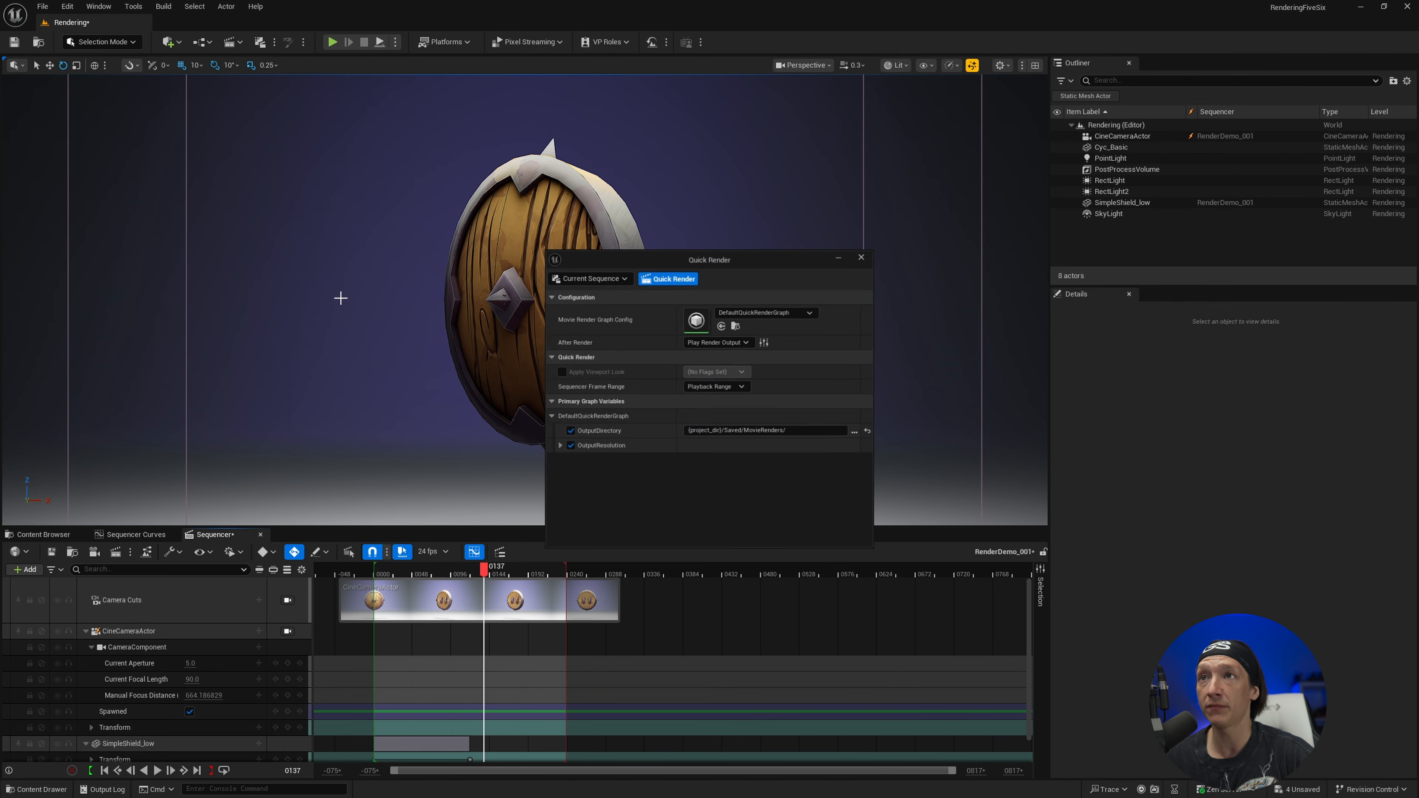
double_click(698, 319)
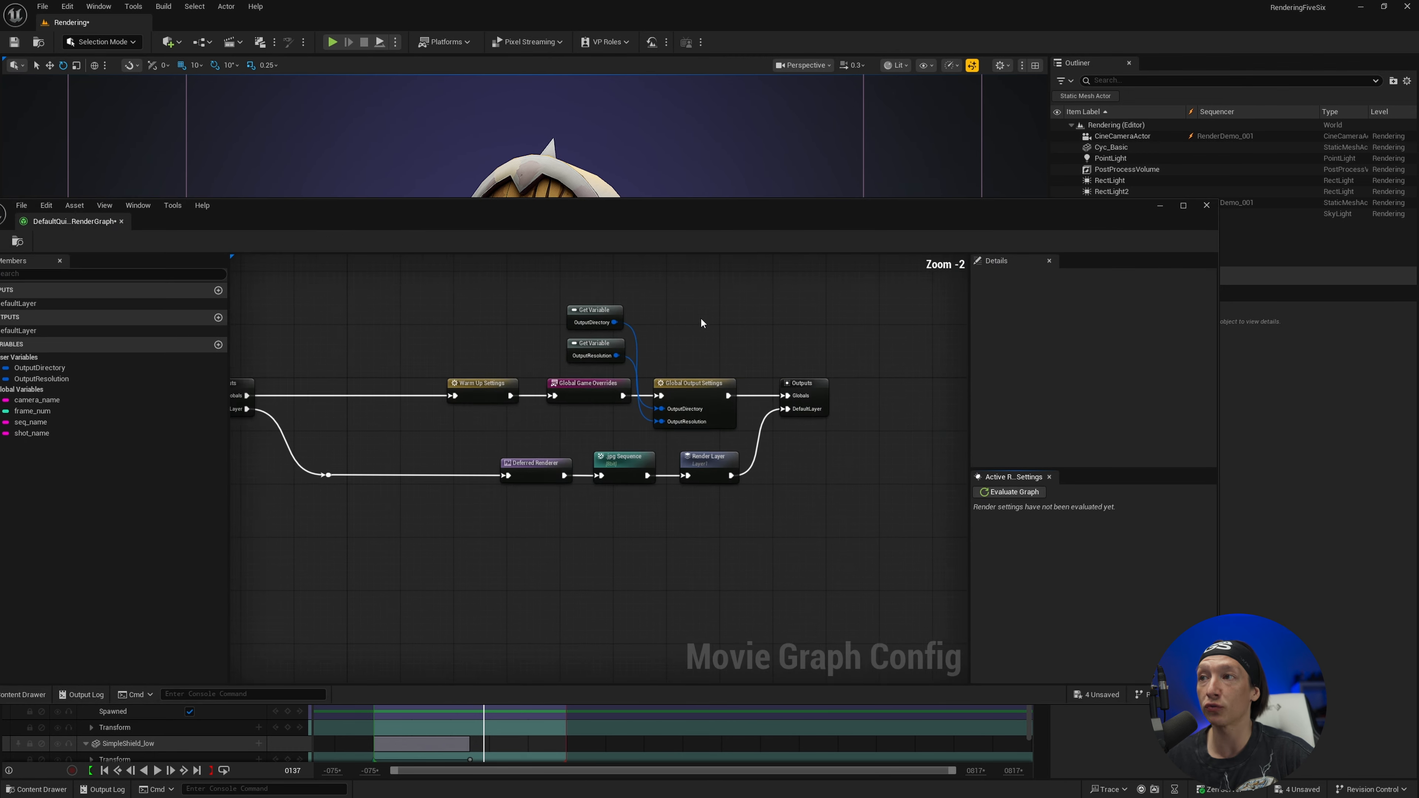
Add an H.264 MP4 output node below the .jpg Sequence node and wire it between Deferred Renderer and Render Layer, bypassing the JPEG output
right_click(694, 601)
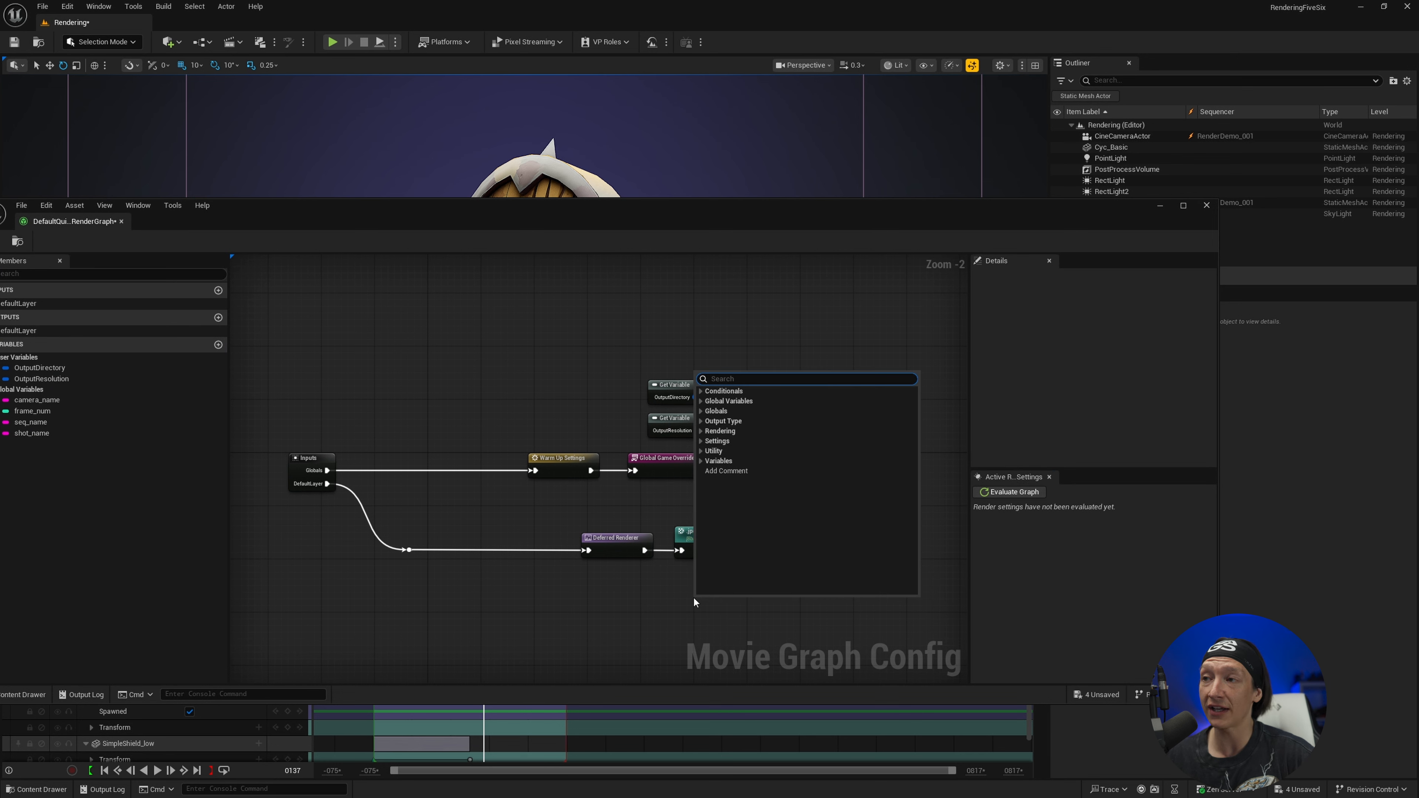
type("MP4")
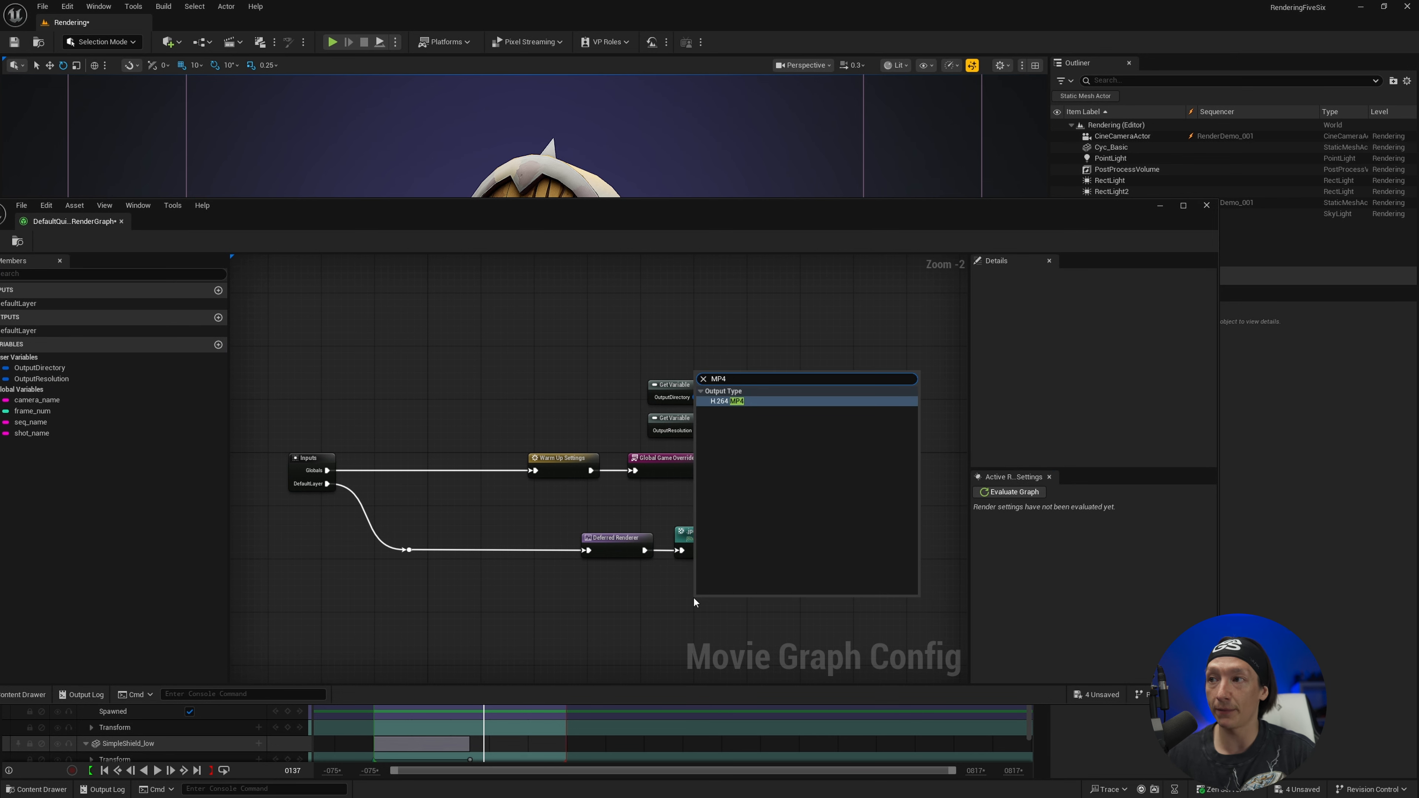
left_click(737, 402)
left_click_drag(718, 600, 698, 601)
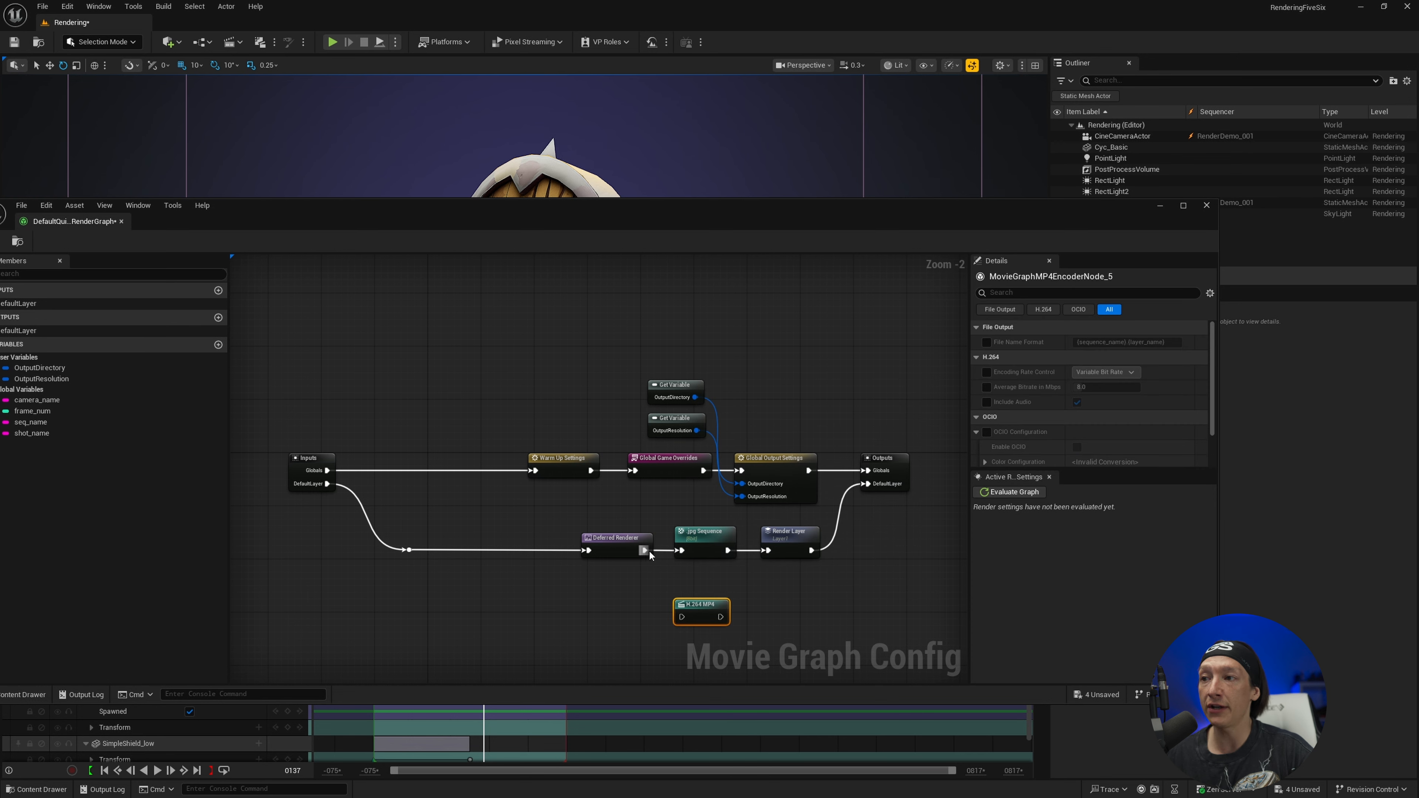
left_click_drag(645, 550, 769, 551)
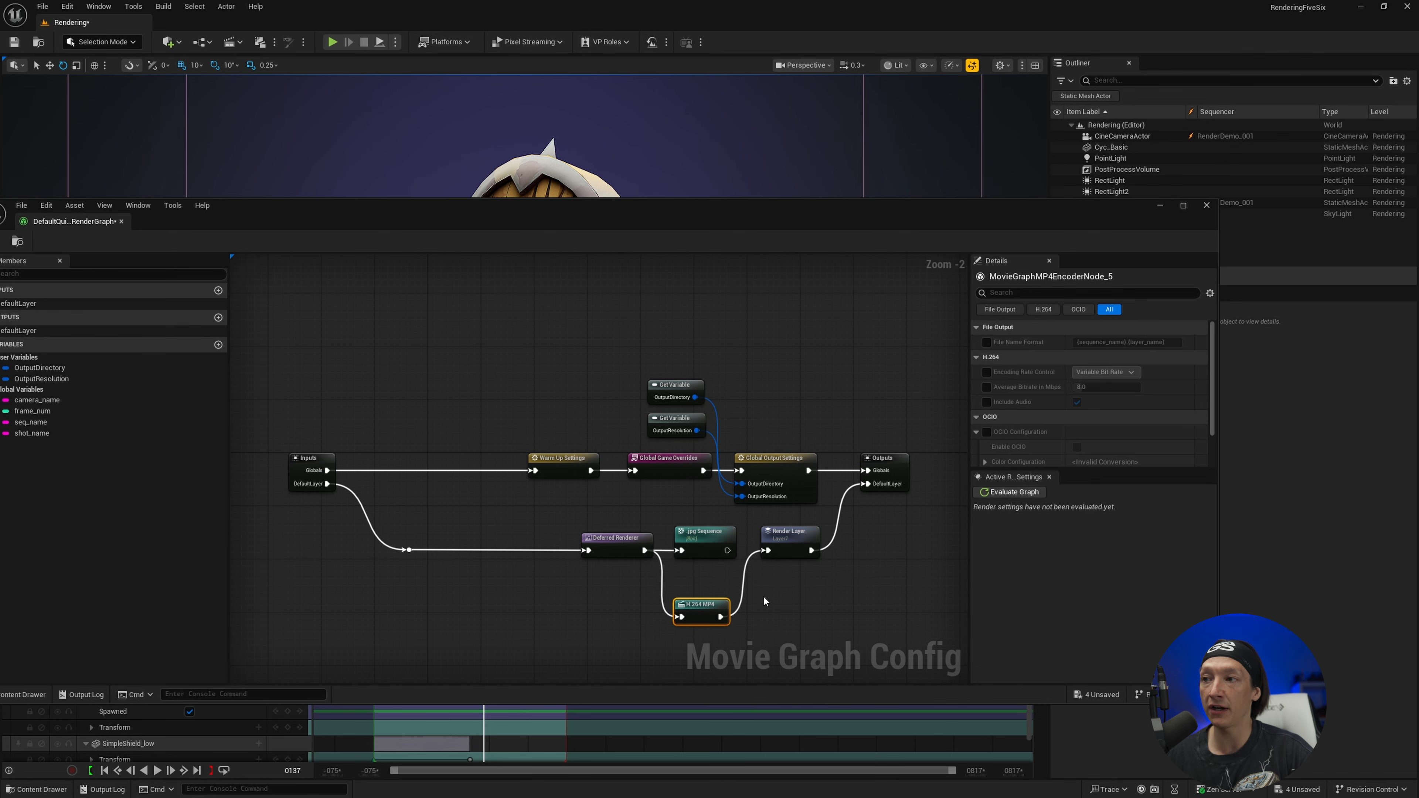
Save the modified render graph, close its editor and run Quick Render on the current sequence
left_click_drag(317, 206, 449, 209)
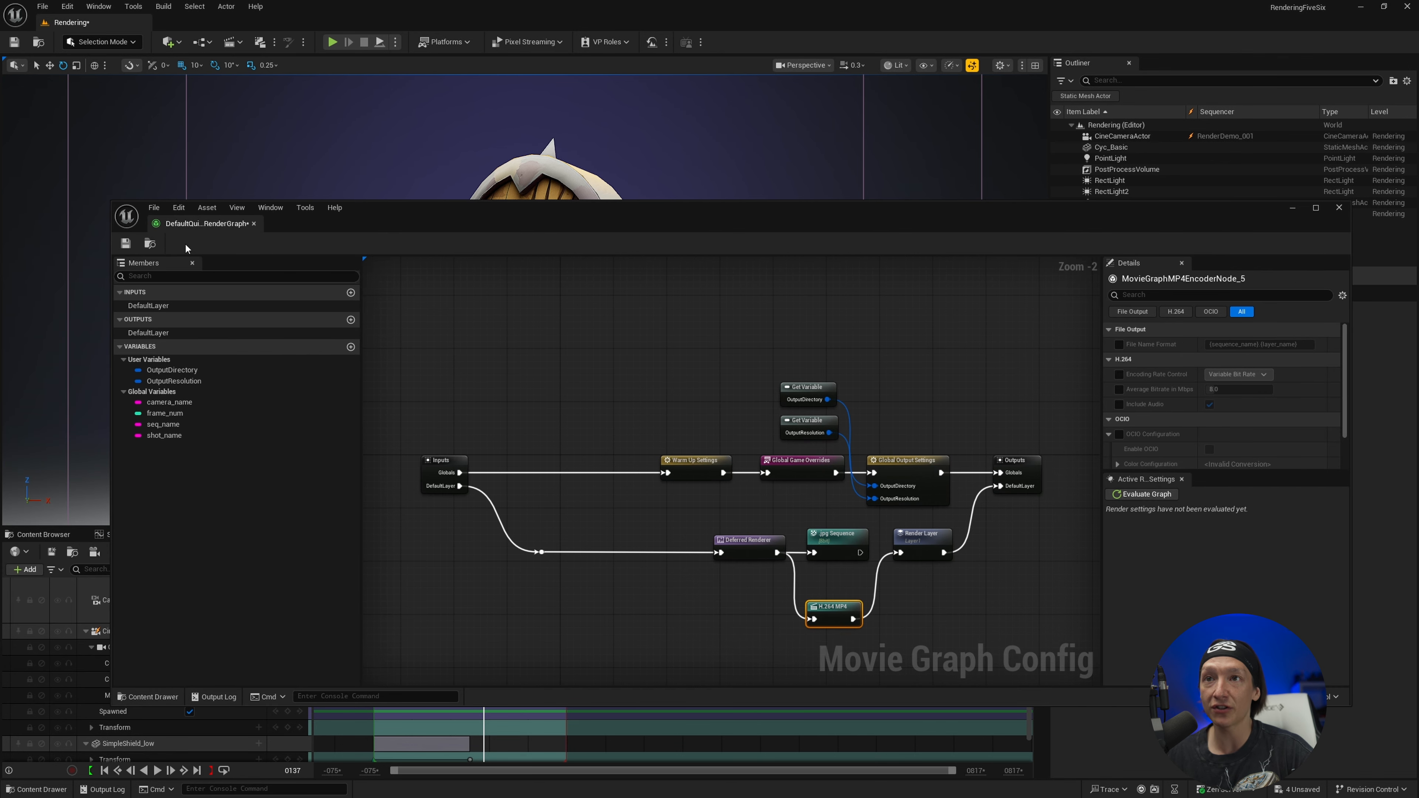
left_click(125, 243)
left_click(1338, 207)
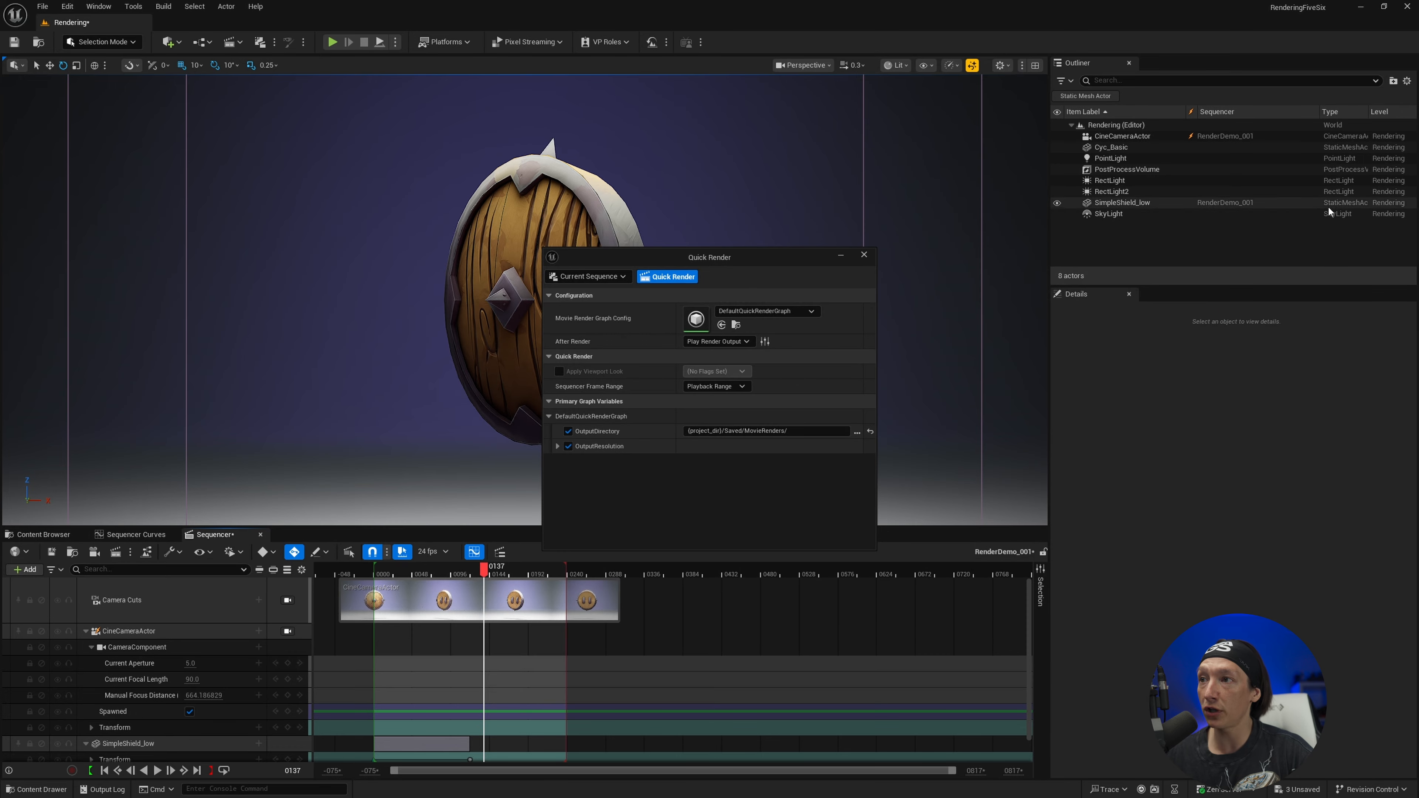
left_click(681, 283)
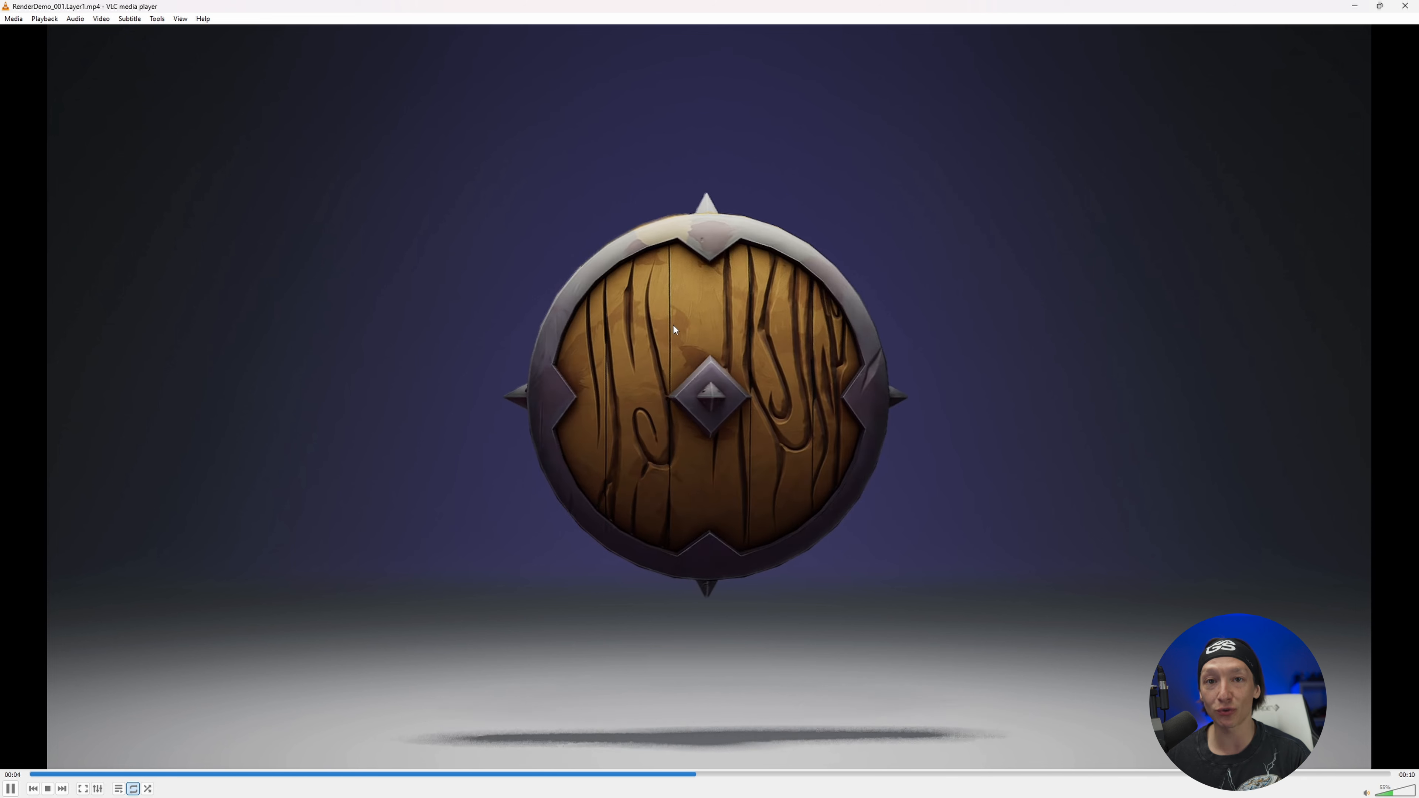
Pause the rendered MP4 video in VLC media player, return it to its start and move the player window
key("space")
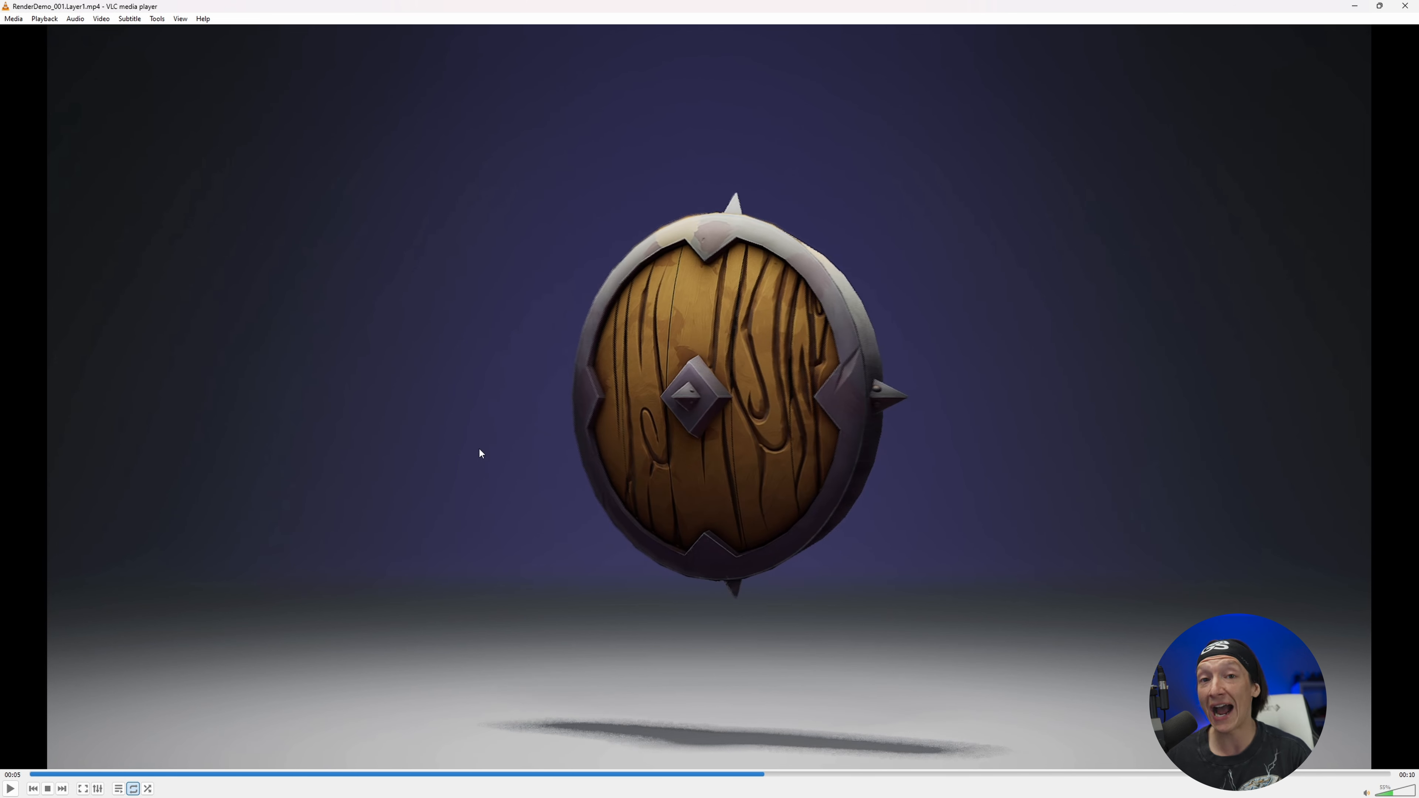
left_click(44, 775)
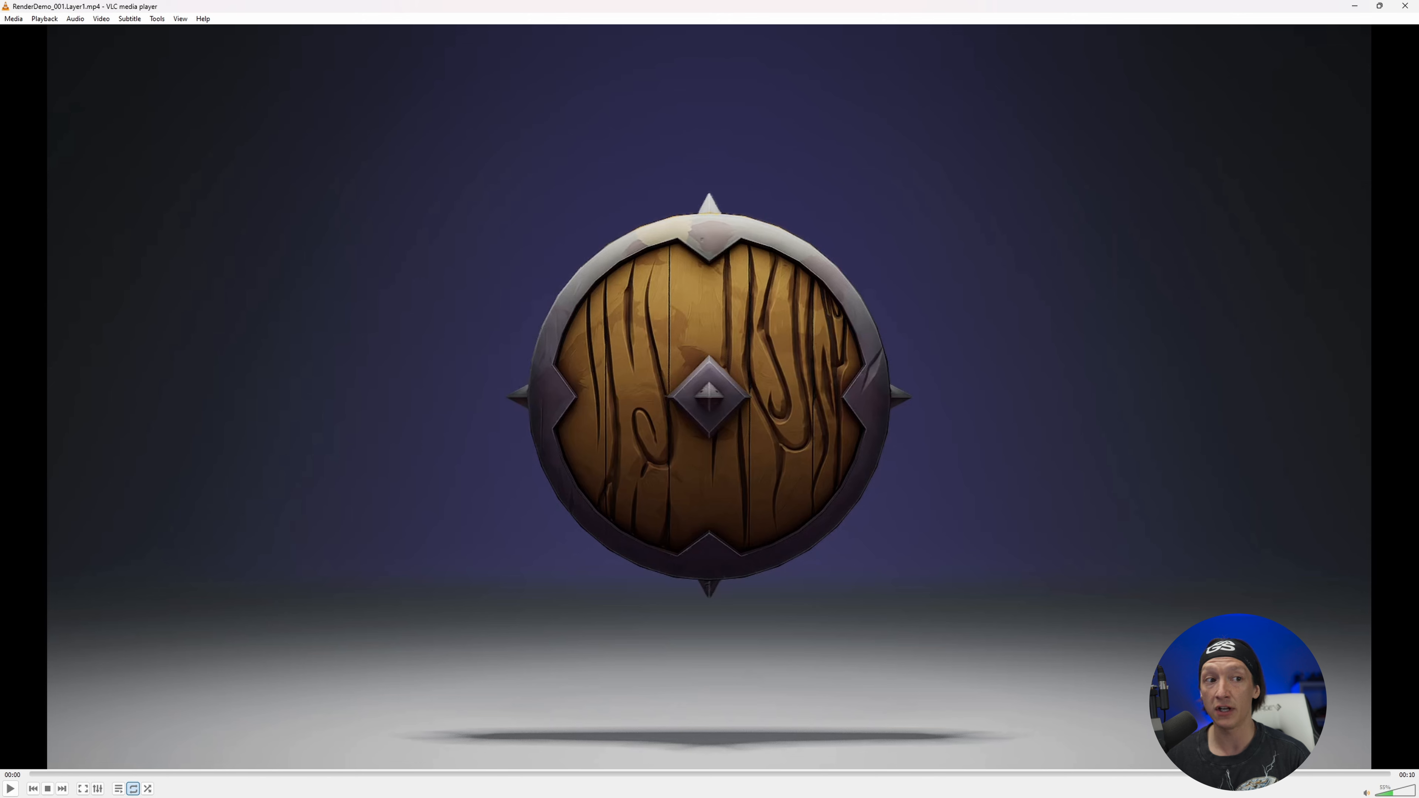
left_click_drag(413, 8, 282, 120)
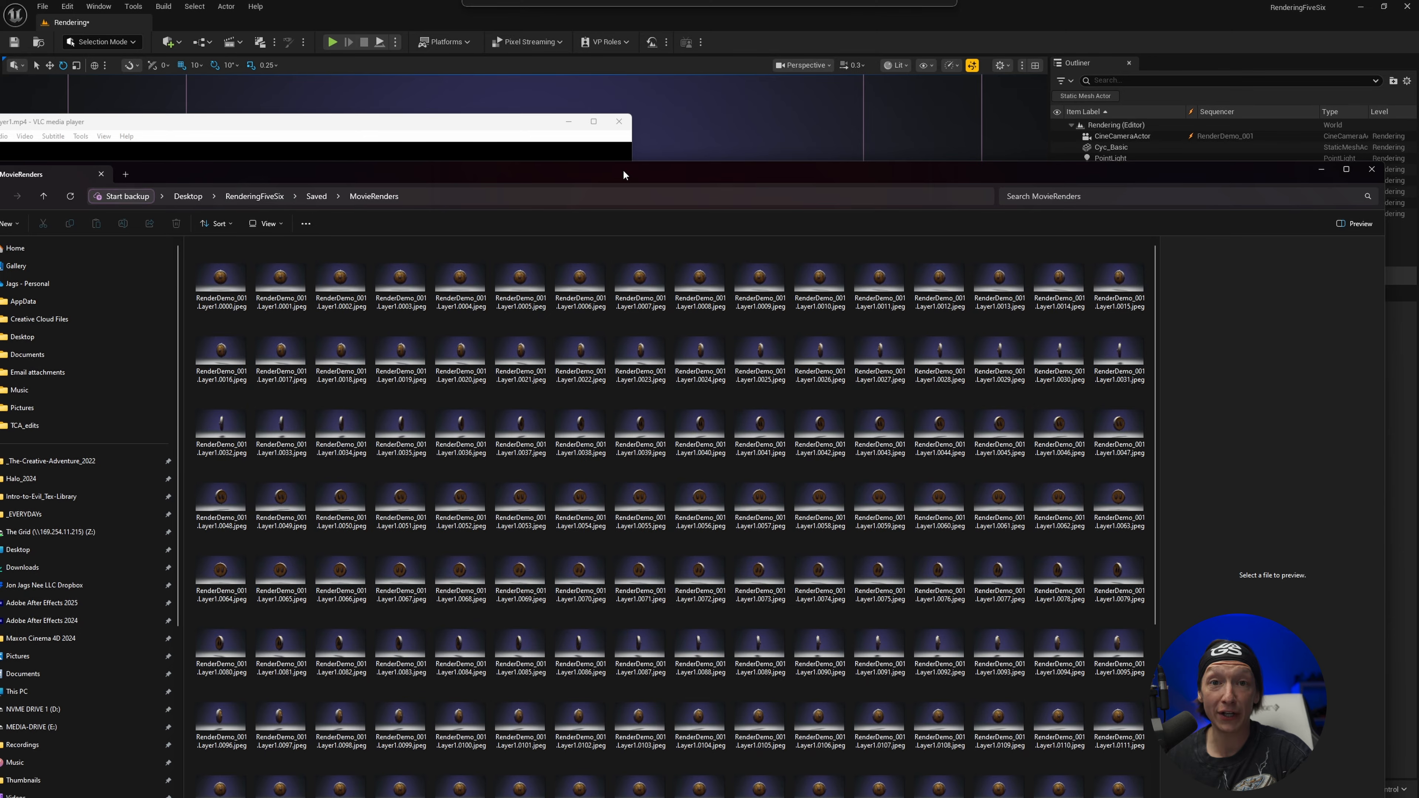
Open the first rendered JPEG frame and compare it side by side with the start of the MP4 video
left_click_drag(623, 169, 763, 103)
left_click(349, 228)
double_click(348, 228)
left_click_drag(698, 113, 1202, 175)
left_click(80, 231)
left_click_drag(366, 117, 442, 60)
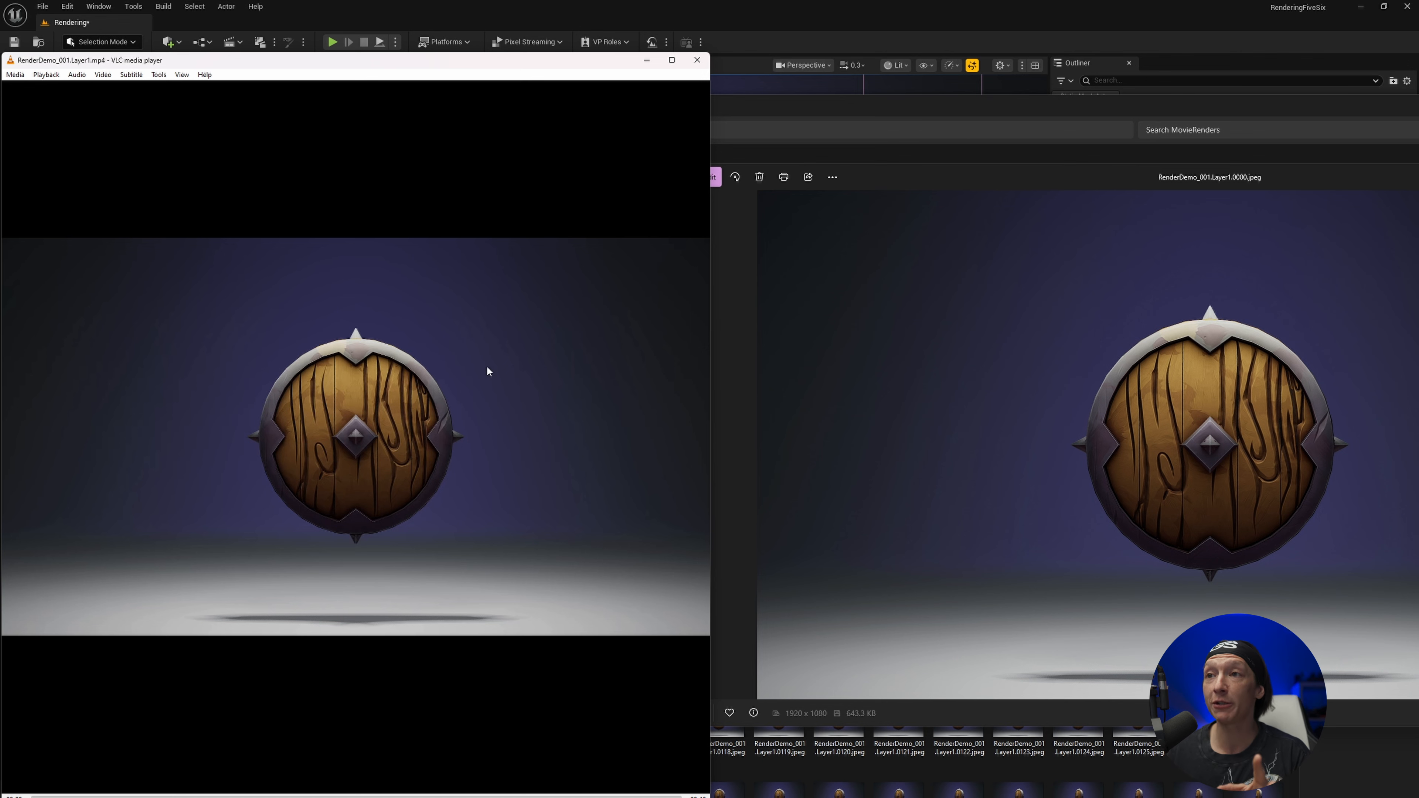
left_click_drag(1008, 185, 719, 180)
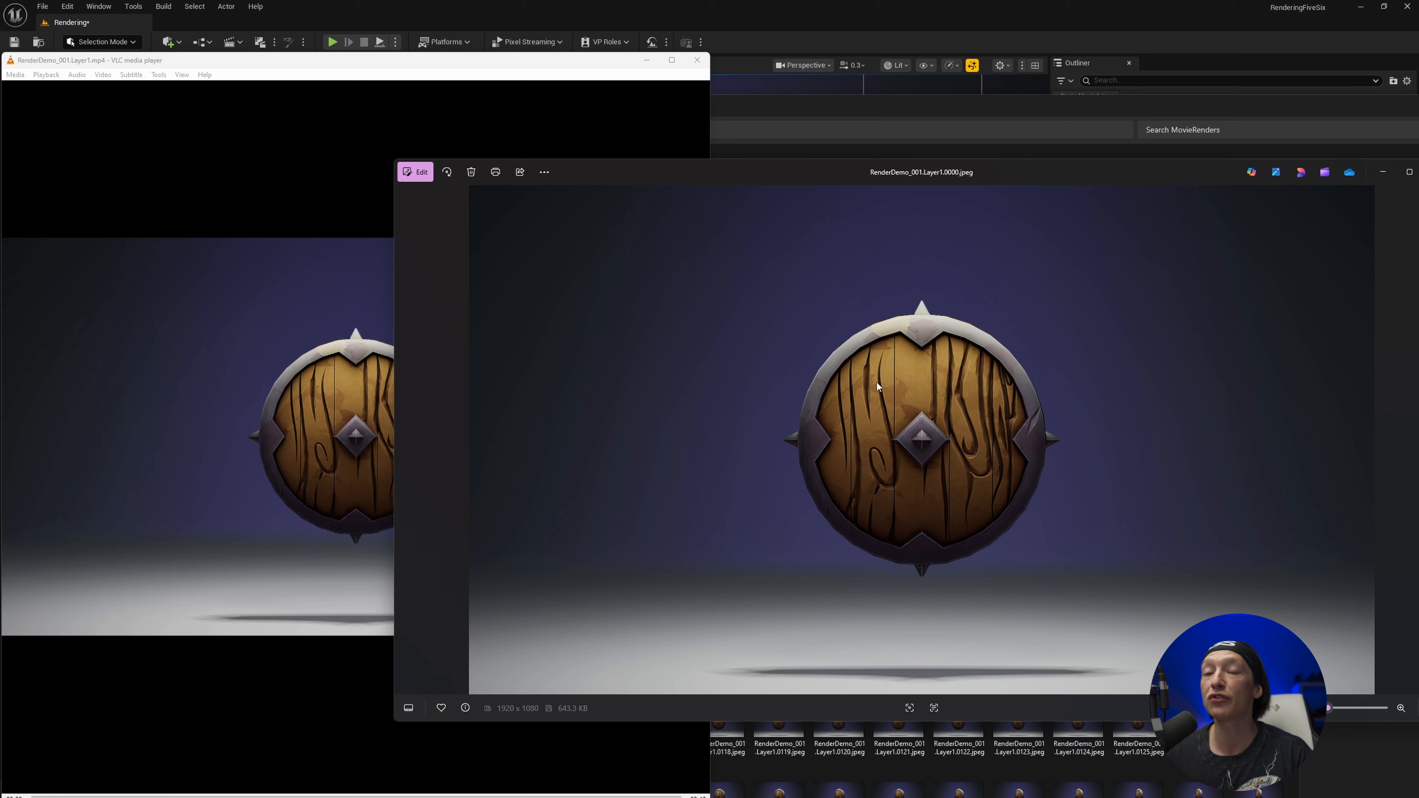
left_click(284, 210)
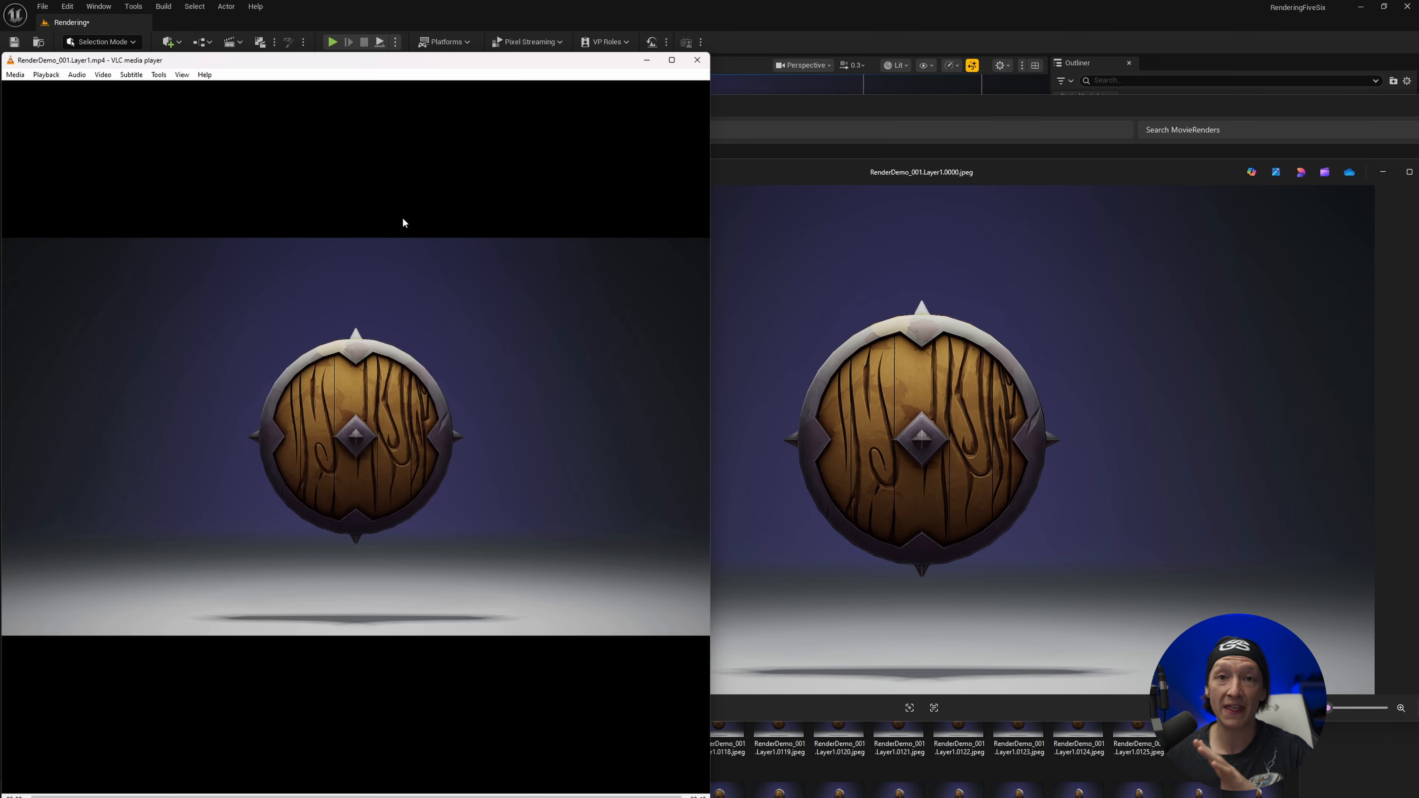
Close the video player, the image viewer and the MovieRenders folder window to return to the Unreal Editor
left_click(697, 60)
left_click_drag(1044, 171, 653, 159)
left_click(1045, 162)
left_click_drag(1193, 107, 618, 147)
left_click(591, 149)
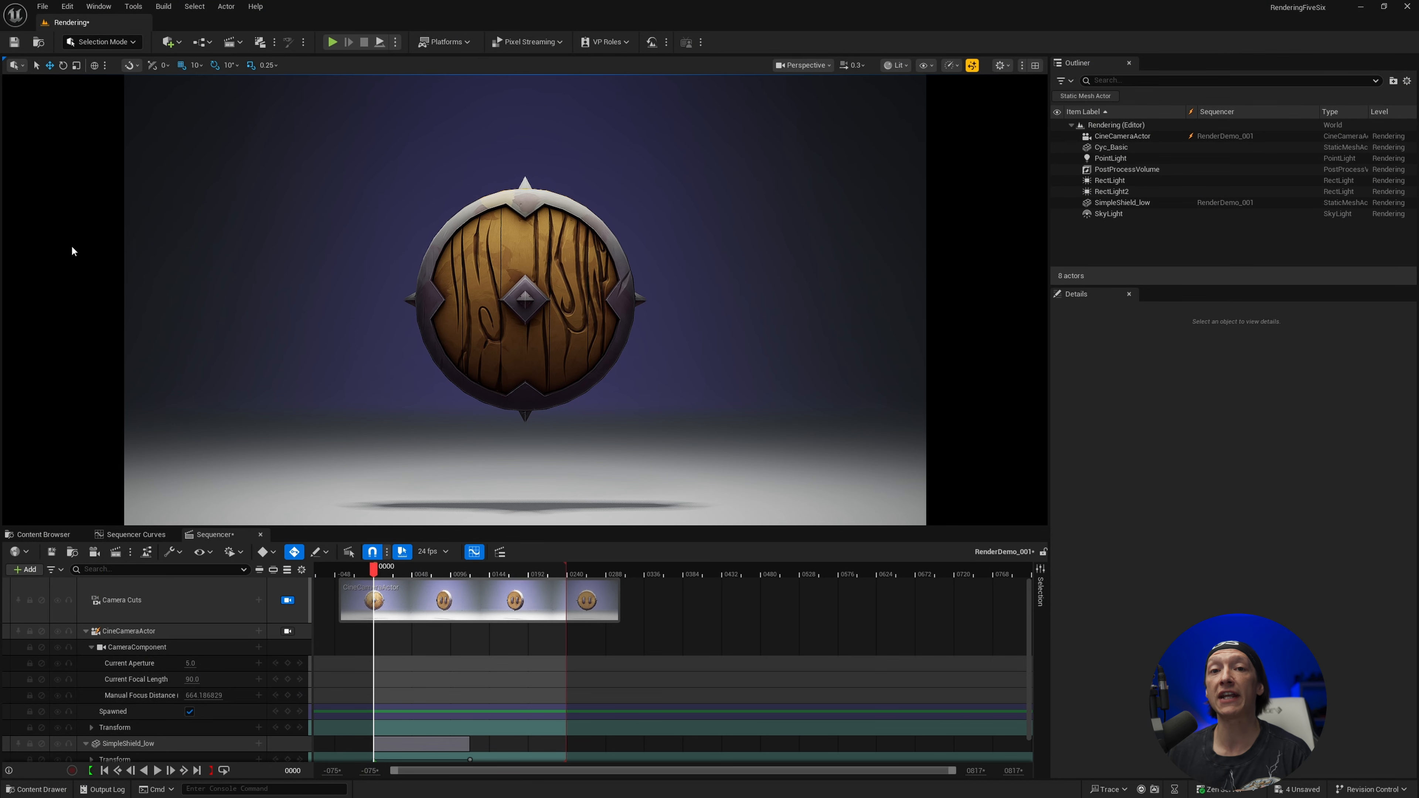
Search the Project Settings for hardware, examine the Hardware Ray Tracing options under Engine - Rendering, and close the settings window
left_click(67, 6)
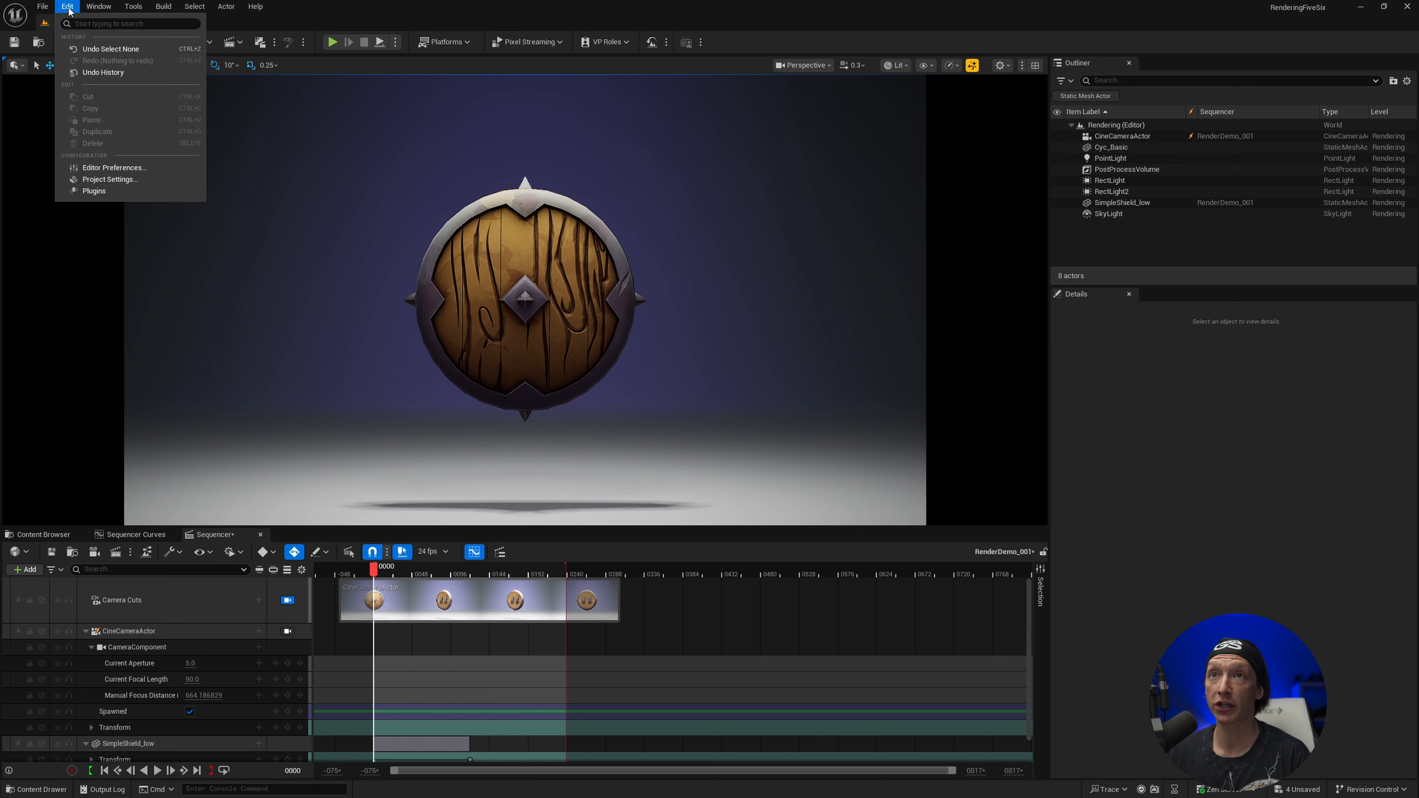
left_click(135, 186)
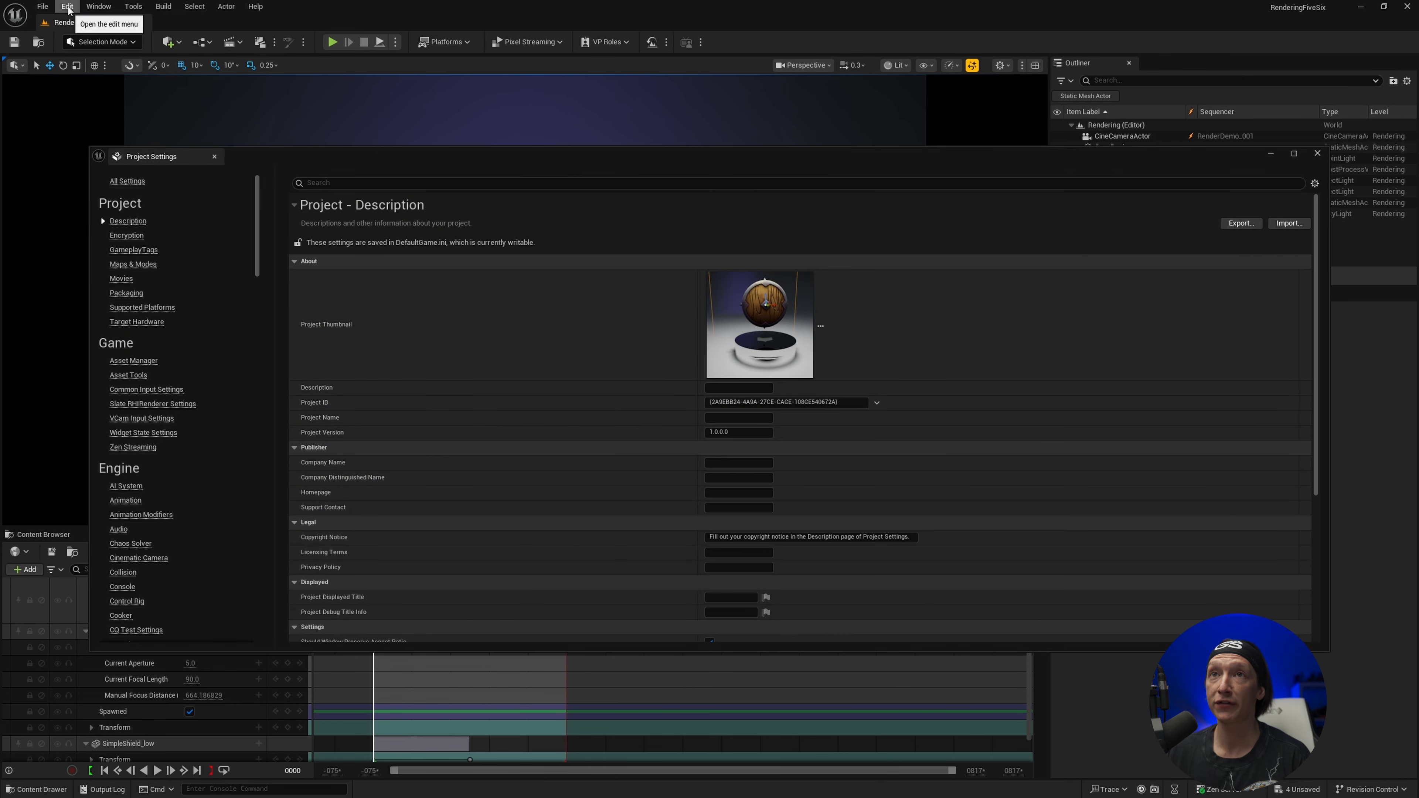
left_click(67, 11)
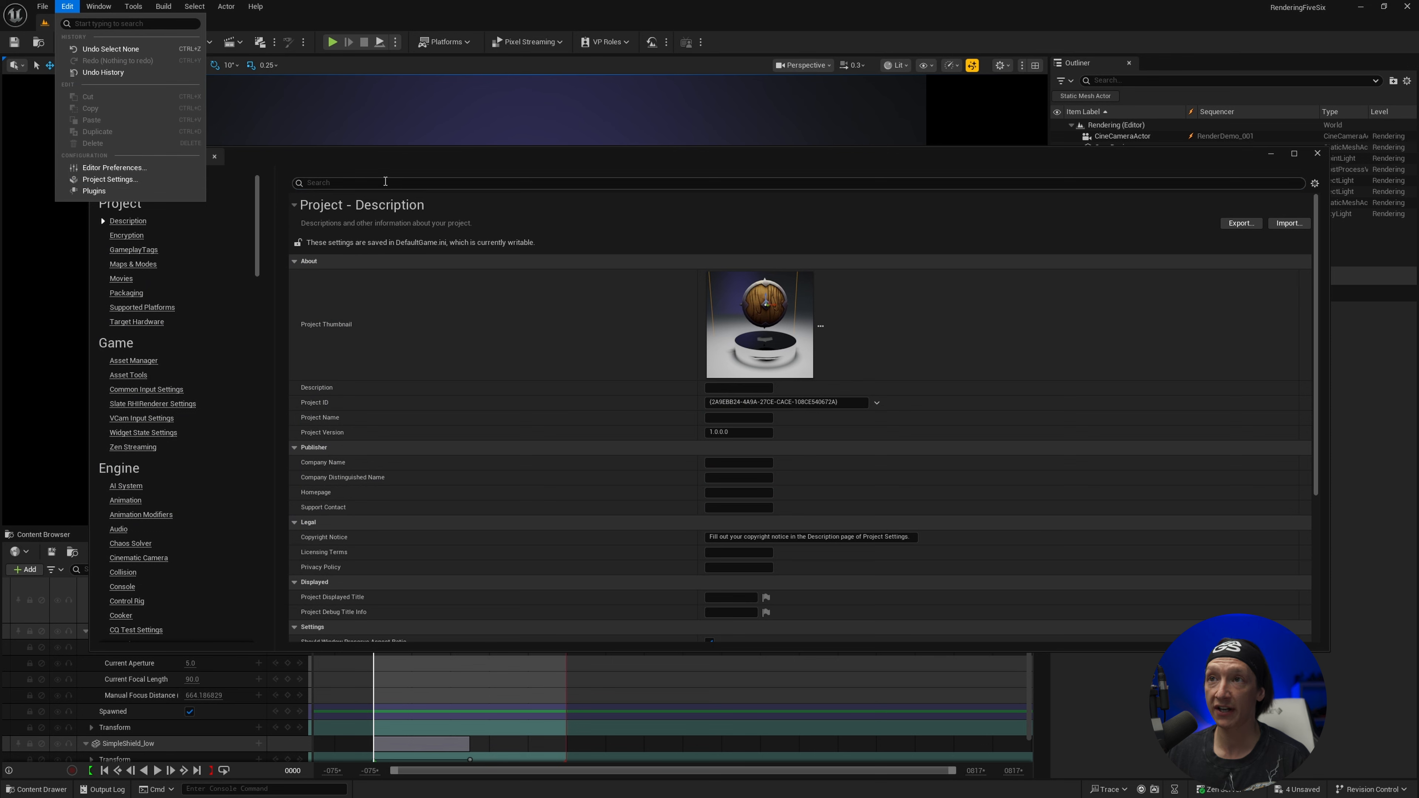
left_click(360, 183)
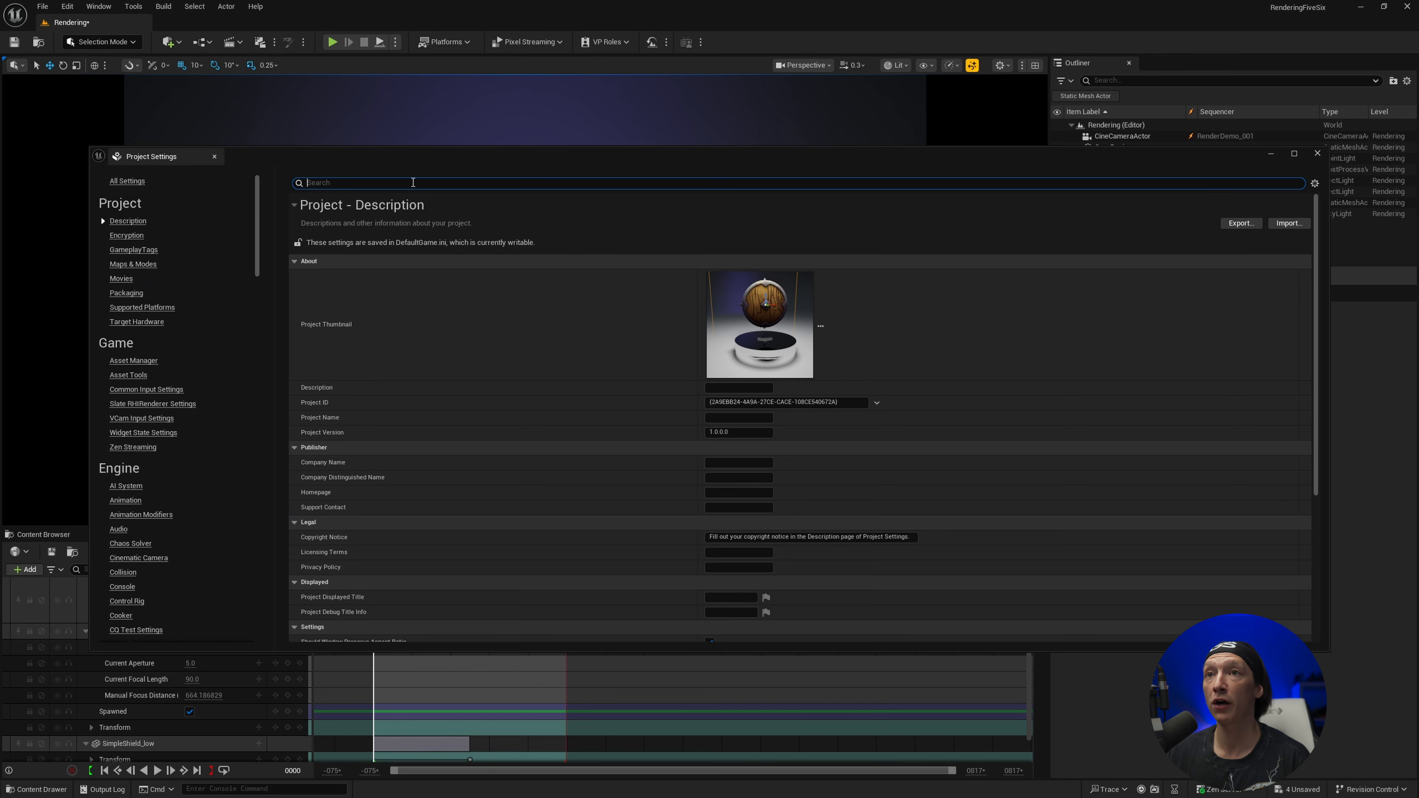
type("hardware")
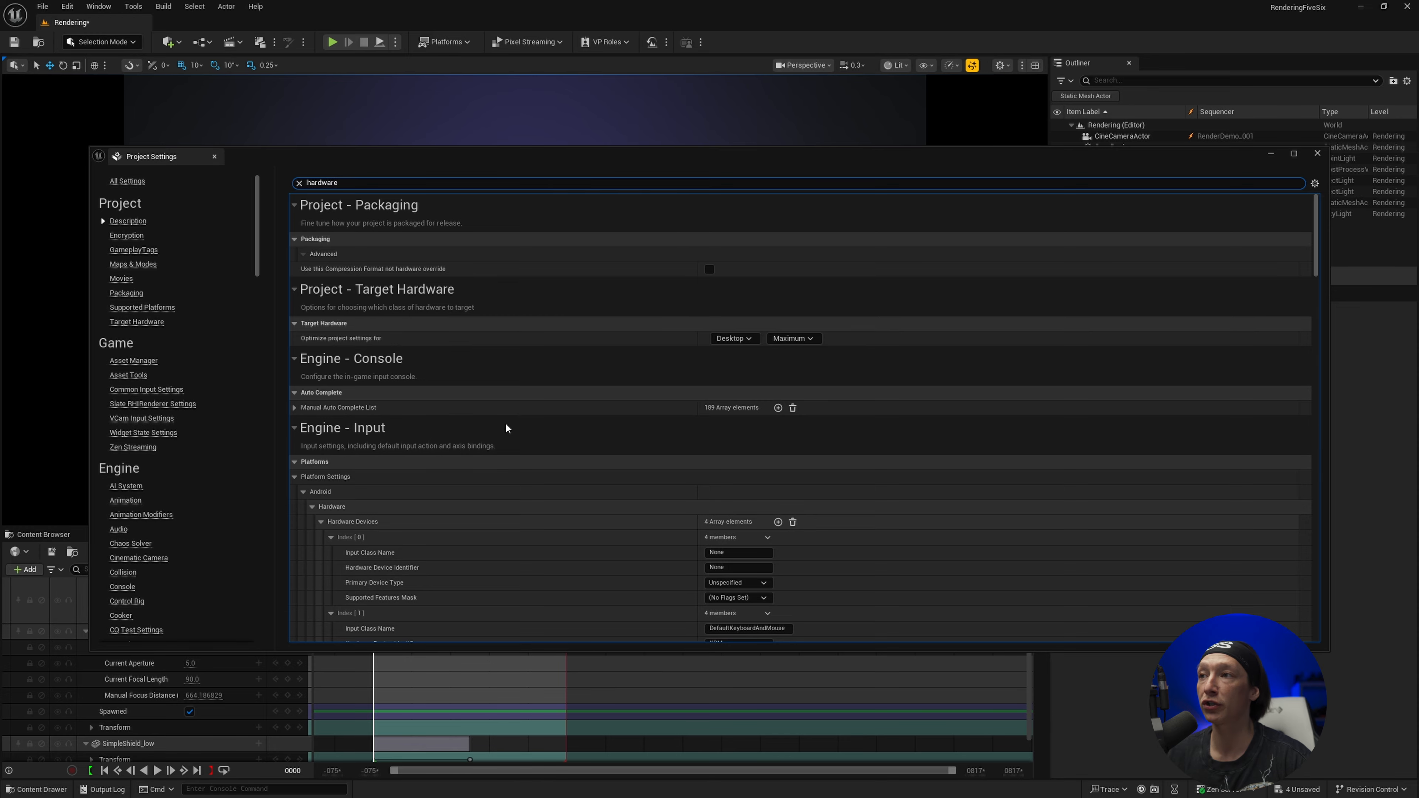
scroll(511, 445, "down", 8)
scroll(500, 445, "down", 10)
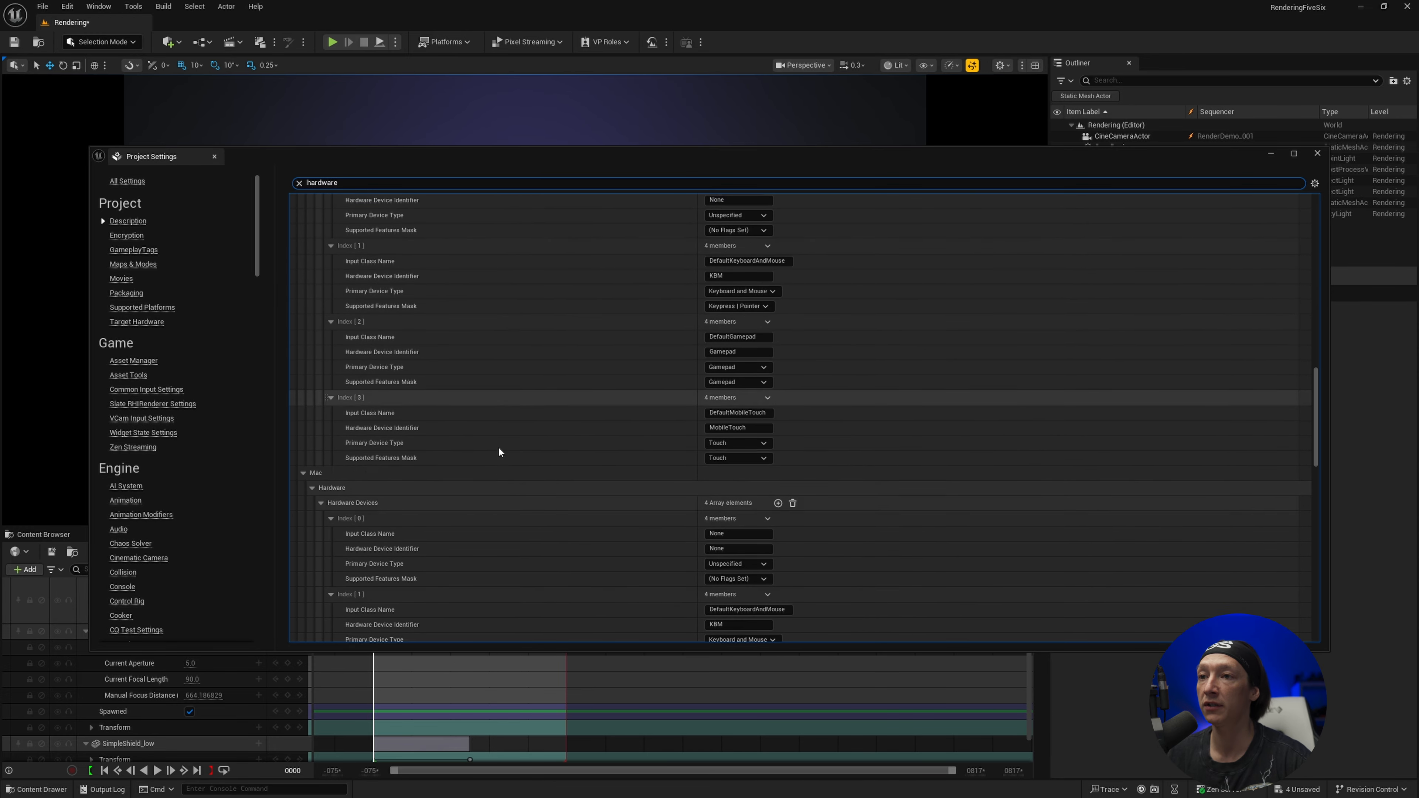
scroll(482, 449, "down", 5)
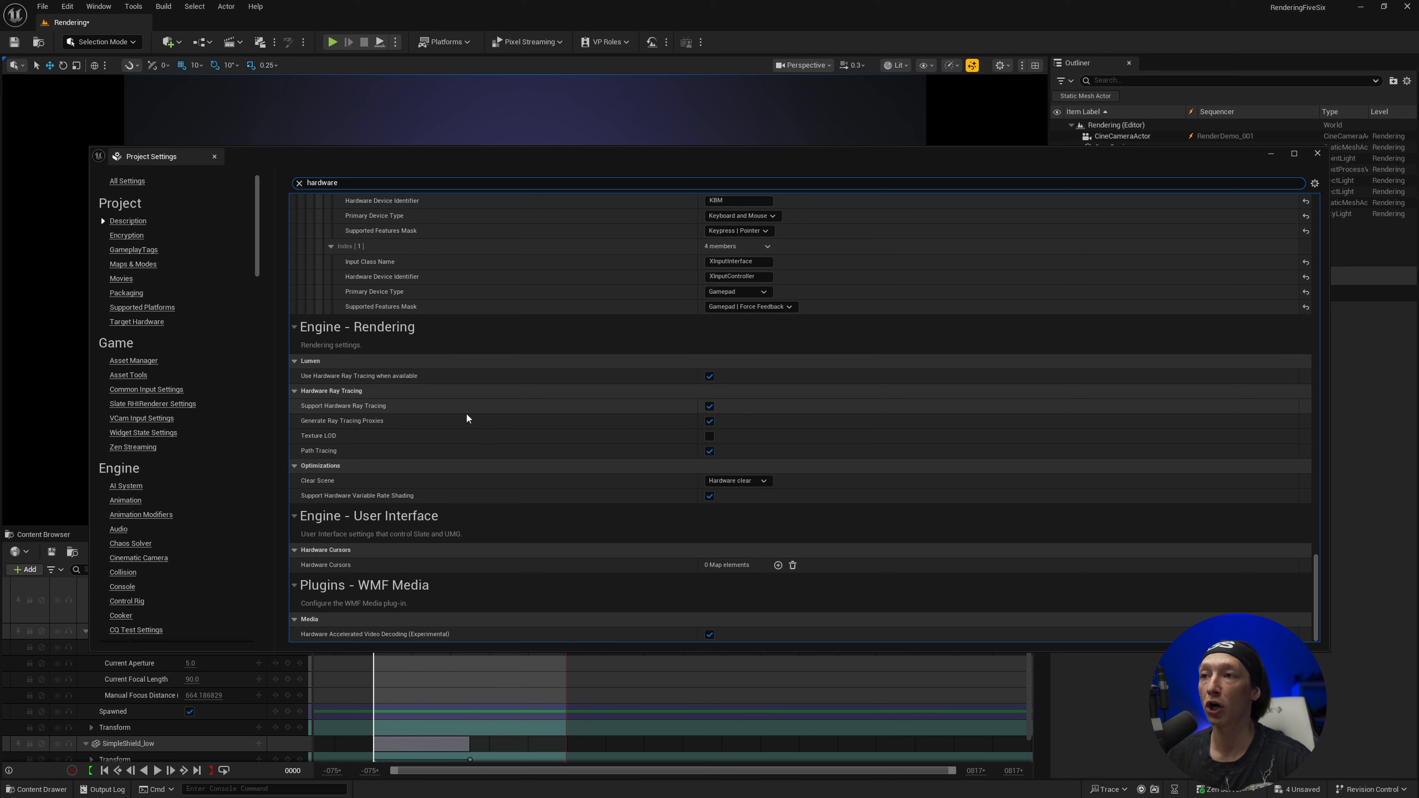
left_click(709, 406)
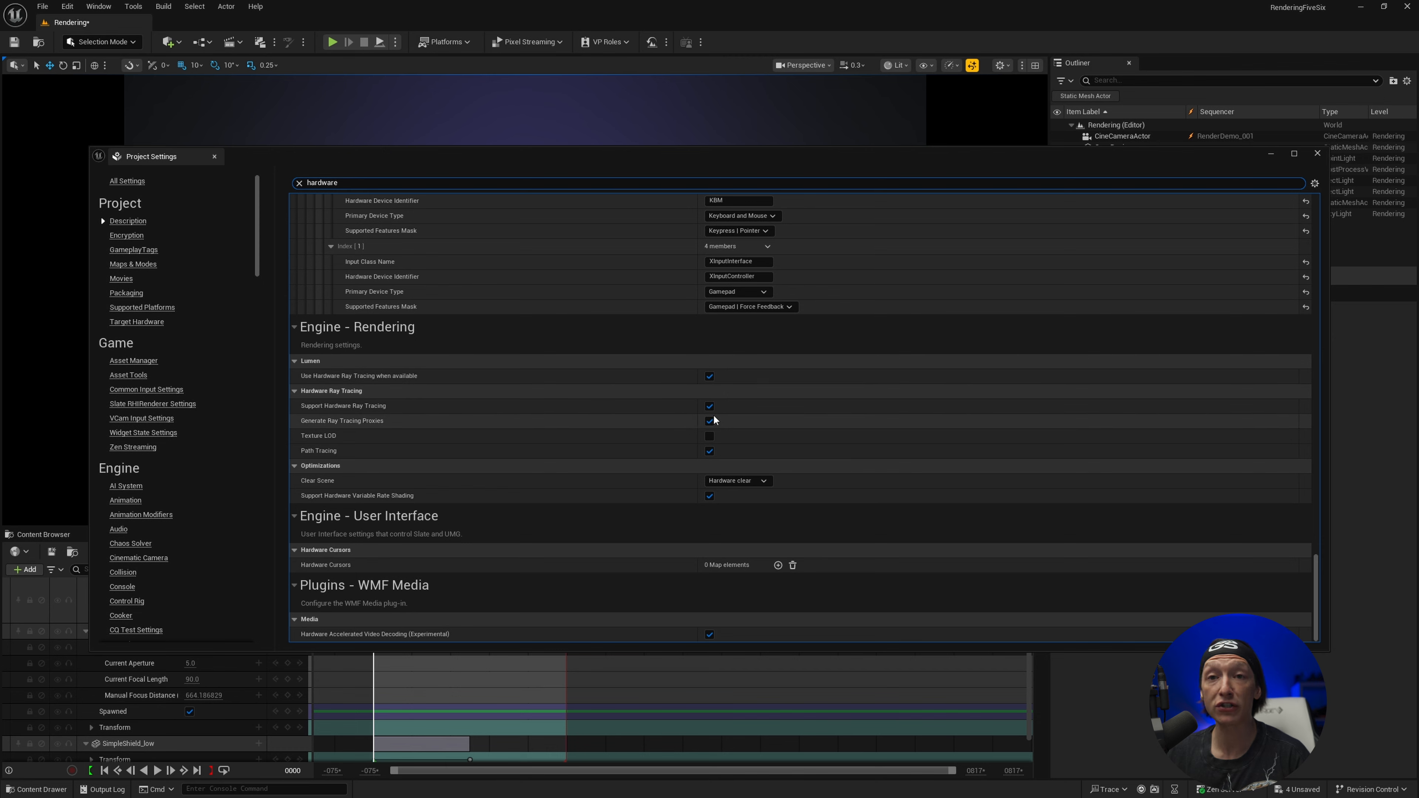
left_click(1316, 154)
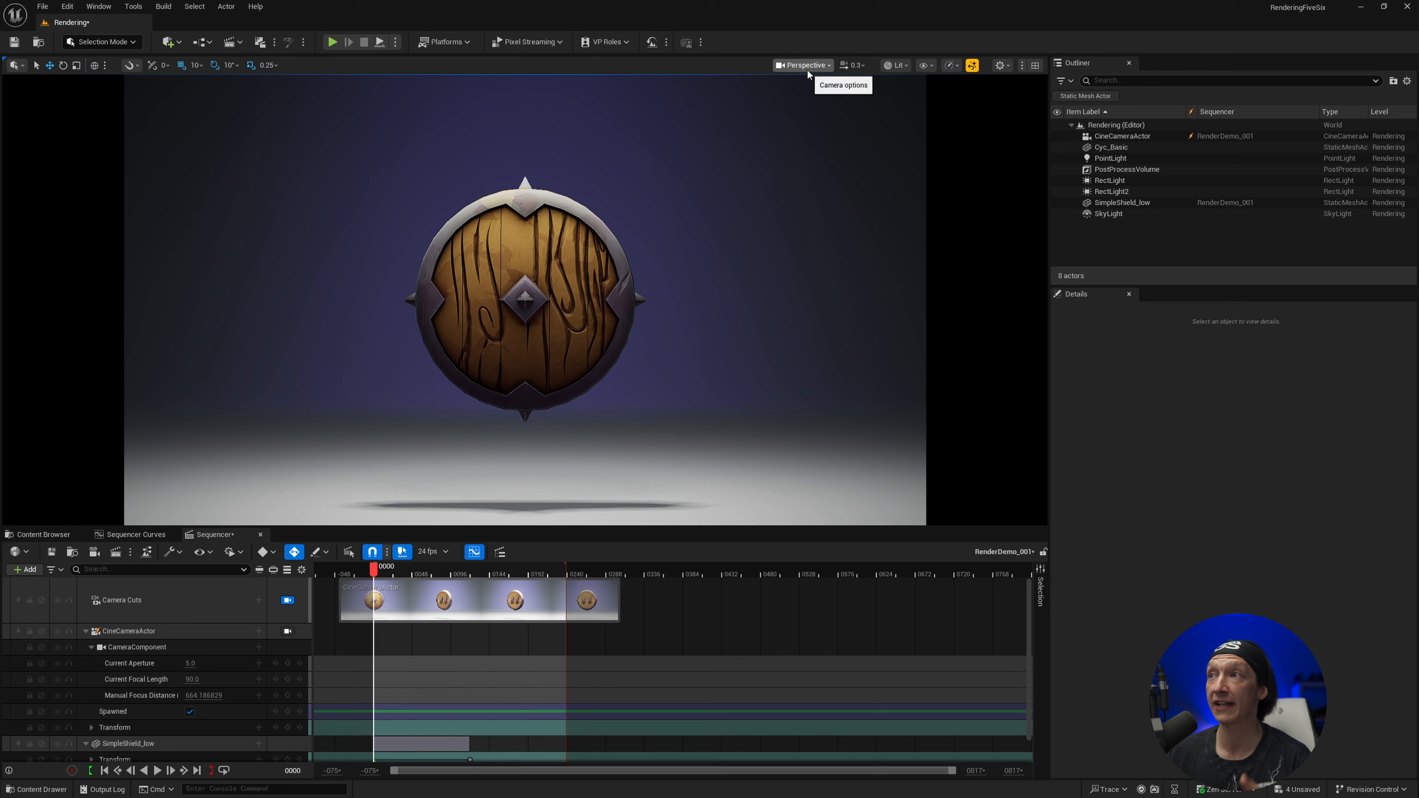
Preview the viewport in Path Tracing view mode and return it to Lit
left_click(893, 66)
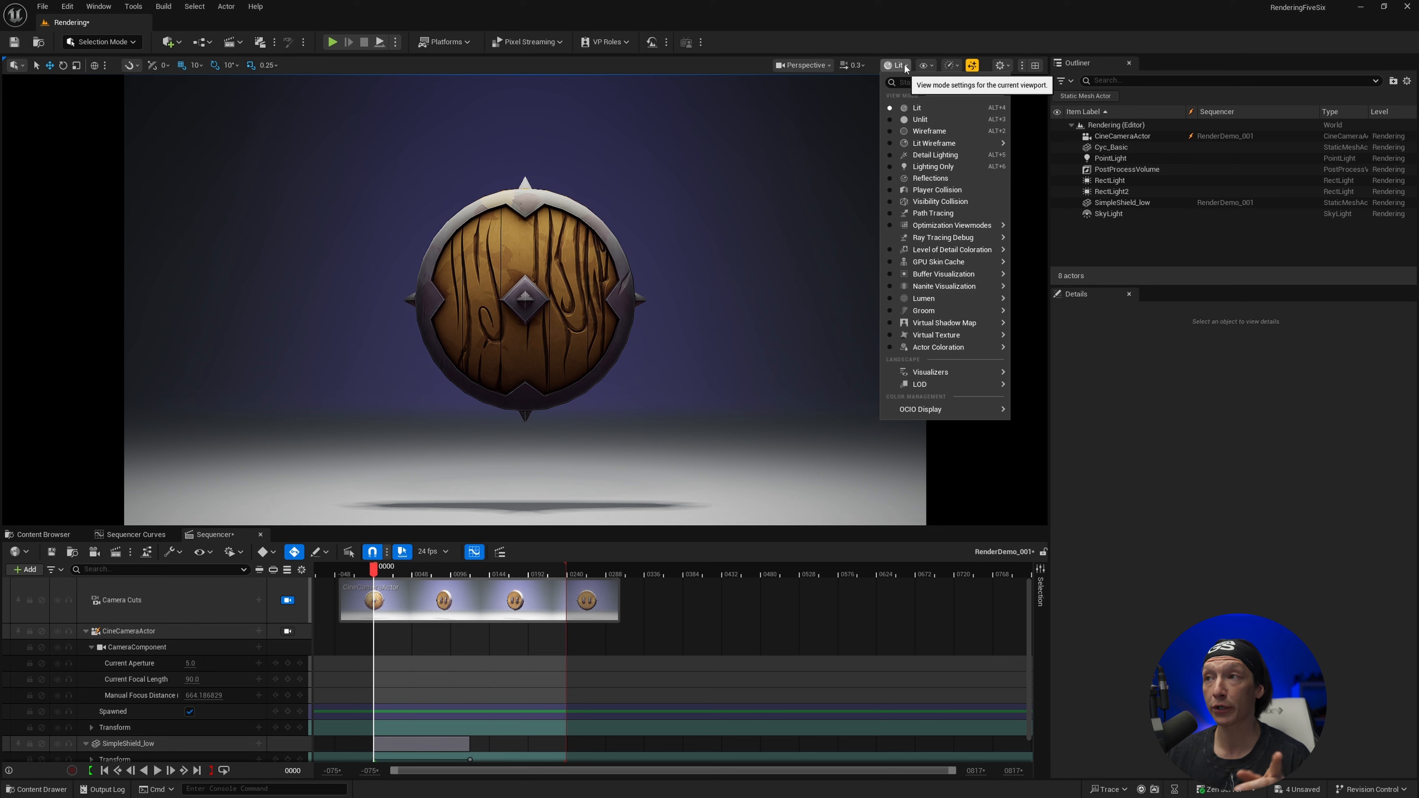
left_click(949, 216)
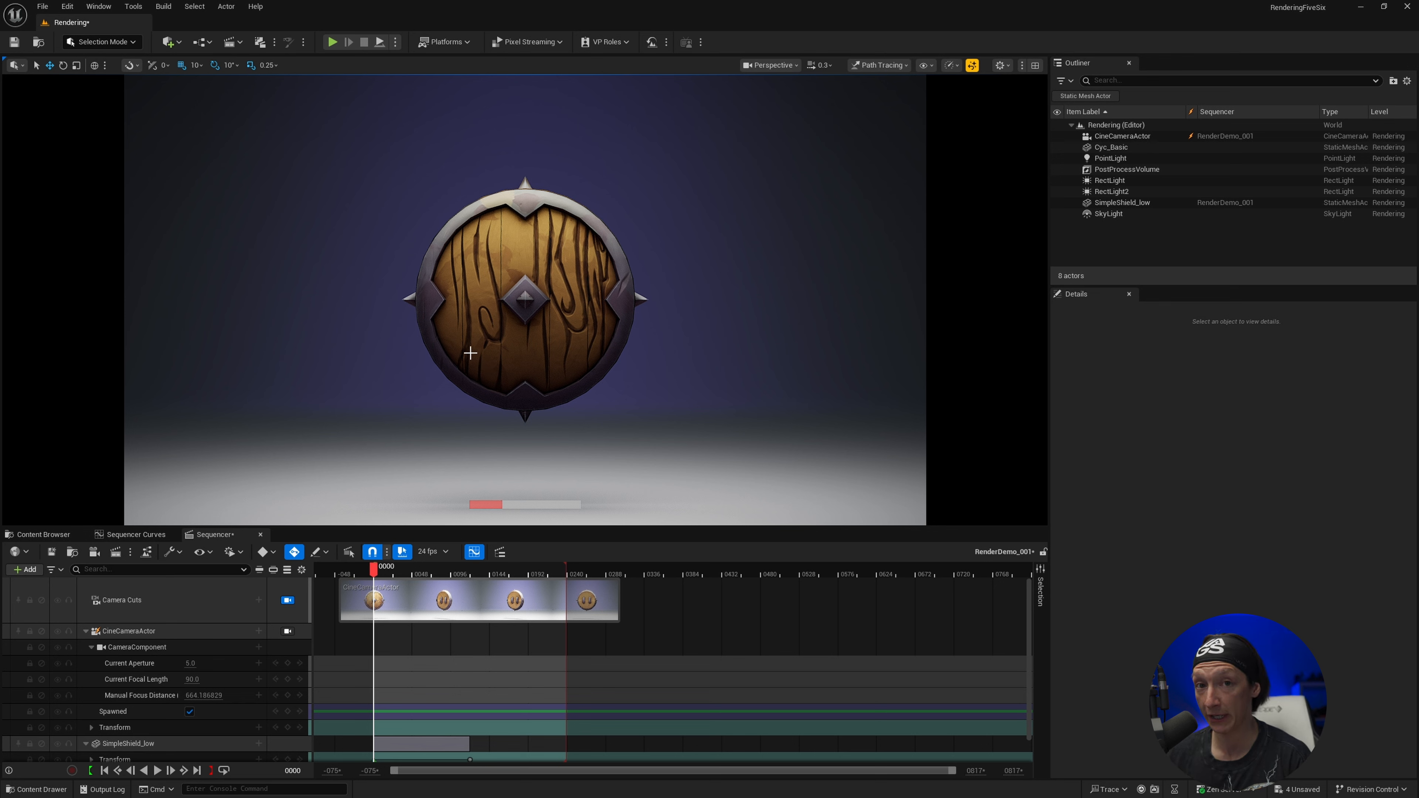
left_click(868, 65)
left_click(884, 110)
Select the RectLight actor and toggle its visibility to check its effect on the scene
left_click(1111, 180)
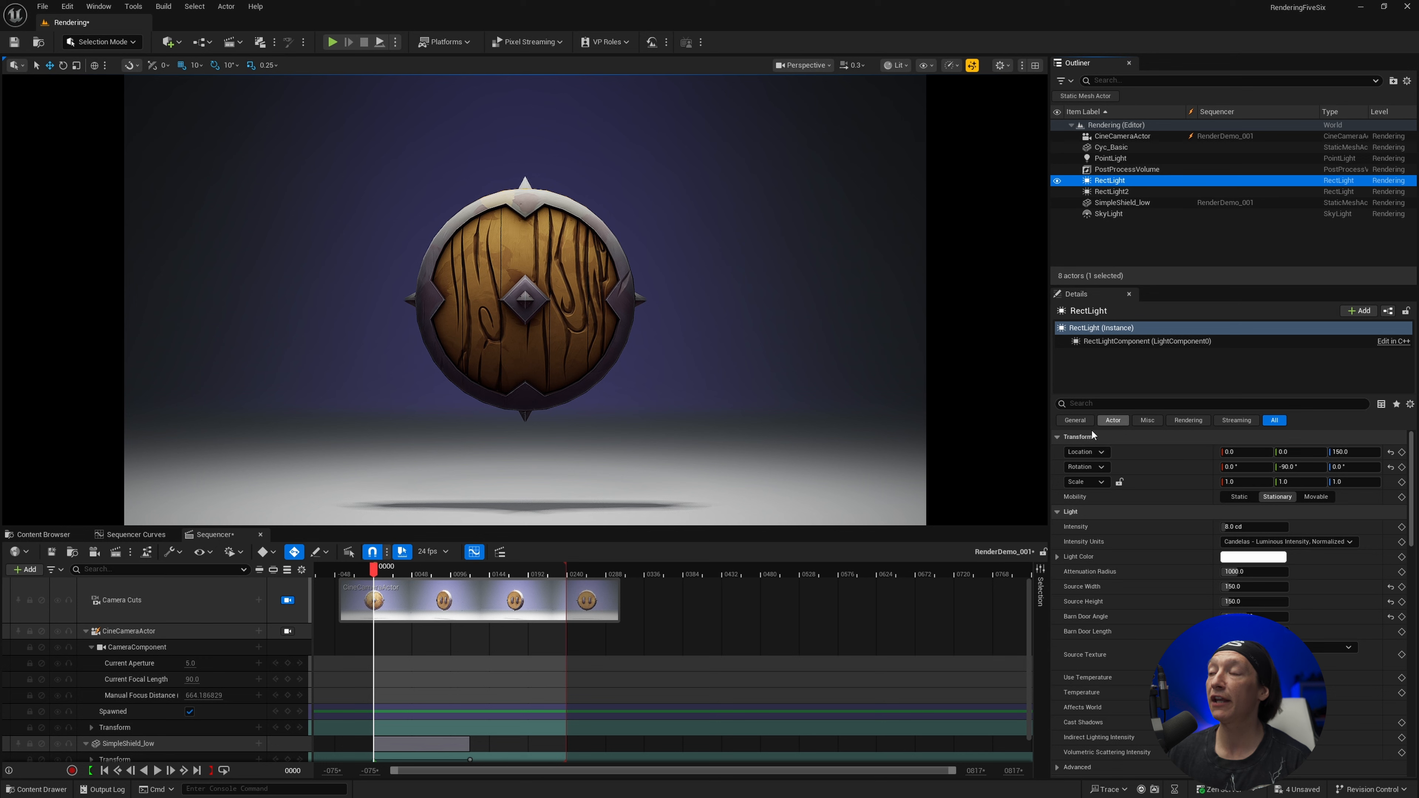
left_click(1123, 403)
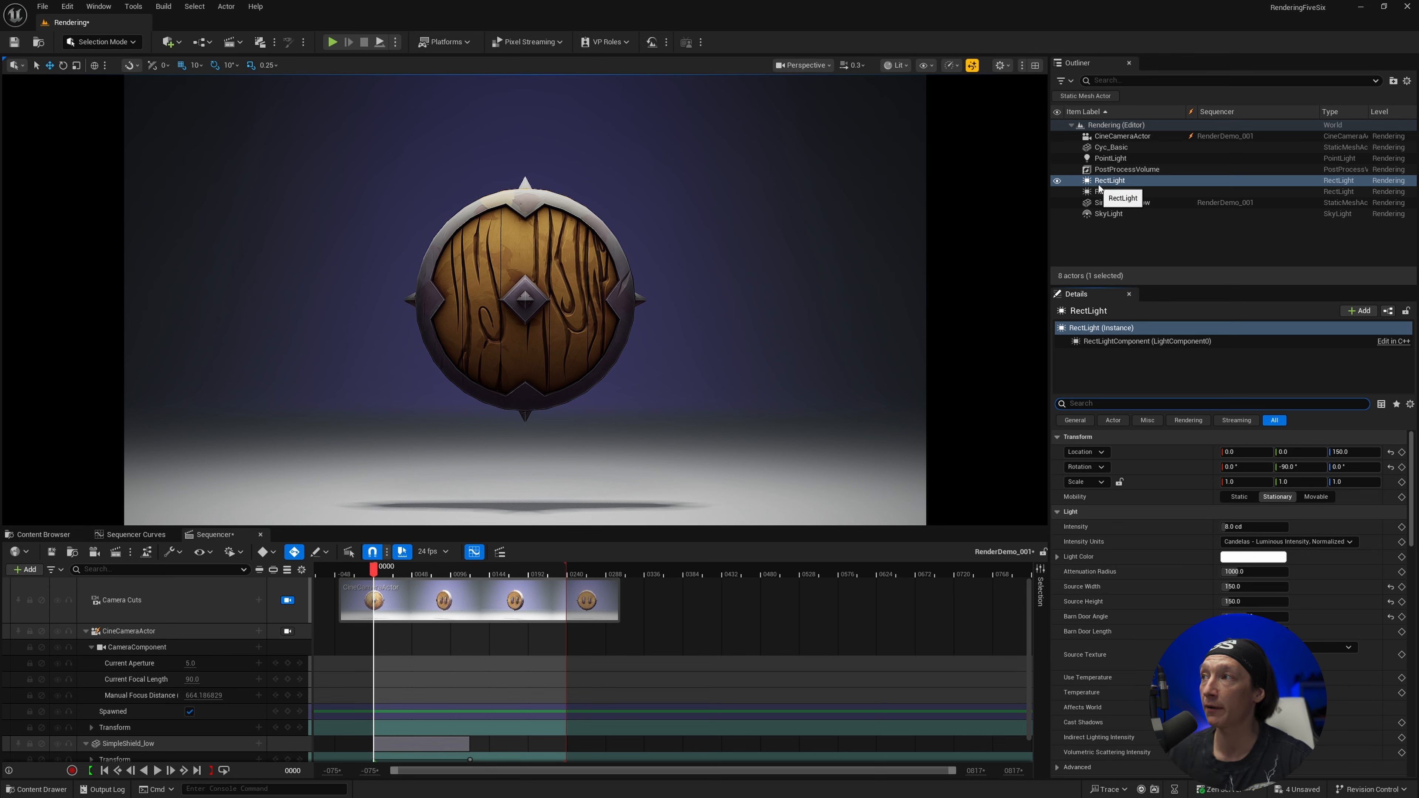
left_click(1058, 181)
left_click(1057, 181)
left_click(1057, 181)
left_click(1057, 180)
Find the RectLight's ray tracing properties, set Cast Ray Traced Shadows to Enabled, and clear the property search
left_click(1114, 403)
type("ray")
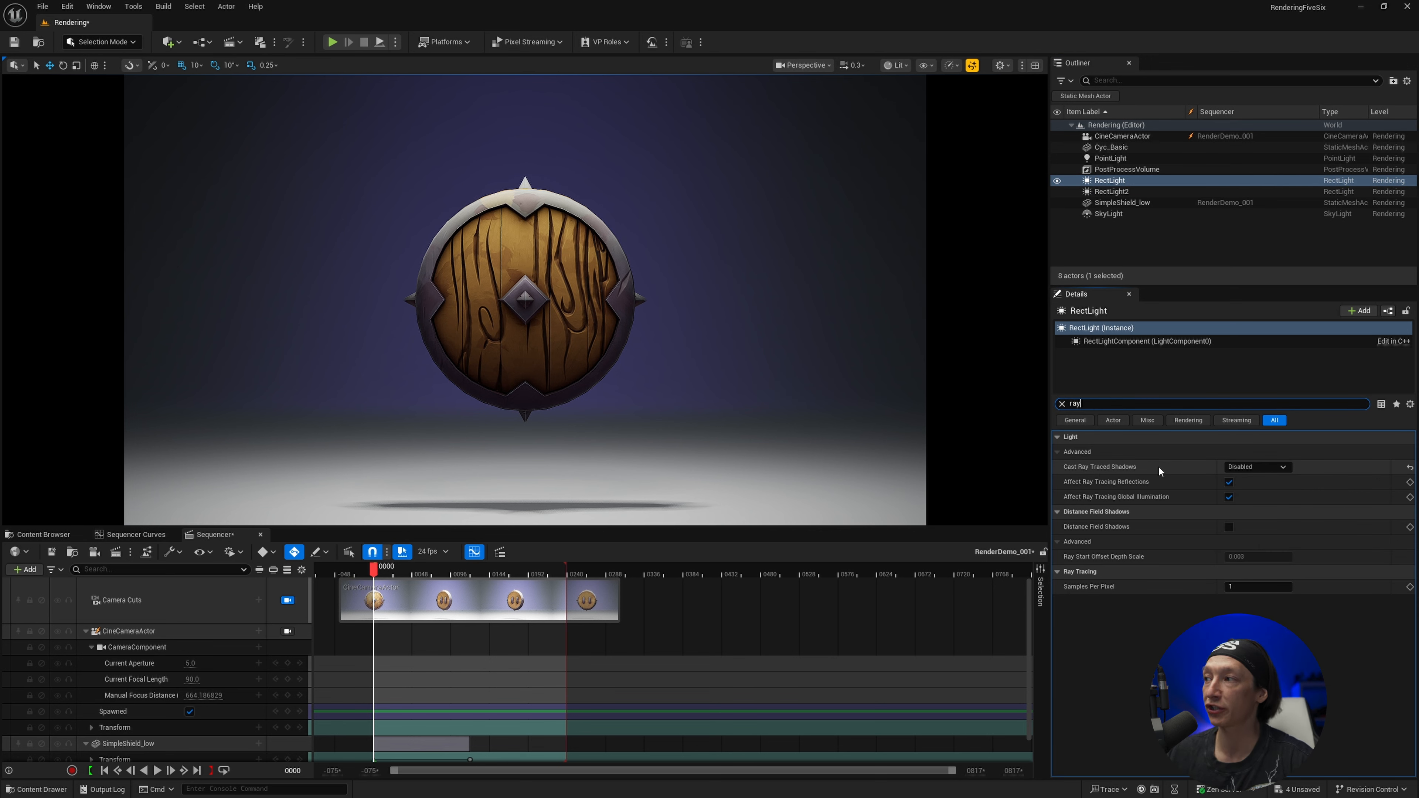
left_click(1249, 467)
left_click(1248, 497)
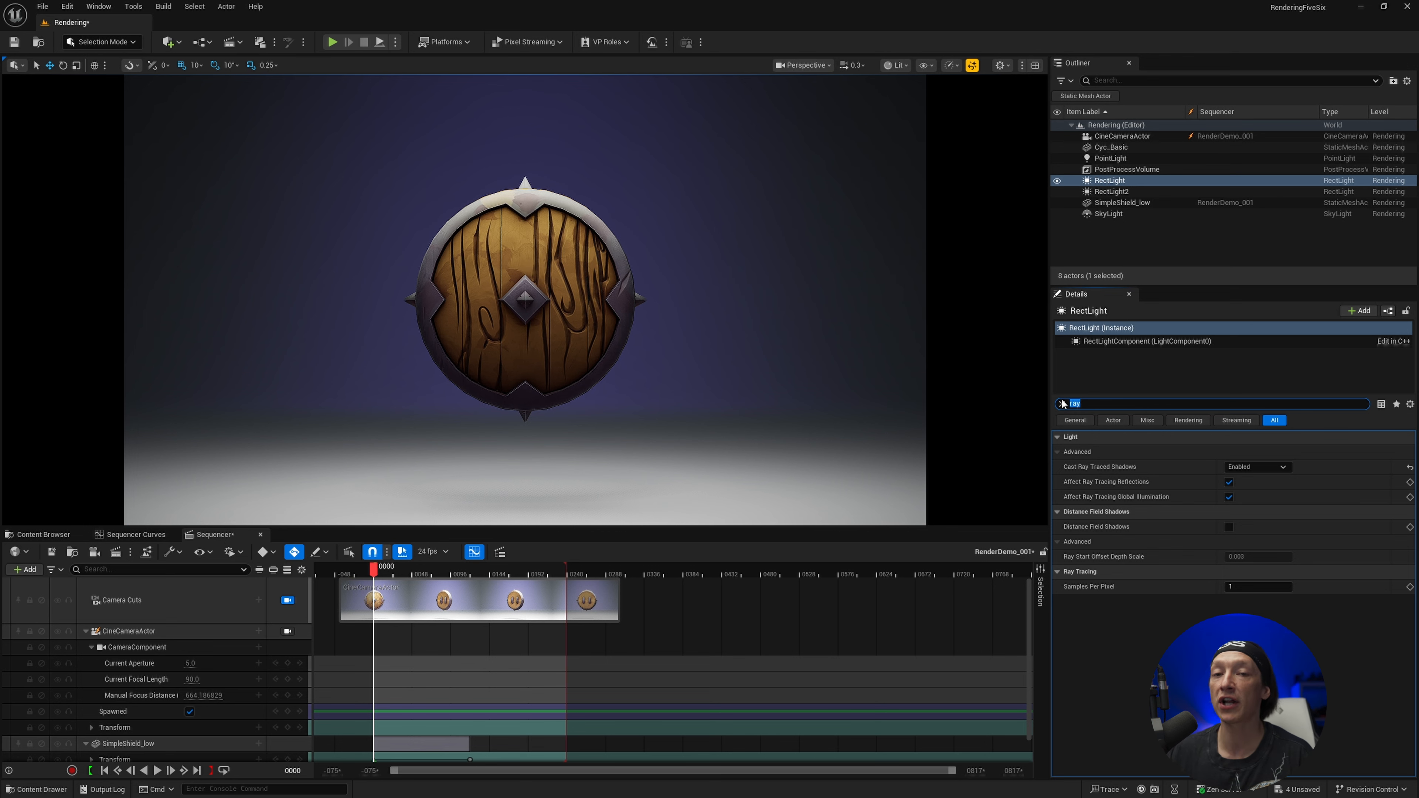
key("BackSpace")
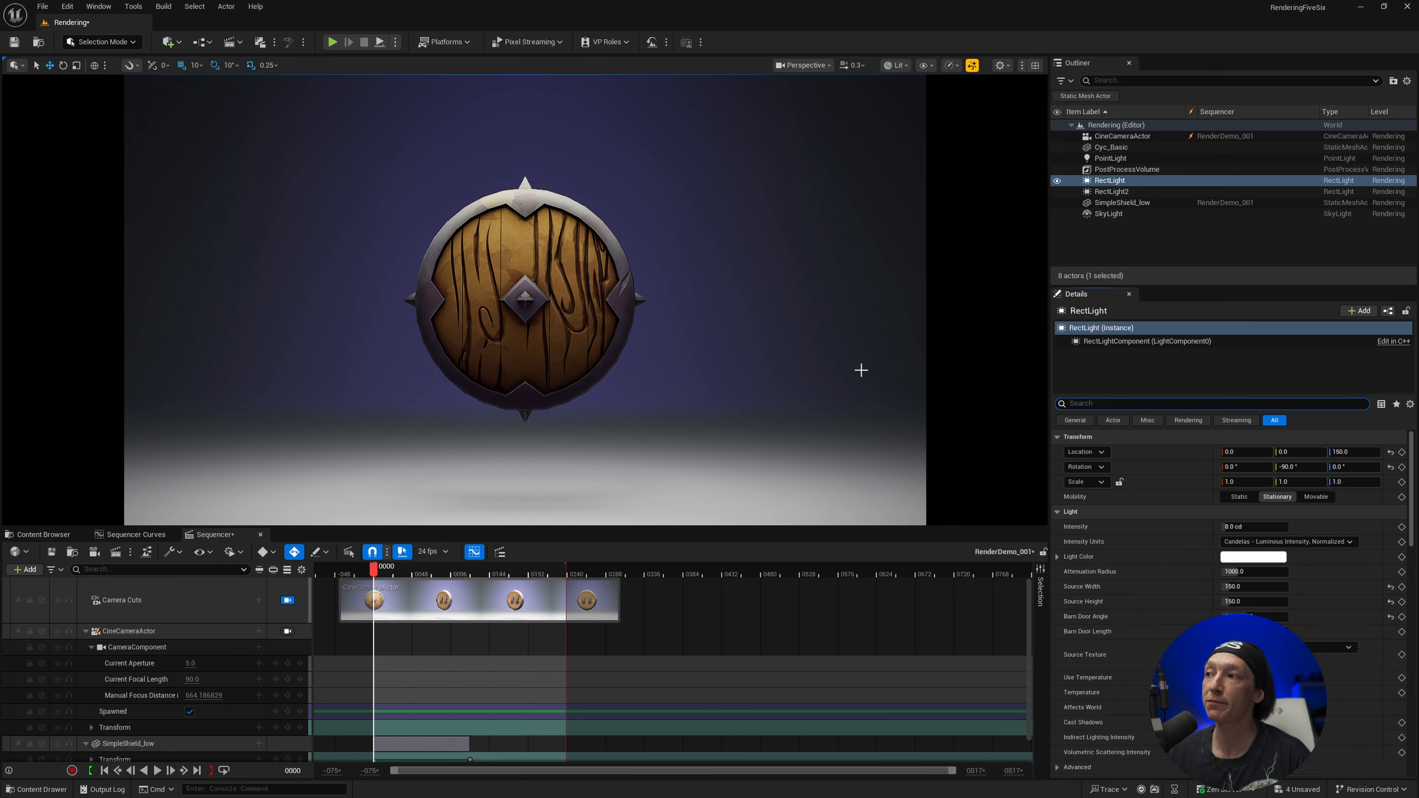
Leave the camera view and set the RectLight's Source Width and Source Height to 50 to examine the shield's shadow
left_click(609, 340)
key("shift+c")
right_click_drag(608, 339, 643, 336)
key("g")
right_click_drag(541, 309, 579, 278)
left_click(547, 221)
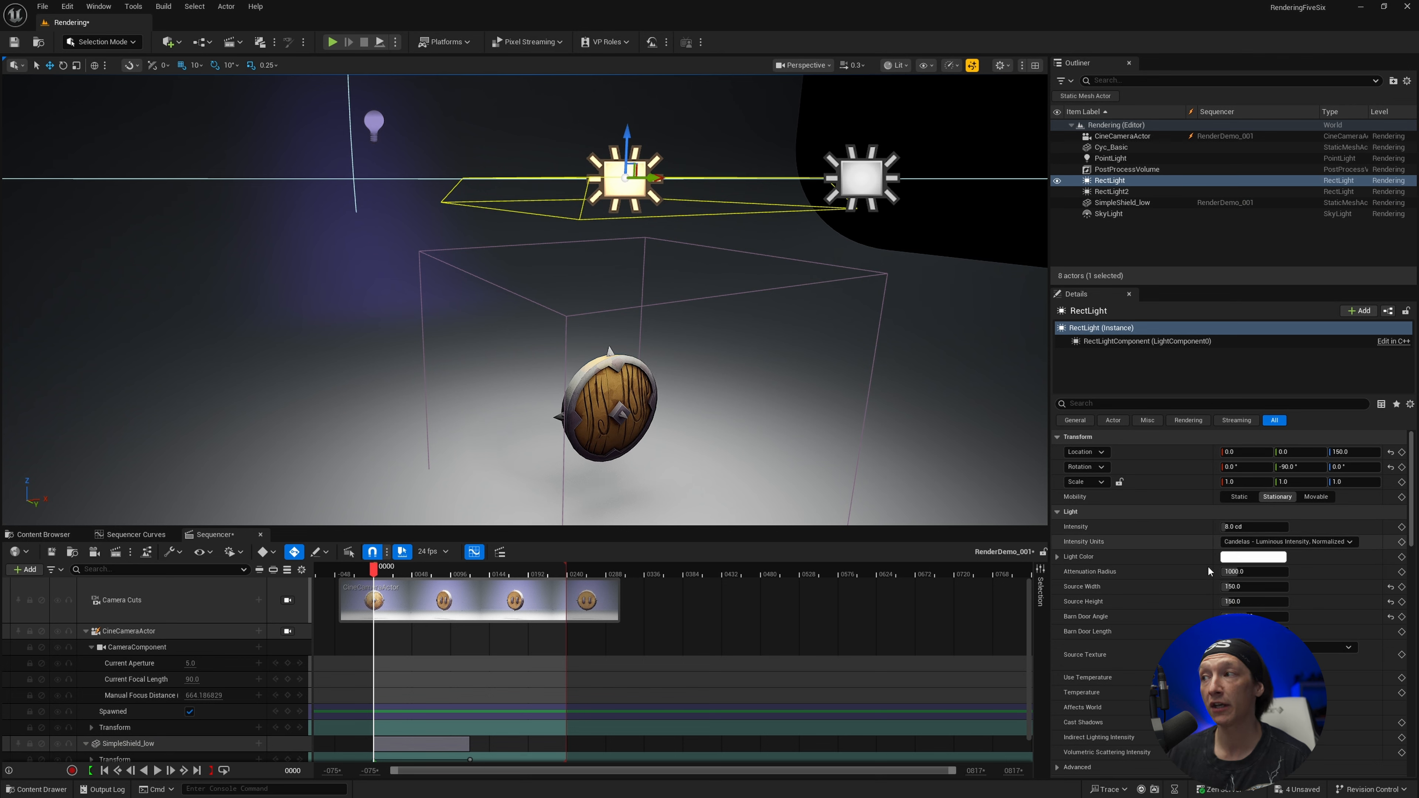
left_click(1254, 587)
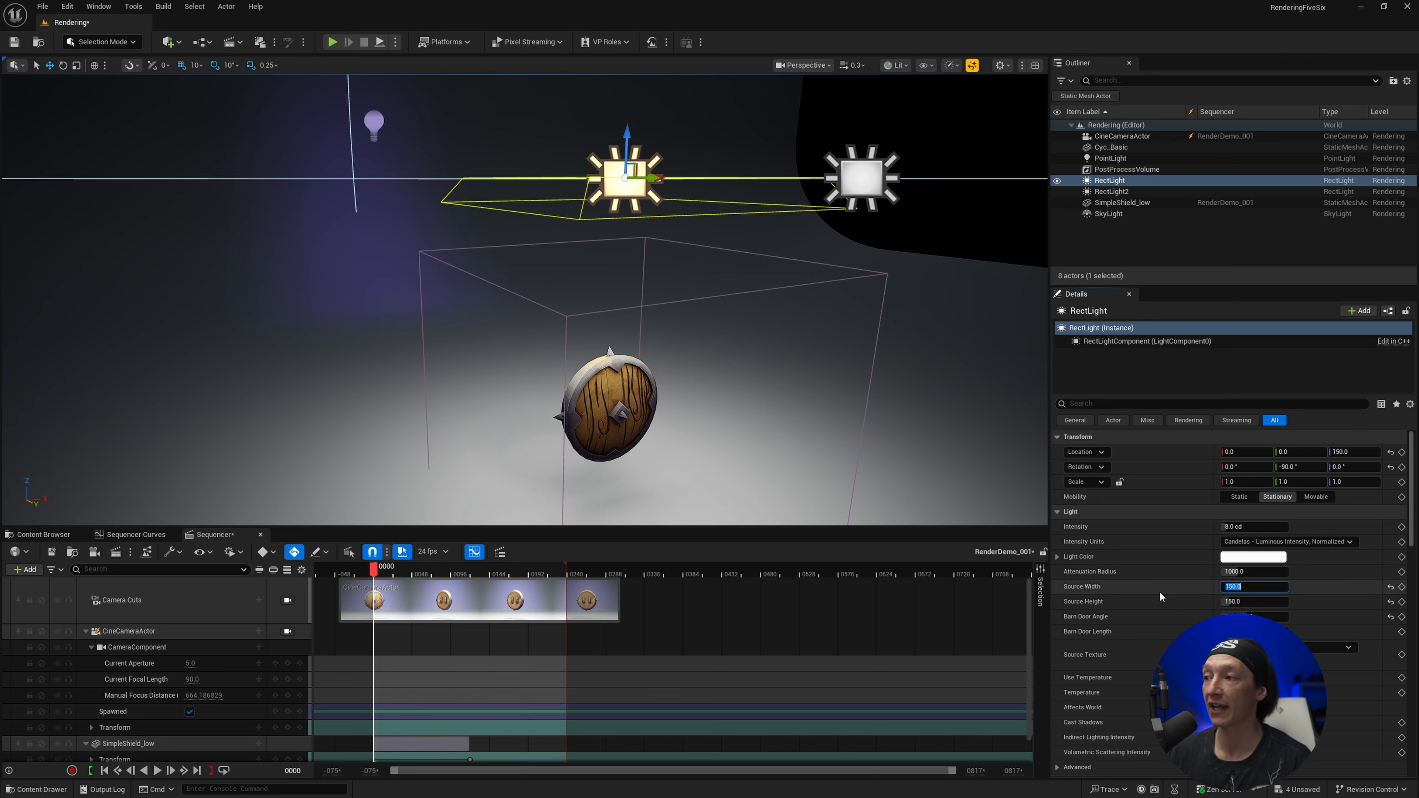
type("50")
key("Tab")
type("50")
key("Return")
right_click_drag(676, 335, 716, 450)
key("w")
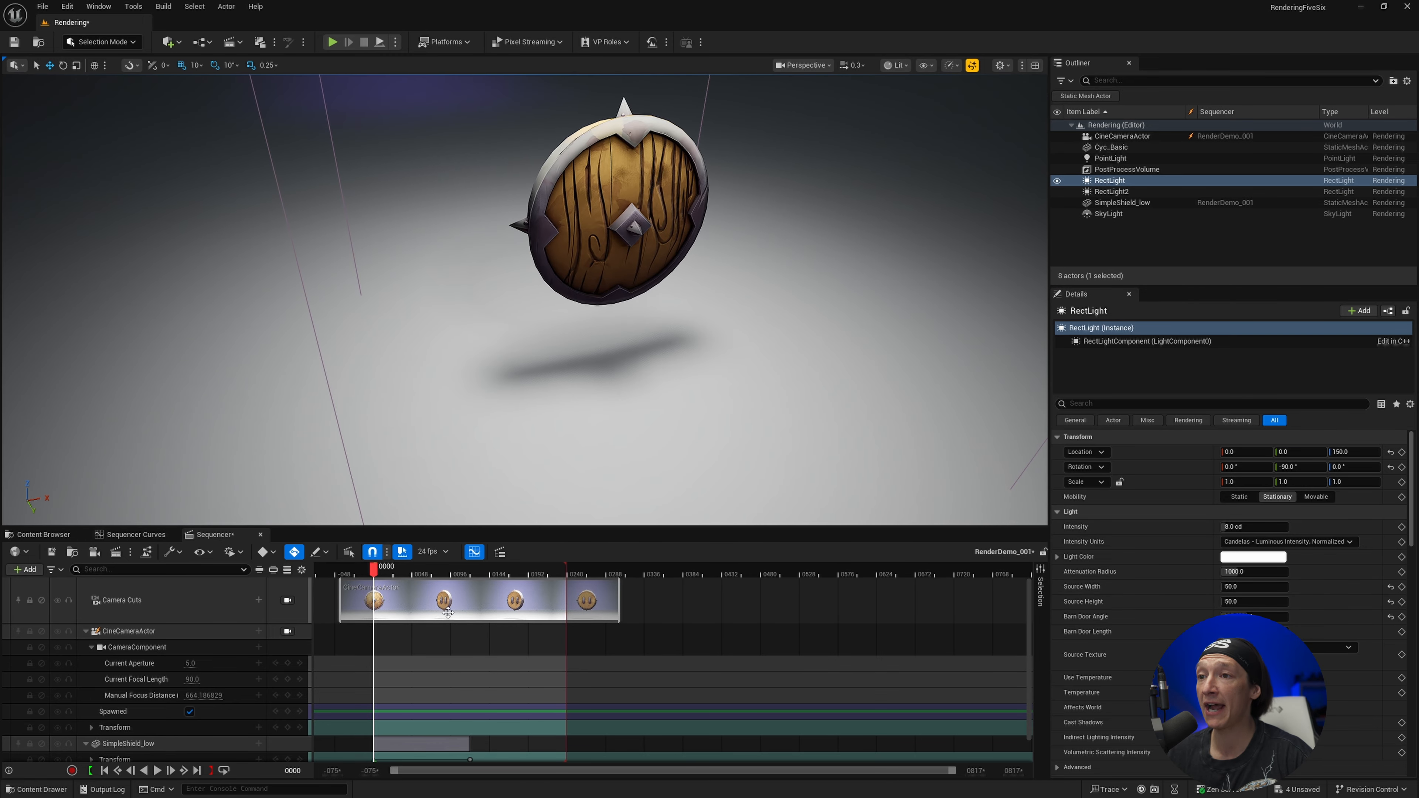
Return the viewport to the sequence camera and scrub the timeline to frame 60
left_click(415, 575)
key("shift+c")
mouse_move(415, 572)
left_mouse_down()
mouse_move(437, 575)
mouse_move(422, 578)
left_mouse_up()
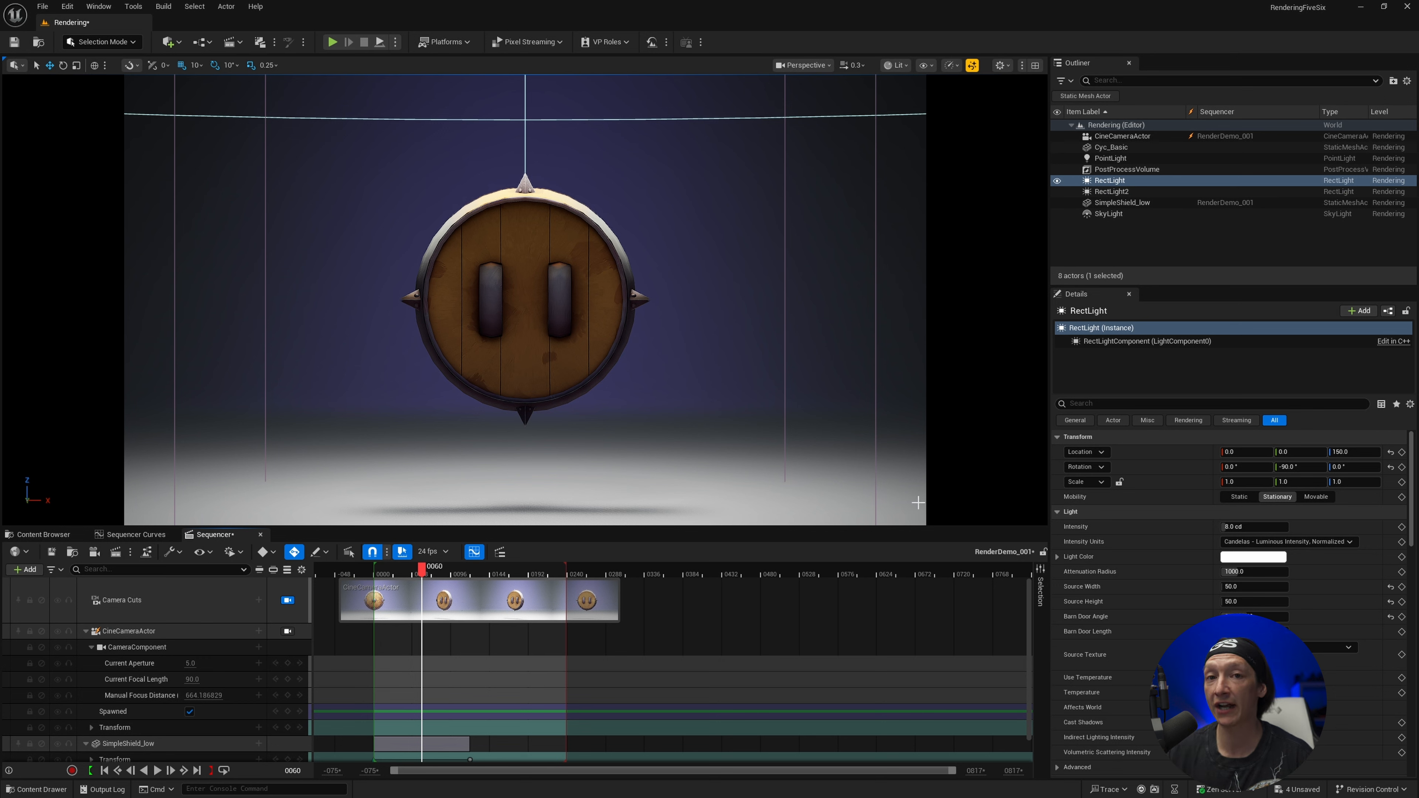
Set the RectLight's Cast Ray Traced Shadows to Disabled and clear the property search
left_click(1145, 401)
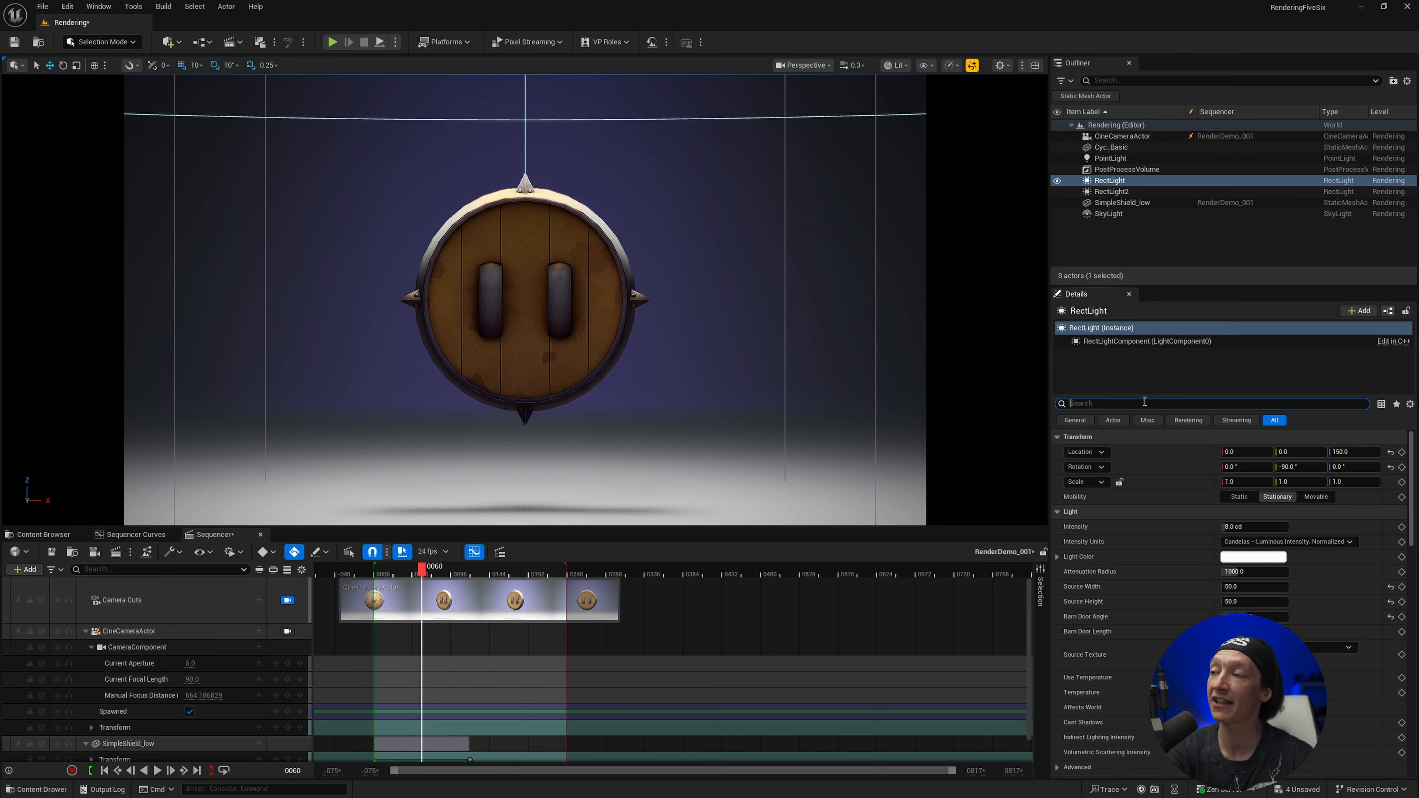
type("ray")
left_click(1257, 467)
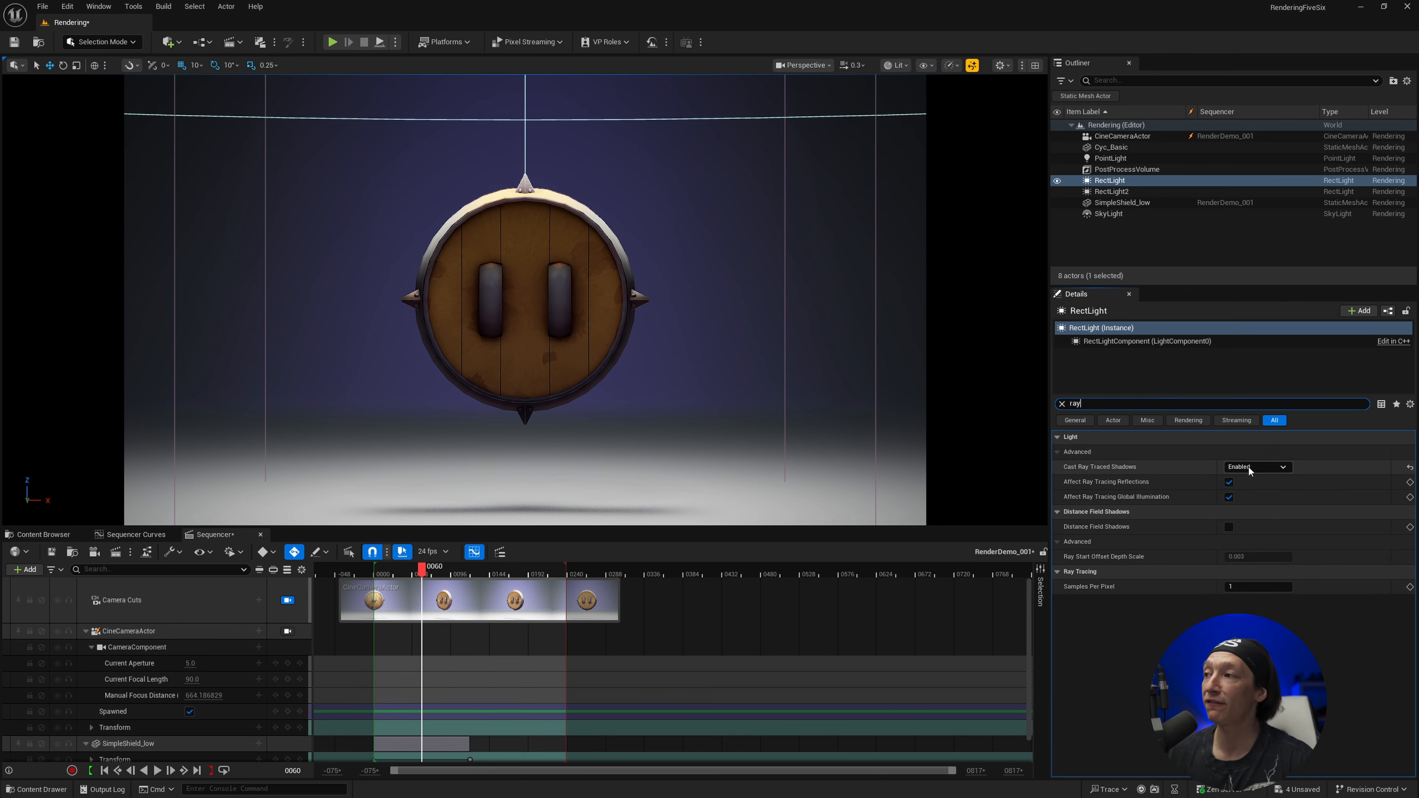
left_click(1249, 479)
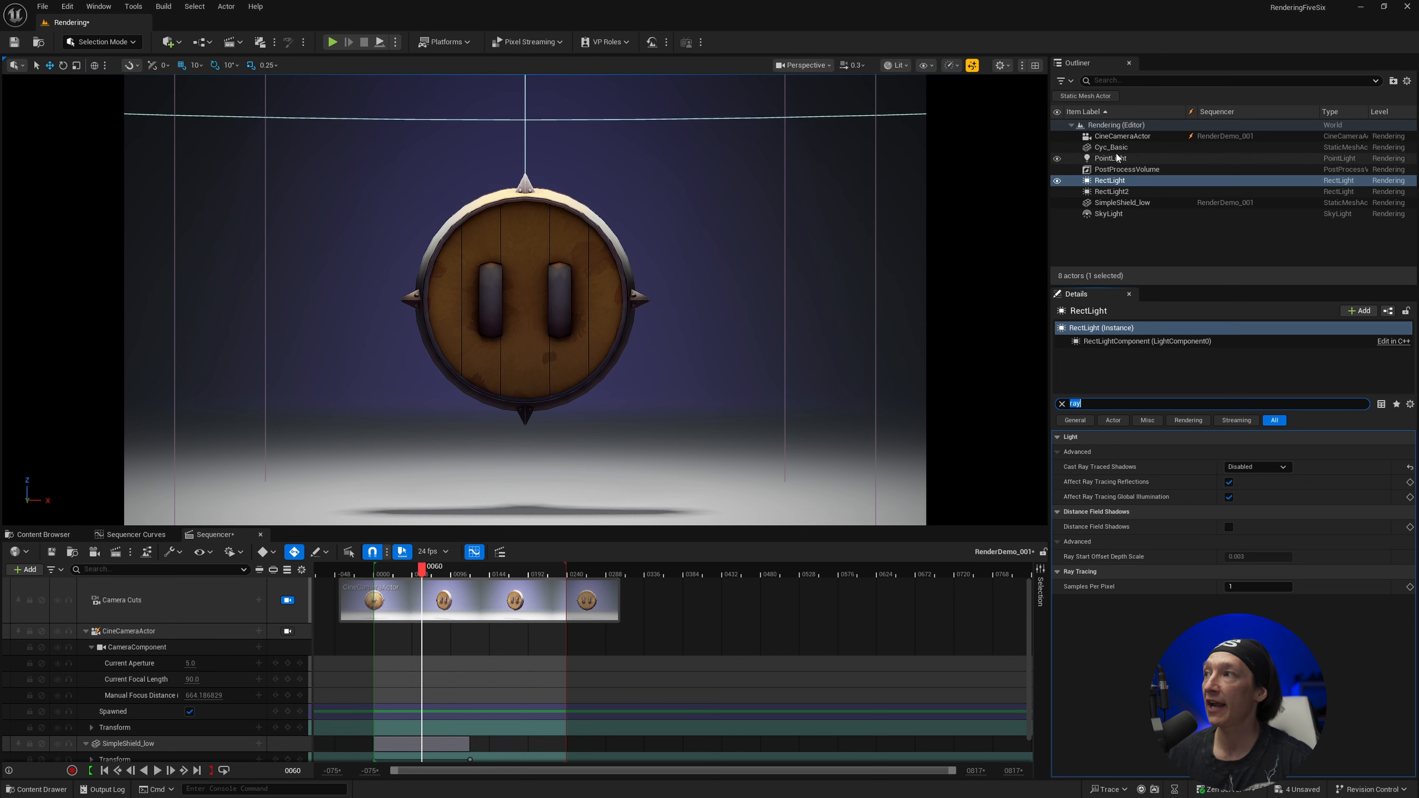
left_click(1107, 183)
left_click(1061, 403)
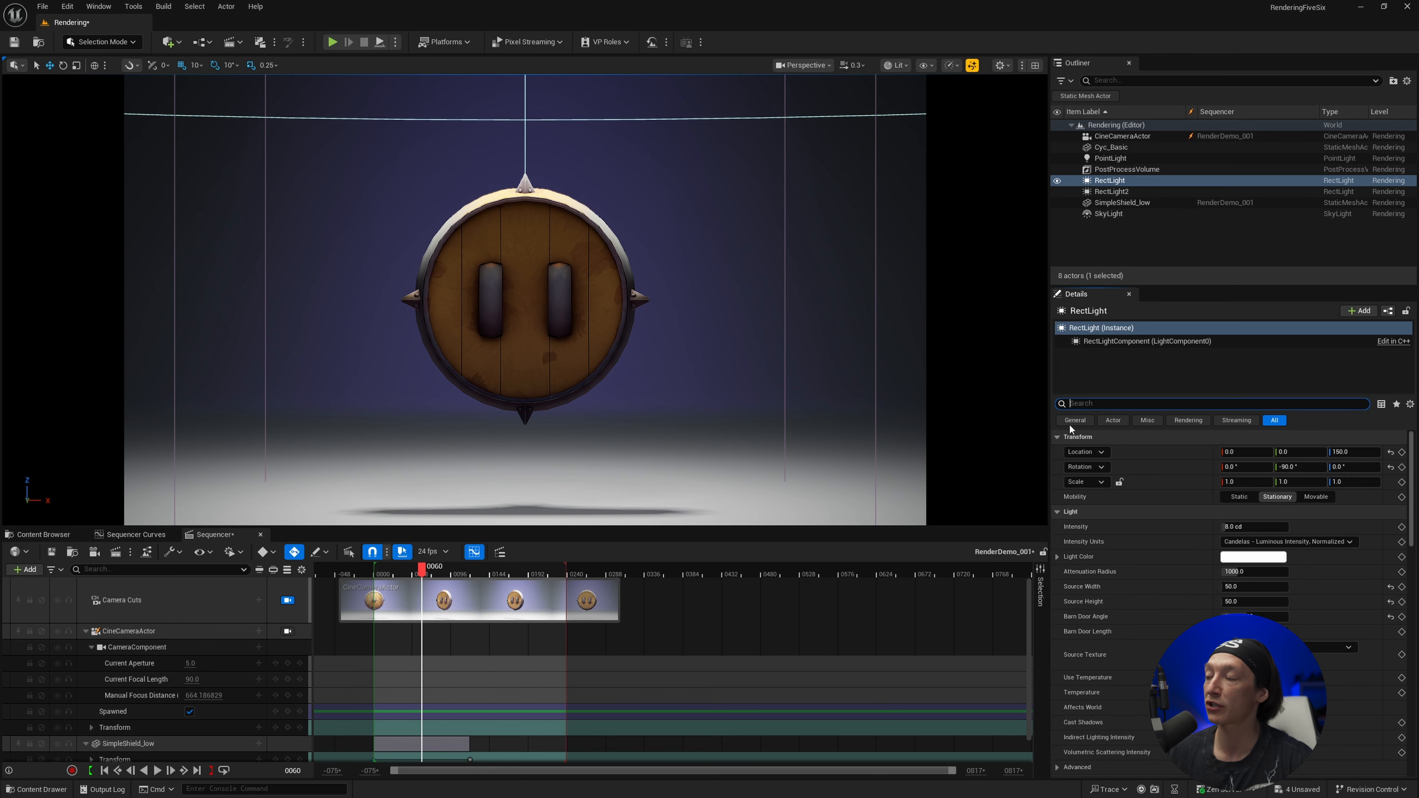
Set the RectLight's Source Width and Source Height to 150
left_click(1243, 586)
type("150")
key("Tab")
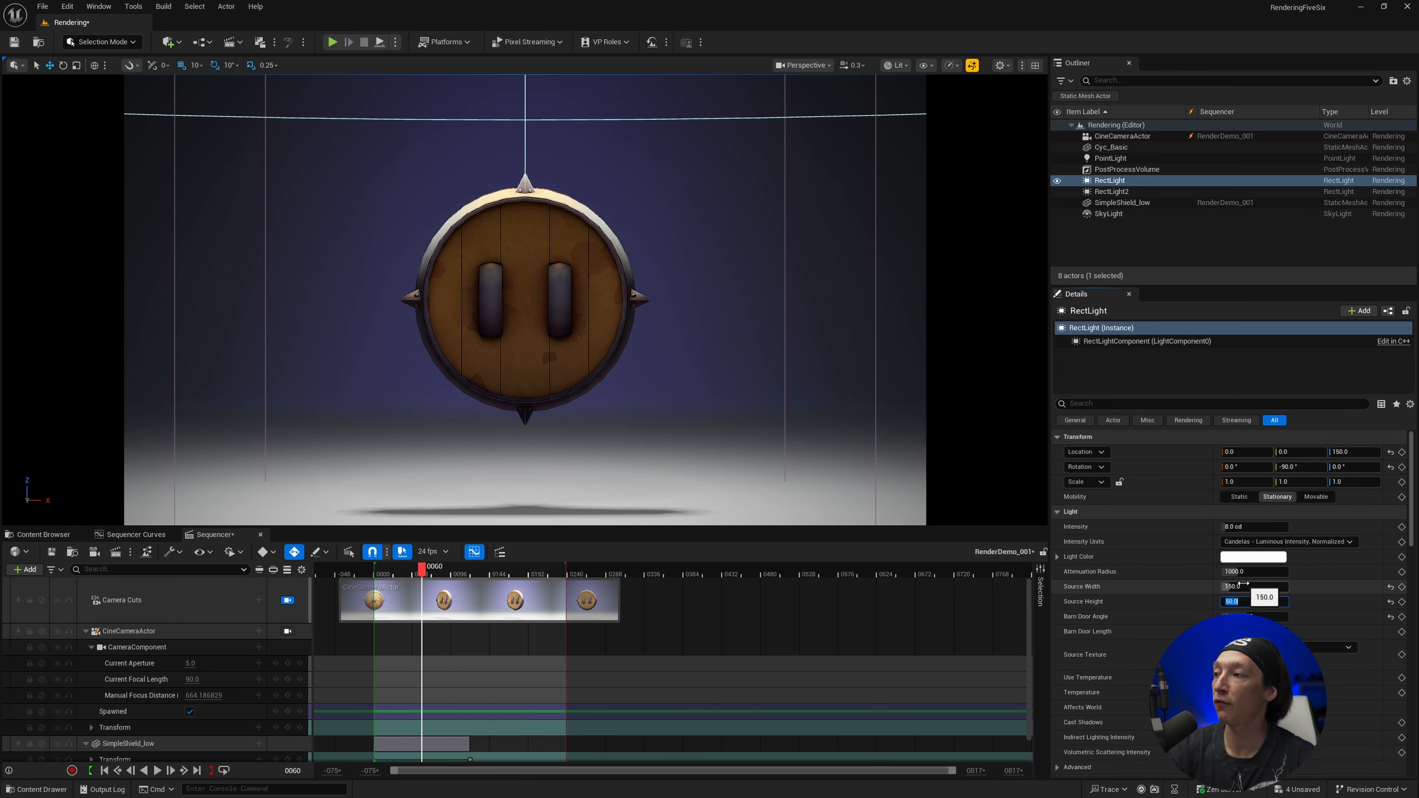
key("Return")
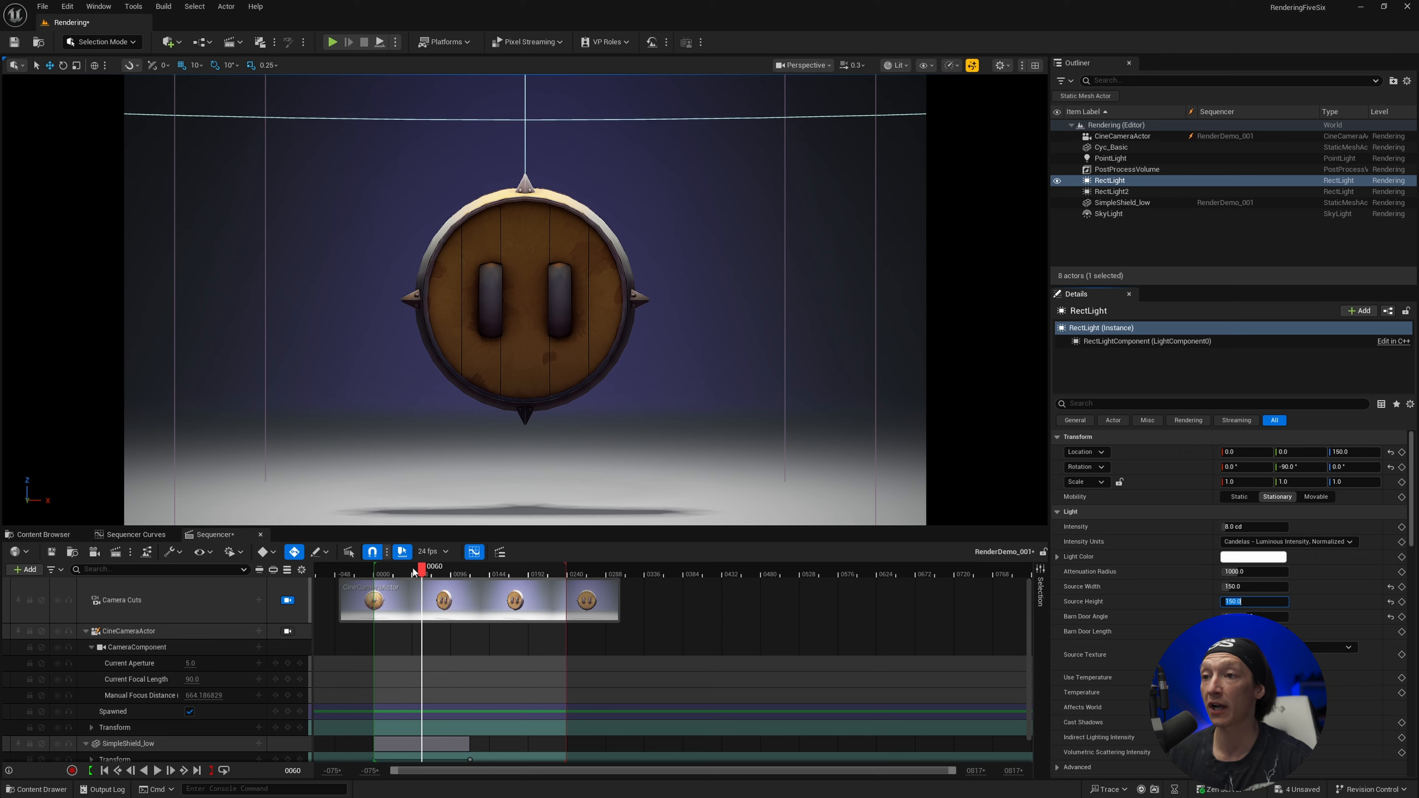
Move the playhead back along the timeline and play the sequence to preview the shield animation
left_click(413, 569)
key("Up")
key("space")
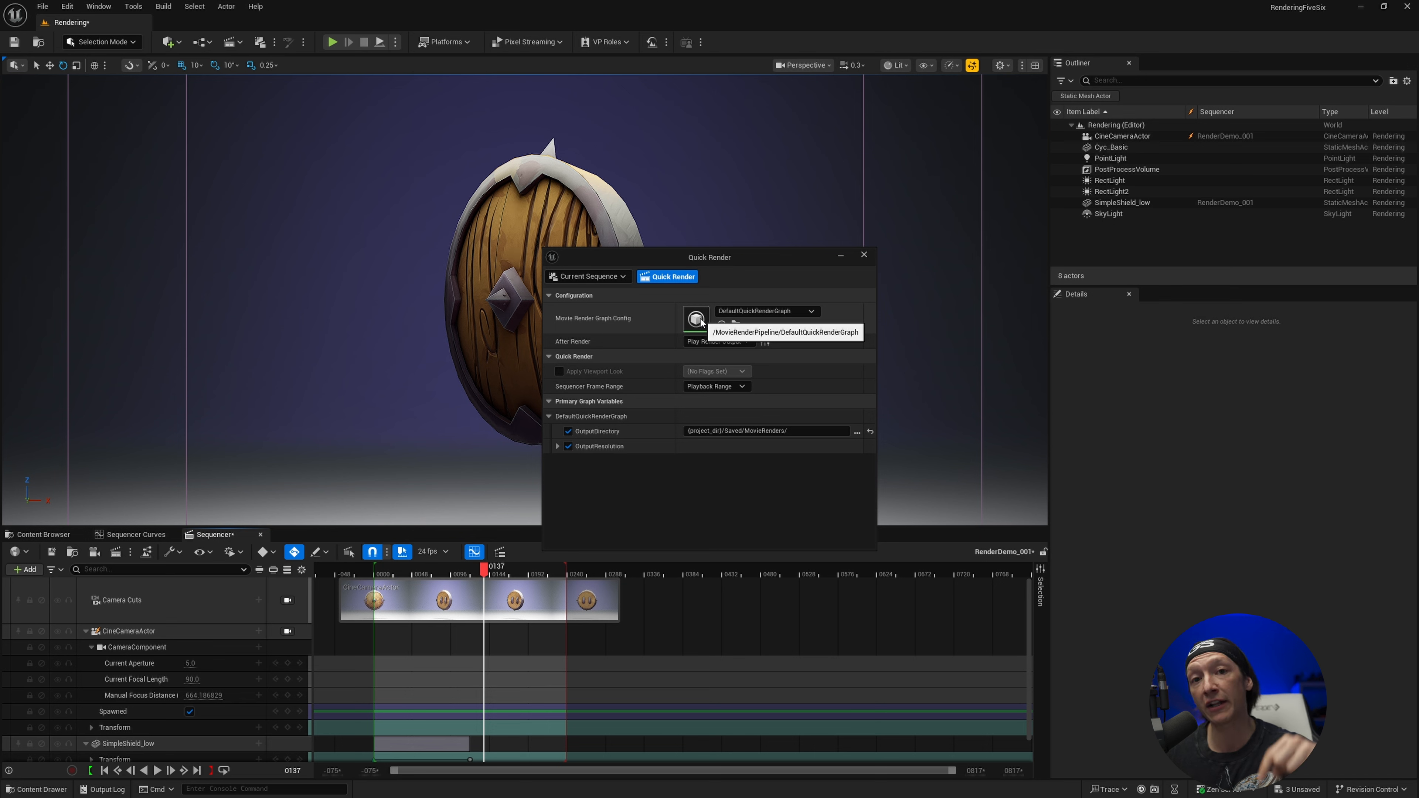
Browse to the QuickRenderSettings folder in _CINEMATICS and assign JAGS_DefaultQuickRenderGraph_2k as Quick Render's Movie Render Graph Config
left_click(43, 534)
left_click(48, 597)
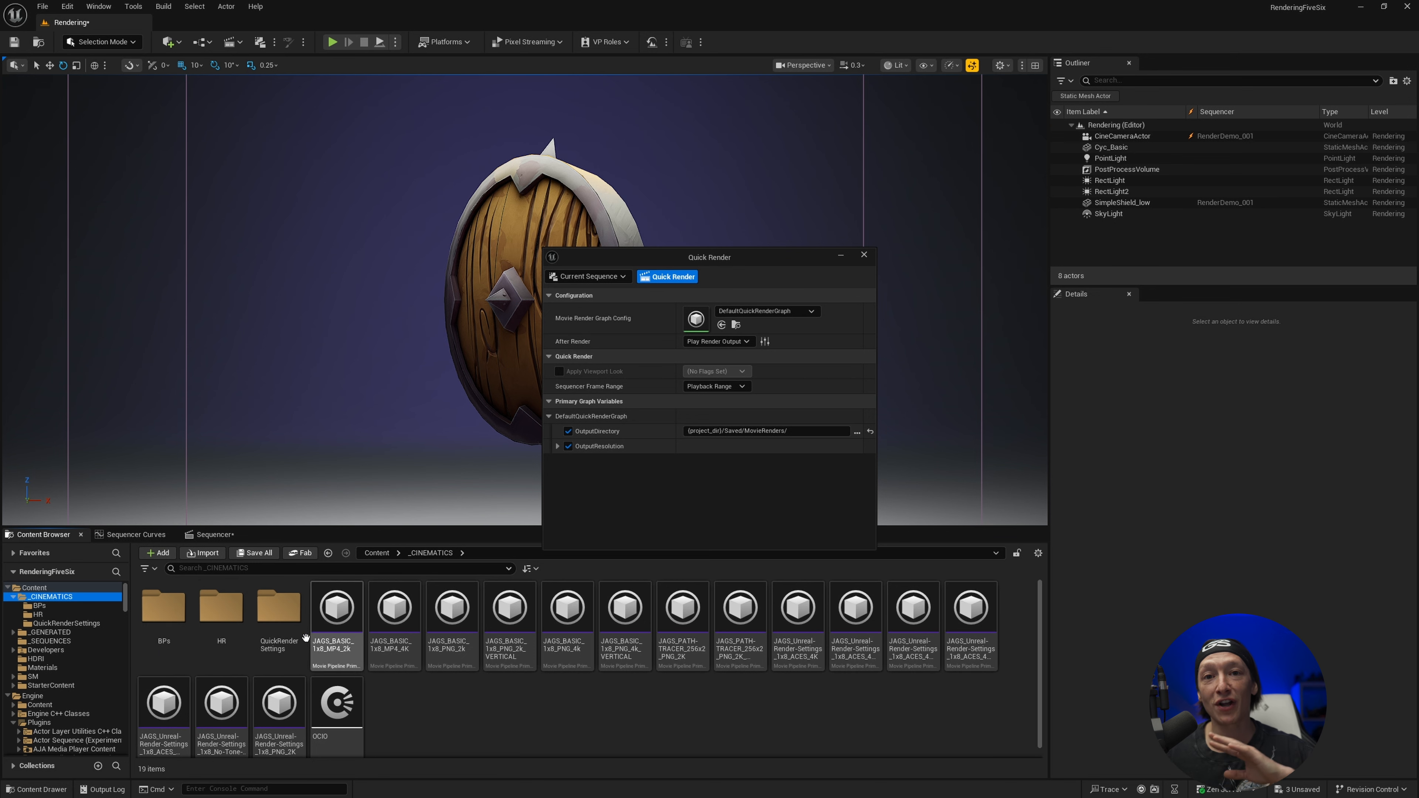
double_click(279, 609)
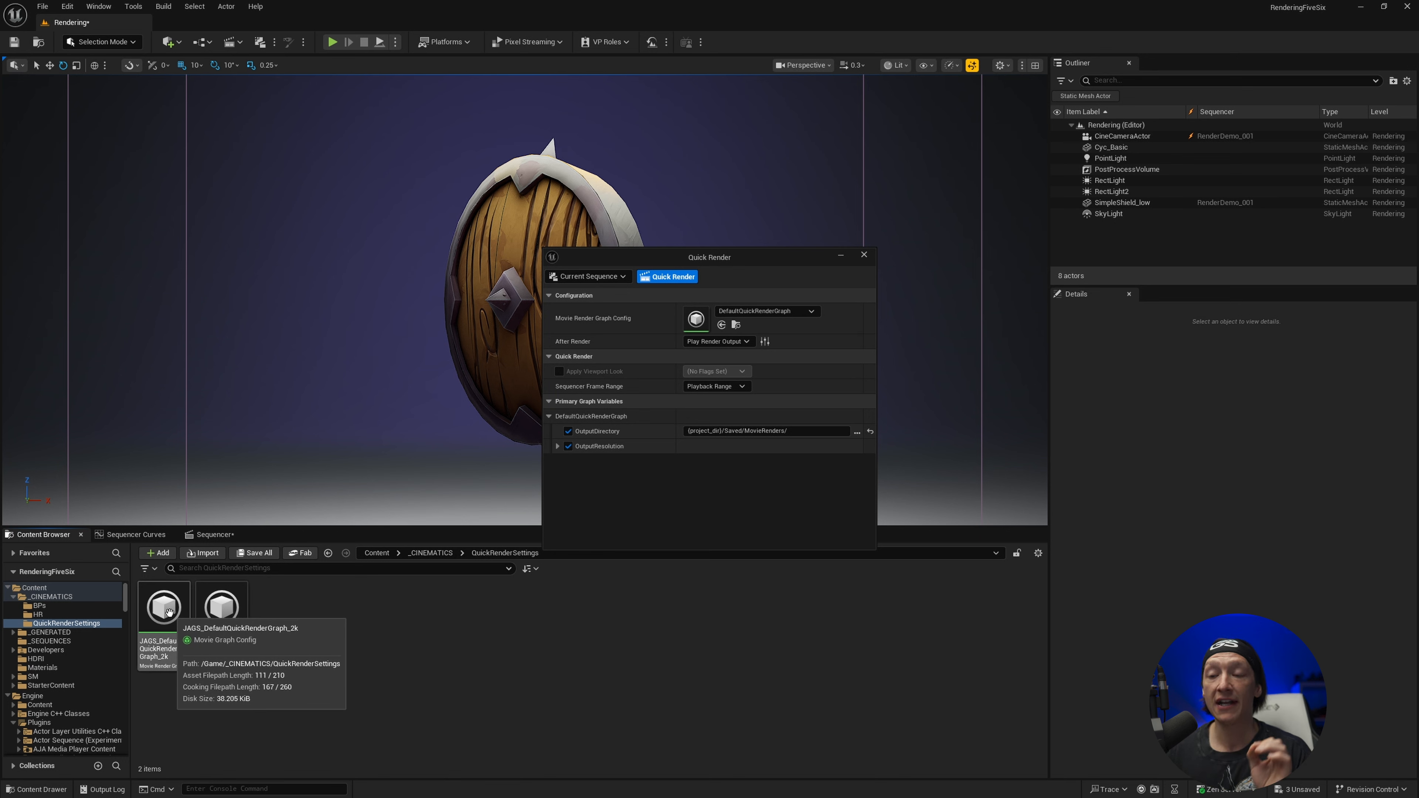
left_click(766, 311)
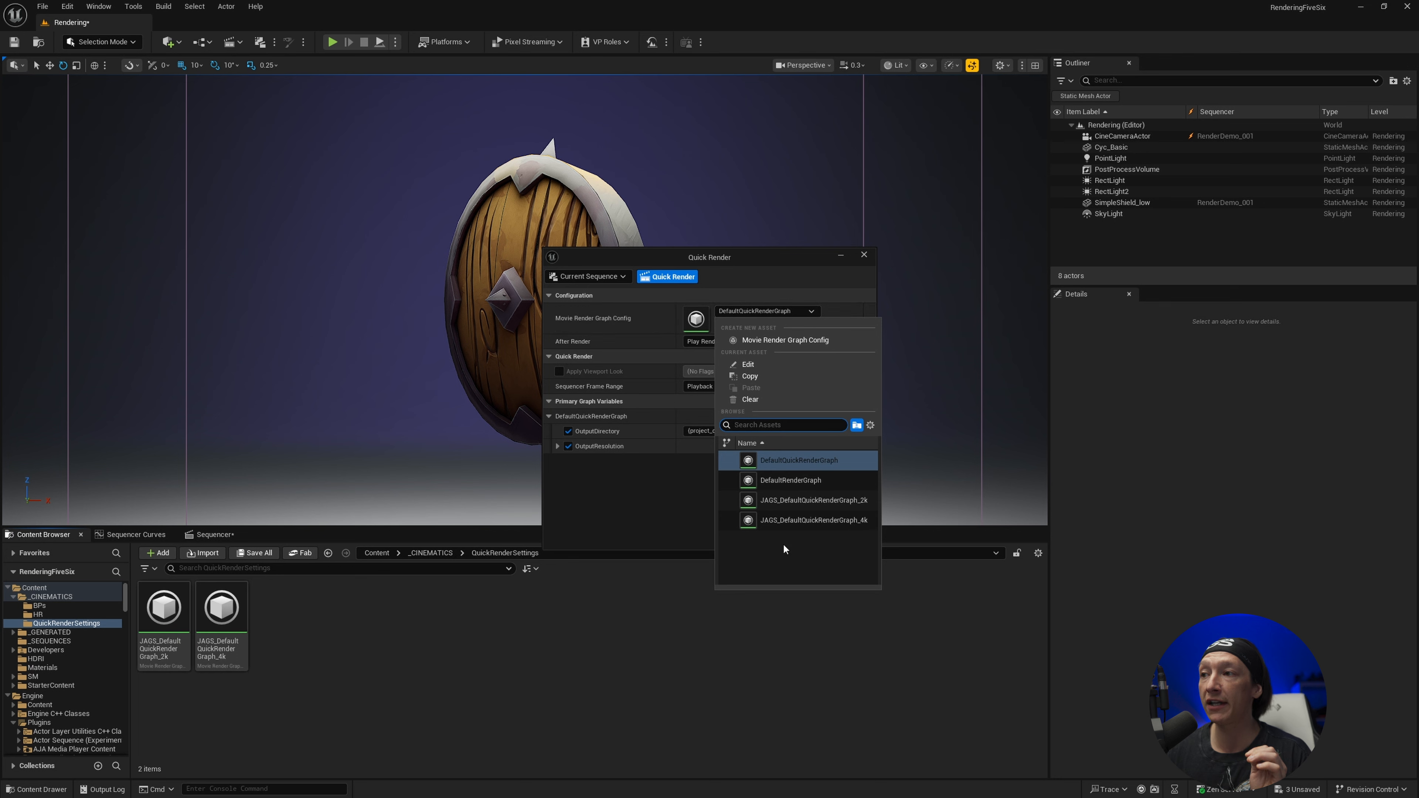
left_click(794, 500)
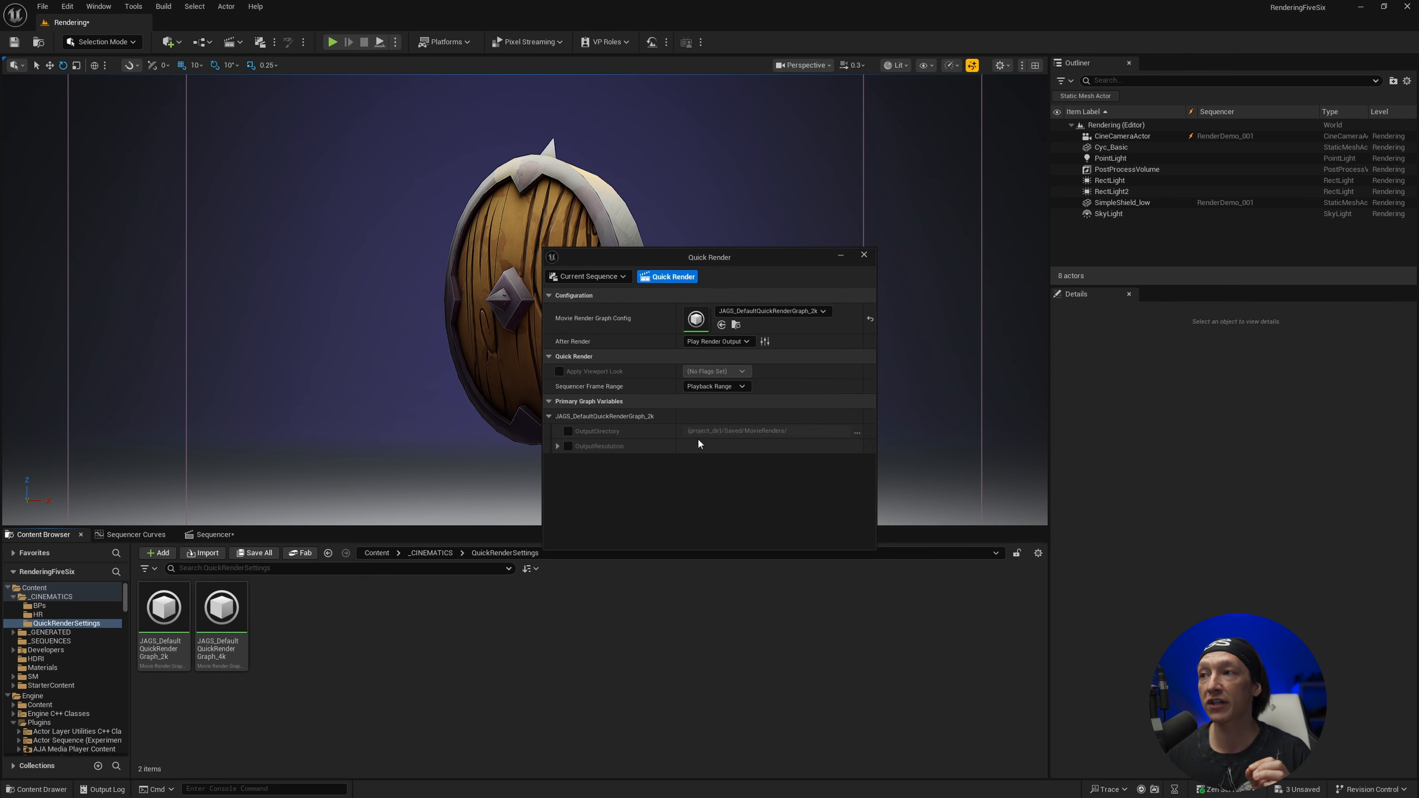
Open the assigned 2k render graph, select its H.264 MP4 node, and reposition the graph editor window
double_click(704, 328)
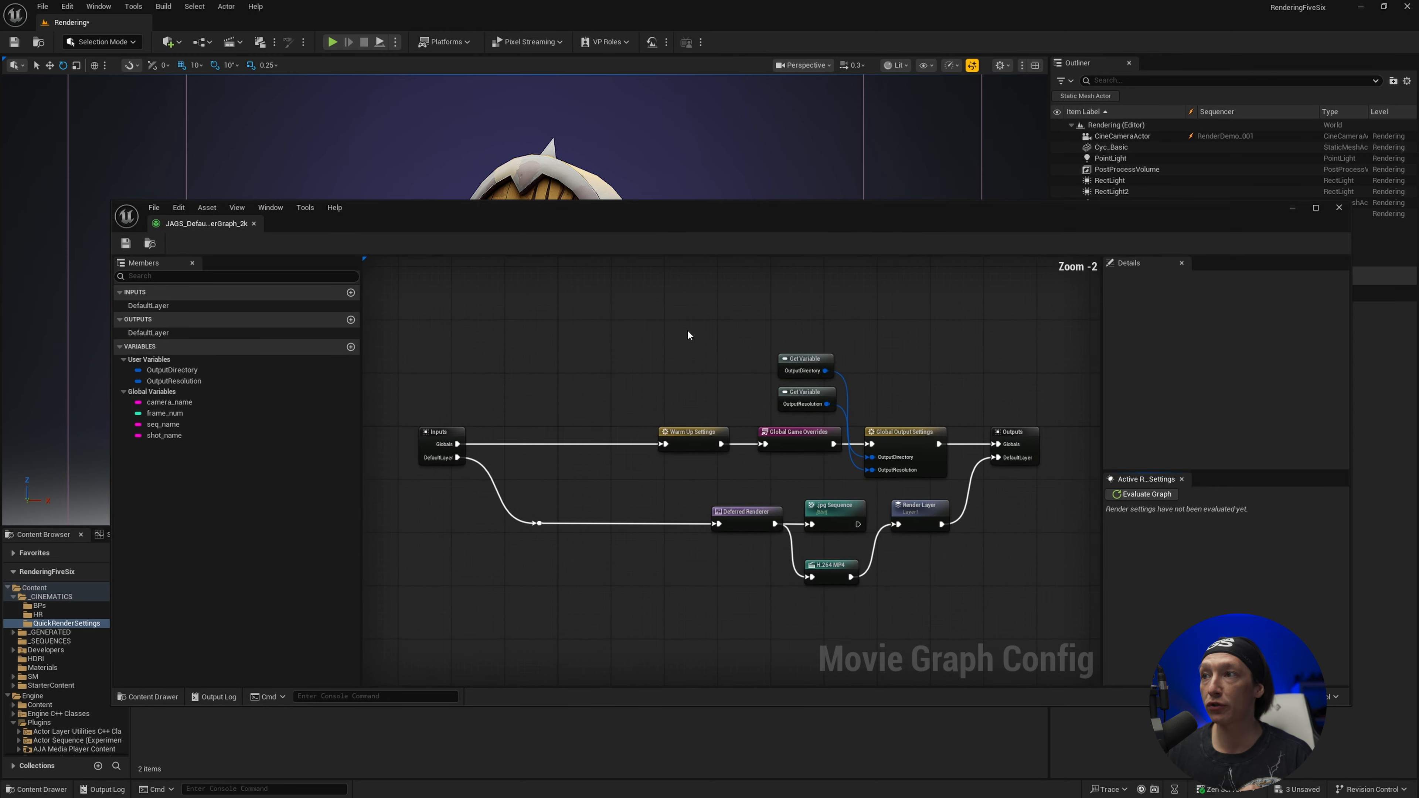
left_click(831, 566)
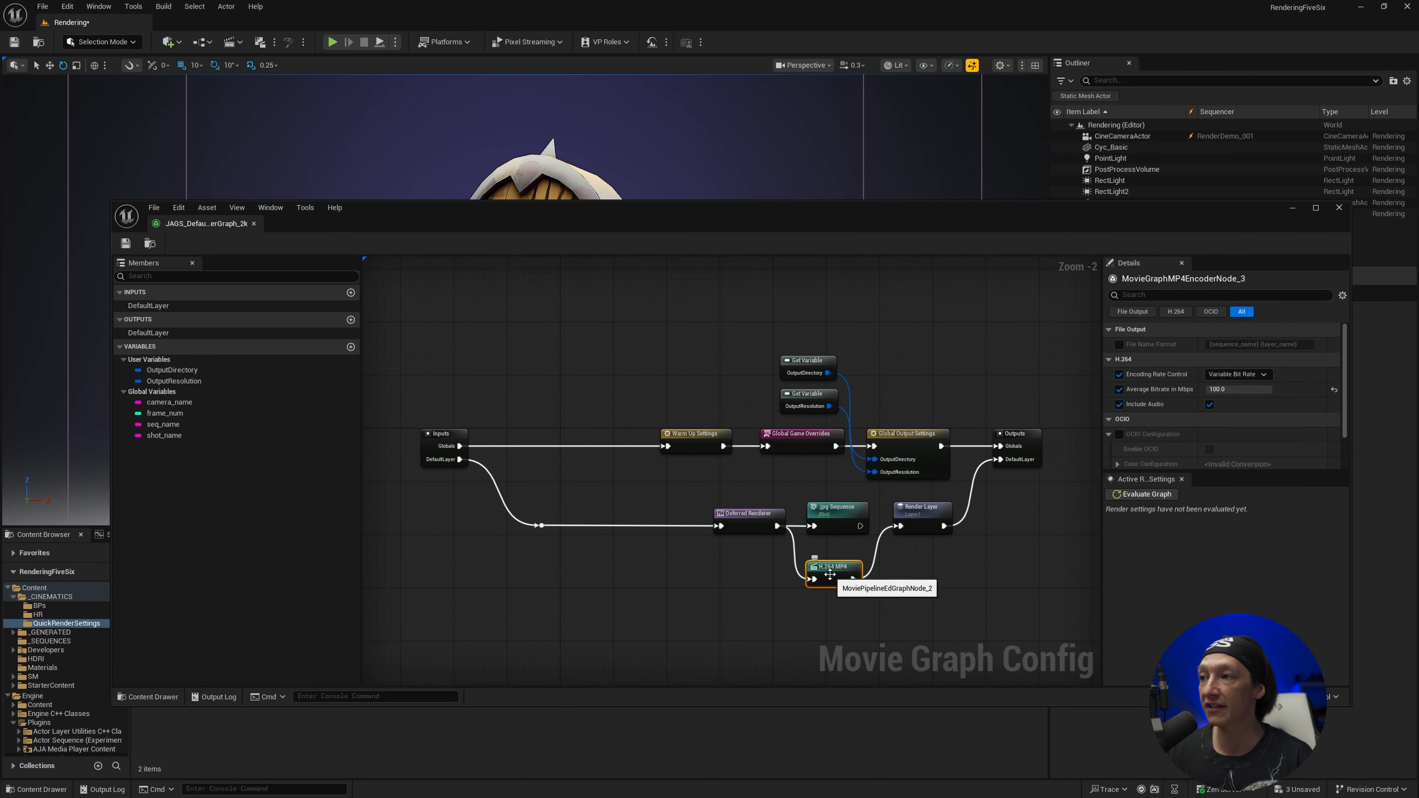
left_click_drag(834, 568, 840, 568)
left_click_drag(935, 216, 812, 132)
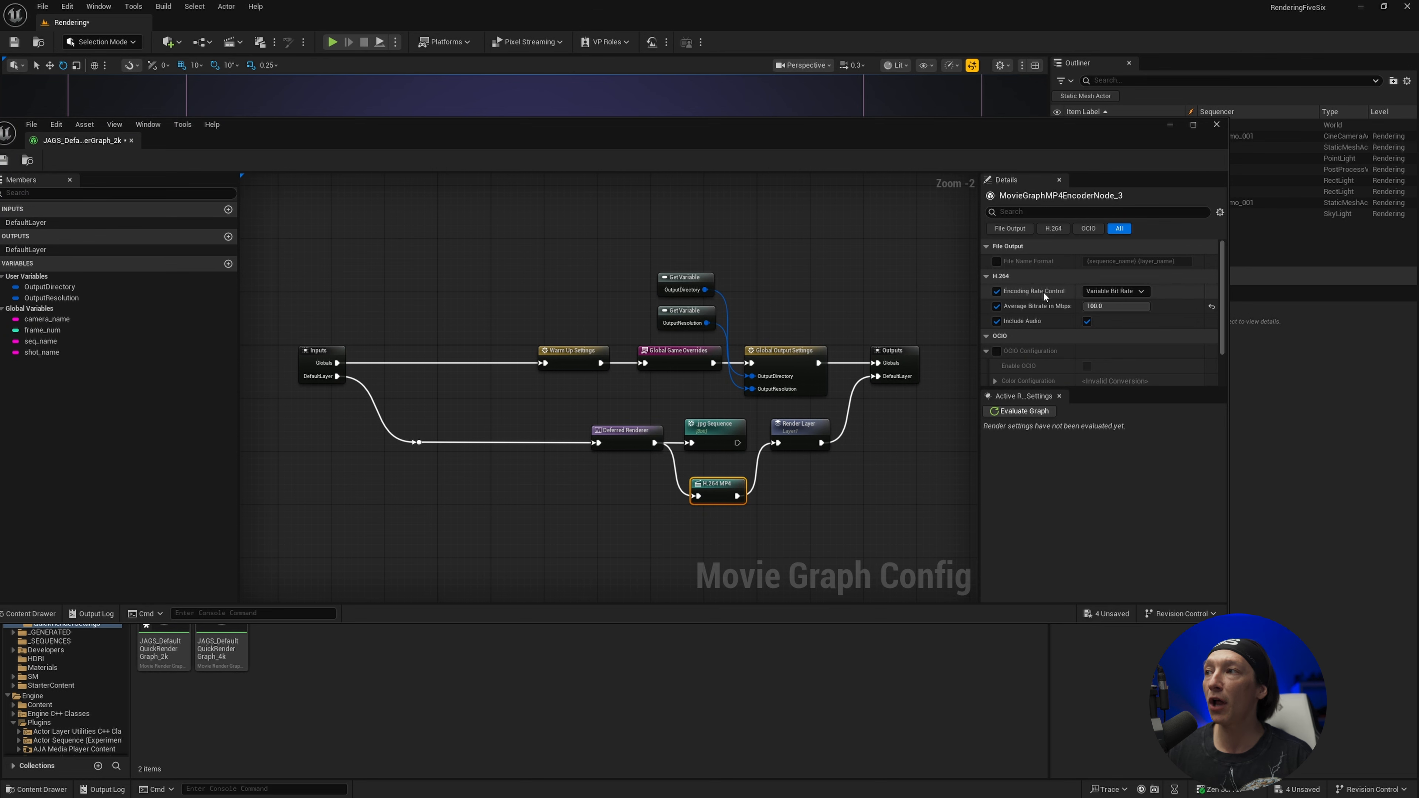
Try another Encoding Rate Control option on the H.264 MP4 node and set it back to Variable Bit Rate
left_click(1098, 291)
left_click(1105, 305)
left_click(1113, 292)
left_click(1114, 318)
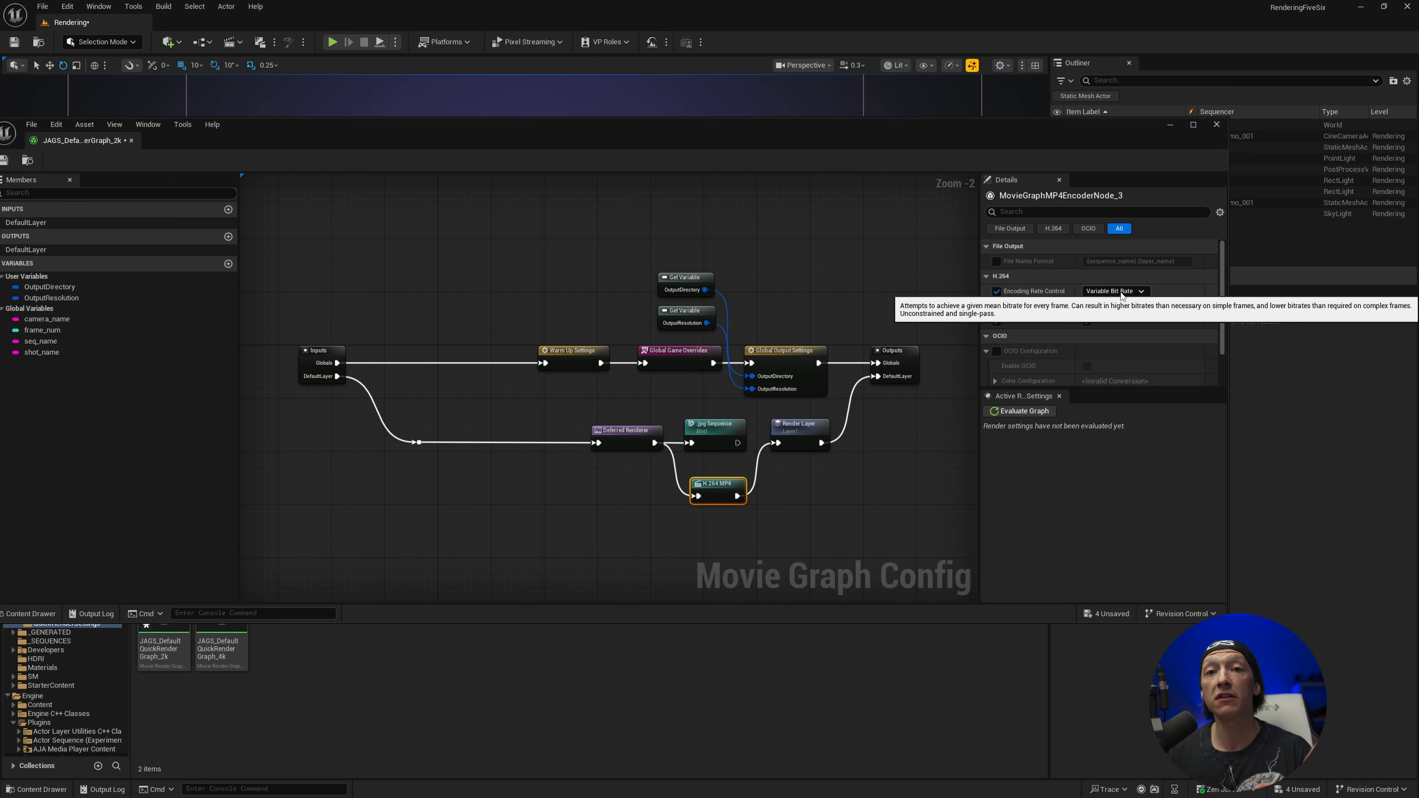
Try the Quality encoding rate control and its Constant Rate Factor on the H.264 MP4 node, and return to Variable Bit Rate
left_click(1120, 292)
left_click(1107, 306)
left_click(1107, 306)
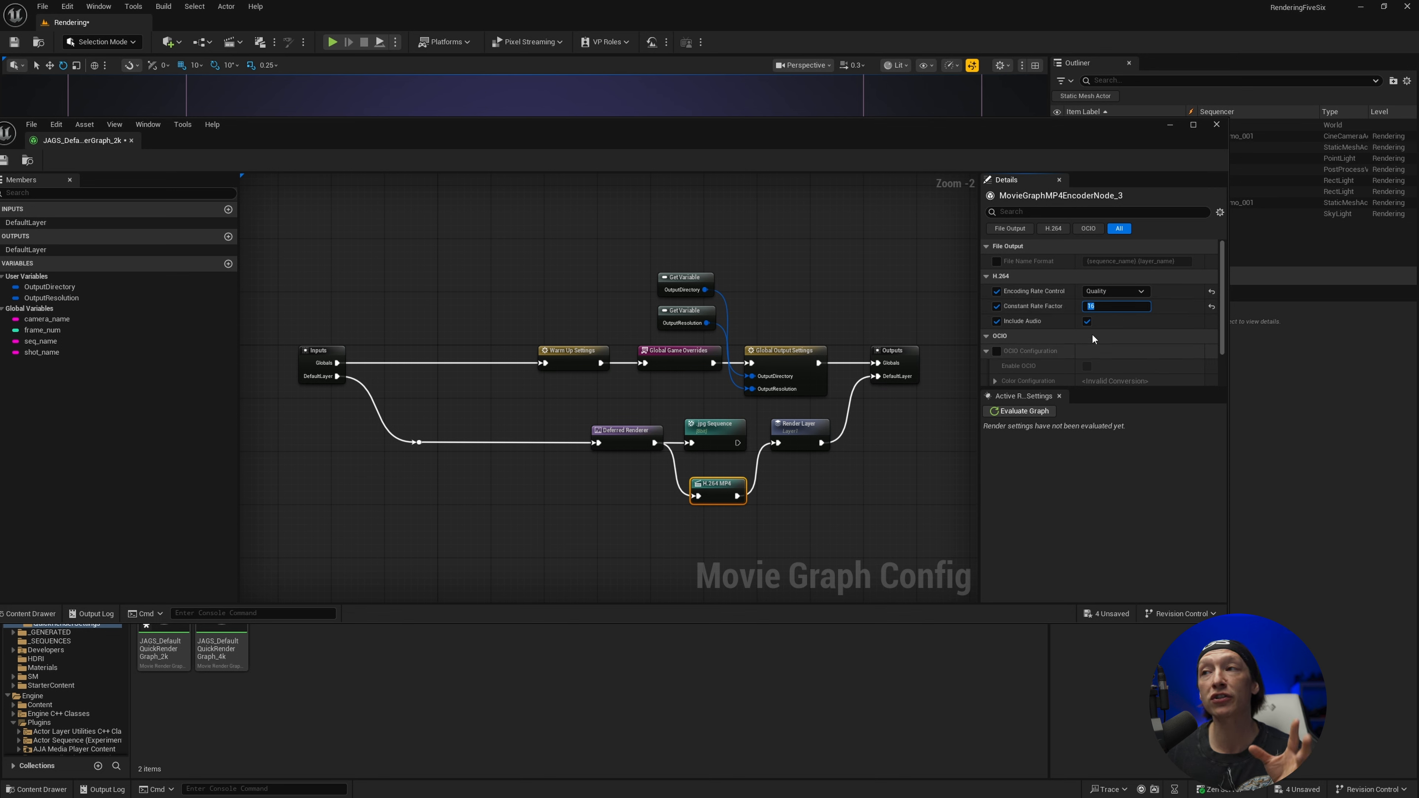
left_click(1099, 306)
type("50")
key("Return")
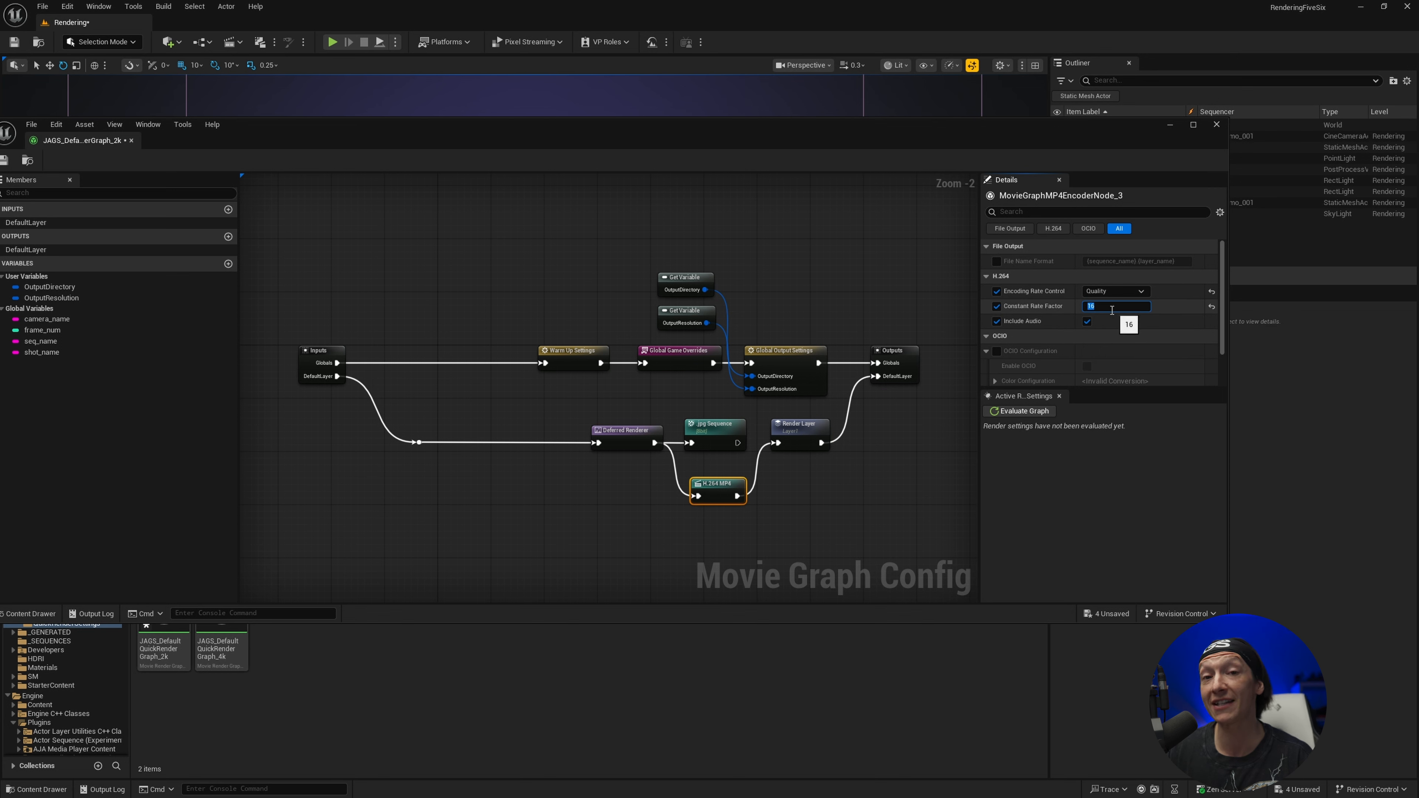
left_click(1112, 291)
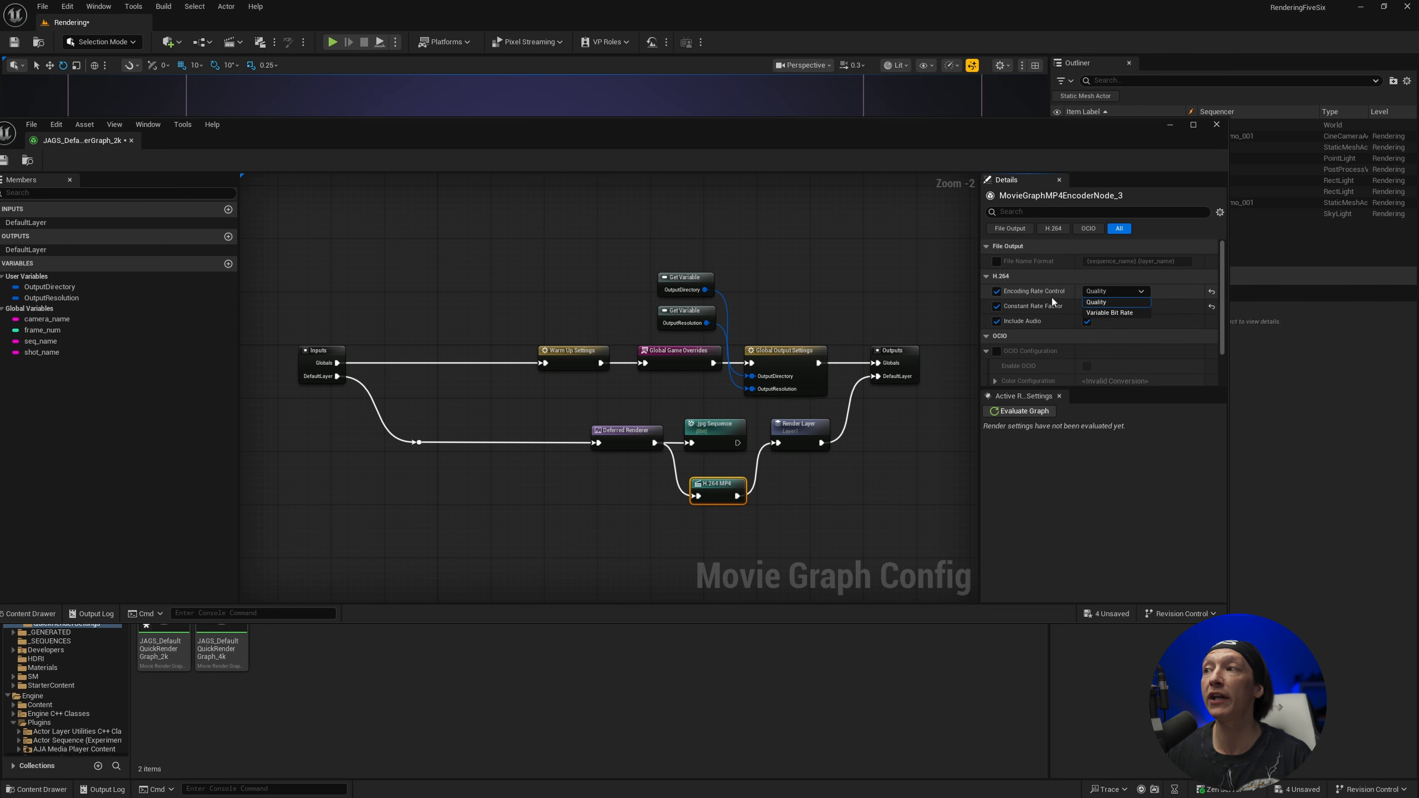
left_click(1110, 313)
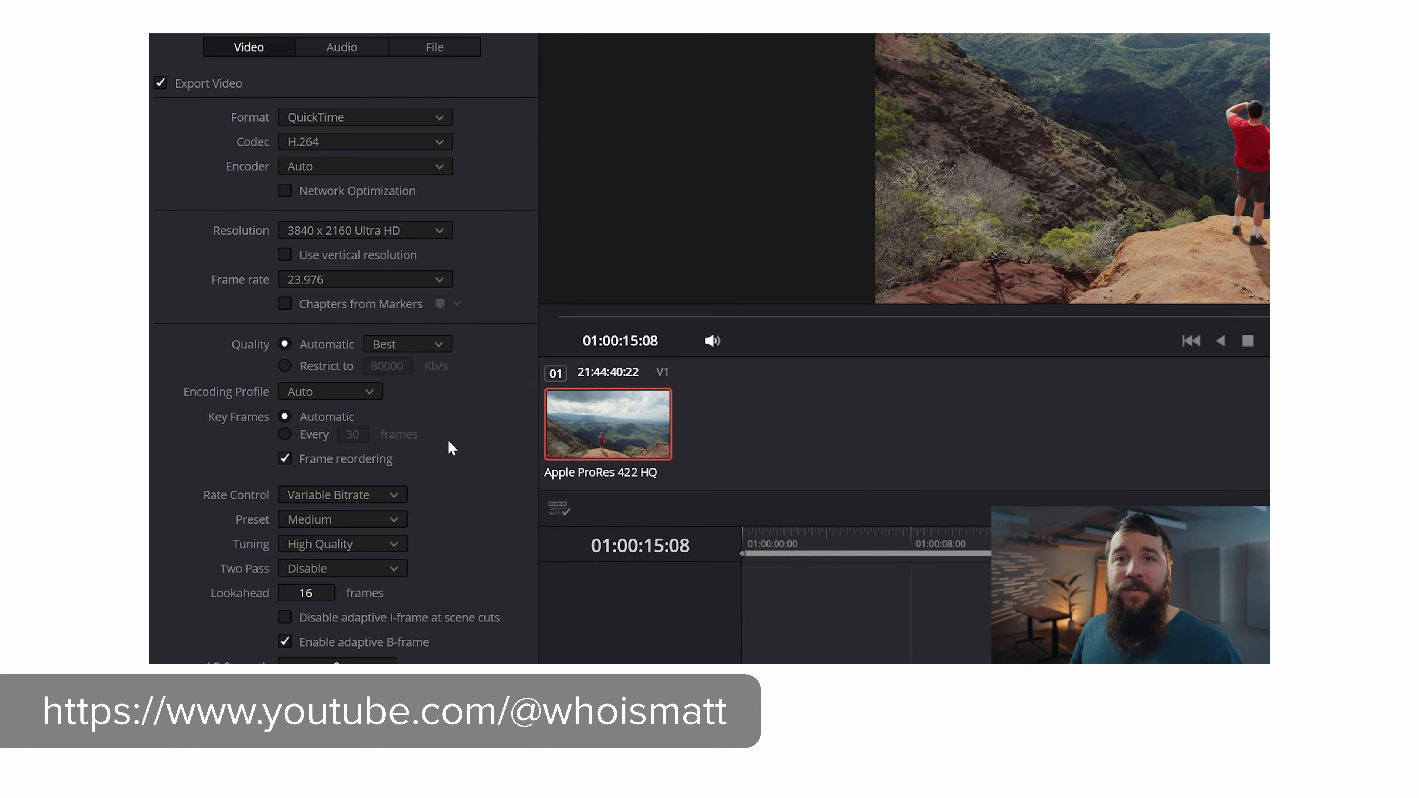
In DaVinci Resolve's export settings, restrict the H.264 video quality to 100000 Kb/s
left_click(285, 365)
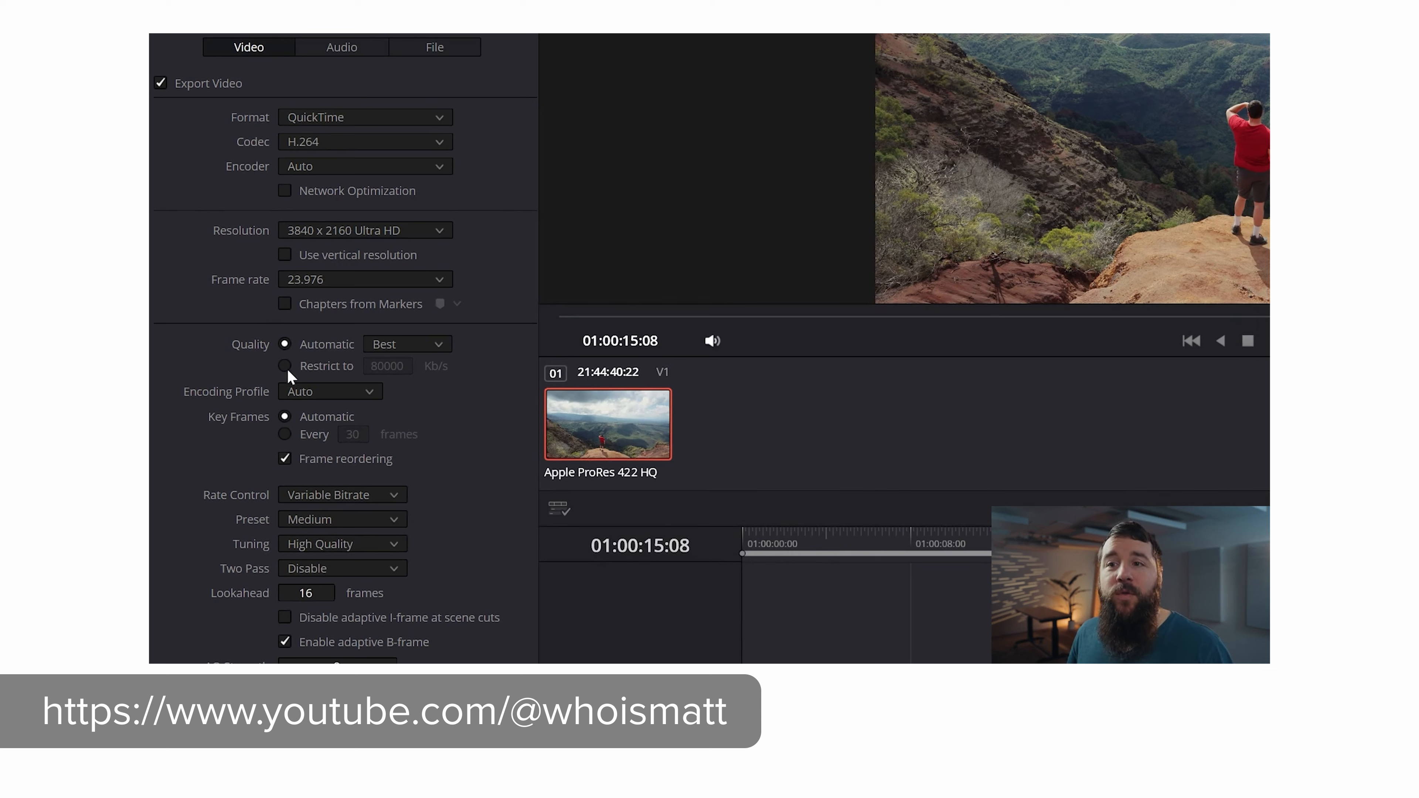
double_click(386, 366)
type("100000")
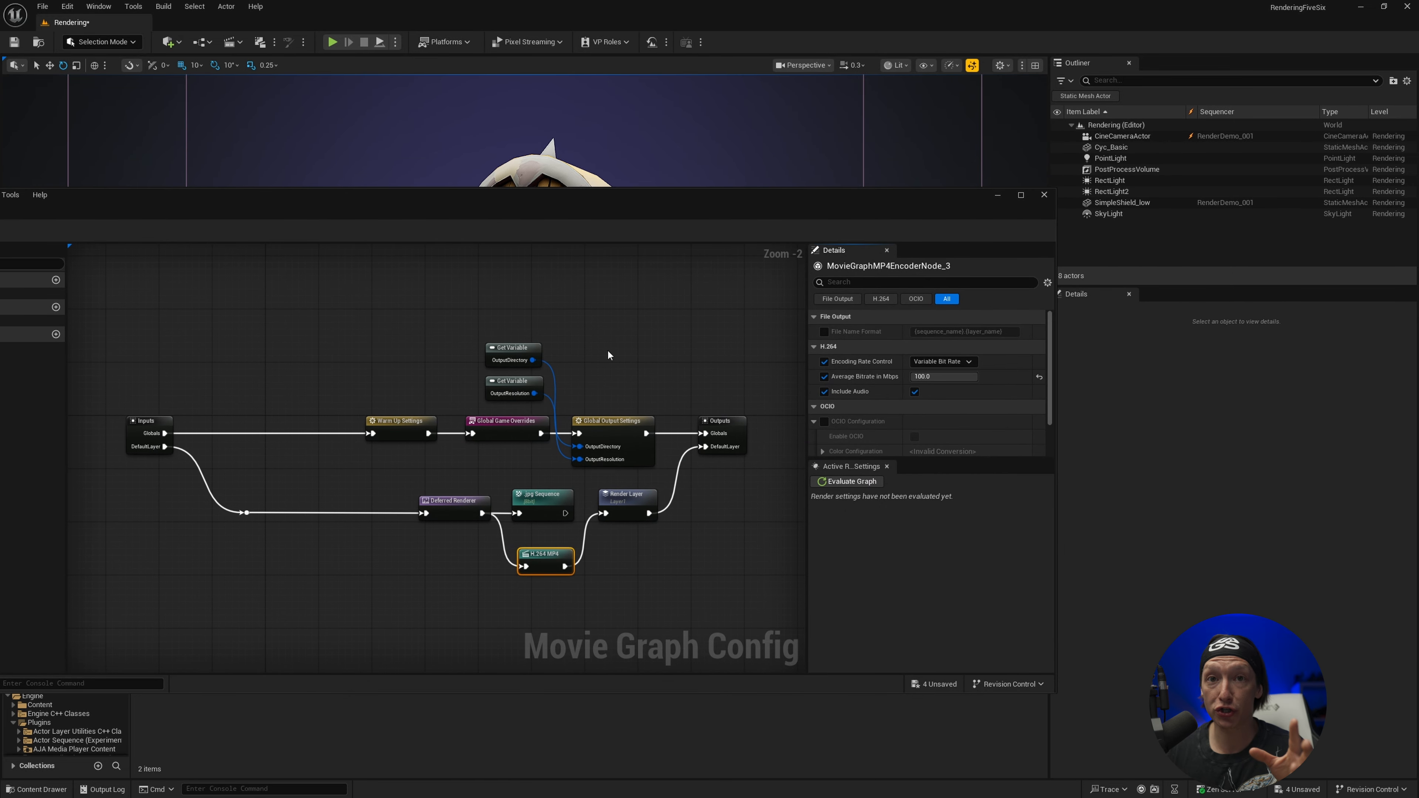
Back in Unreal Engine, close the 2k render graph editor and Quick Render, and bring up the Sequencer timeline
left_click(1045, 195)
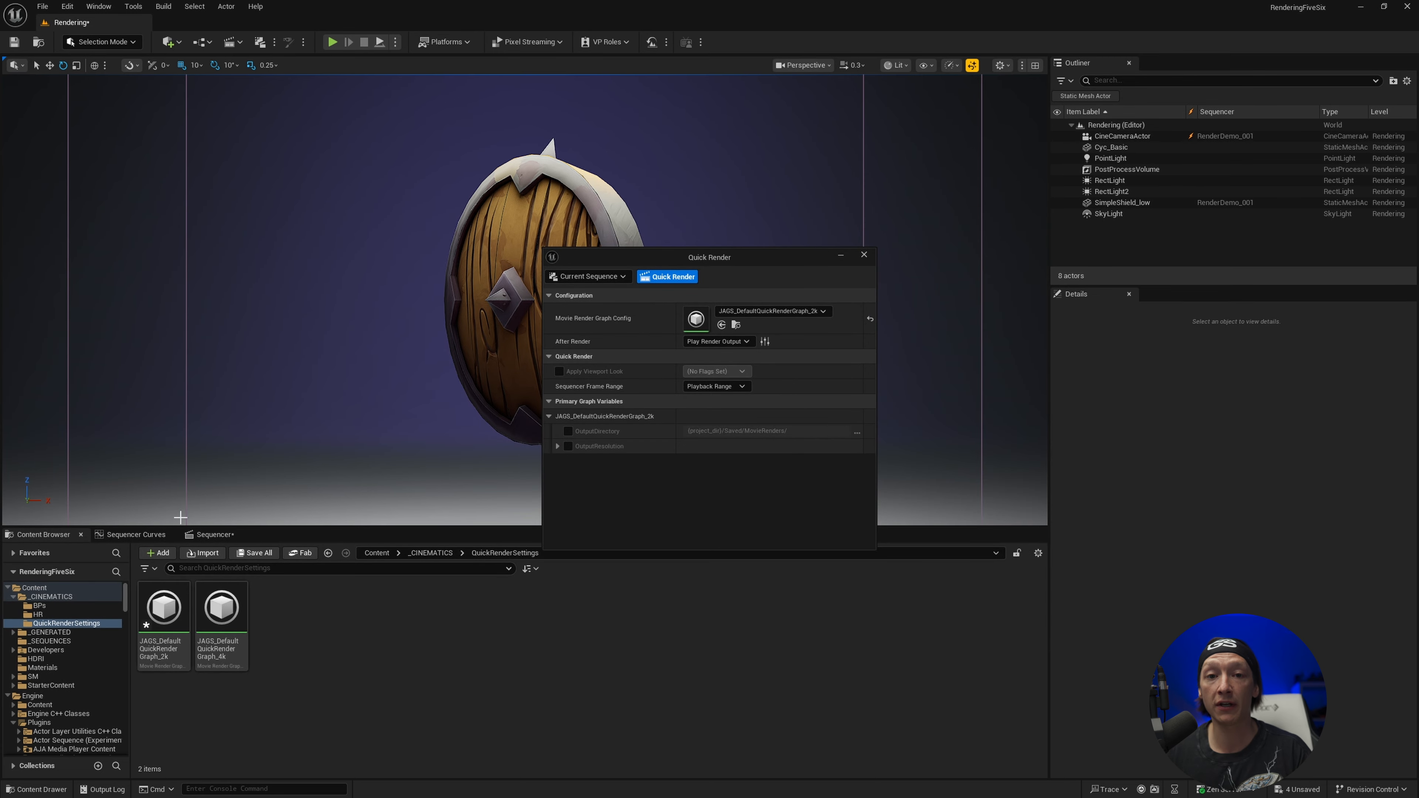
left_click(864, 254)
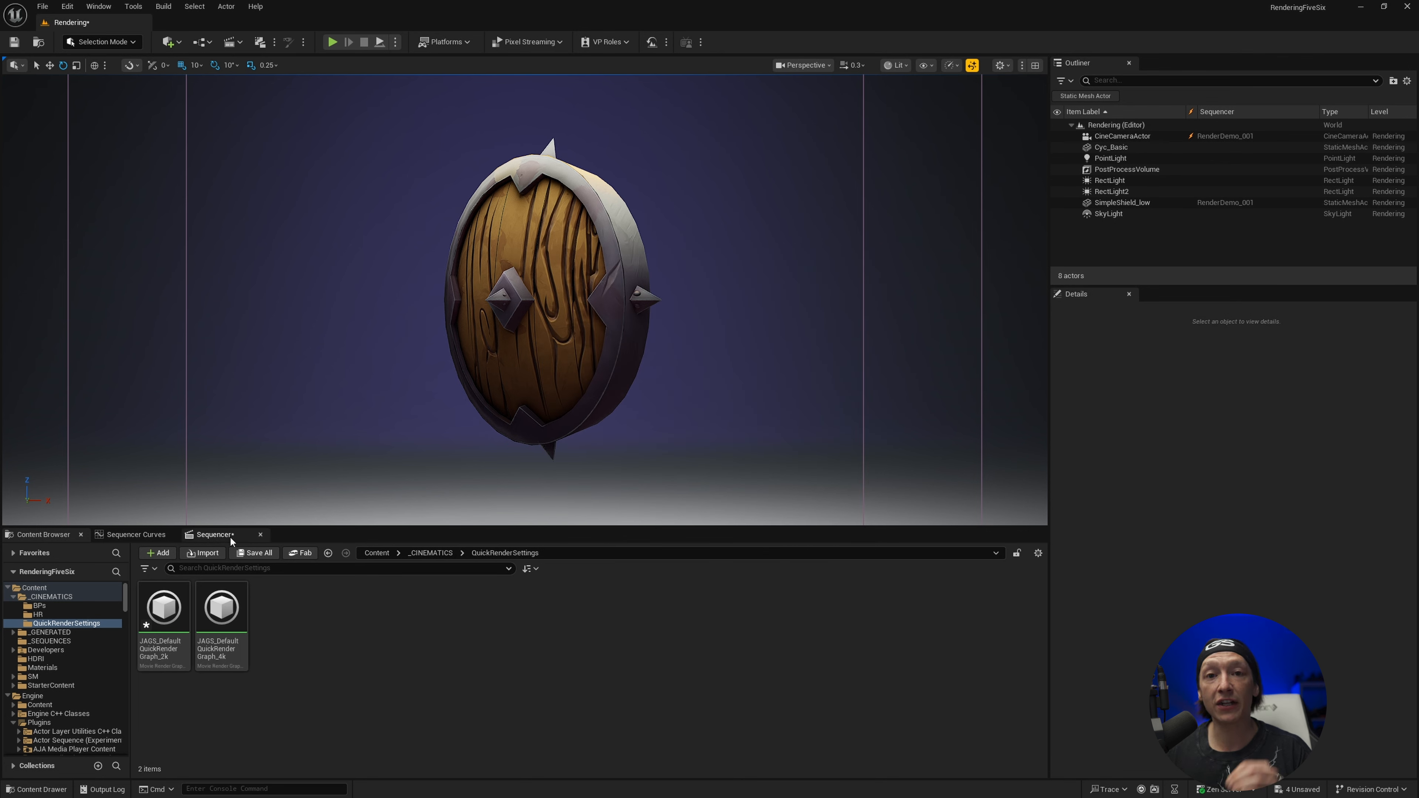
left_click(218, 534)
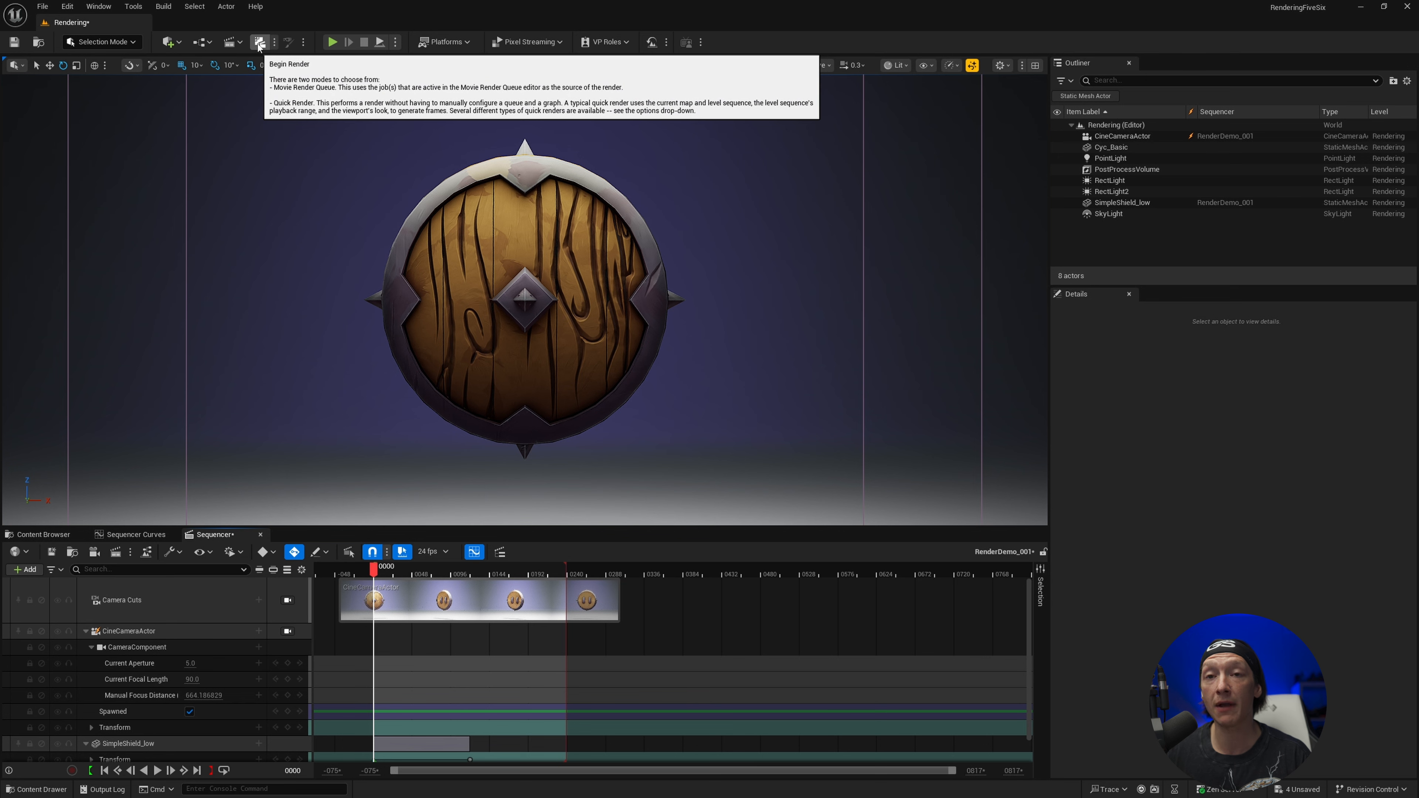
Open the Movie Render Queue for the sequence, clear the RenderDemo_001 job's config, and reposition the queue window
left_click(115, 552)
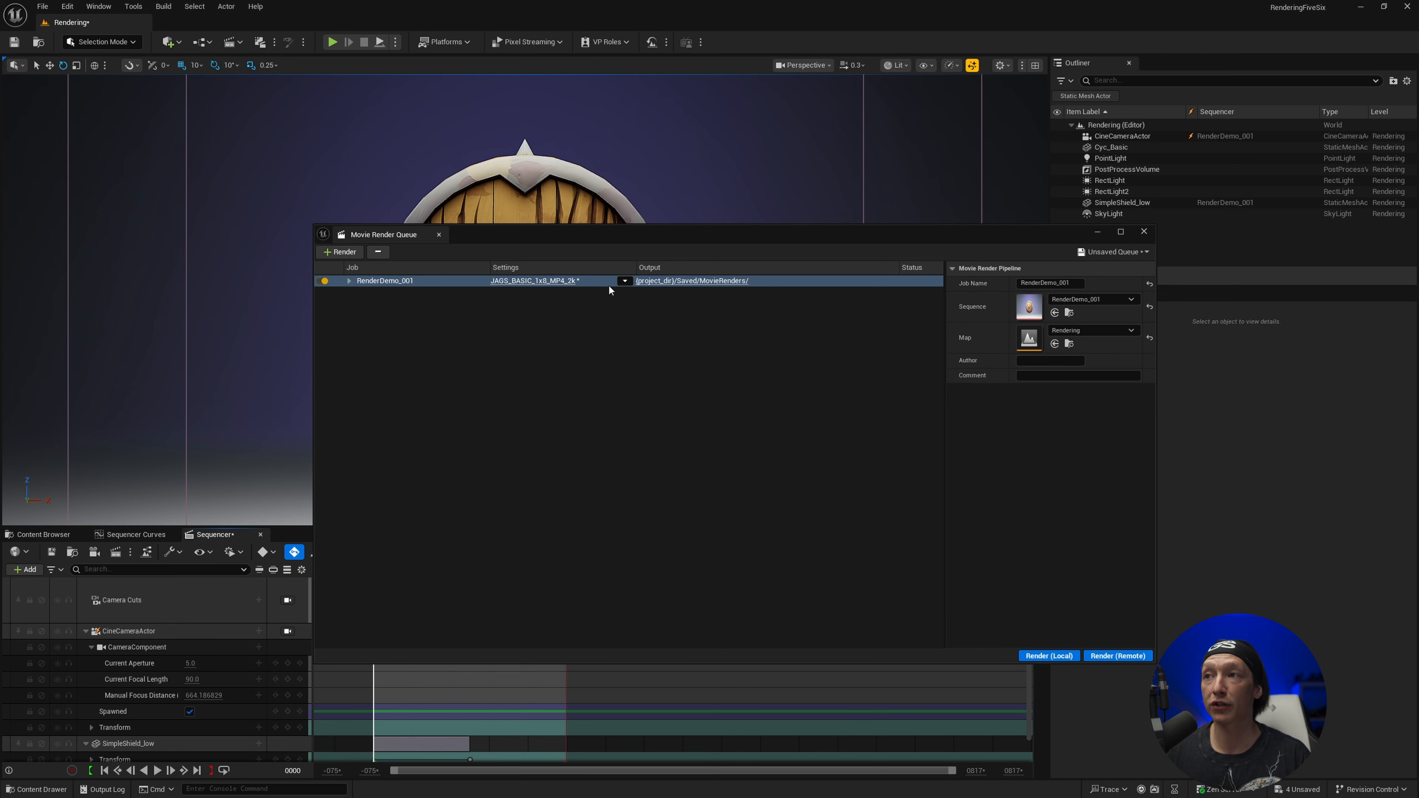
left_click(625, 281)
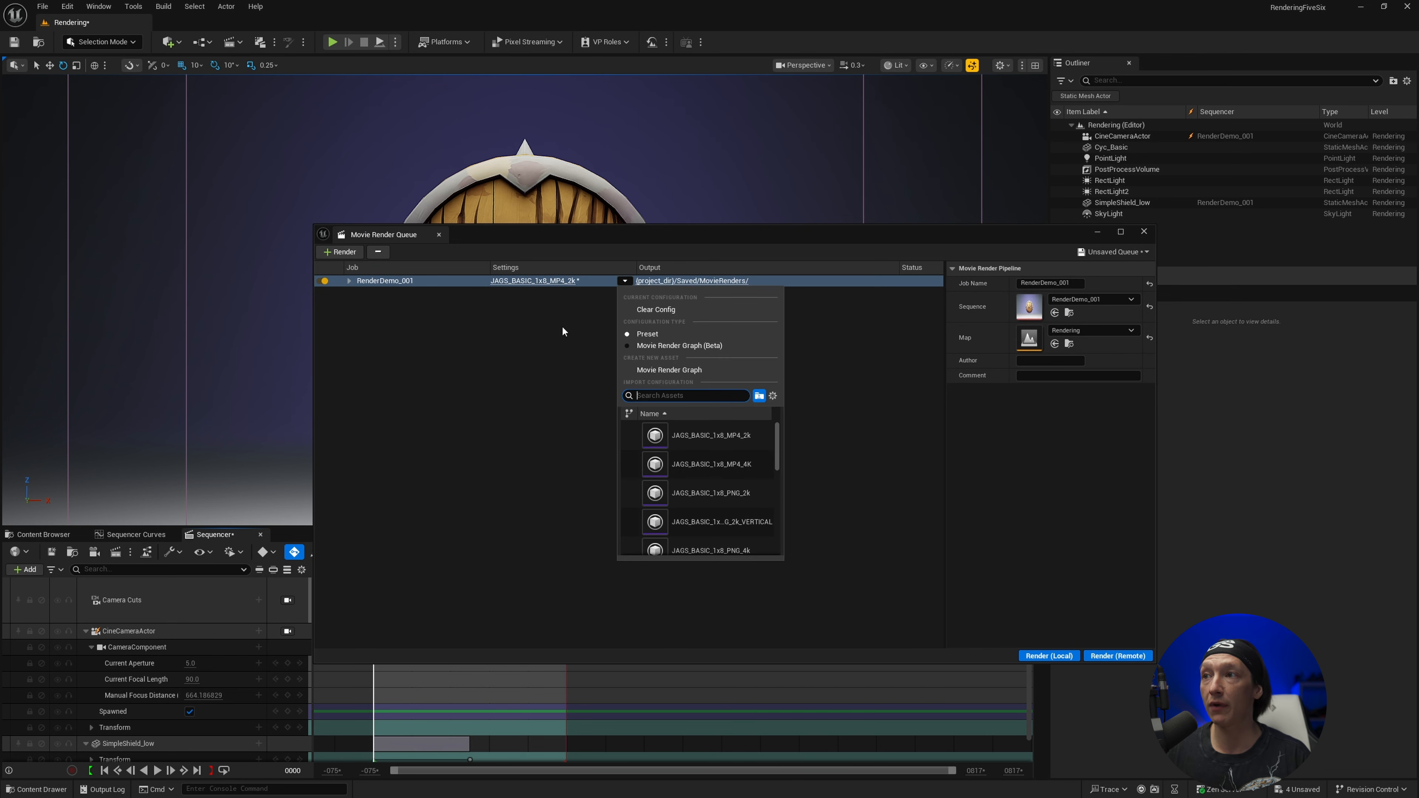
left_click(648, 311)
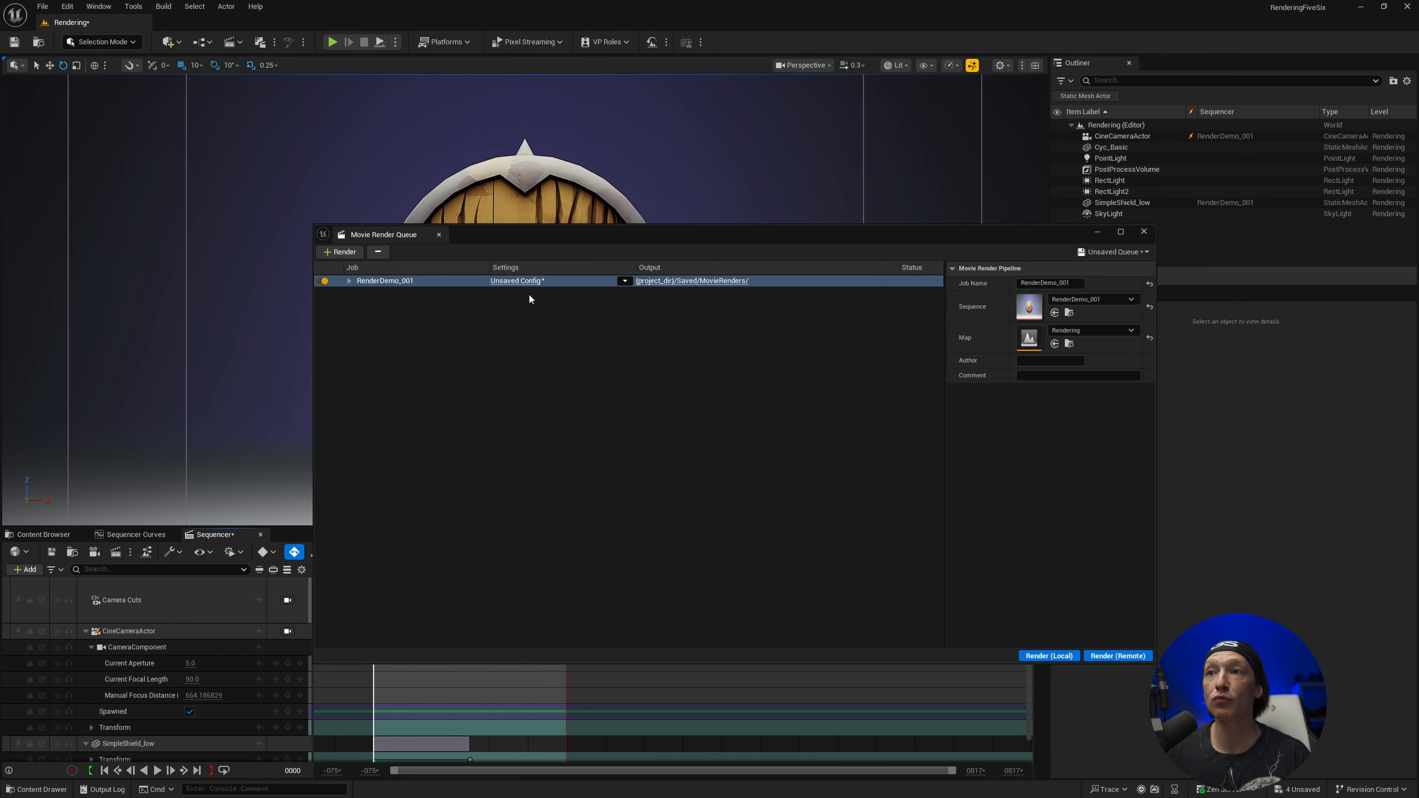
left_click_drag(567, 241, 563, 216)
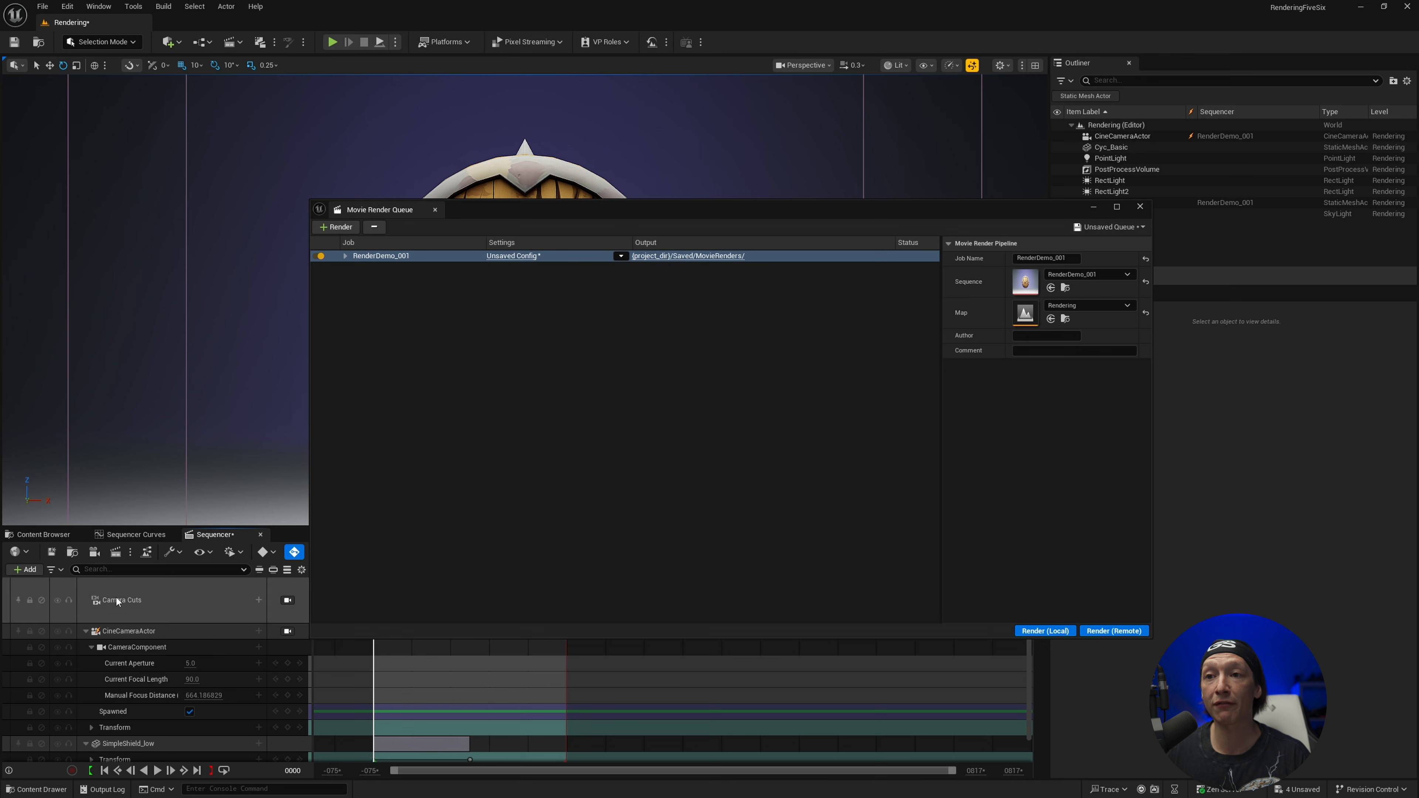
Review the RenderDemo_001 job's default output settings, accept them, and render the job locally
left_click(523, 258)
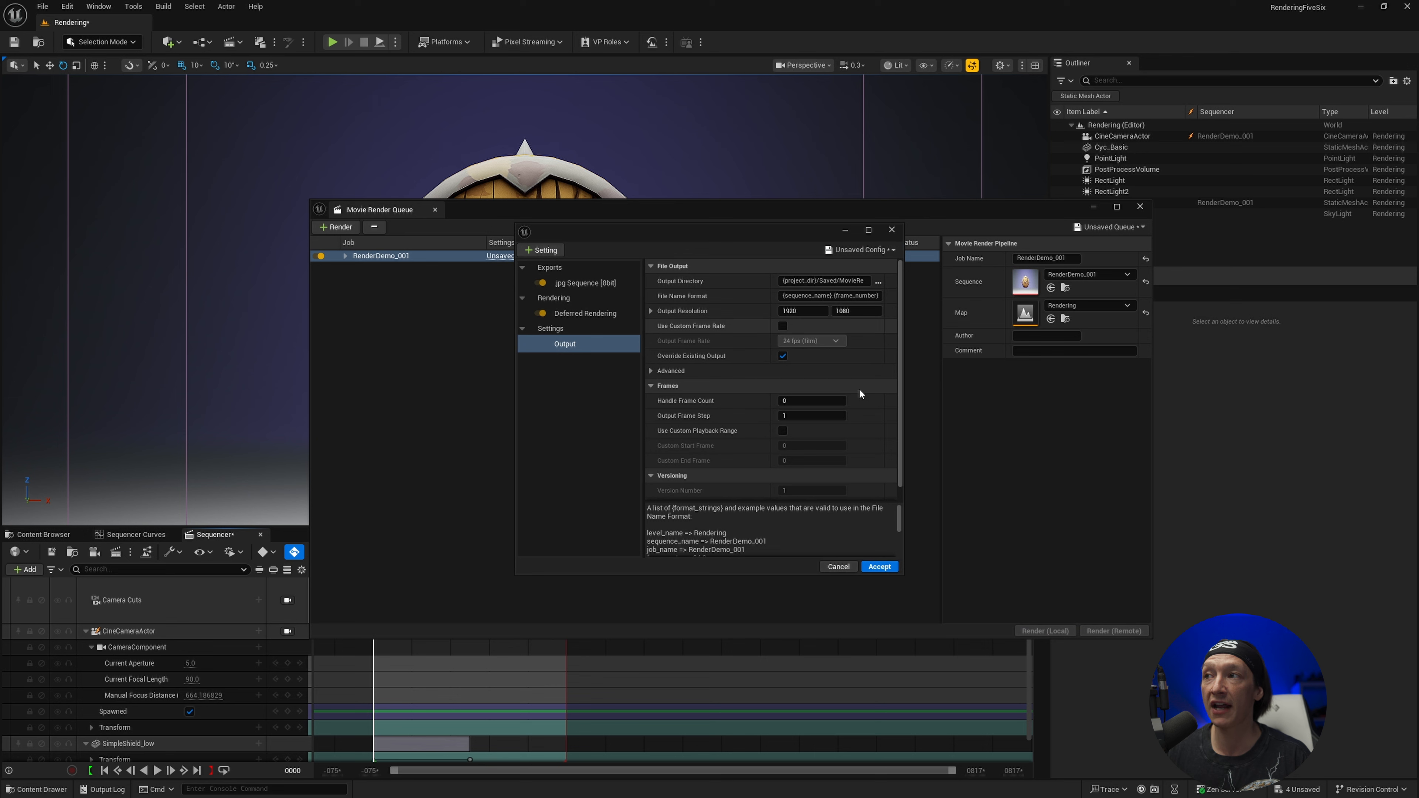
left_click(880, 567)
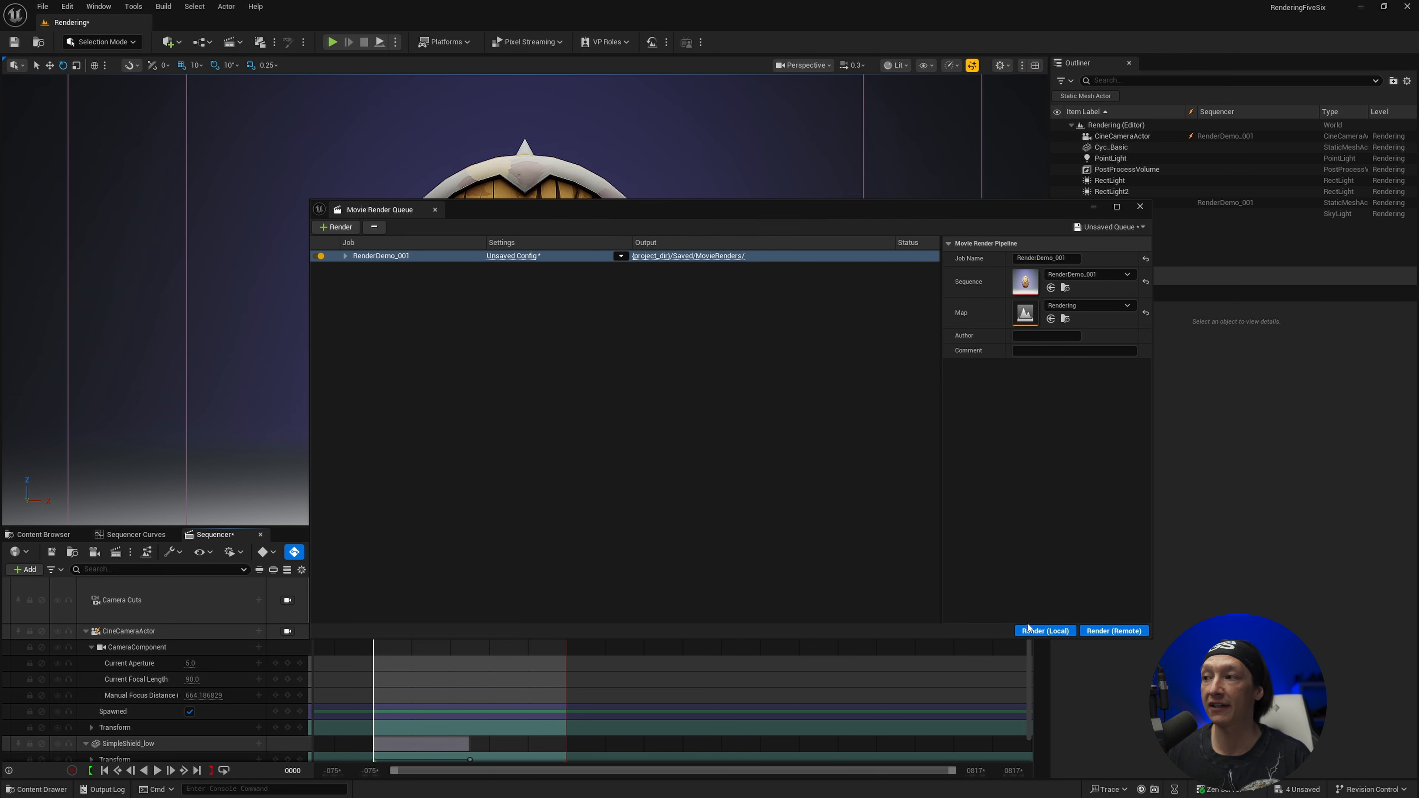
left_click(1040, 630)
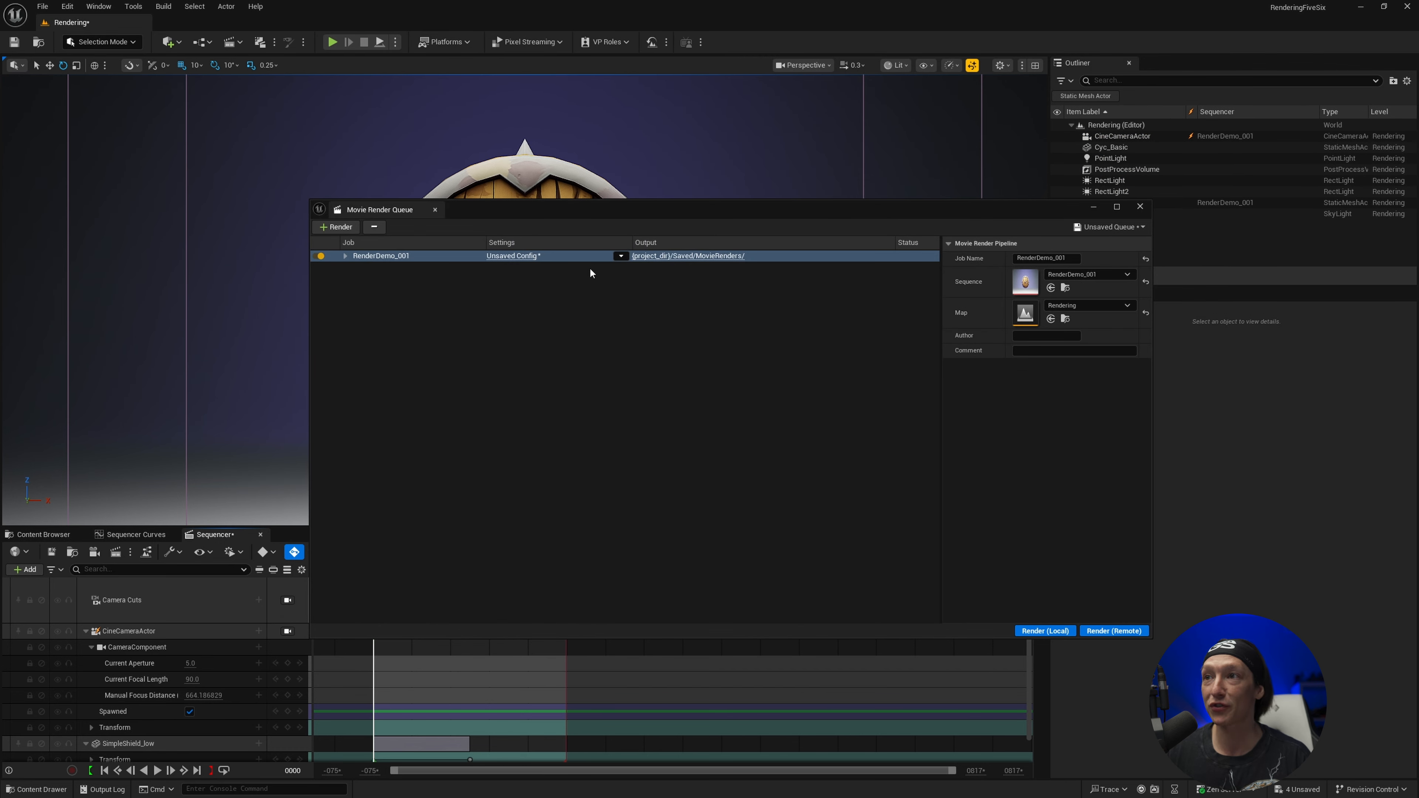
Remove the .jpg Sequence [8bit] export from the RenderDemo_001 job's config and add the Game Overrides setting
left_click(514, 257)
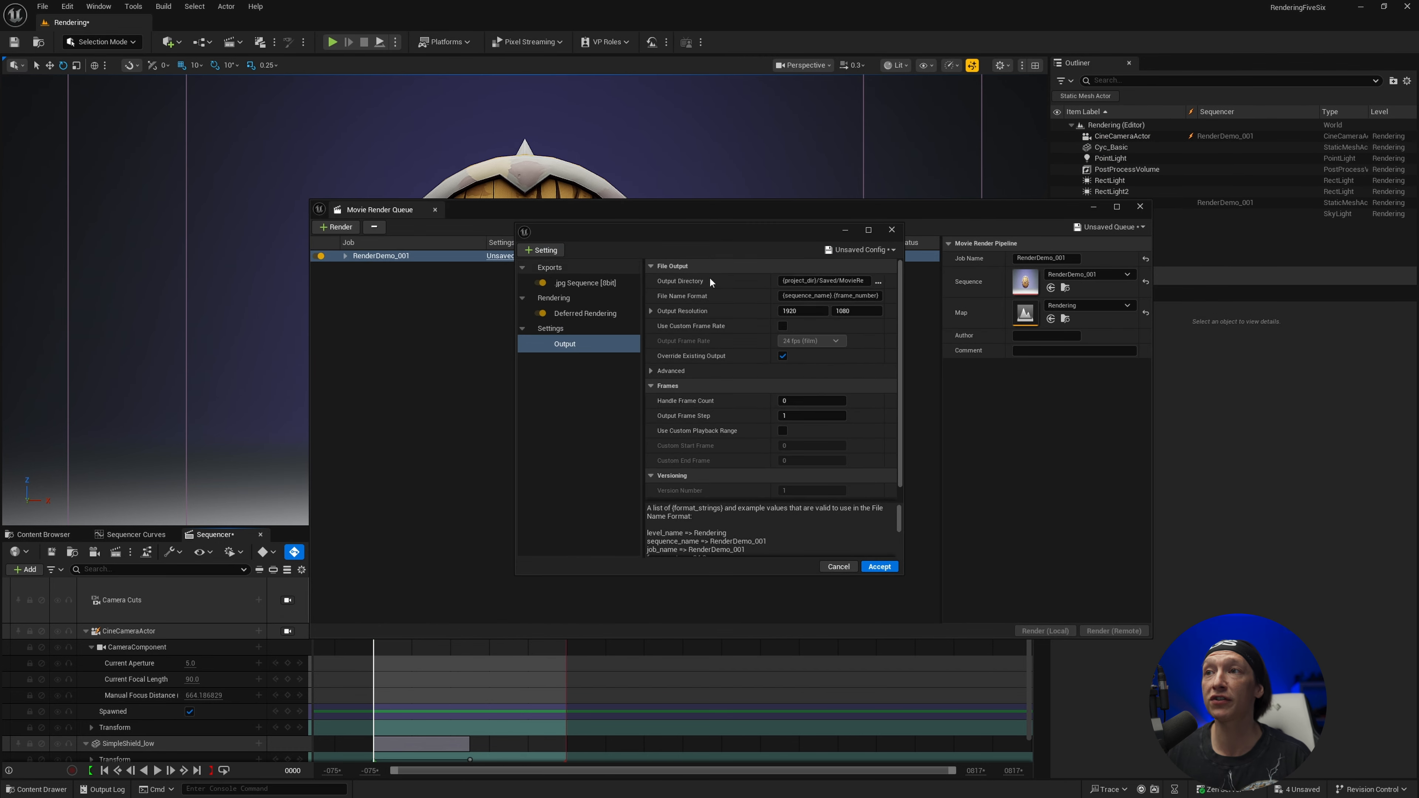
left_click(562, 284)
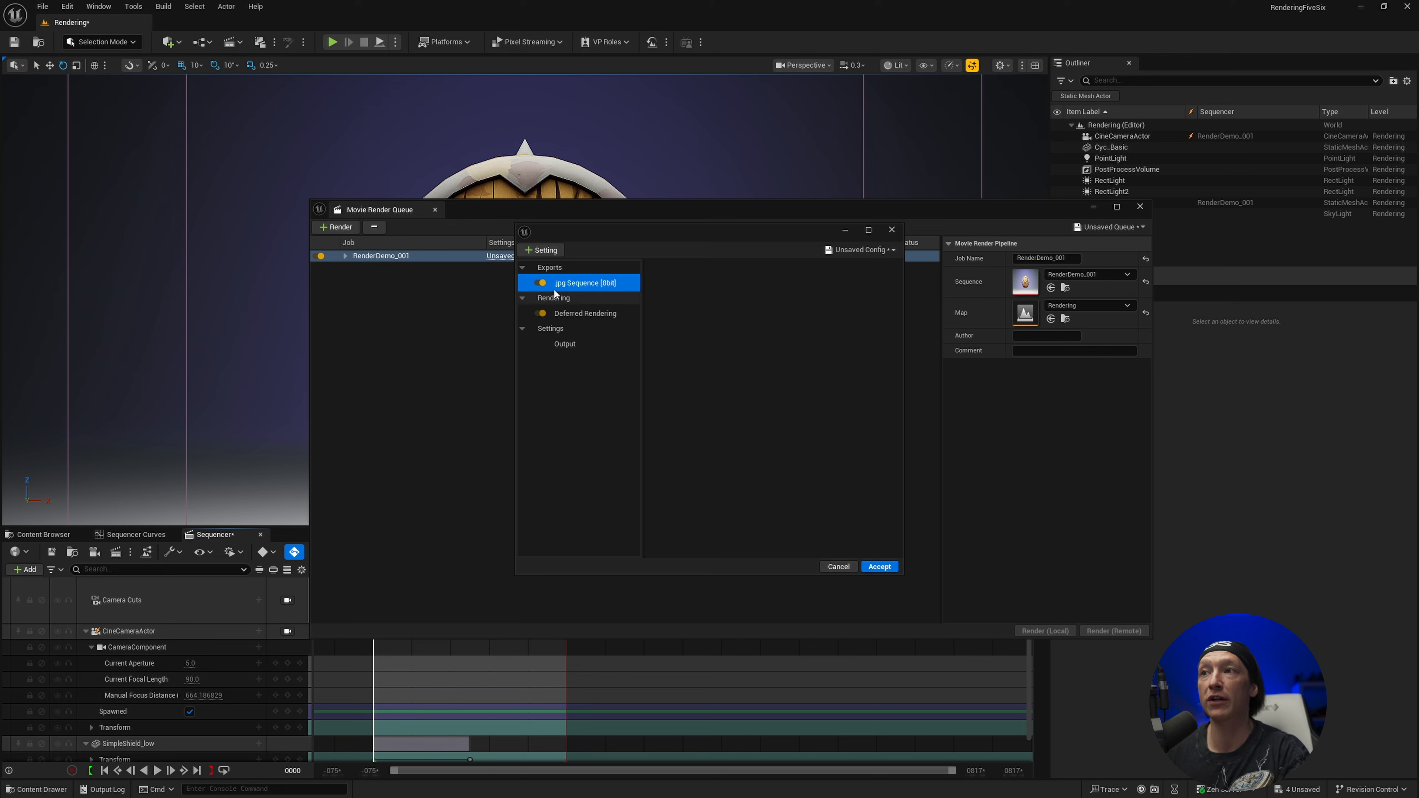
key("Delete")
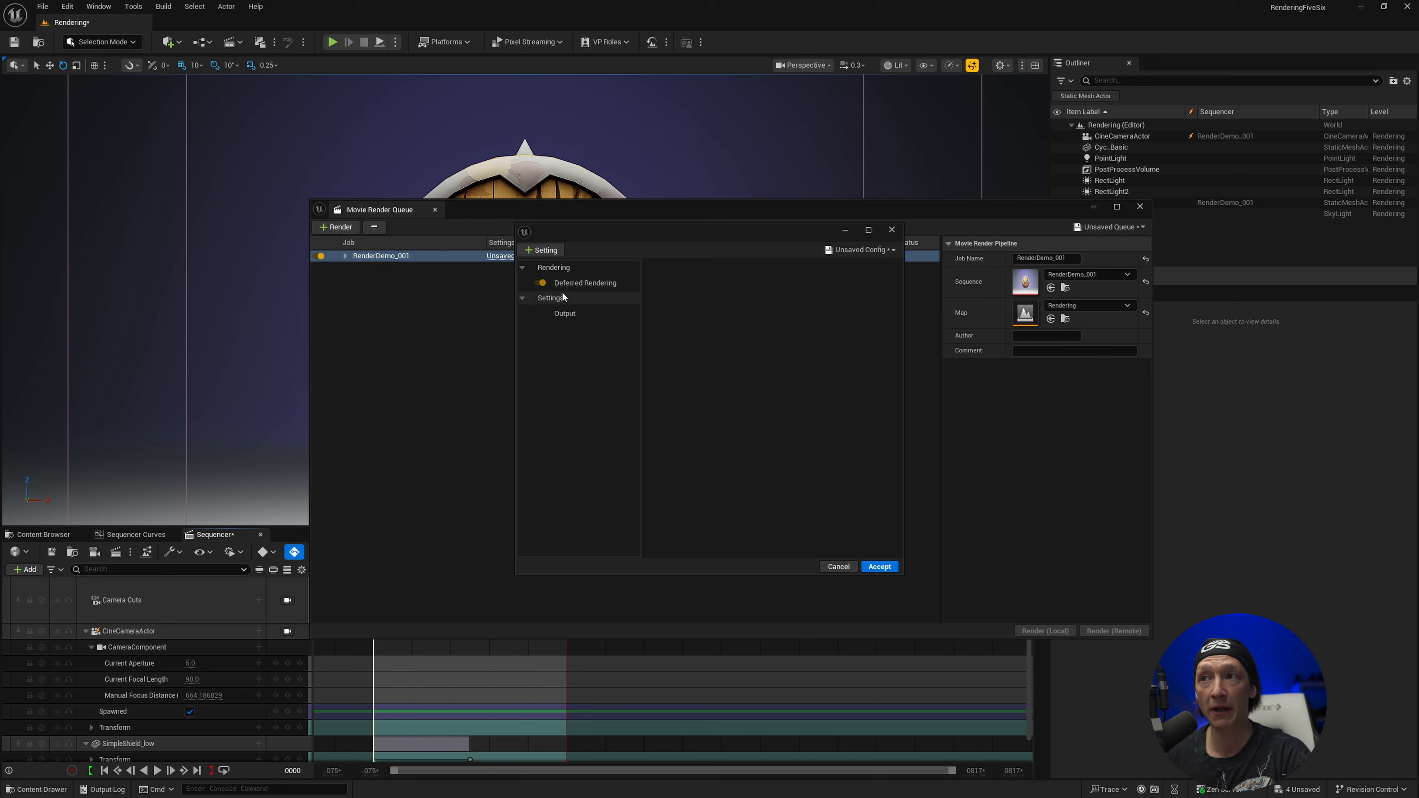
left_click(556, 253)
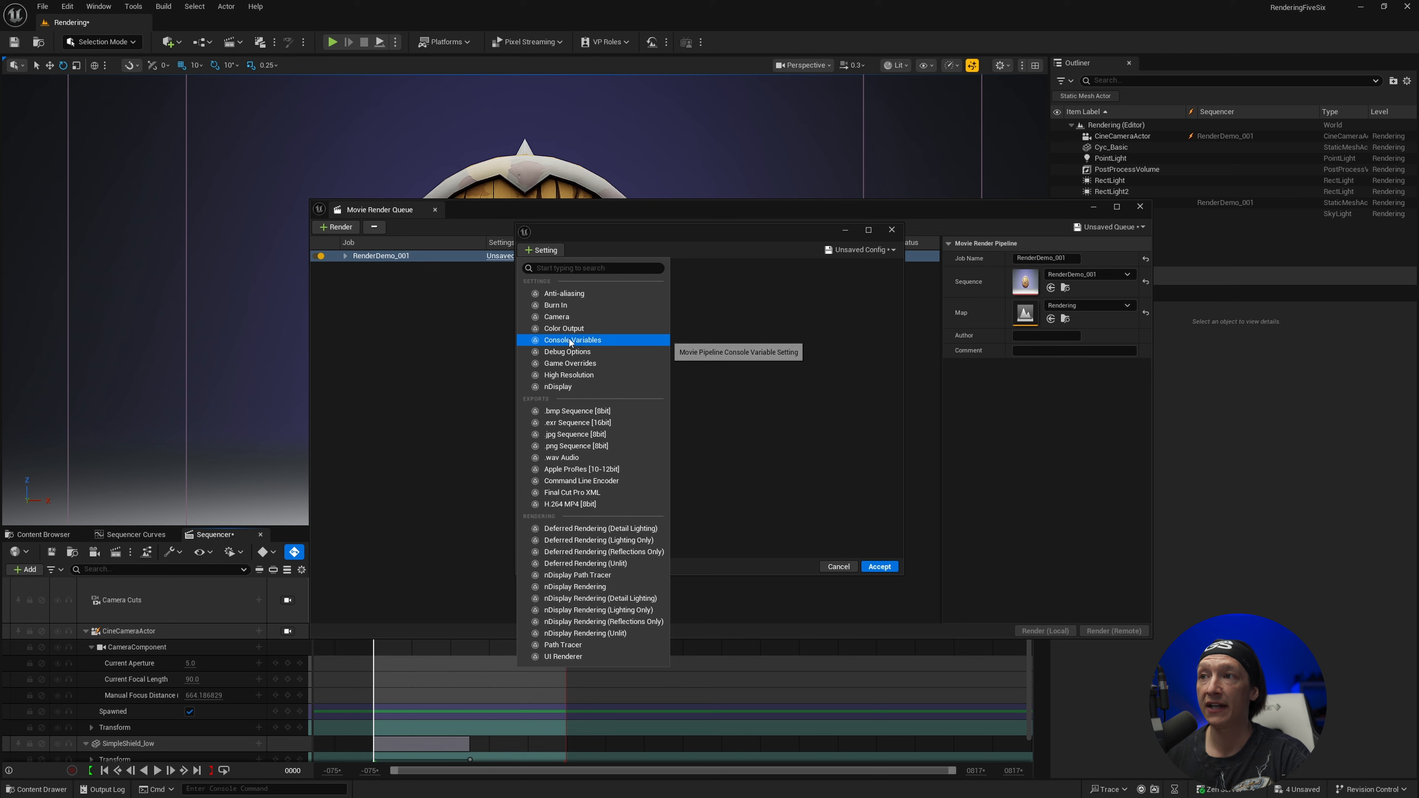
left_click(569, 363)
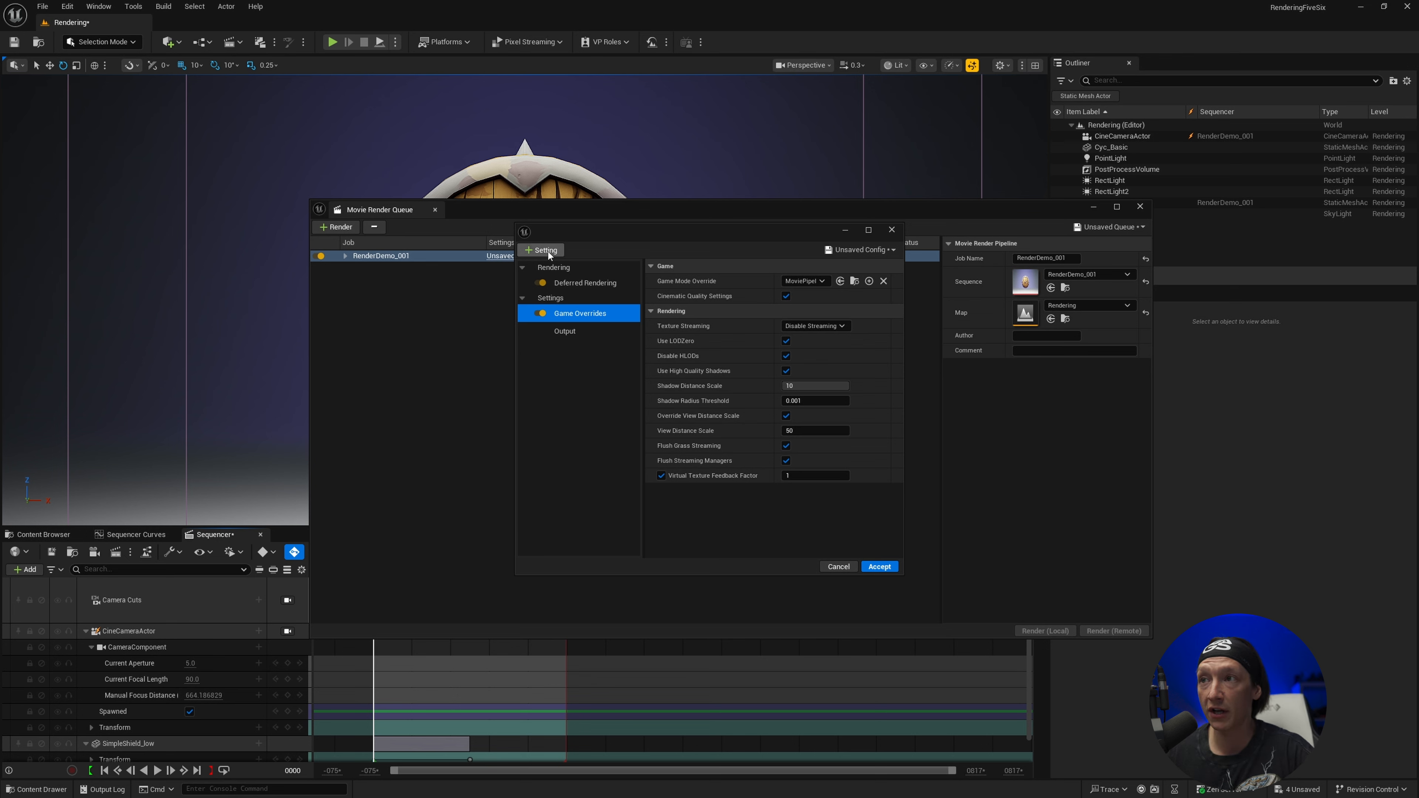
Add an H.264 MP4 [8bit] export to the config and set its Encoding Rate Control to Variable Bit Rate
left_click(558, 252)
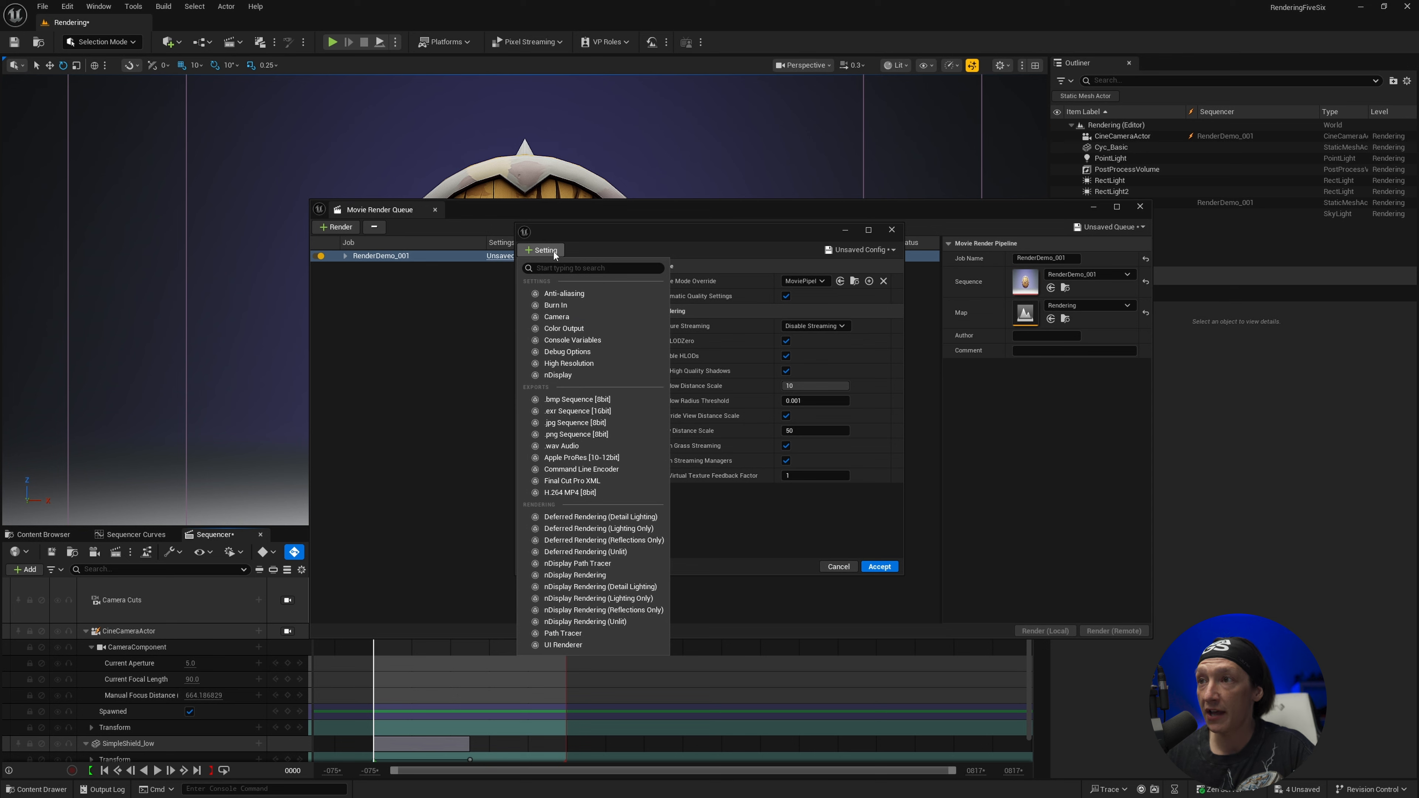
left_click(567, 493)
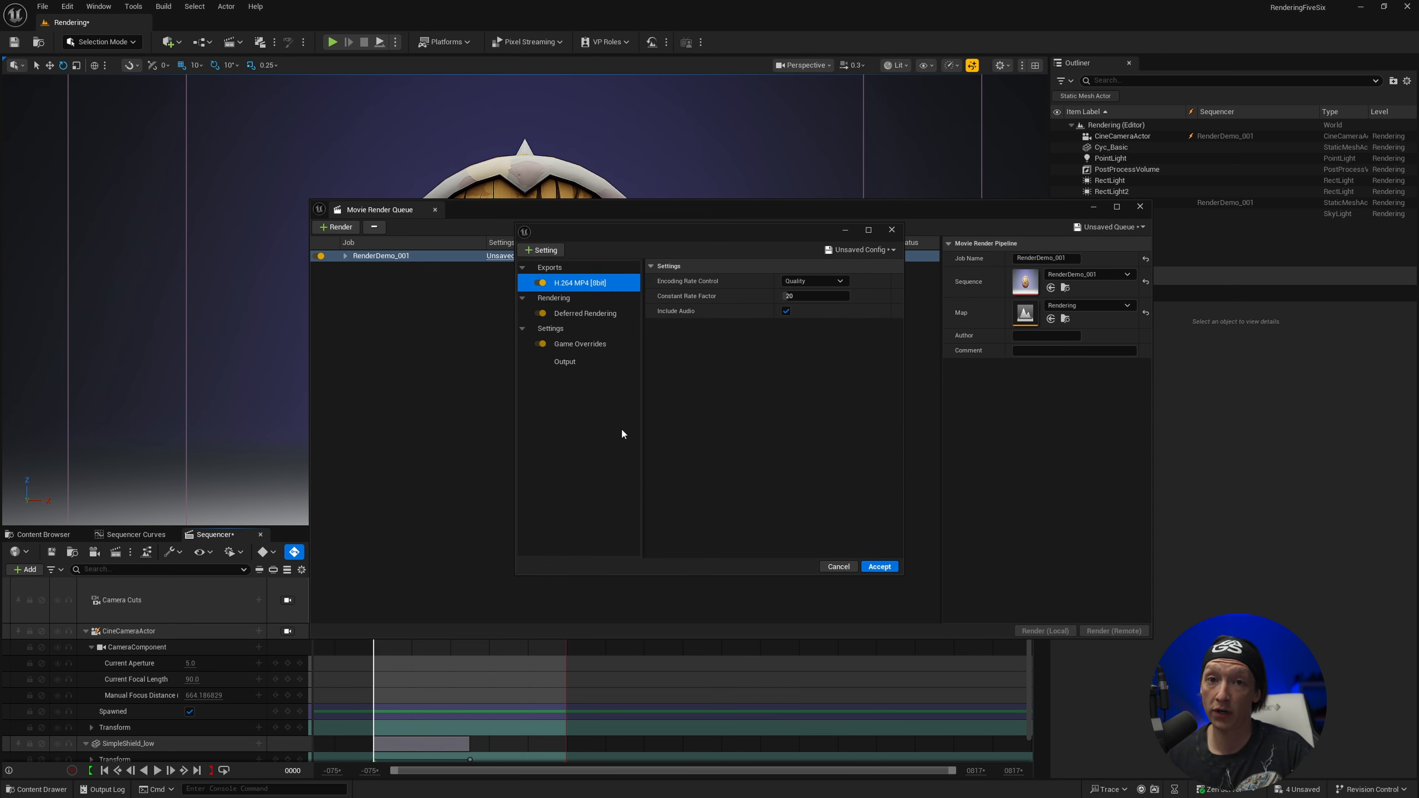
left_click(803, 296)
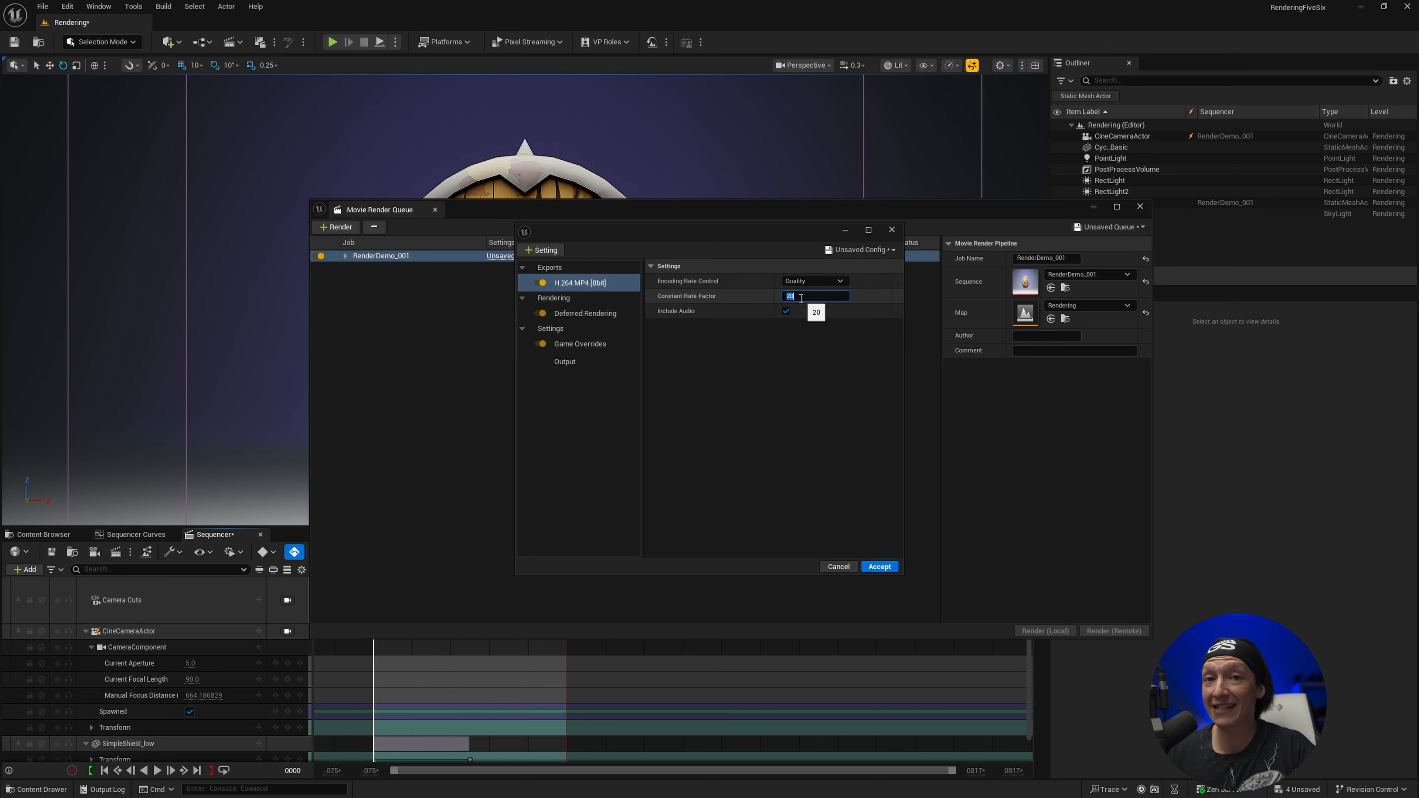
left_click(813, 280)
left_click(807, 304)
left_click(802, 296)
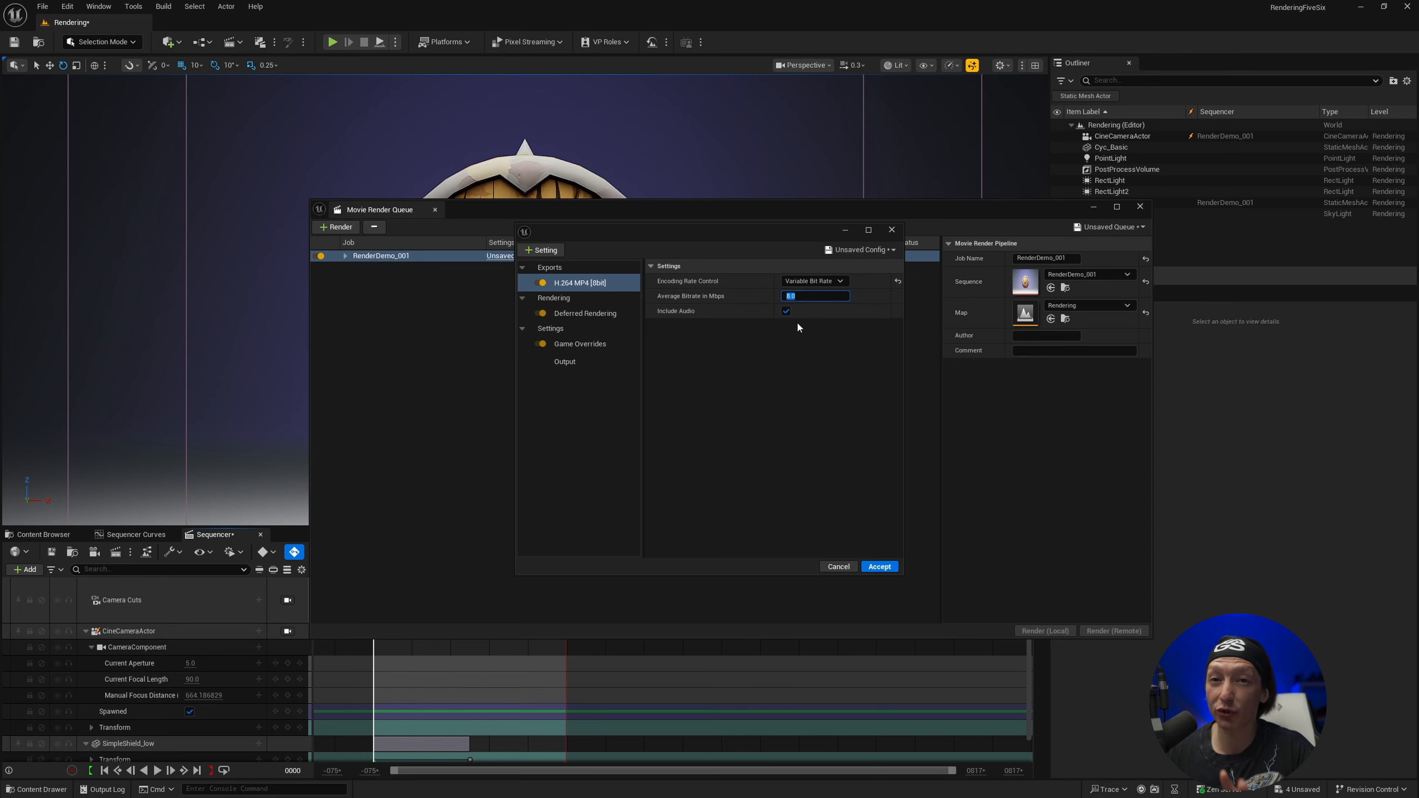
Add the Anti-aliasing setting with Temporal Sample Count 8, and enable Override Anti Aliasing and Render Warm Up Frames
left_click(545, 250)
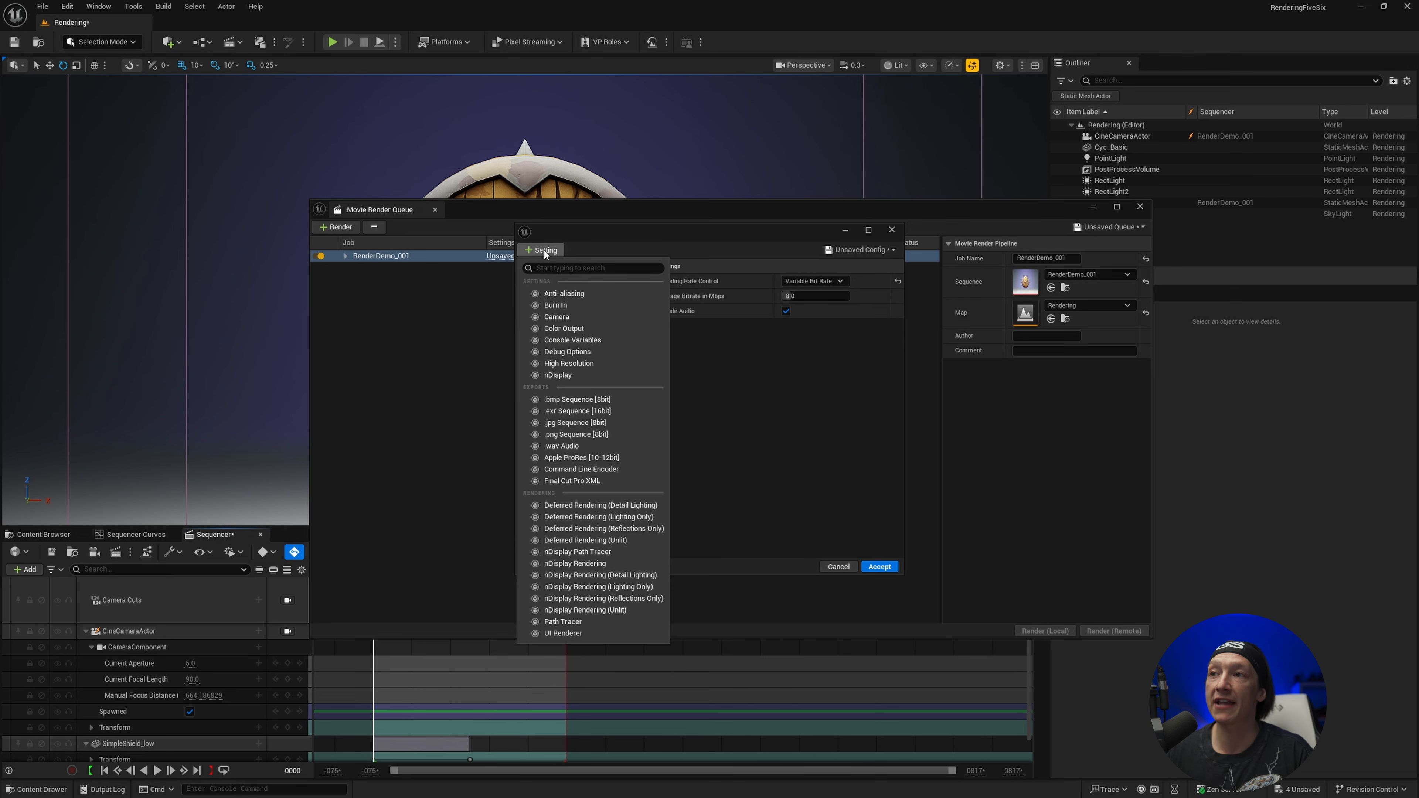
left_click(560, 295)
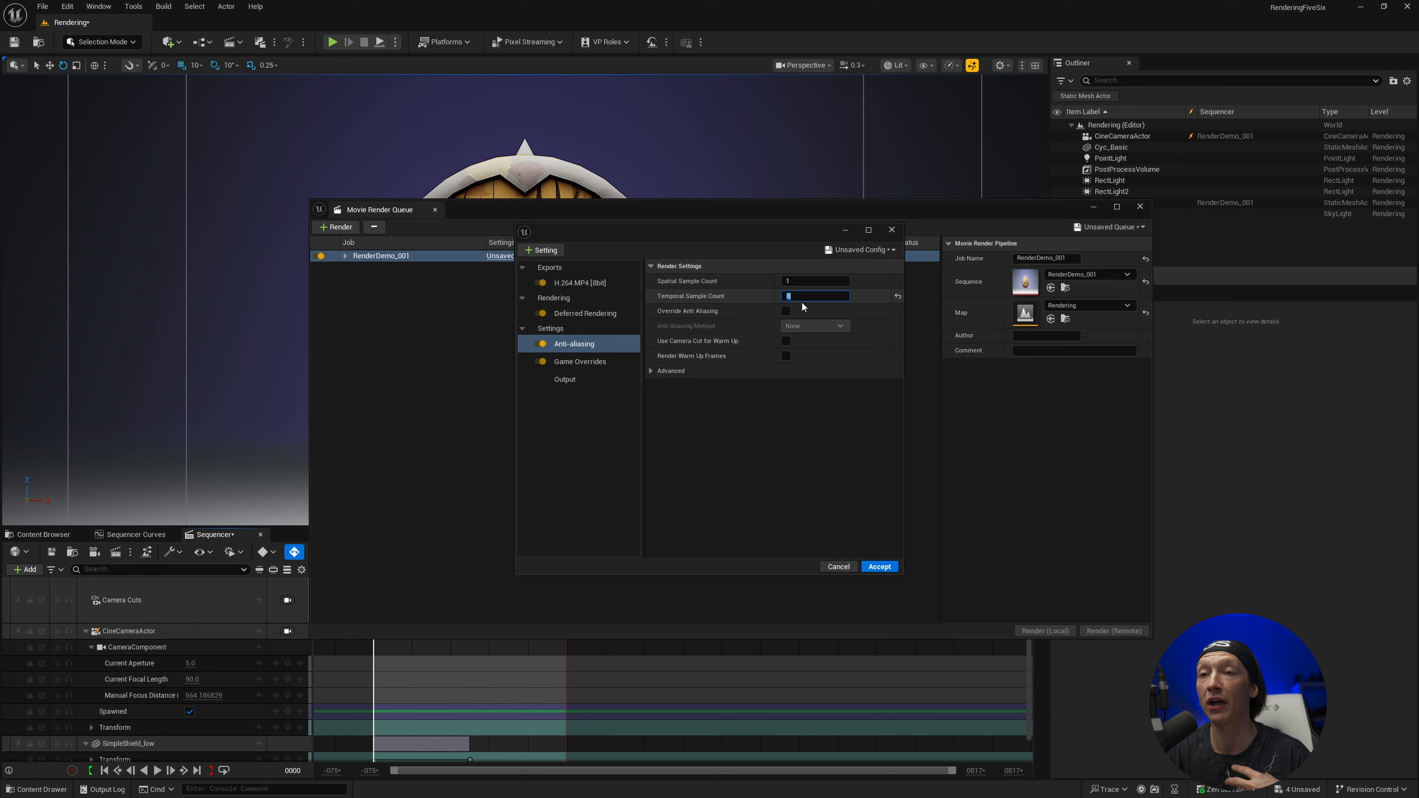
left_click(786, 310)
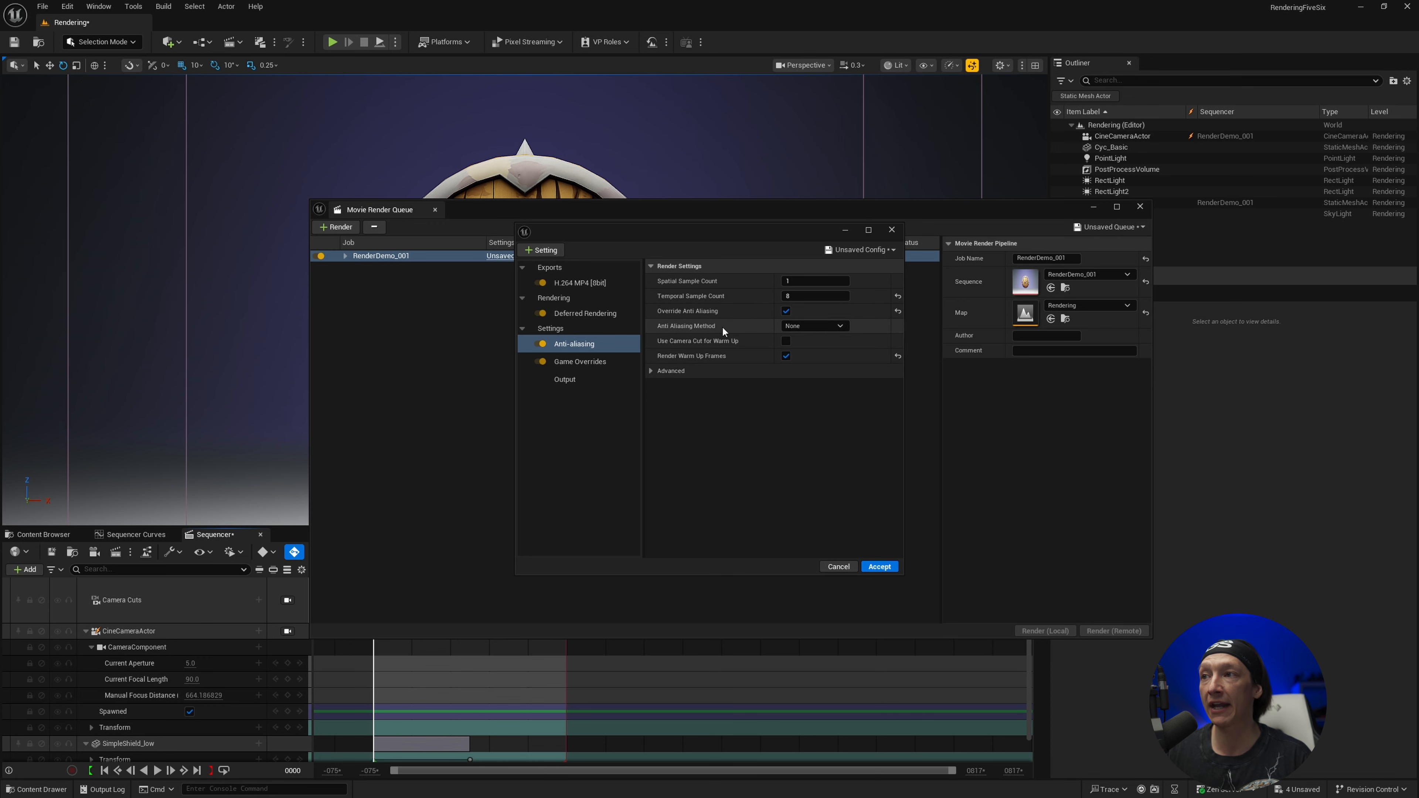
In the advanced anti-aliasing settings, set both the Render Warm Up Count and the Engine Warm Up Count to 48
left_click(651, 368)
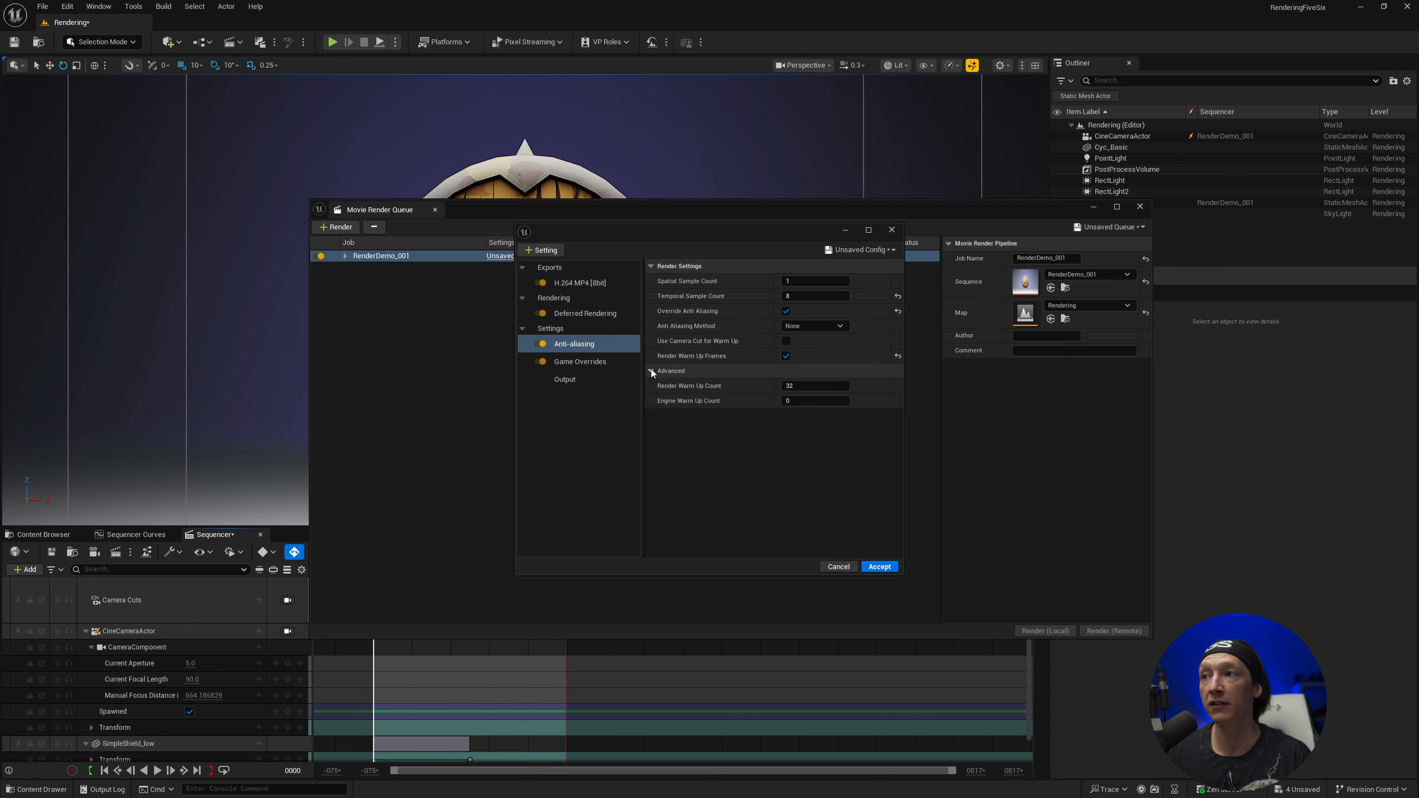
left_click(811, 385)
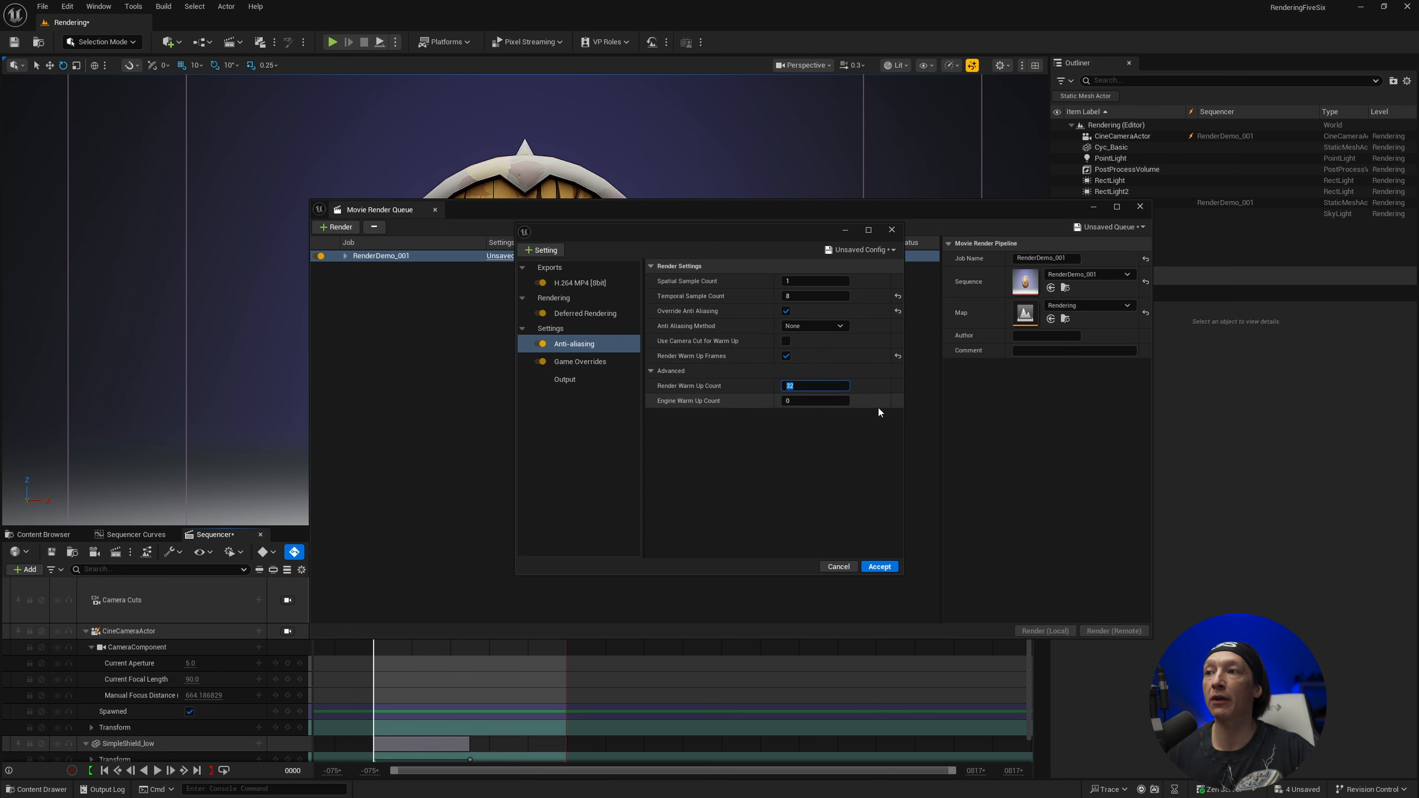
type("48")
key("Return")
left_click(830, 400)
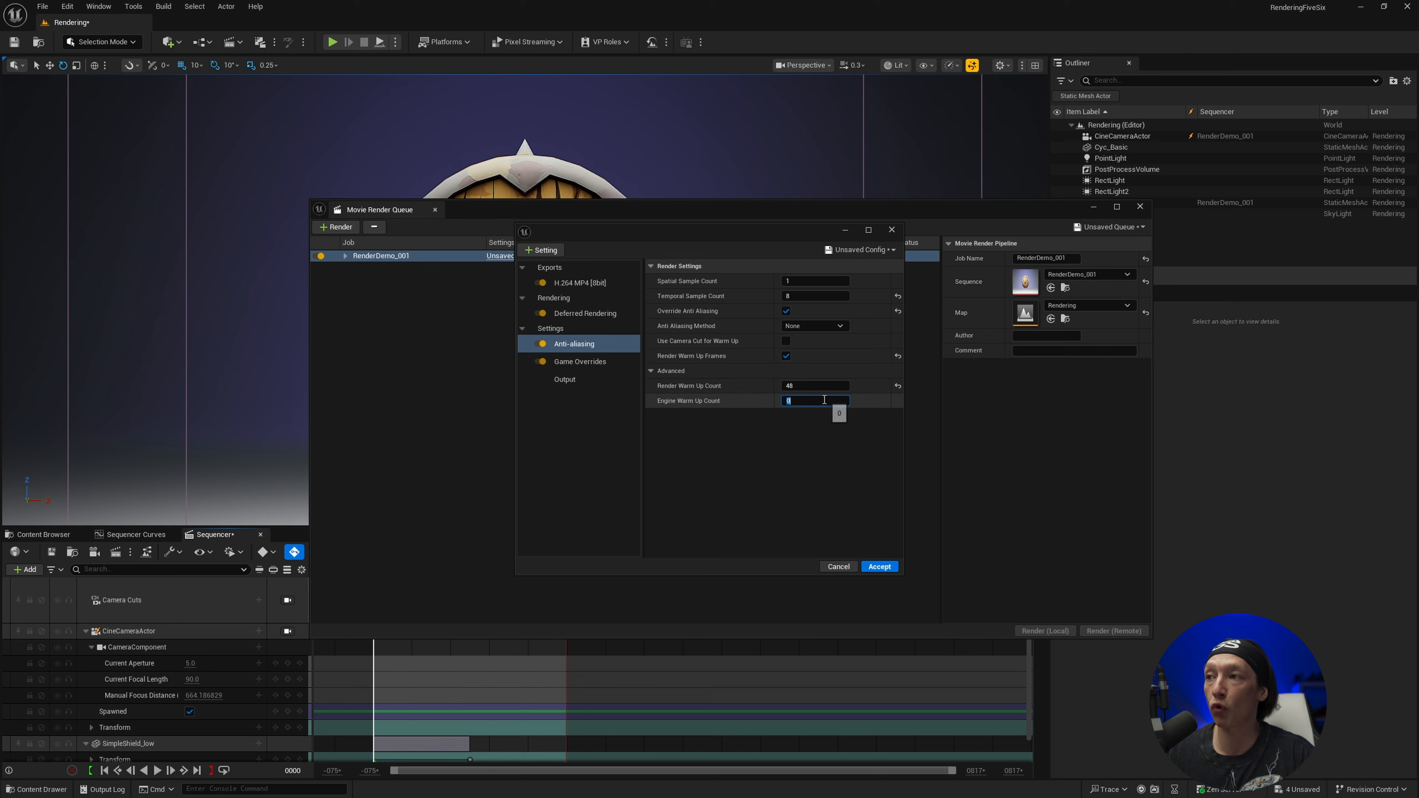
type("48")
key("Return")
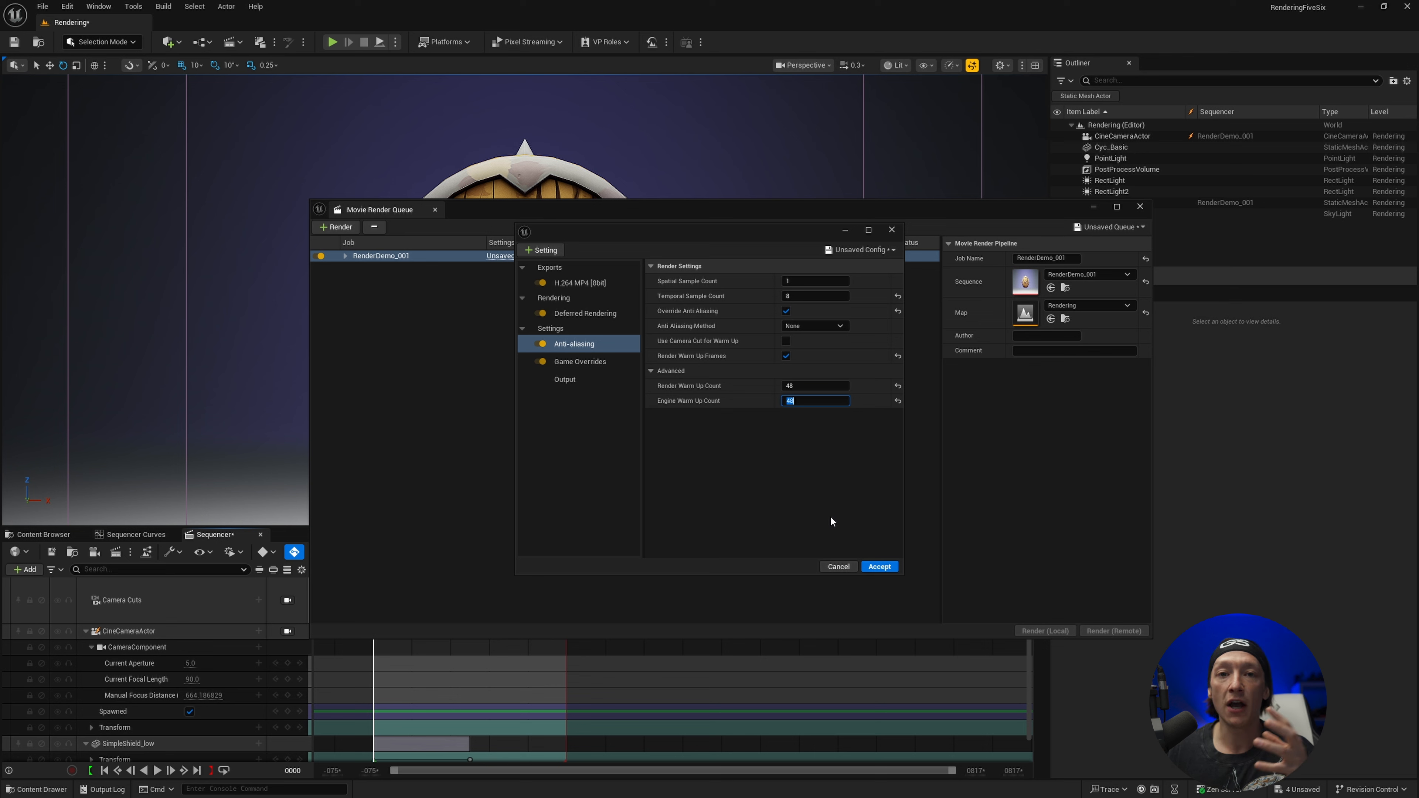
Accept the edited render config and render the RenderDemo_001 job locally
left_click(890, 570)
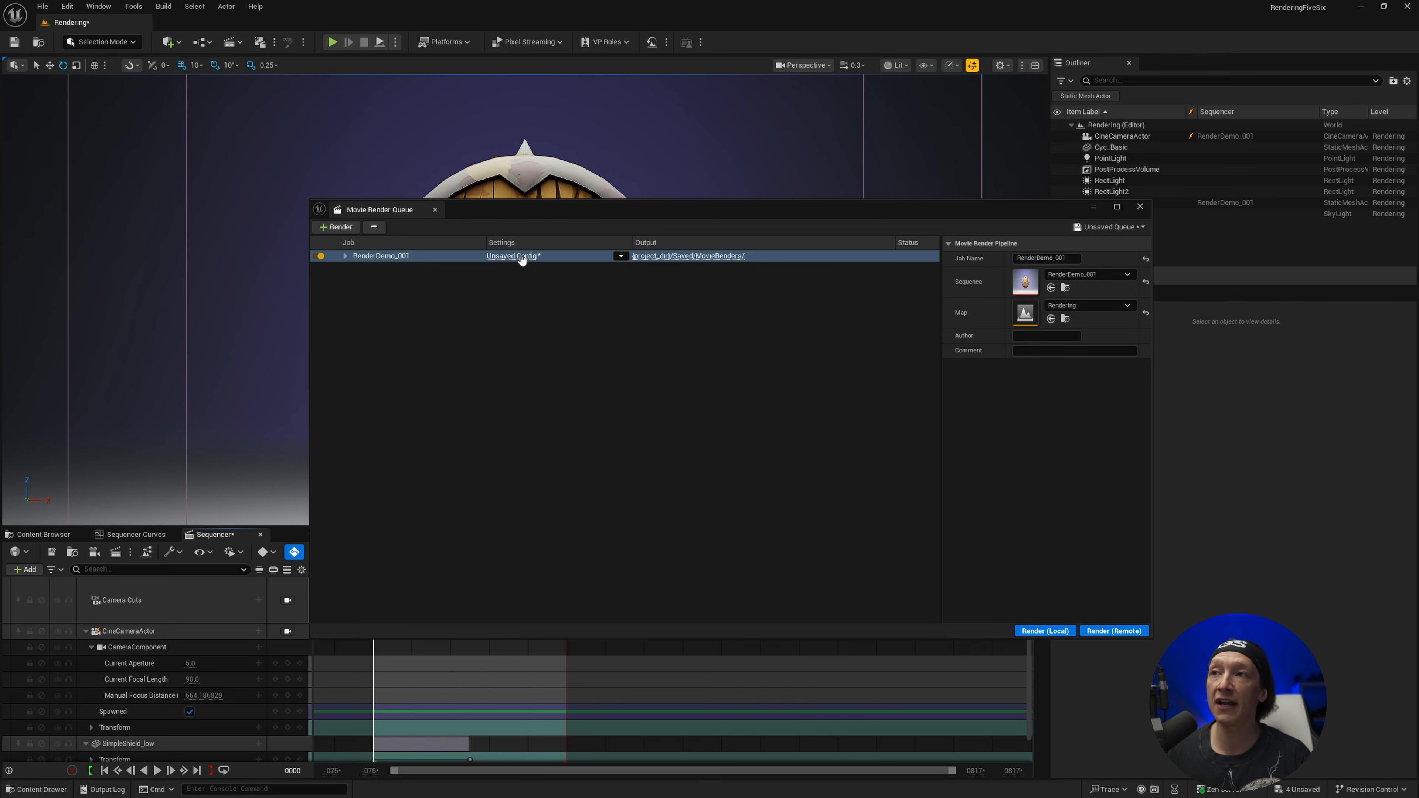
left_click(1045, 631)
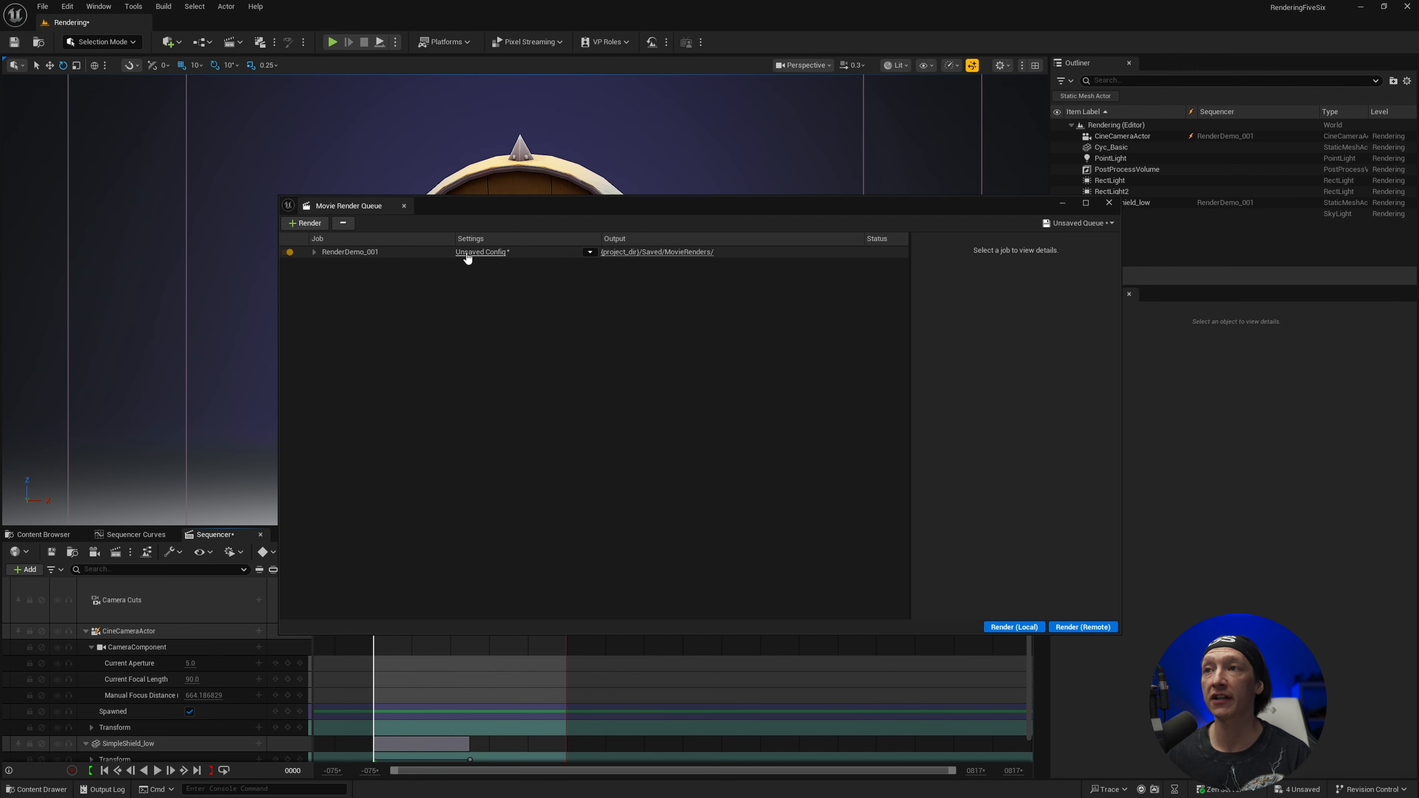
In the RenderDemo_001 job's config, replace the .jpg Sequence [8bit] export with a .png Sequence [8bit] export
left_click(480, 252)
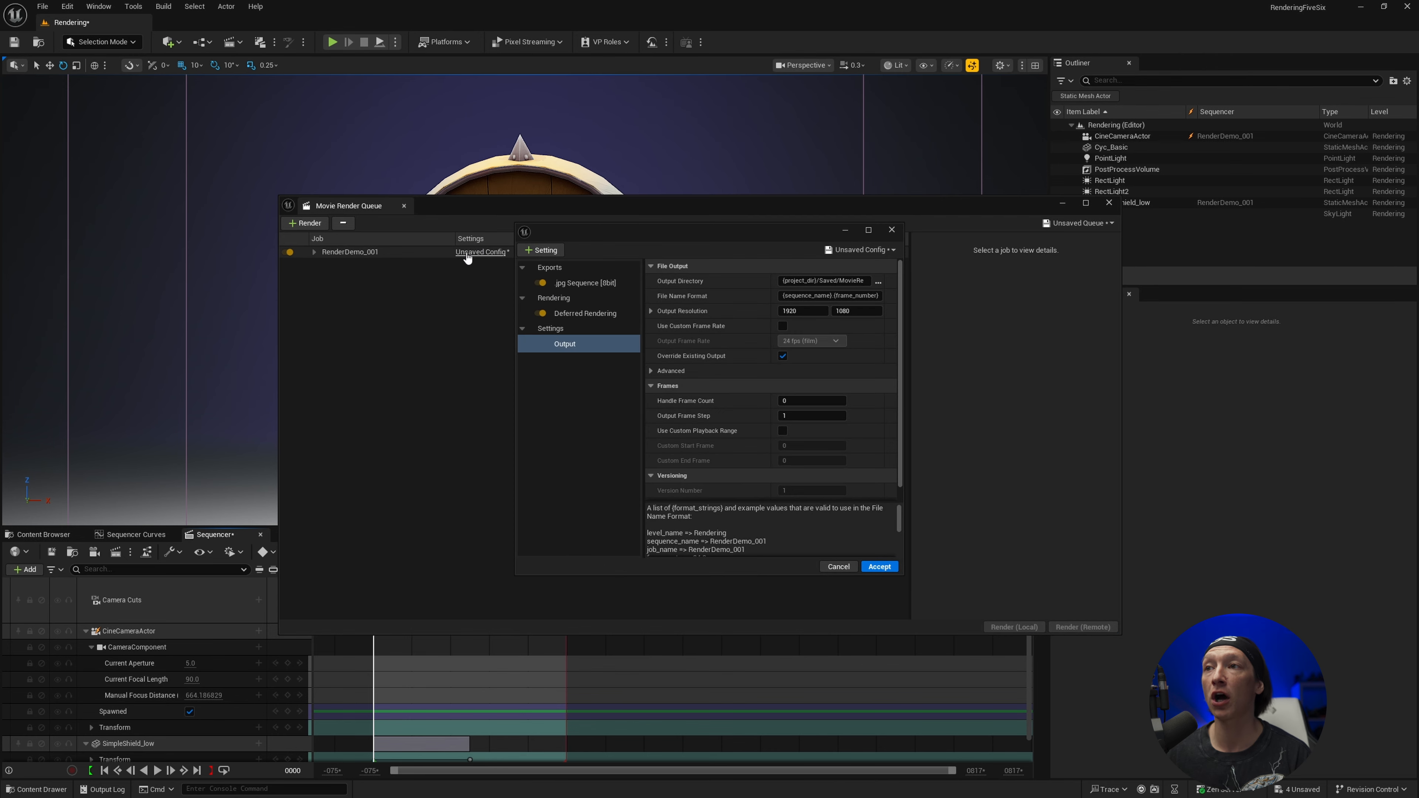
left_click(571, 284)
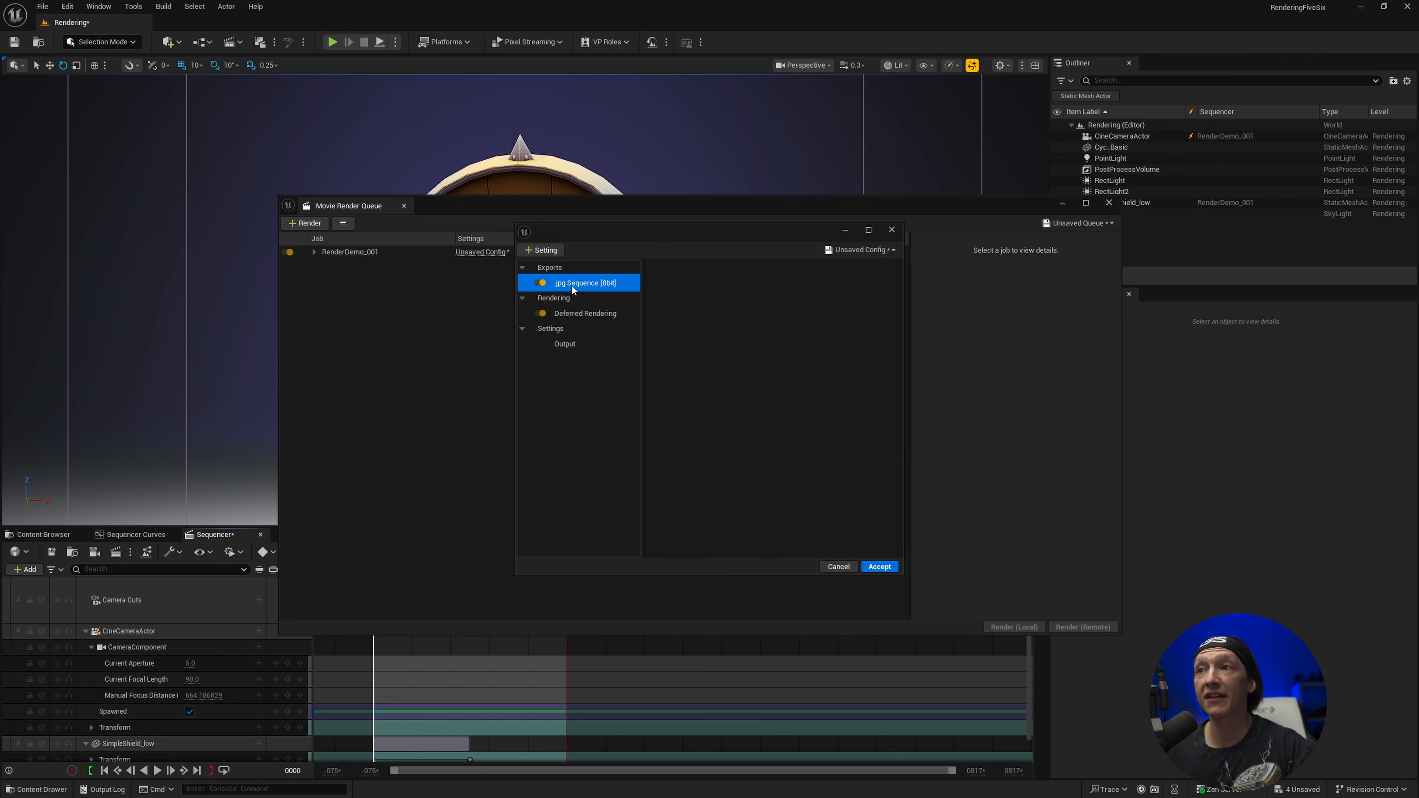
key("Delete")
left_click(553, 252)
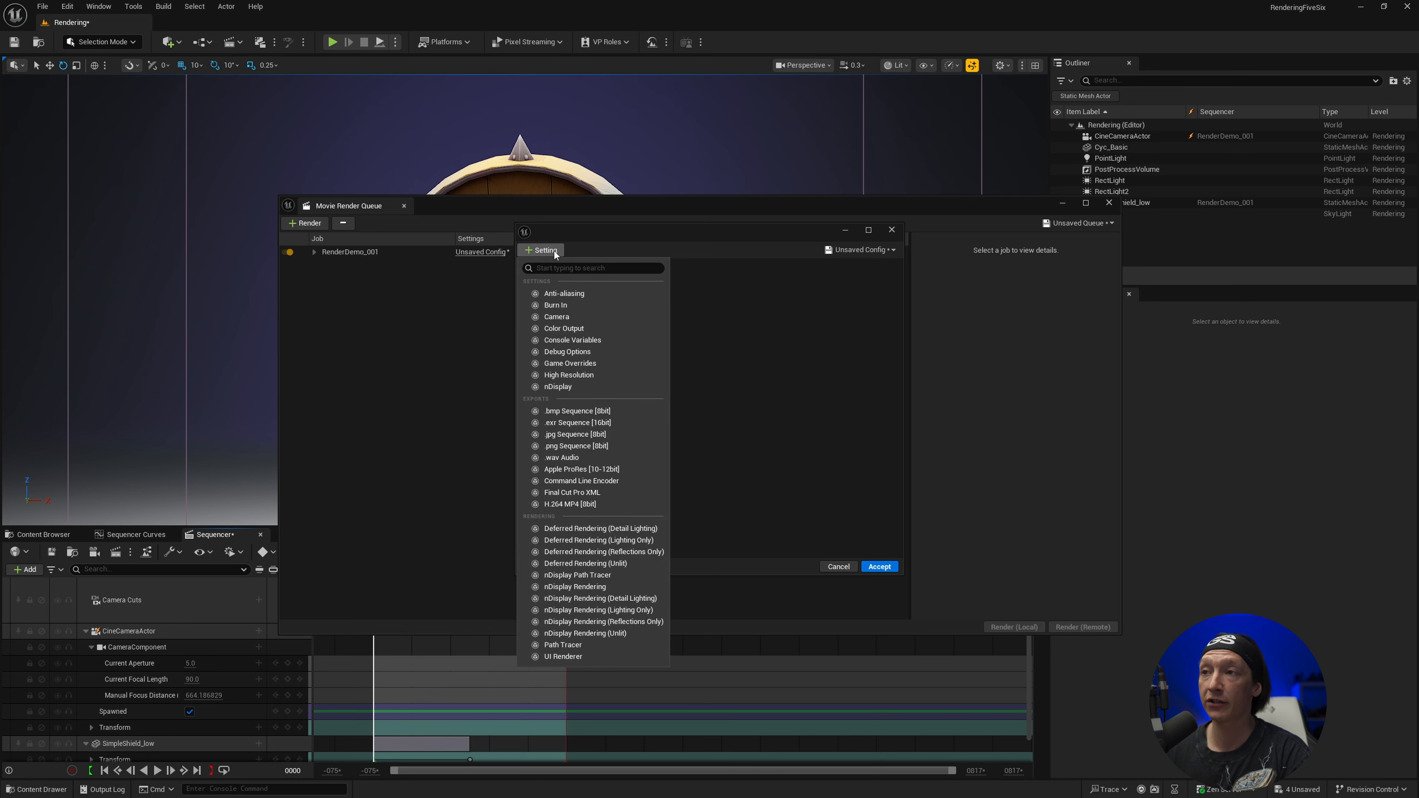
left_click(578, 446)
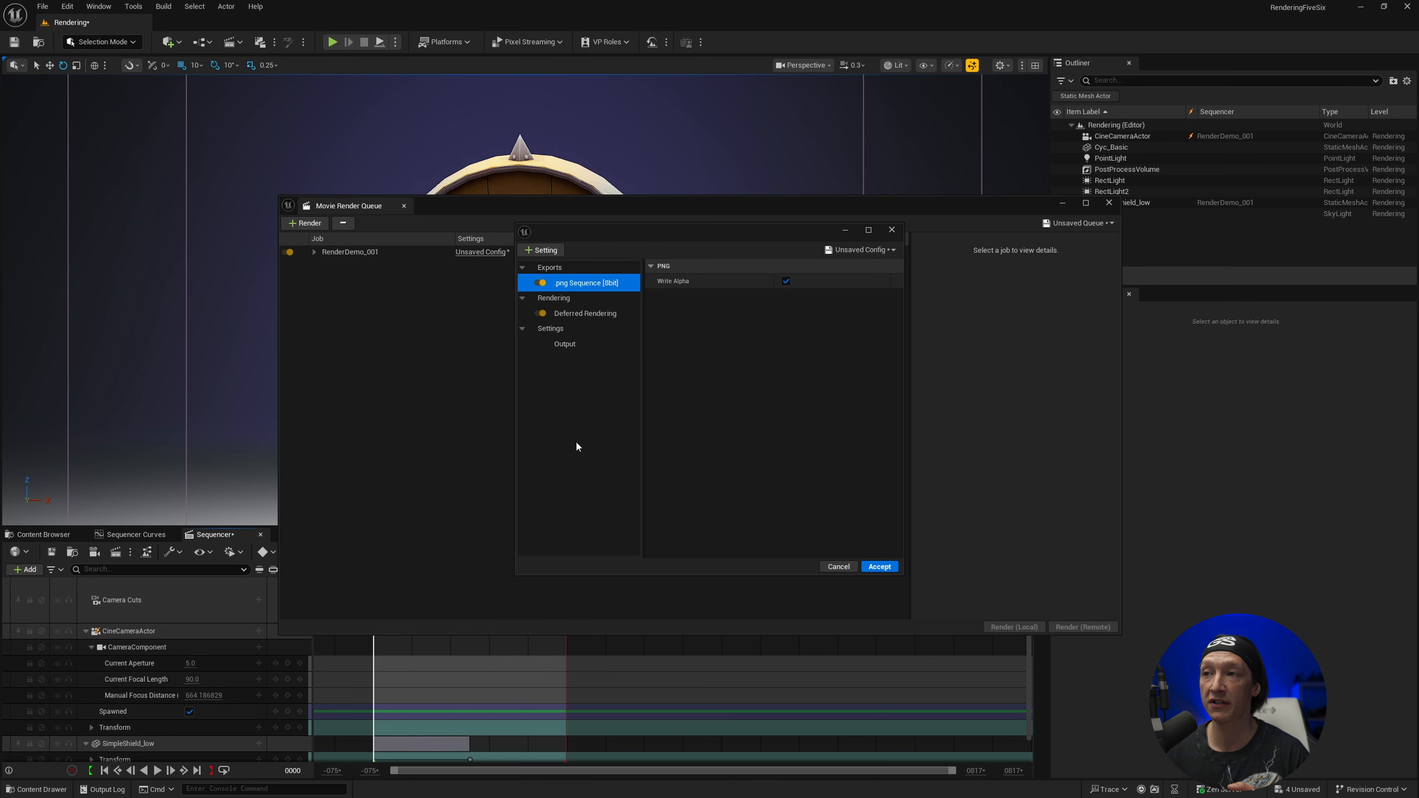
Add Anti-aliasing with Temporal Sample Count 8, Override Anti Aliasing and Render Warm Up Frames enabled, and Render and Engine Warm Up Counts of 48
left_click(545, 249)
left_click(563, 293)
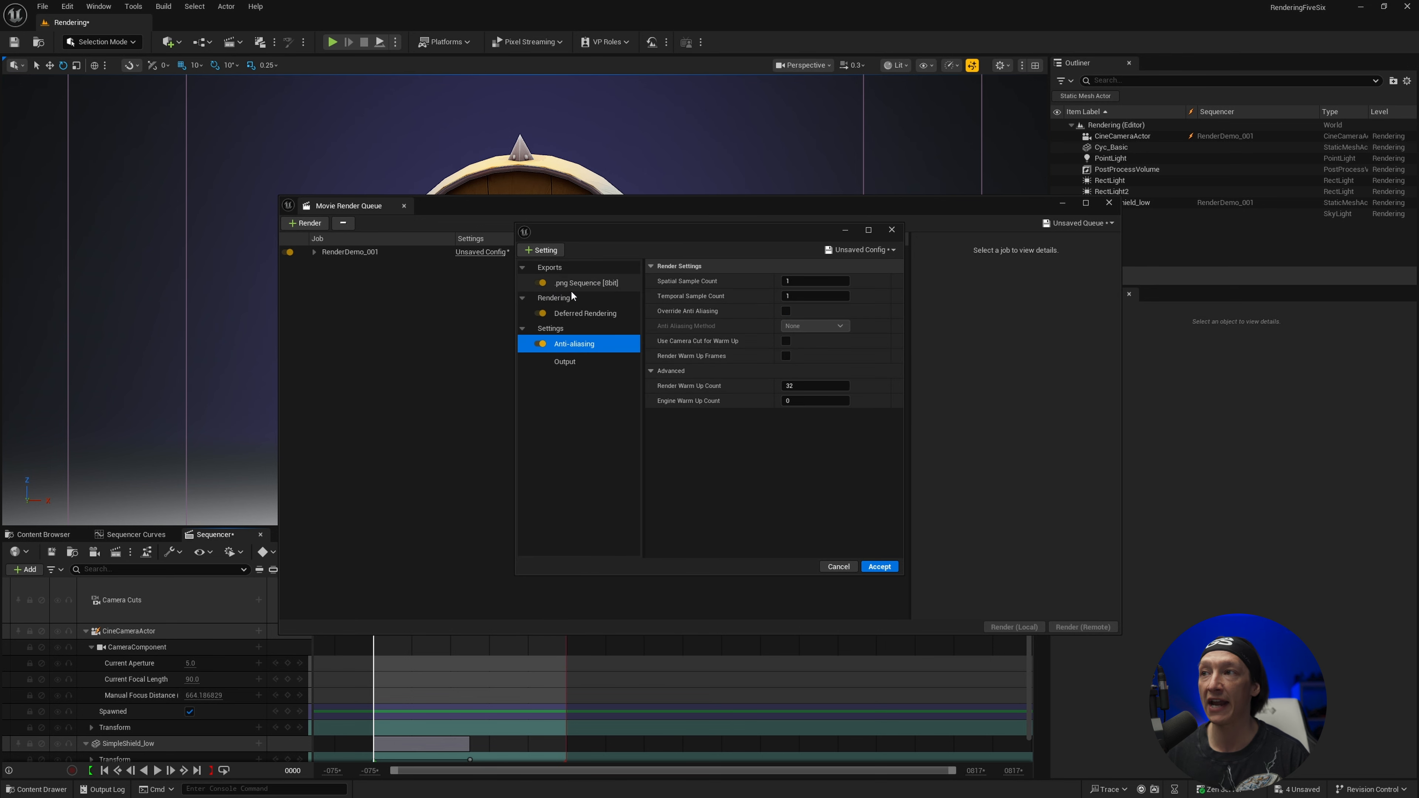
left_click(808, 297)
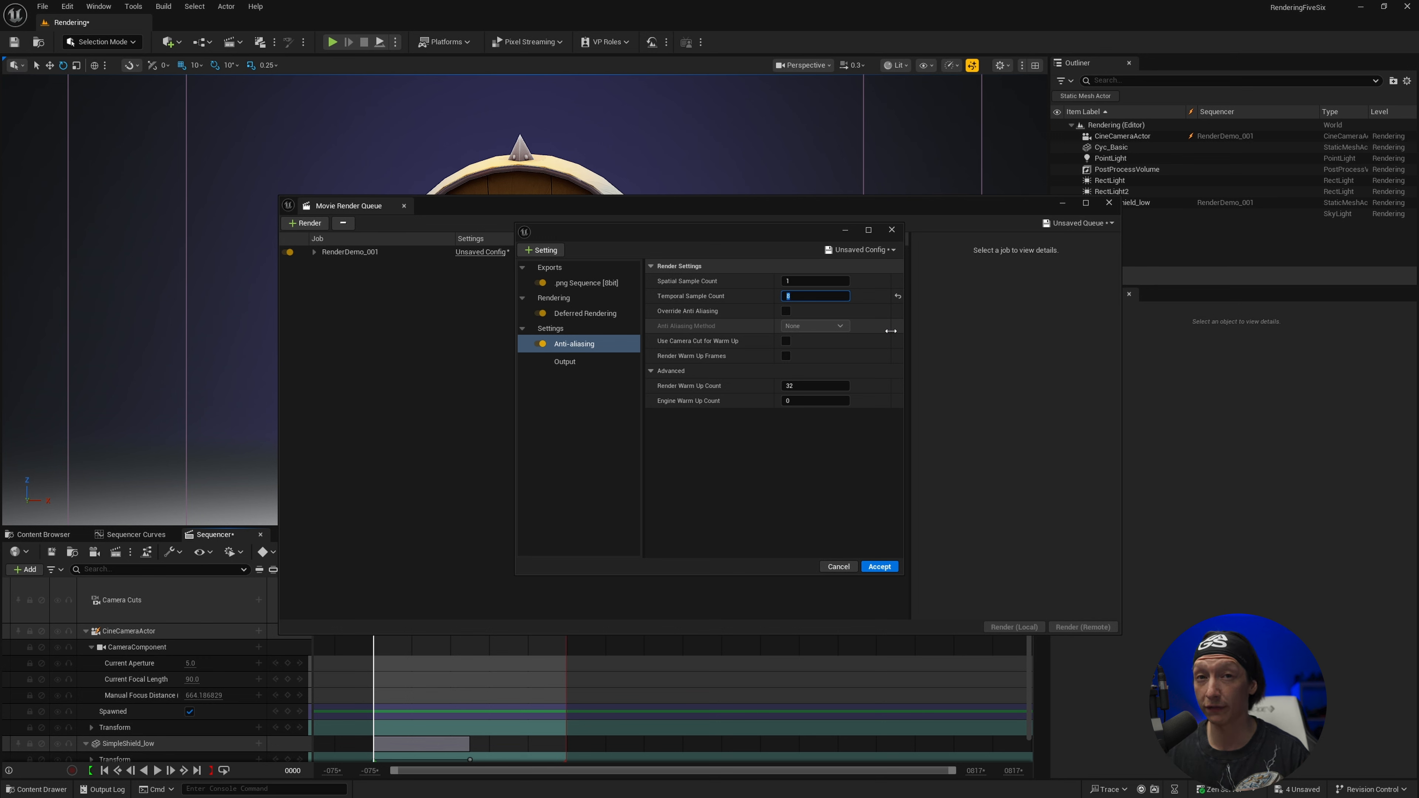
left_click(786, 310)
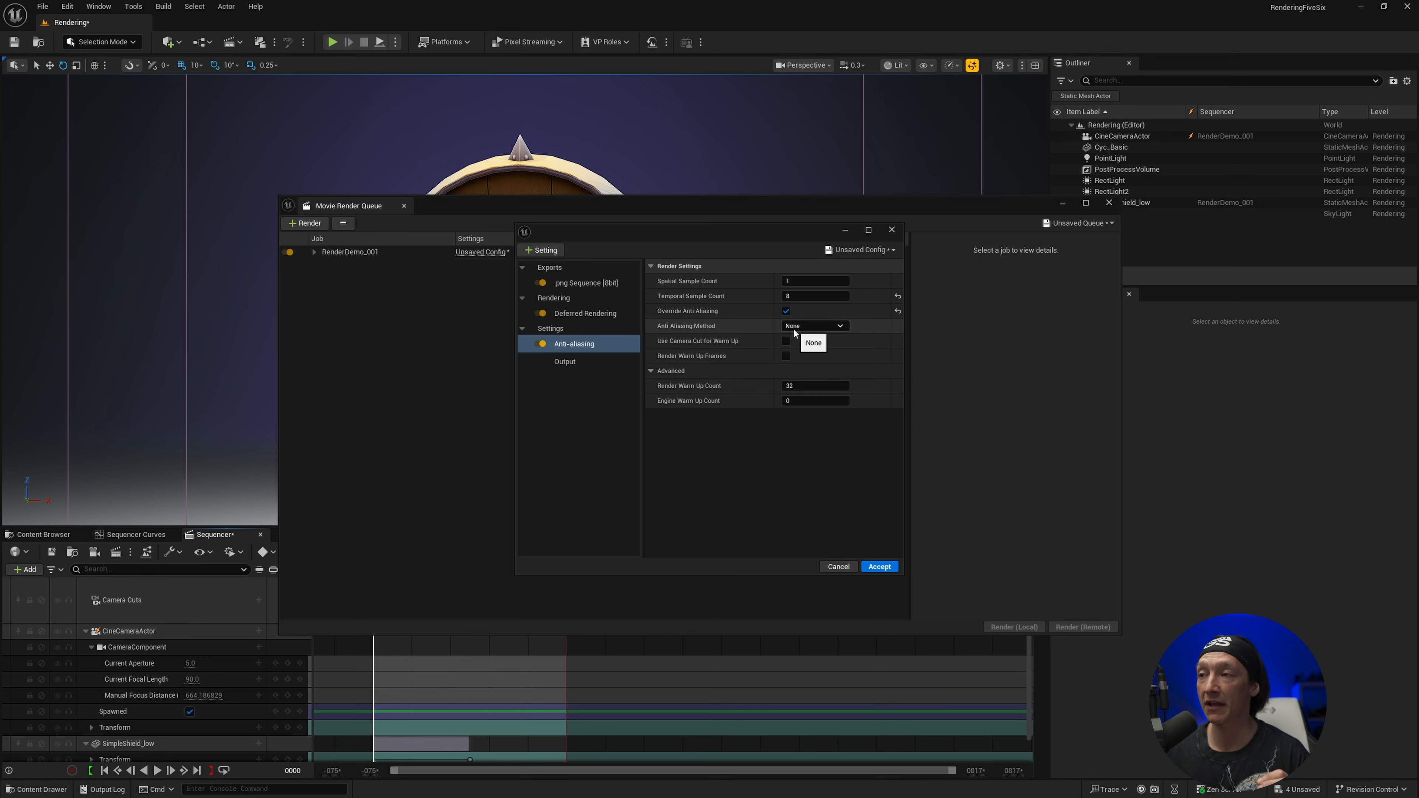
left_click(786, 356)
left_click(809, 385)
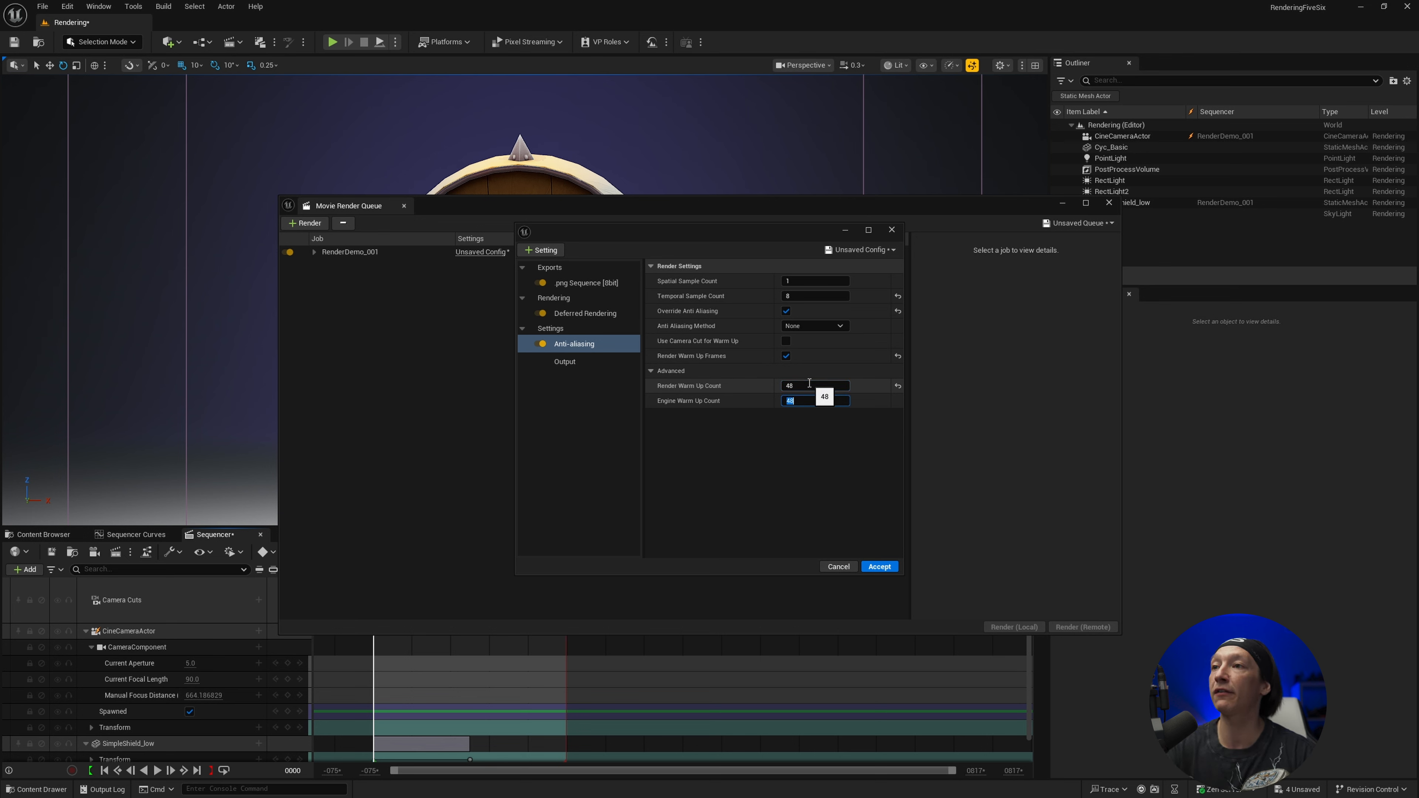
Add the Game Overrides setting to the render config and accept the config changes
left_click(540, 250)
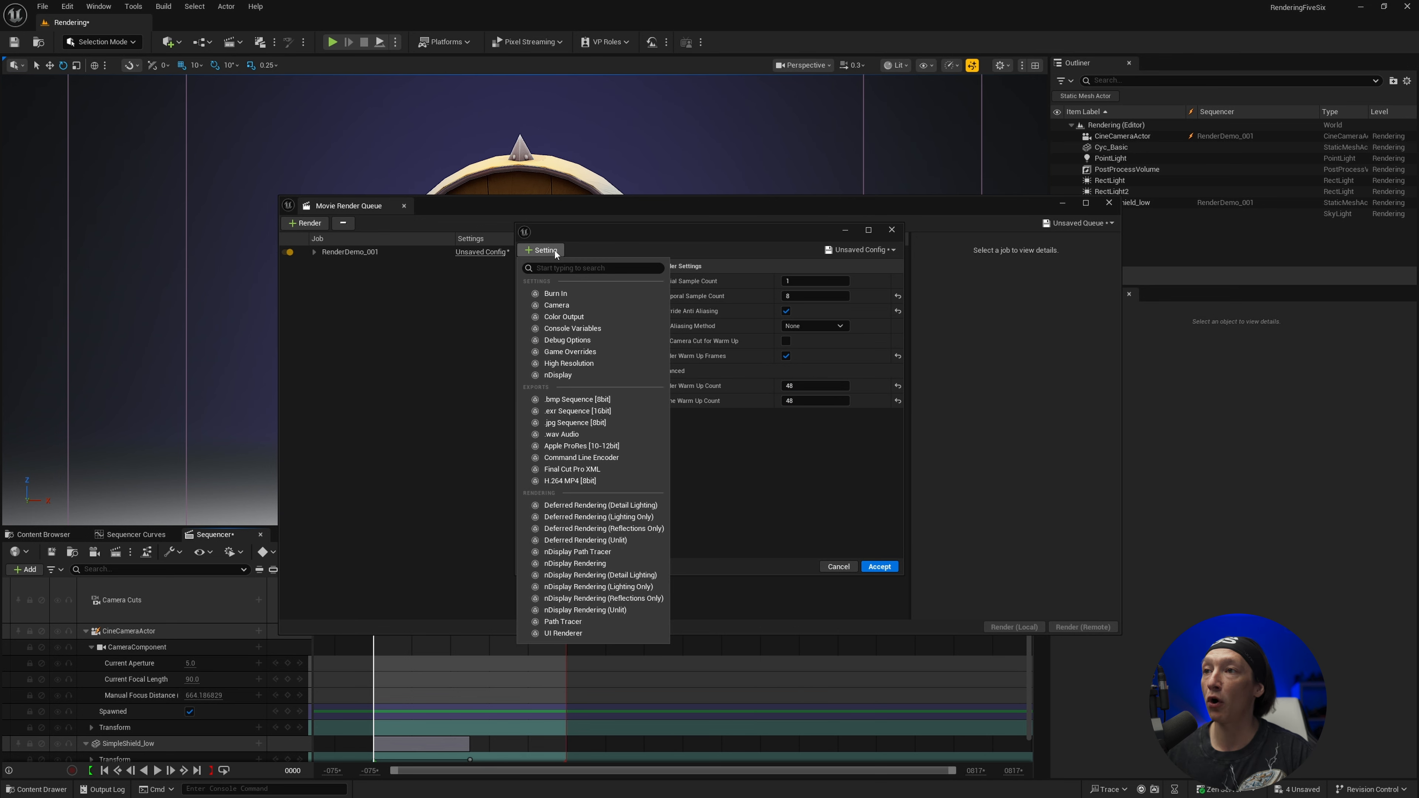
left_click(552, 352)
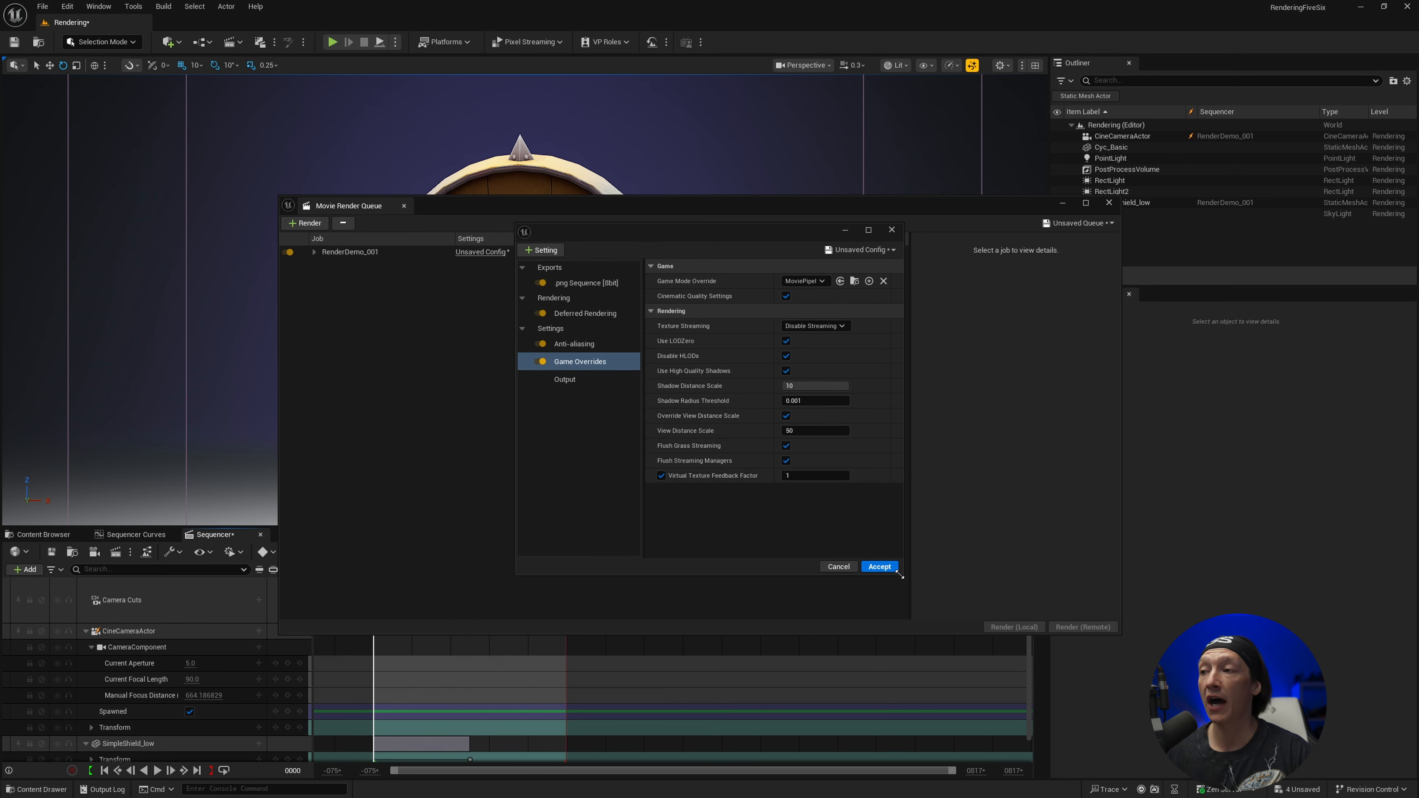
left_click(880, 567)
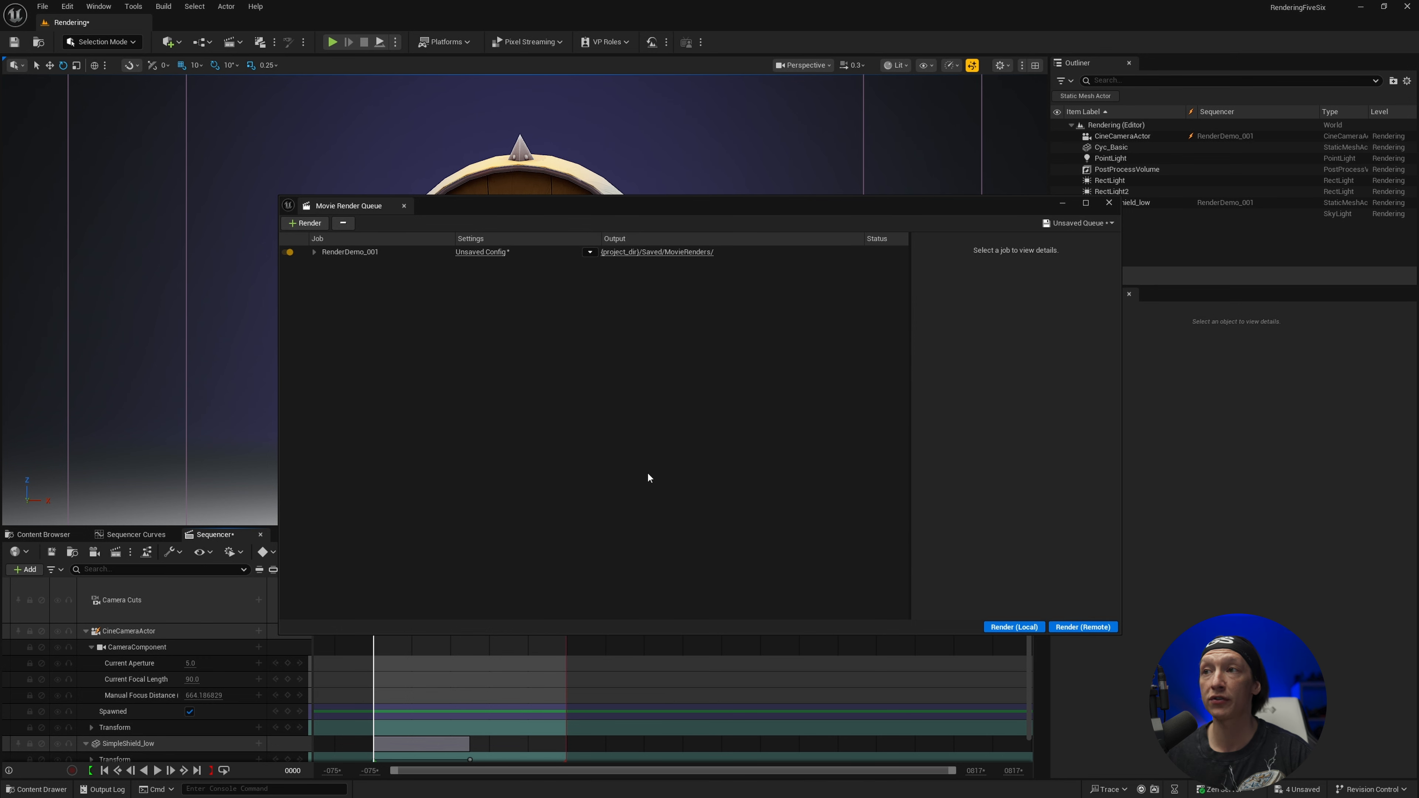
Save the RenderDemo_001 job's config as a preset named myrendersettings in the Content folder
left_click(503, 254)
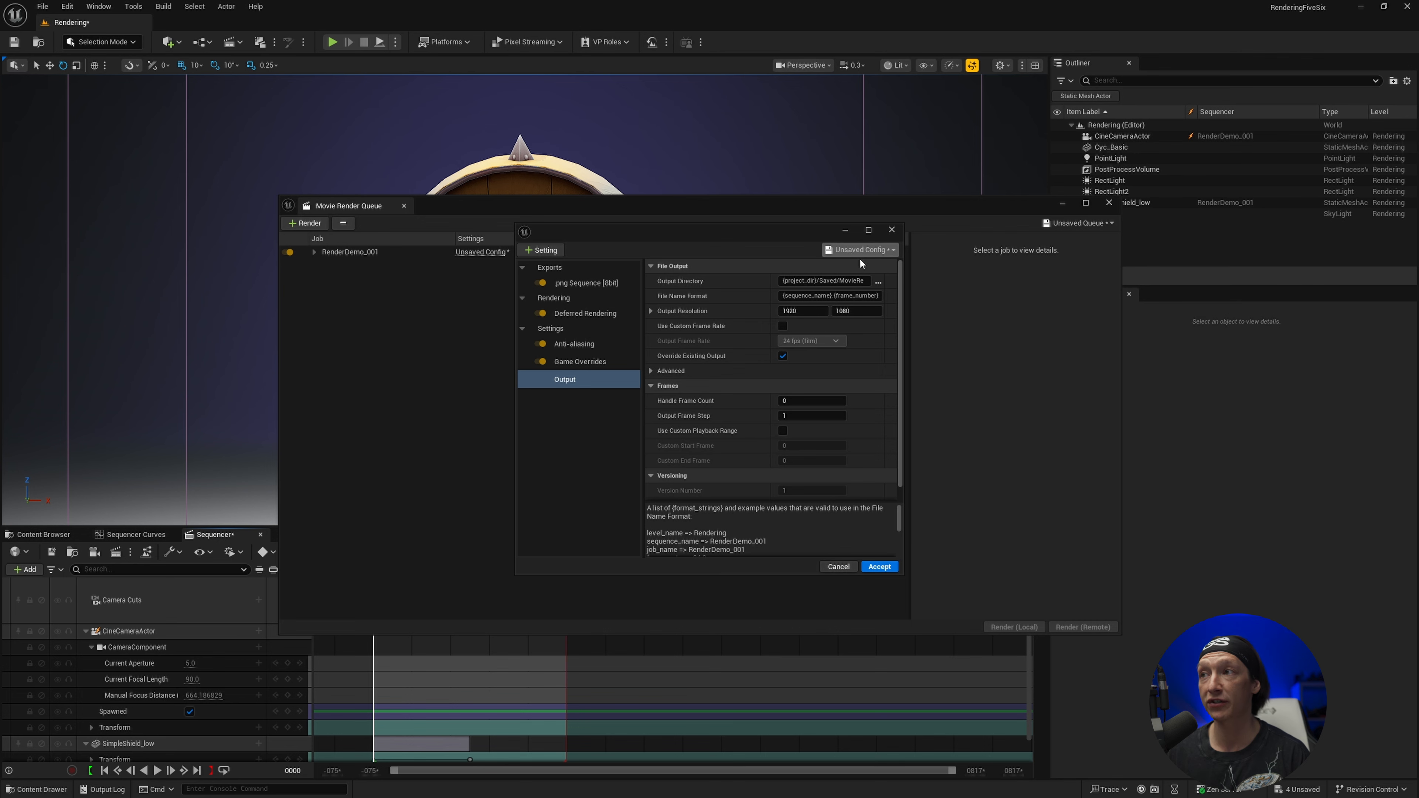
left_click(835, 250)
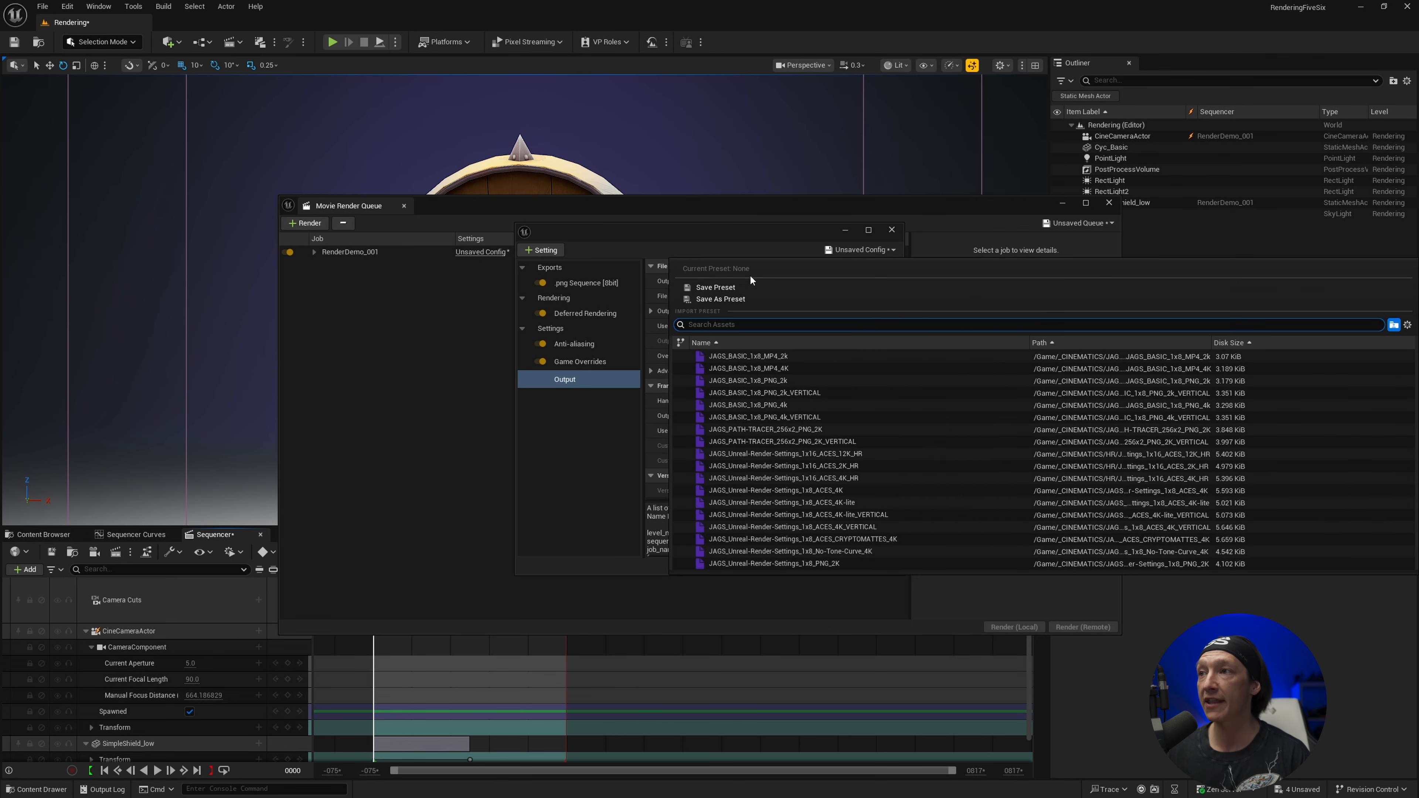
left_click(724, 289)
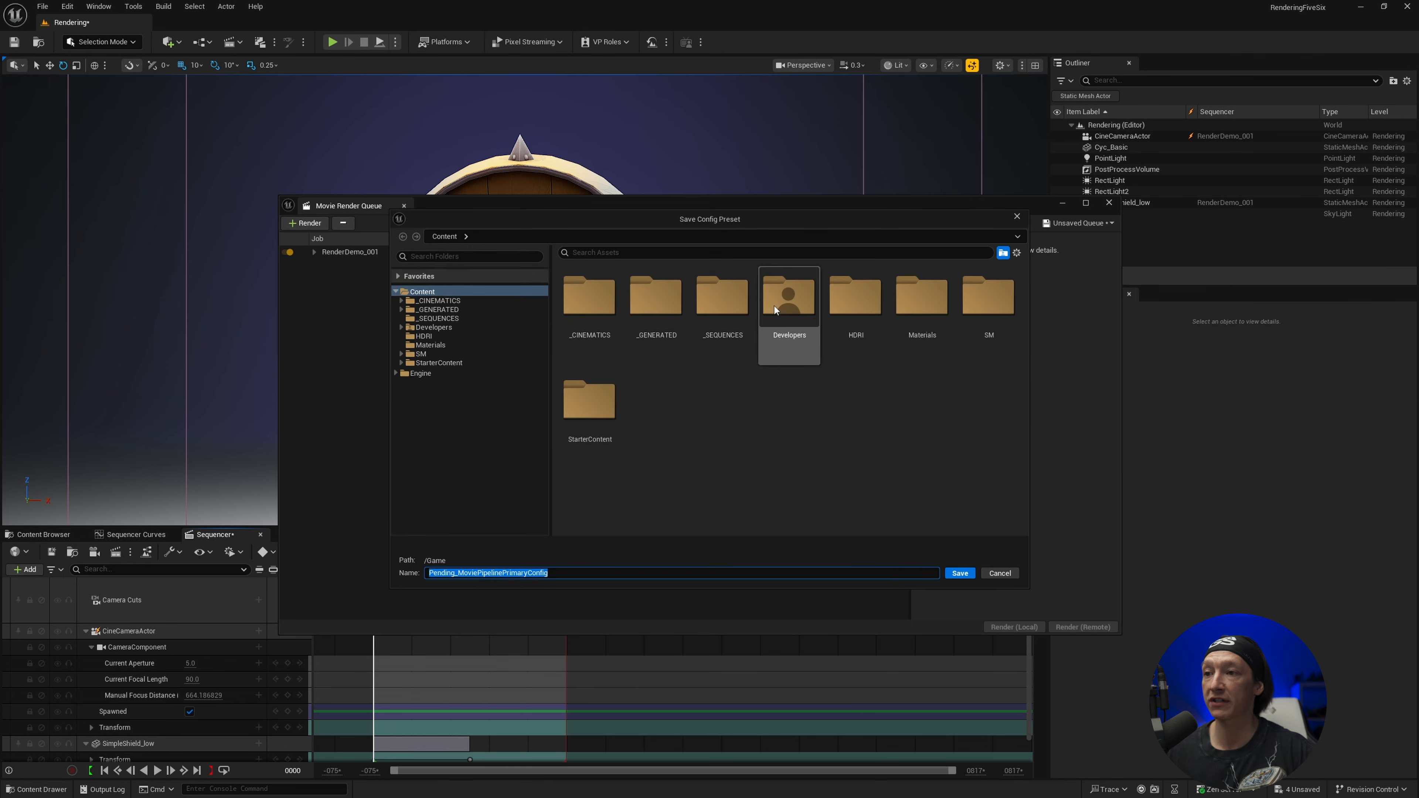
type("myrenderse")
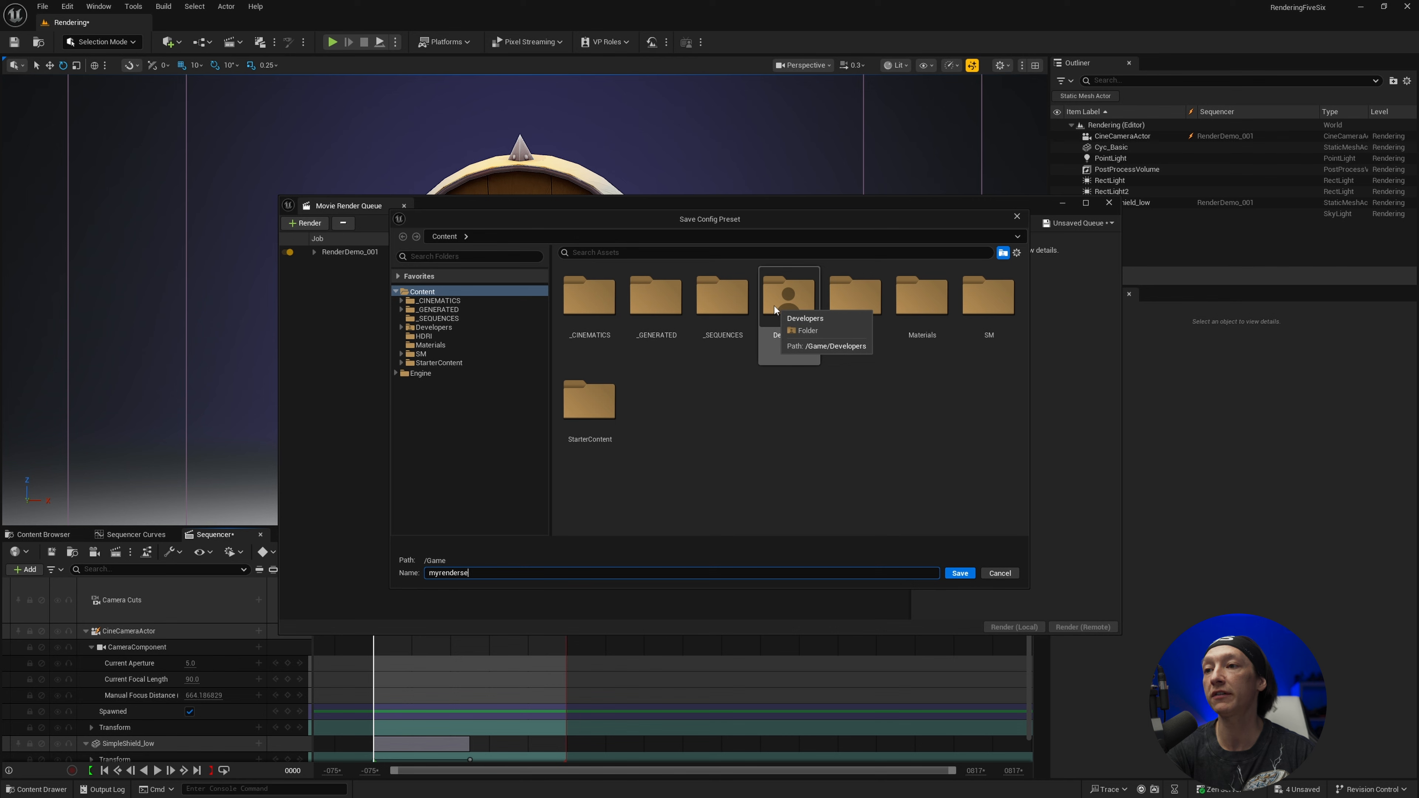
type("ttings")
key("Return")
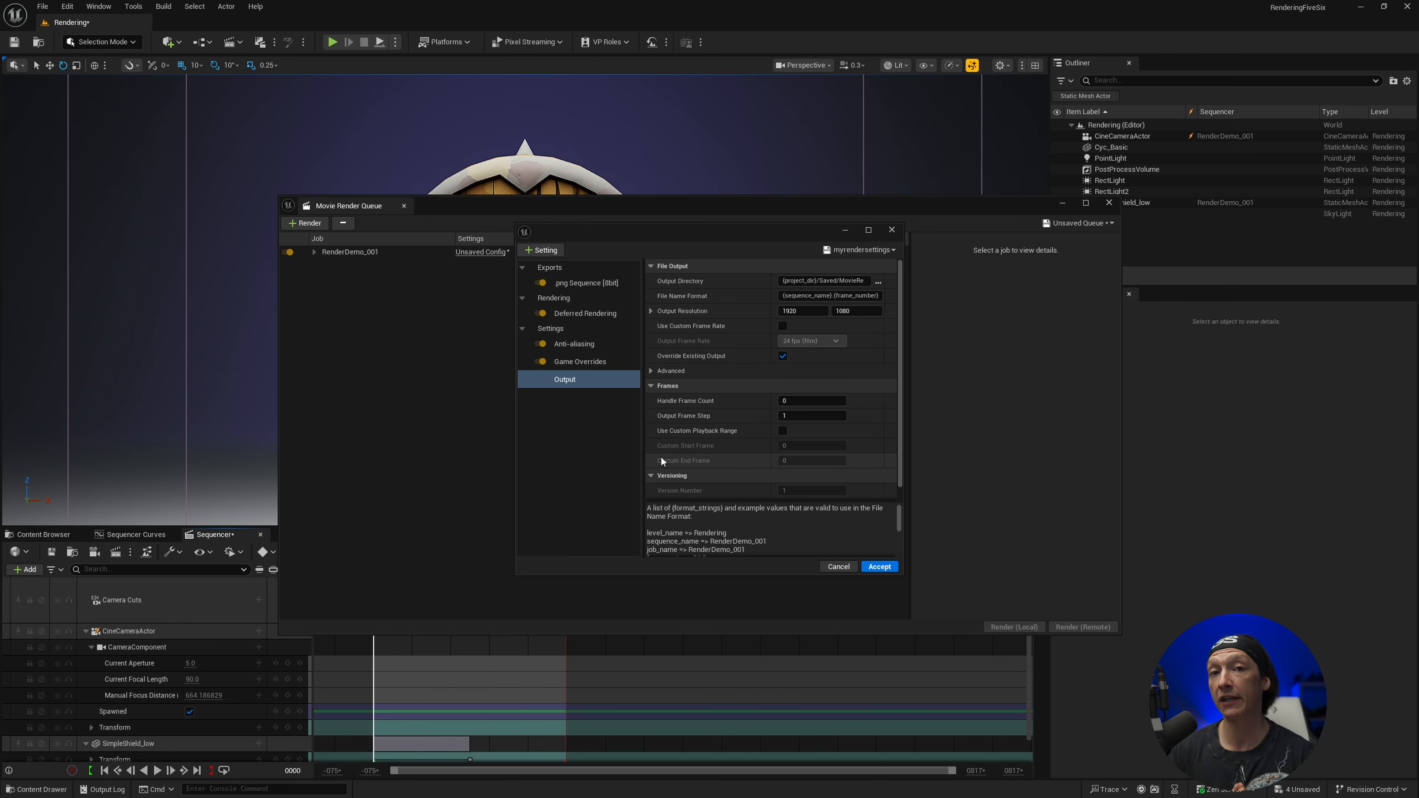
Set the config's Output Resolution to 3840 x 2160
left_click(794, 309)
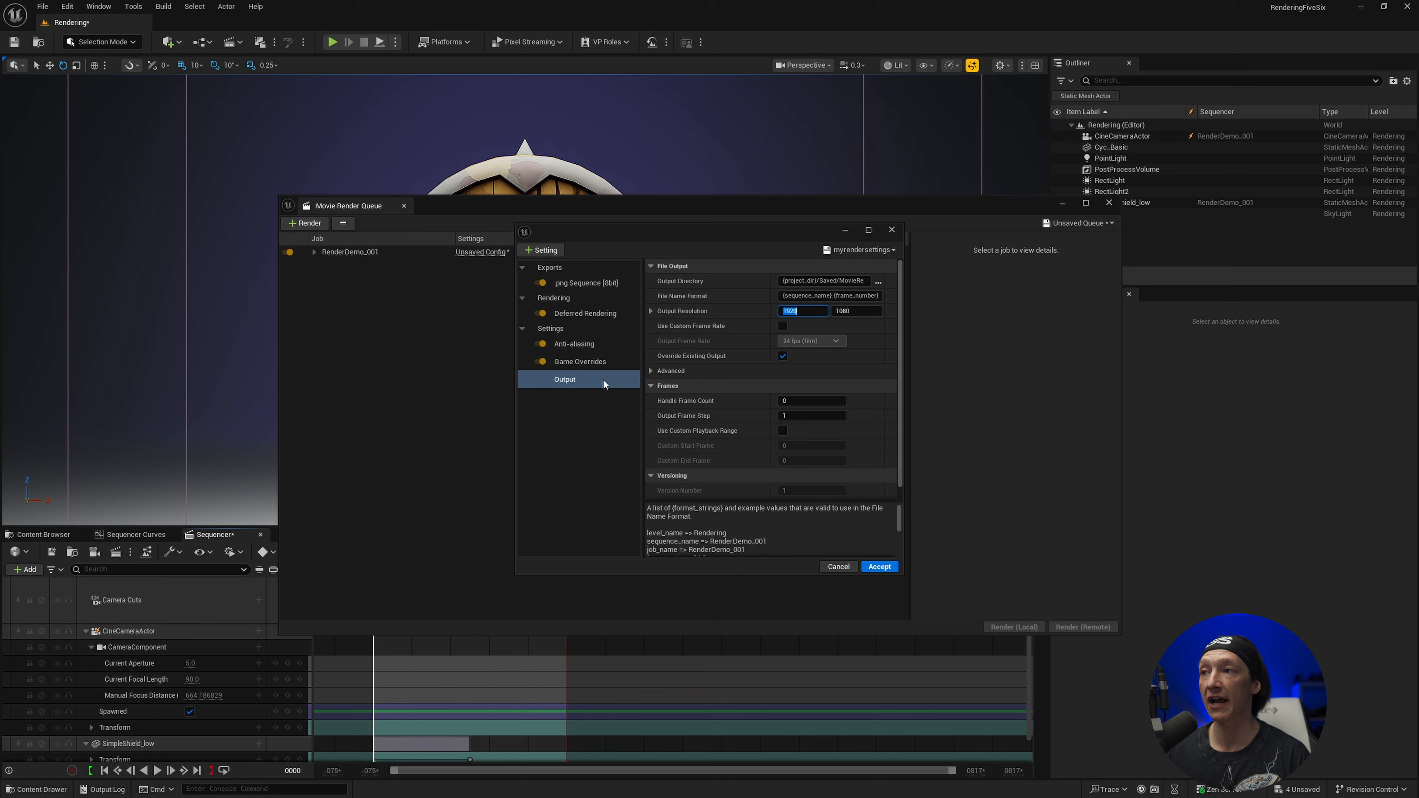
type("38")
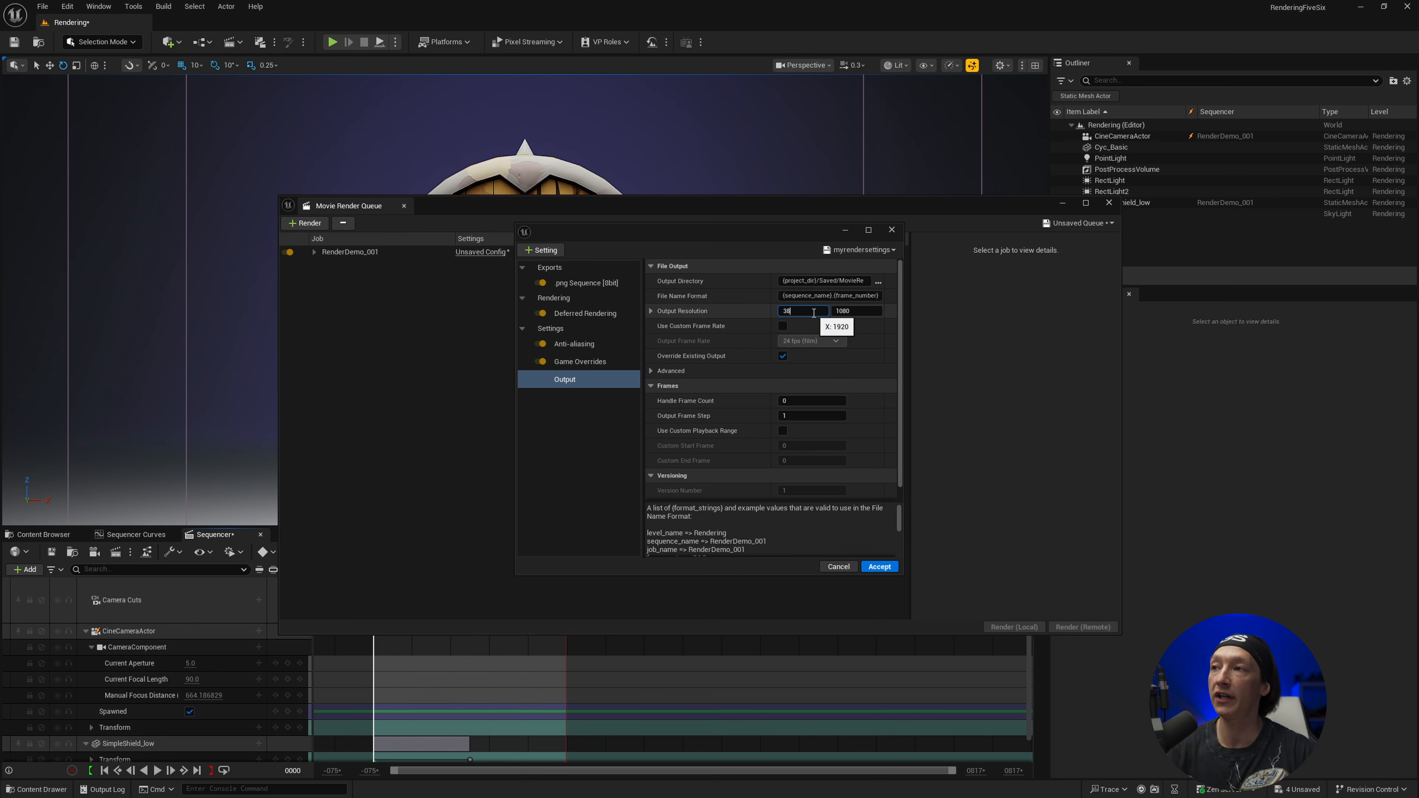
type("40")
key("Tab")
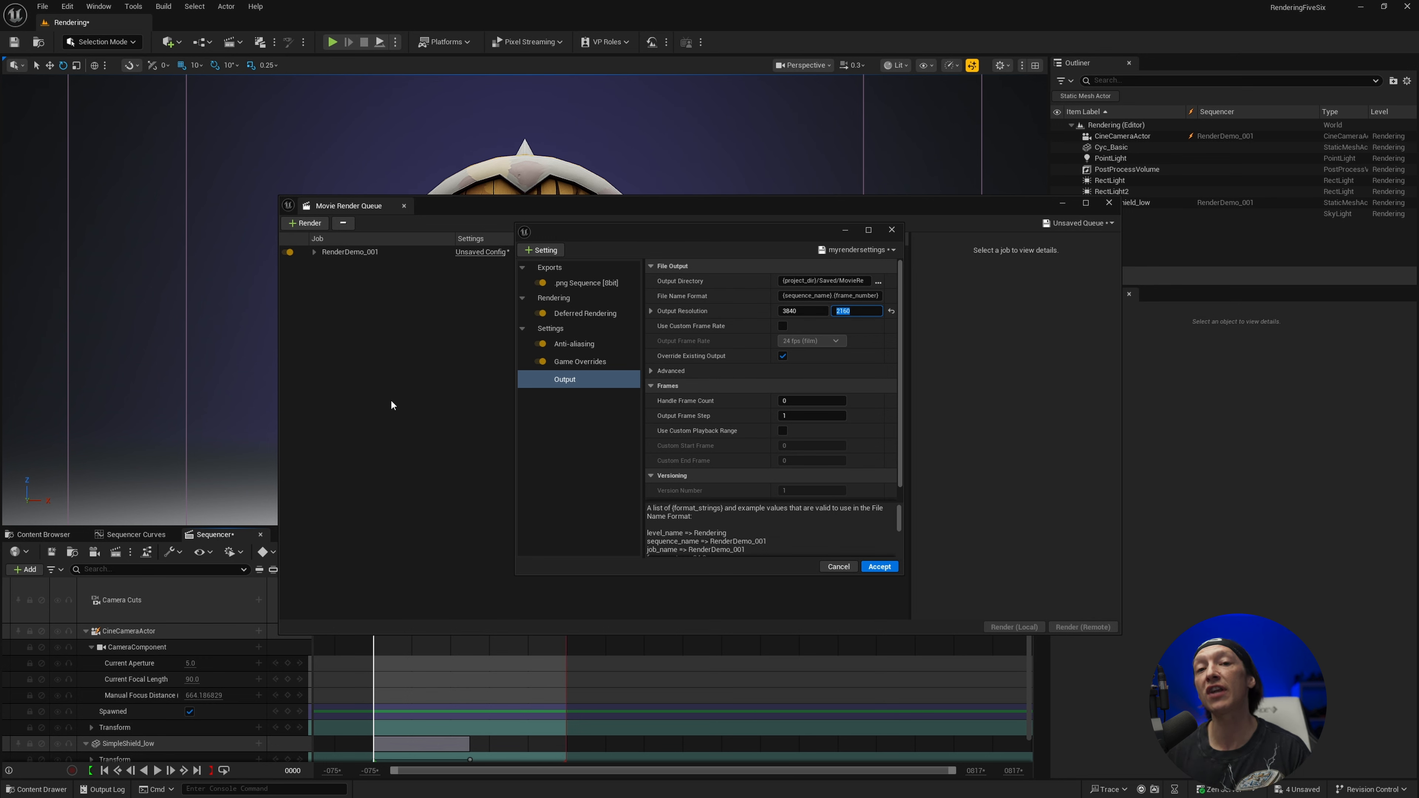
Set the Output Directory to a new folder named PNG_Demo_4K_1x8 inside Renders for Unreal 56
left_click(878, 281)
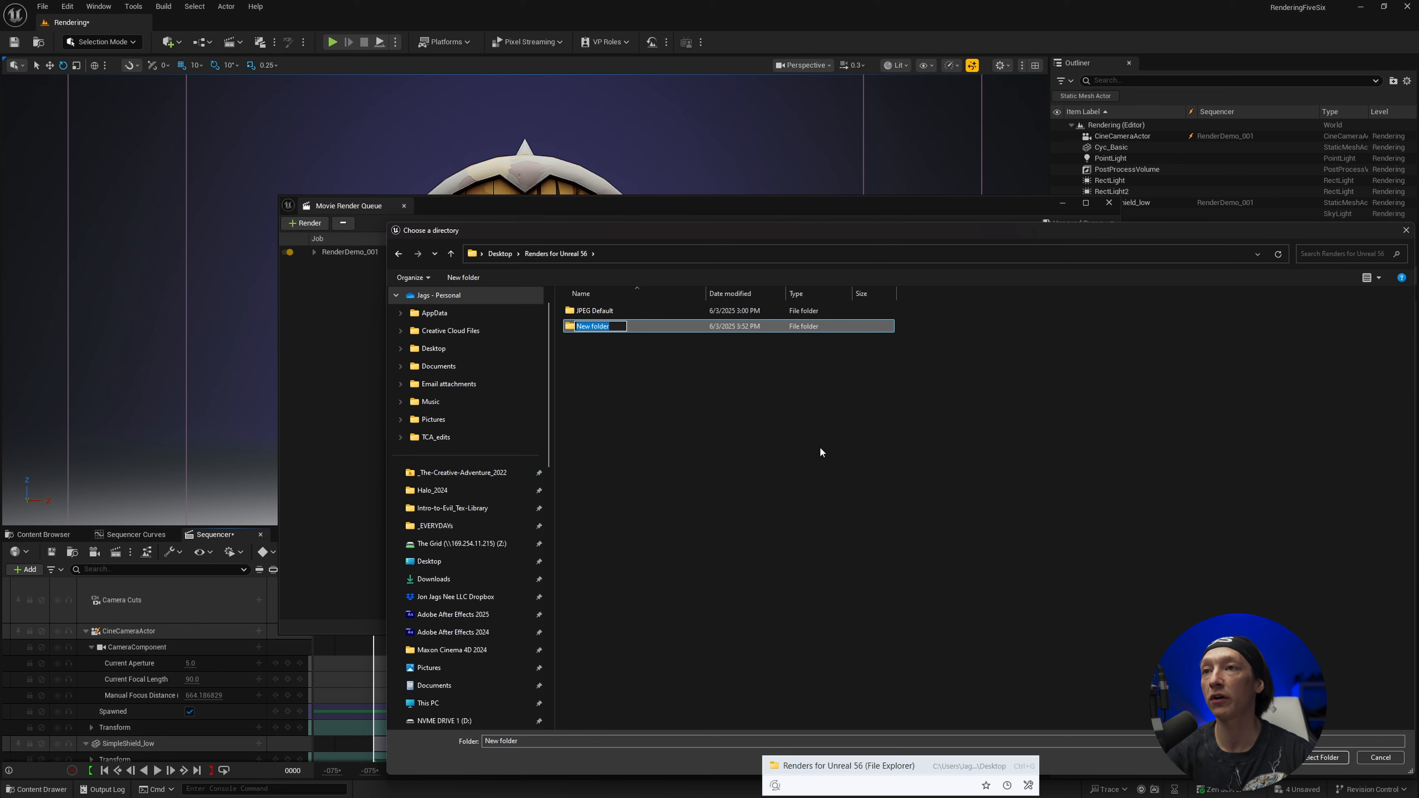
type("PNG_Demo_")
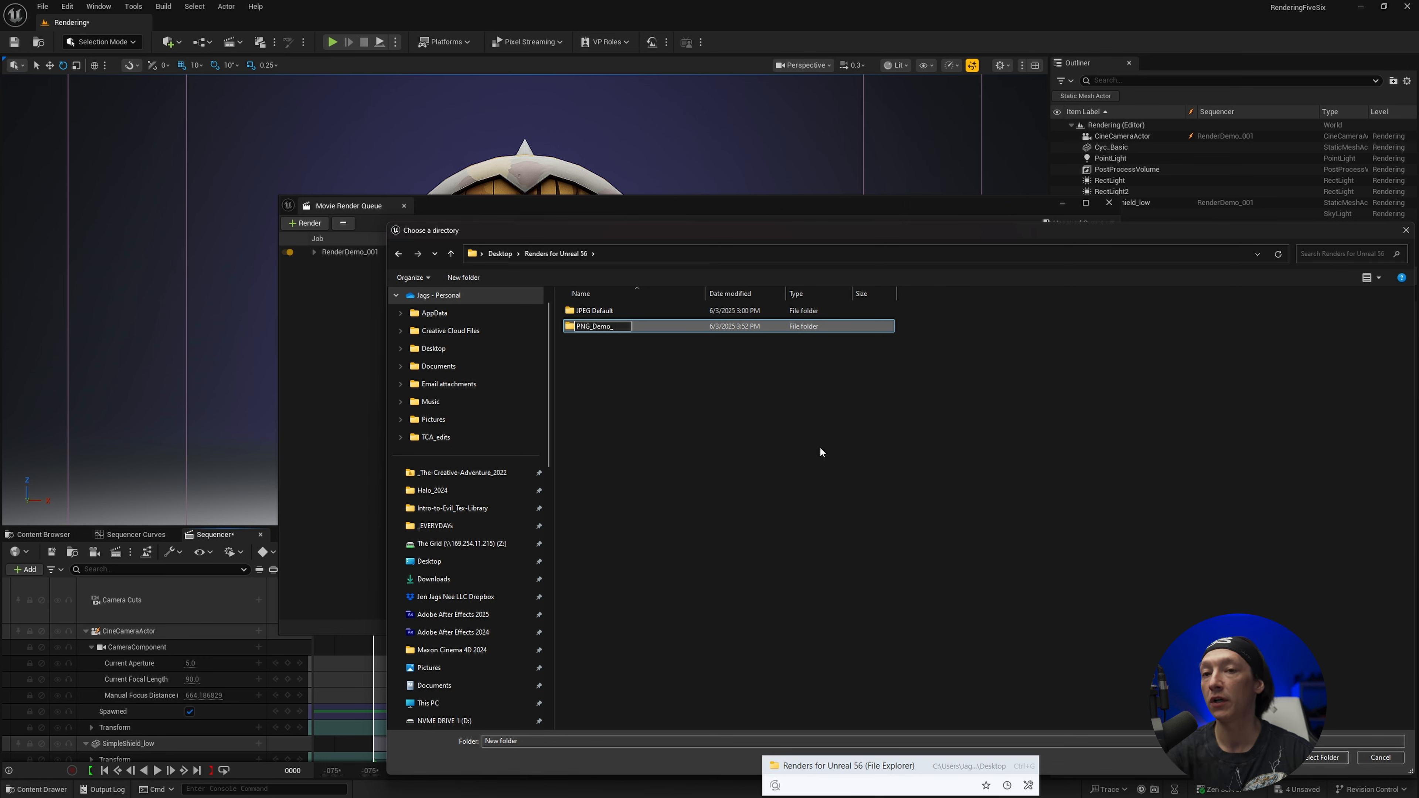
type("4K_")
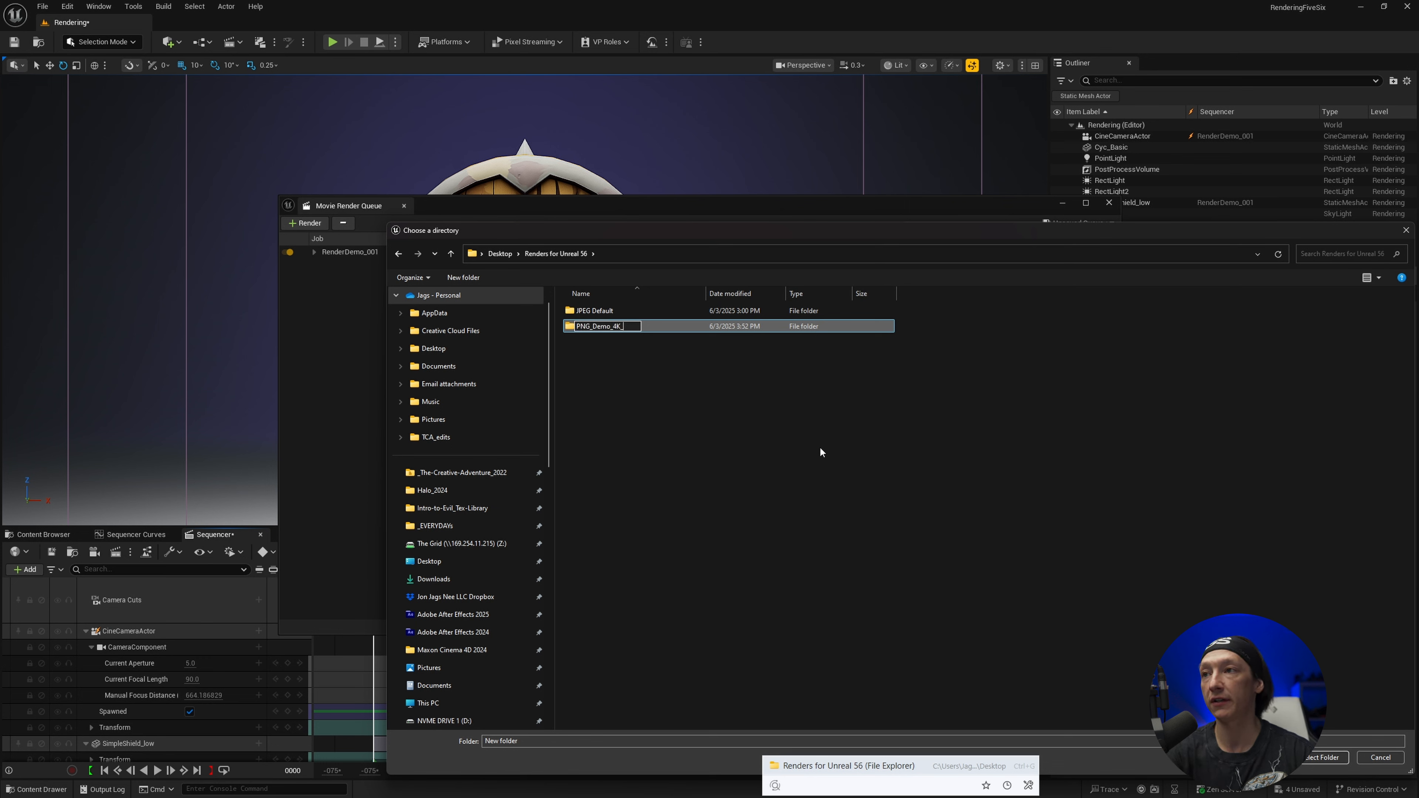
type("1x8")
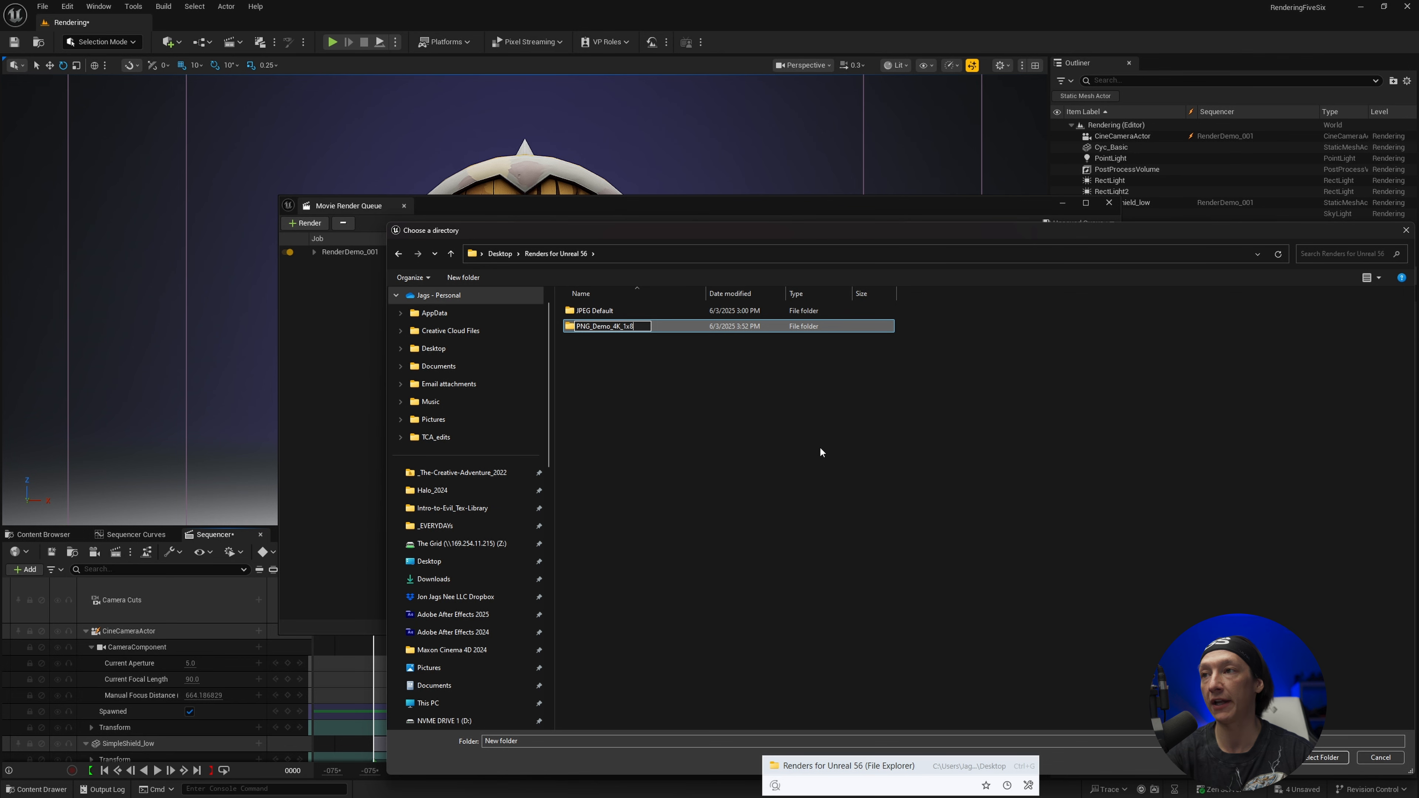
key("Return")
key("Return")
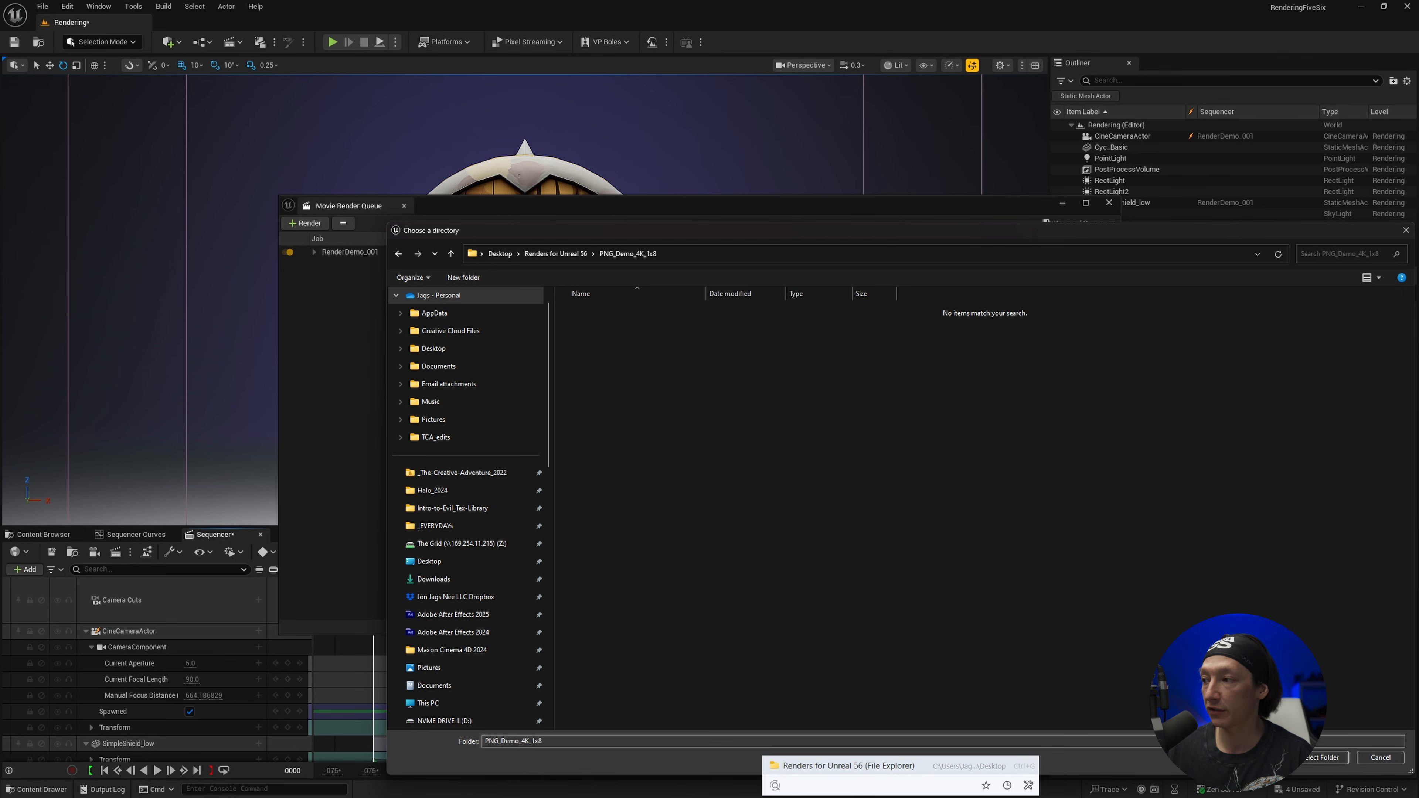
key("Return")
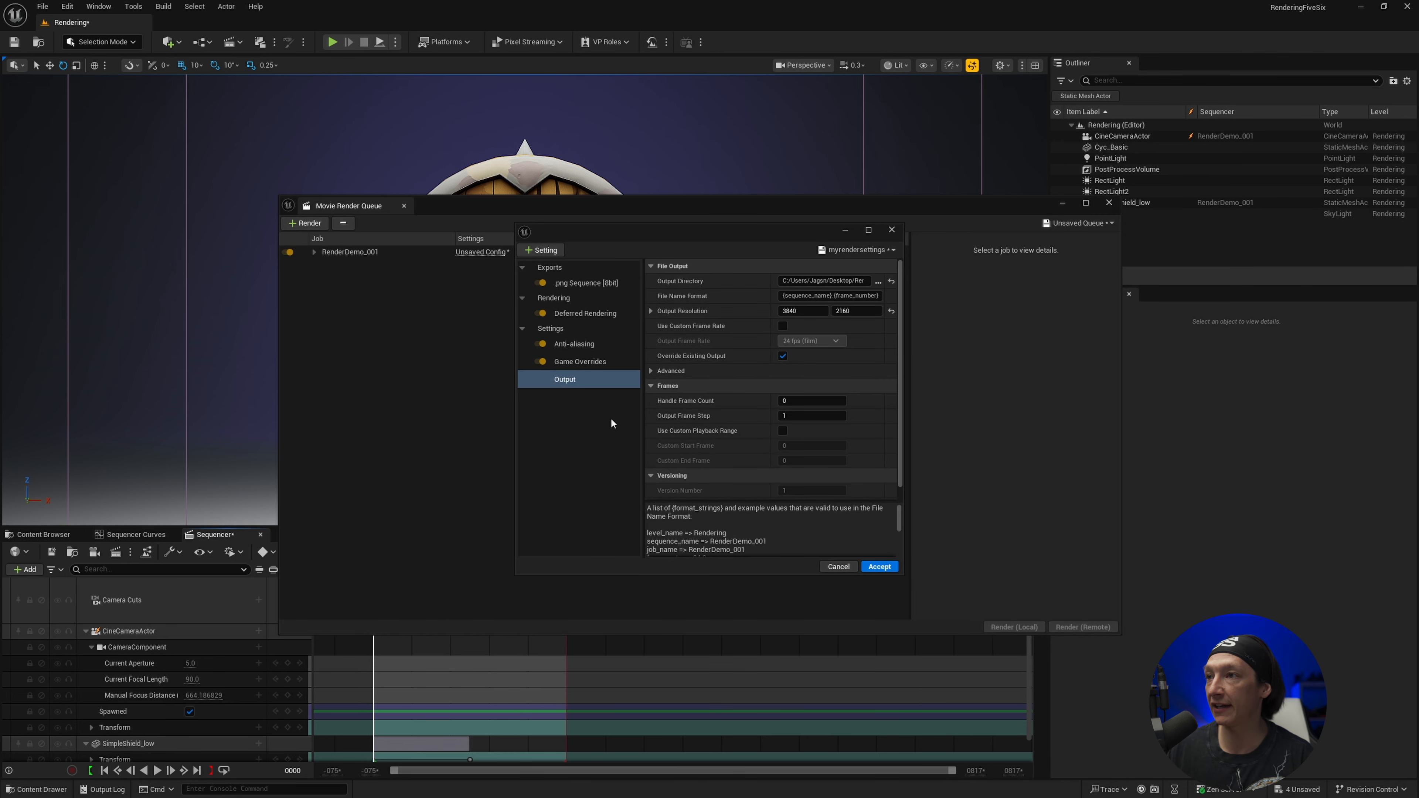
Accept the myrendersettings config changes and render the PNG sequence job locally
left_click(876, 567)
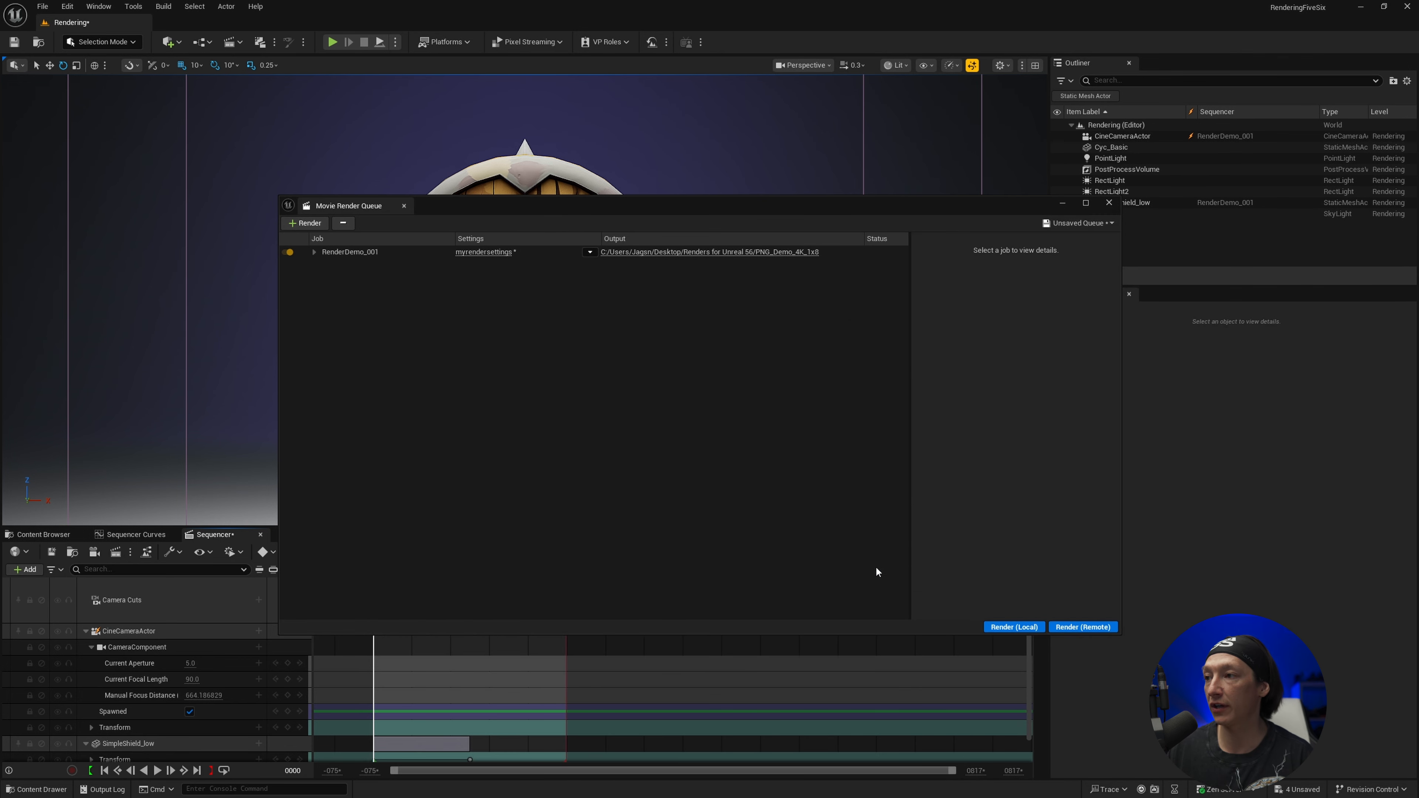
left_click(992, 627)
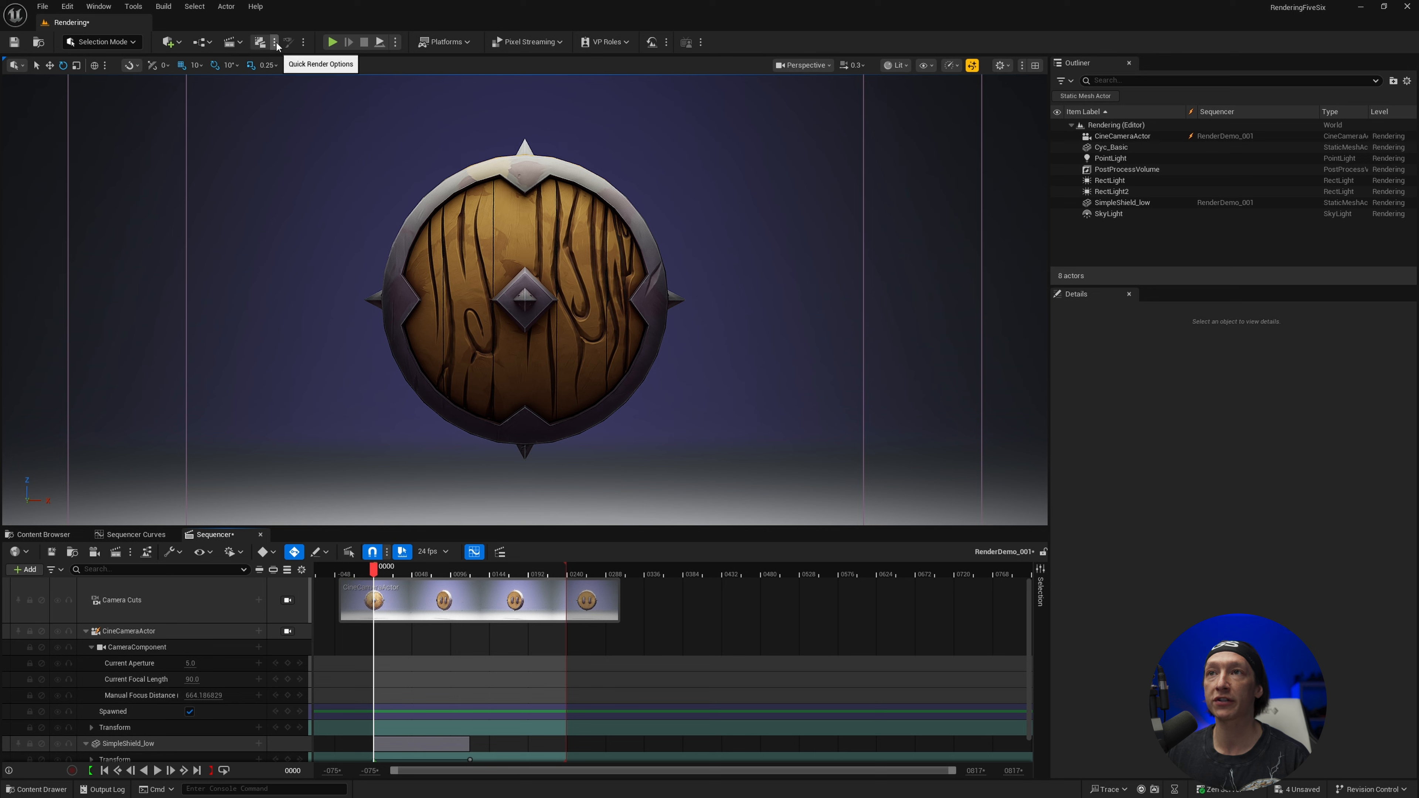
In the Quick Render settings, choose DefaultQuickRenderGraph as the Movie Render Graph Config and open that graph for editing
left_click(276, 41)
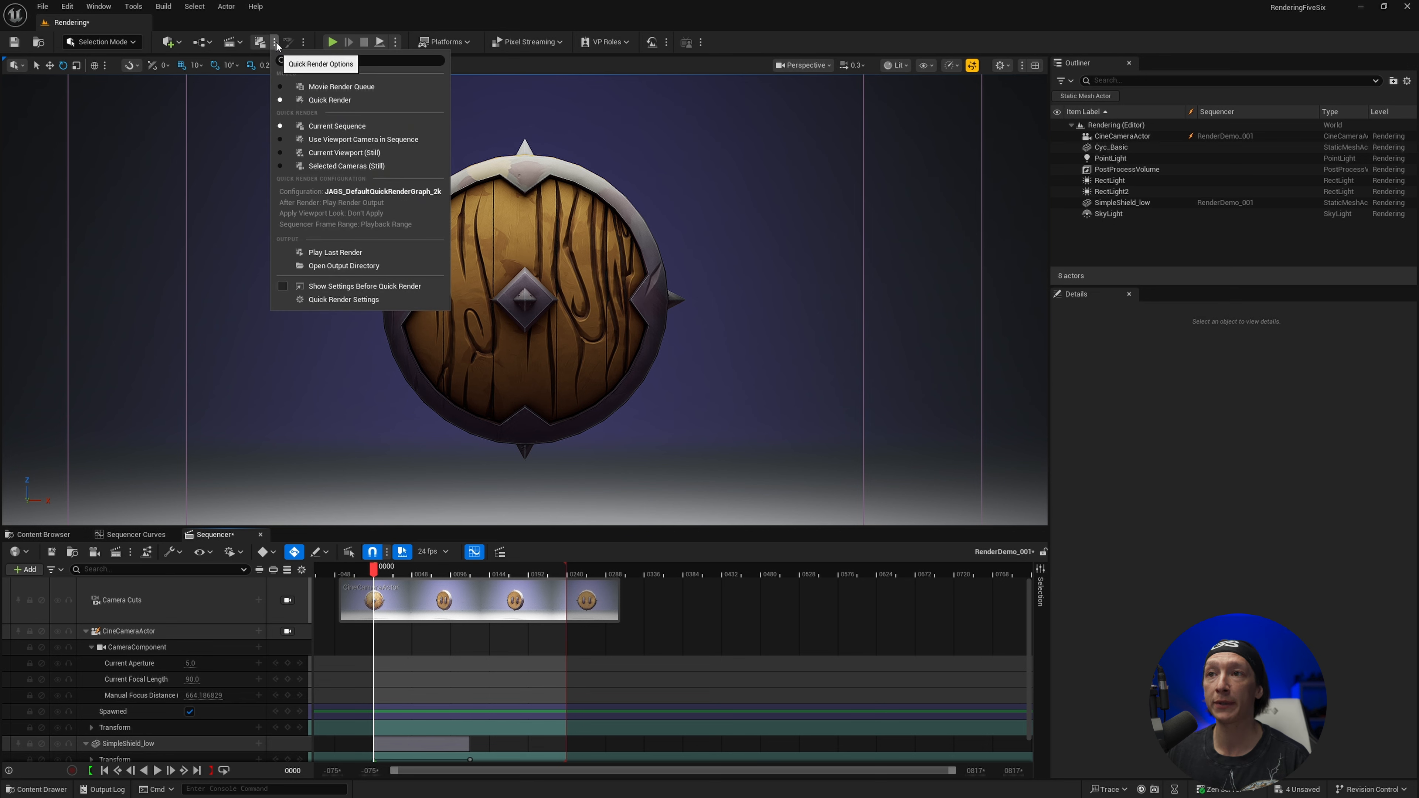
left_click(311, 299)
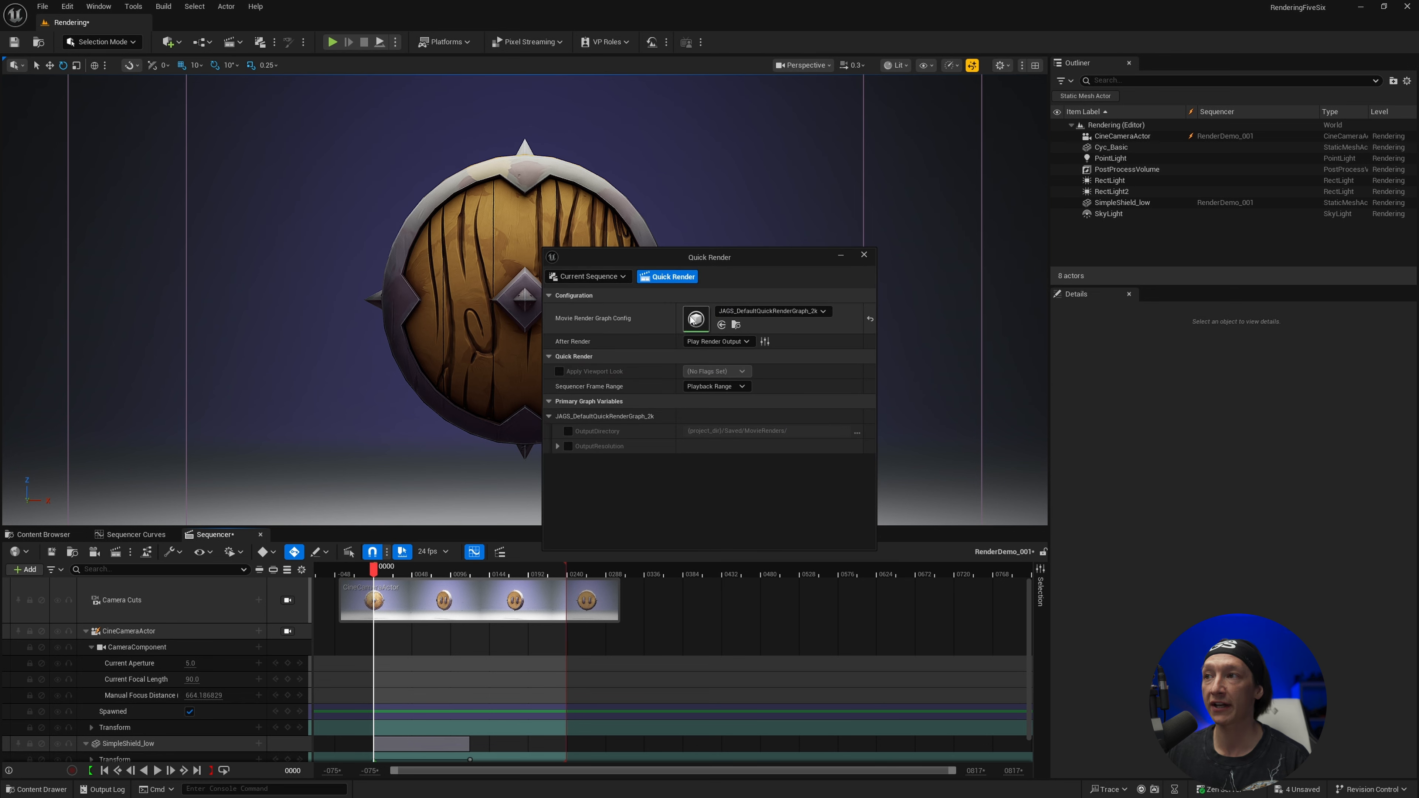
left_click(772, 312)
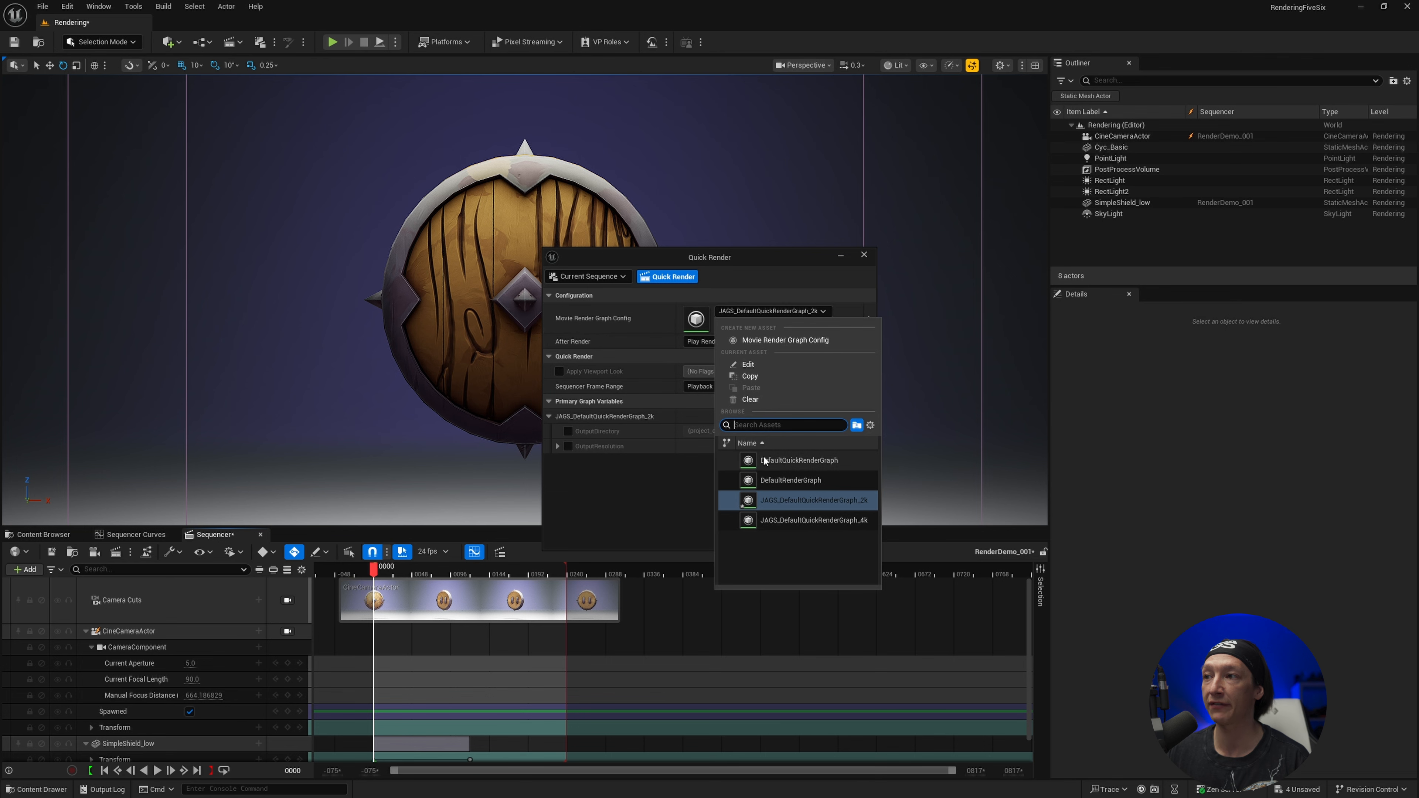
left_click(751, 462)
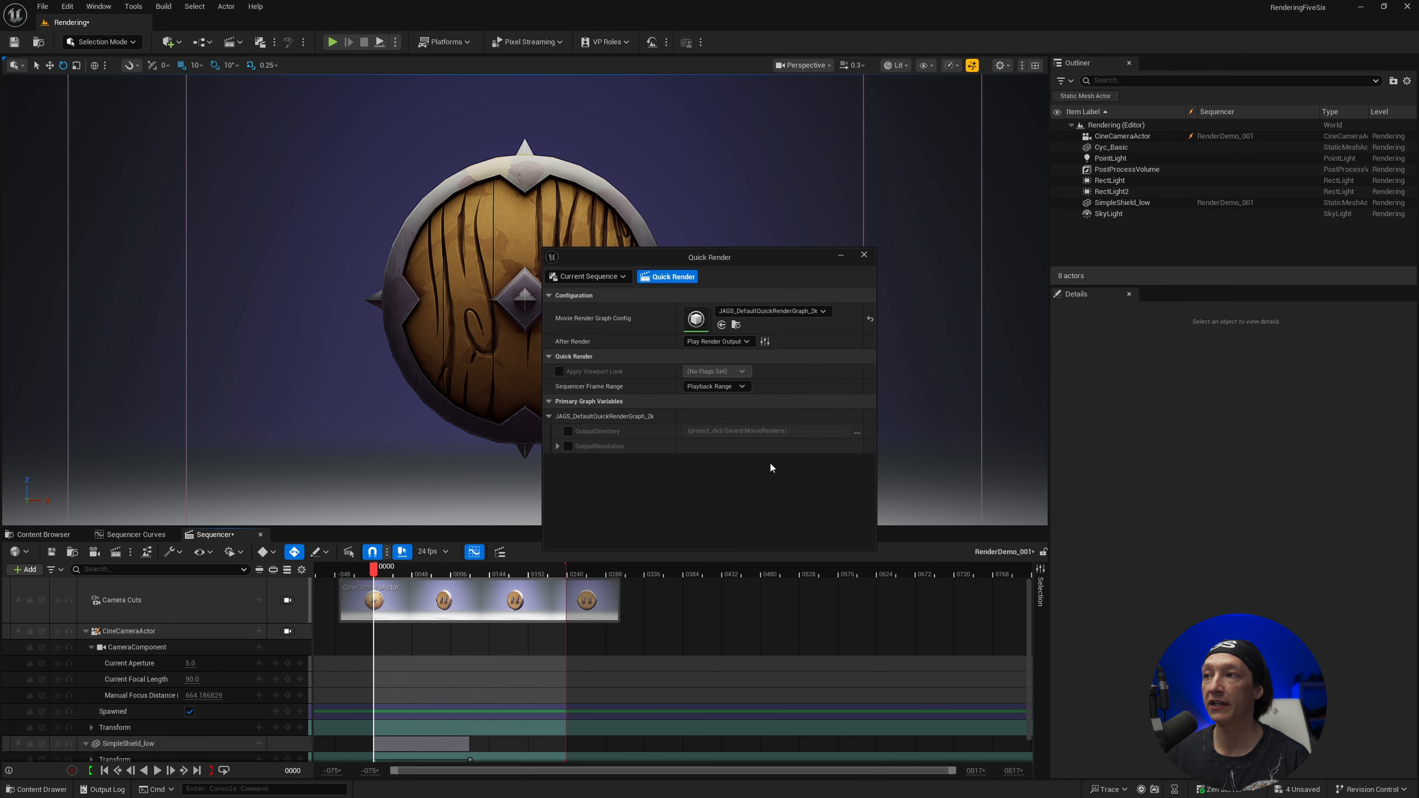
double_click(696, 319)
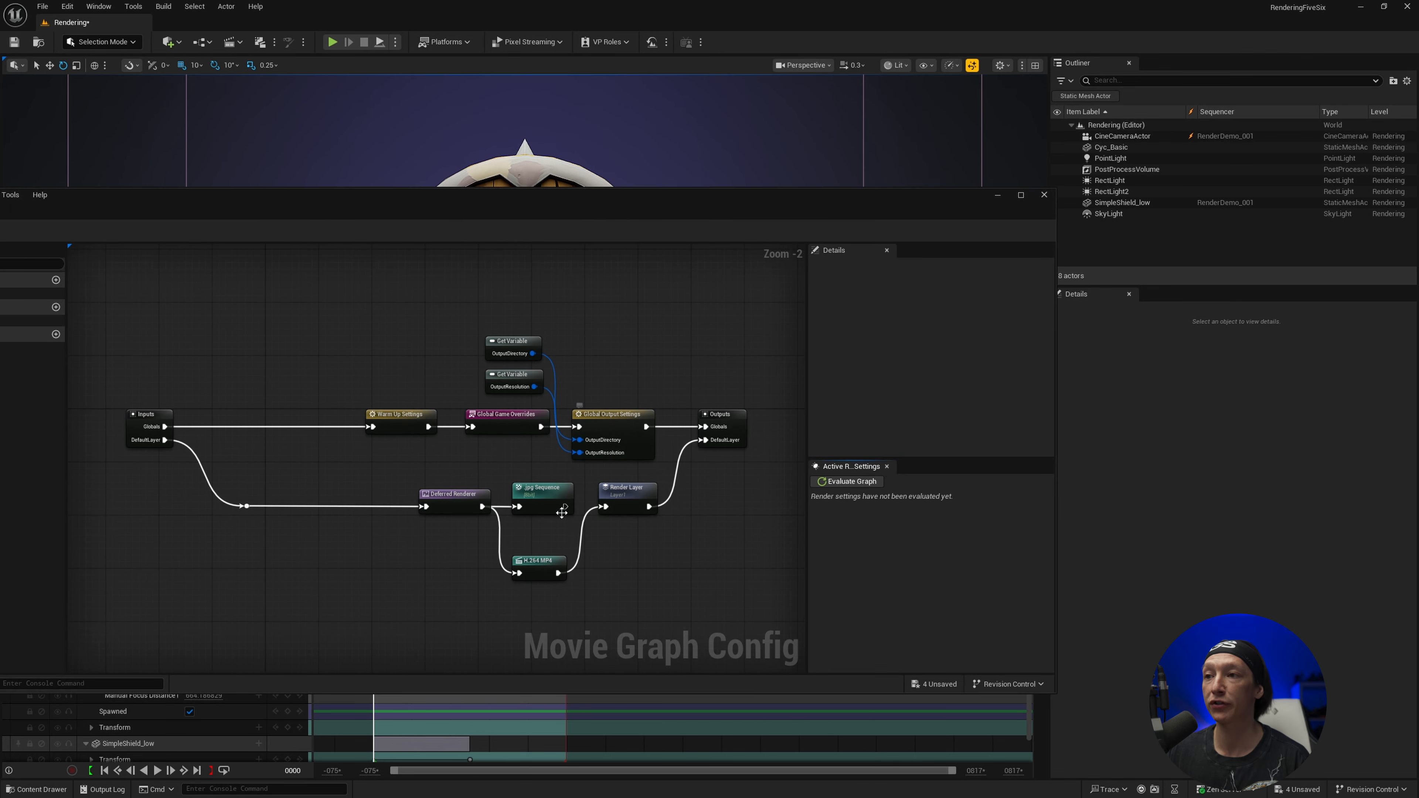
Override the Global Output Settings node's Output Resolution with a custom 1080 x 1920, with the aspect ratio lock off
left_click(623, 419)
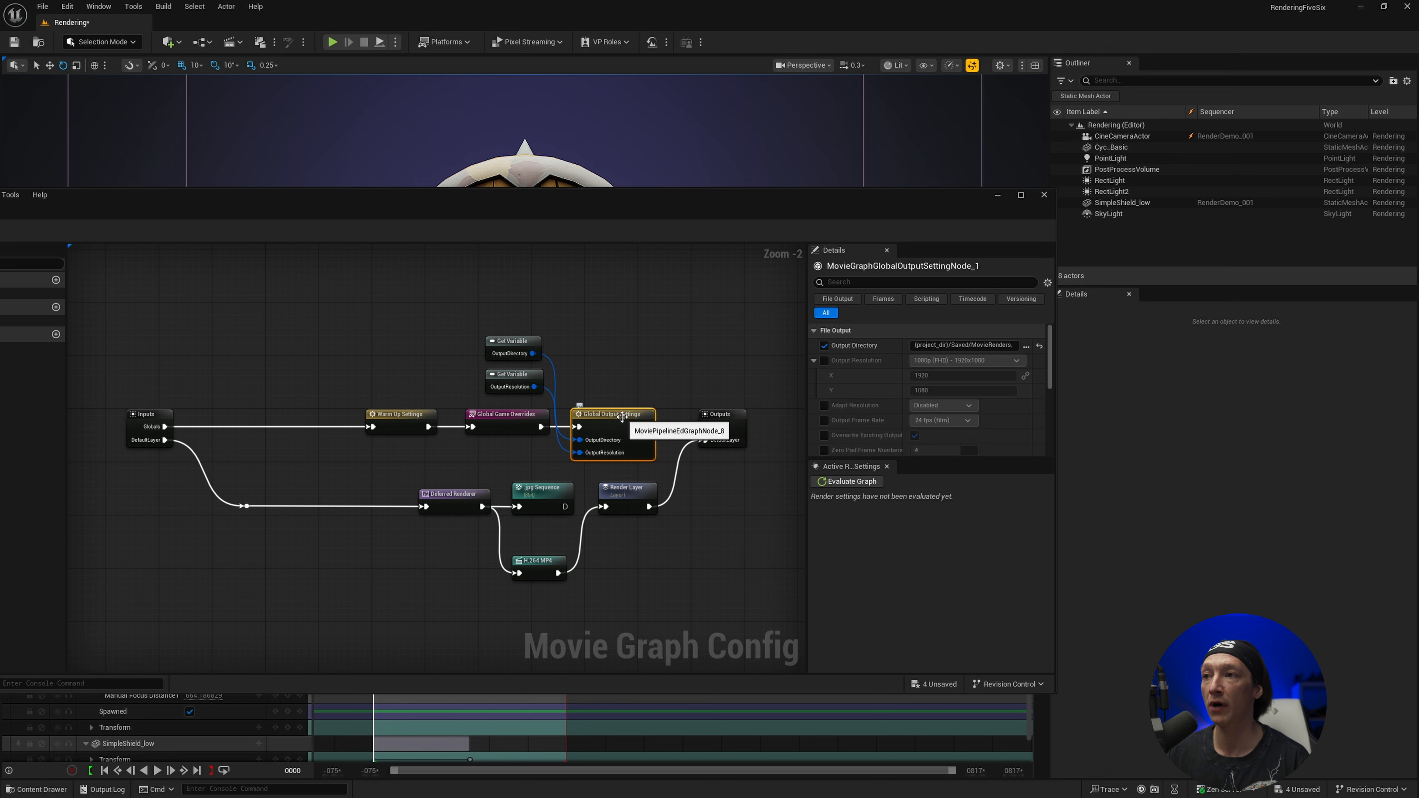
left_click(825, 361)
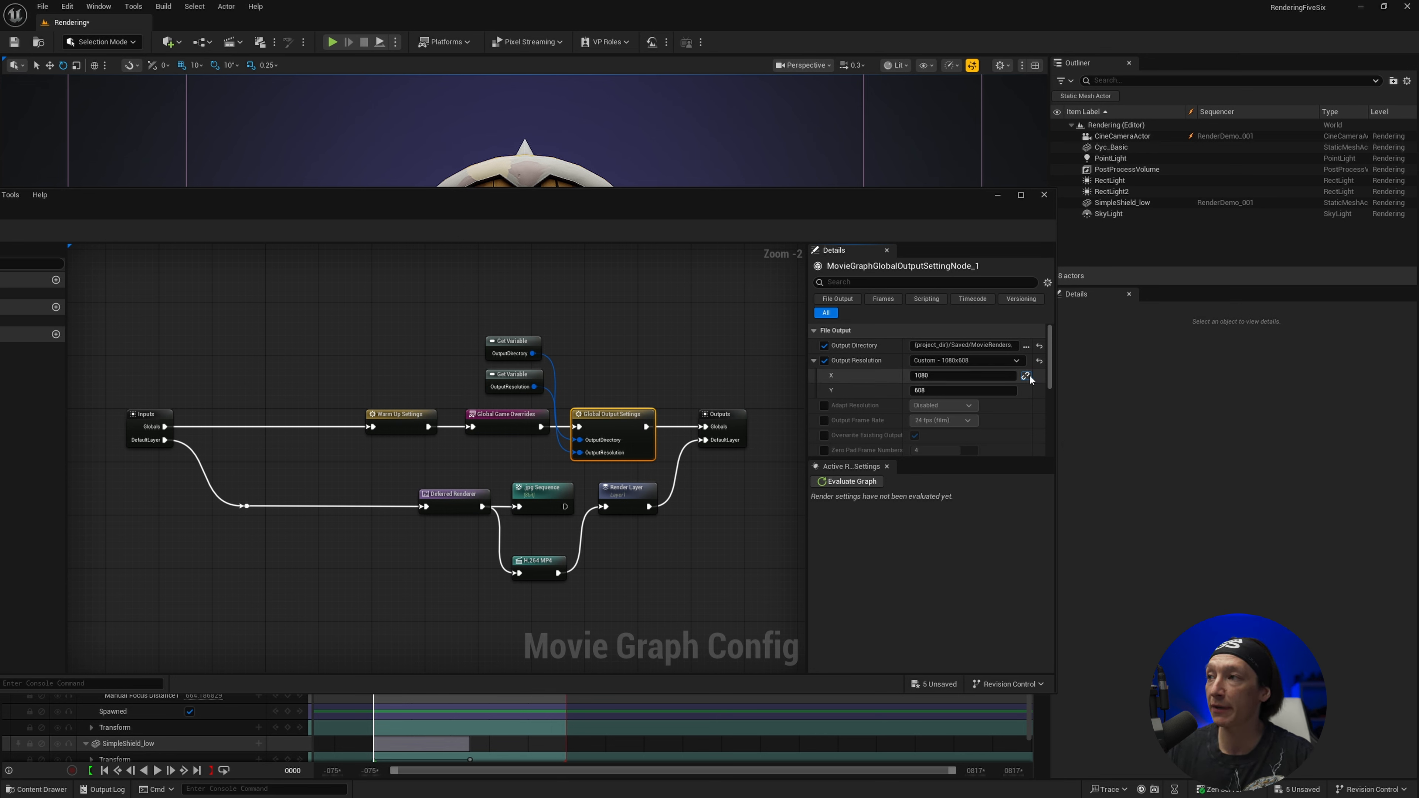
left_click(960, 393)
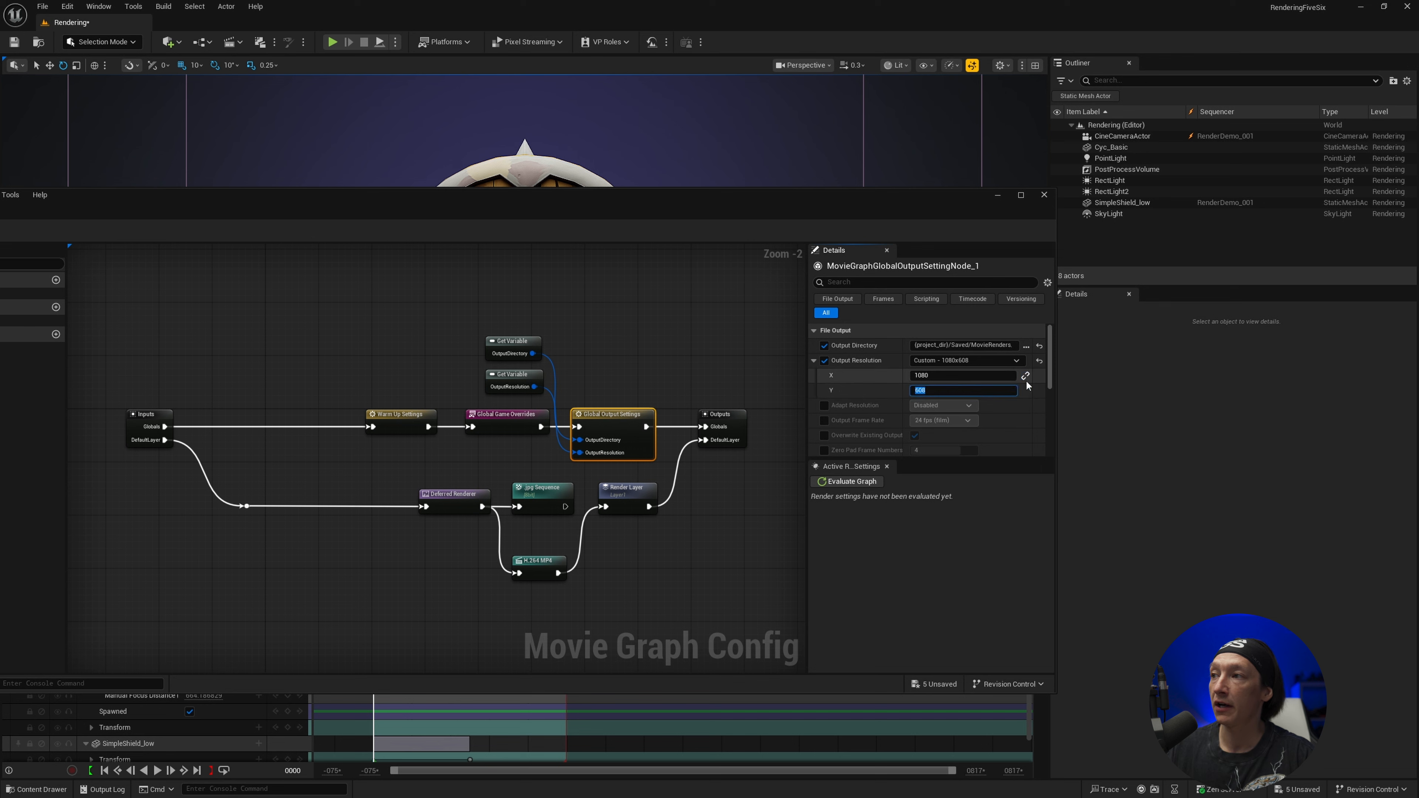
type("1920")
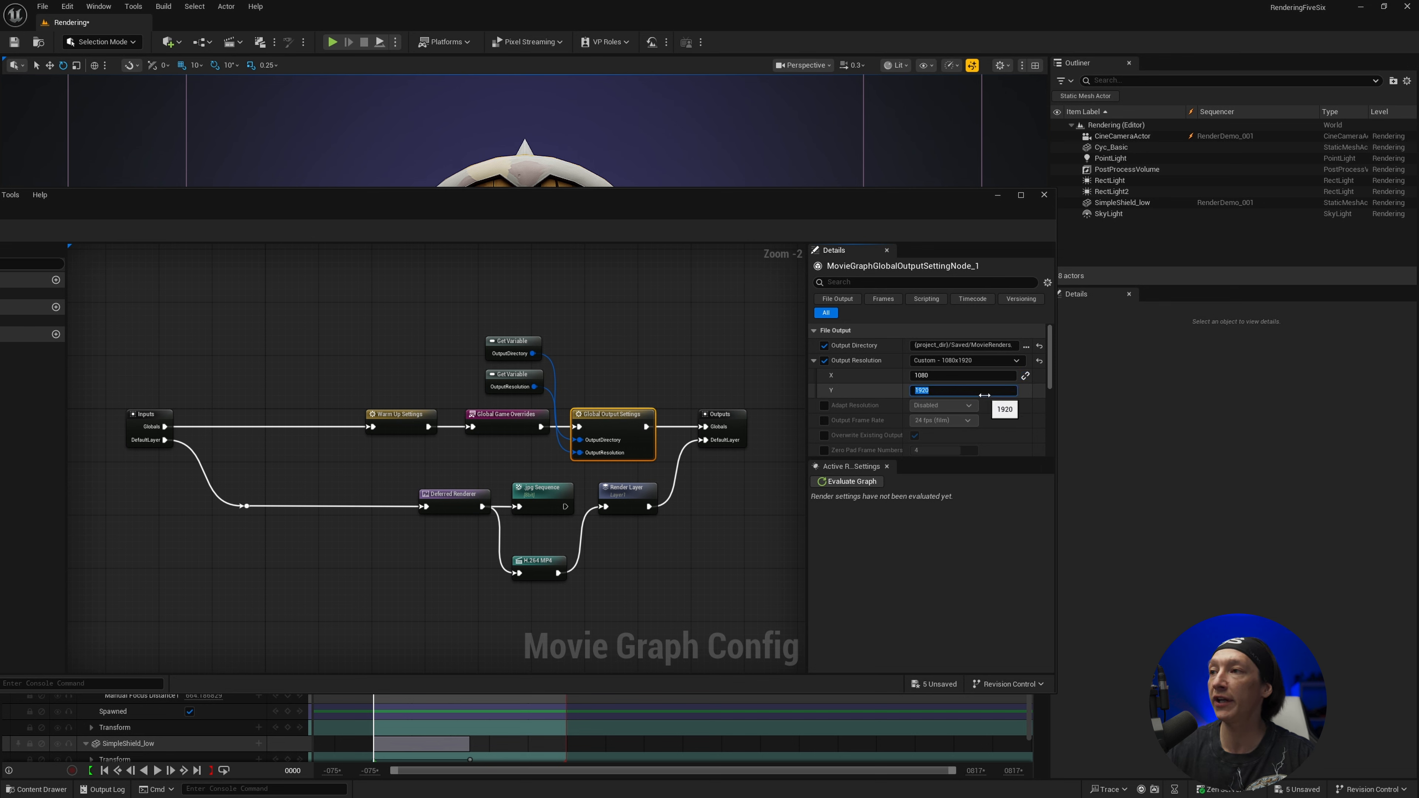
key("Return")
Enable the Adapt Resolution override on the Global Output Settings node and set it to Automatic
left_click(825, 406)
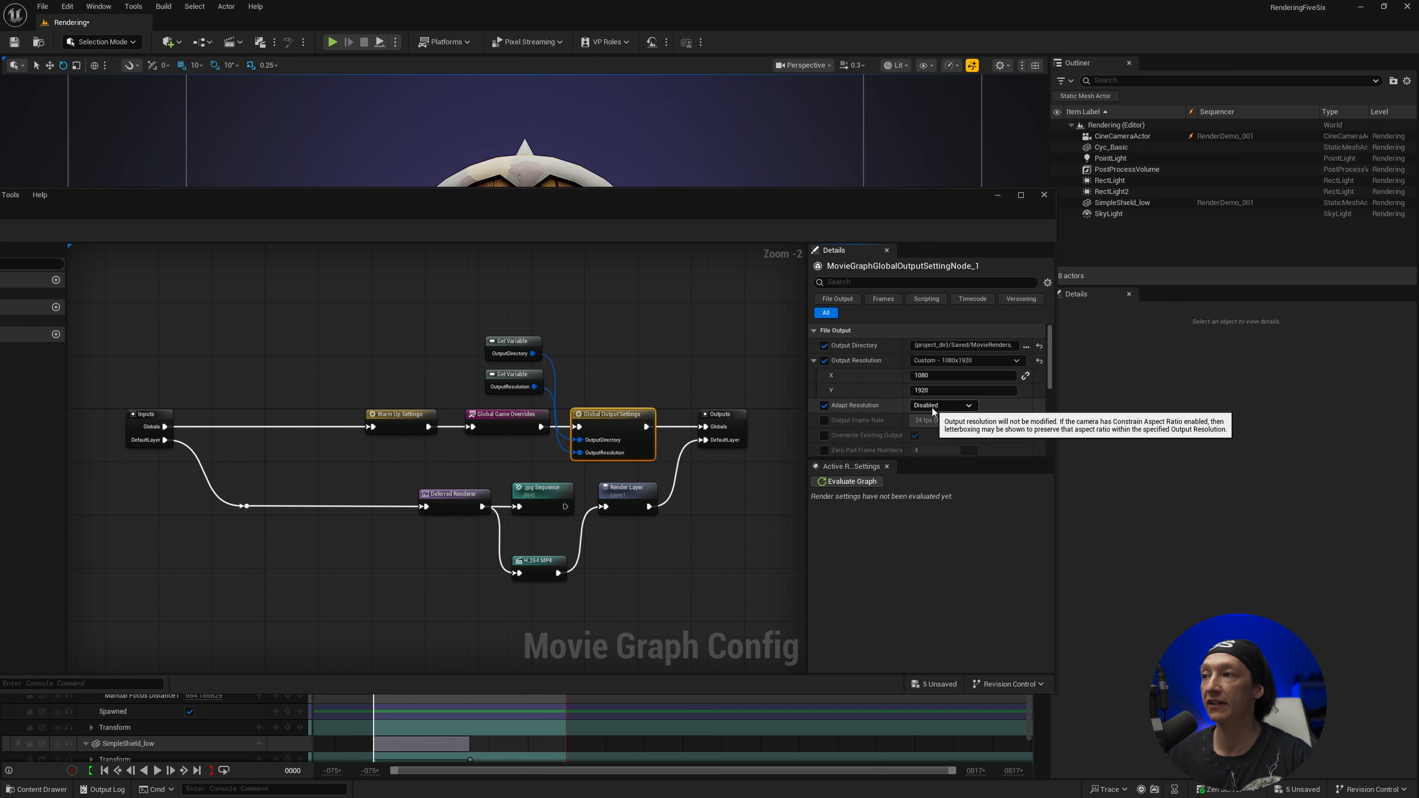
left_click(941, 405)
left_click(929, 428)
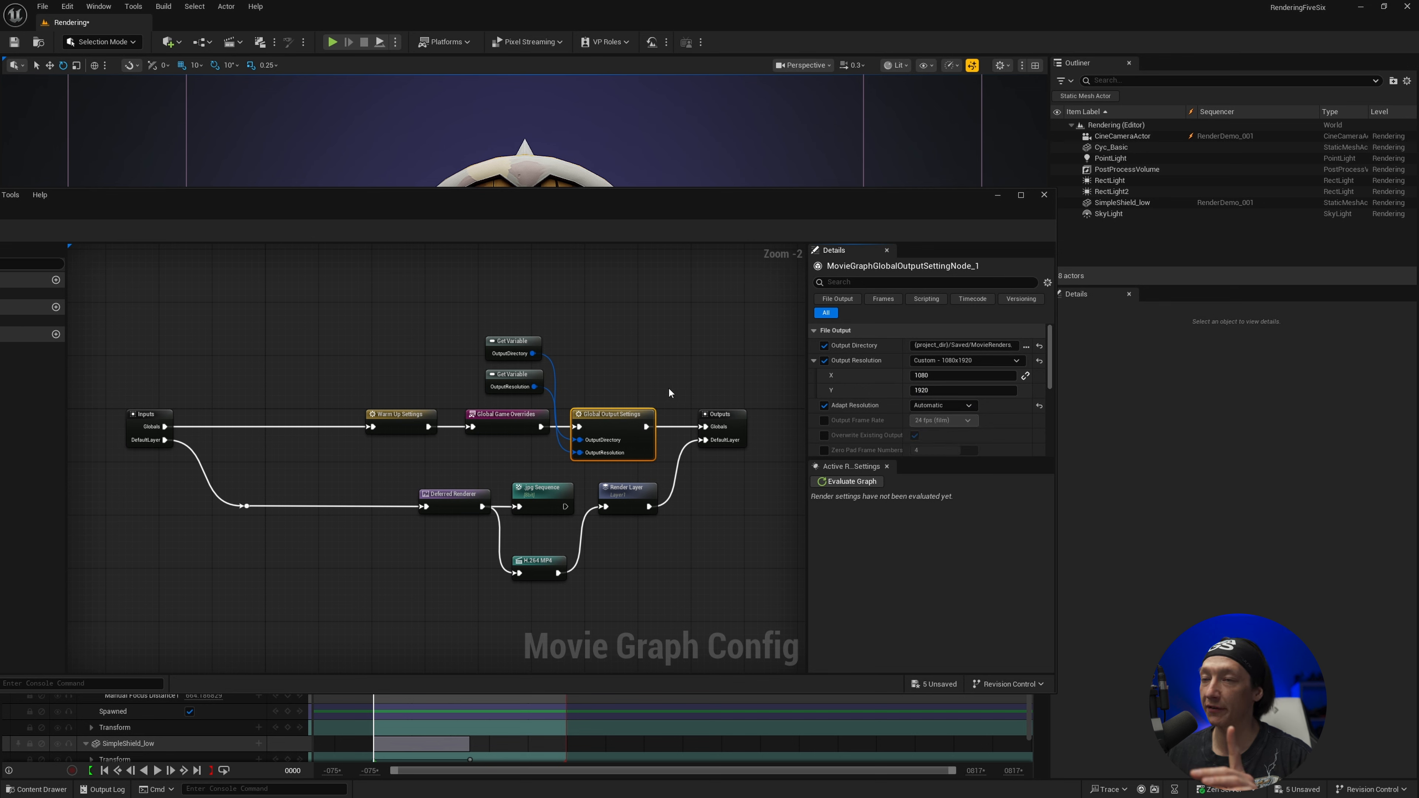
Select the CineCameraActor in the level, and save and close the DefaultQuickRenderGraph
left_click(1122, 136)
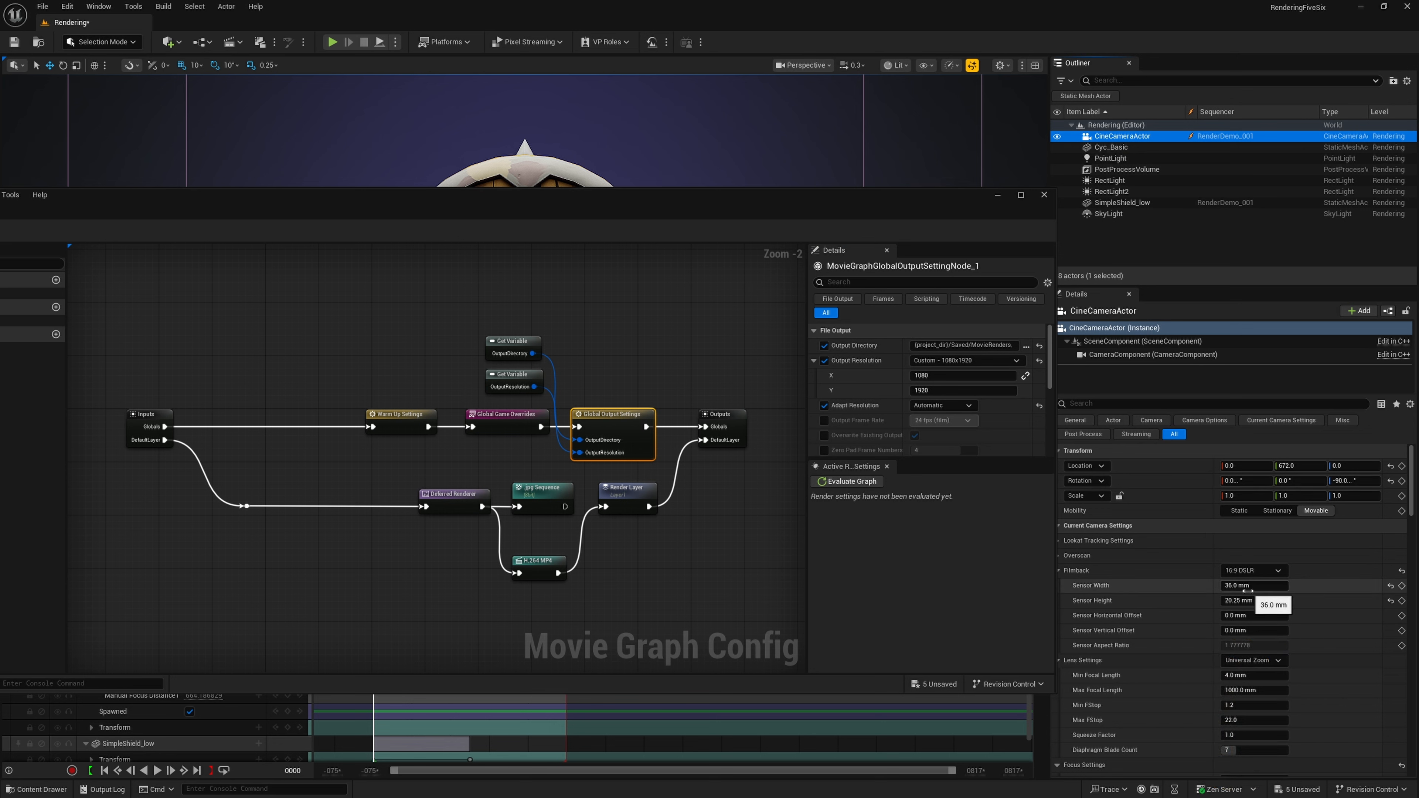
left_click_drag(675, 207, 831, 145)
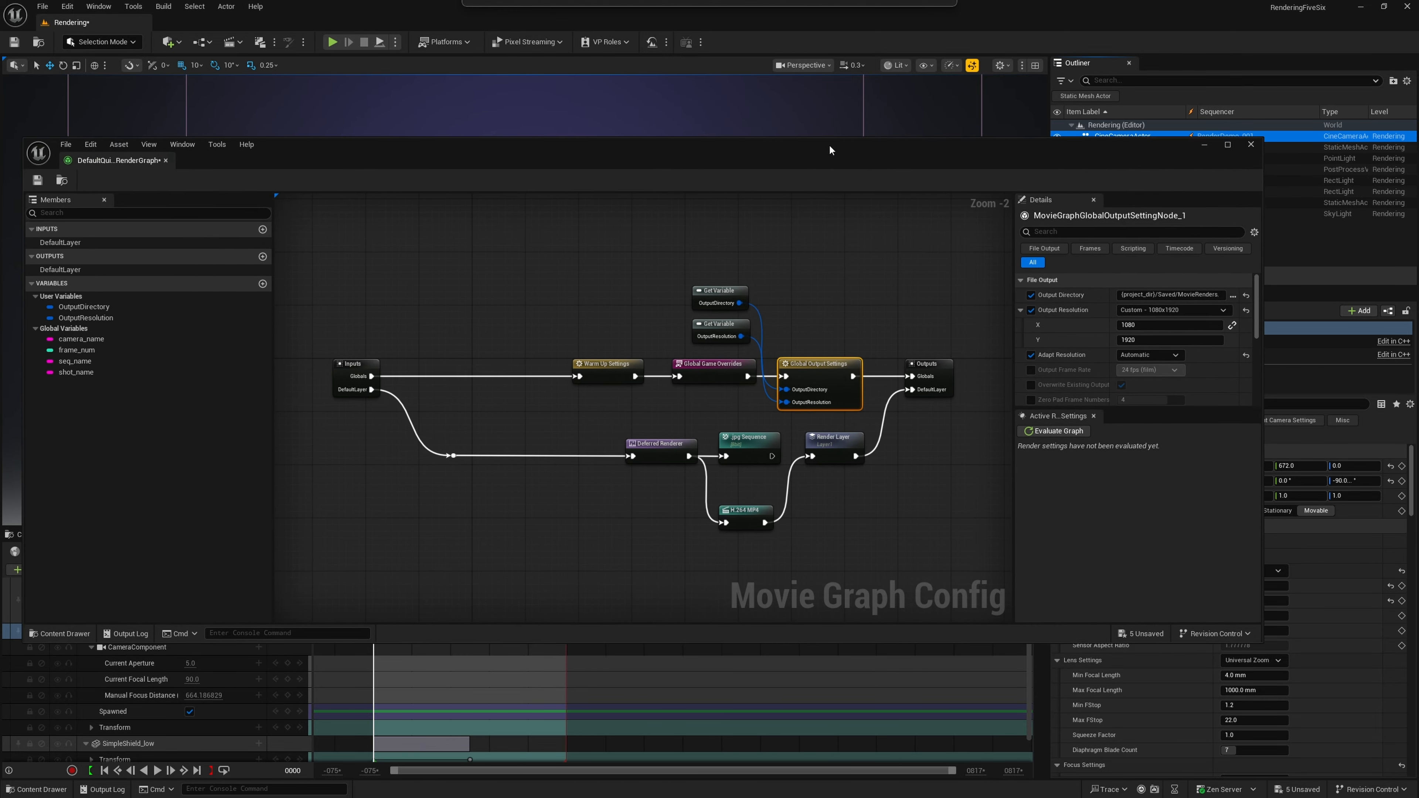
key("ctrl+s")
left_click(1252, 143)
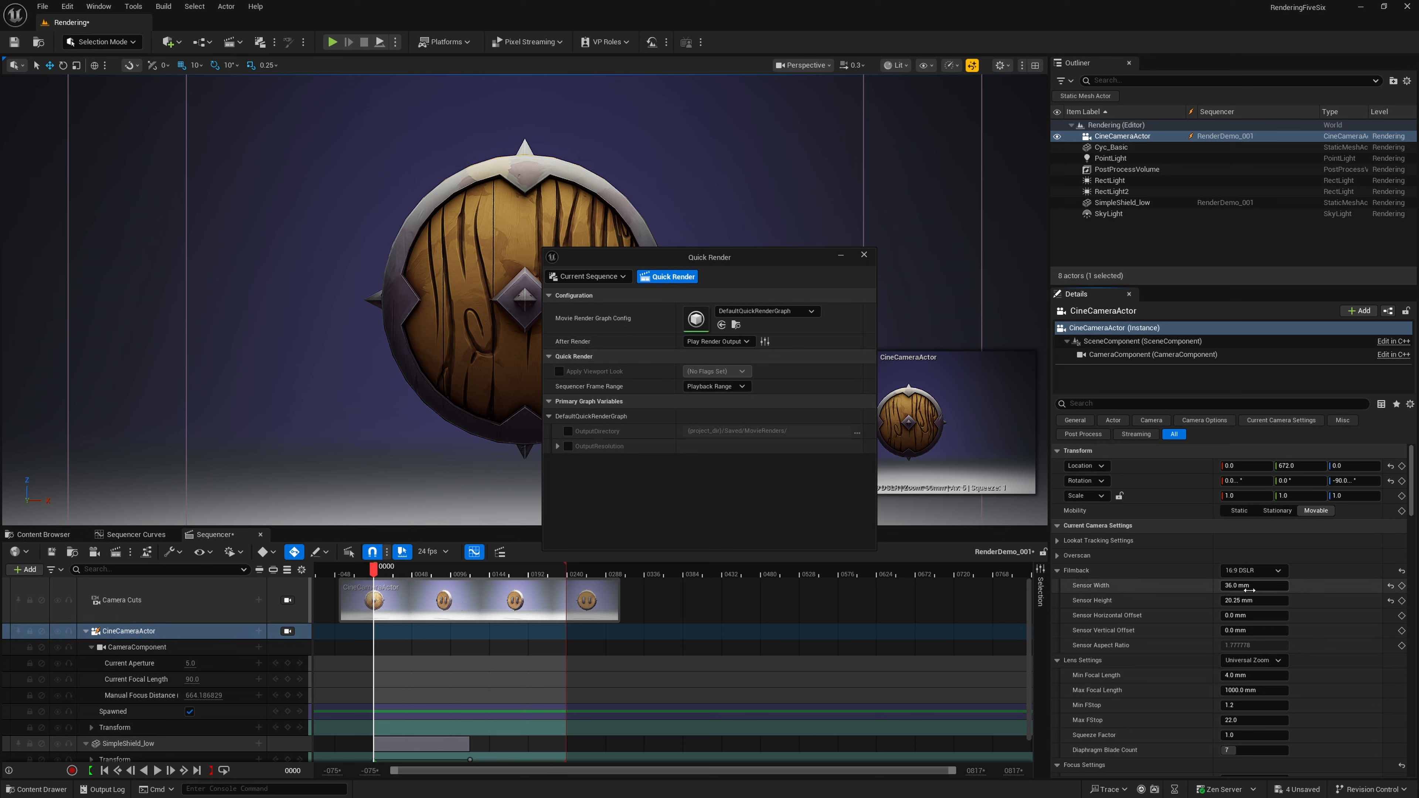
Set the CineCameraActor's Filmback sensor to 20.25 mm wide and 36 mm high, and view the scene through that camera
left_click(1246, 585)
key("Tab")
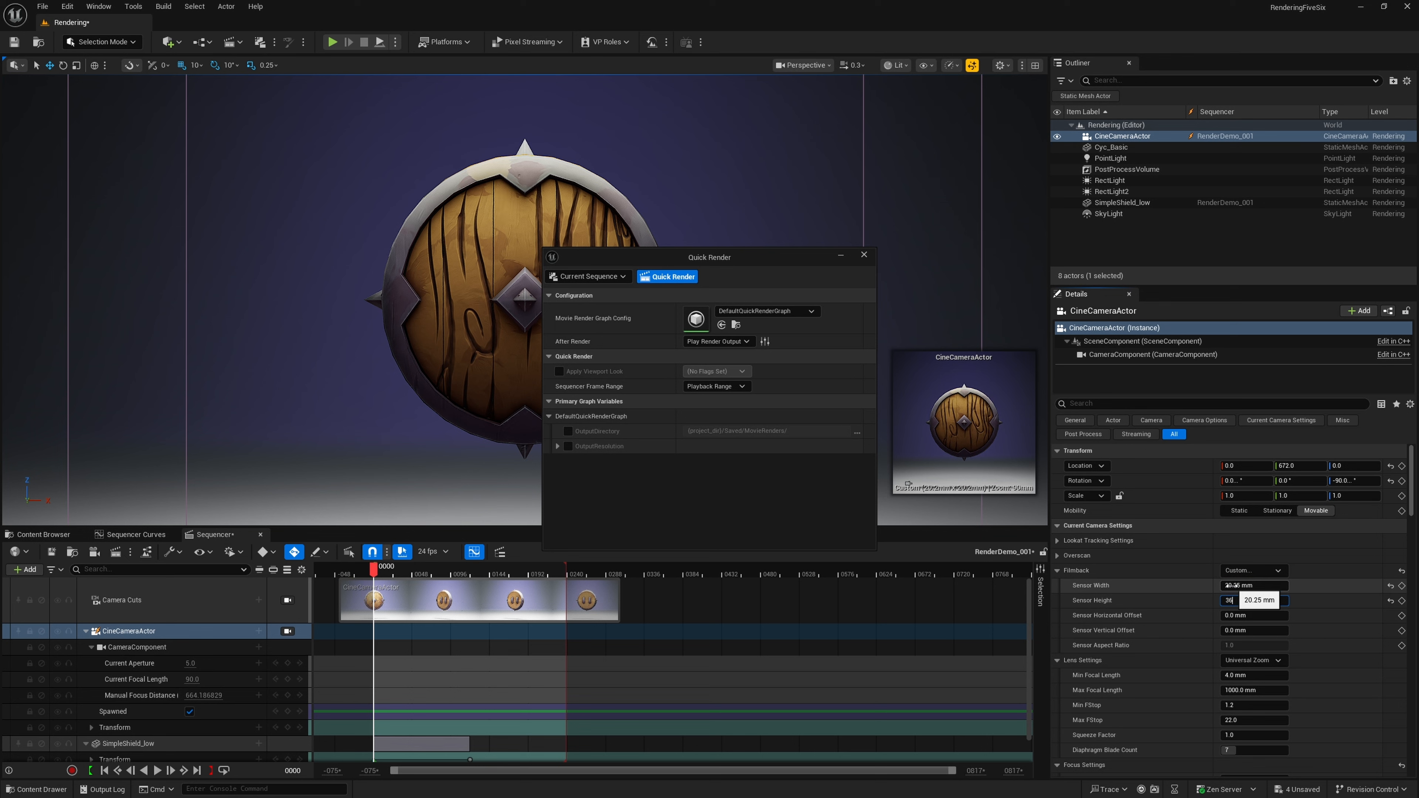
type("36")
key("Return")
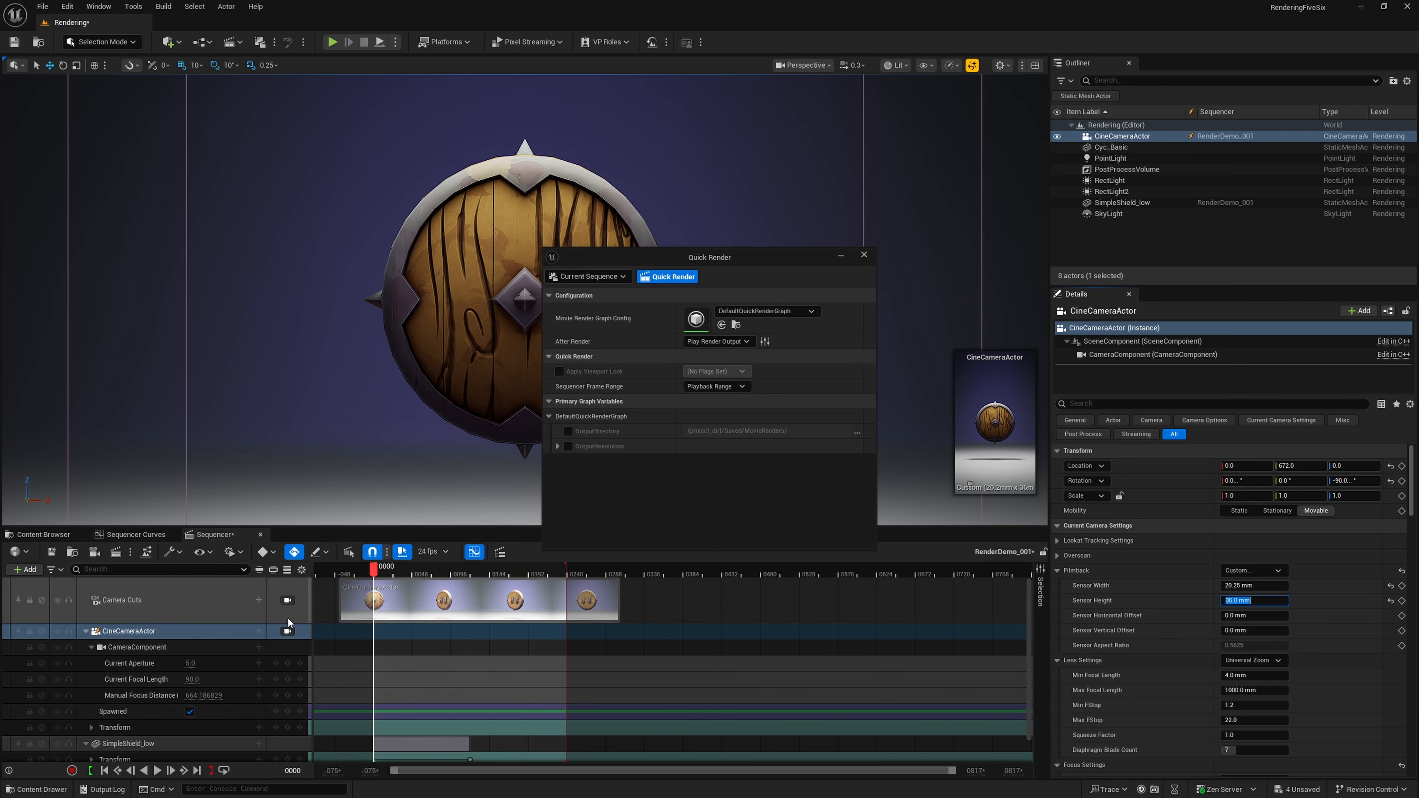
left_click(288, 632)
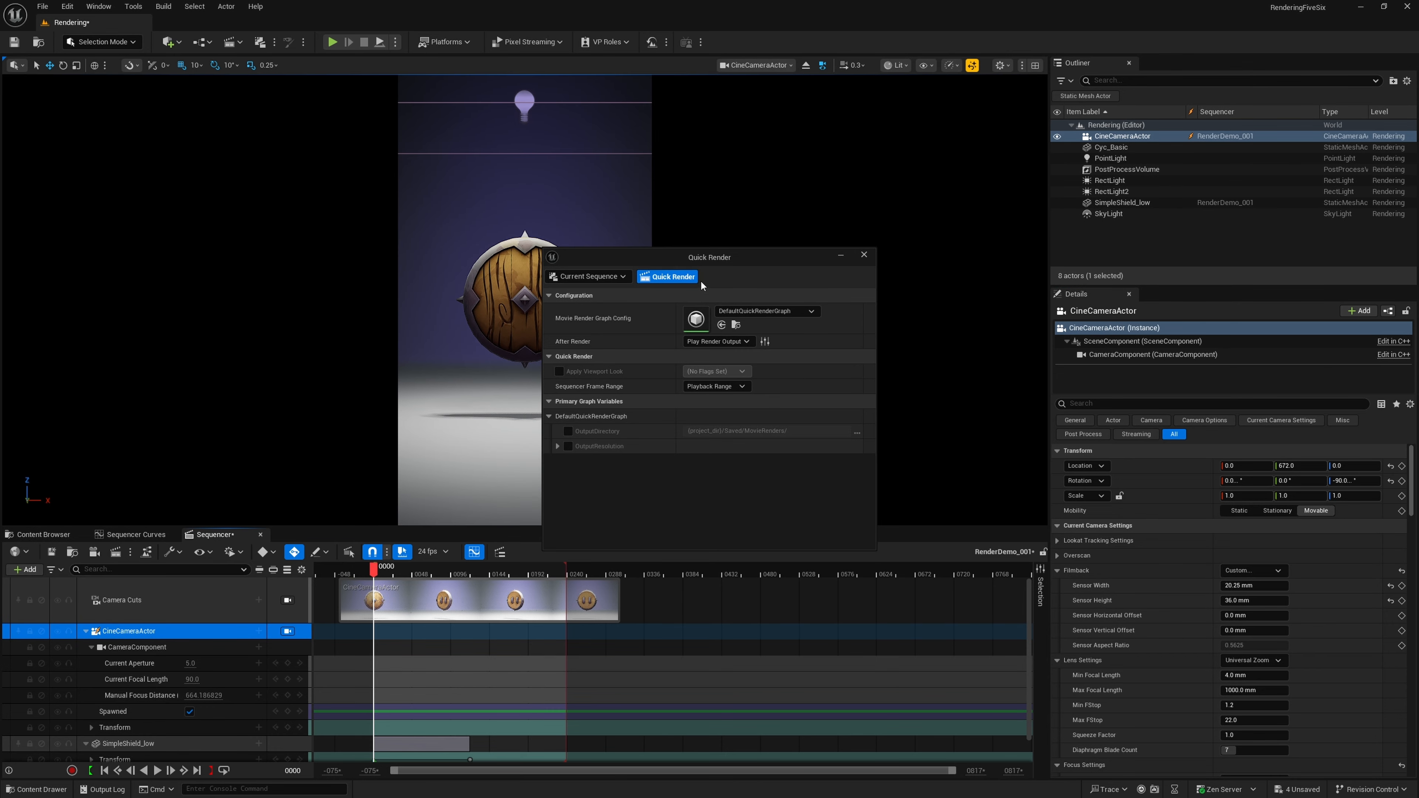
Run the Quick Render of the current sequence and close the video player after reviewing the vertical output
left_click(689, 278)
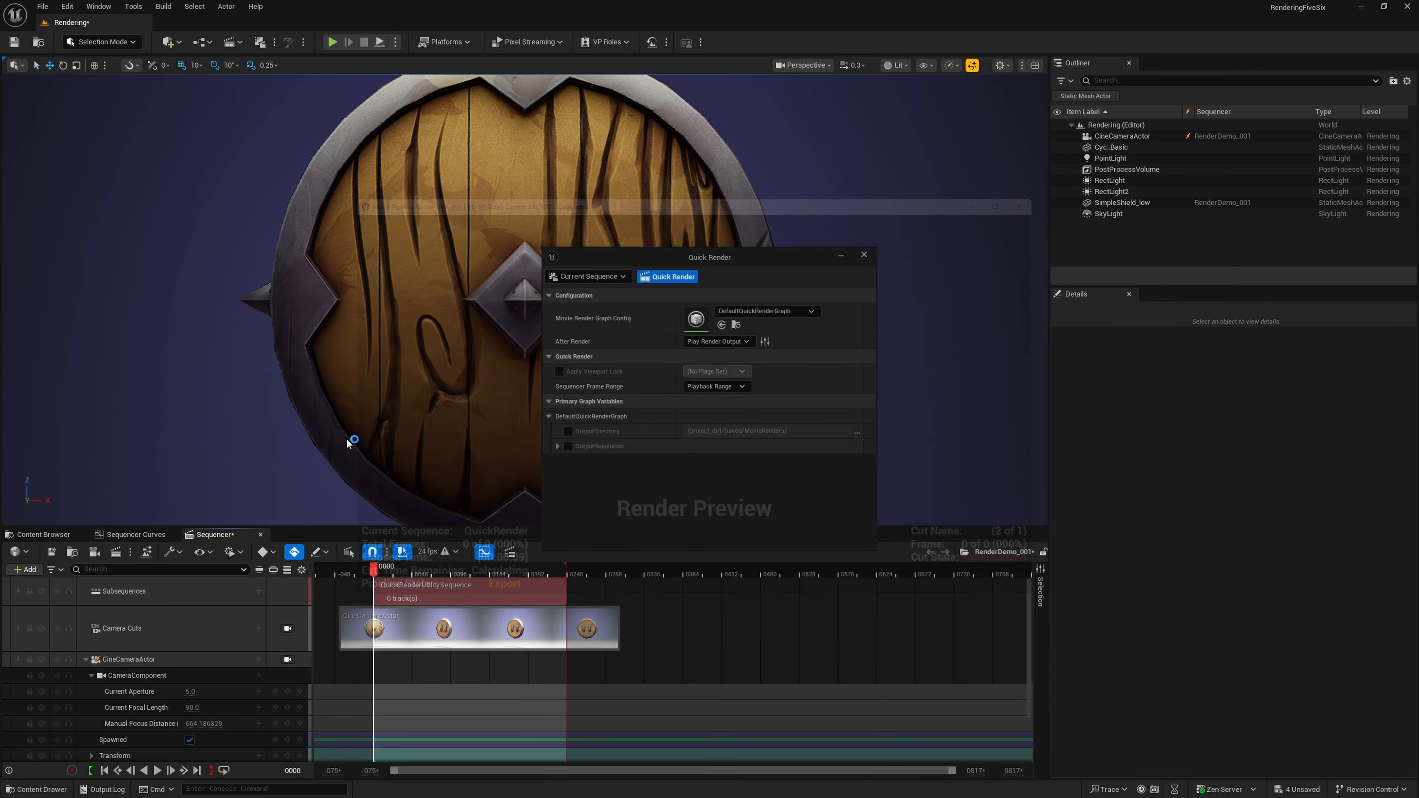
left_click_drag(437, 65, 671, 39)
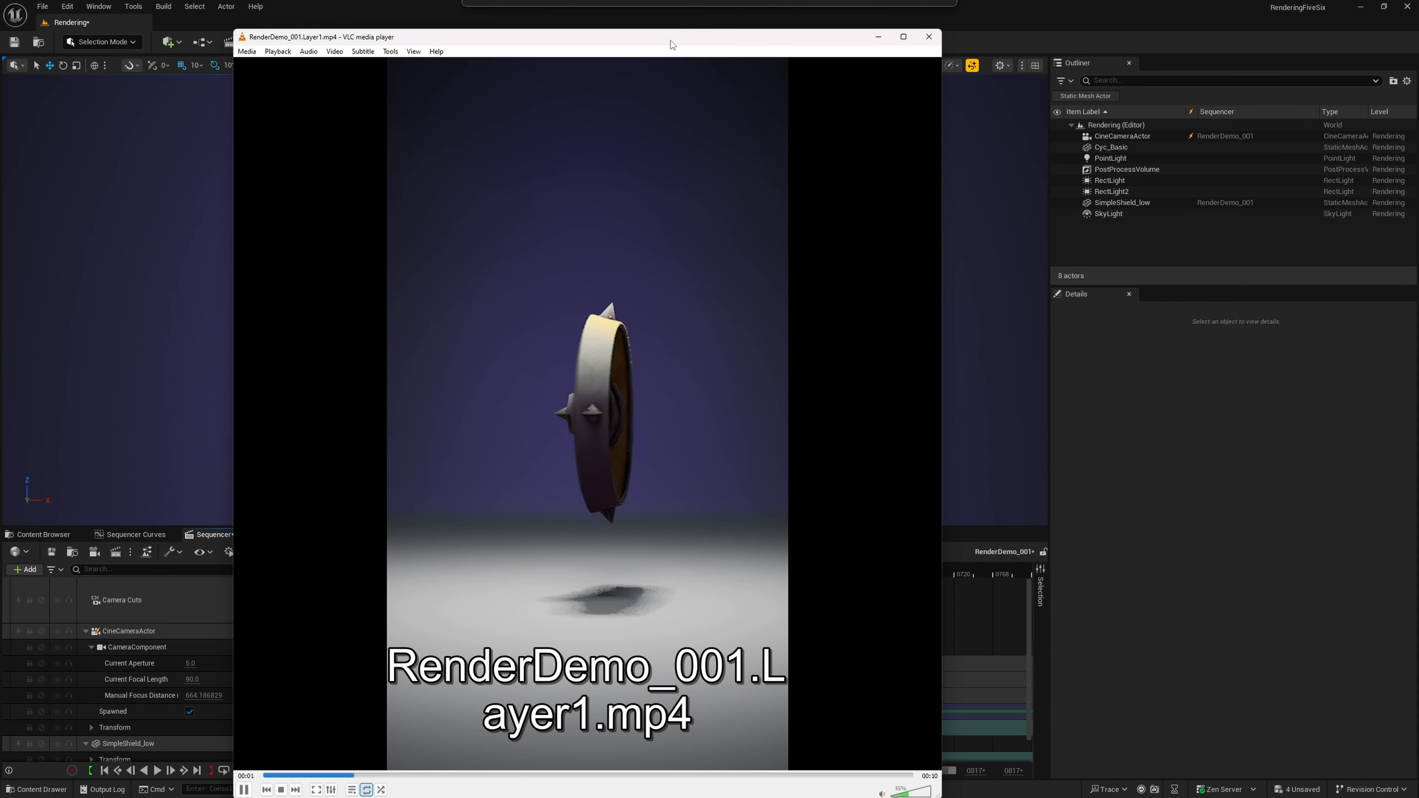
left_click(926, 41)
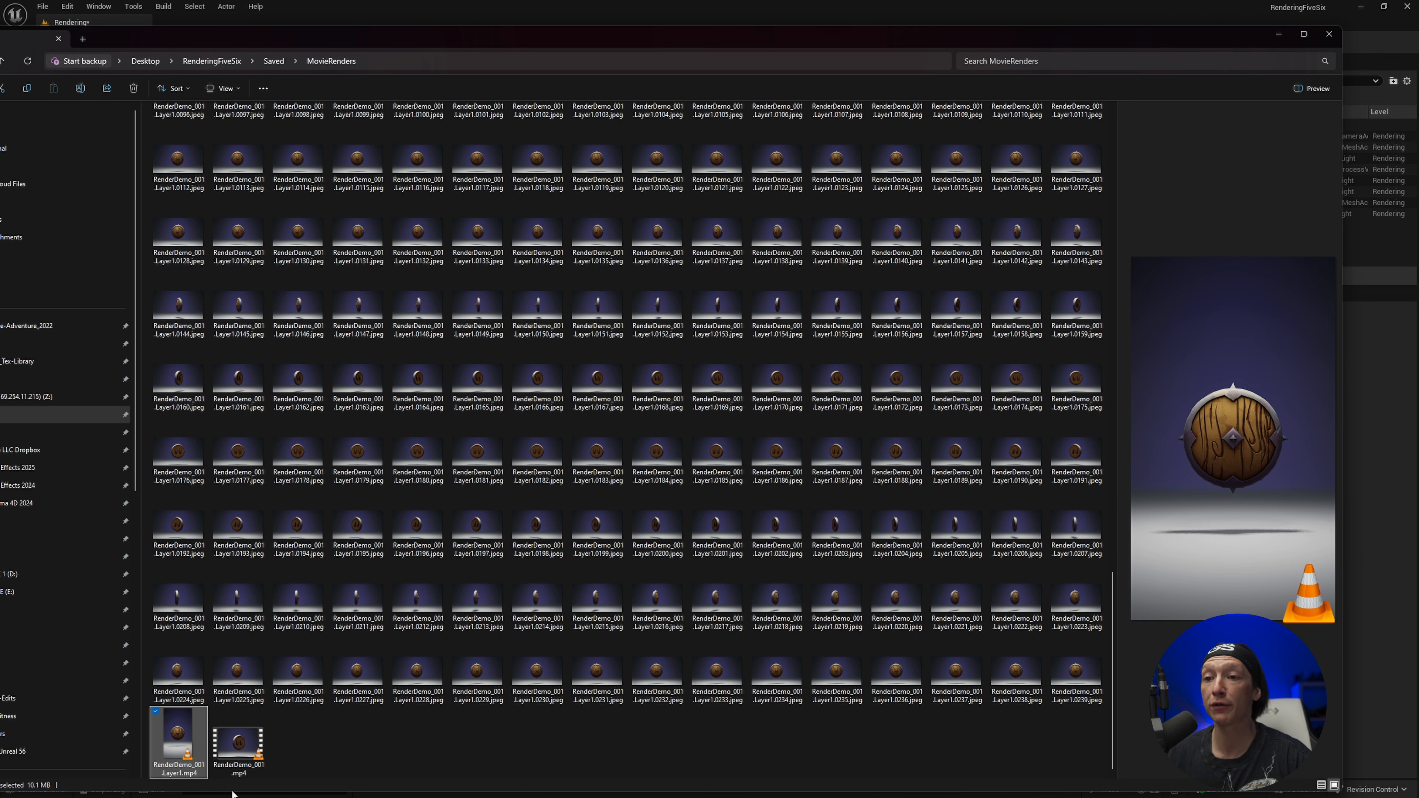
Play RenderDemo_001.Layer1.mp4 from the MovieRenders folder and examine its frame width and height in the file details
double_click(184, 749)
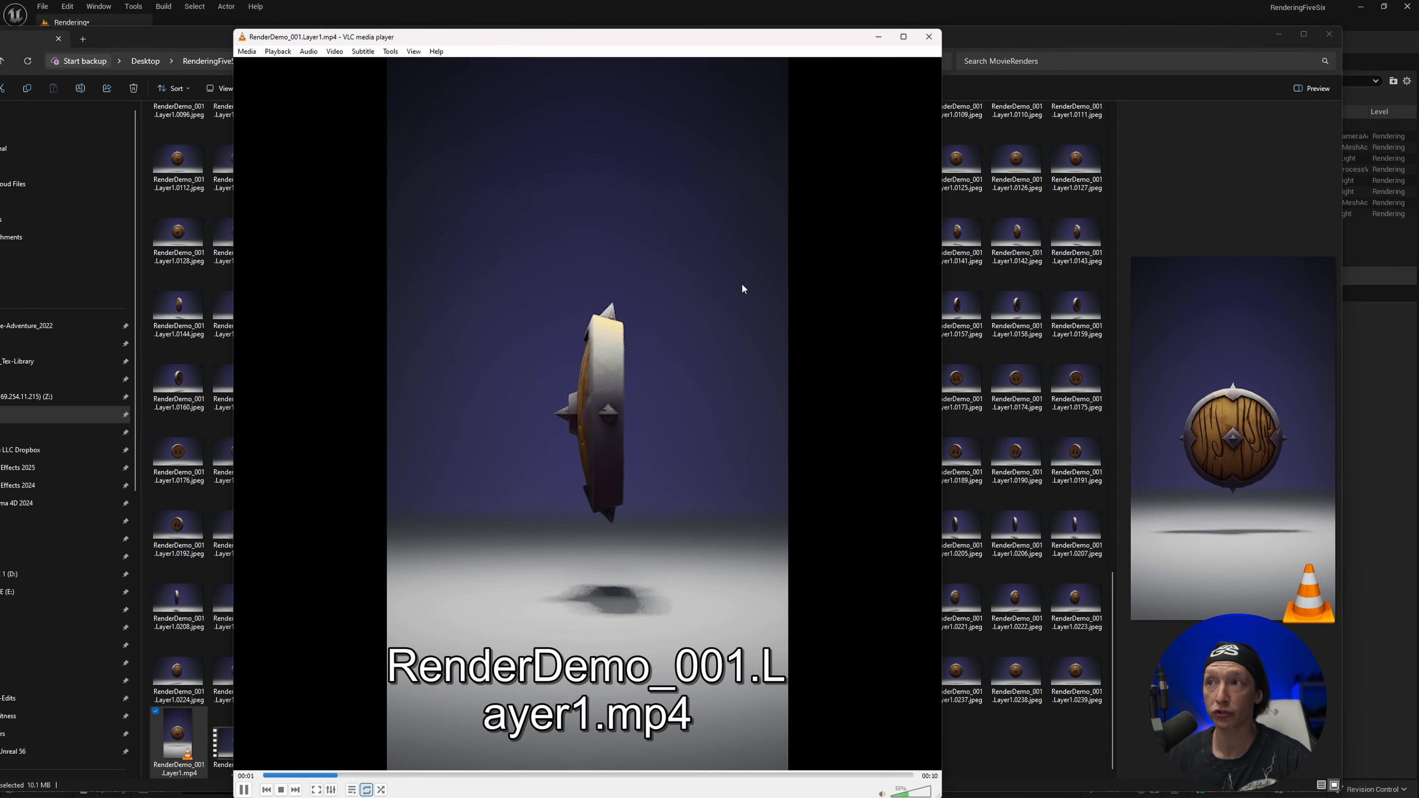
left_click(930, 36)
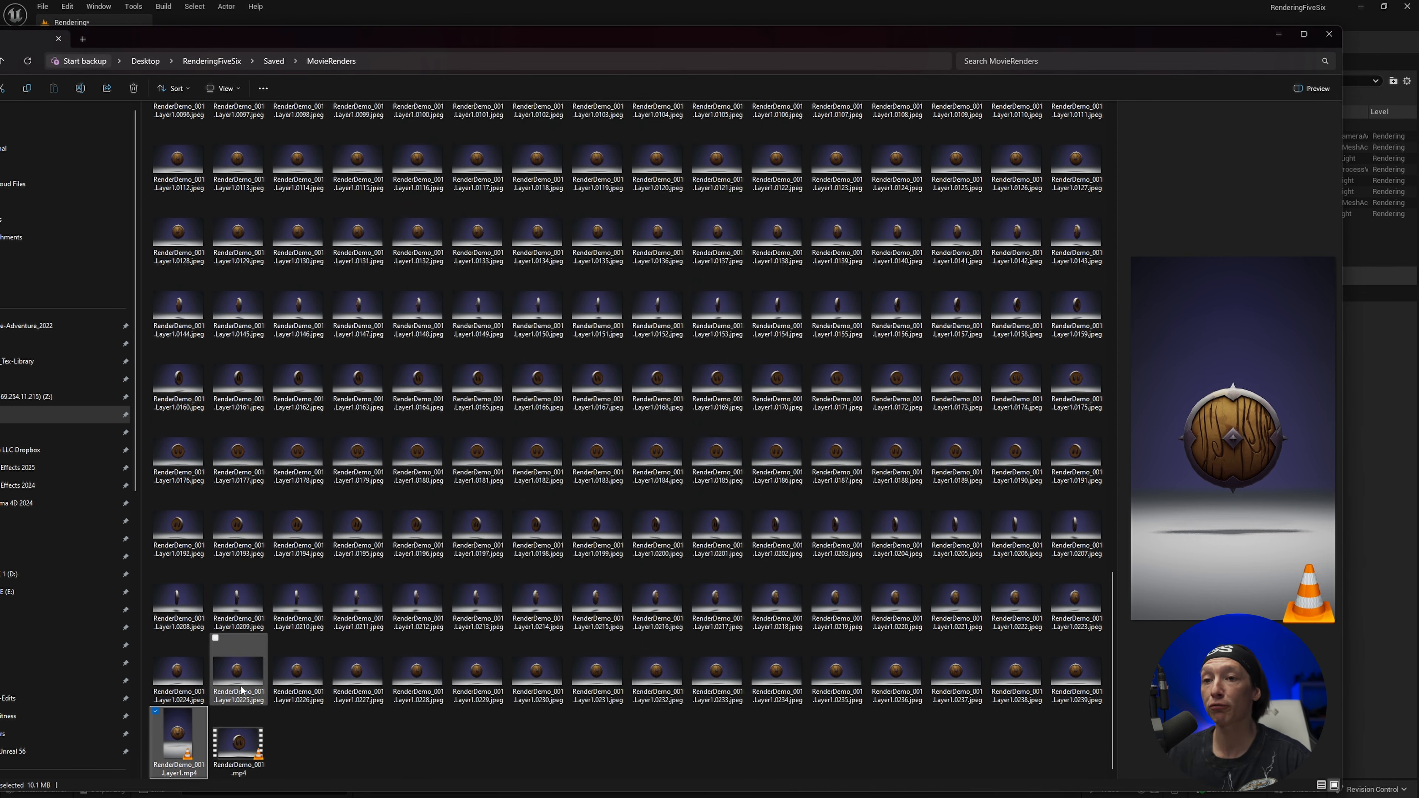
key("alt+Return")
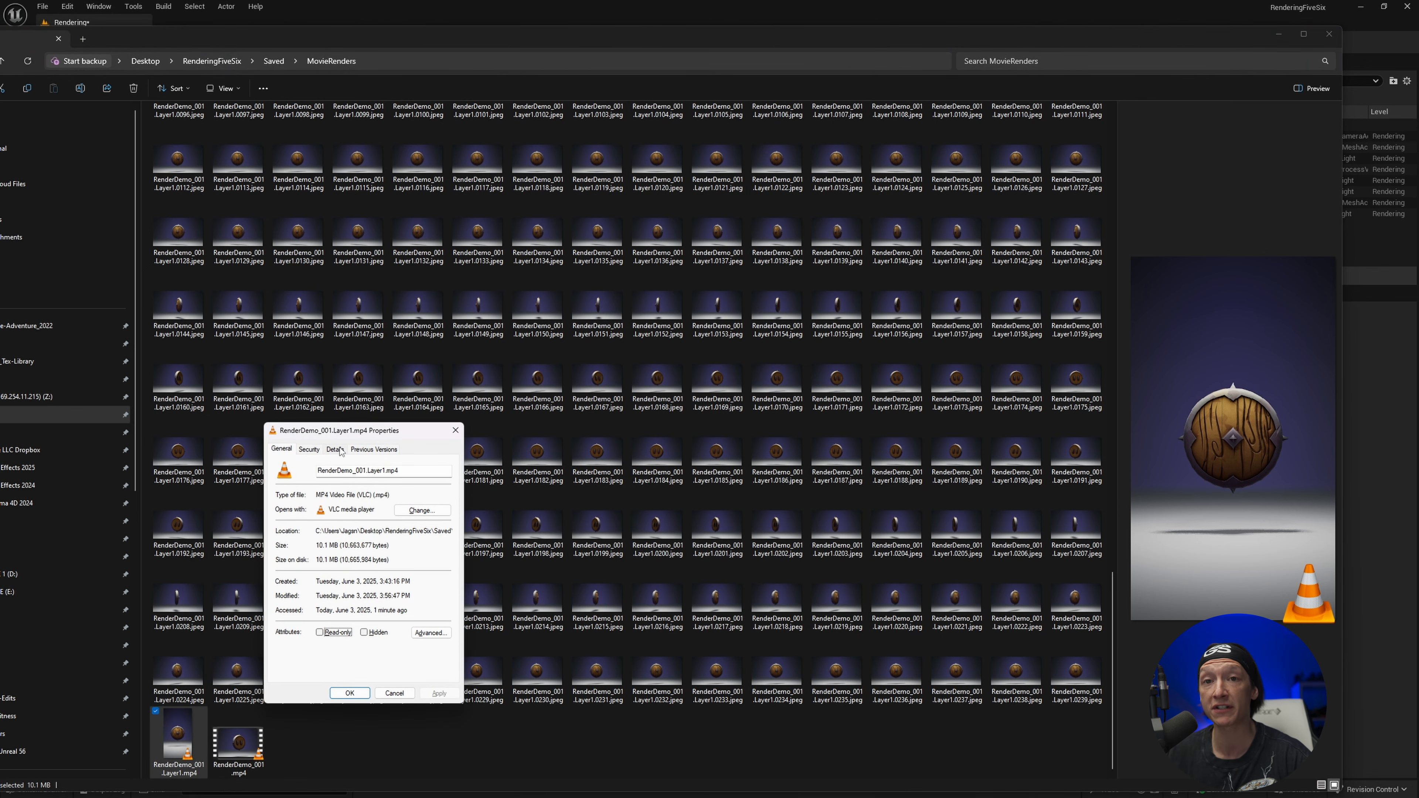
left_click(336, 450)
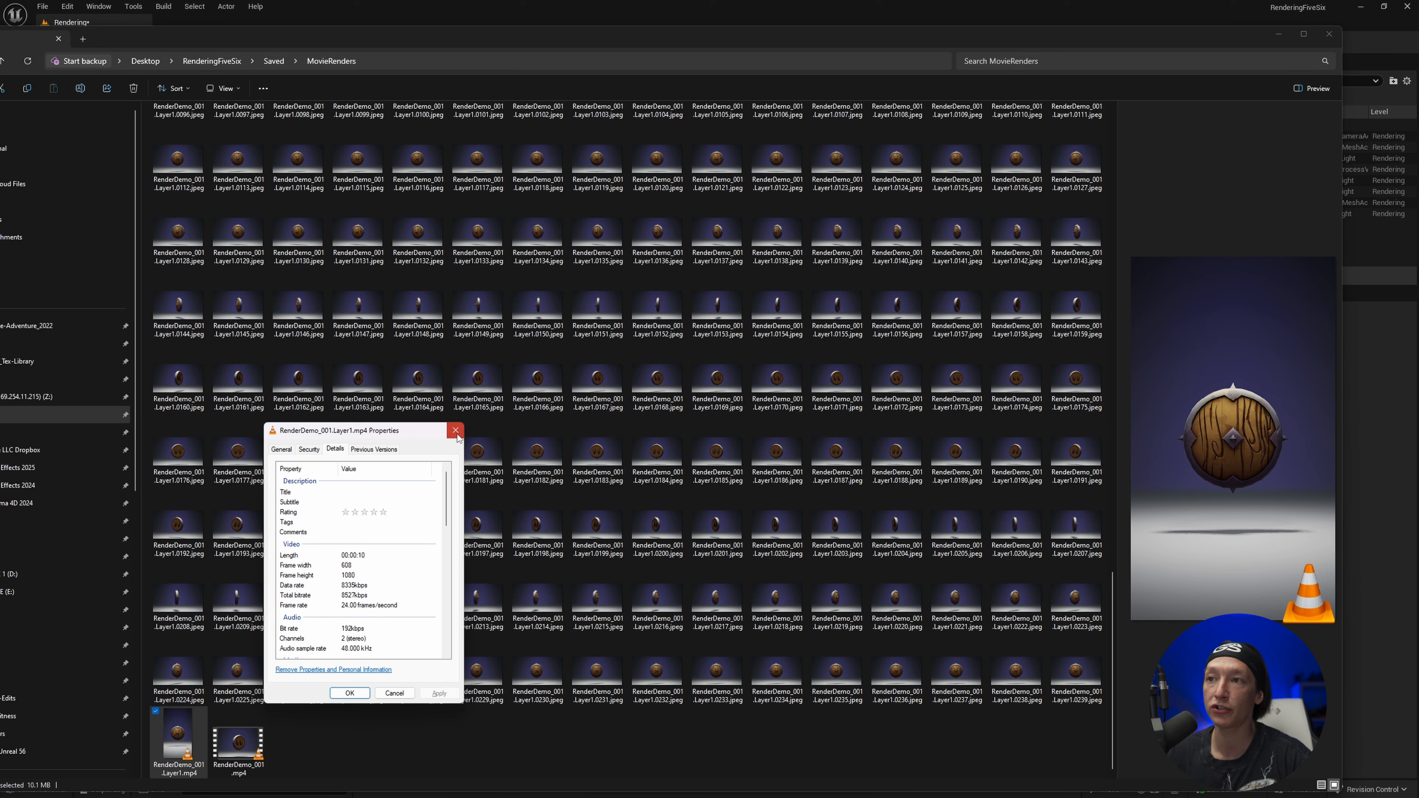
left_click(457, 430)
left_click(1329, 35)
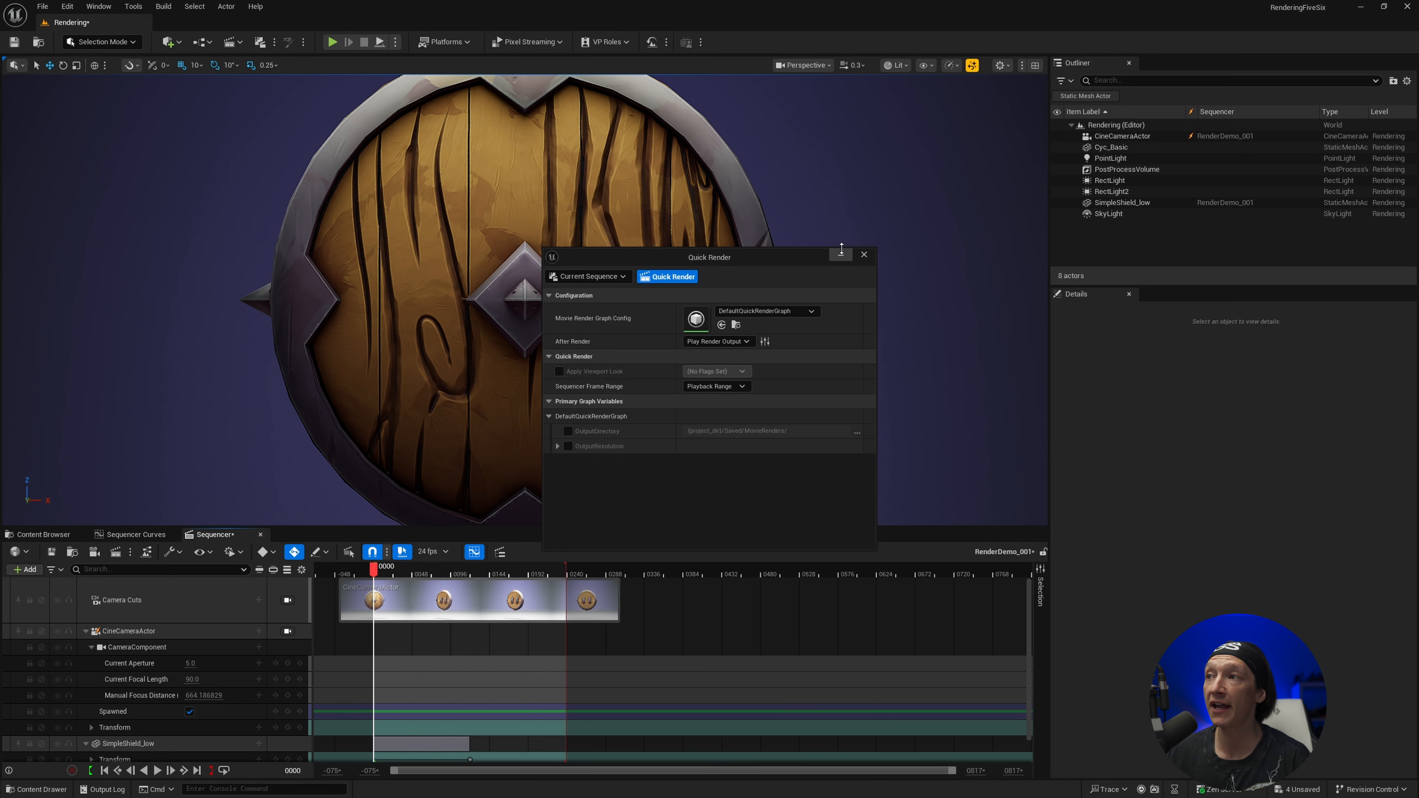
Close Quick Render, open the RenderDemo_001 job's myrendersettings config in the Movie Render Queue, and set its Output Resolution to 1080 x 1920
left_click(864, 254)
left_click(116, 552)
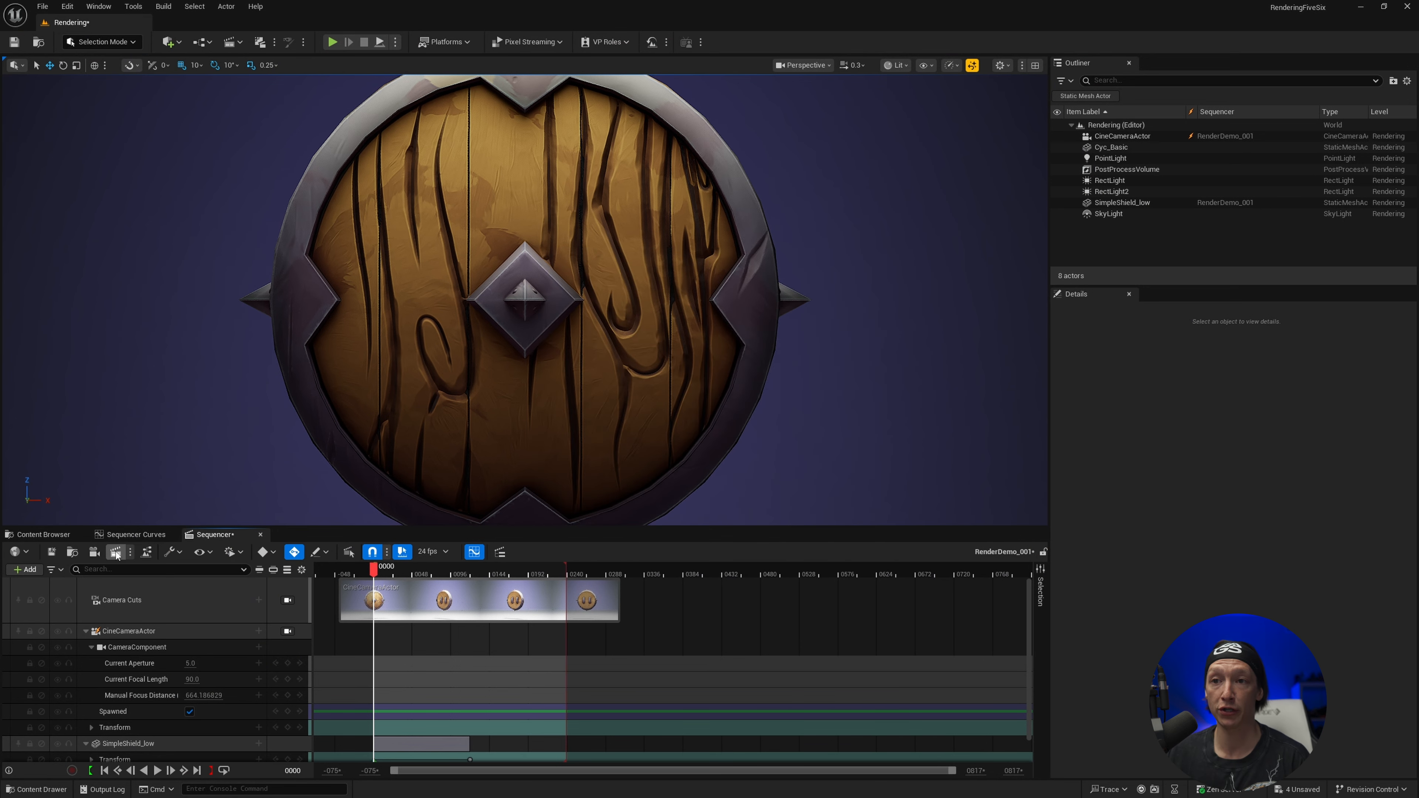
left_click(484, 253)
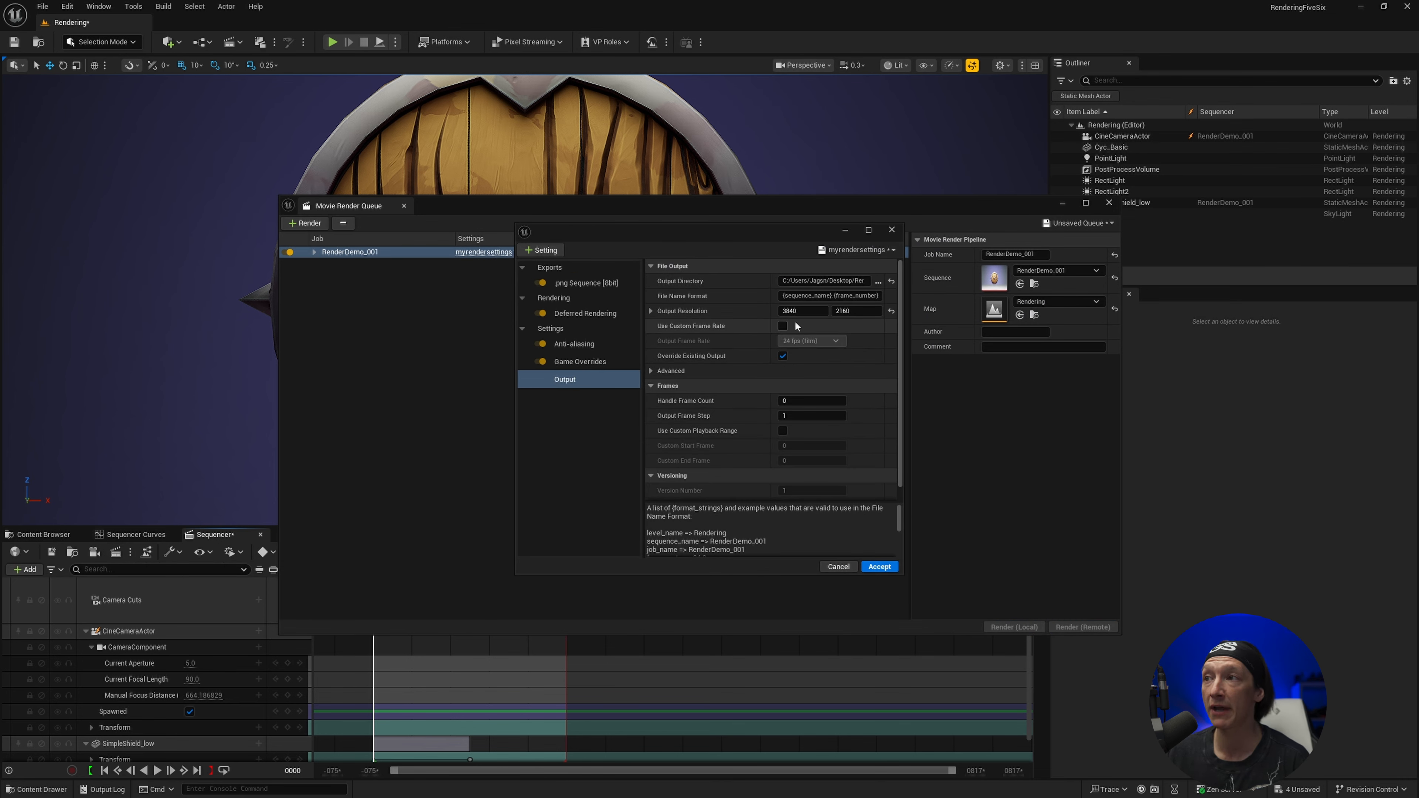
left_click(799, 312)
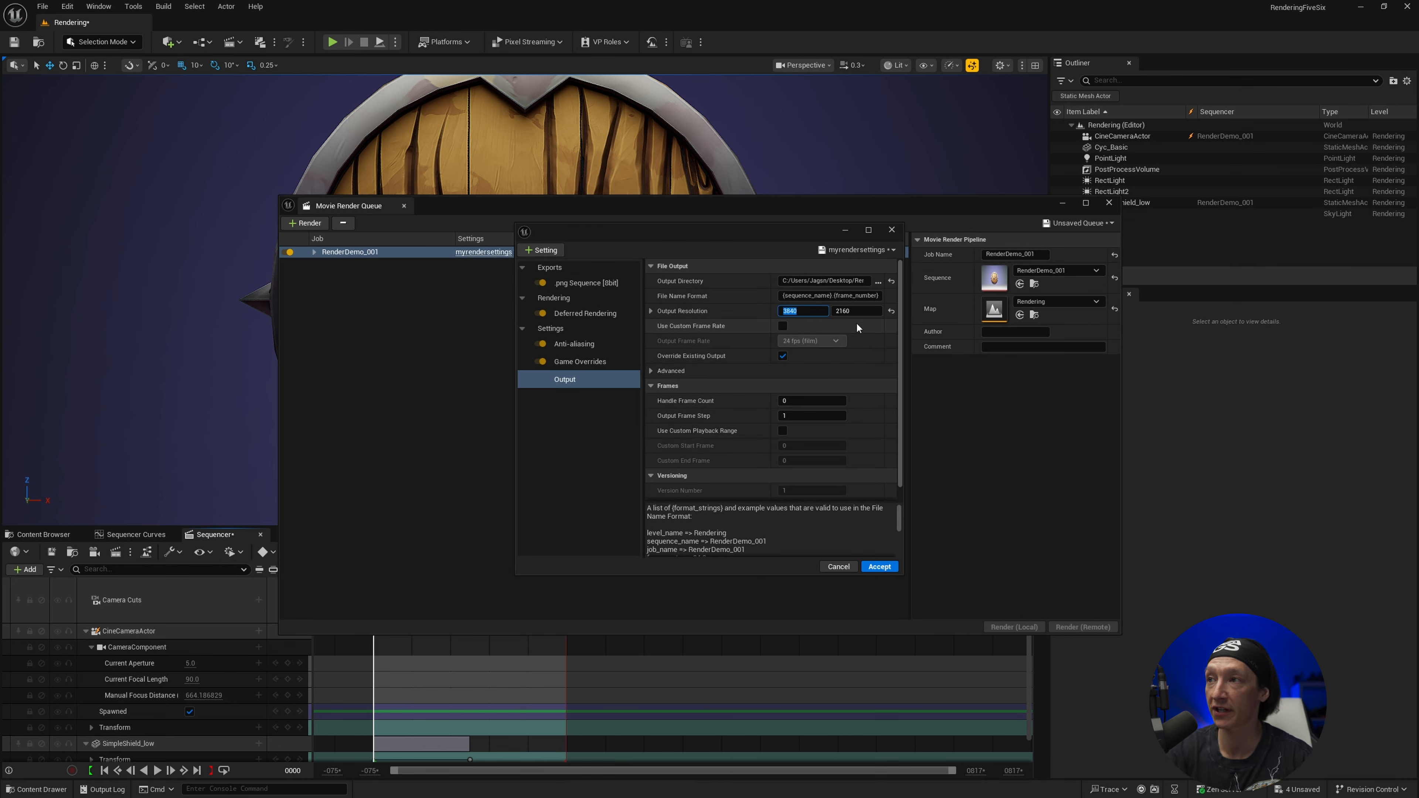
type("1080")
key("Tab")
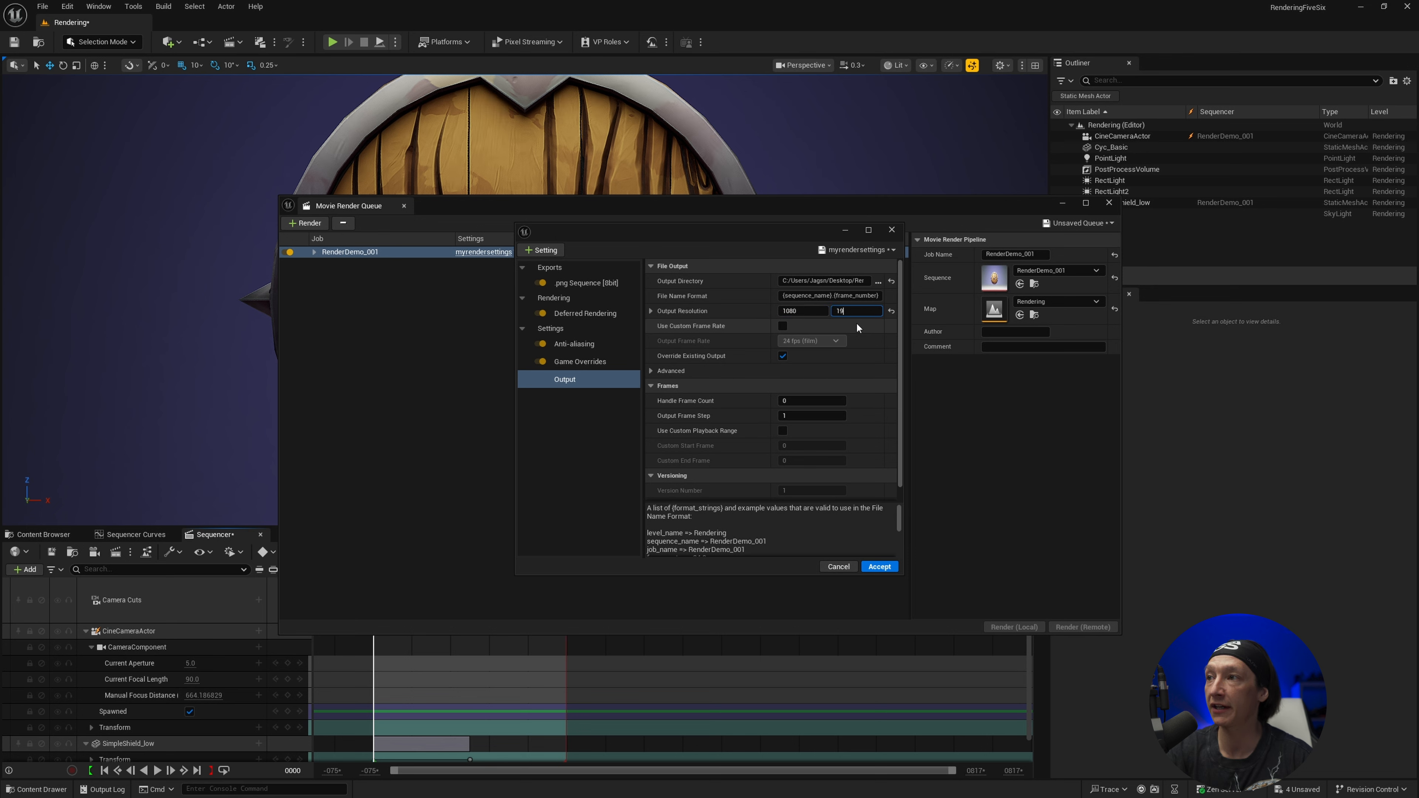
Replace the config's .png Sequence [8bit] export with H.264 MP4 [8bit] and check the Output settings
left_click(595, 282)
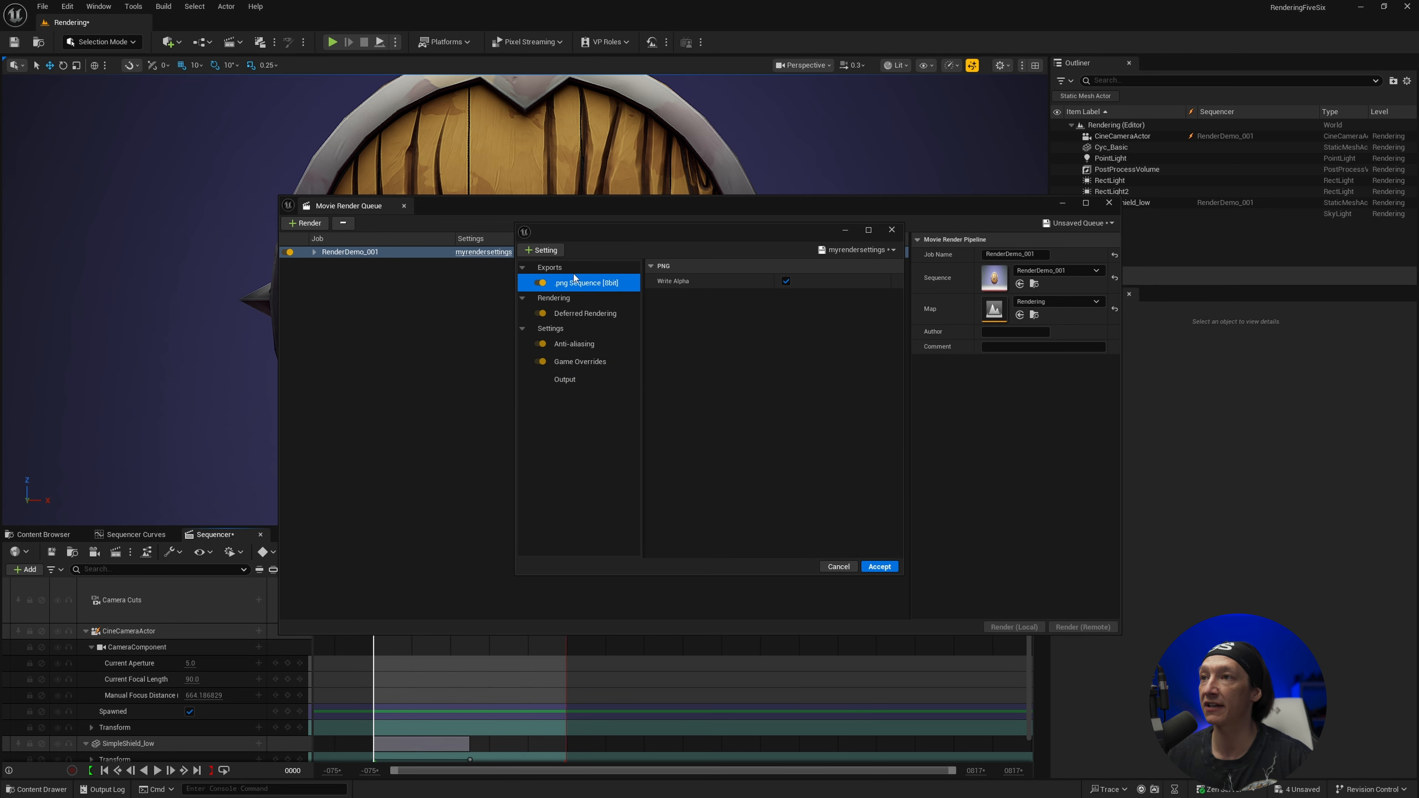
left_click(556, 249)
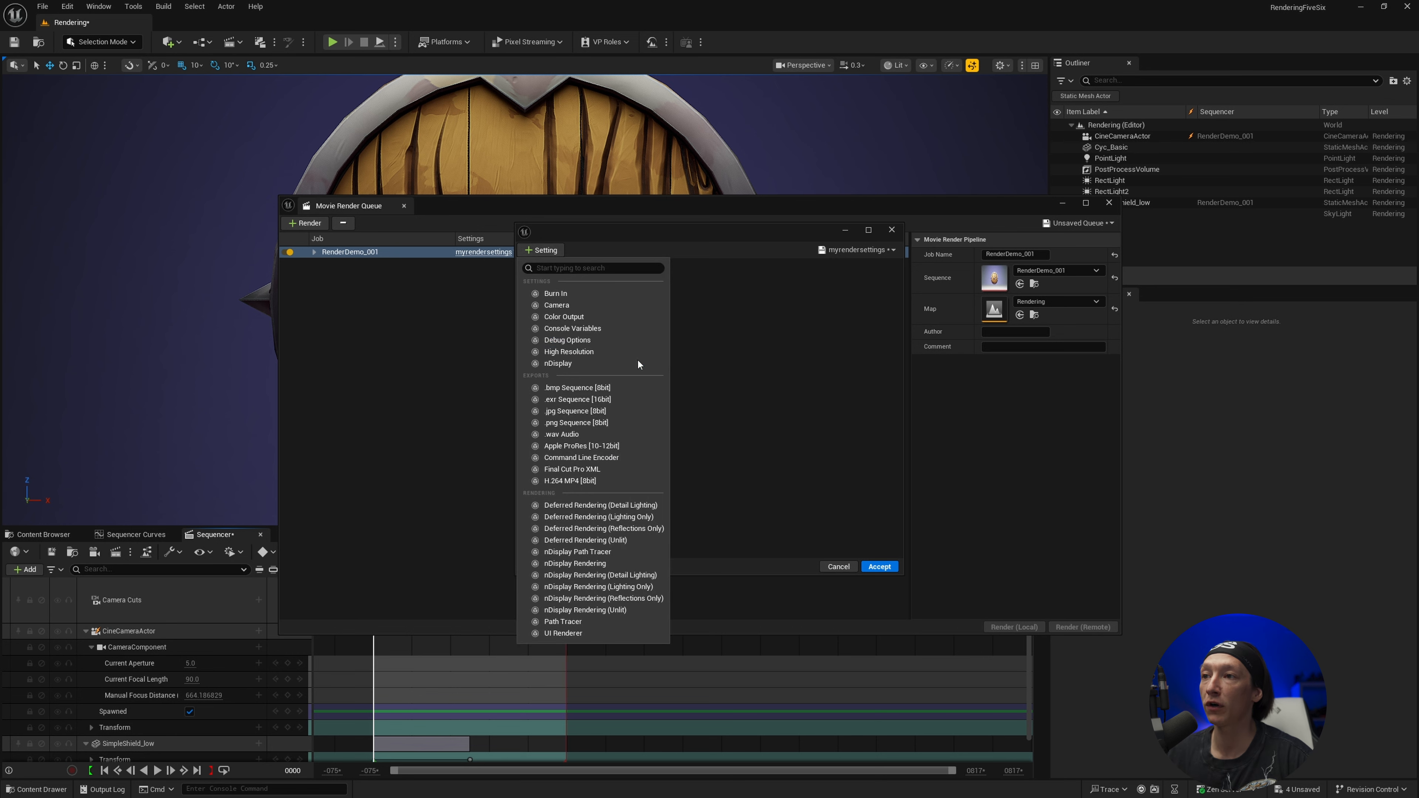
left_click(570, 481)
left_click(565, 380)
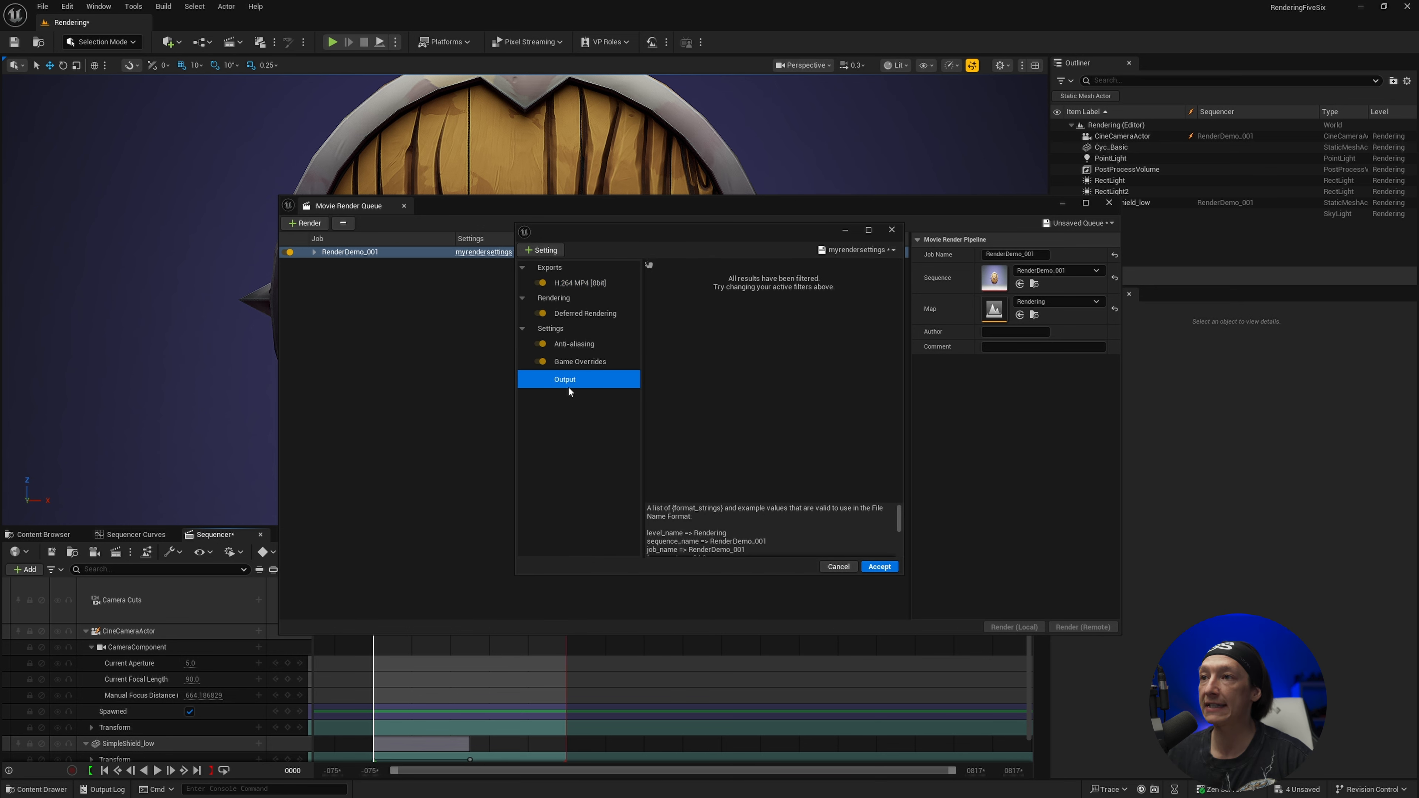
Accept the MP4 config changes and render the RenderDemo_001 job locally
left_click(887, 568)
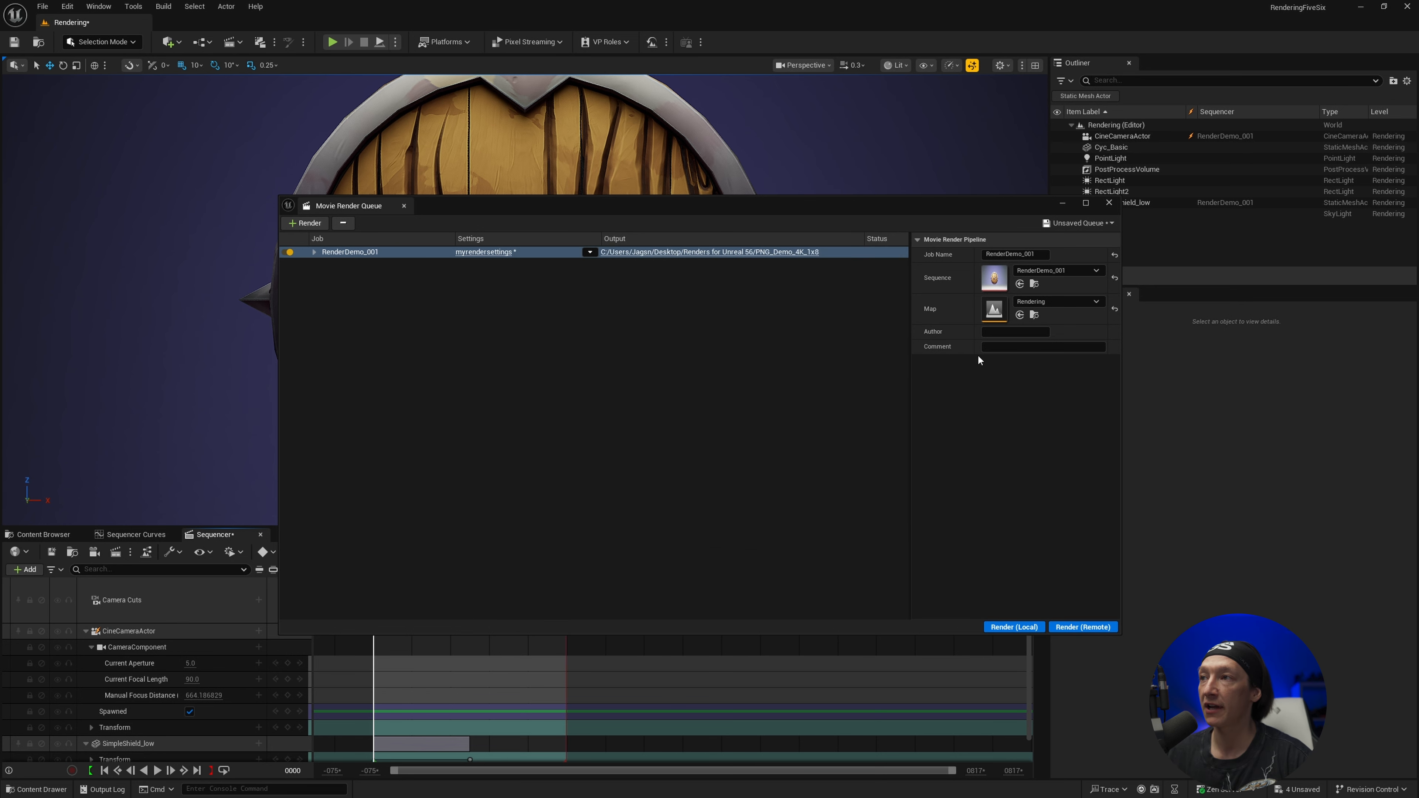
left_click(1016, 628)
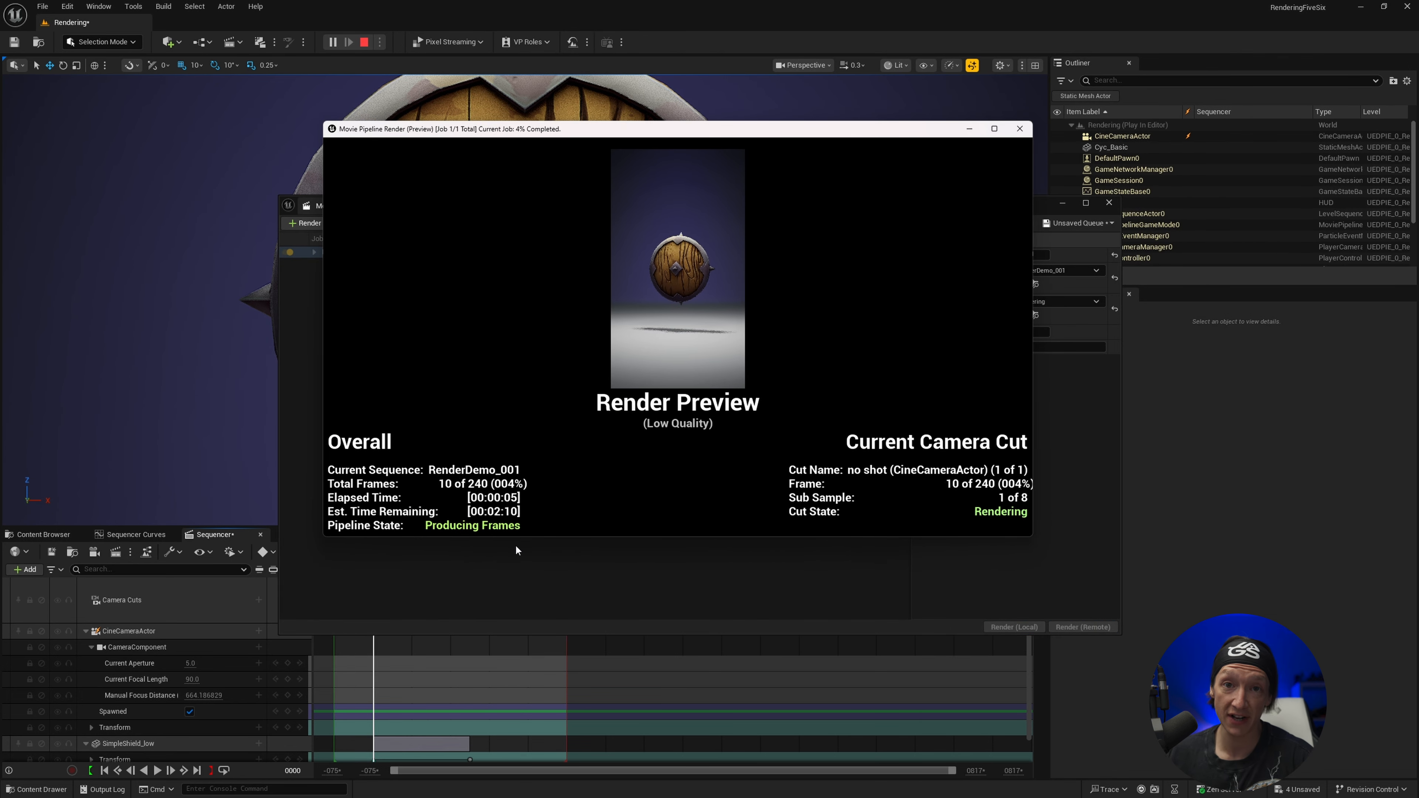
key("Escape")
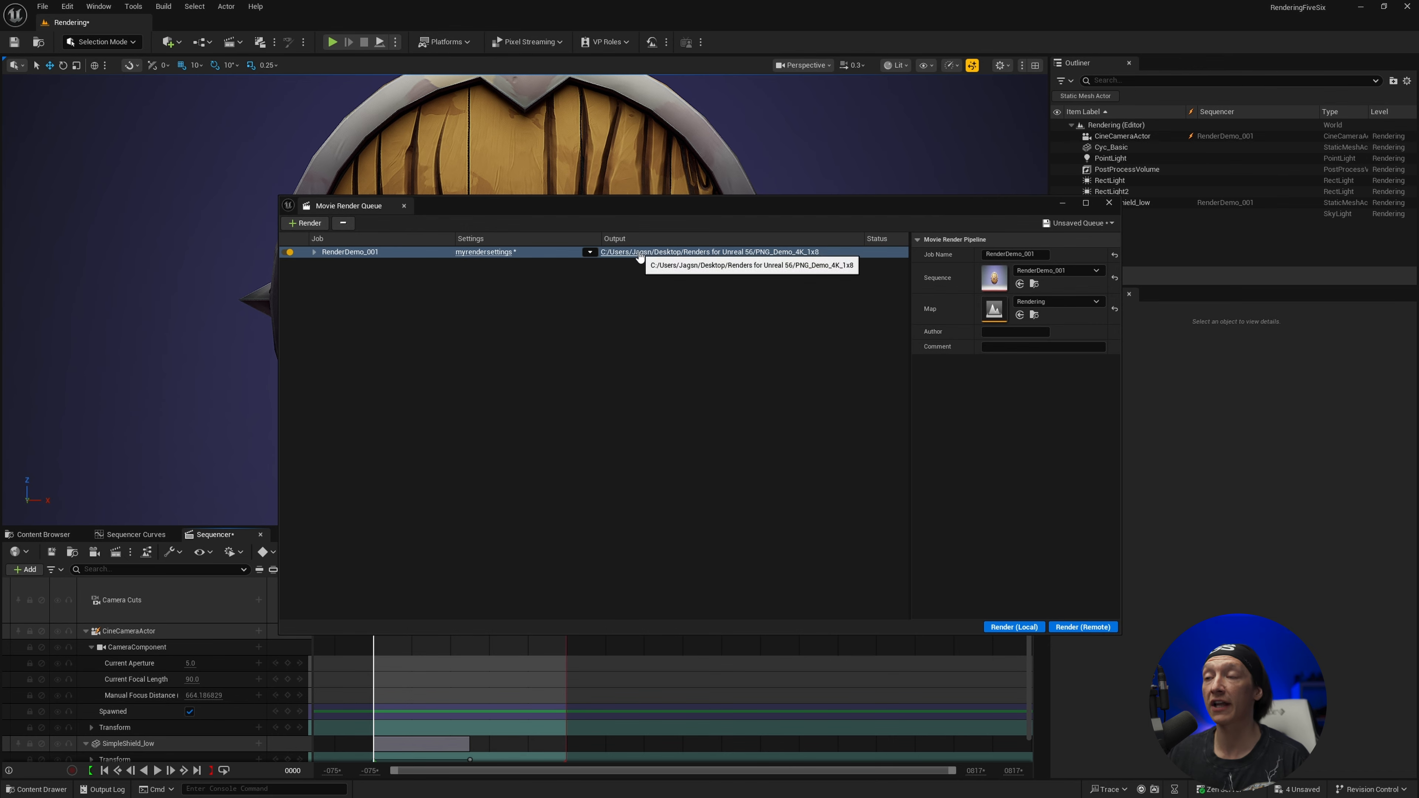
Open the job's PNG_Demo_4K_1x8 output folder and play RenderDemo_001.mp4 to check the vertical render
left_click(718, 256)
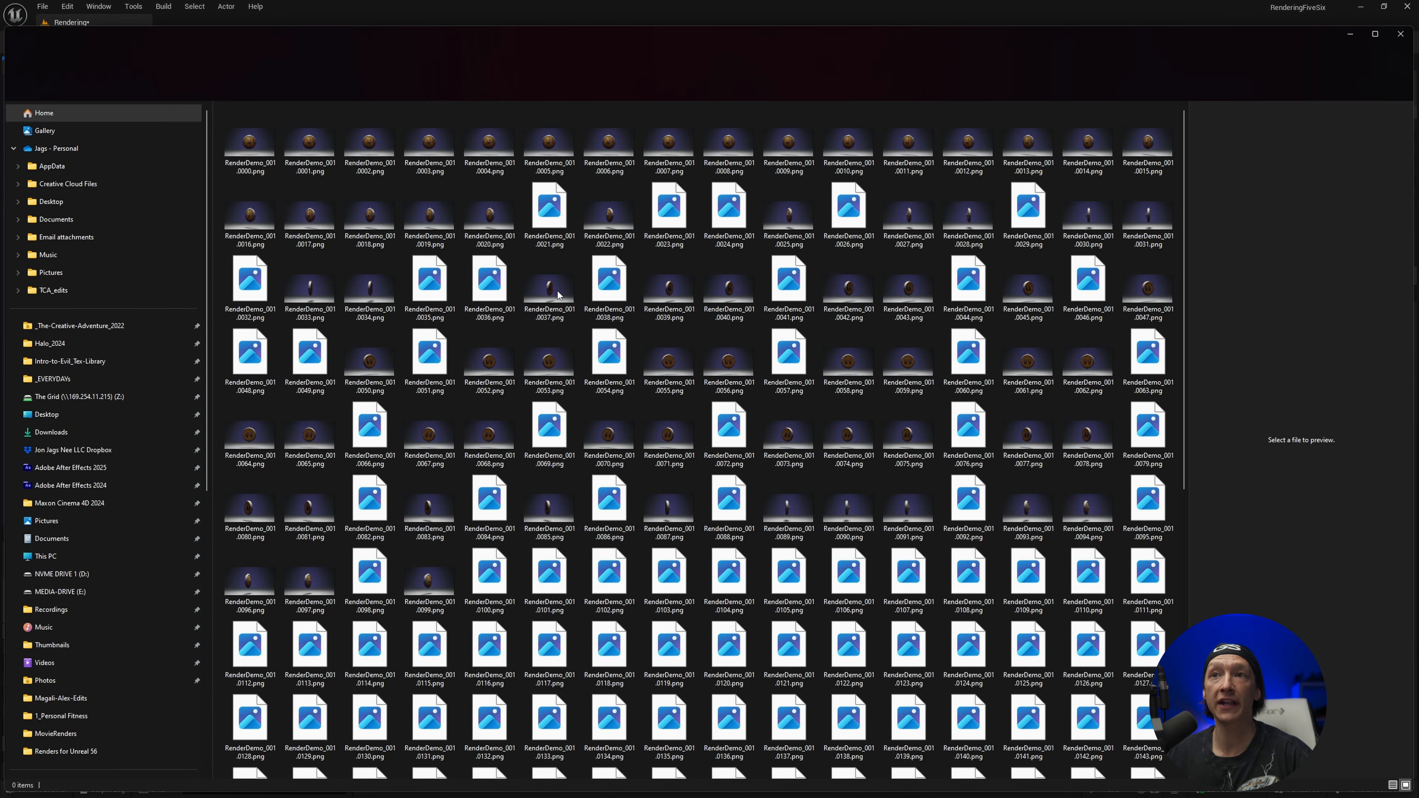
scroll(604, 398, "down", 7)
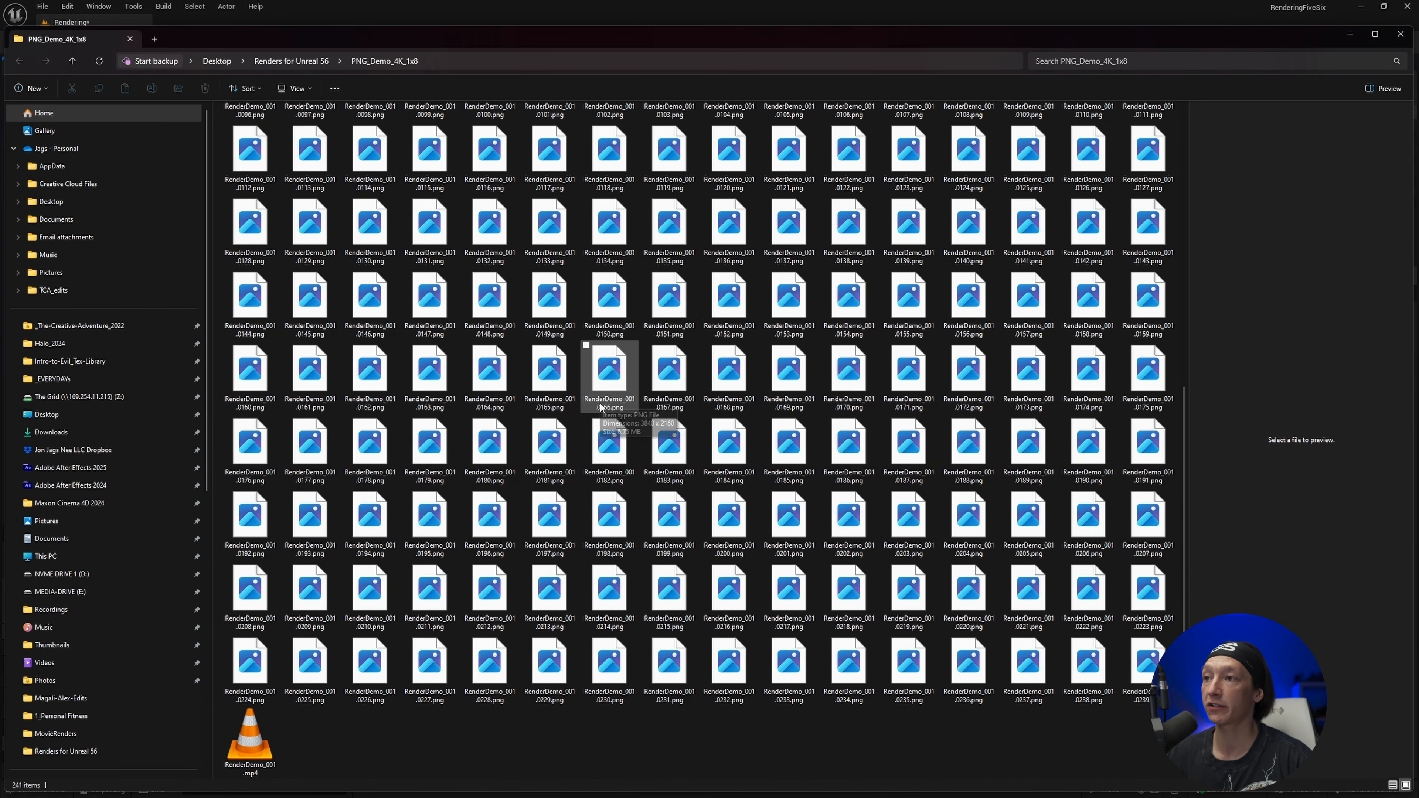
left_click(254, 747)
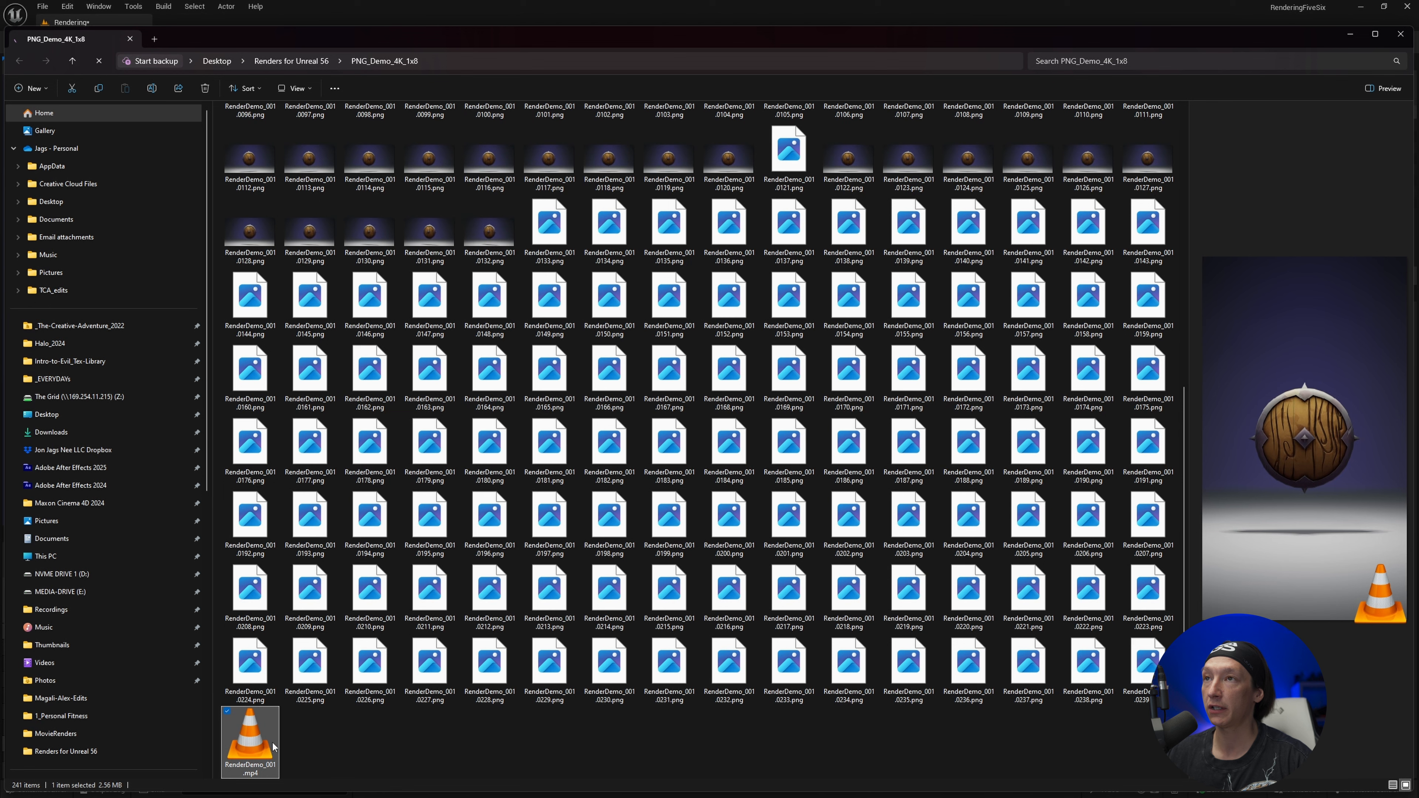
double_click(250, 738)
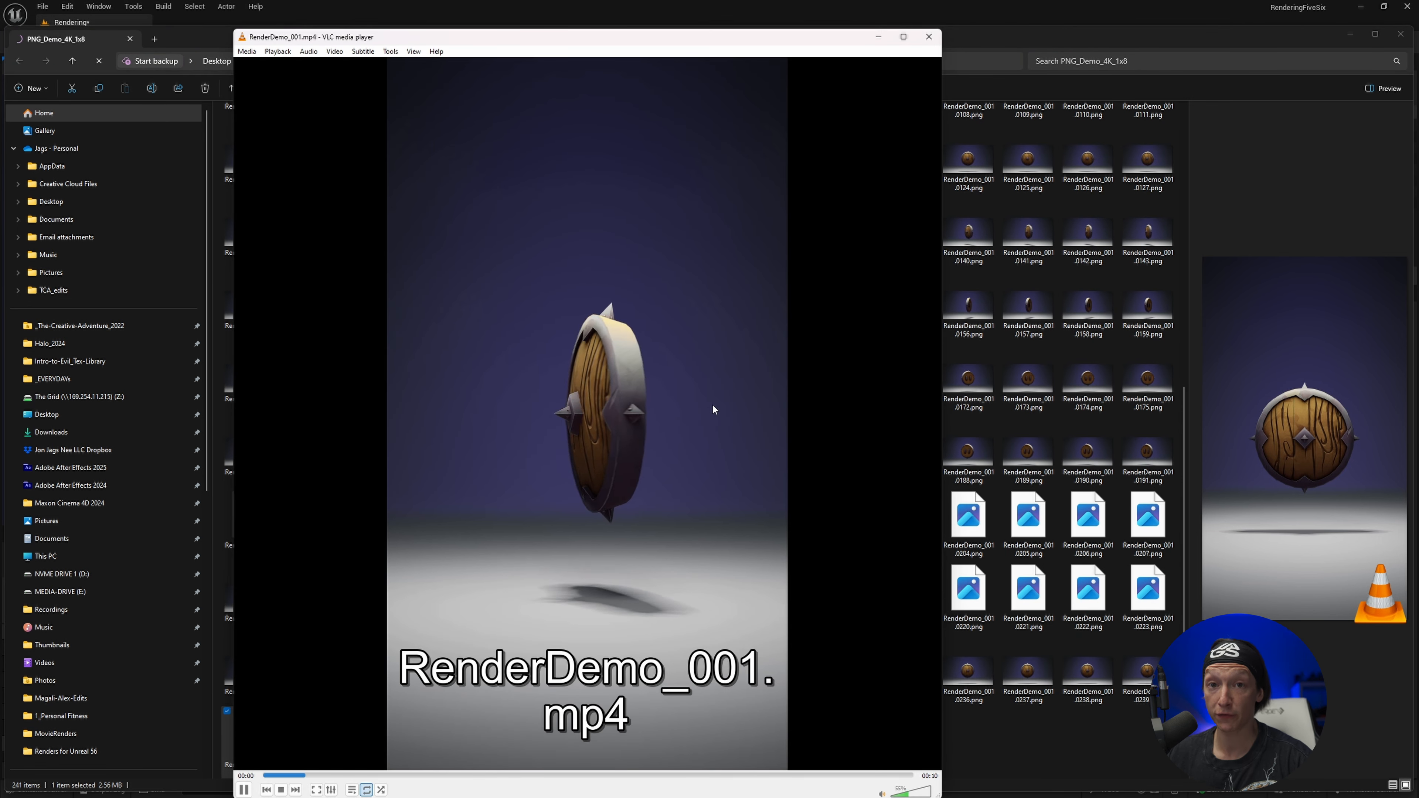
key("alt+F4")
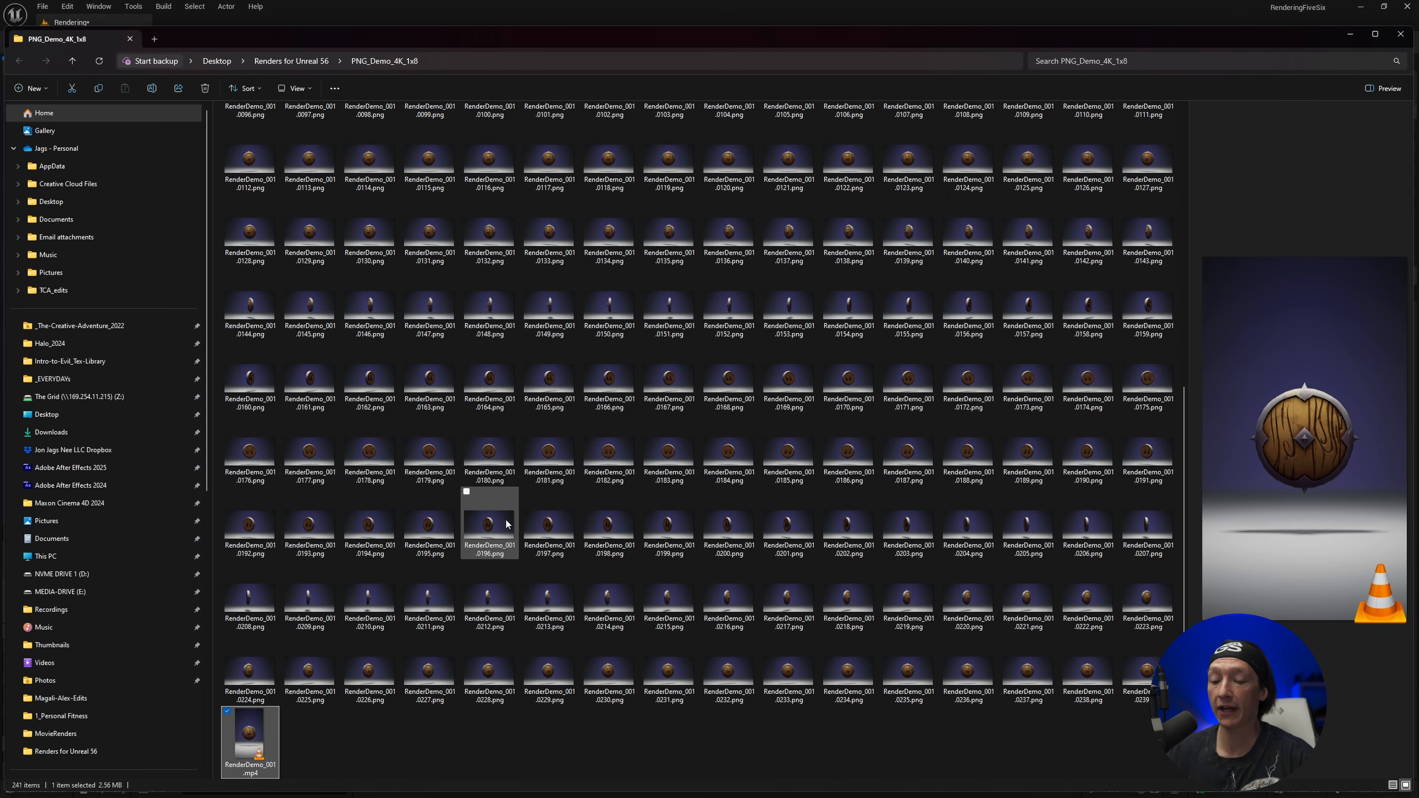
Open the file properties of RenderDemo_001.mp4 and check the frame width and height in its video details
key("alt+Return")
left_click(581, 537)
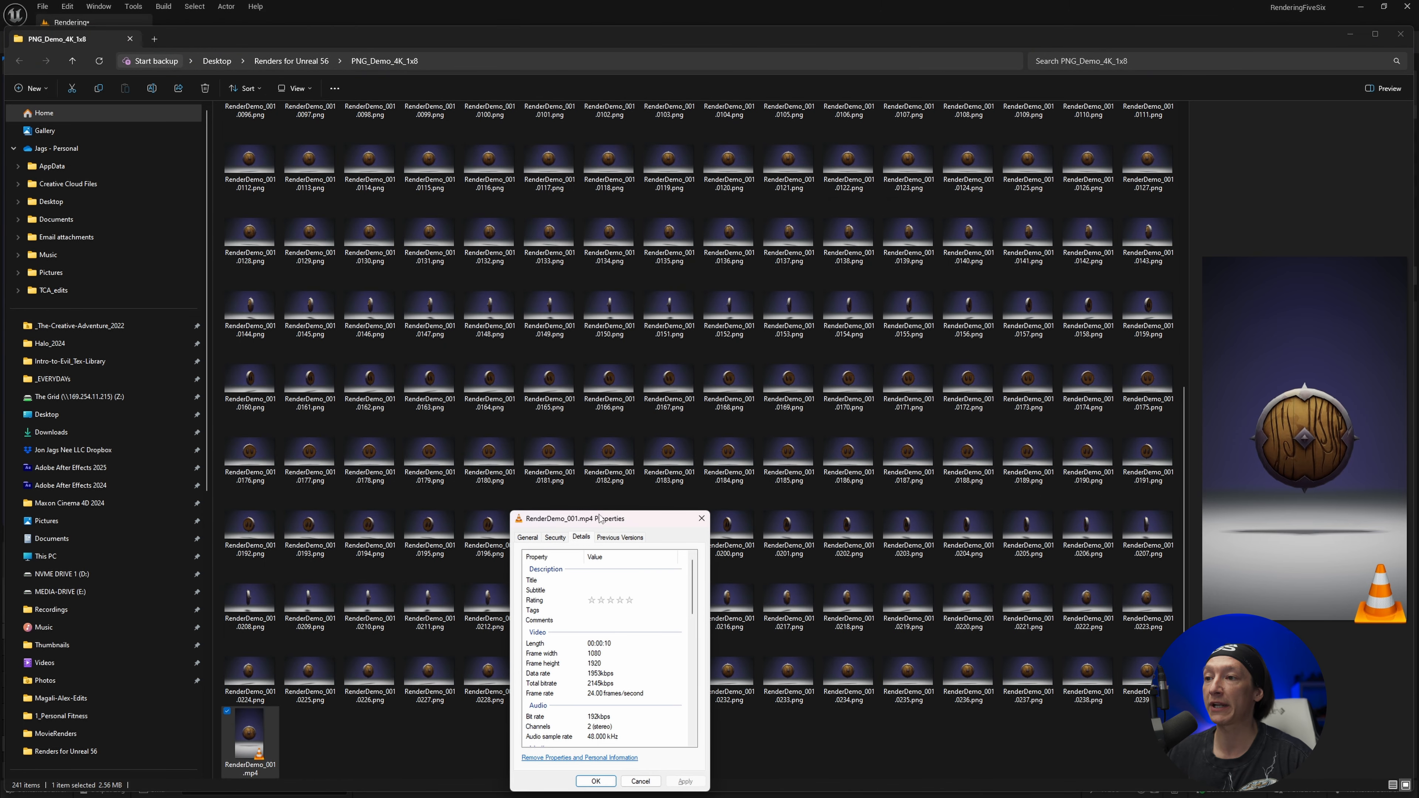
left_click_drag(629, 518, 601, 409)
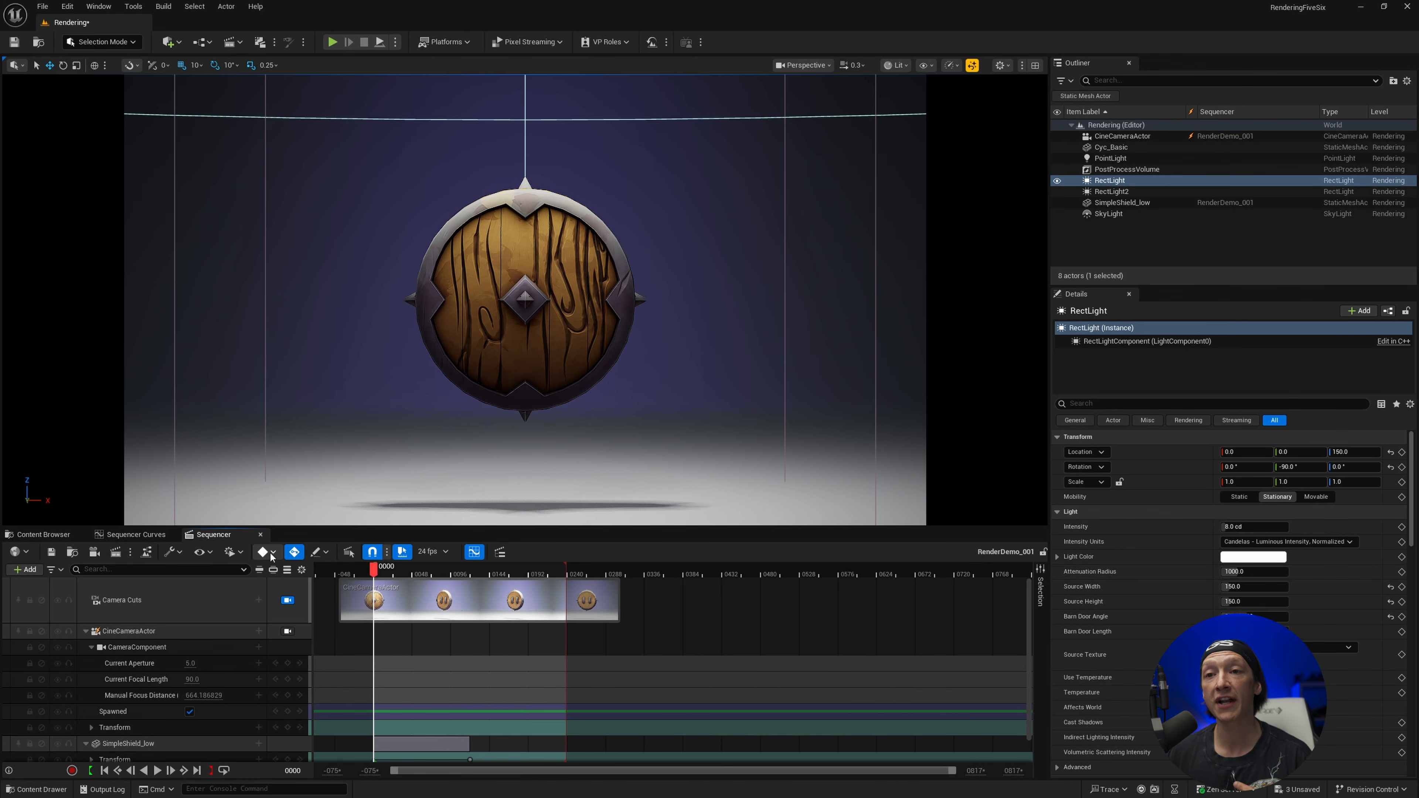
Create an OpenColorIO Configuration asset named OCIO_Tut in the project's _CINEMATICS content folder
left_click(59, 536)
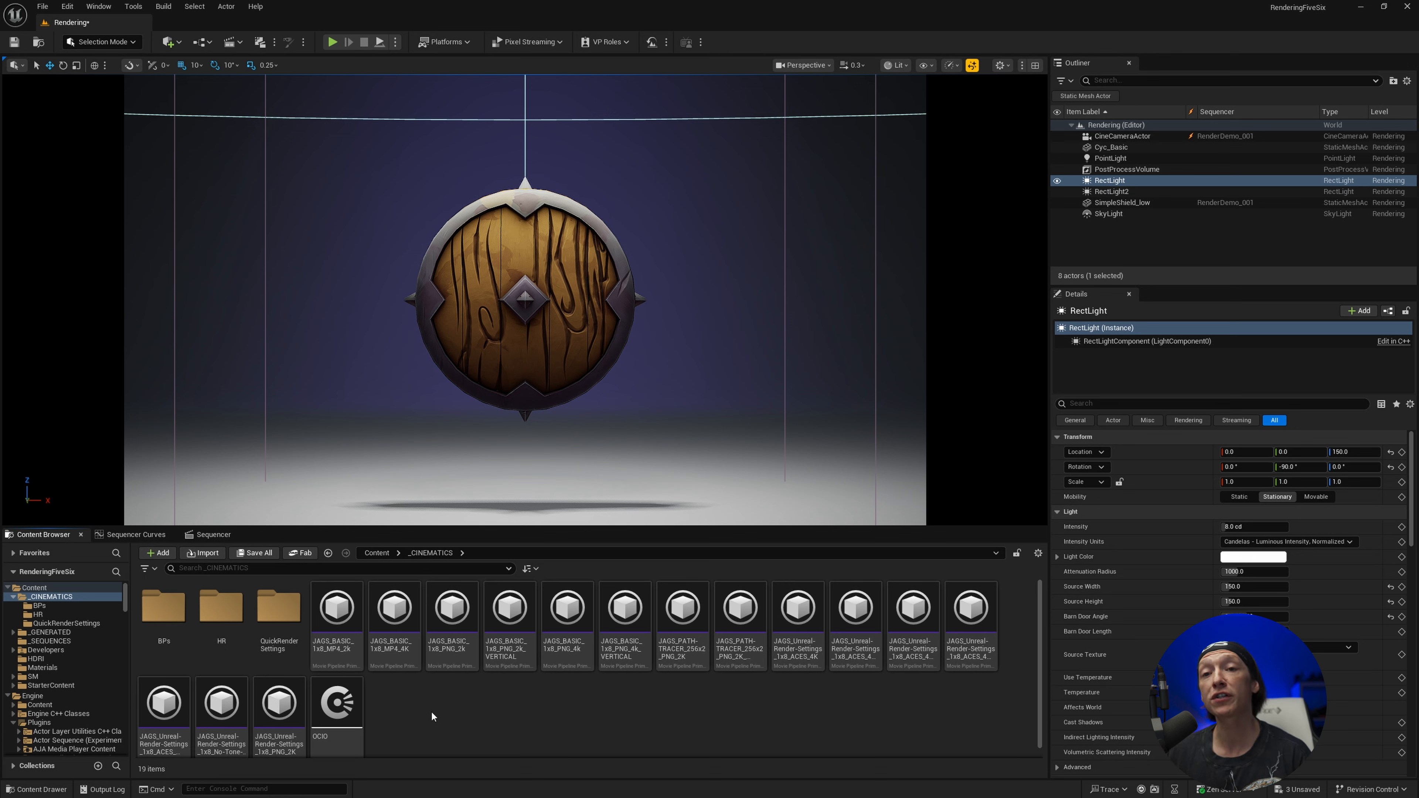
right_click(418, 704)
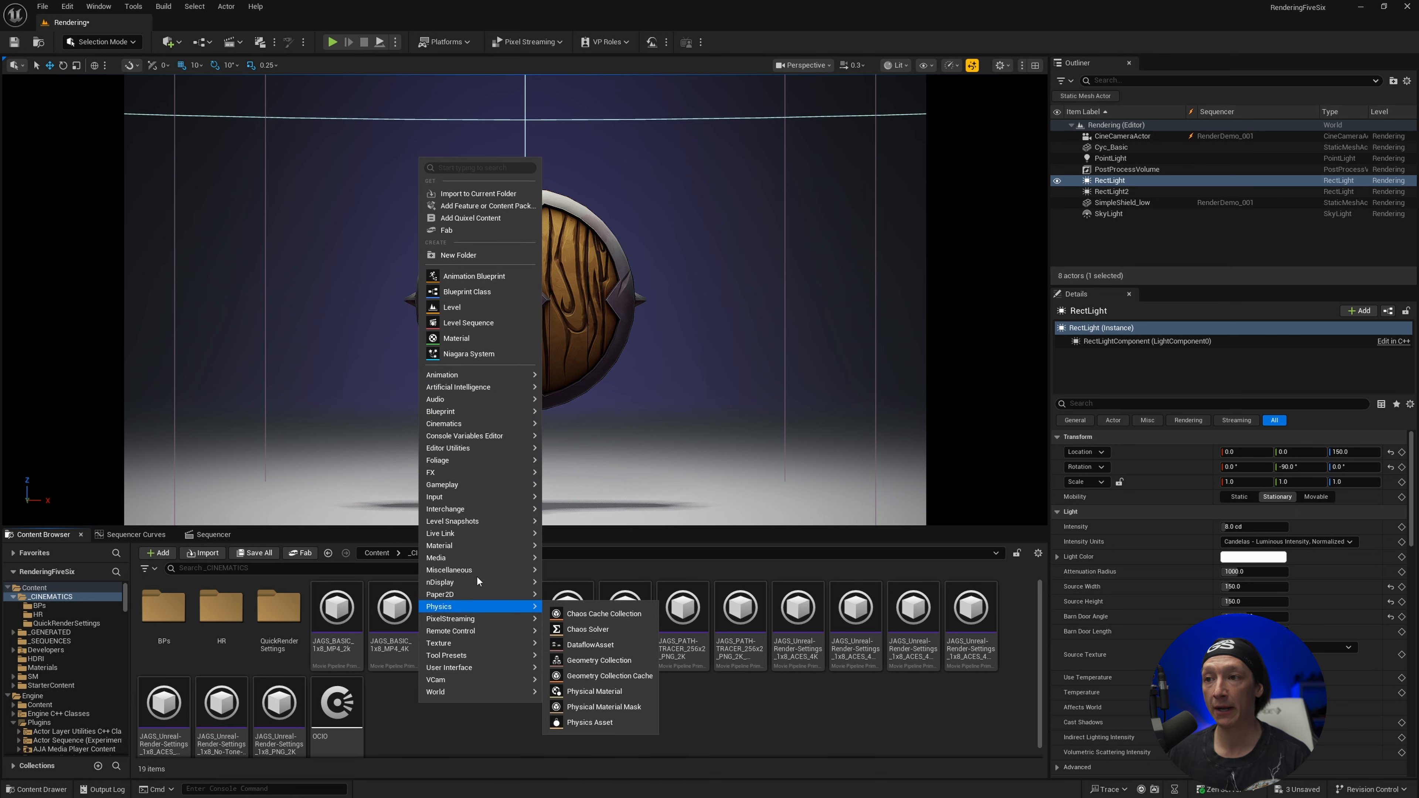
mouse_move(476, 572)
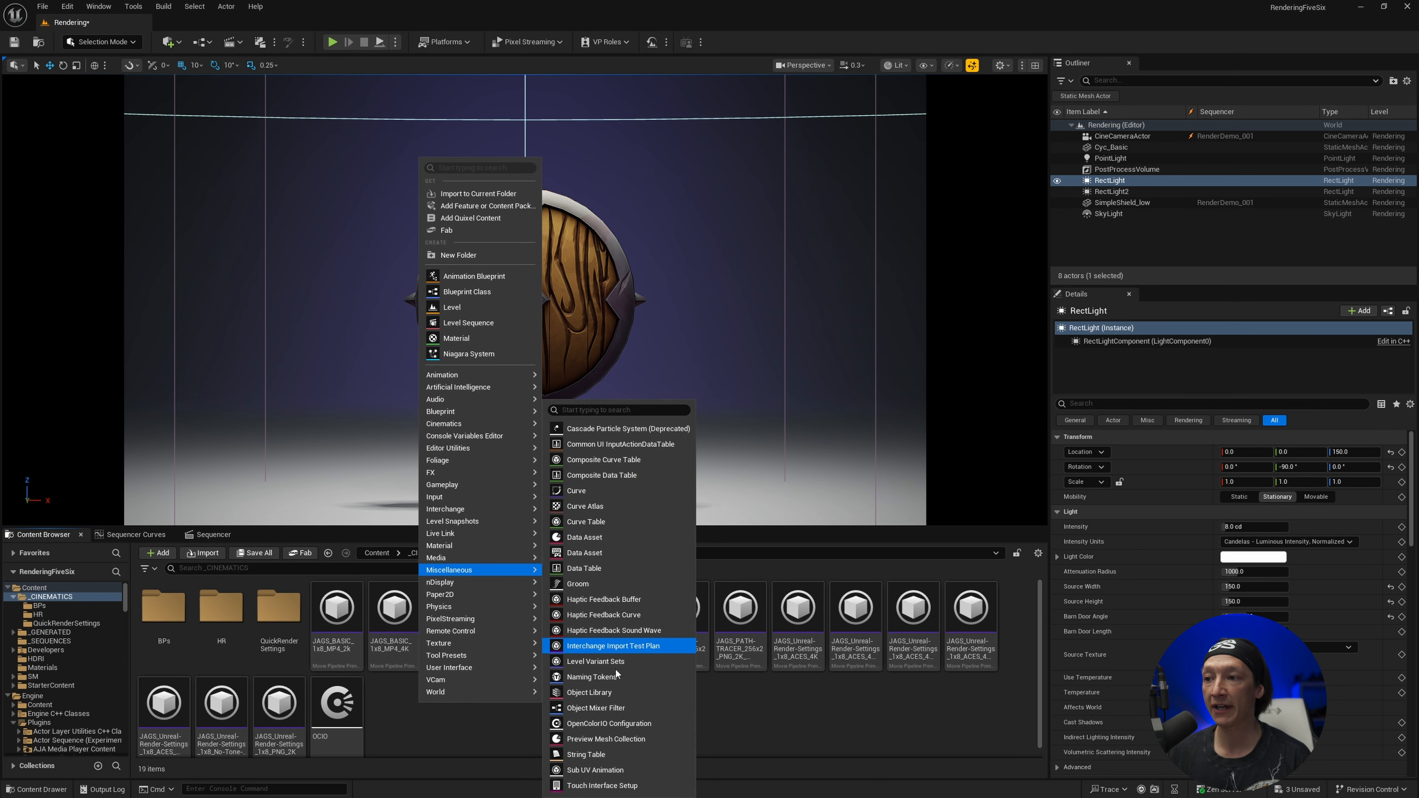
left_click(608, 724)
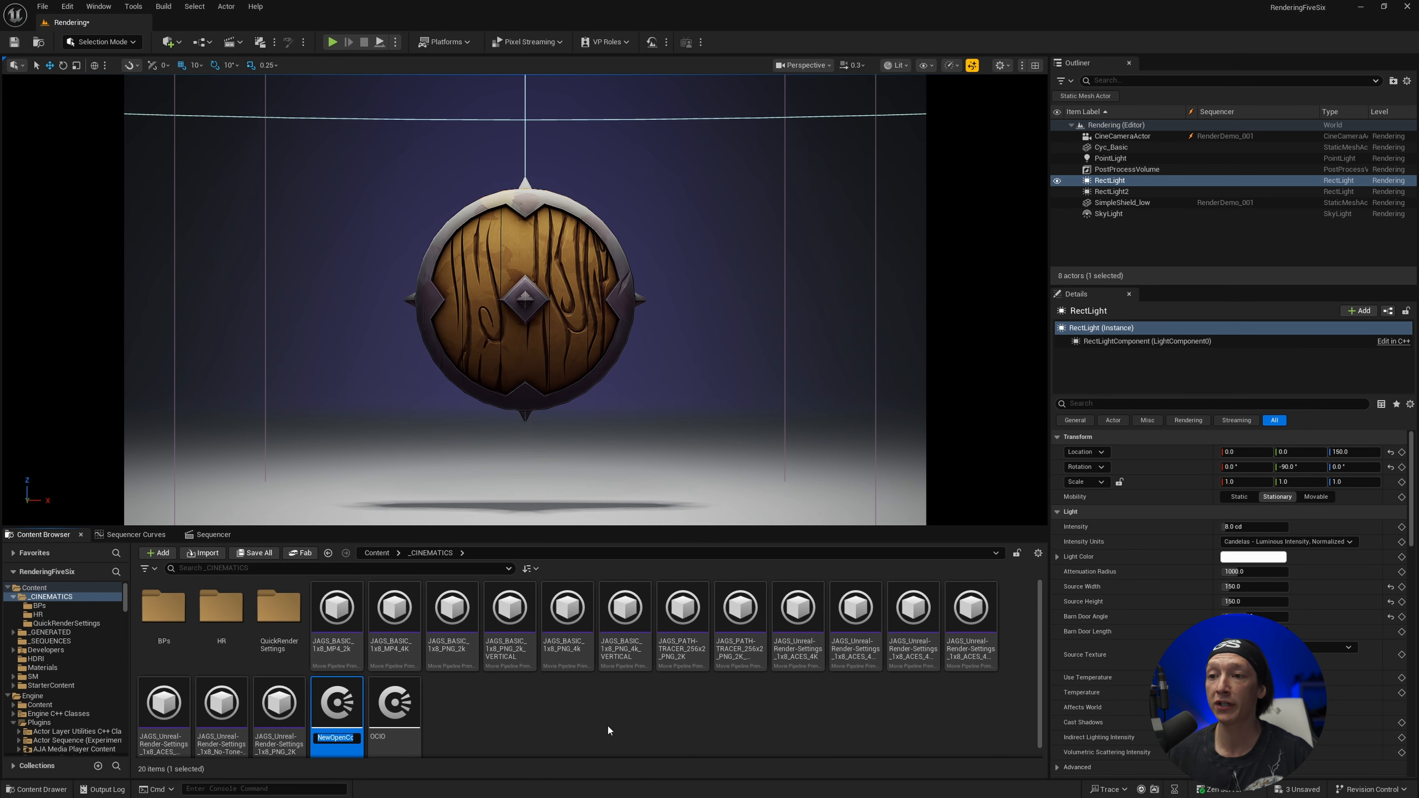
type("OCIO_T")
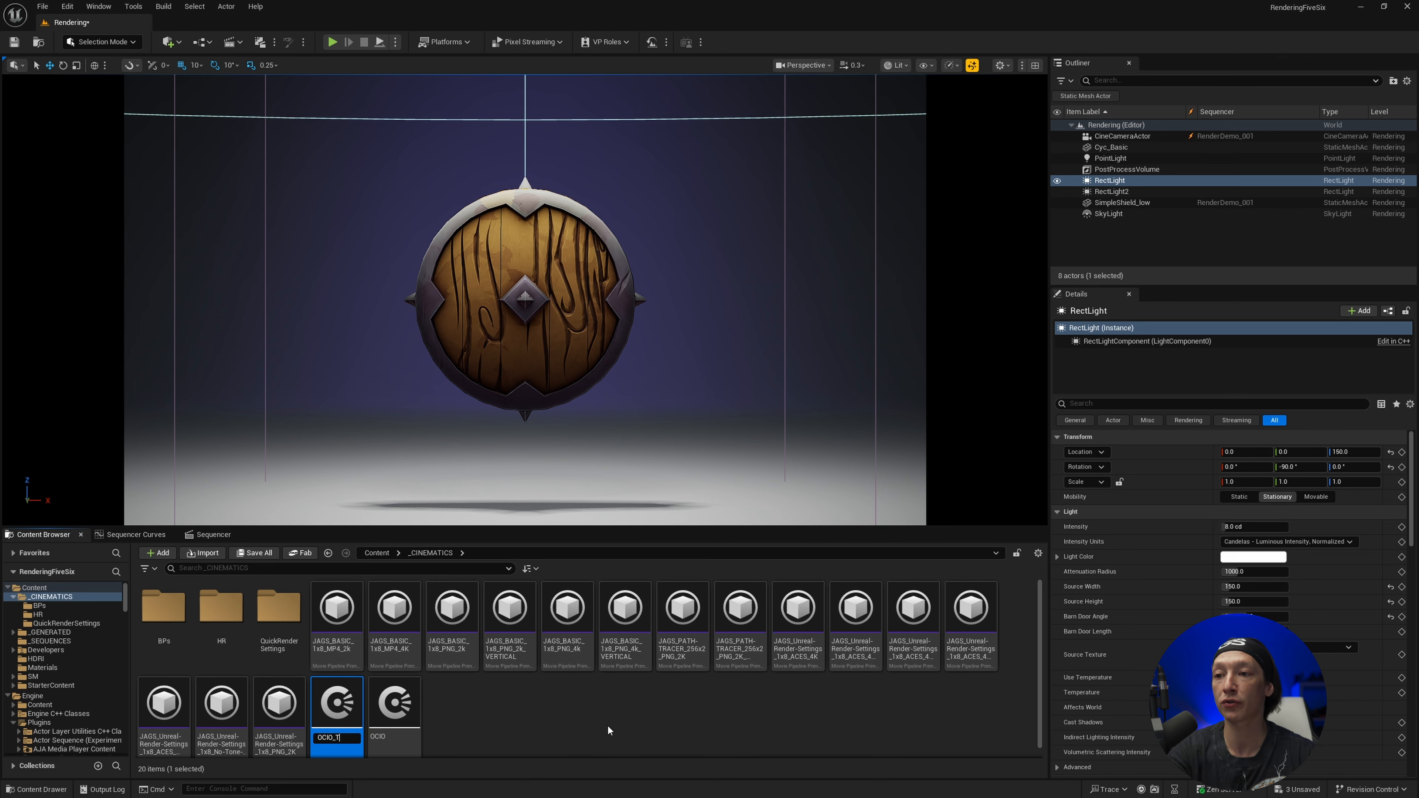
type("ut")
key("Return")
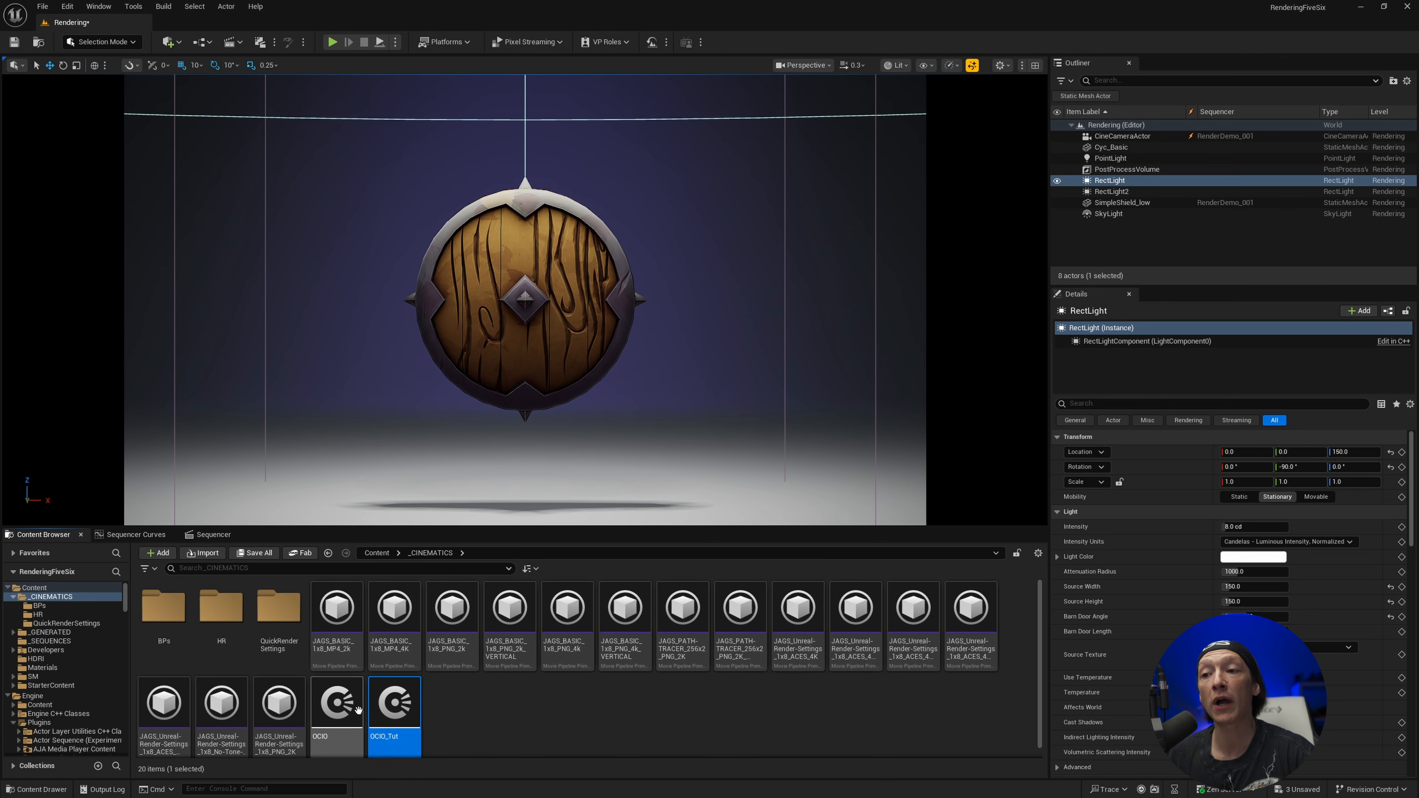
Open OCIO_Tut and add two Desired Color Spaces: ACEScg at index 0 and the utility space Linear Rec.709 (sRGB) at index 1
double_click(400, 710)
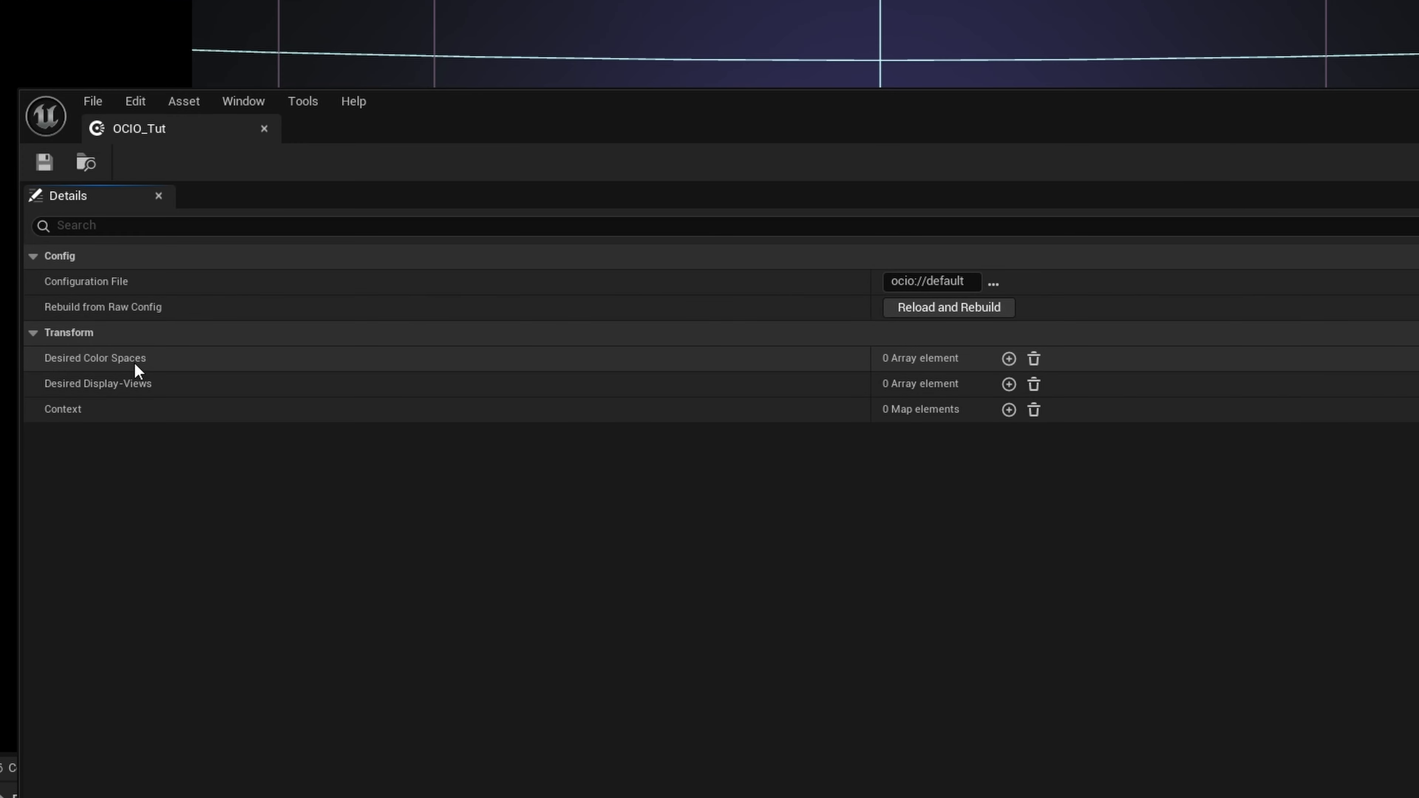
left_click(1009, 359)
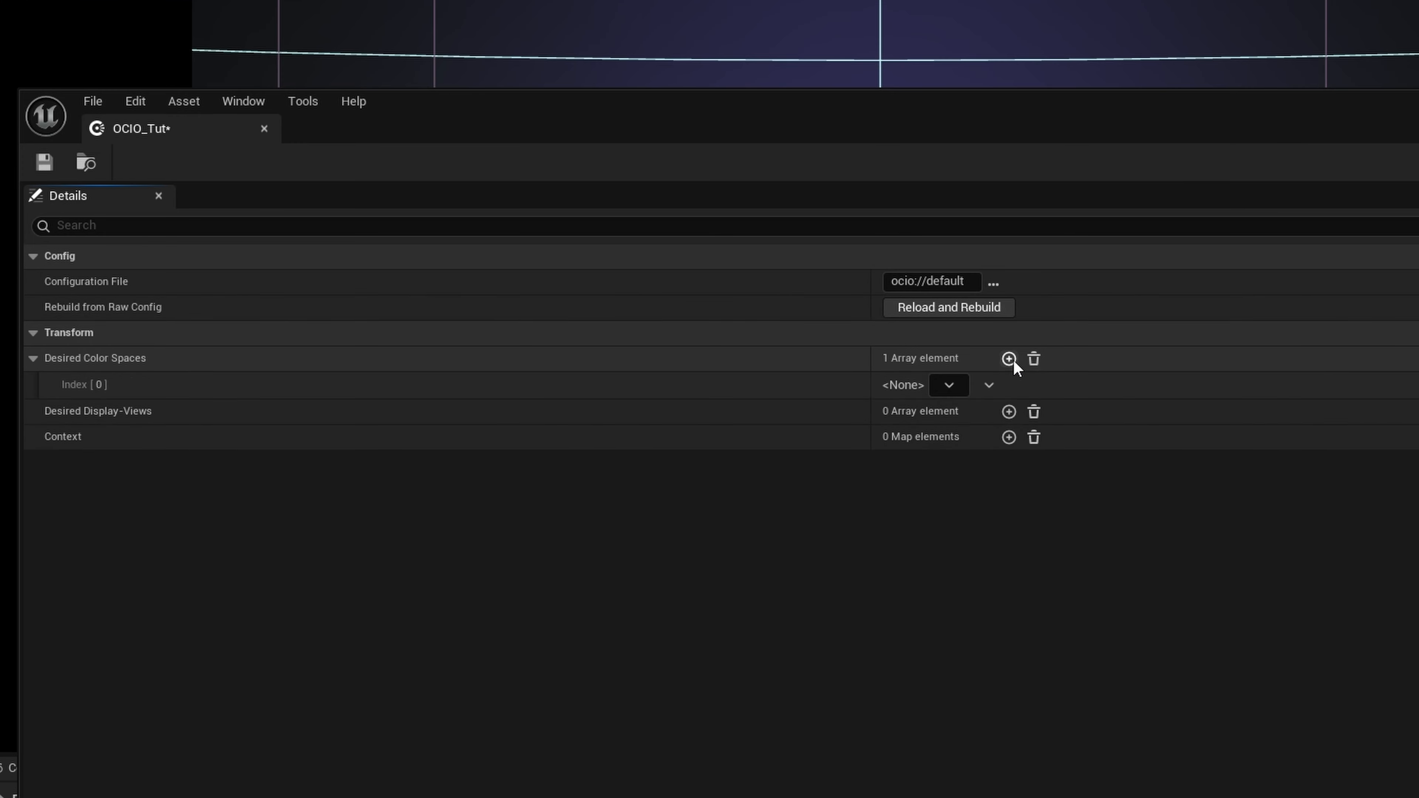
left_click(1009, 359)
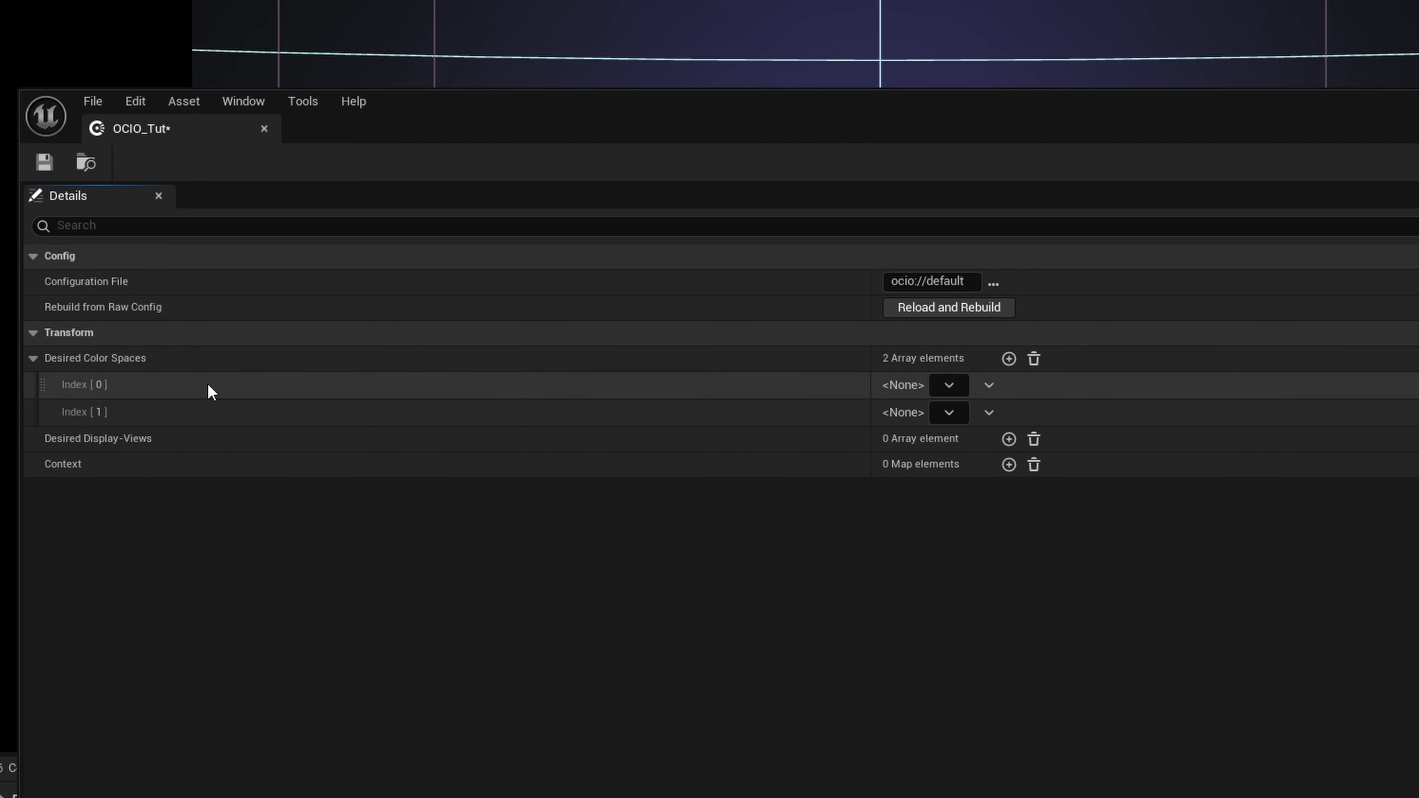
left_click(949, 386)
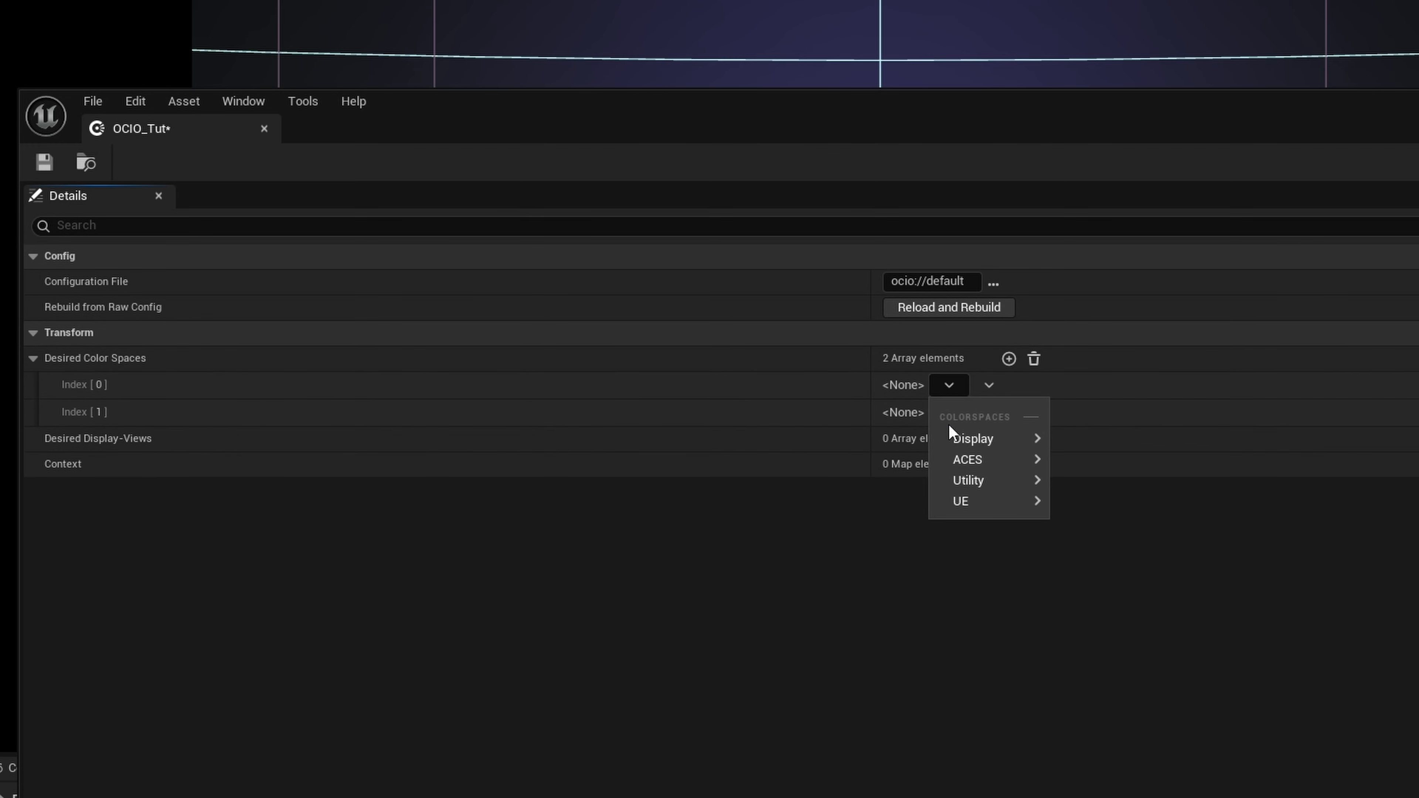
mouse_move(962, 463)
left_click(1108, 527)
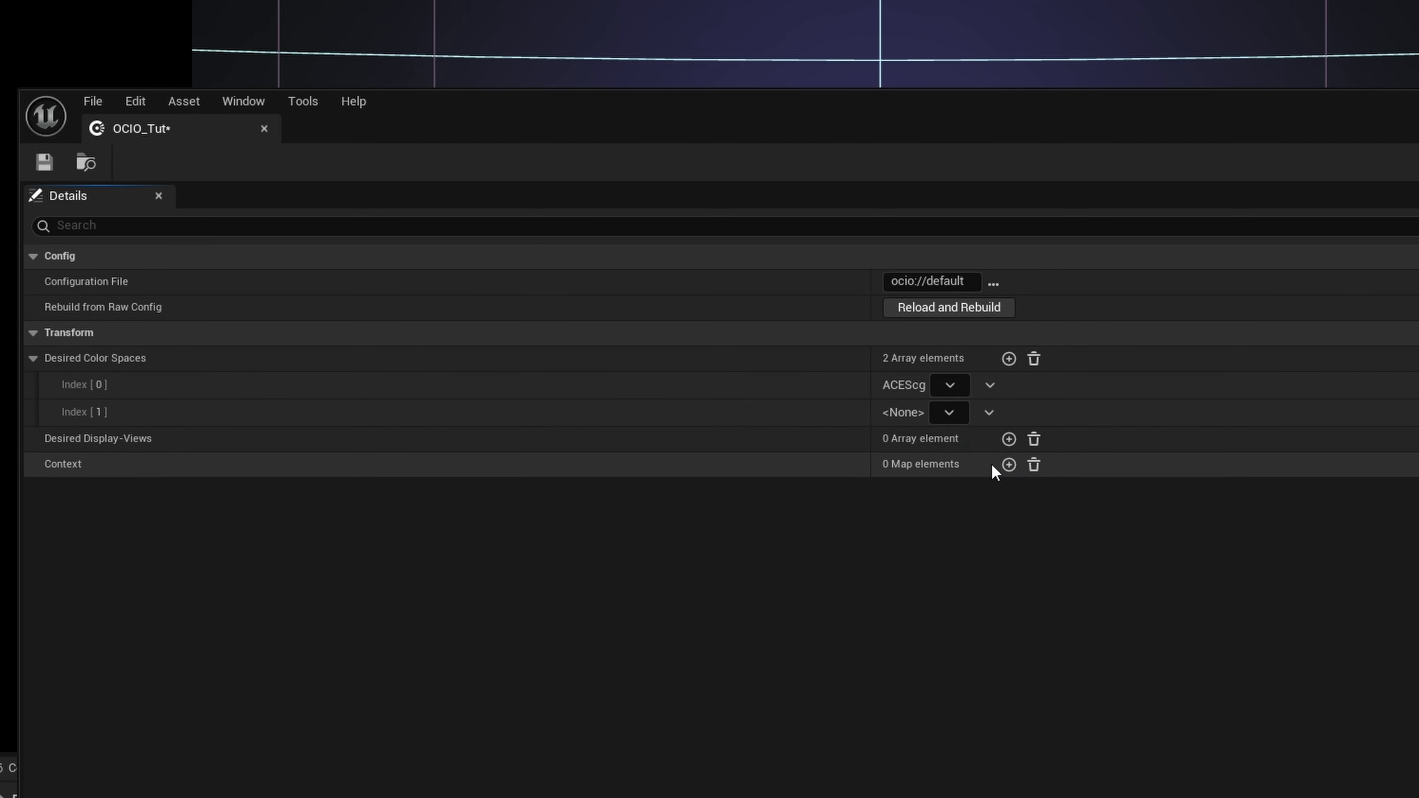
left_click(949, 412)
mouse_move(975, 509)
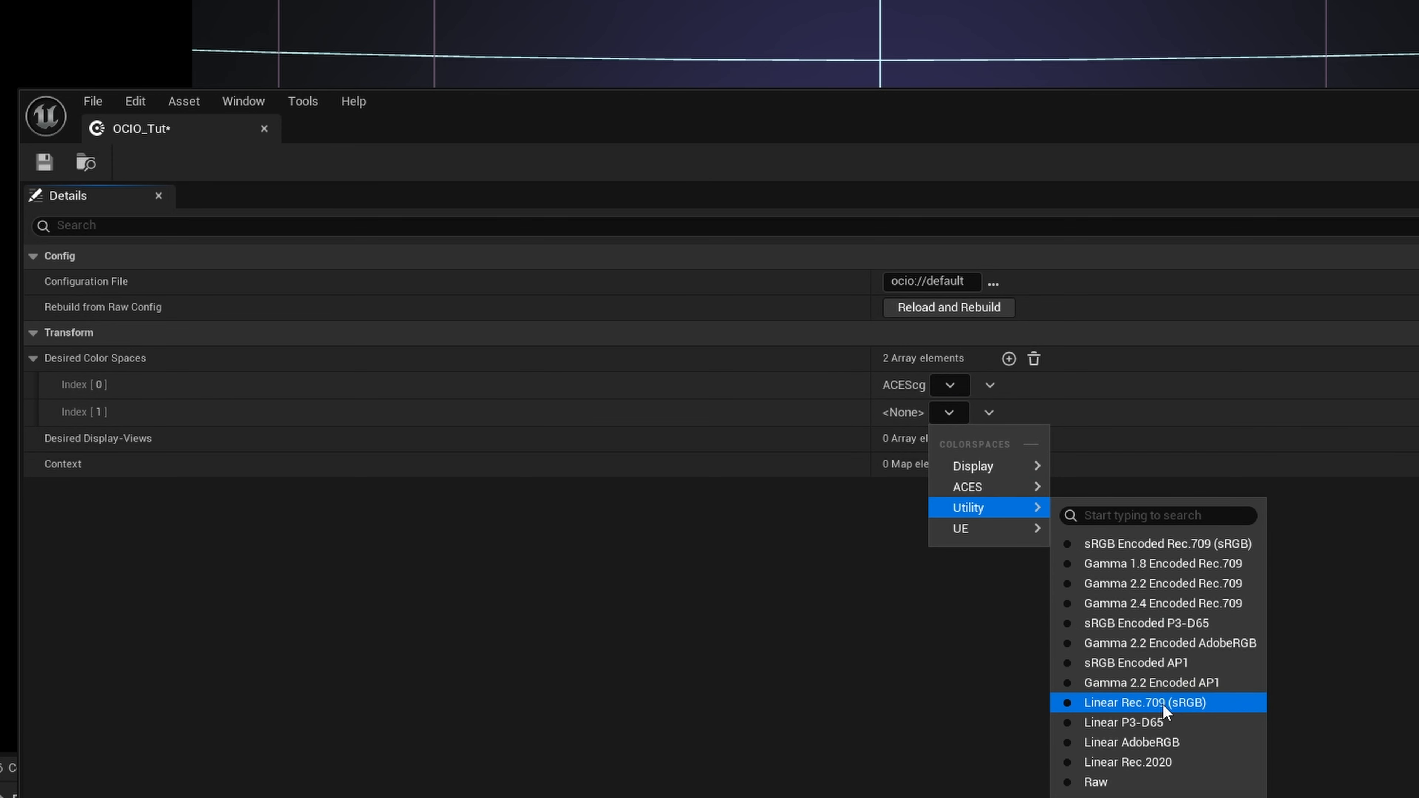
left_click(1136, 700)
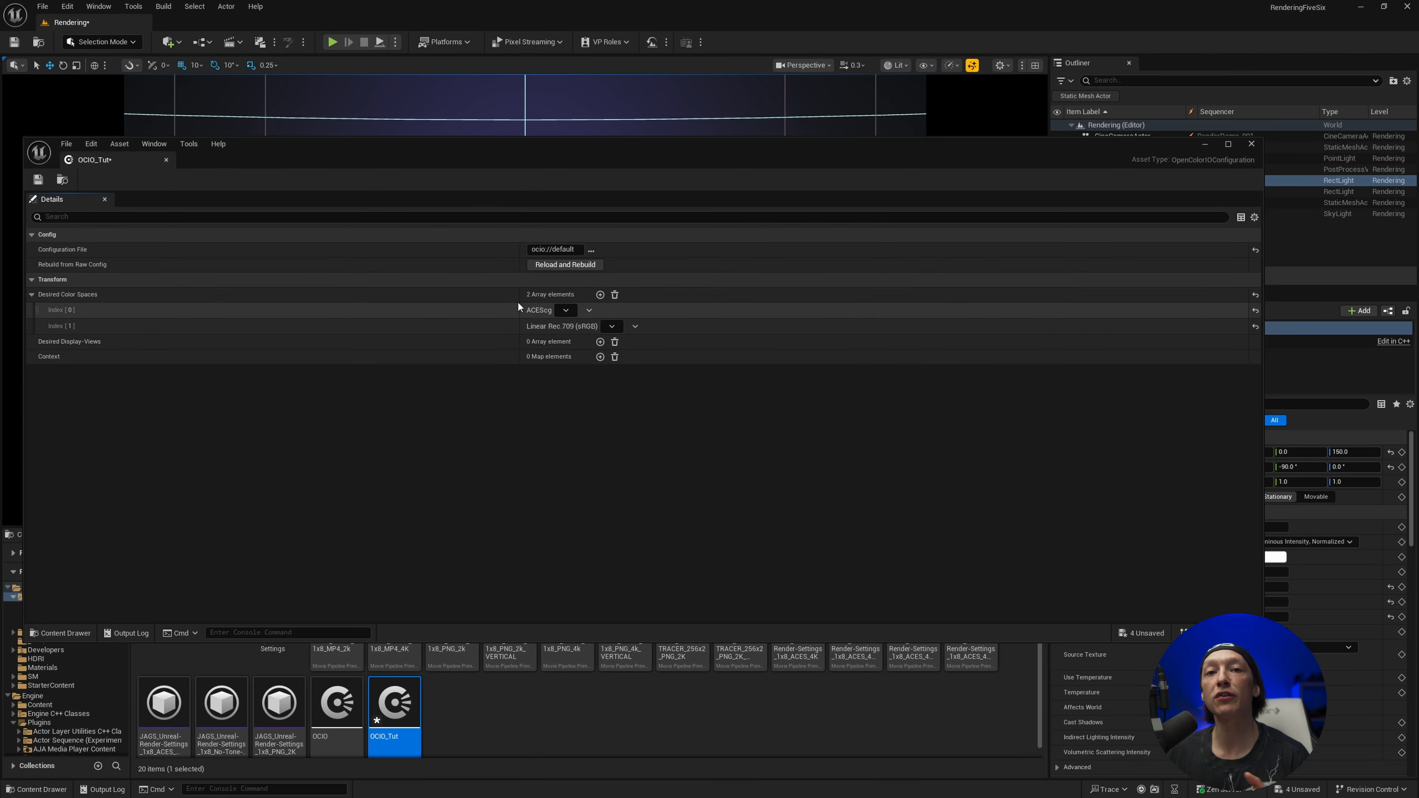
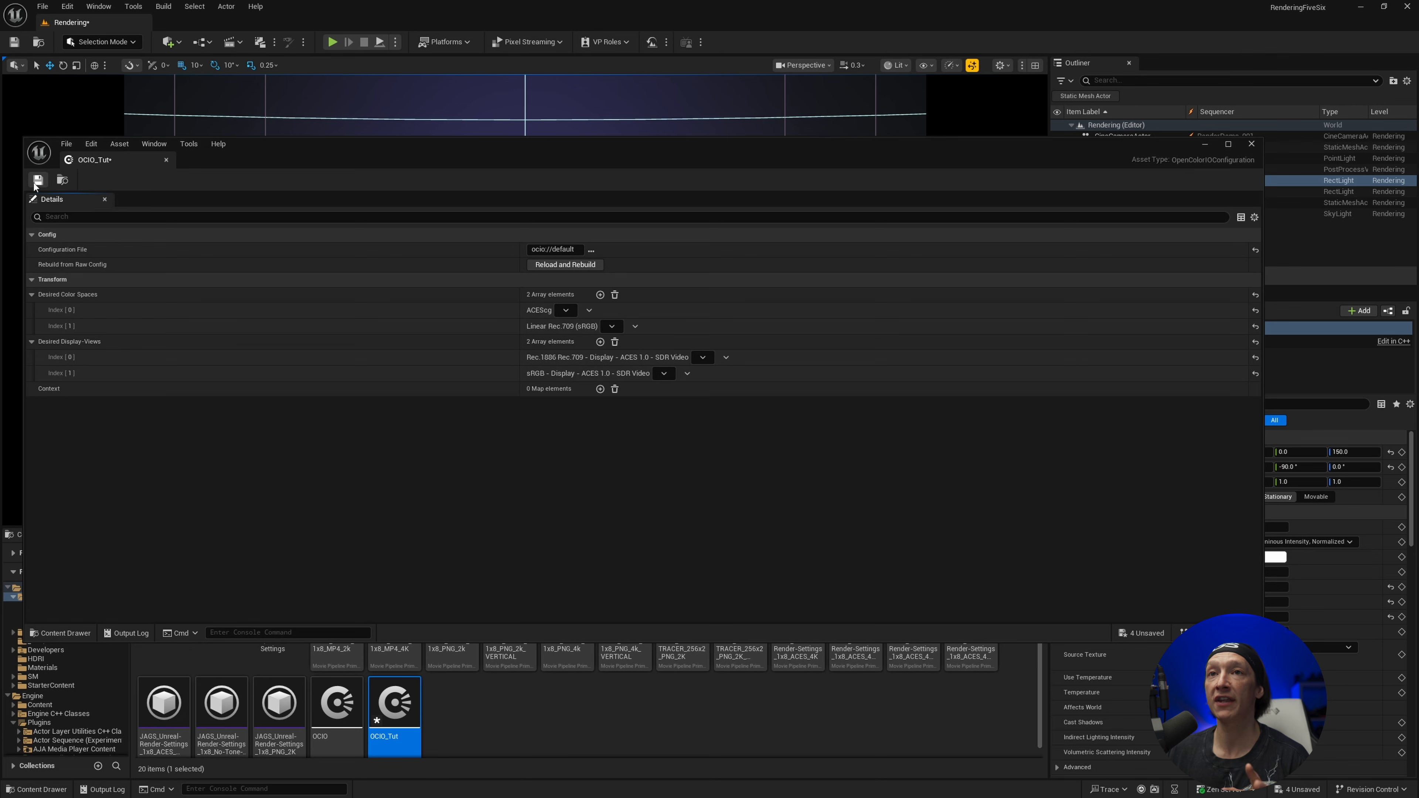
Close the OCIO_Tut asset, open the Movie Render Queue from the Sequencer and clear the RenderDemo_001 job's config
left_click(1252, 144)
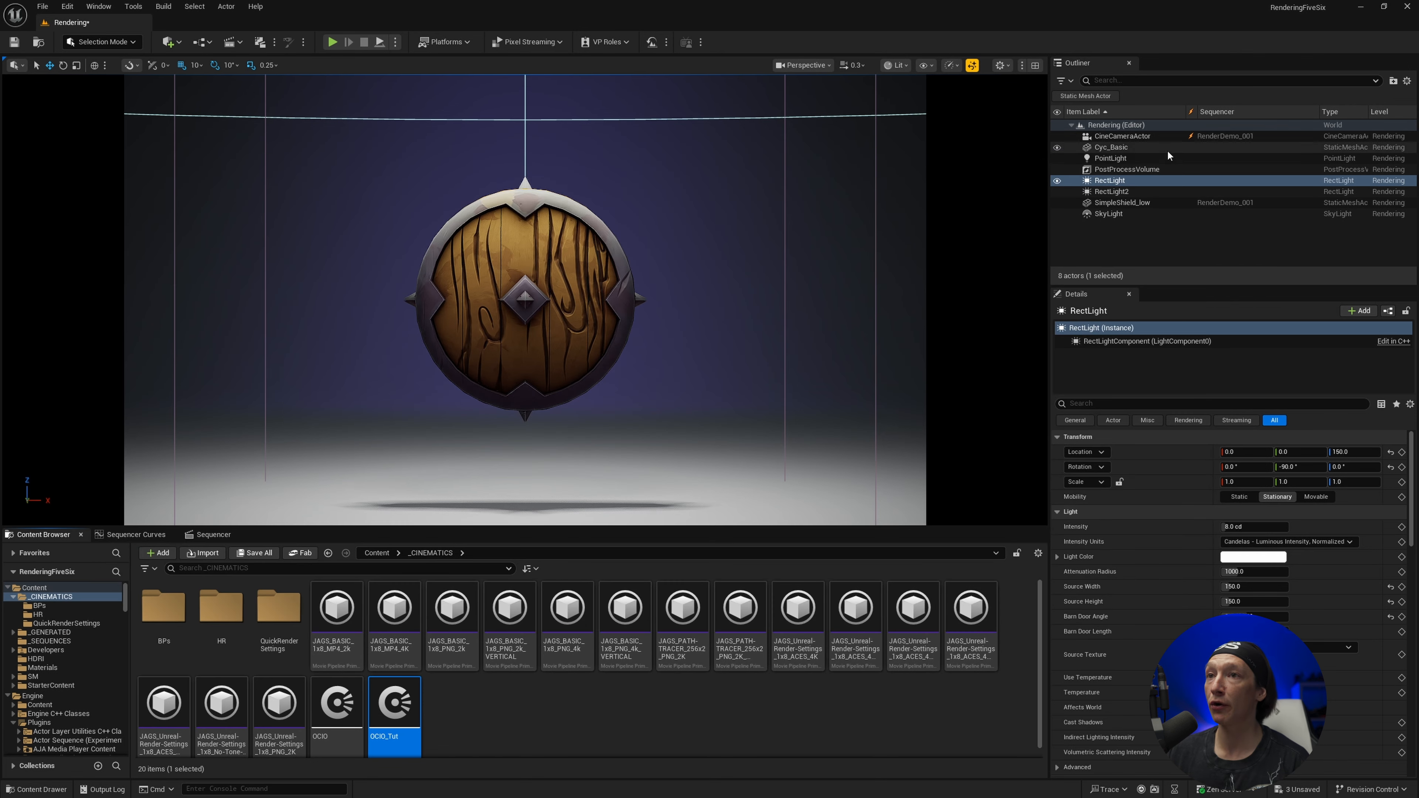
left_click(212, 534)
left_click(115, 552)
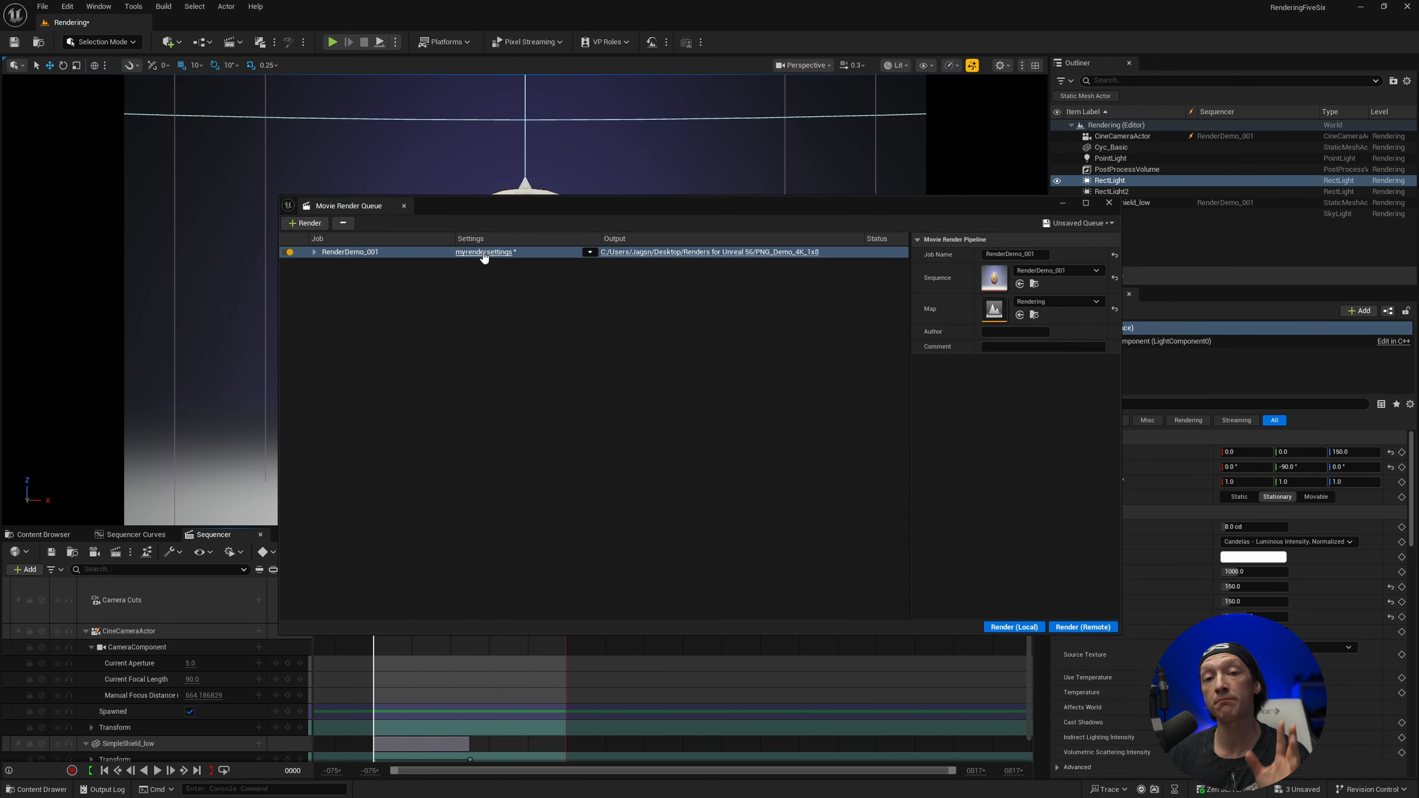
left_click(590, 252)
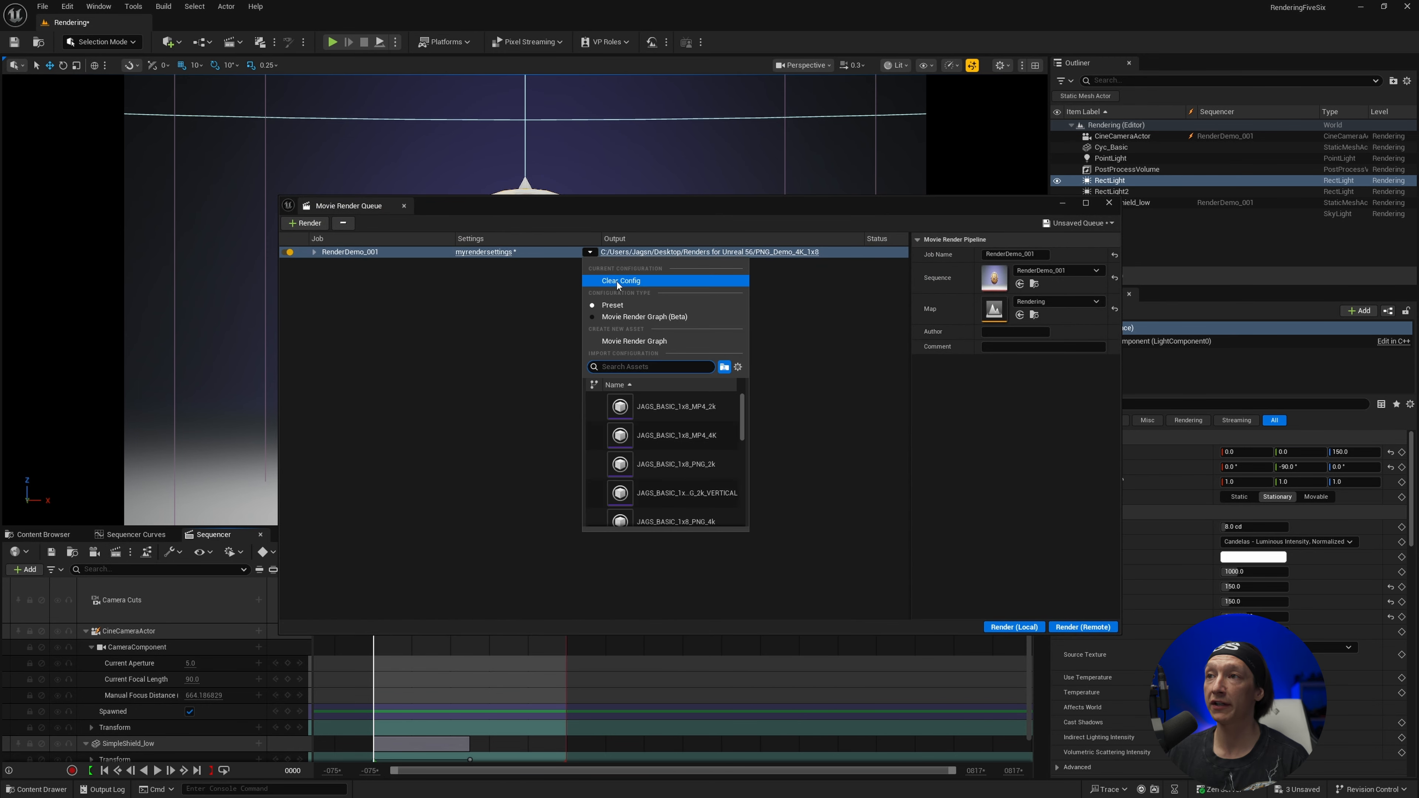
left_click(616, 280)
In the RenderDemo_001 job's config, remove the .jpg Sequence export and add the Anti-aliasing setting
left_click(478, 252)
left_click(571, 279)
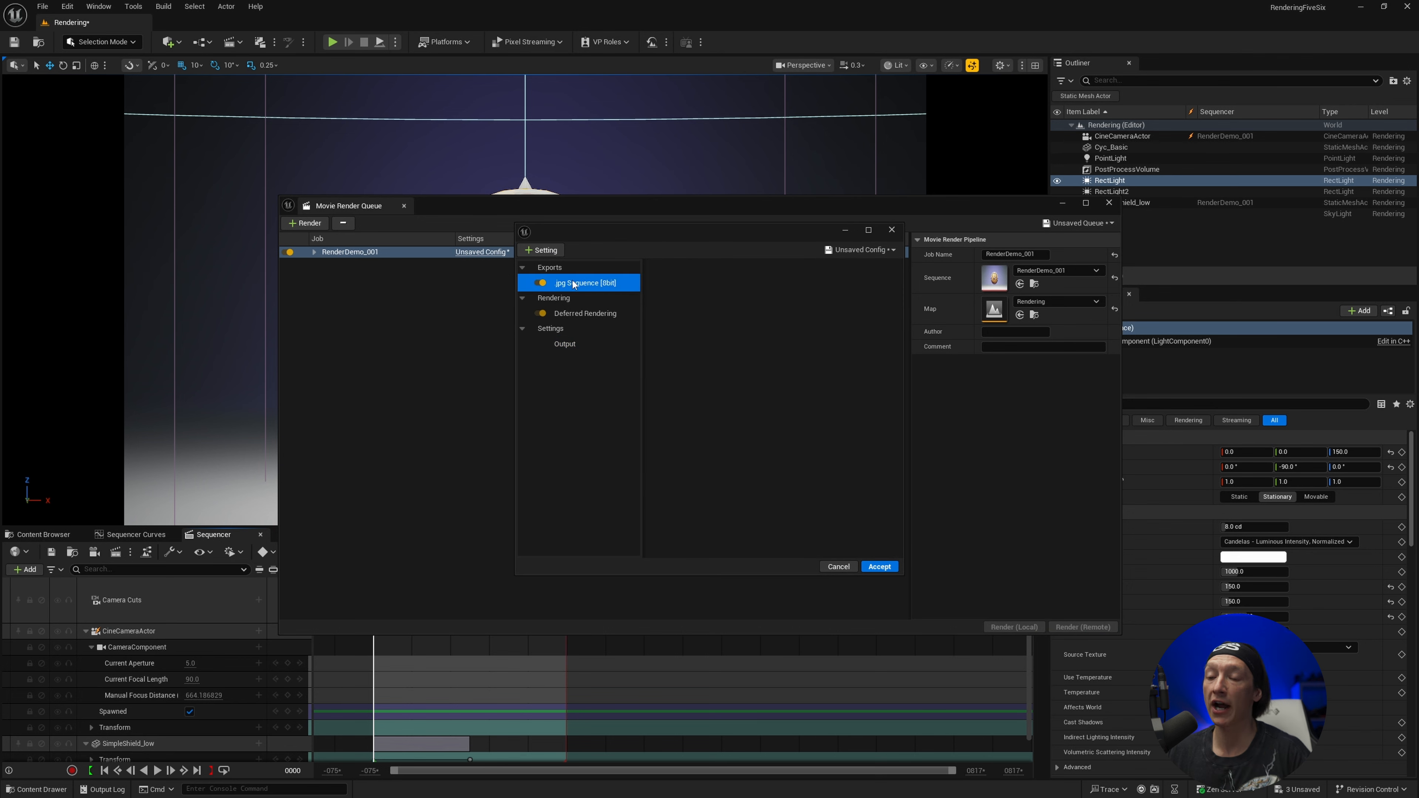
key("Delete")
left_click(540, 251)
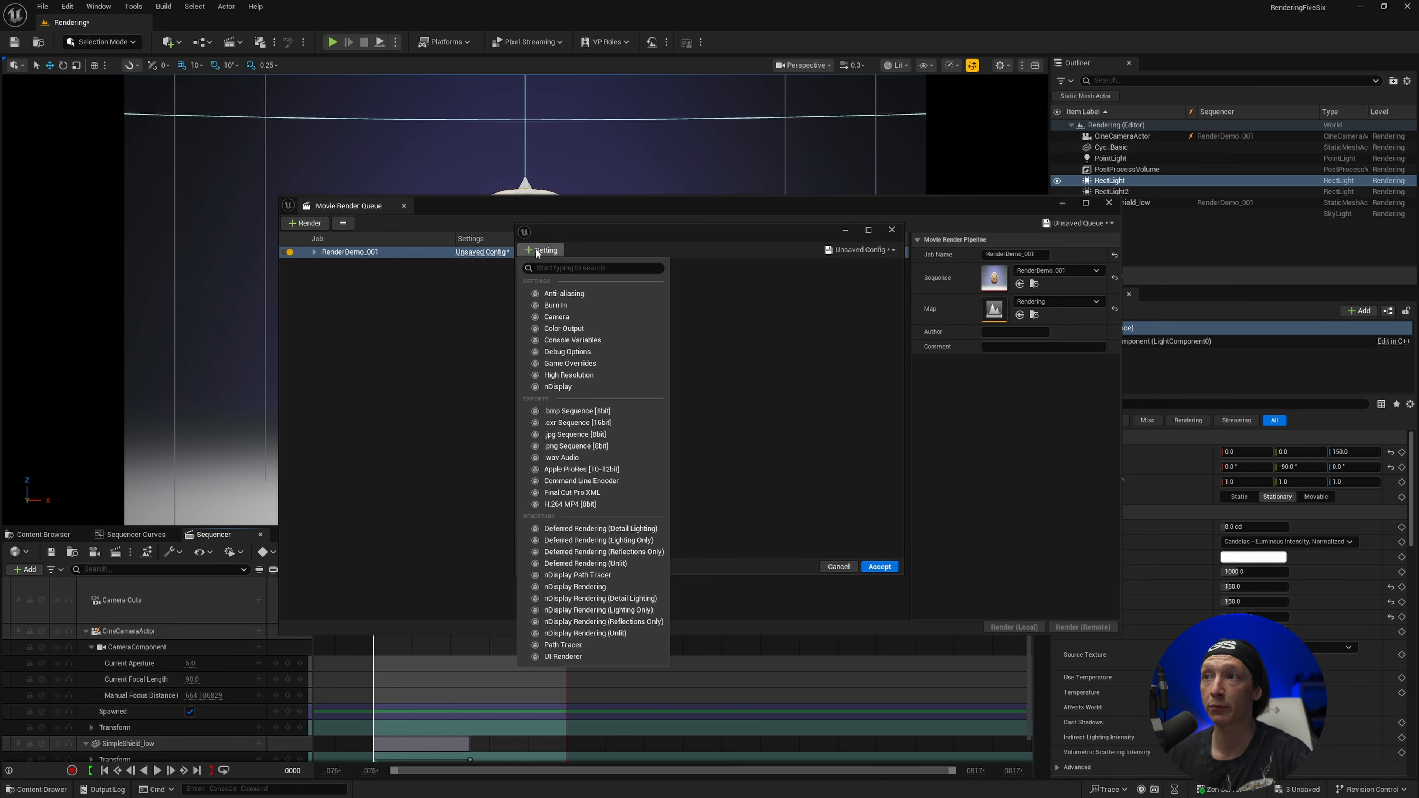
left_click(562, 289)
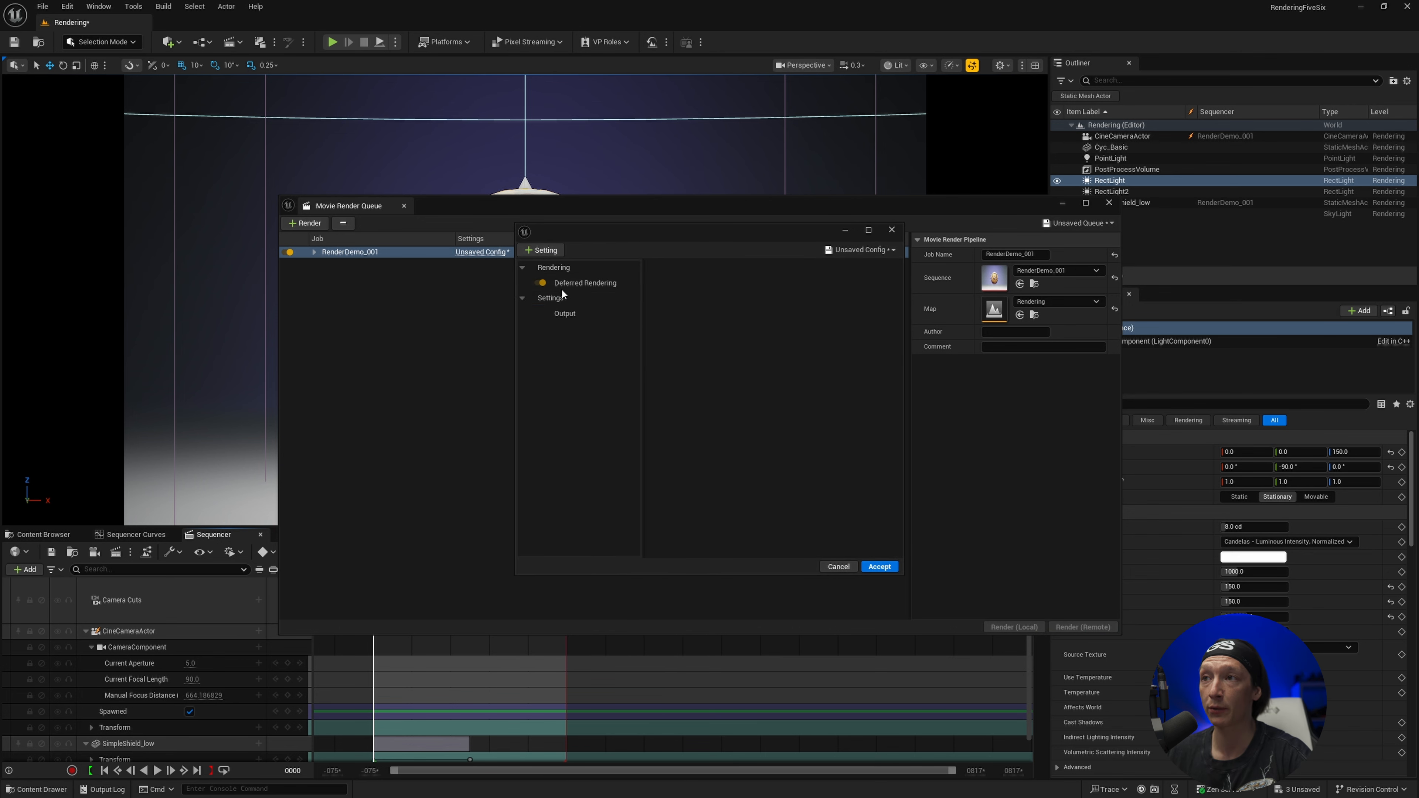
Add an .exr Sequence [16bit] export to the job's config and set its compression to DWAA
left_click(550, 251)
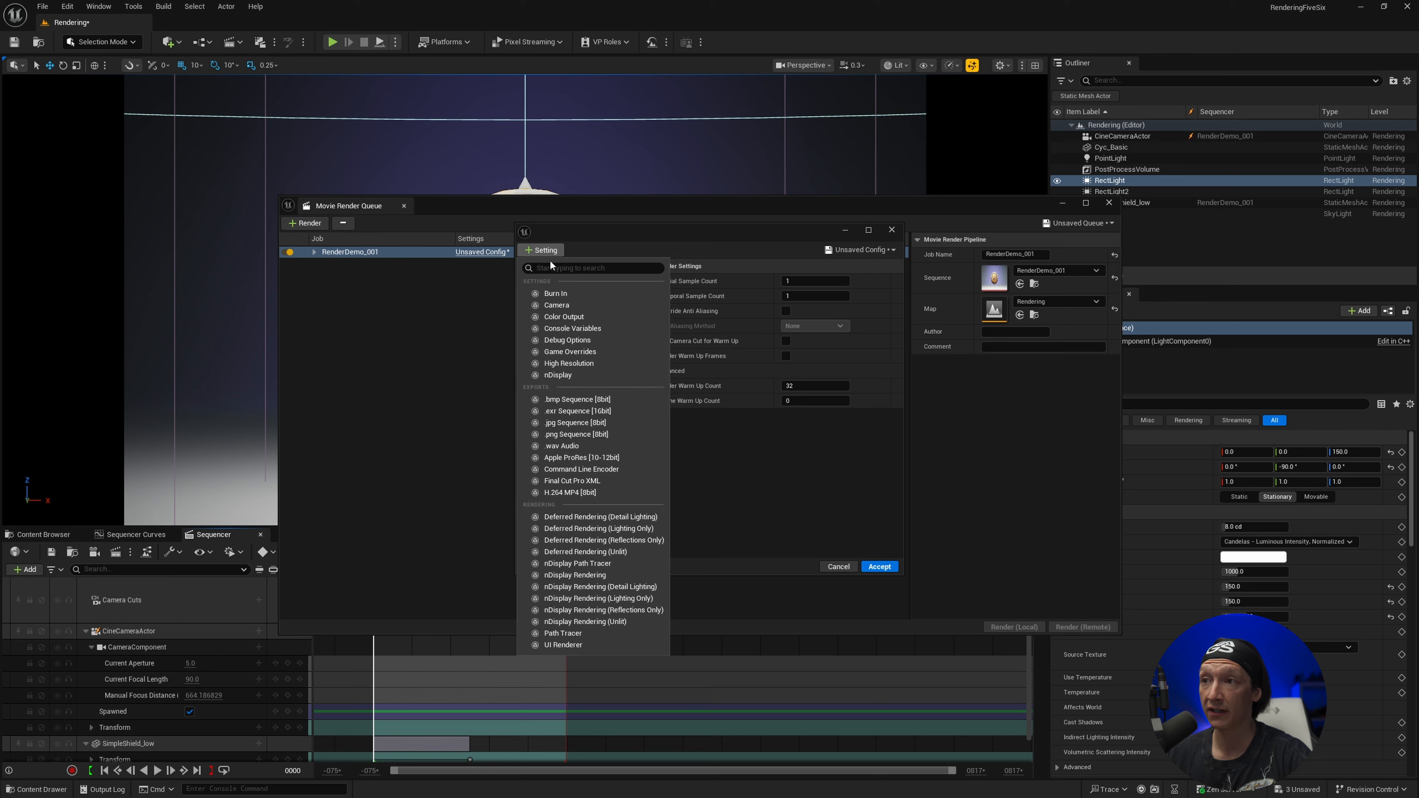
left_click(581, 412)
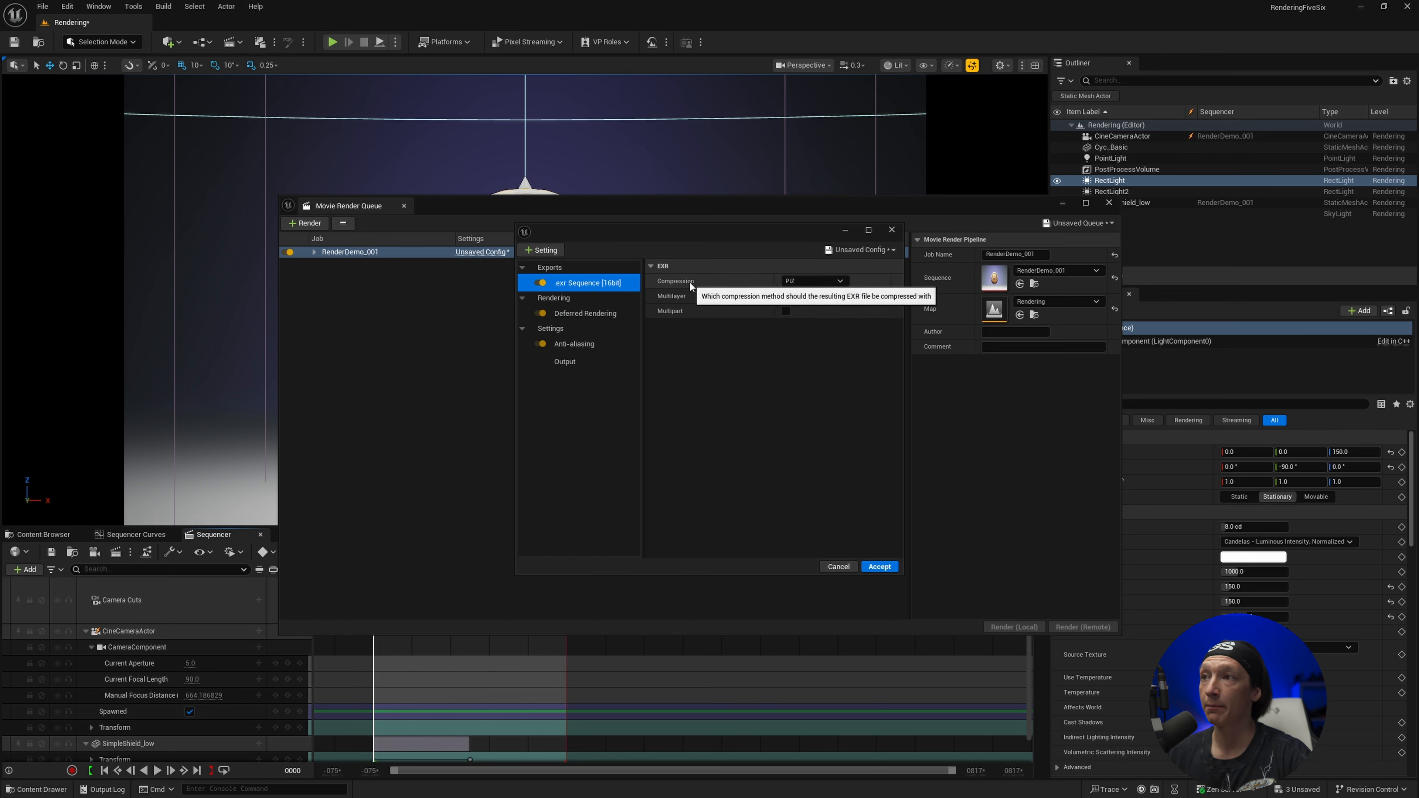
left_click(808, 281)
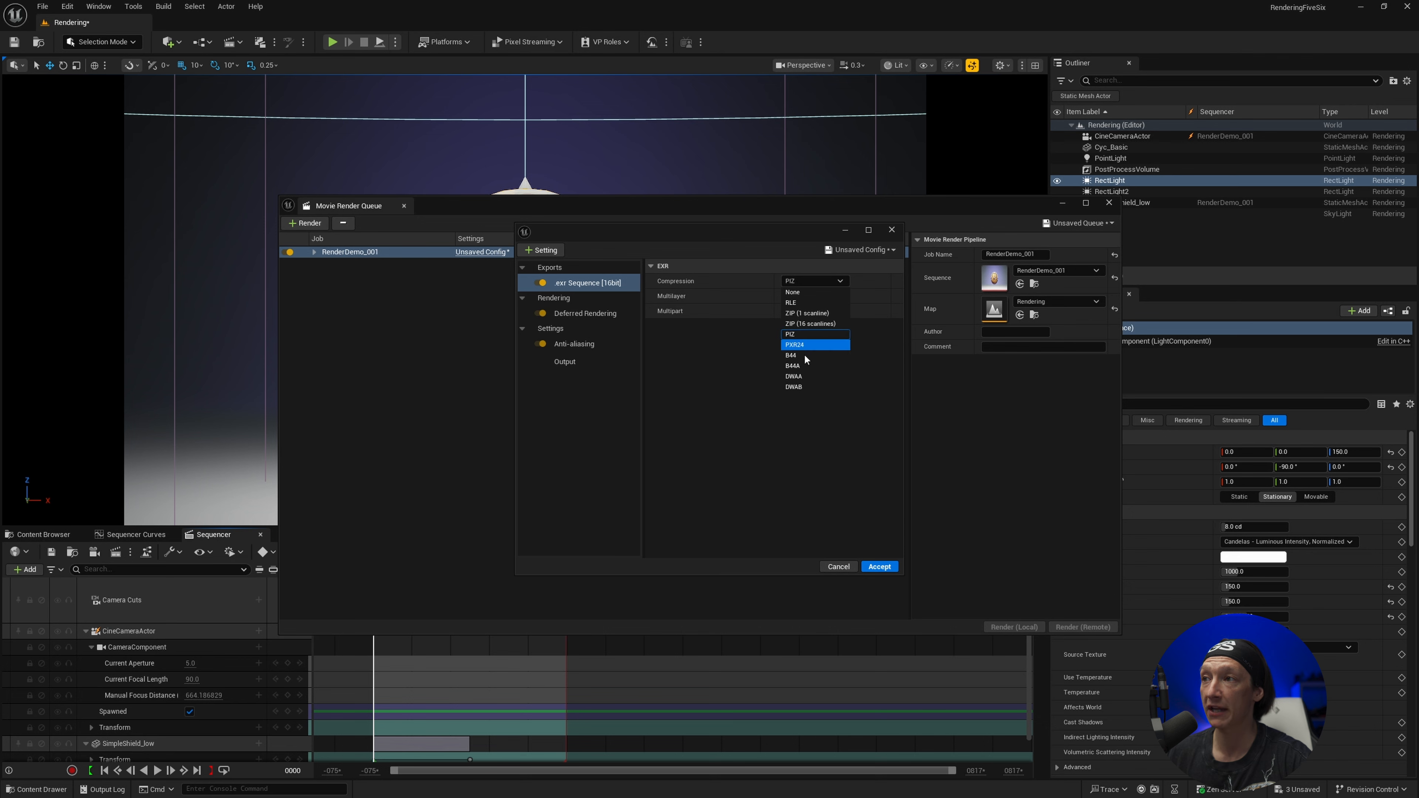
left_click(805, 378)
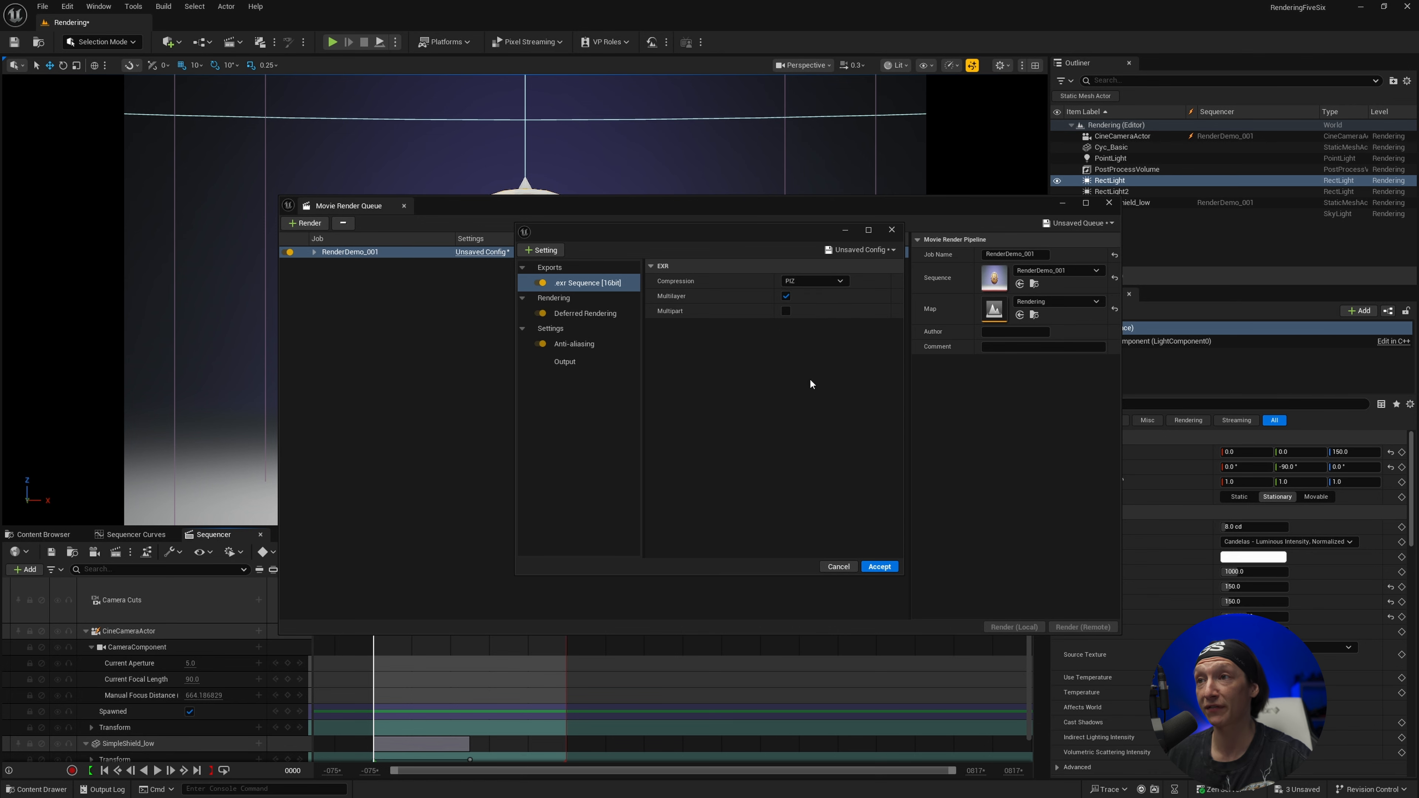
Add the Color Output and Game Overrides settings to the job's config
left_click(559, 253)
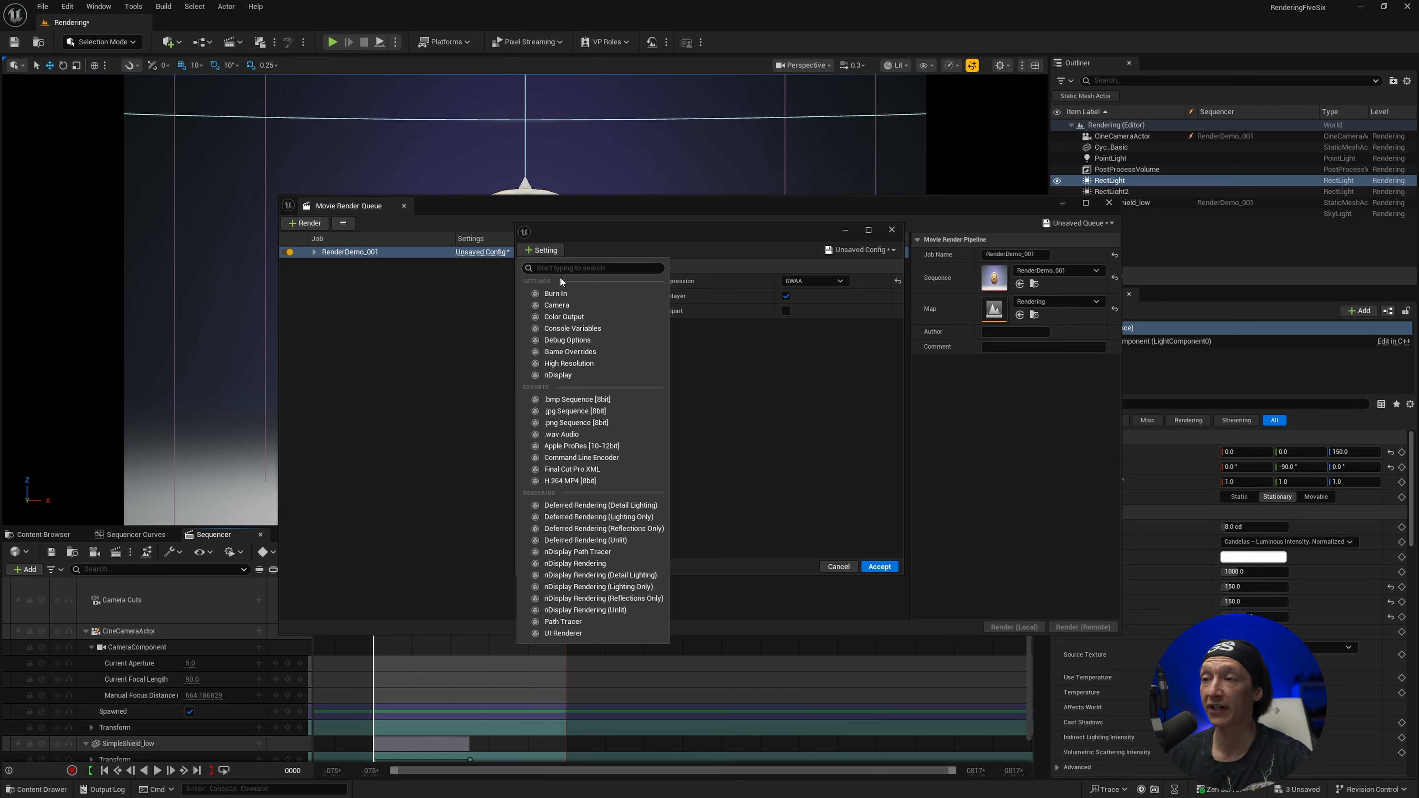
left_click(572, 316)
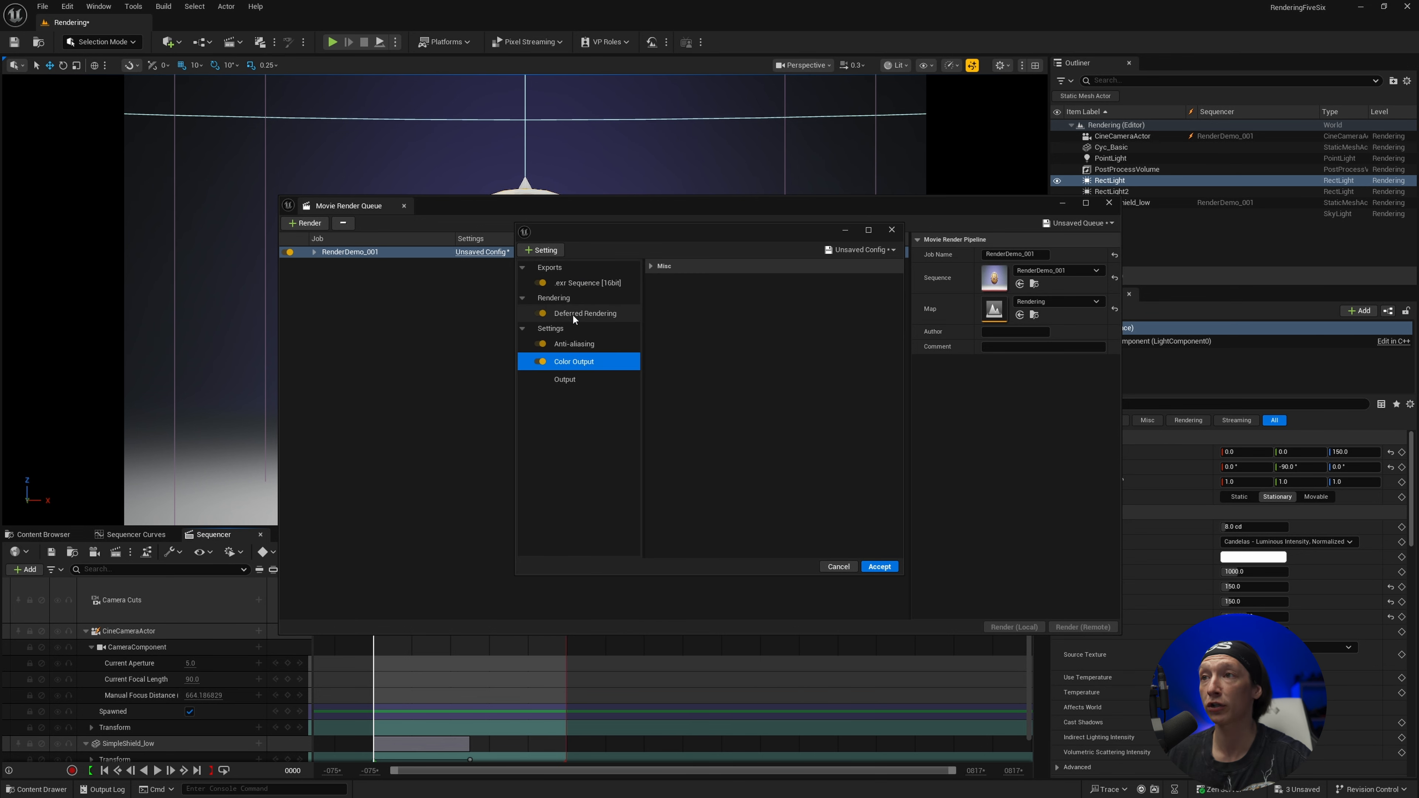
left_click(540, 250)
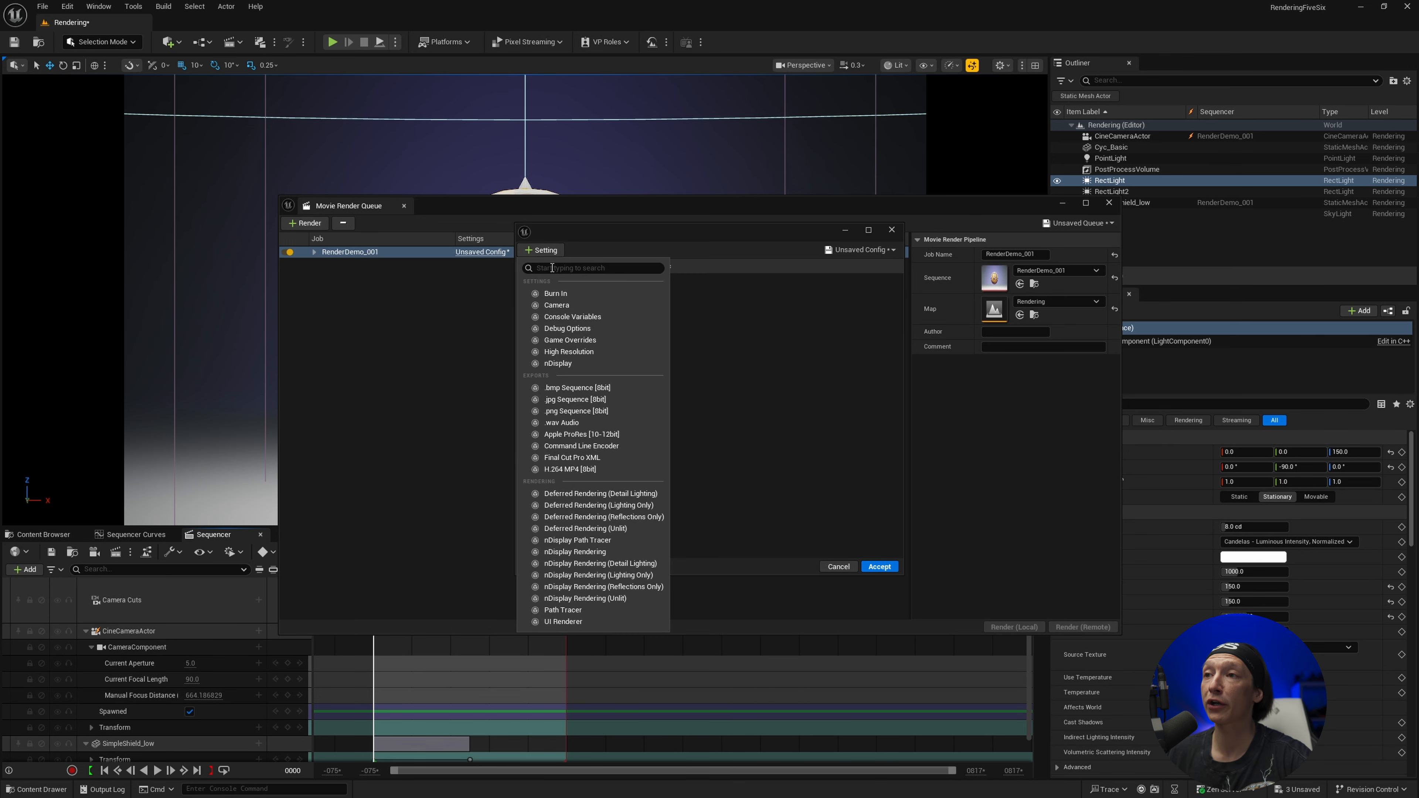
left_click(569, 341)
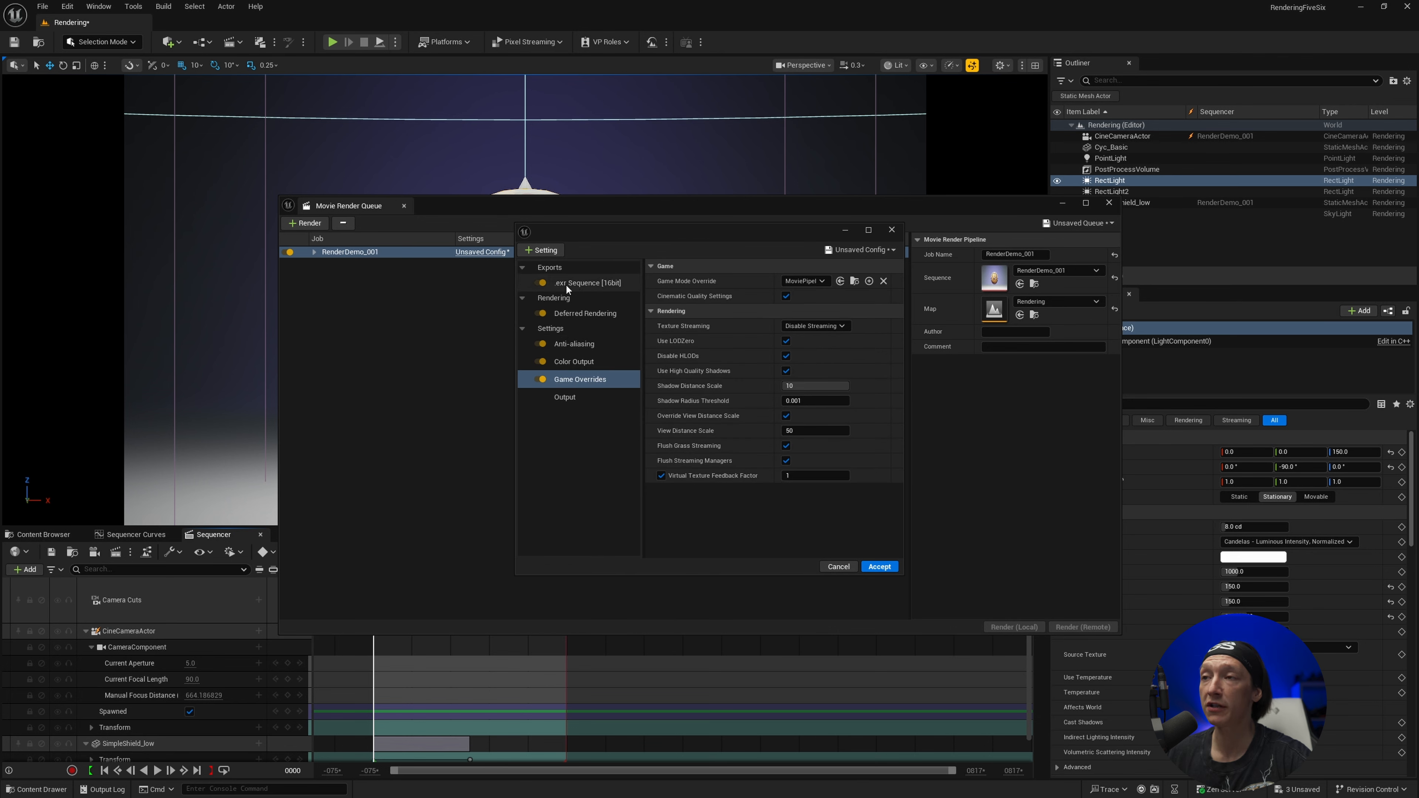
Set the anti-aliasing Temporal Sample Count to 8 and enable Override Anti Aliasing with the method None
left_click(594, 285)
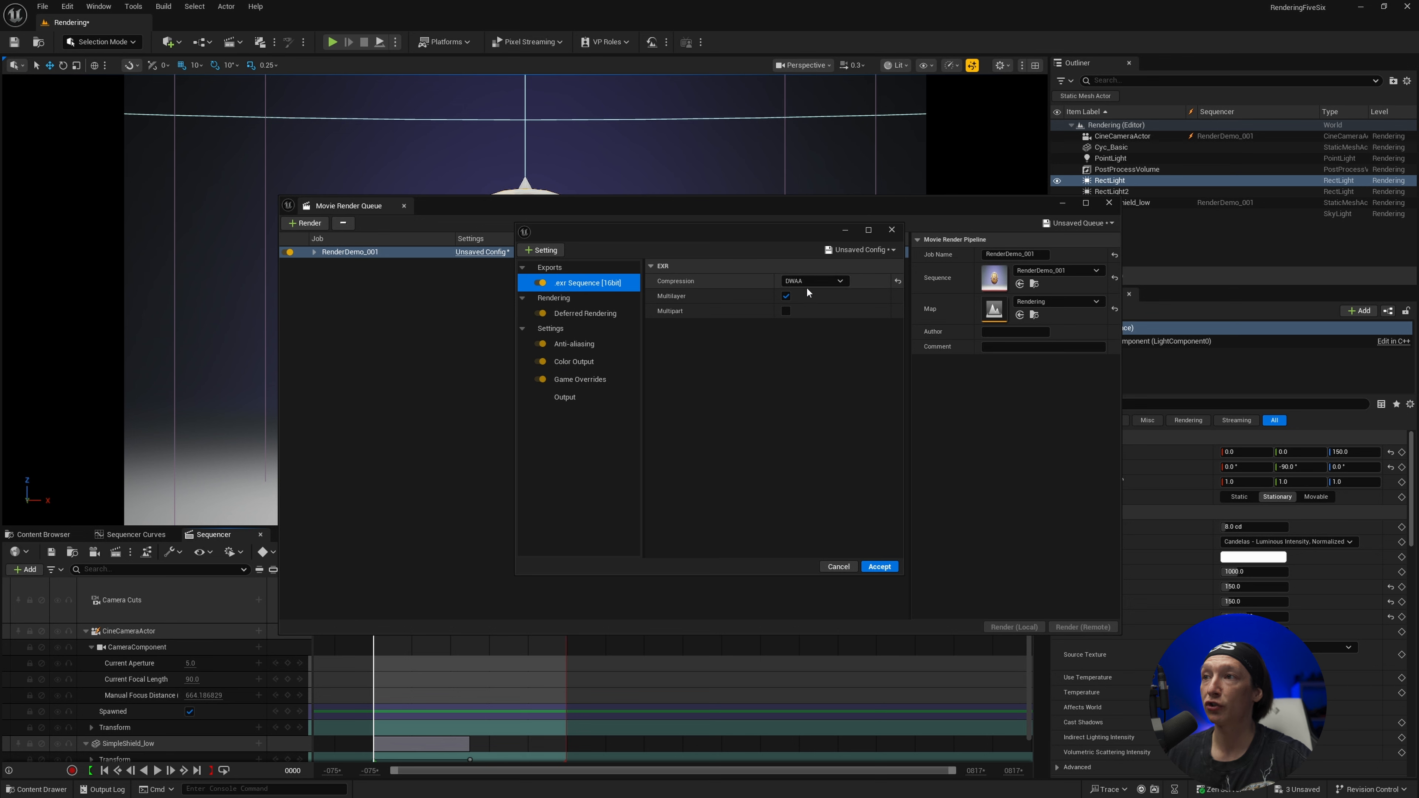
left_click(579, 316)
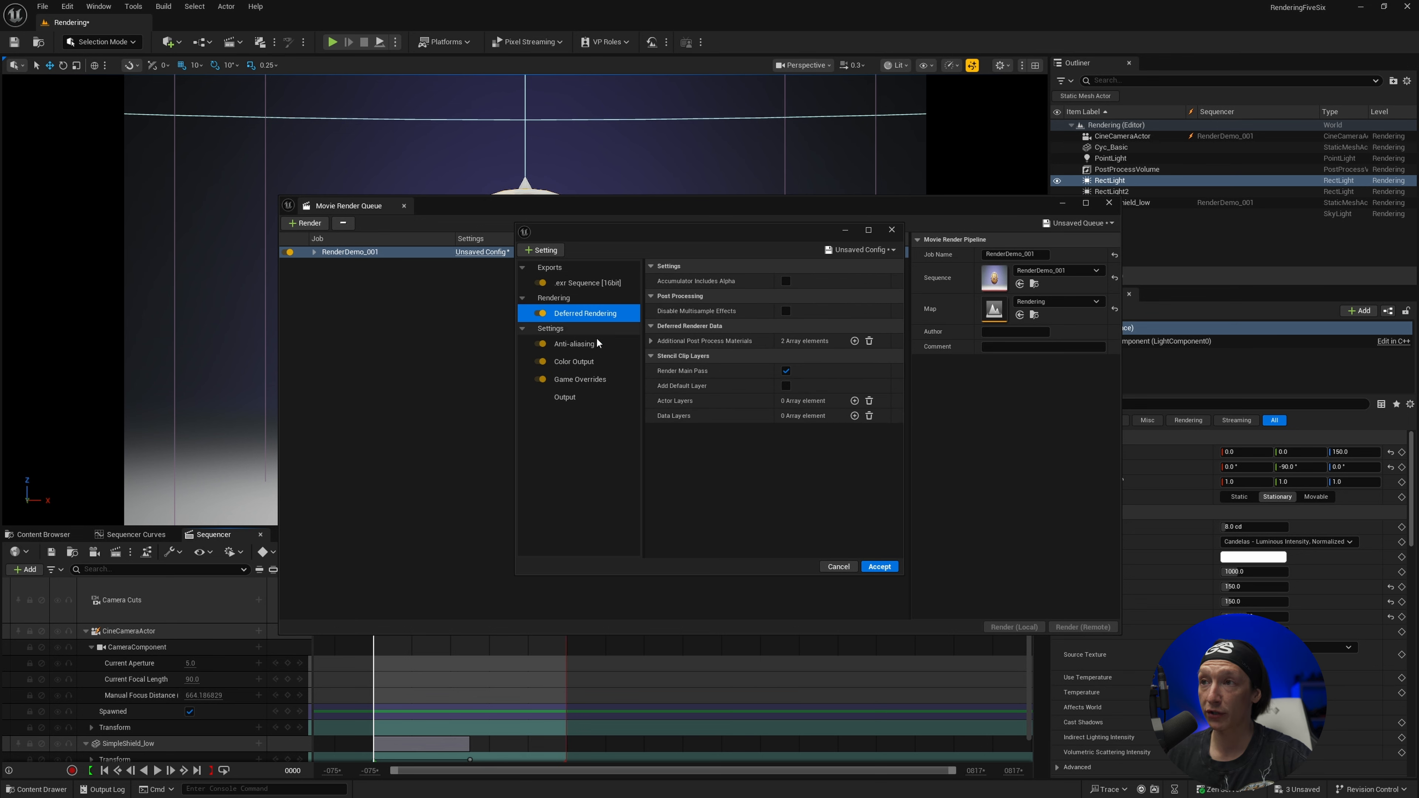
left_click(603, 360)
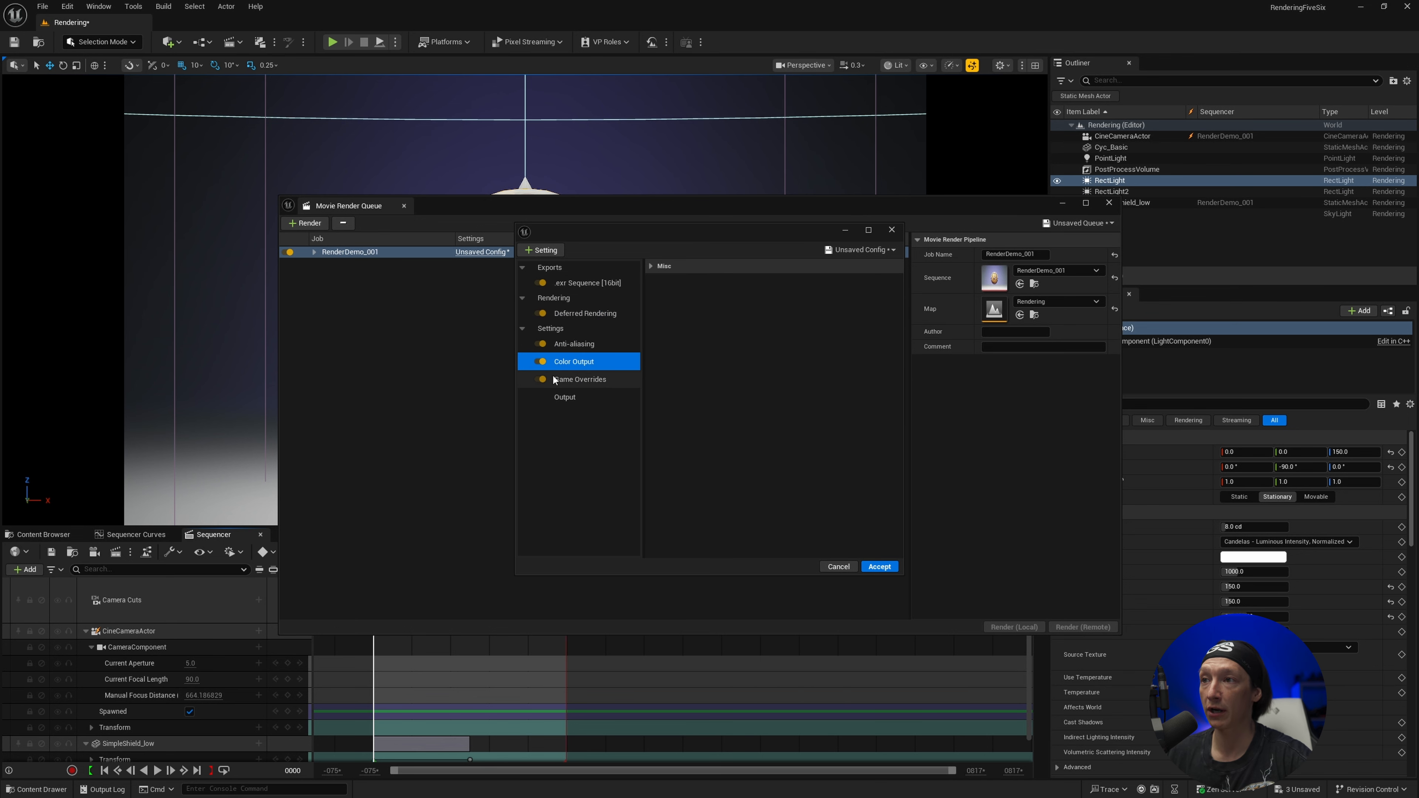
left_click(567, 381)
left_click(581, 345)
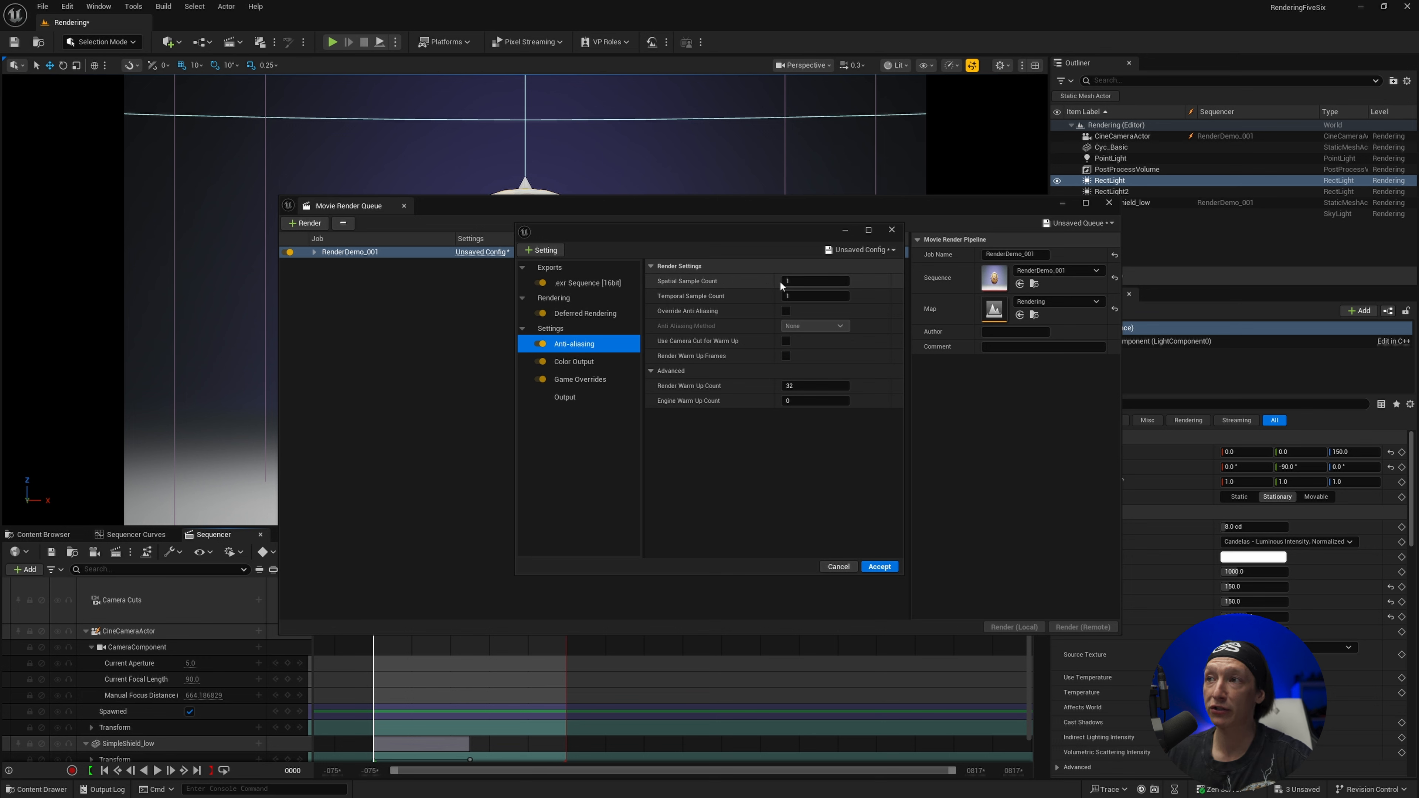
left_click(800, 297)
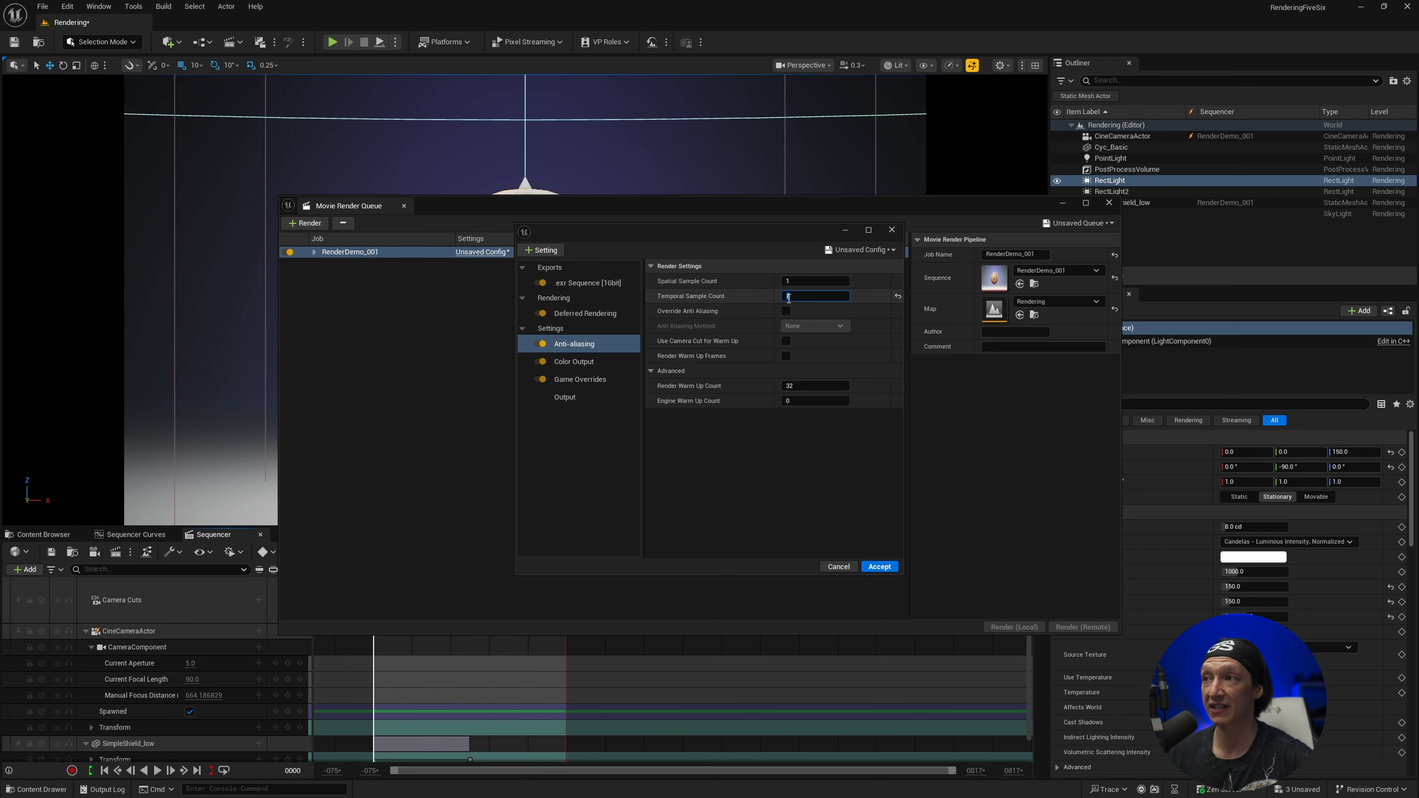
left_click(787, 310)
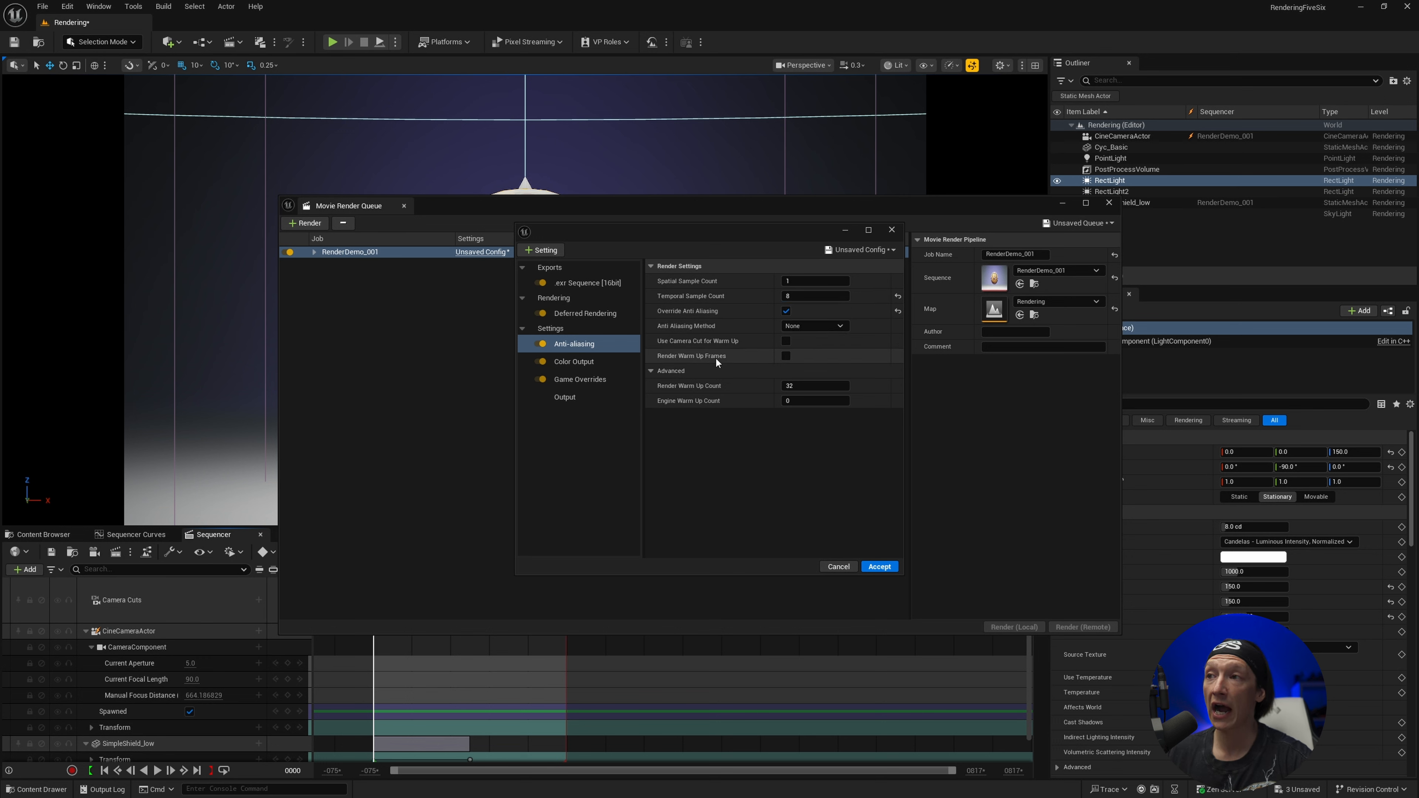
Enable Render Warm Up Frames and set both the Render Warm Up Count and Engine Warm Up Count to 120
left_click(787, 356)
left_click(810, 385)
type("1")
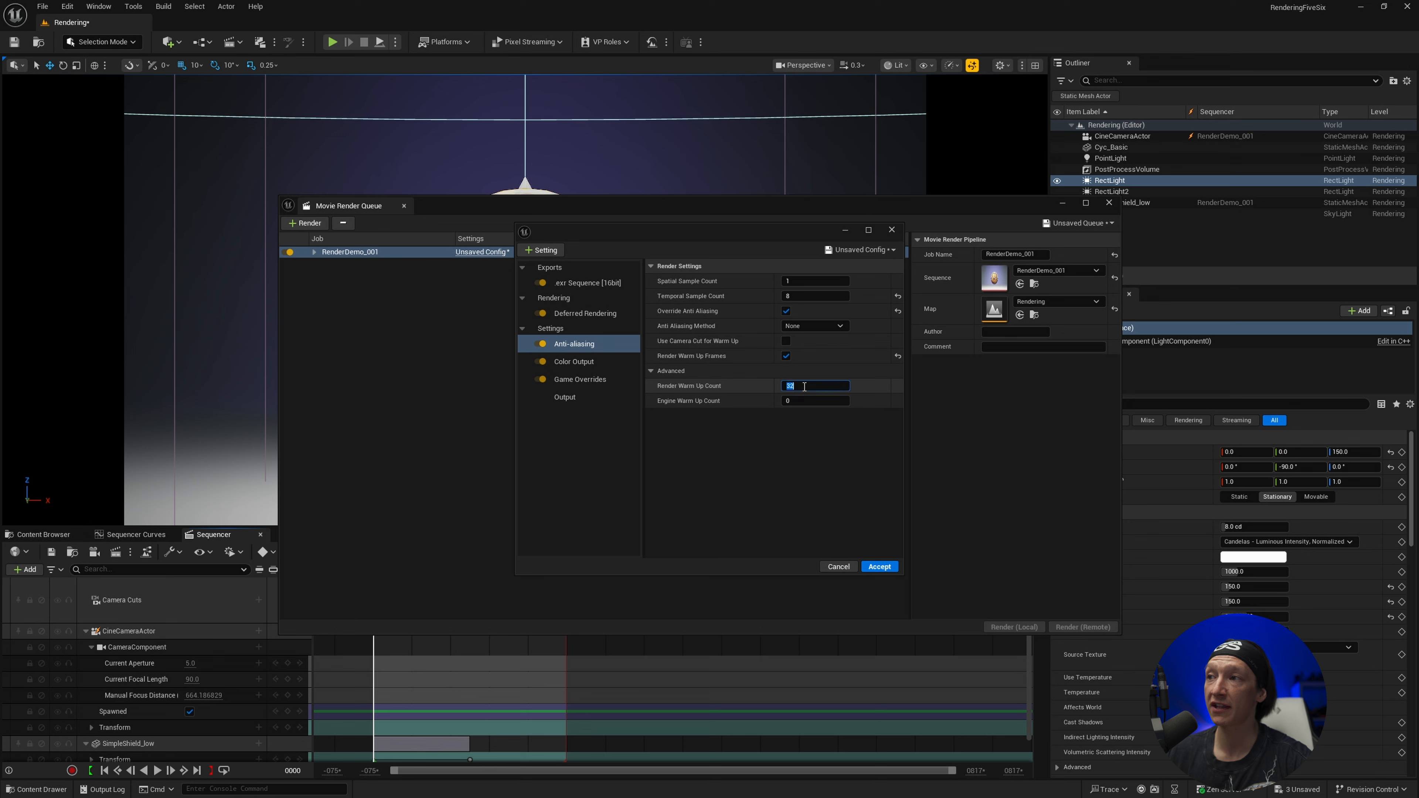
type("20")
key("Tab")
type("120")
key("Return")
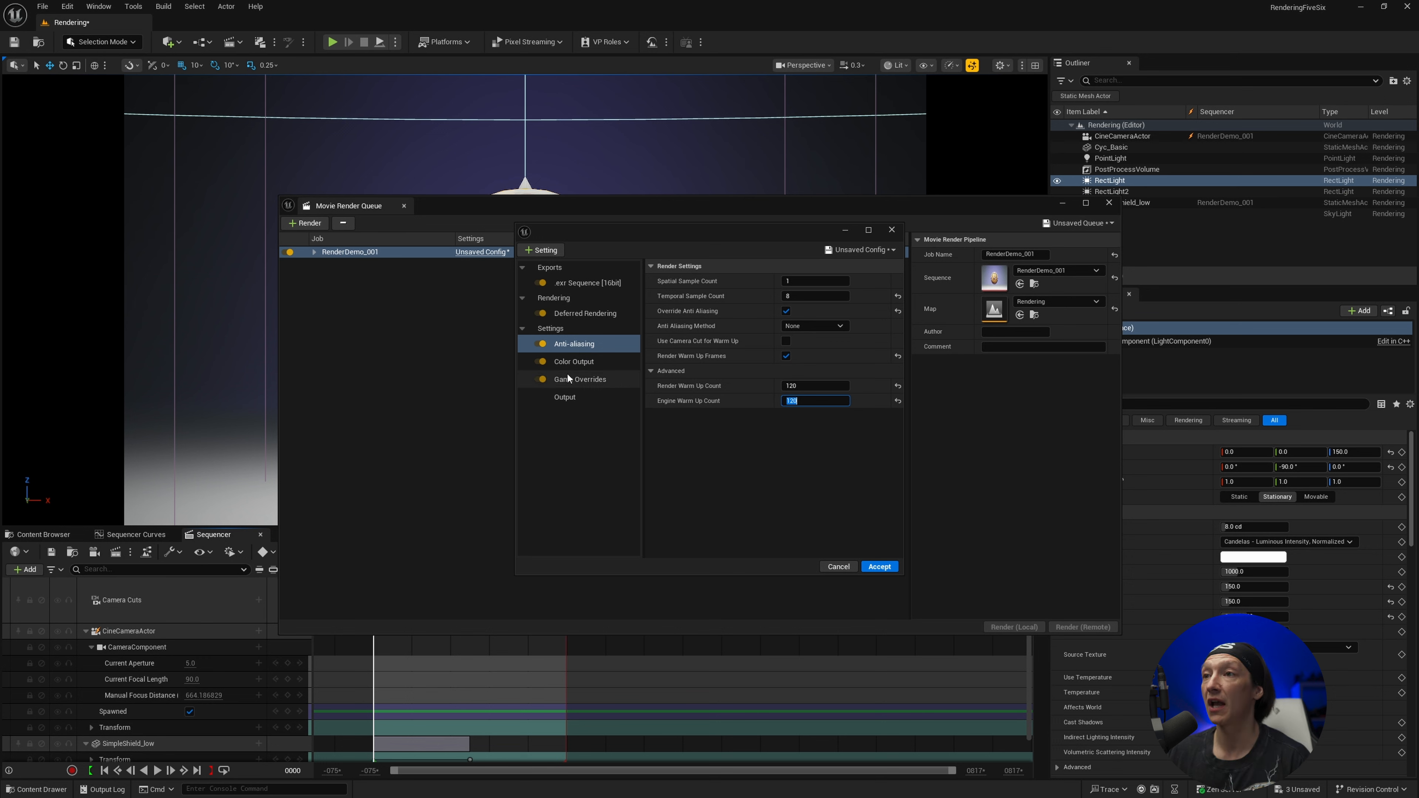
Enable OCIO in the Color Output setting and choose OCIO_Tut as its configuration source
left_click(588, 366)
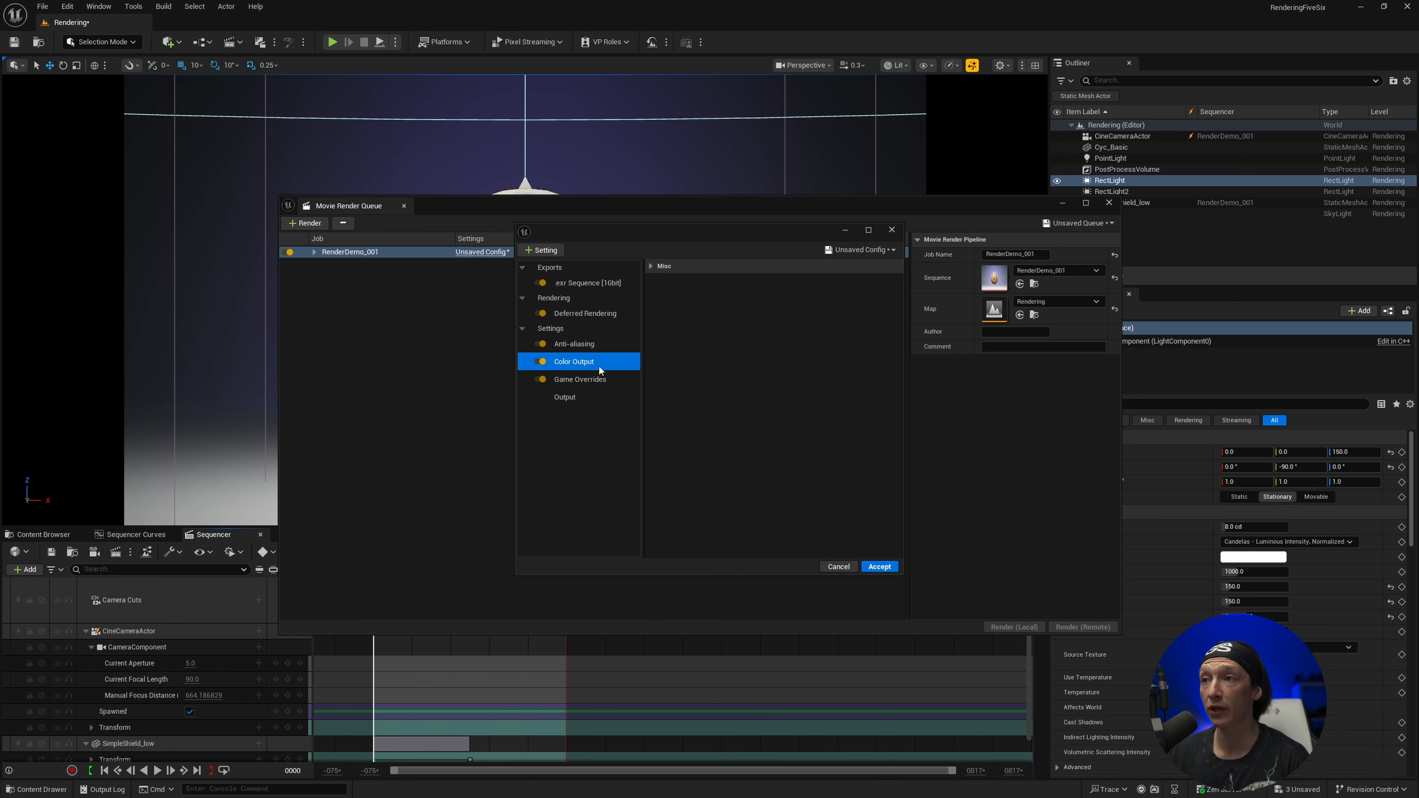
left_click(651, 267)
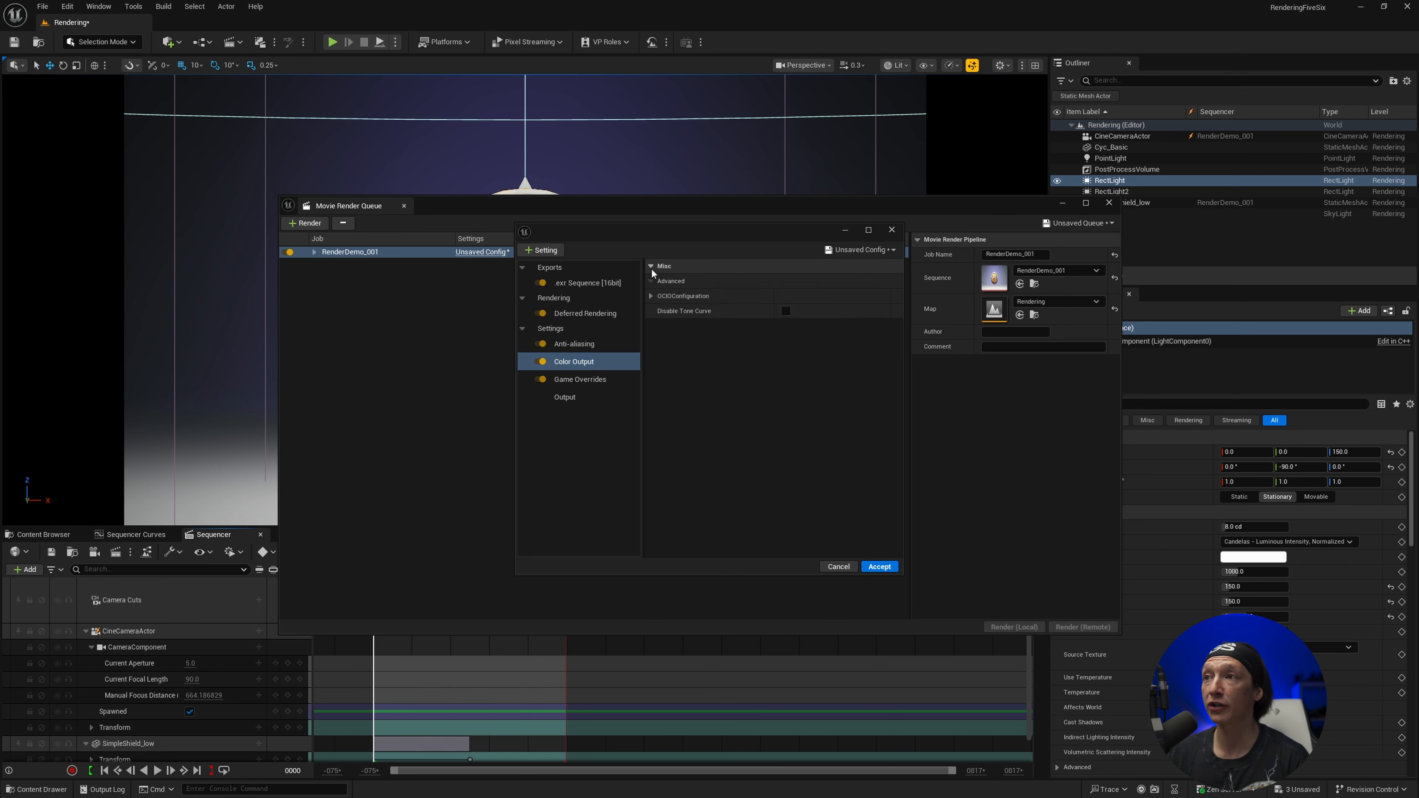
left_click(650, 296)
left_click(659, 326)
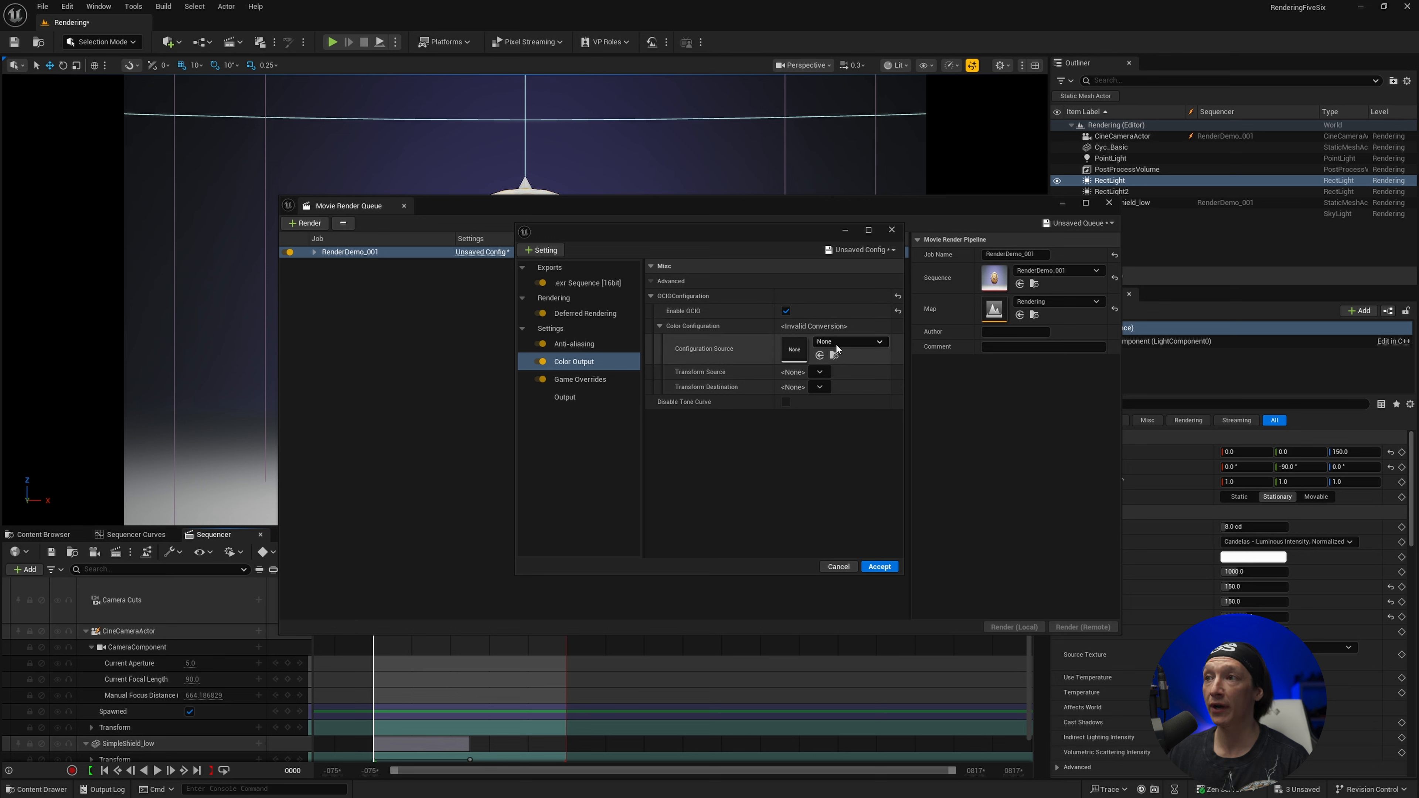
left_click(846, 343)
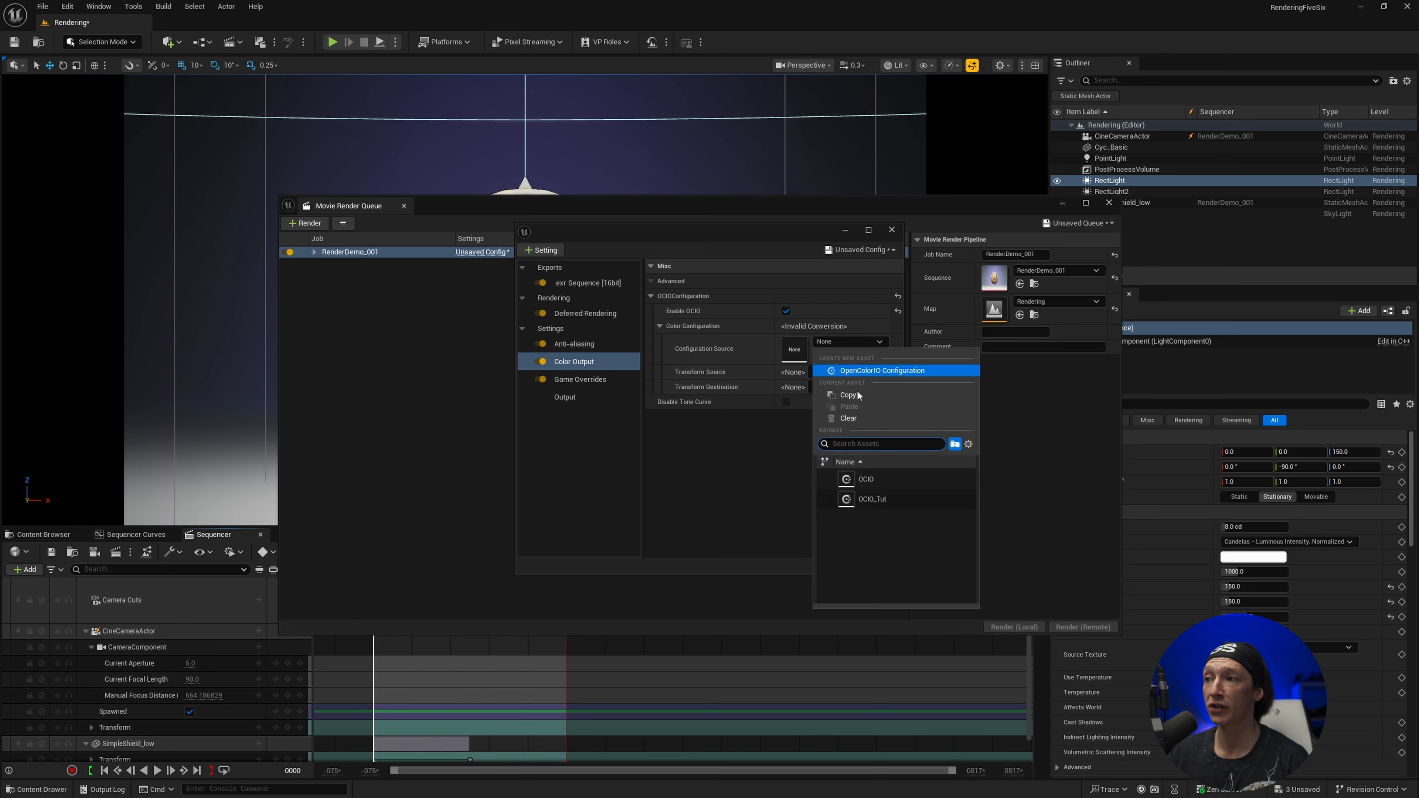
left_click(864, 499)
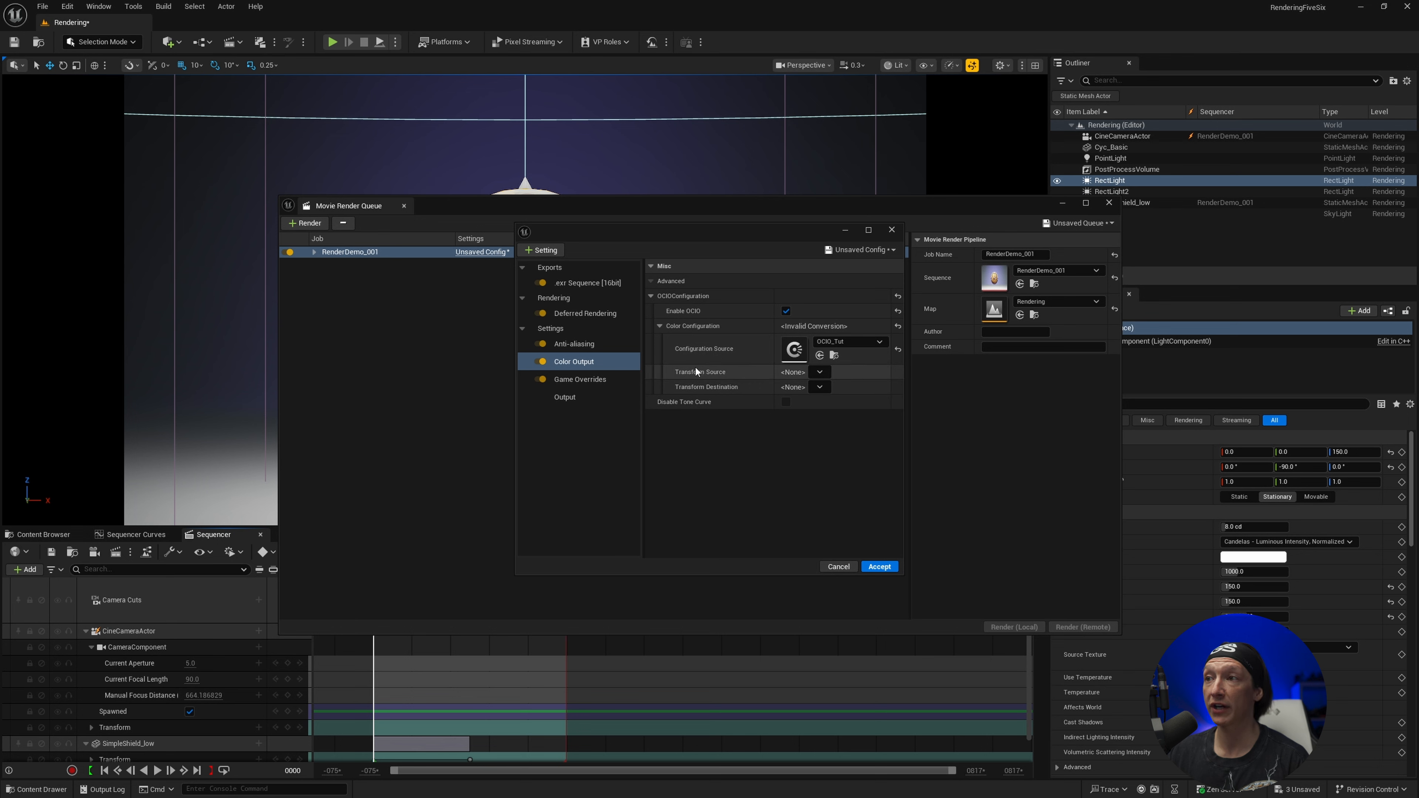
Set the OCIO transform source to Linear Rec.709 (sRGB) and the destination to ACEScg, and accept the job's config
left_click(813, 372)
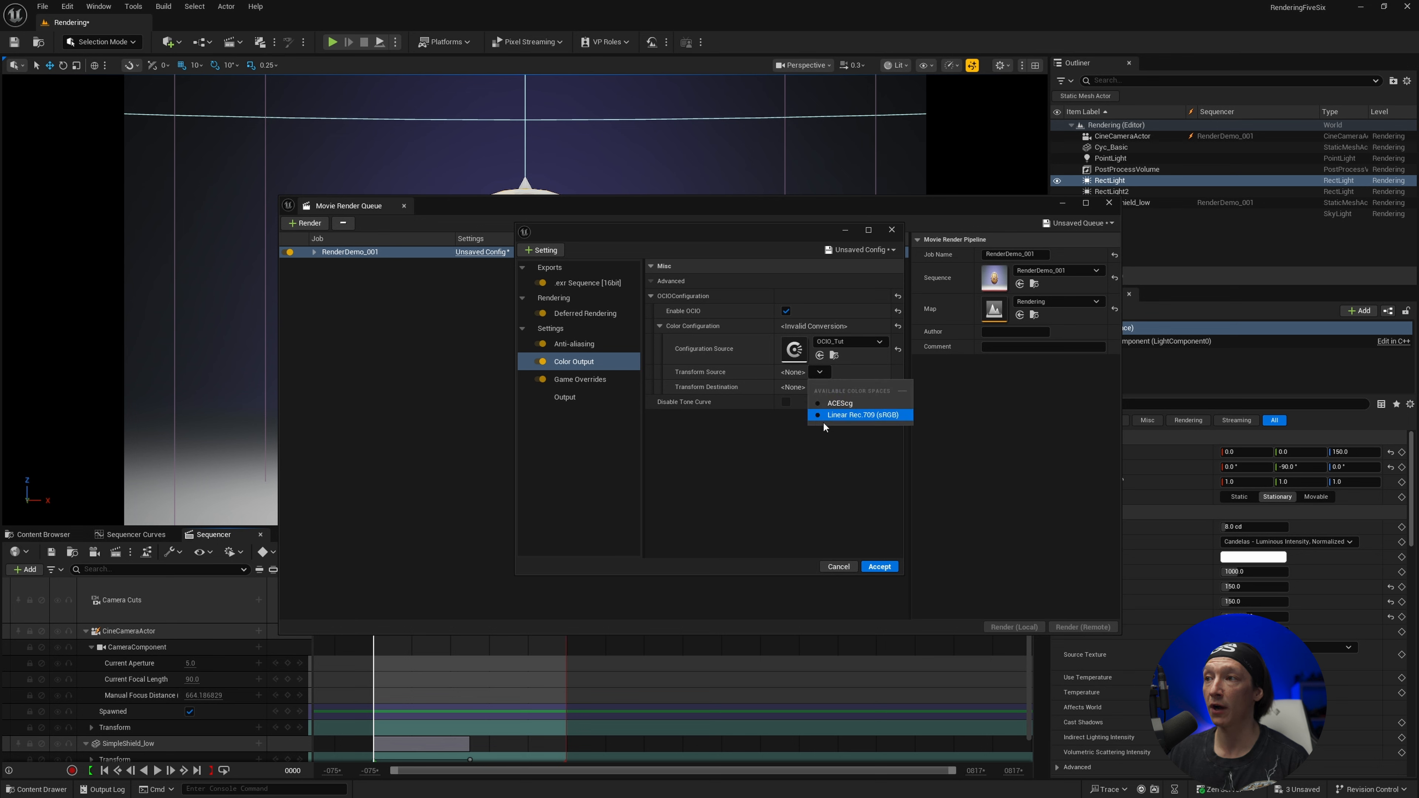
left_click(861, 415)
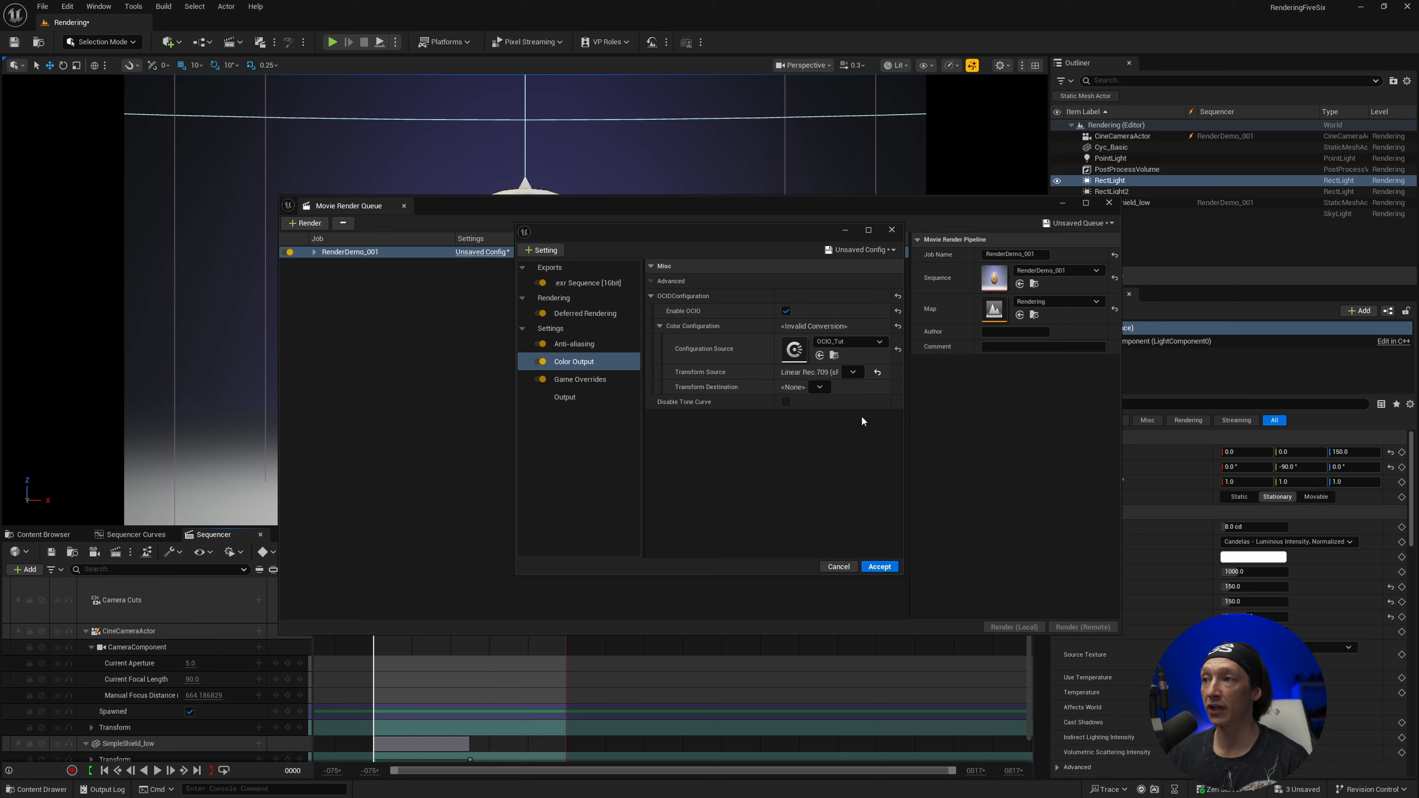
left_click(805, 387)
left_click(840, 420)
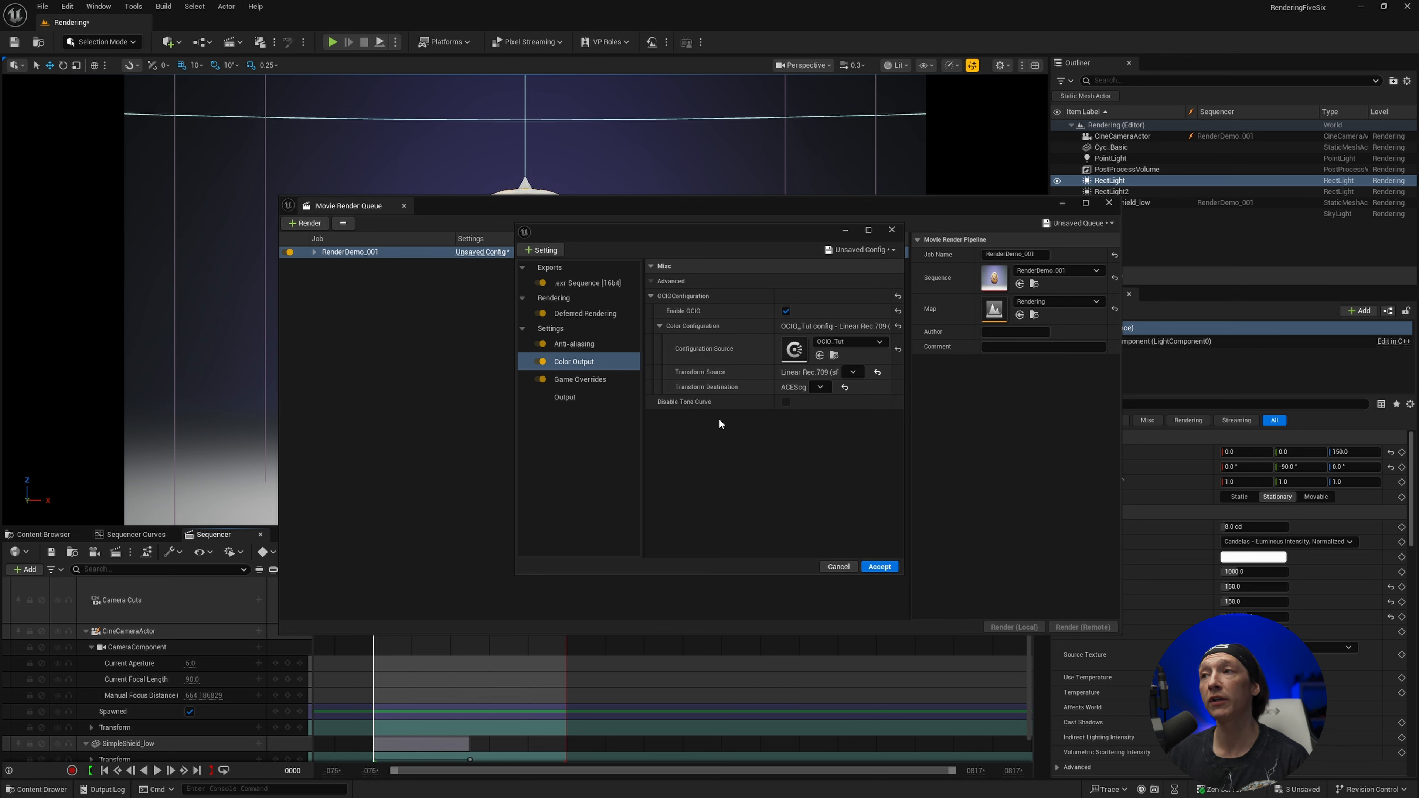
left_click(881, 566)
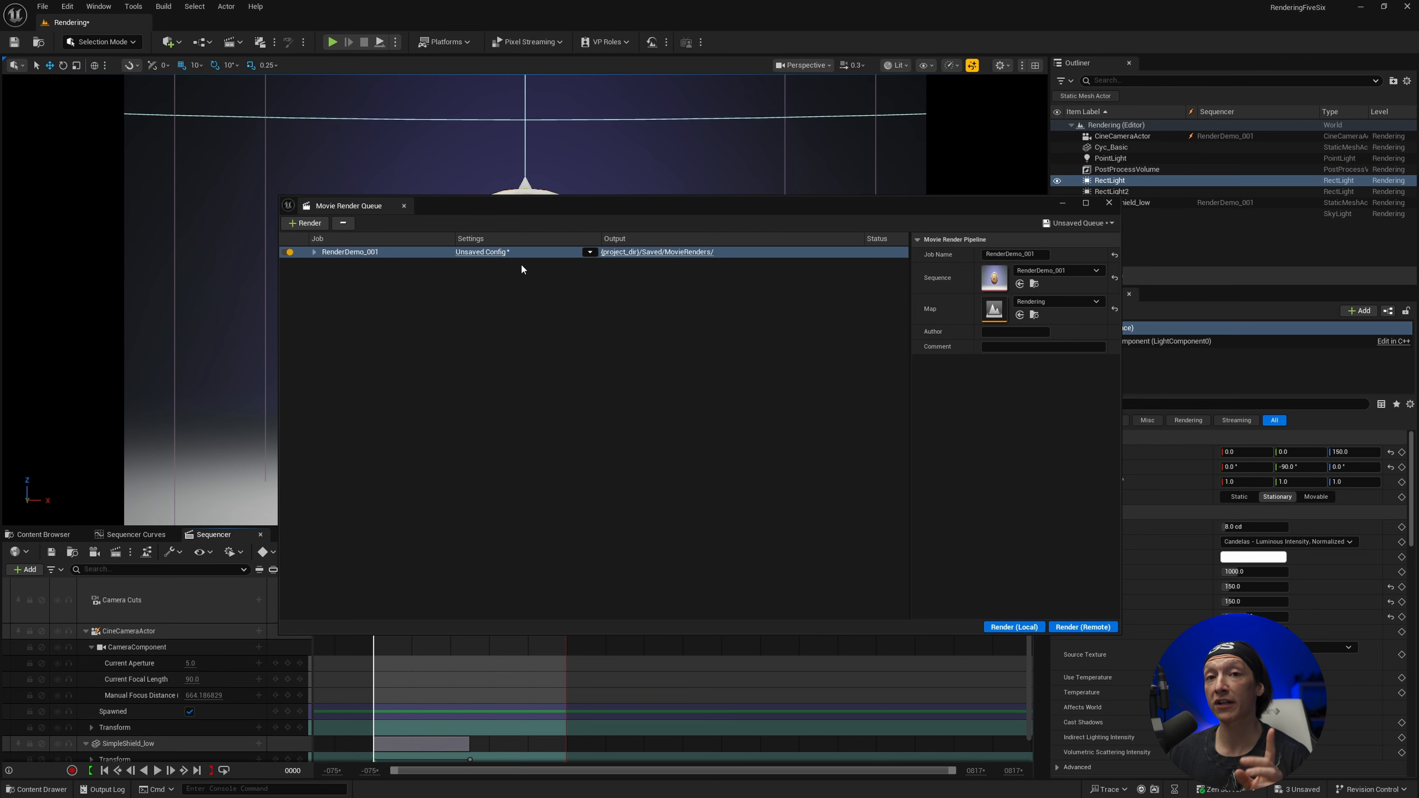
Minimize the Movie Render Queue and enable the OCIO display for the level viewport
left_click(1063, 203)
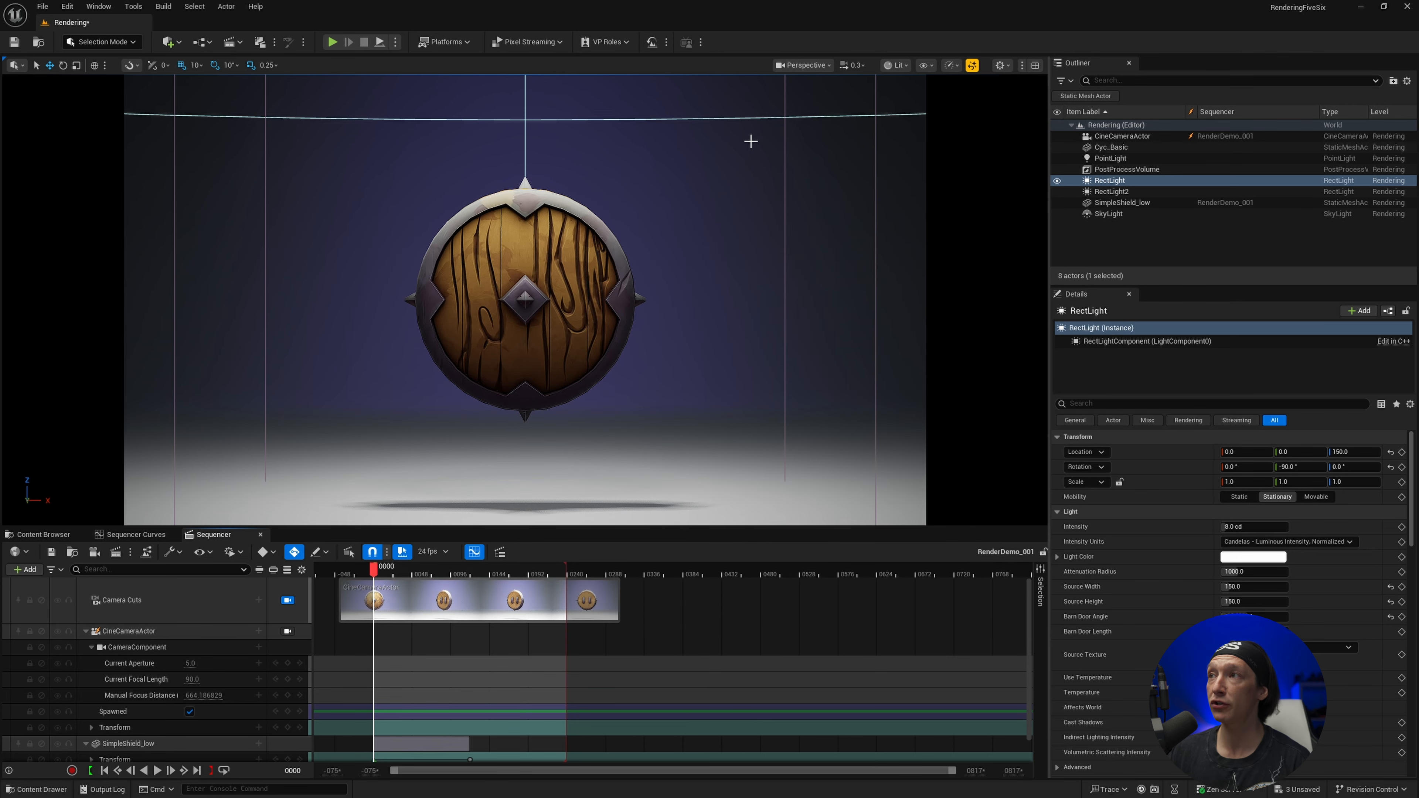
left_click(899, 66)
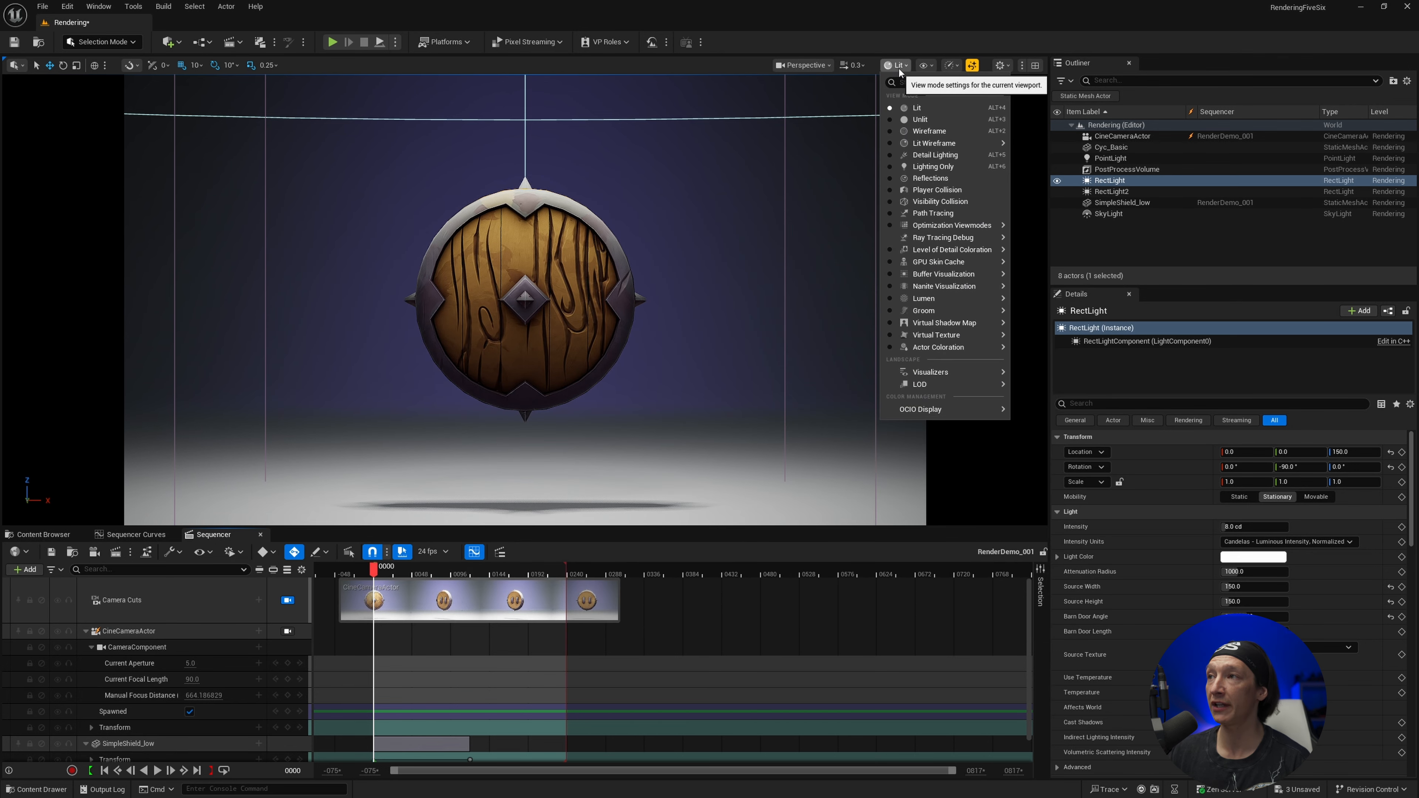
mouse_move(950, 409)
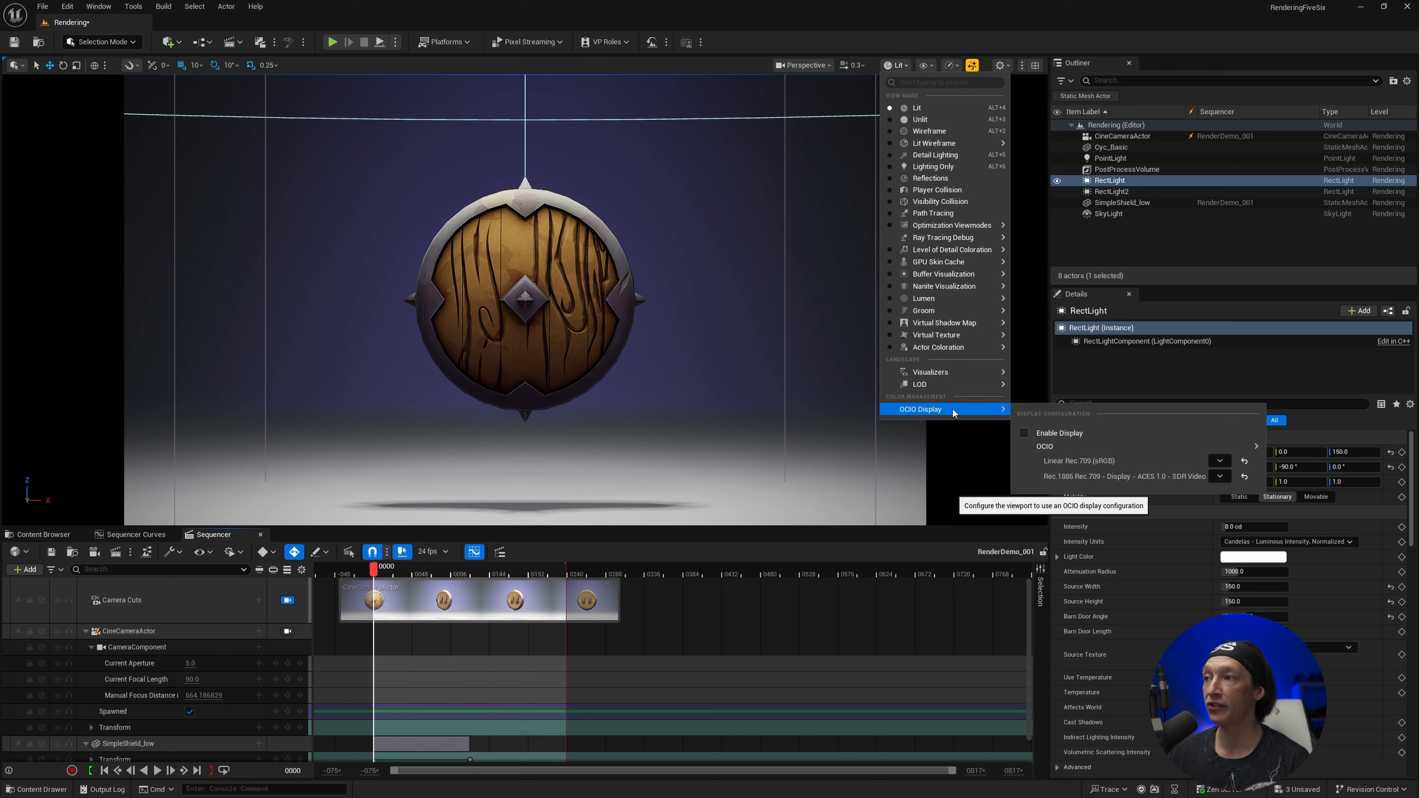
left_click(1022, 433)
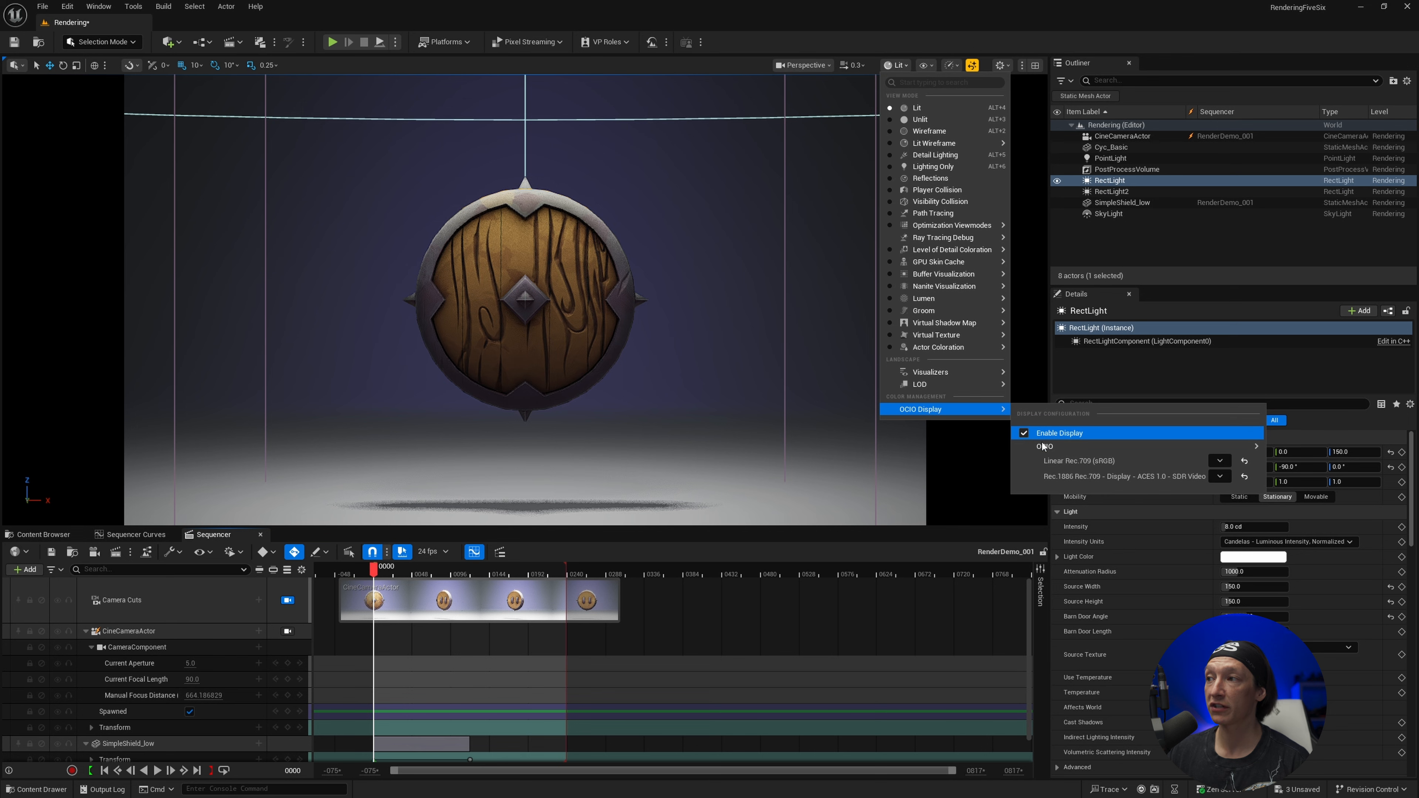
Set the viewport's OCIO display to OCIO_Tut, transforming Linear Rec.709 (sRGB) to Rec.1886 Rec.709 - Display - ACES 1.0 - SDR Video
mouse_move(1054, 448)
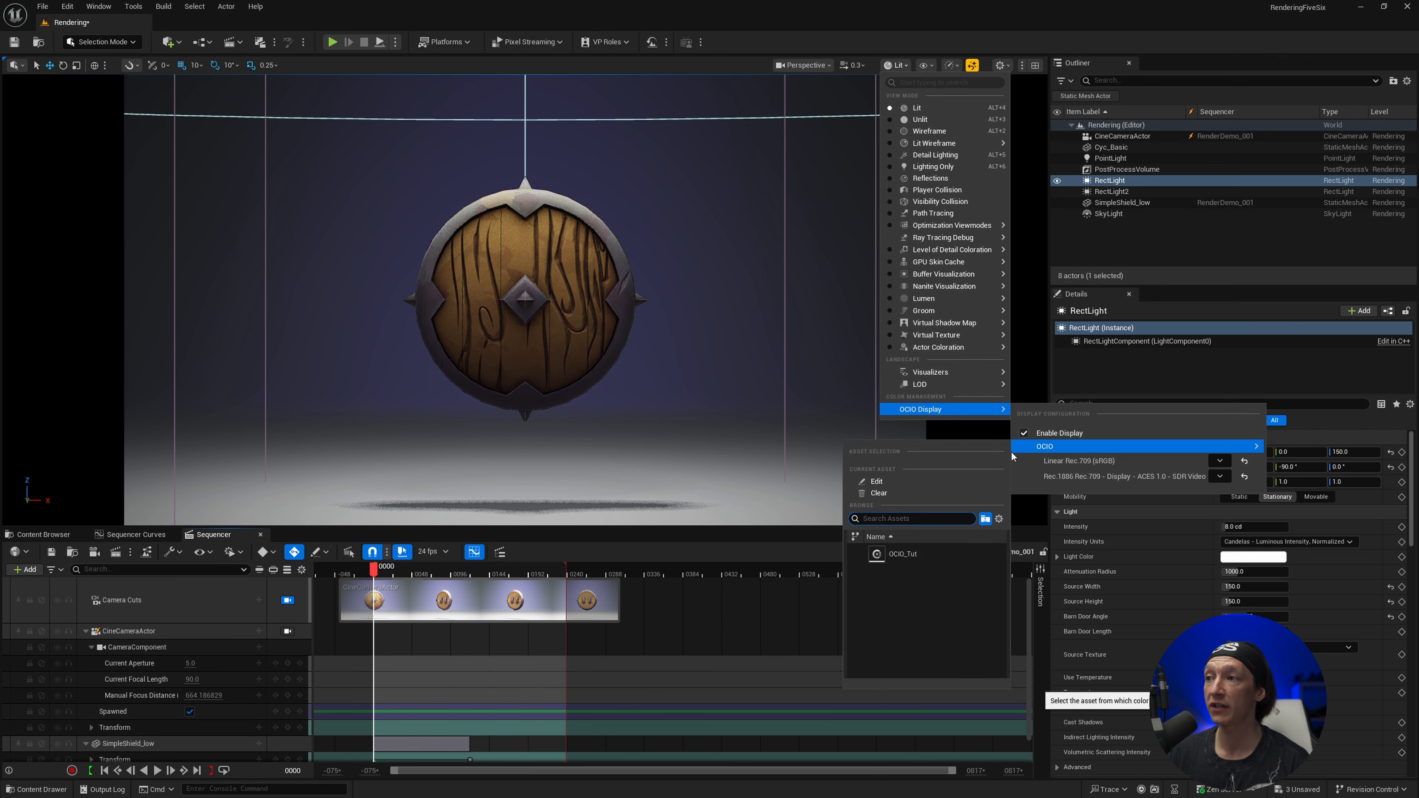
left_click(905, 553)
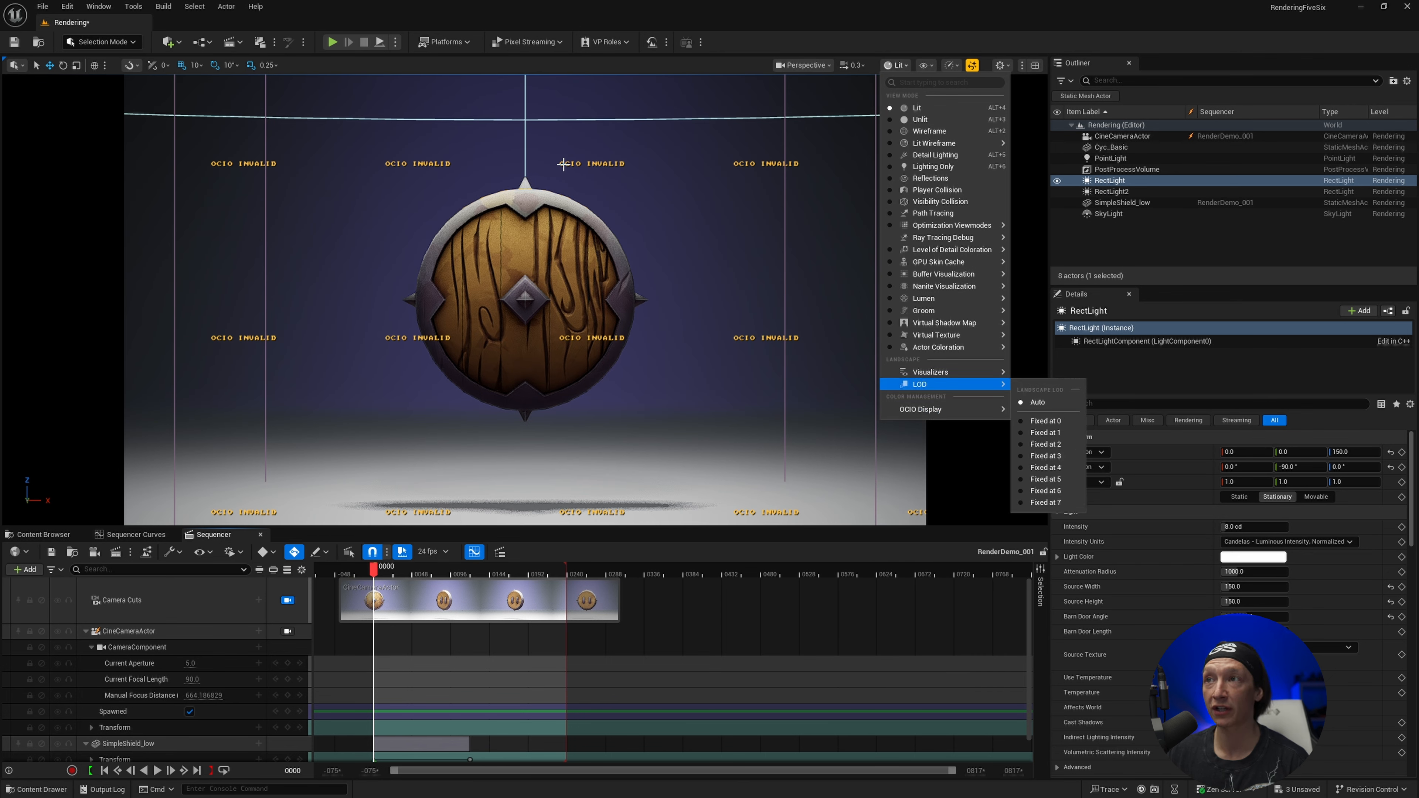
mouse_move(949, 413)
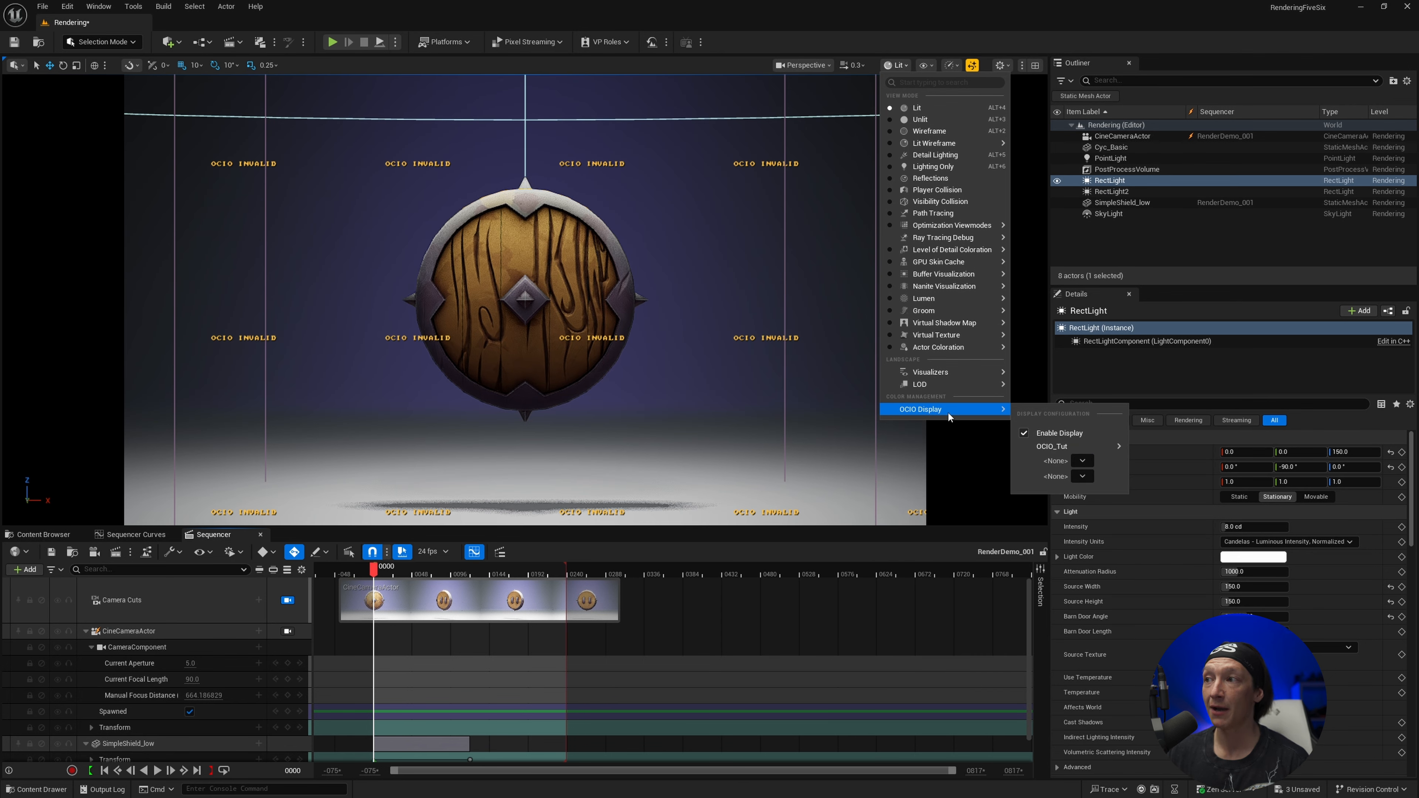
left_click(1082, 461)
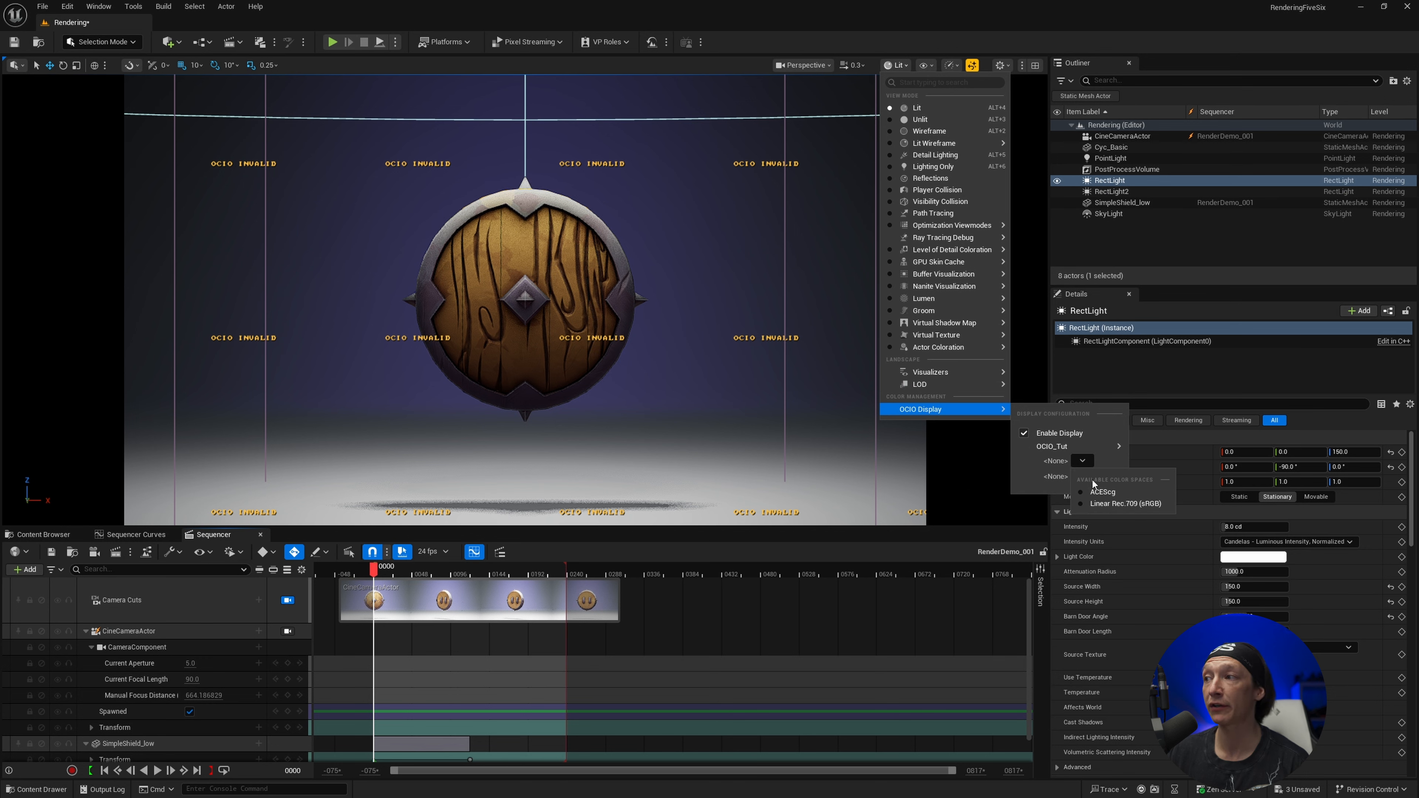
left_click(1113, 504)
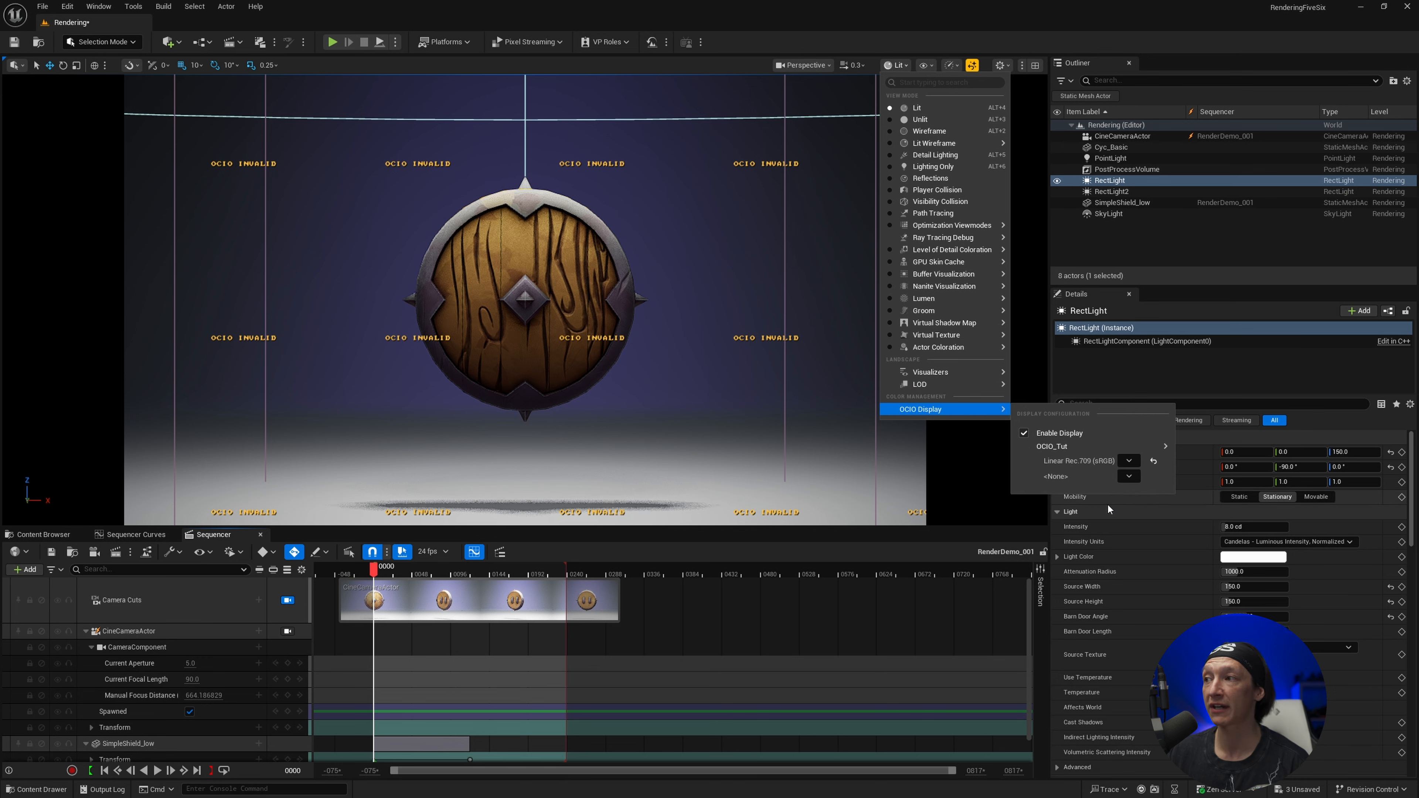
left_click(1129, 477)
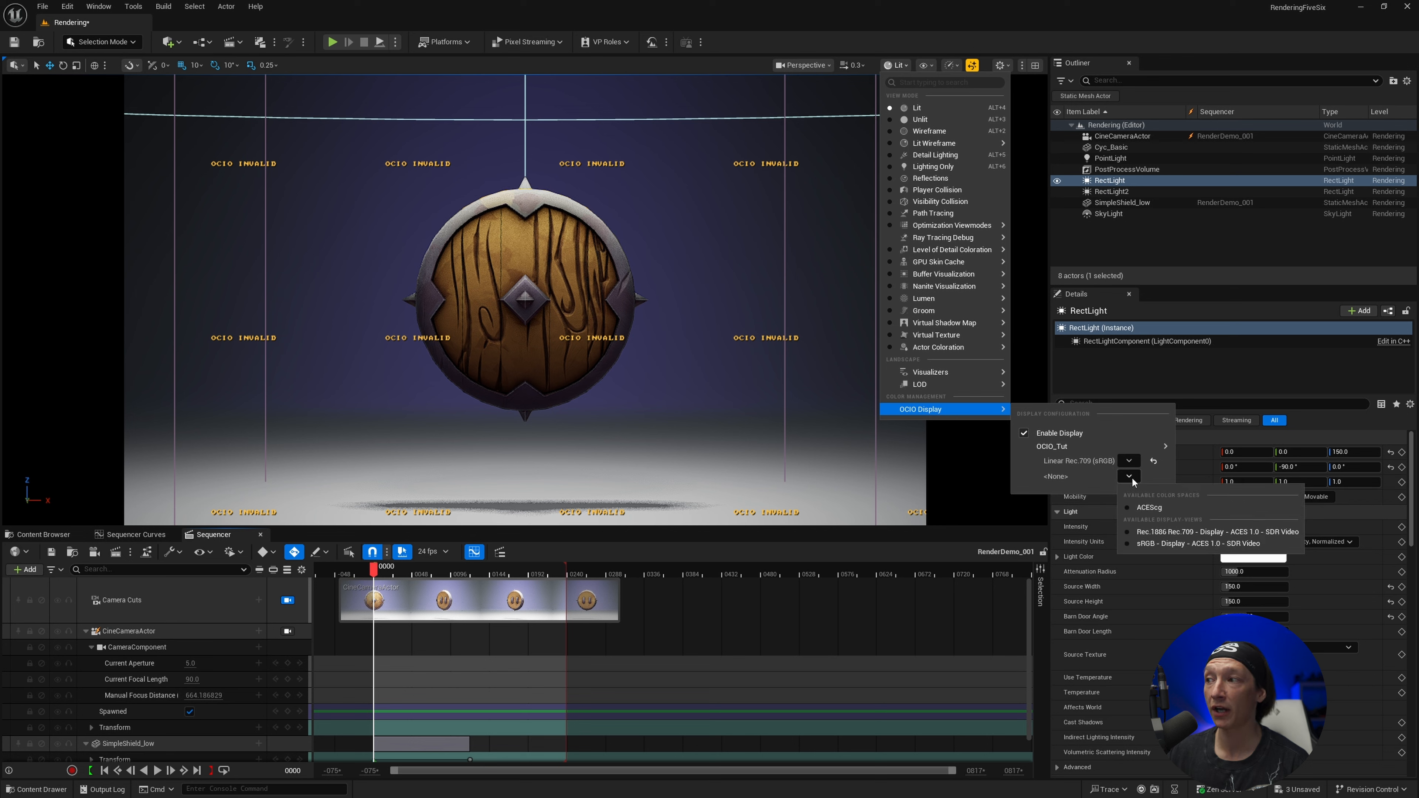
left_click(1167, 532)
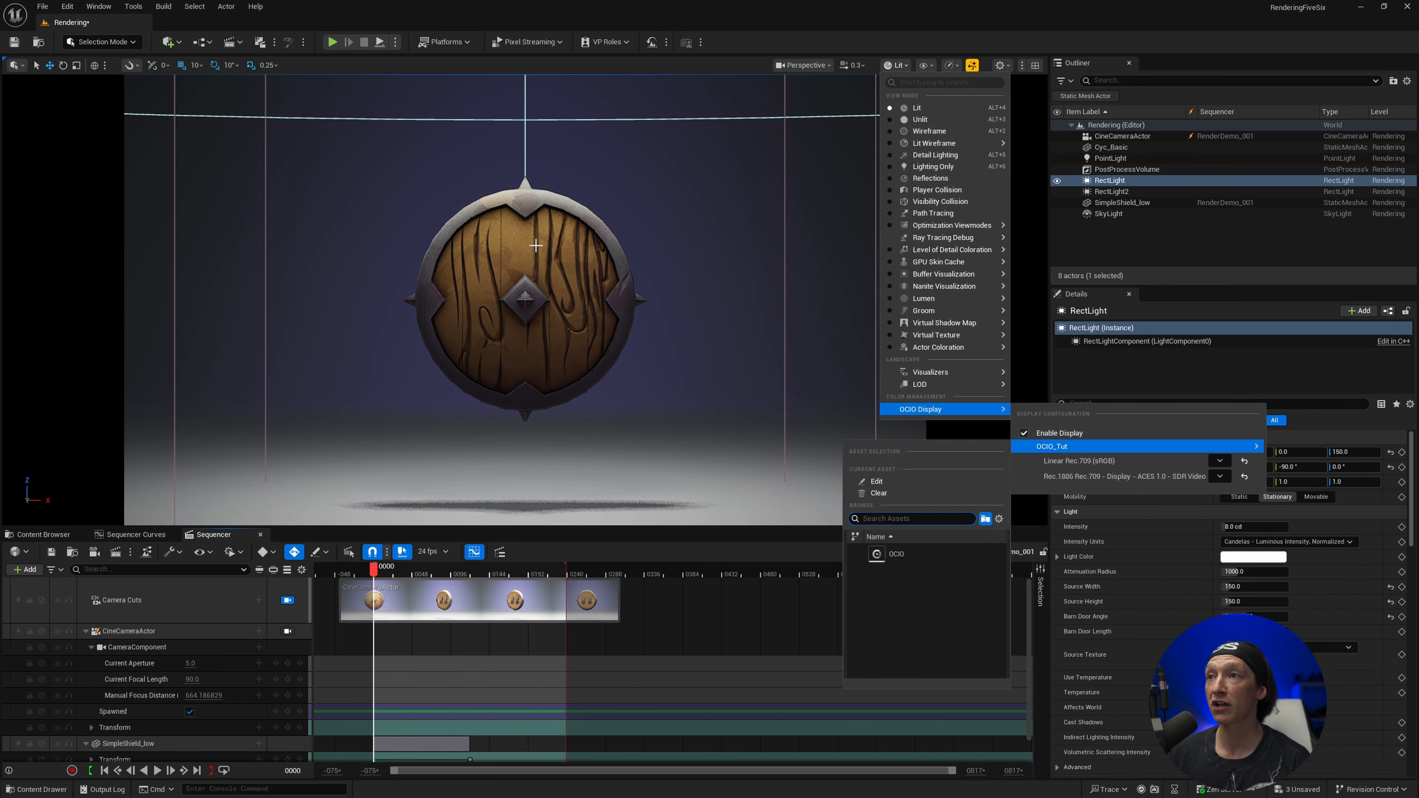
left_click(510, 249)
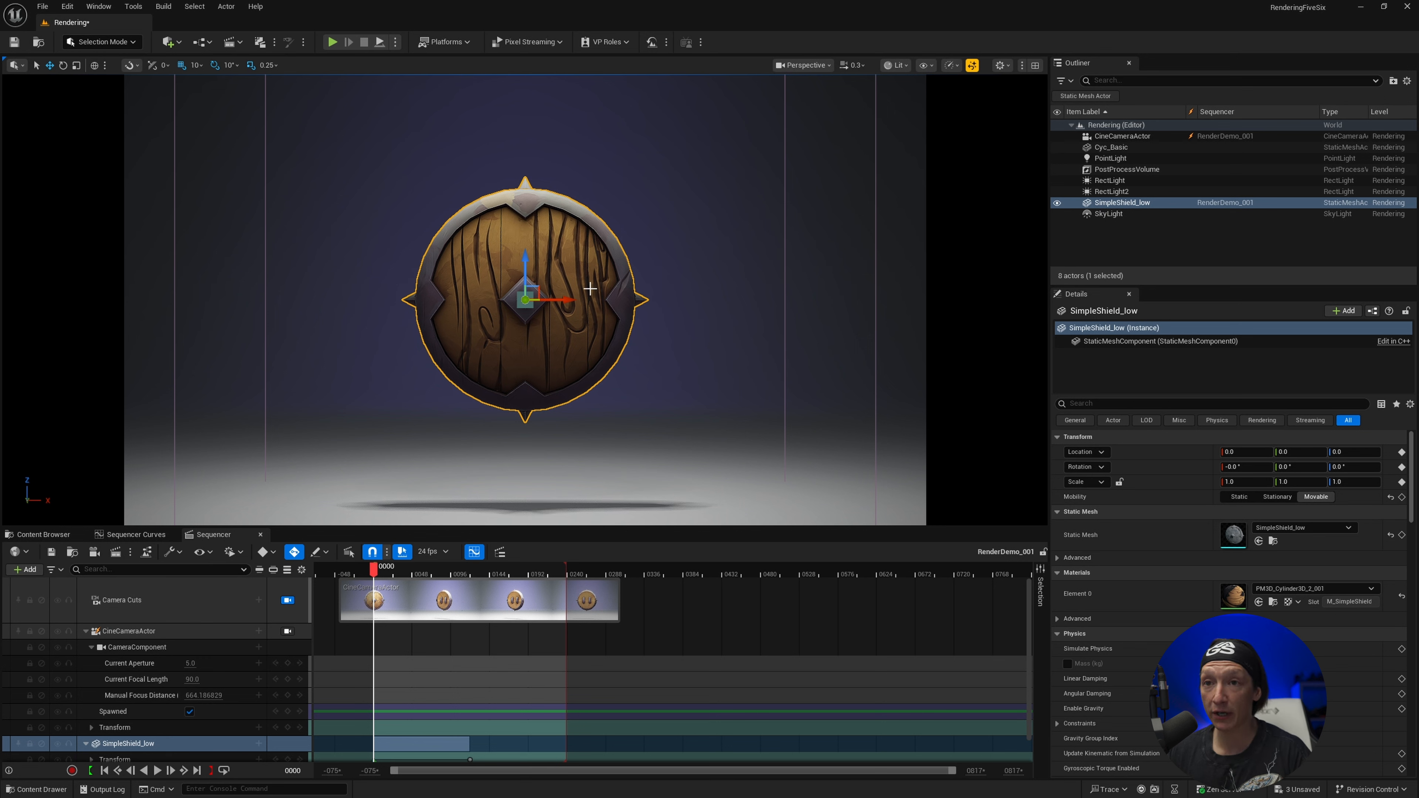
Review the level viewport's OCIO display configuration and its color transform choices
left_click(896, 64)
mouse_move(921, 410)
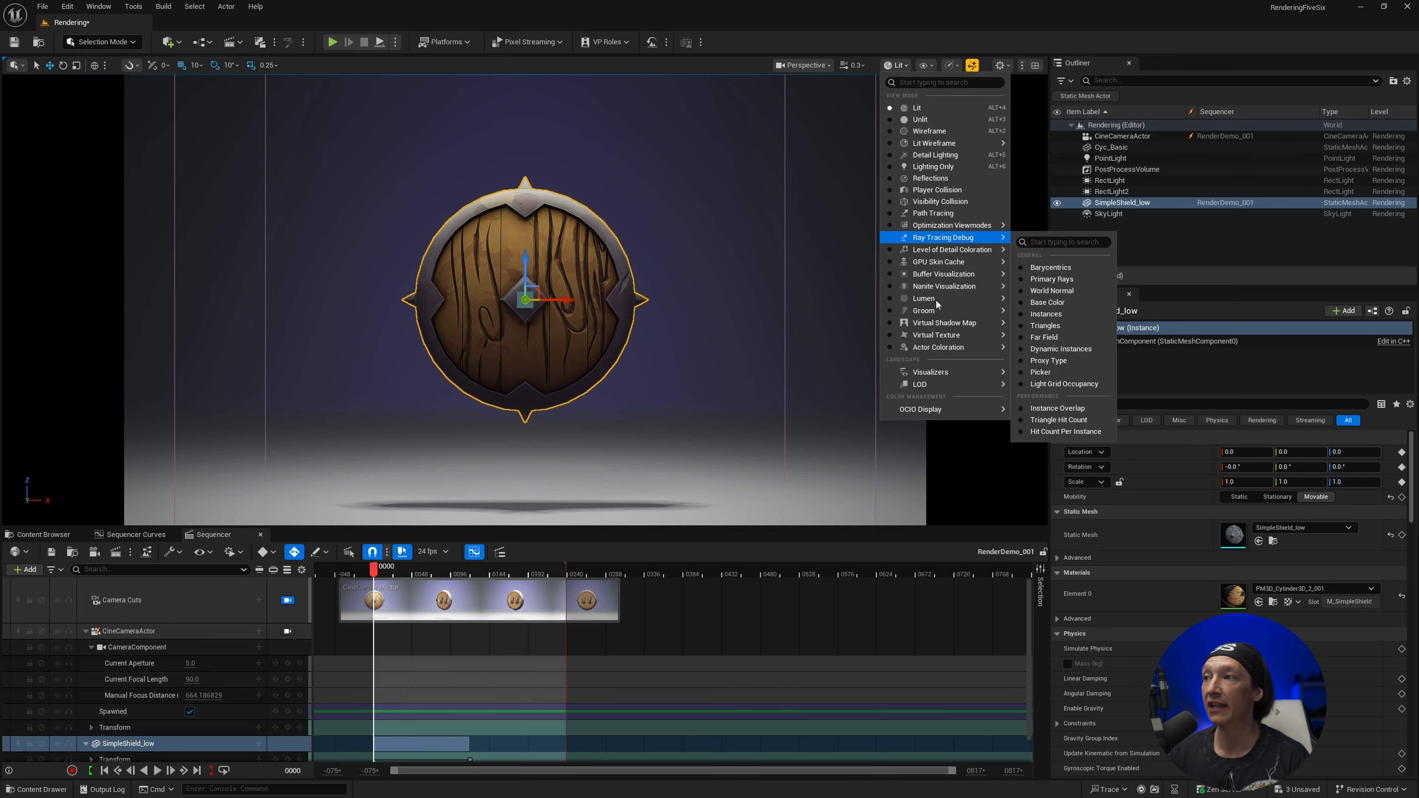
mouse_move(950, 409)
mouse_move(1082, 445)
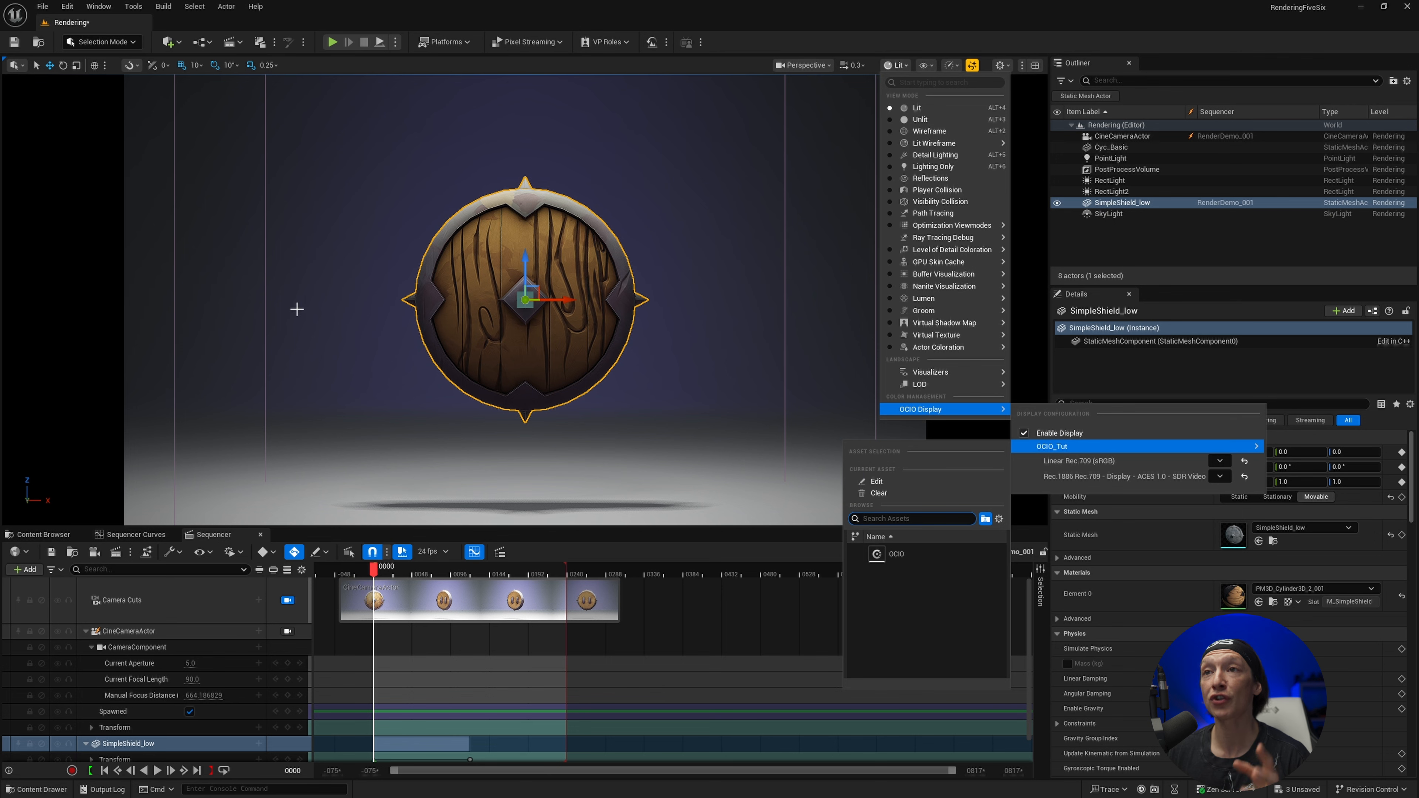
Reopen the Movie Render Queue and review the RenderDemo_001 job's Output, Game Overrides, Color Output, Anti-aliasing, Deferred Rendering and EXR sequence settings
left_click(116, 551)
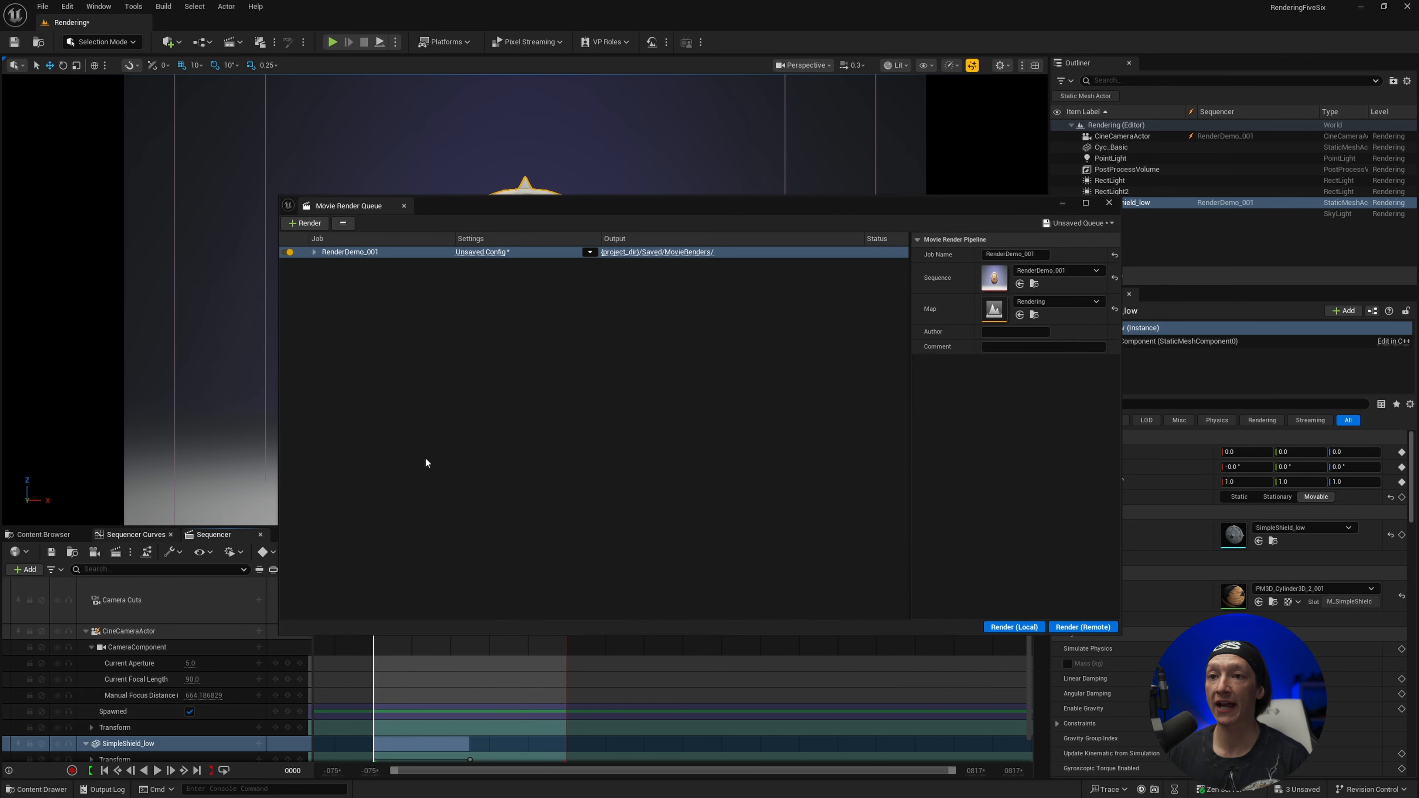
left_click(472, 253)
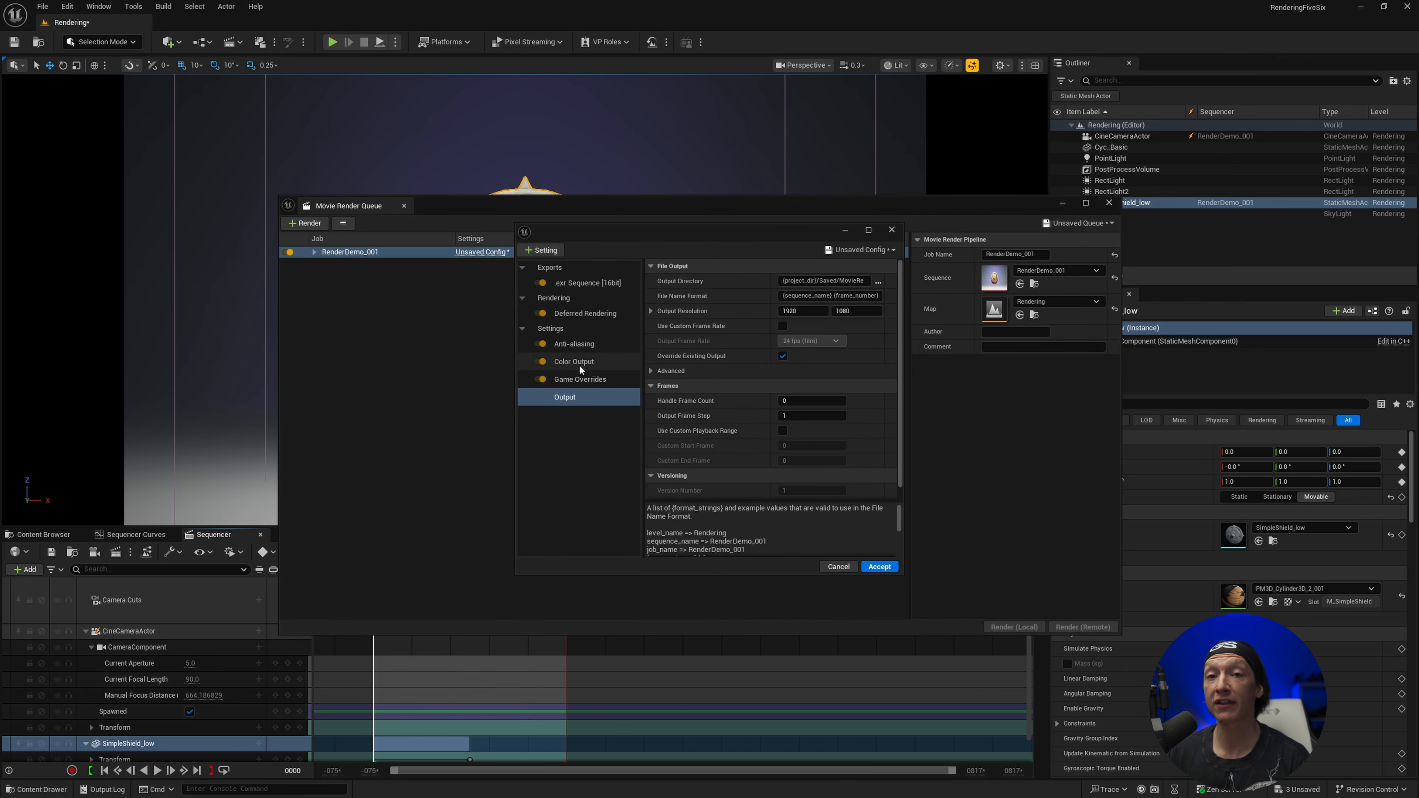
left_click(578, 384)
left_click(567, 399)
left_click(571, 381)
left_click(573, 365)
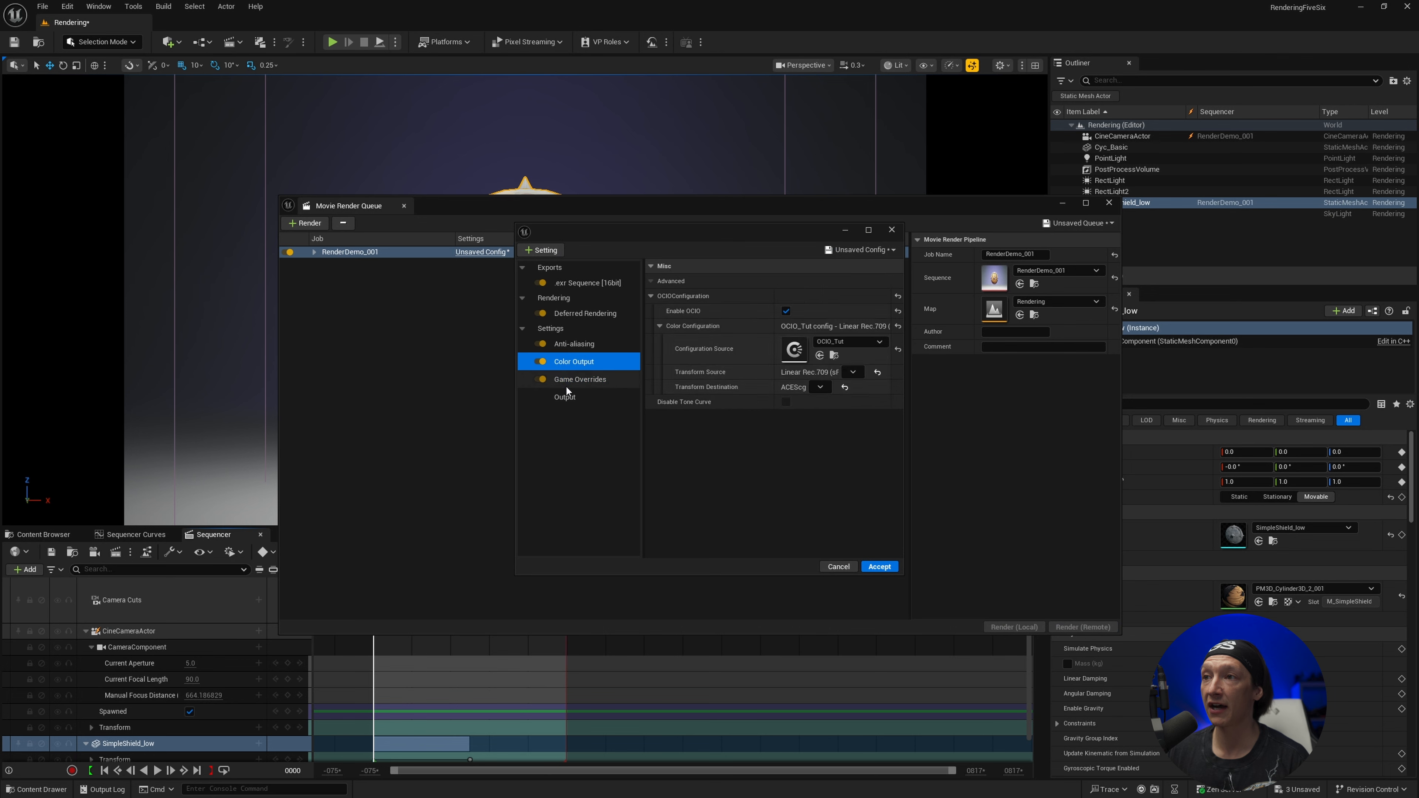
left_click(566, 396)
left_click(572, 345)
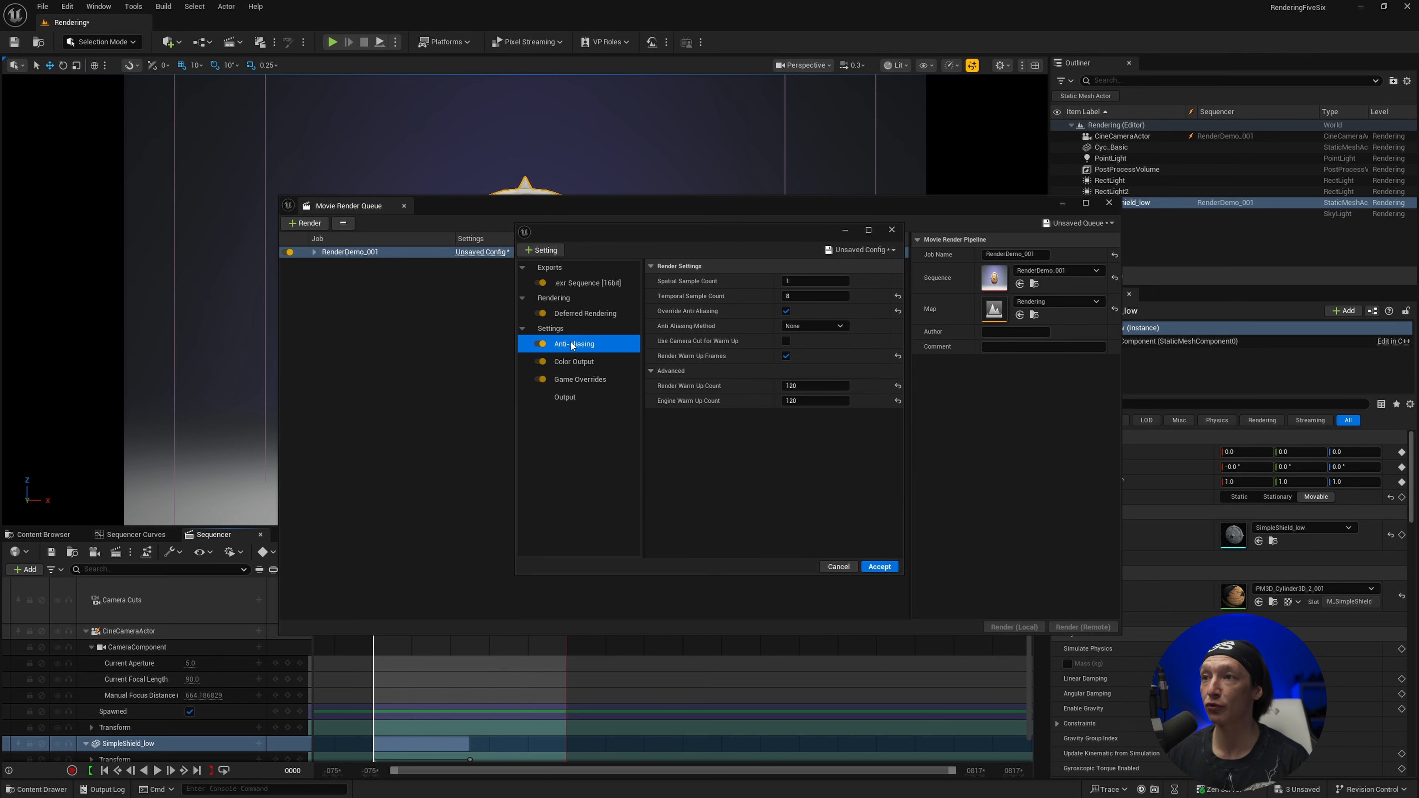
left_click(584, 314)
left_click(598, 284)
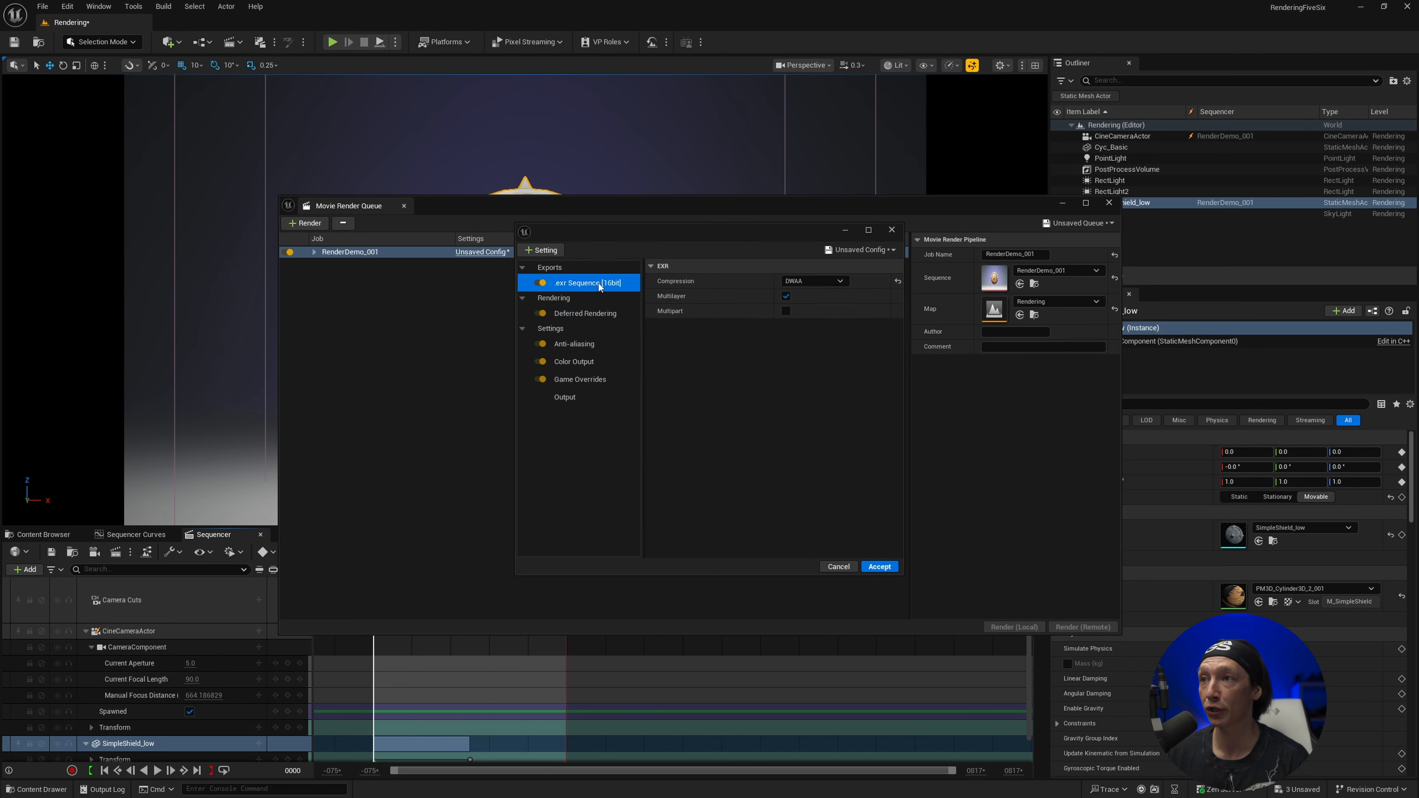
Accept the RenderDemo_001 job's config and start rendering the EXR sequence locally
left_click(881, 566)
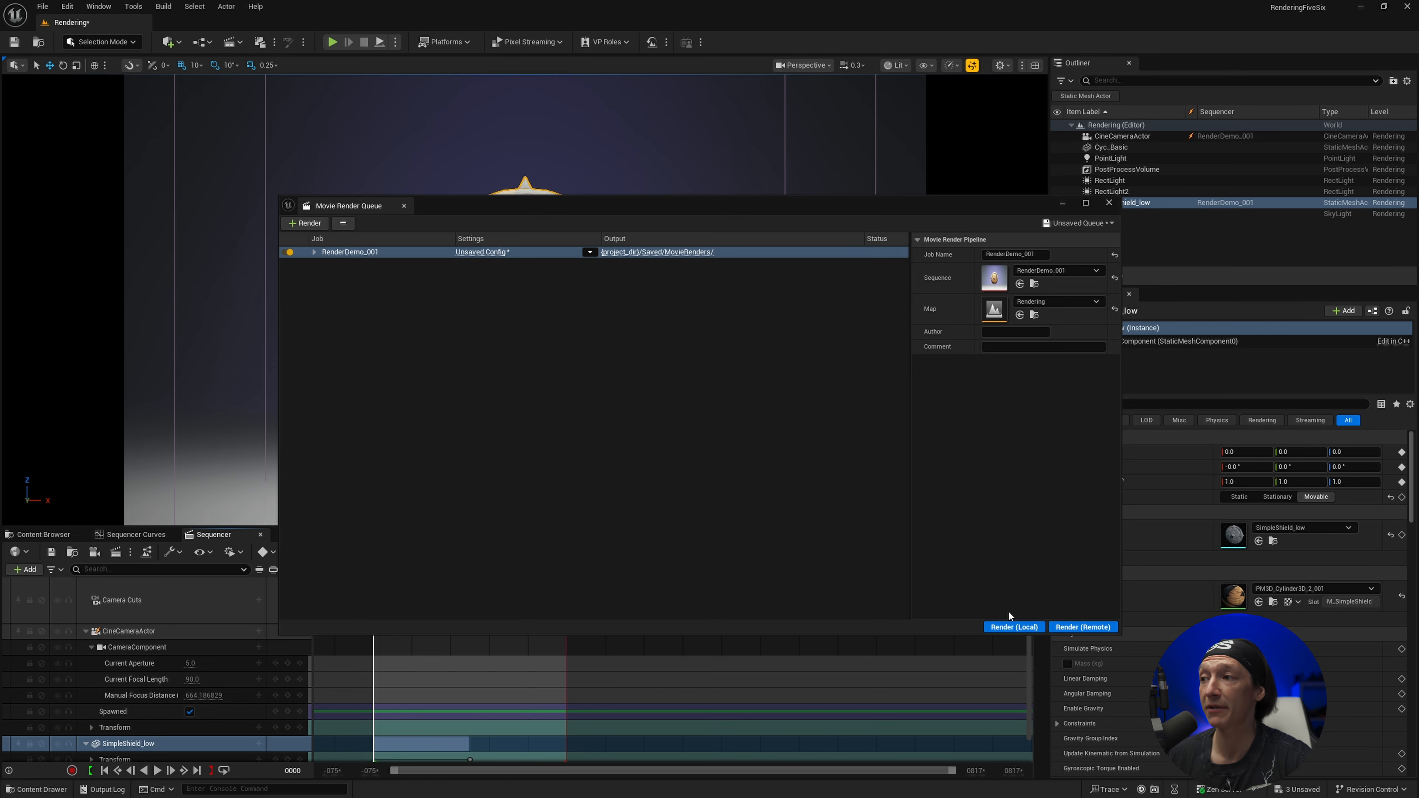
left_click(1015, 627)
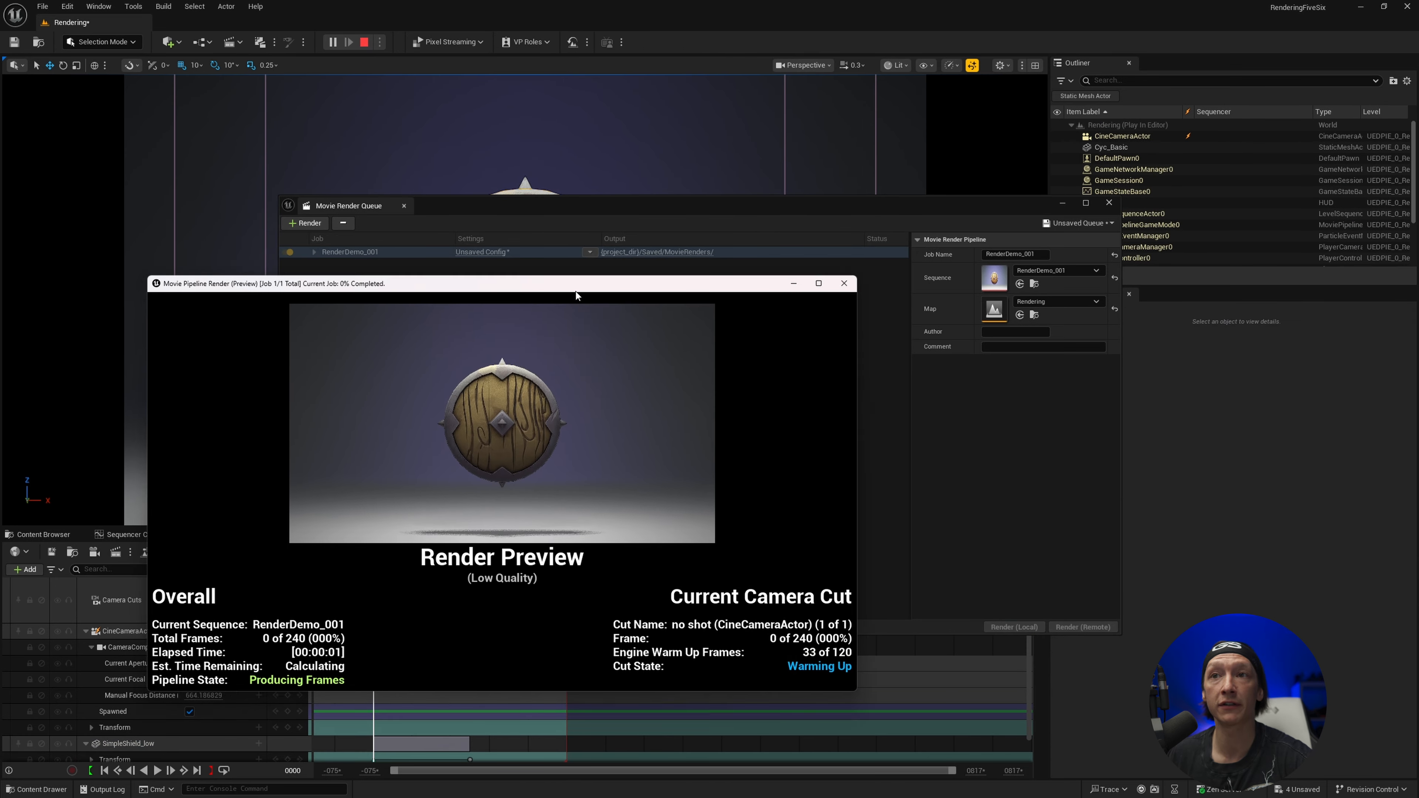
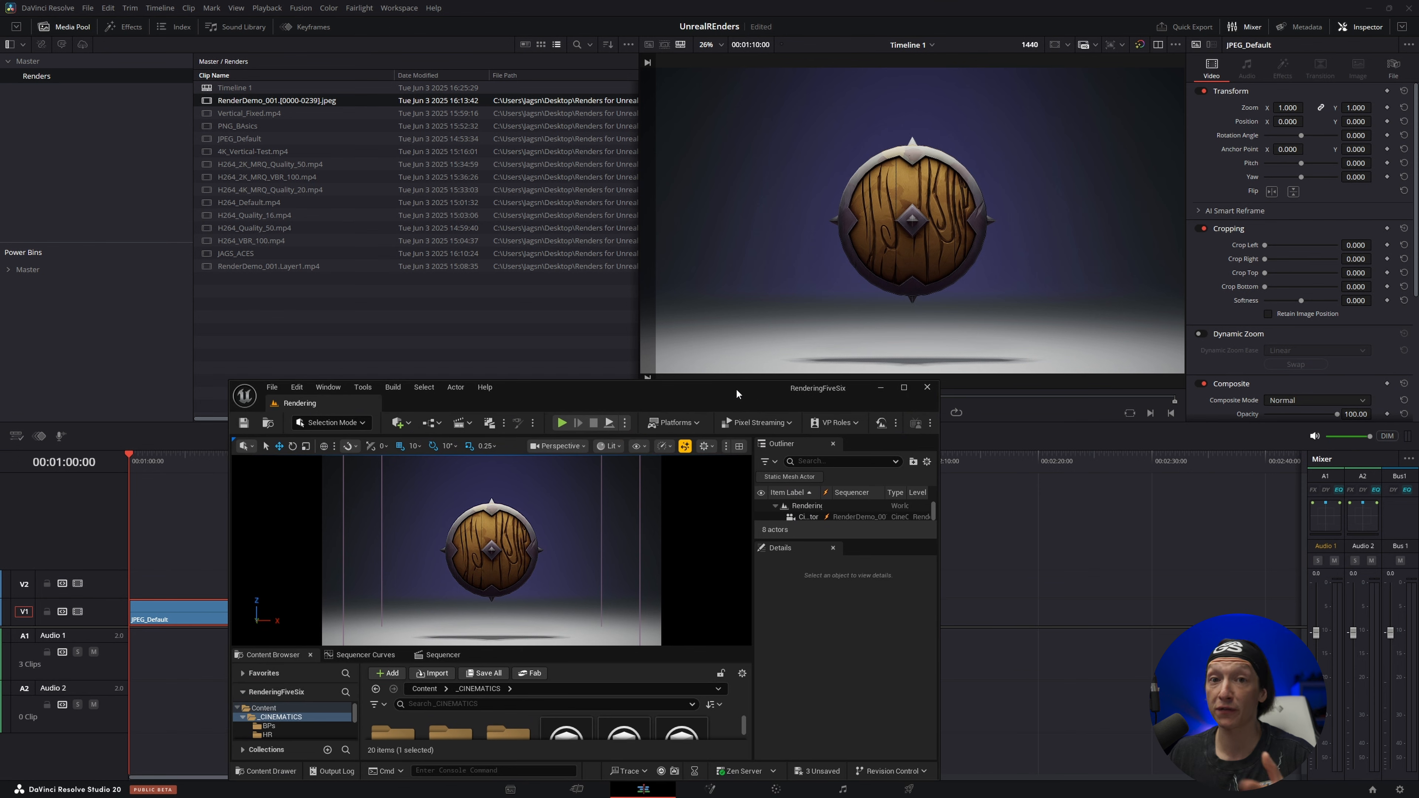
Switch to DaVinci Resolve and play back the H264_Default.mp4 clip from its start on the timeline
left_click(881, 388)
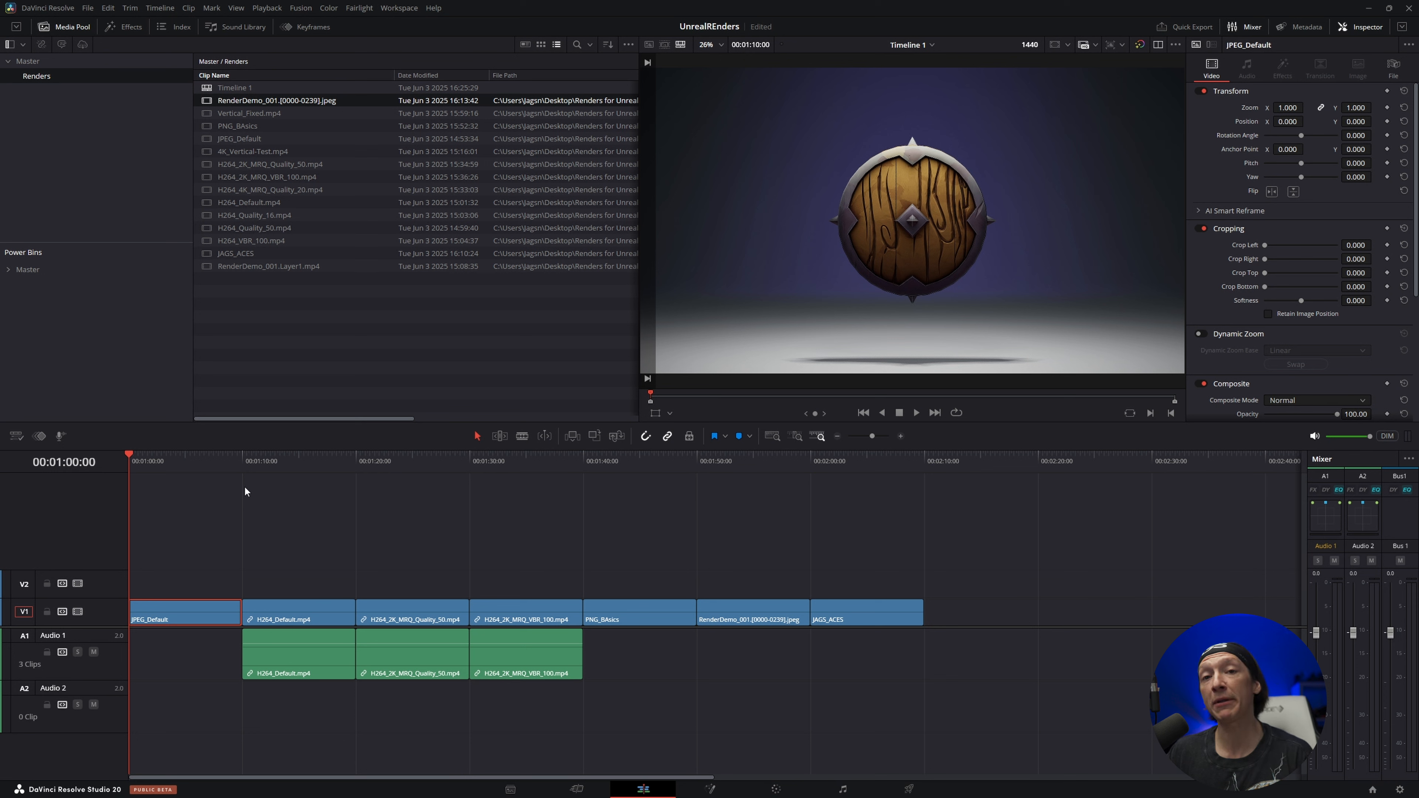
left_click(248, 459)
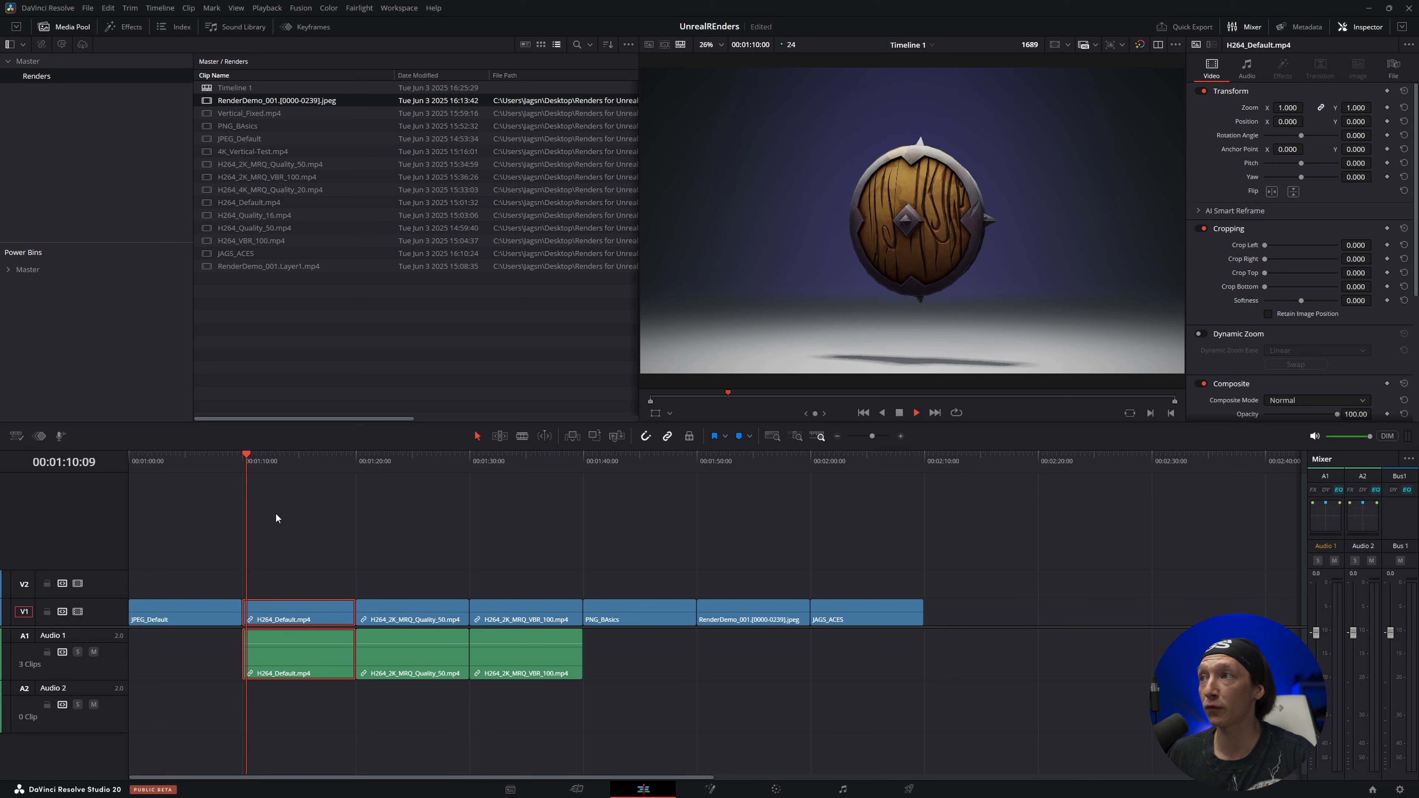
key("Up")
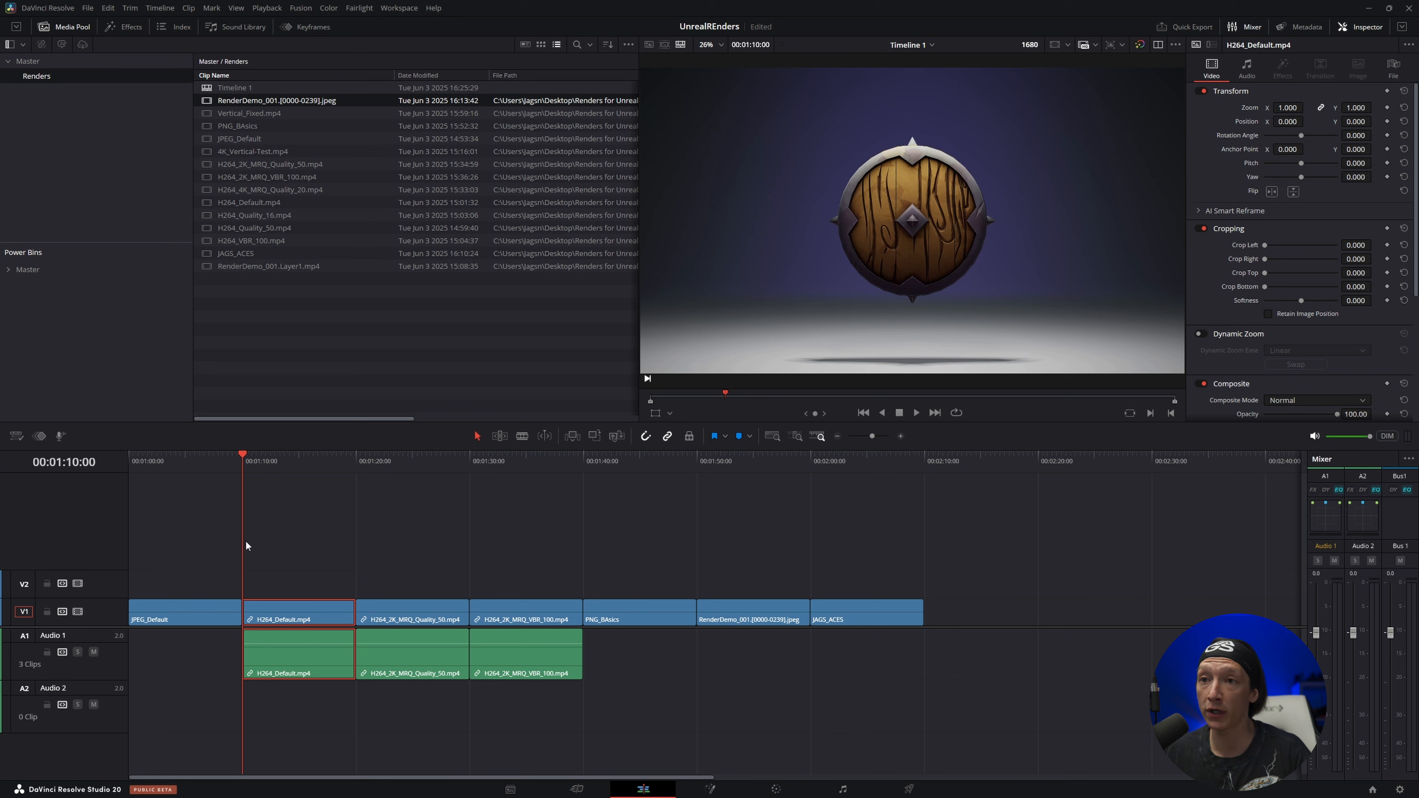
left_click_drag(281, 470, 263, 473)
key("space")
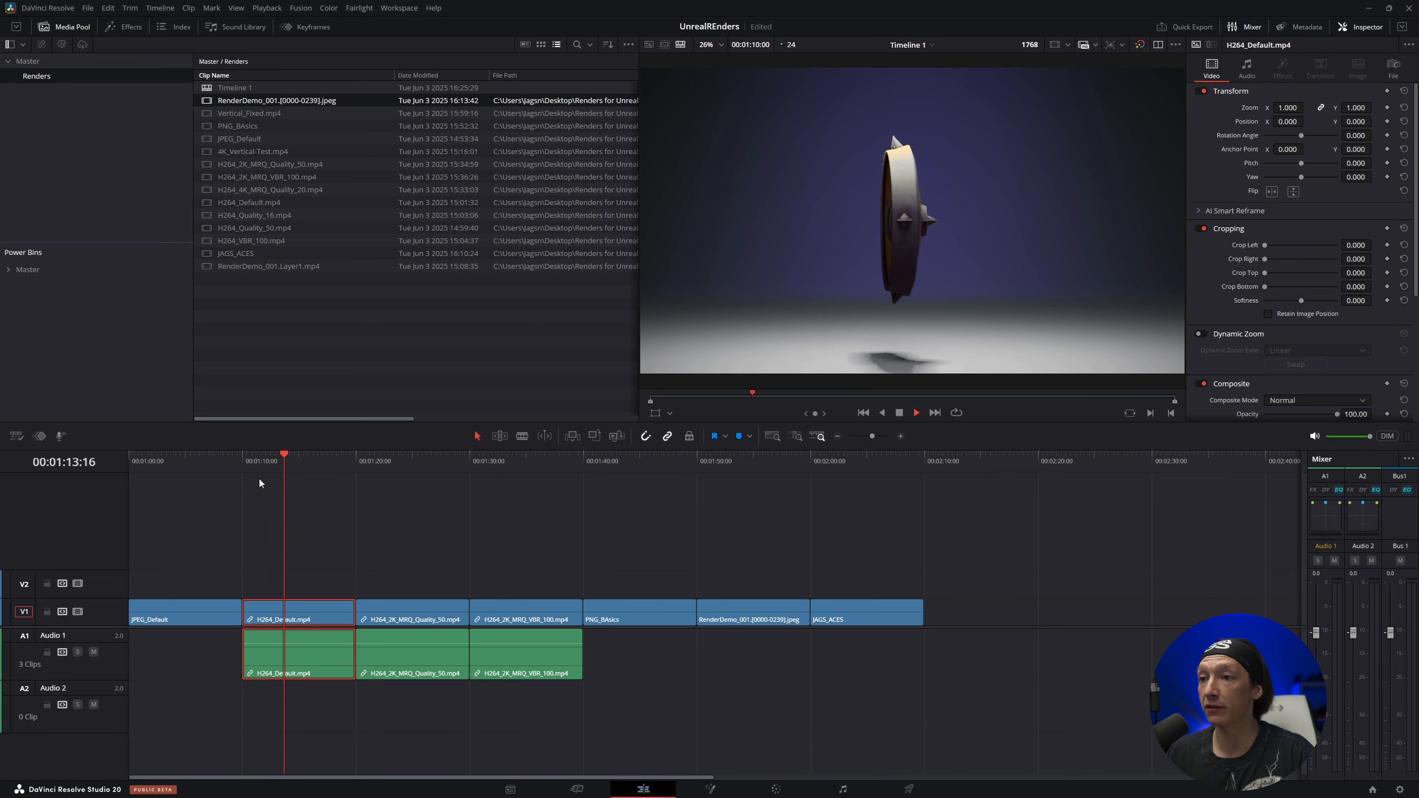
key("space")
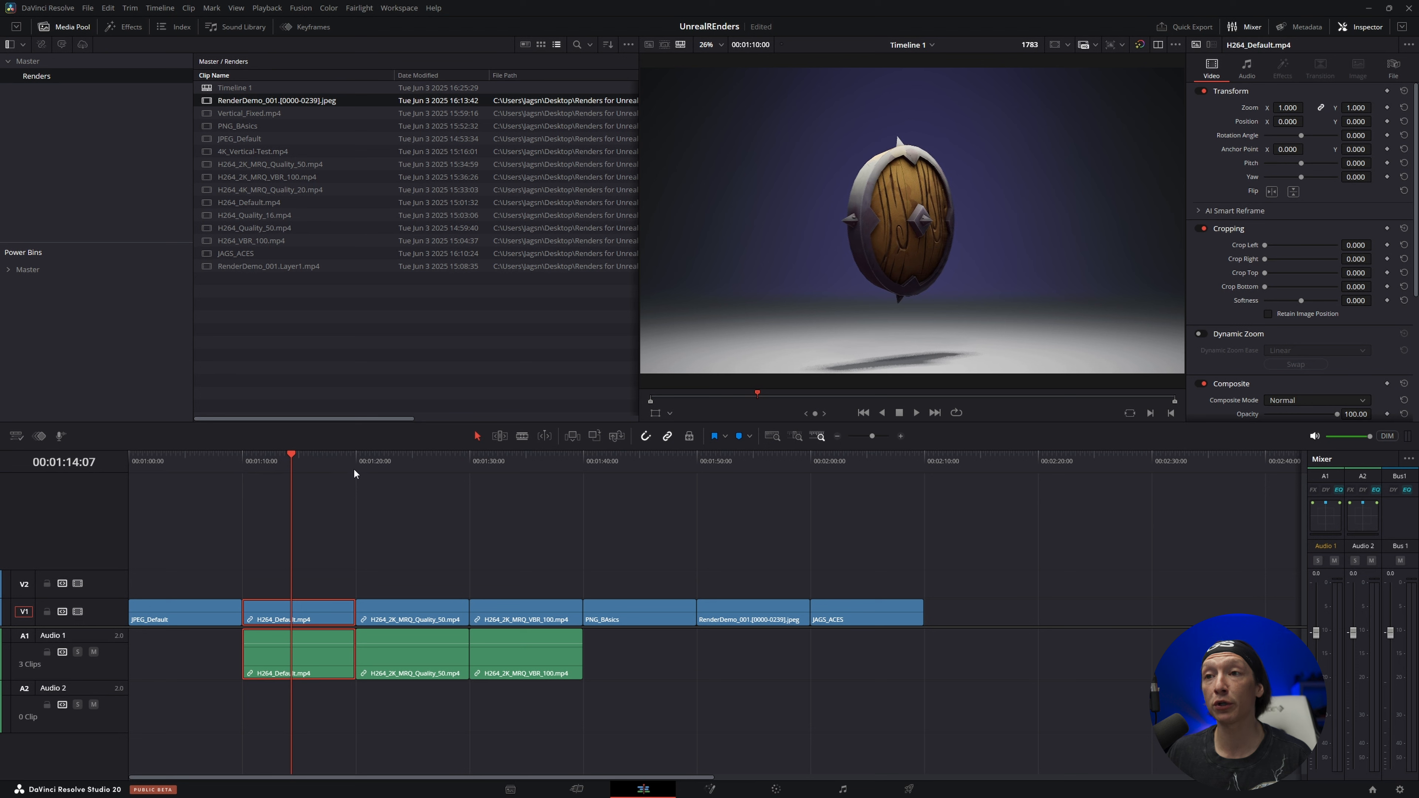
Play the H264_2K_MRQ_Quality_50.mp4 clip from its start and on into H264_2K_MRQ_VBR_100.mp4 to compare compression quality
left_click(365, 463)
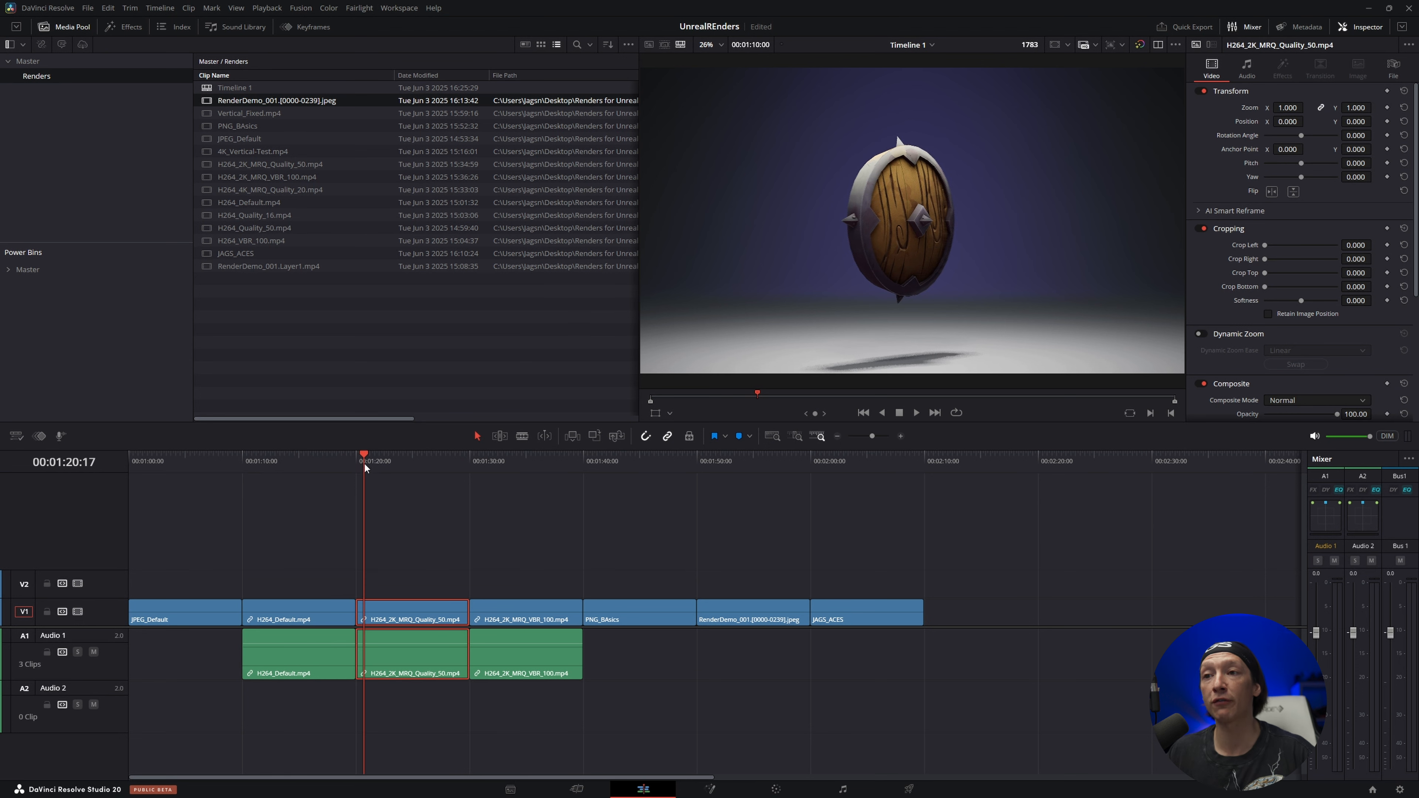
left_click(360, 464)
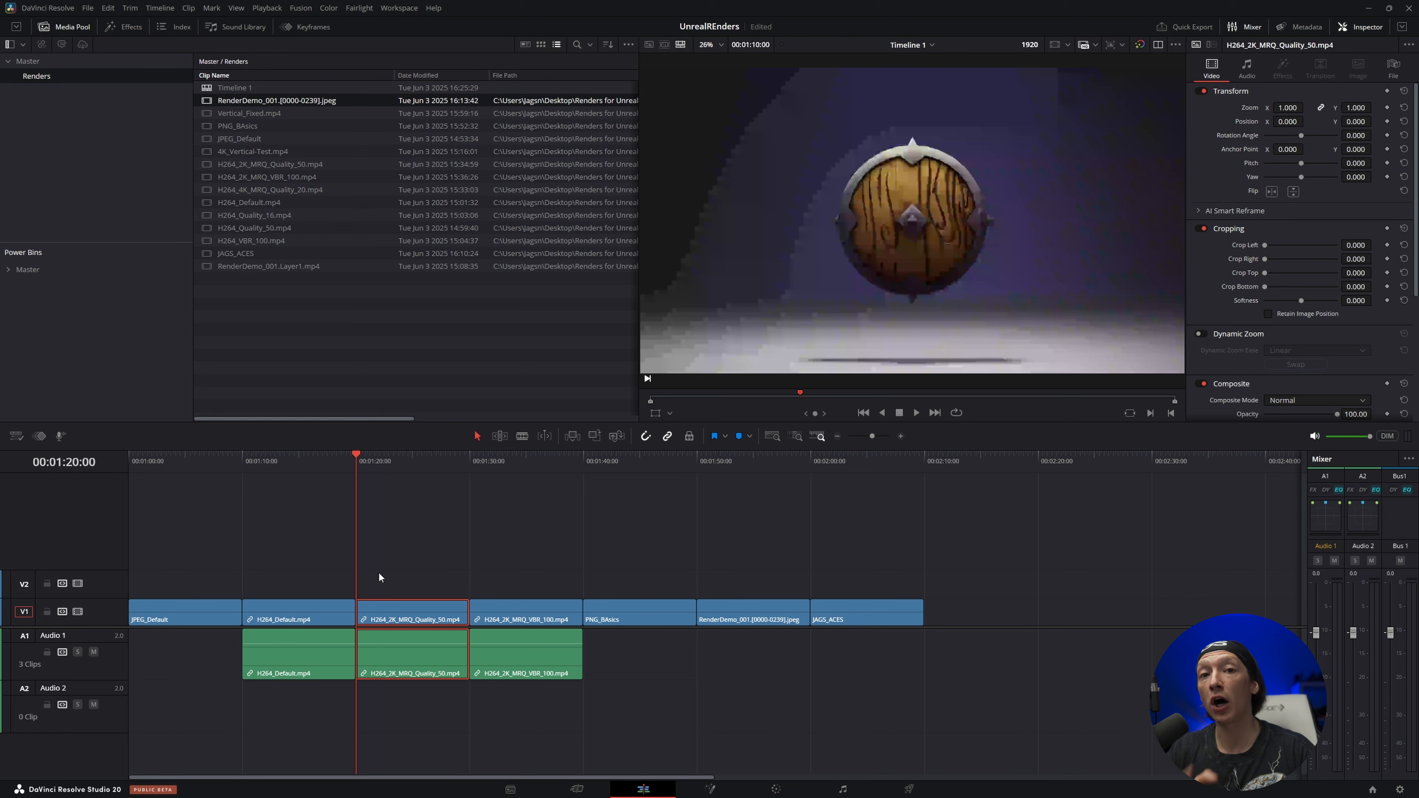
key("space")
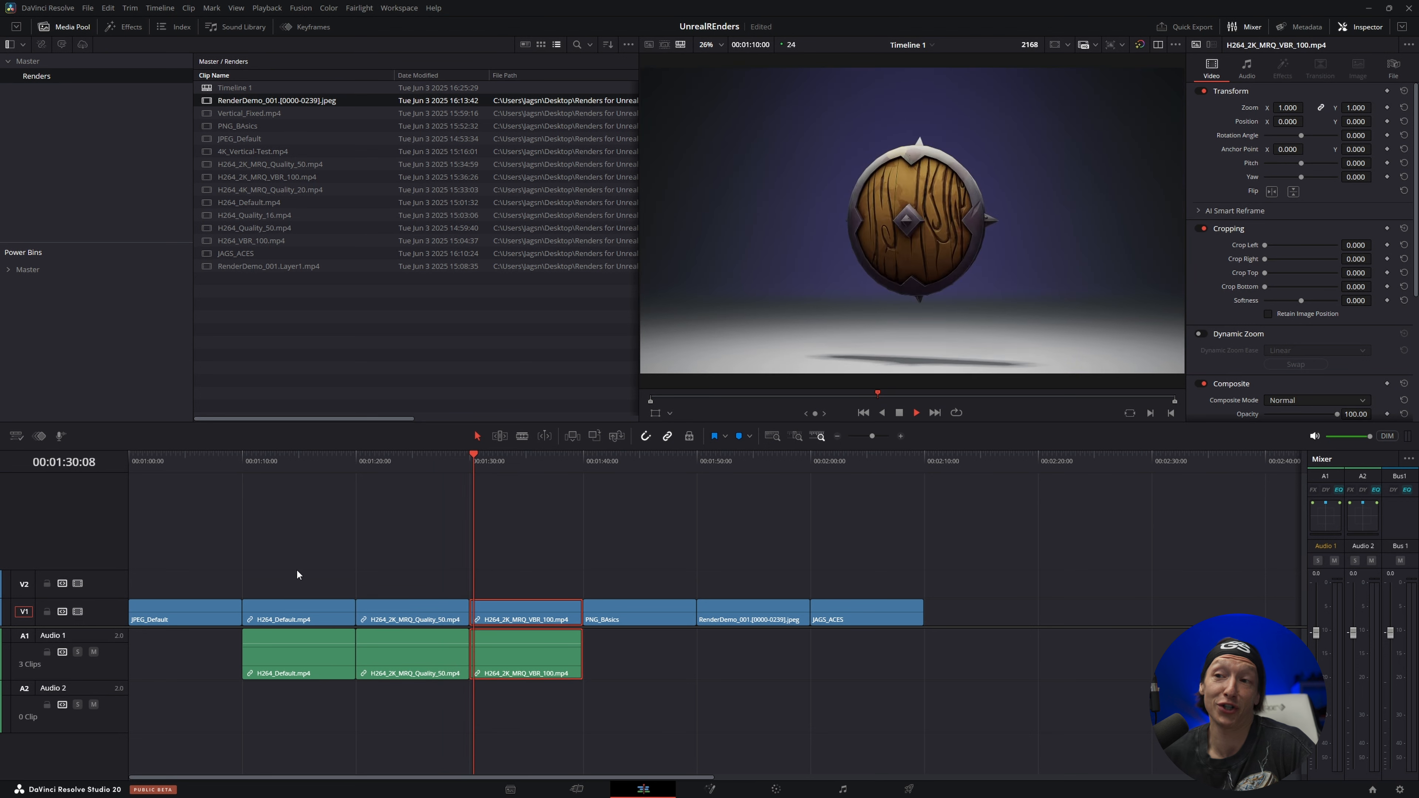
key("space")
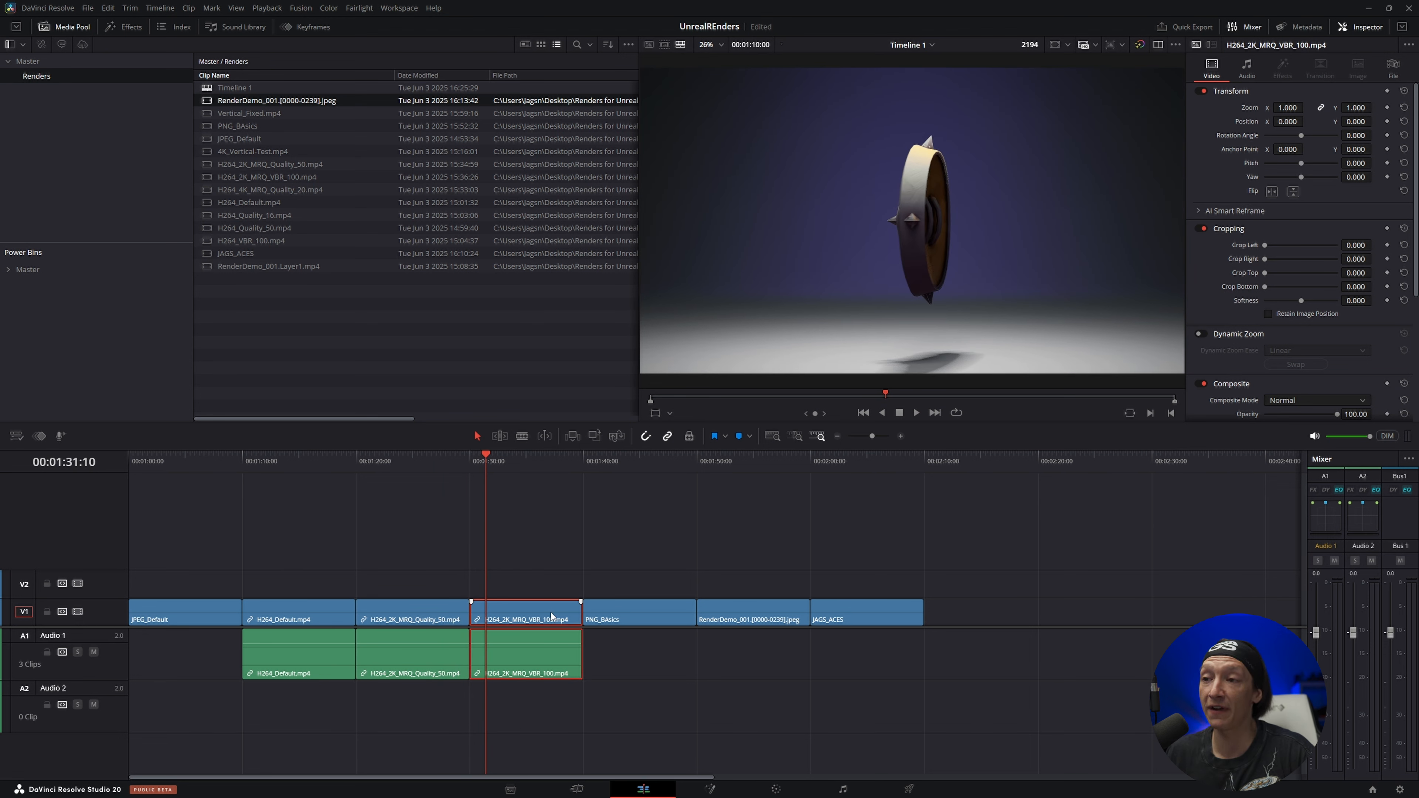
key("space")
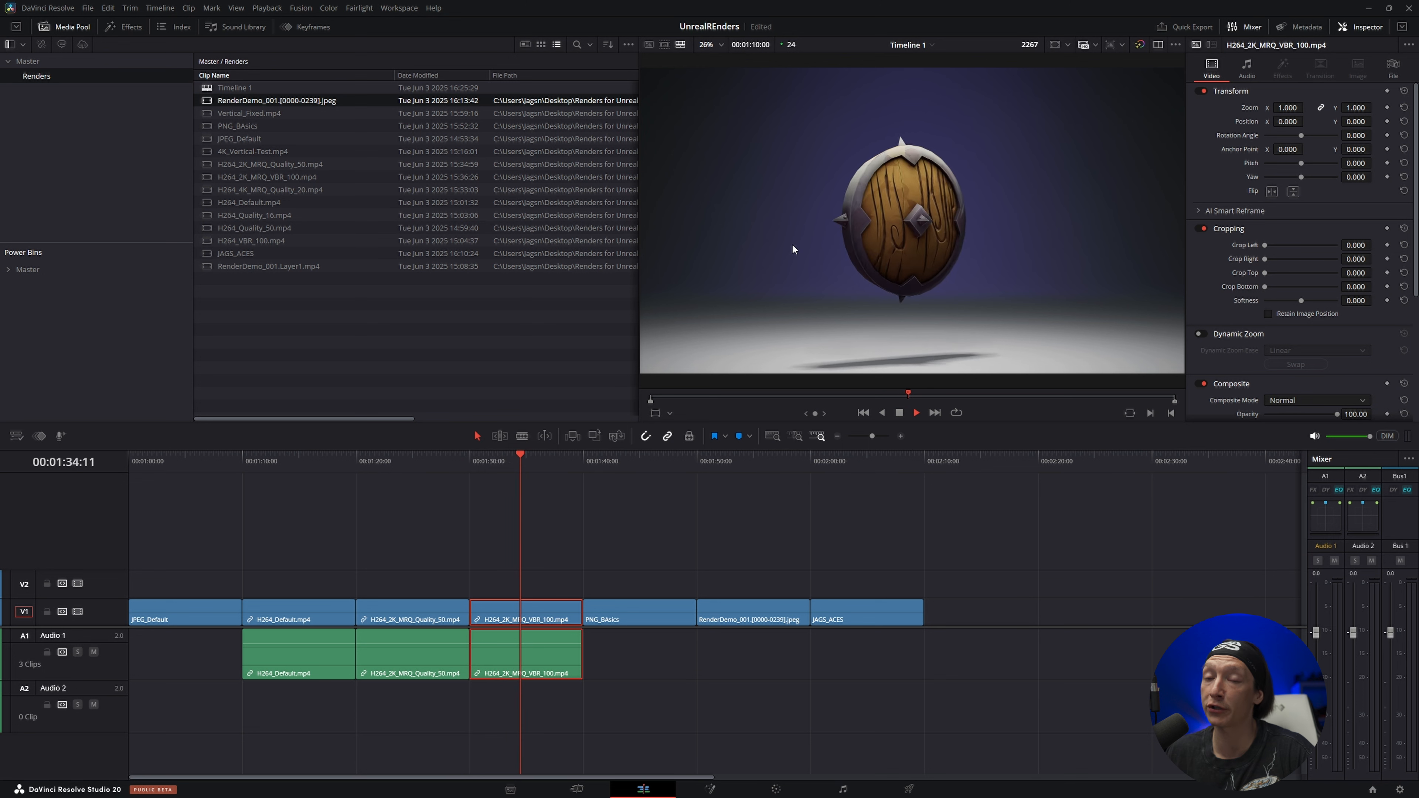
key("space")
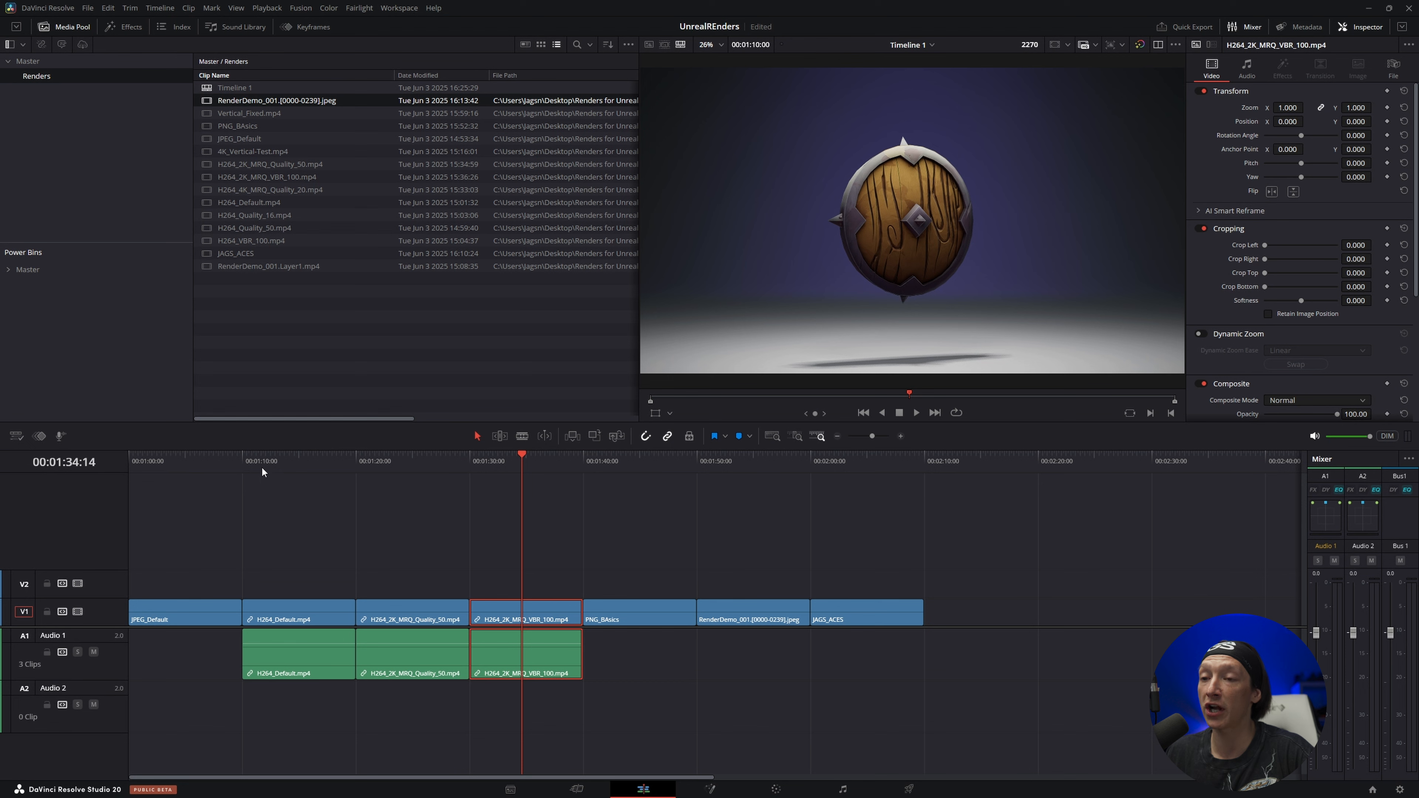
Locate H264_2K_MRQ_VBR_100.mp4 in the media pool, open its file location and check the file's size in its properties
right_click(535, 609)
left_click(579, 516)
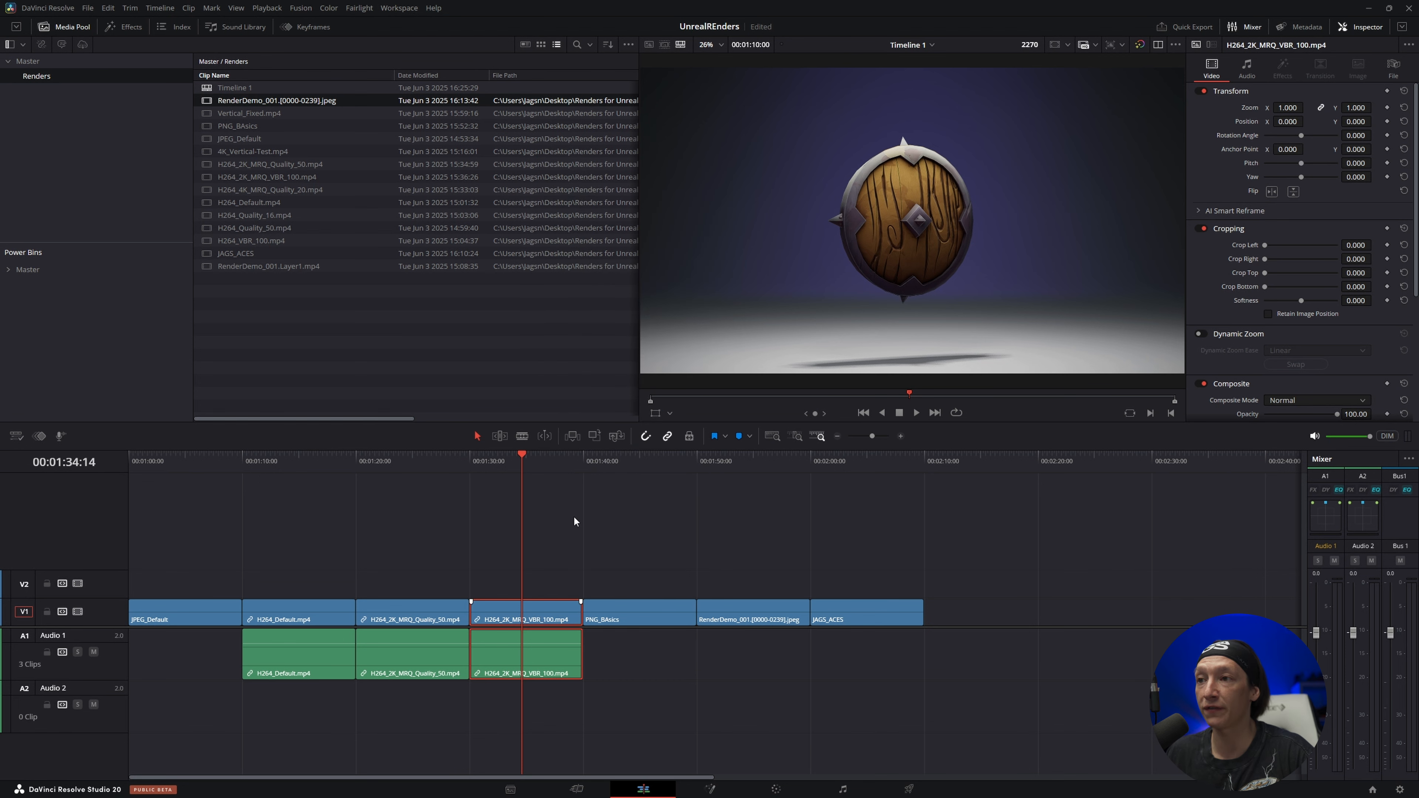
right_click(243, 180)
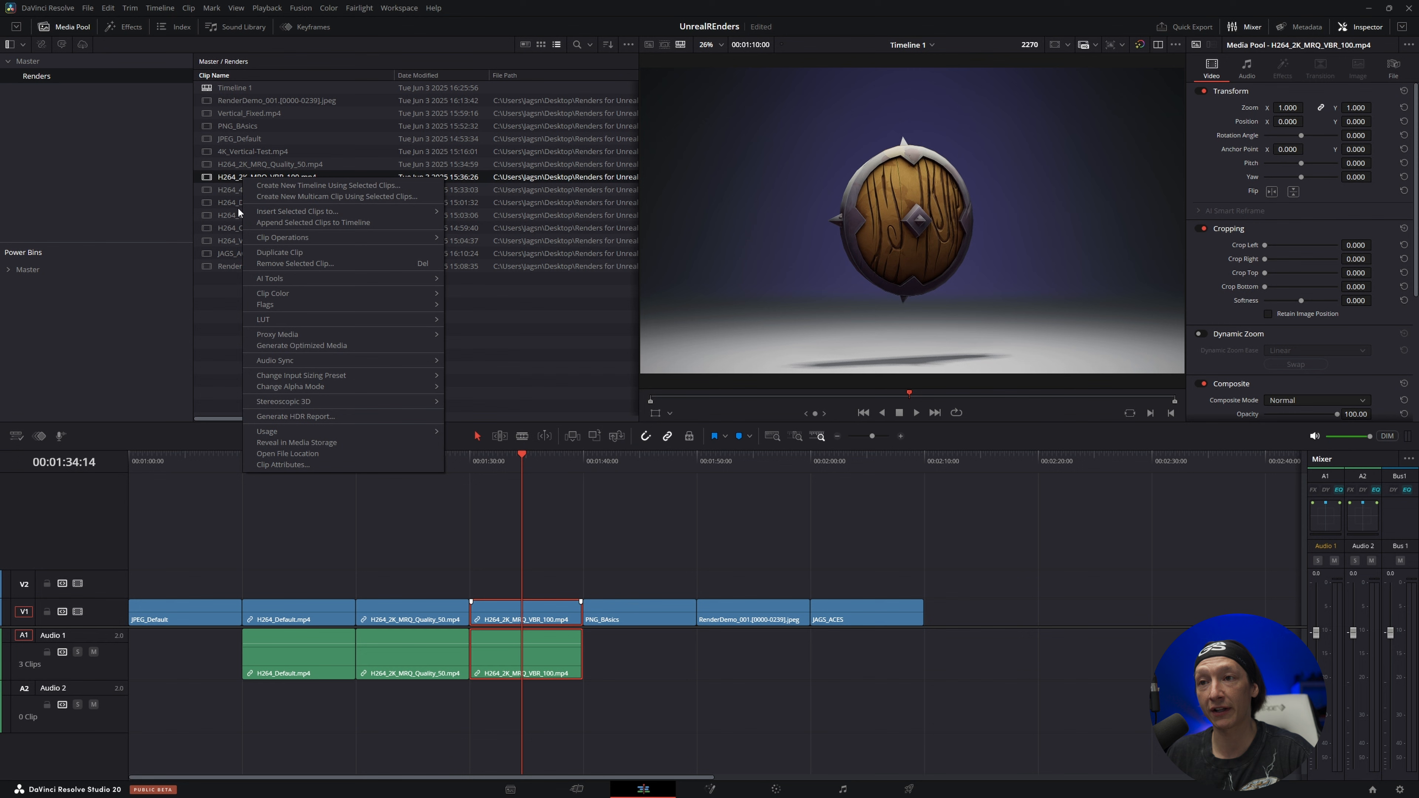
left_click(297, 459)
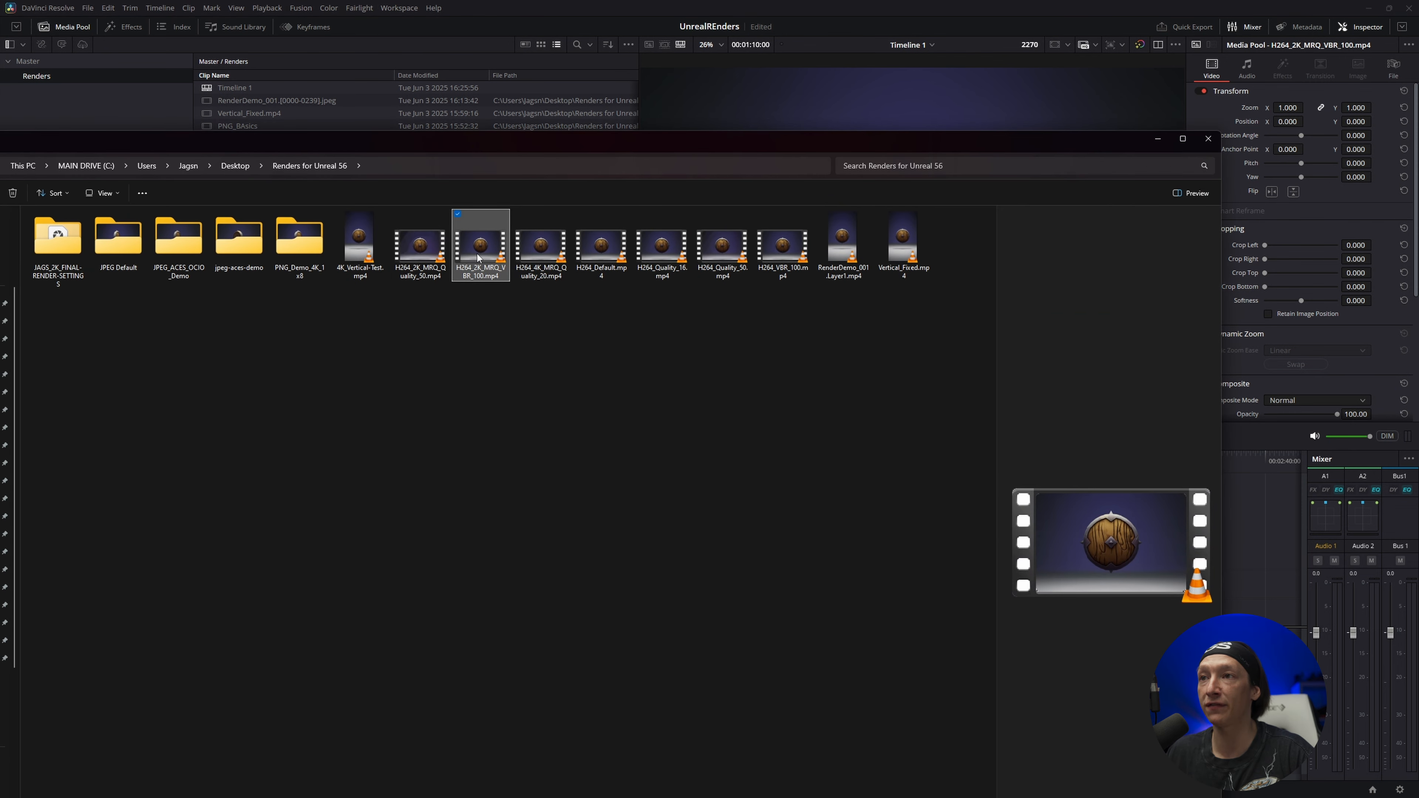
key("alt+Return")
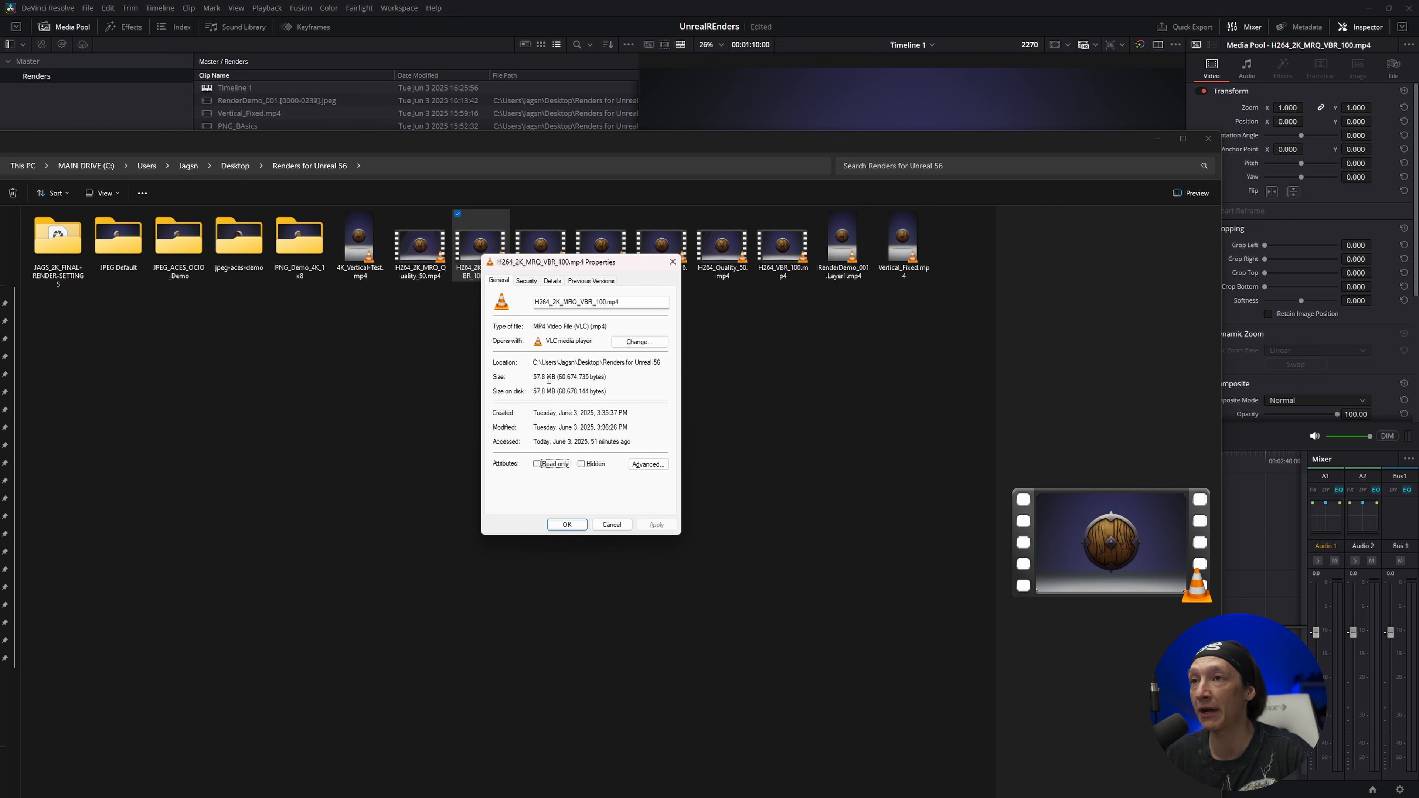
left_click_drag(621, 266, 476, 330)
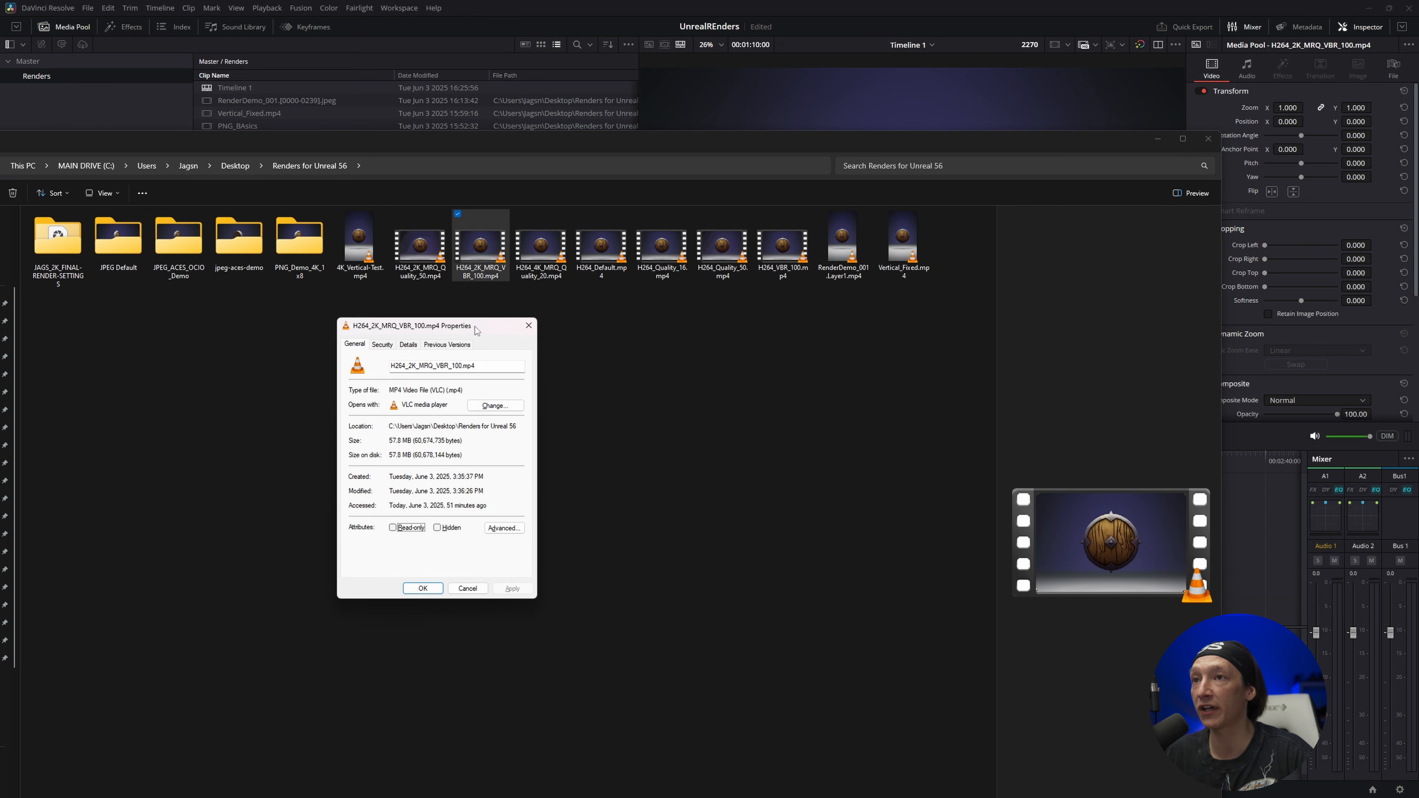
left_click(529, 325)
Check the file sizes of H264_2K_MRQ_Quality_50.mp4 and H264_4K_MRQ_Quality_20.mp4 in the renders folder
left_click(435, 253)
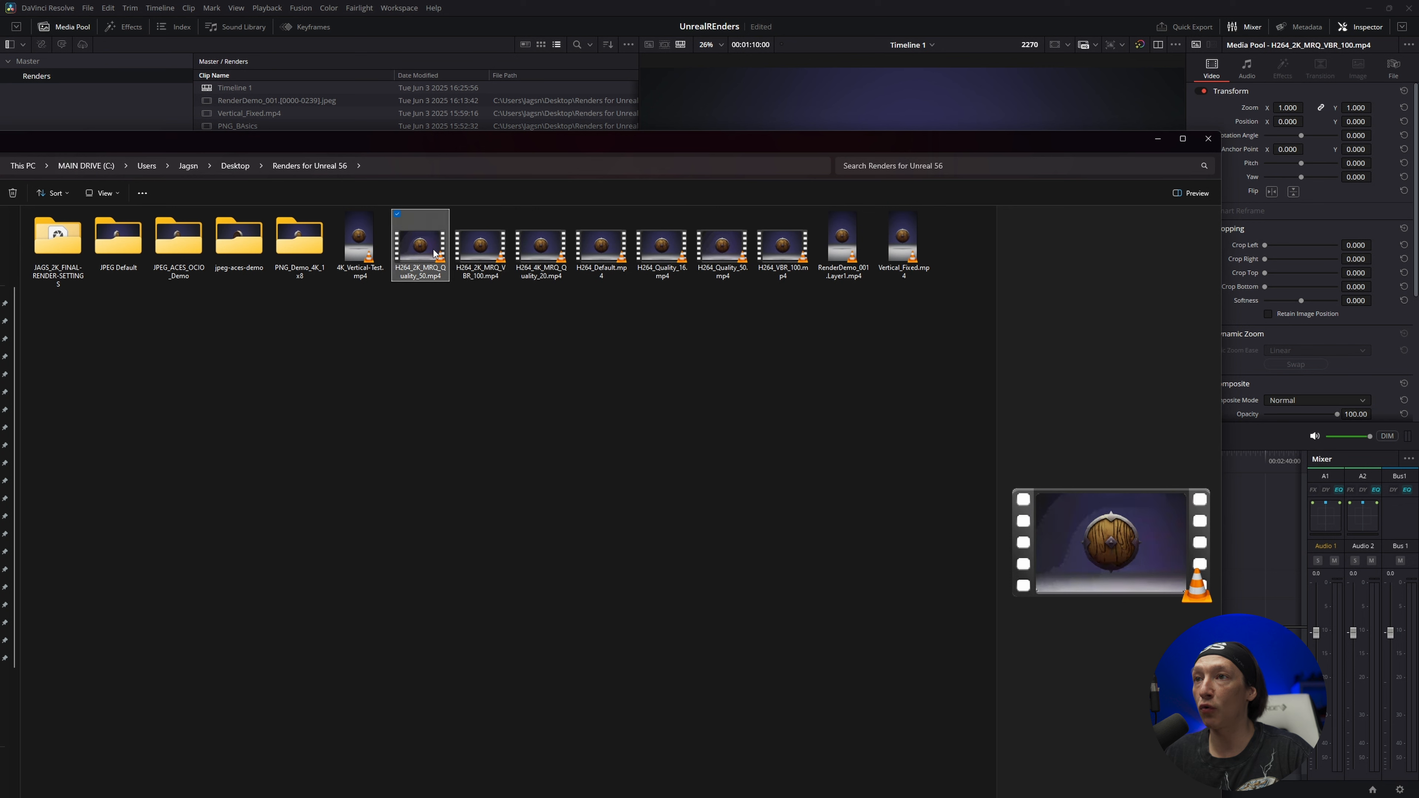
mouse_move(425, 261)
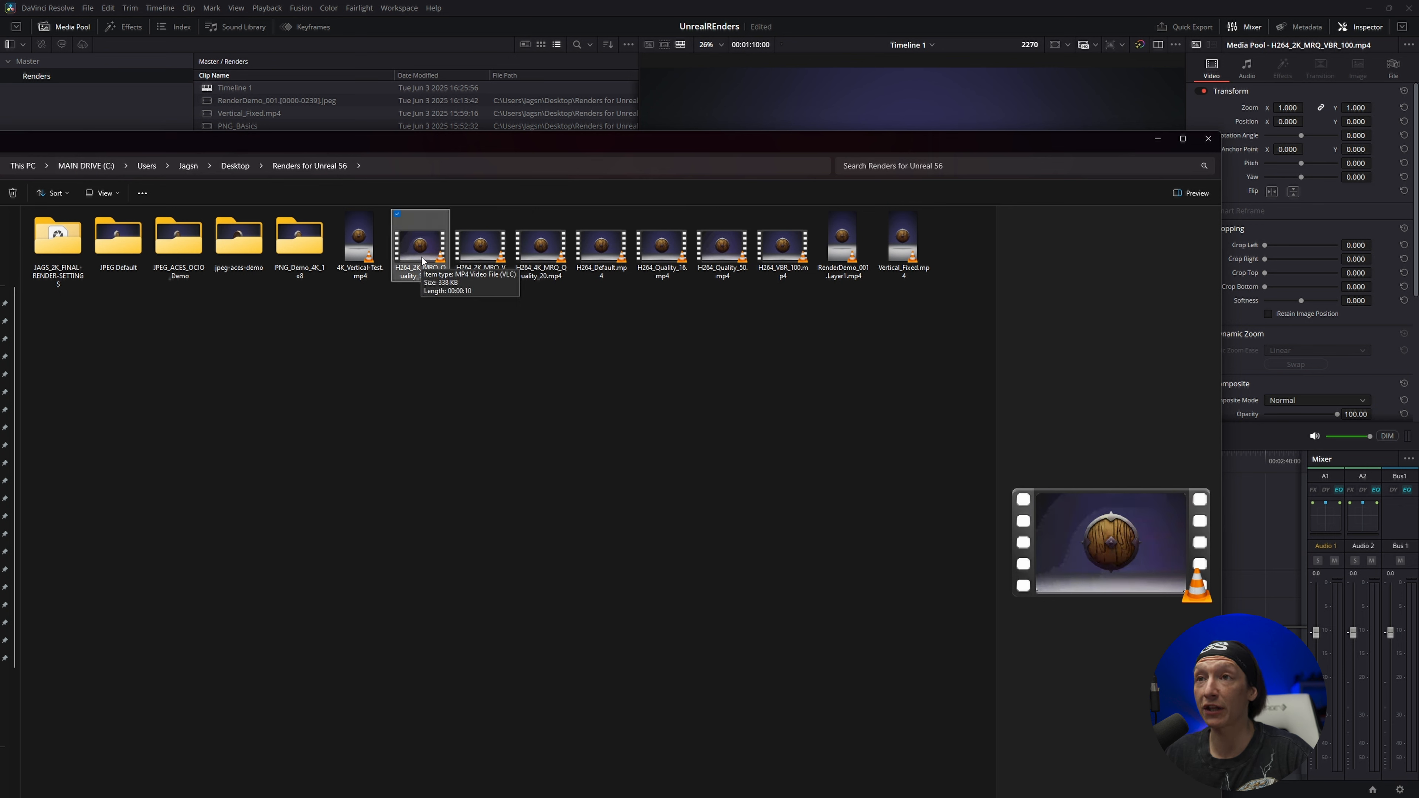
left_click(552, 254)
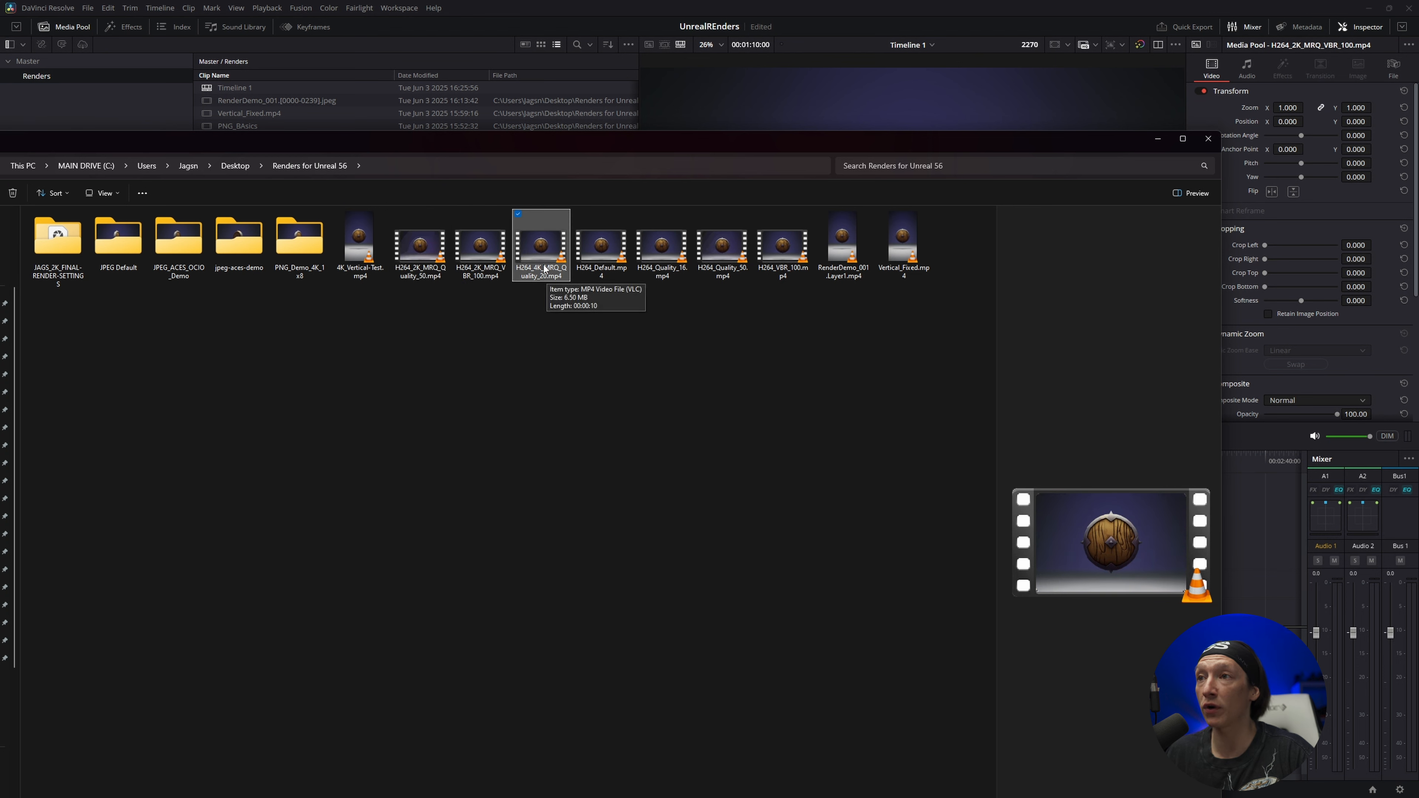
key("alt+Return")
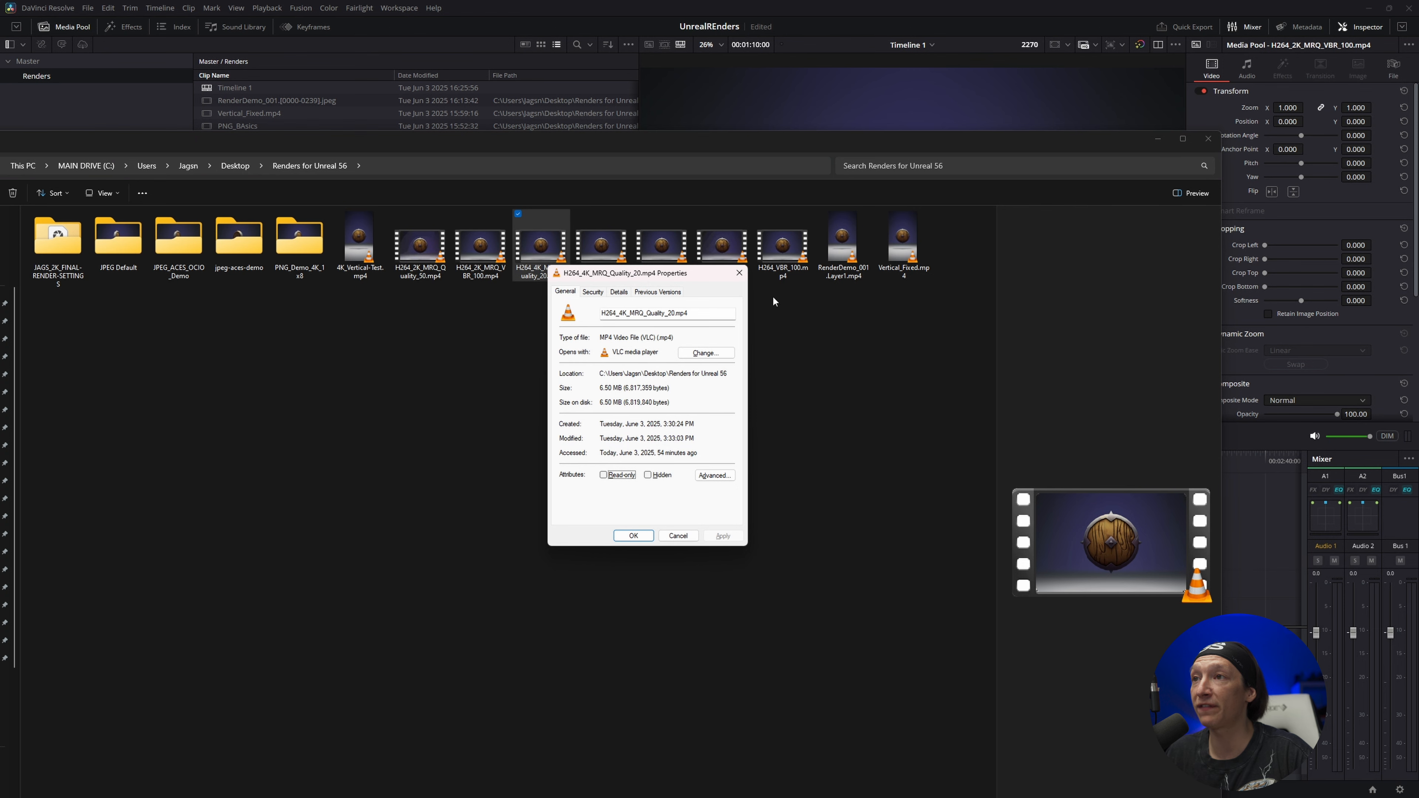
left_click(740, 274)
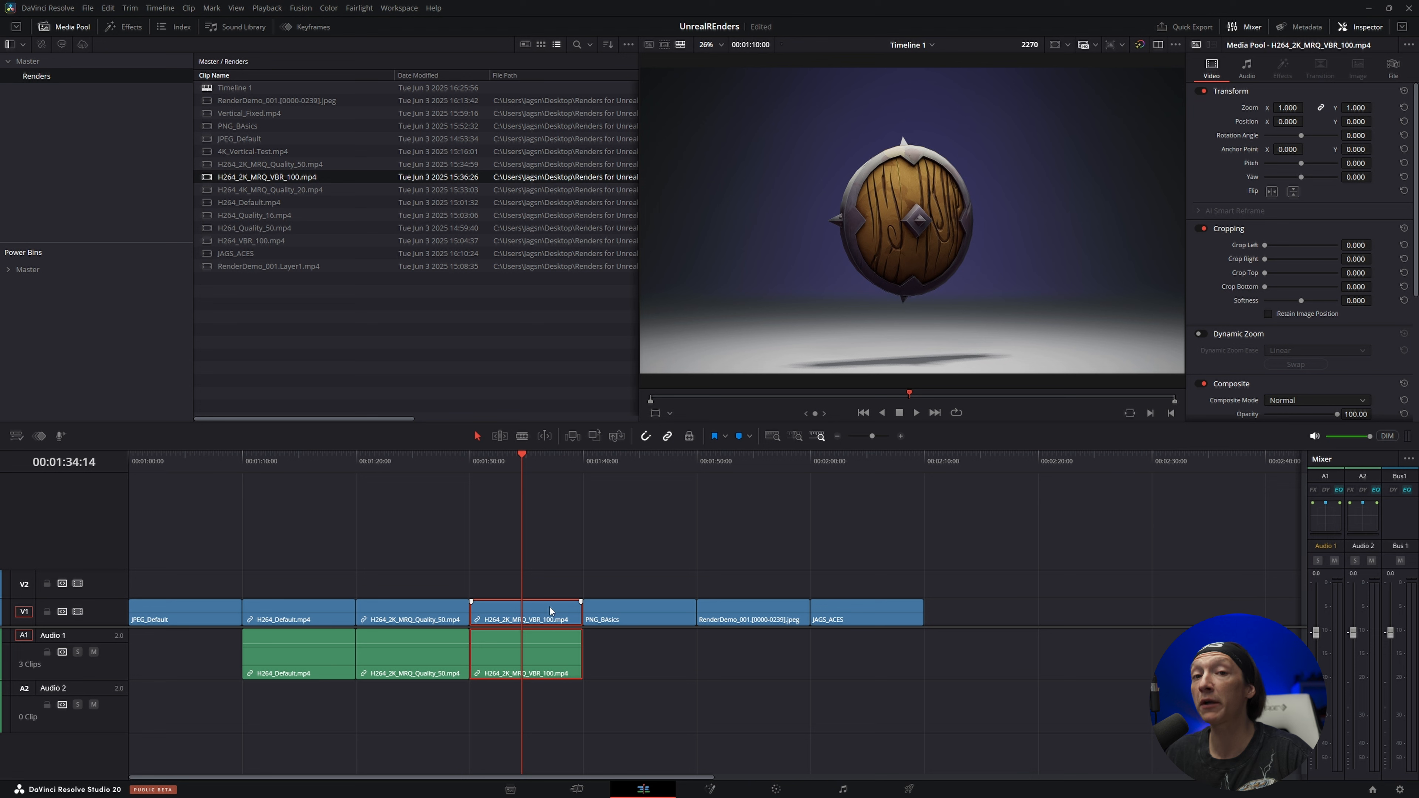
Compare close-up frames of the shield in the H264_2K_MRQ_VBR_100.mp4 and H264_Default.mp4 clips
scroll(810, 148, "up", 5)
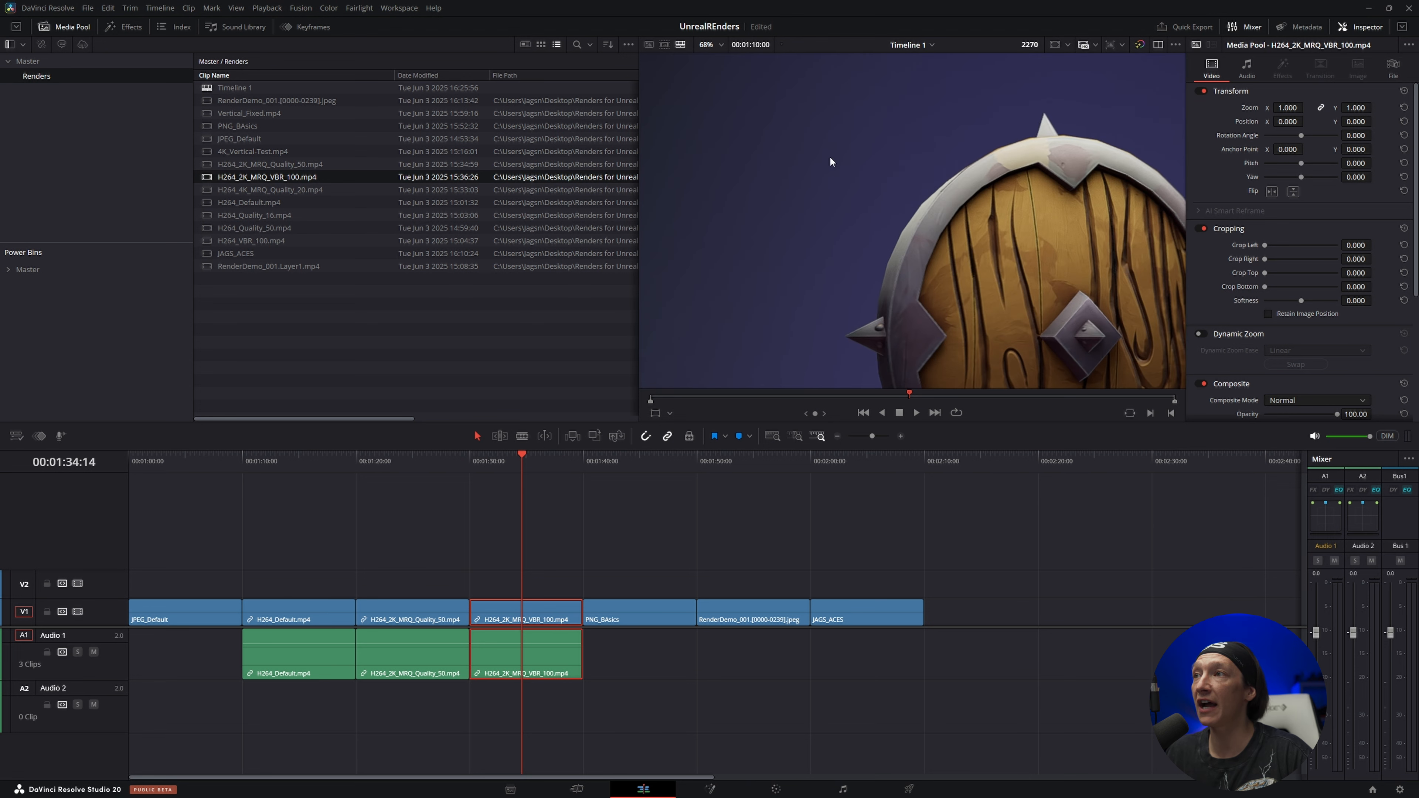
left_click(288, 468)
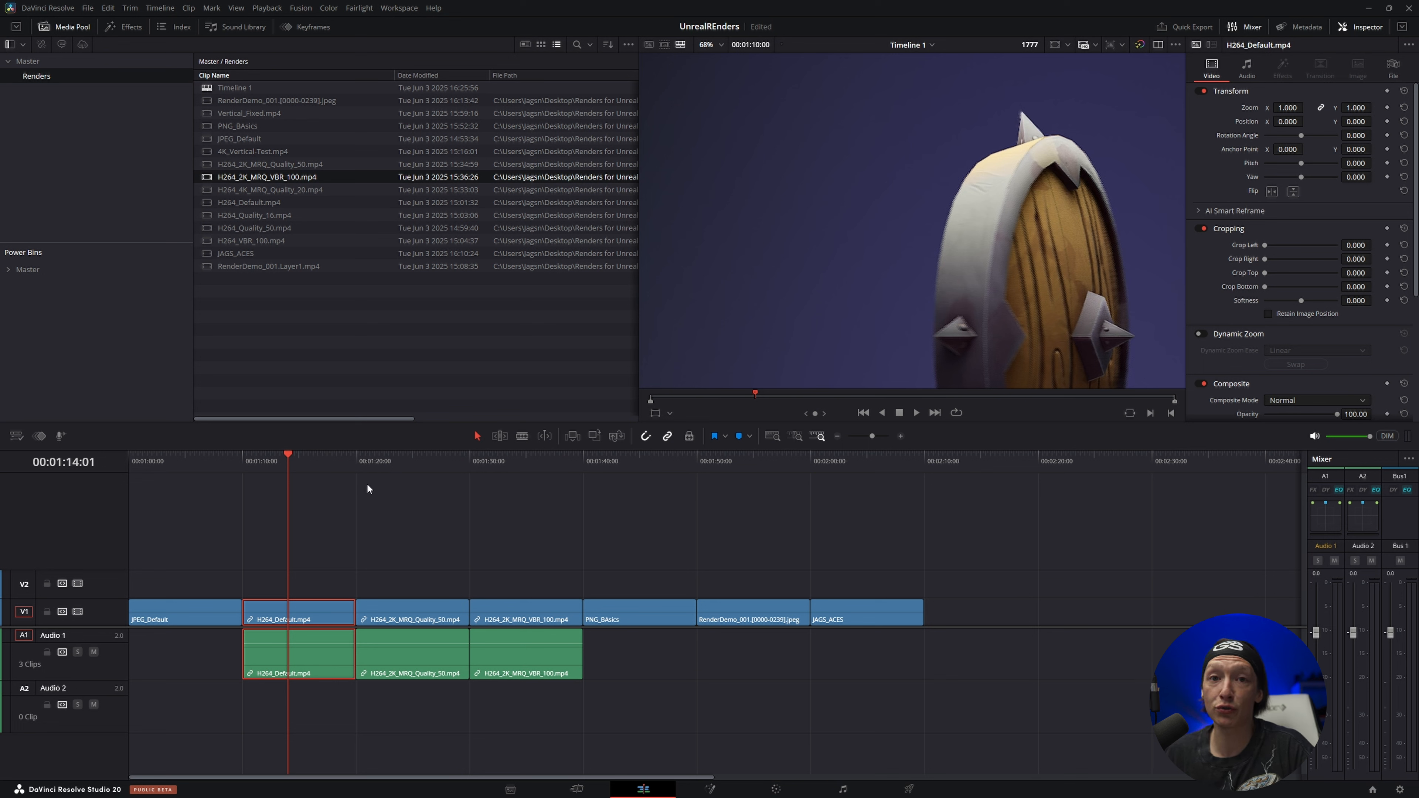
left_click(513, 471)
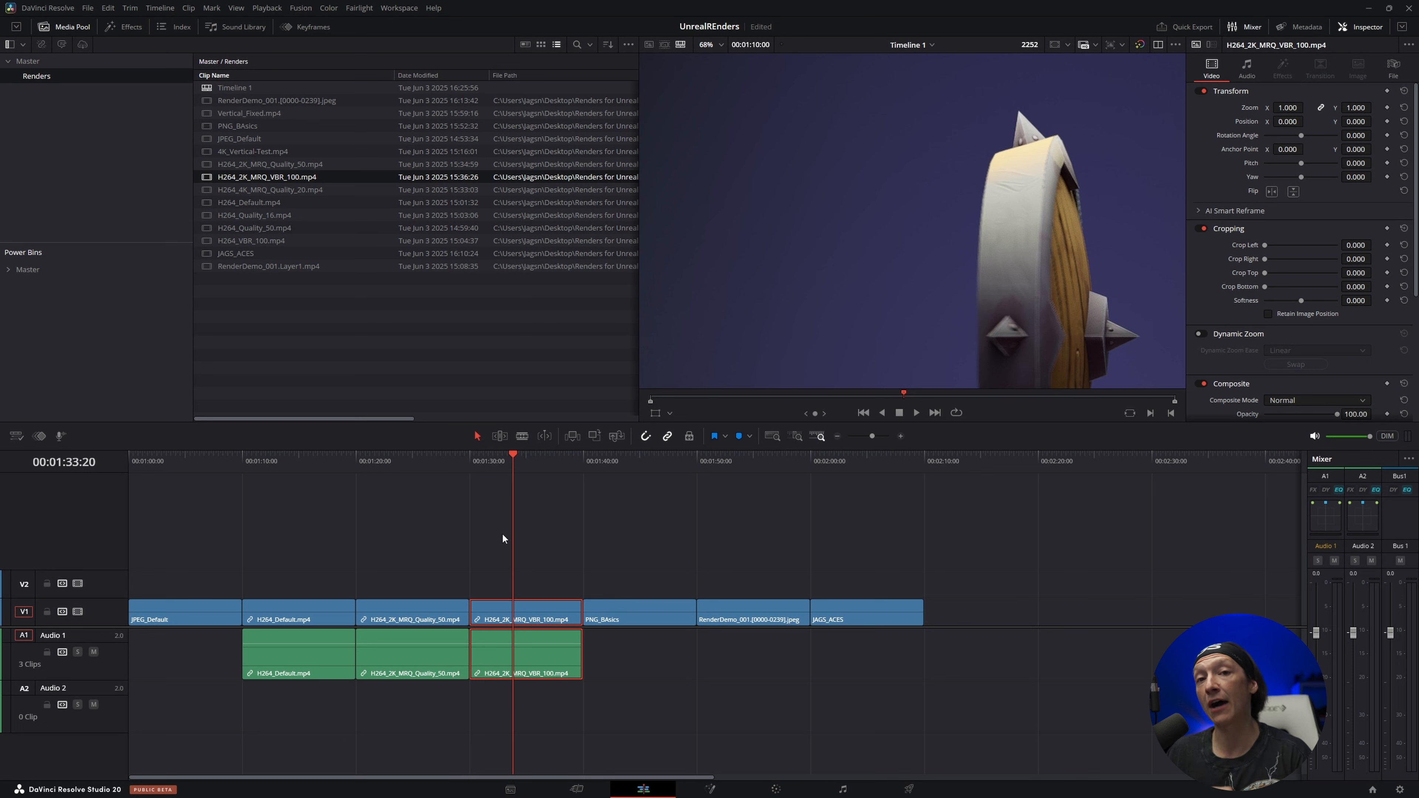
Inspect the start of the PNG_BAsics clip close up and play it back to judge its image quality
left_click(593, 465)
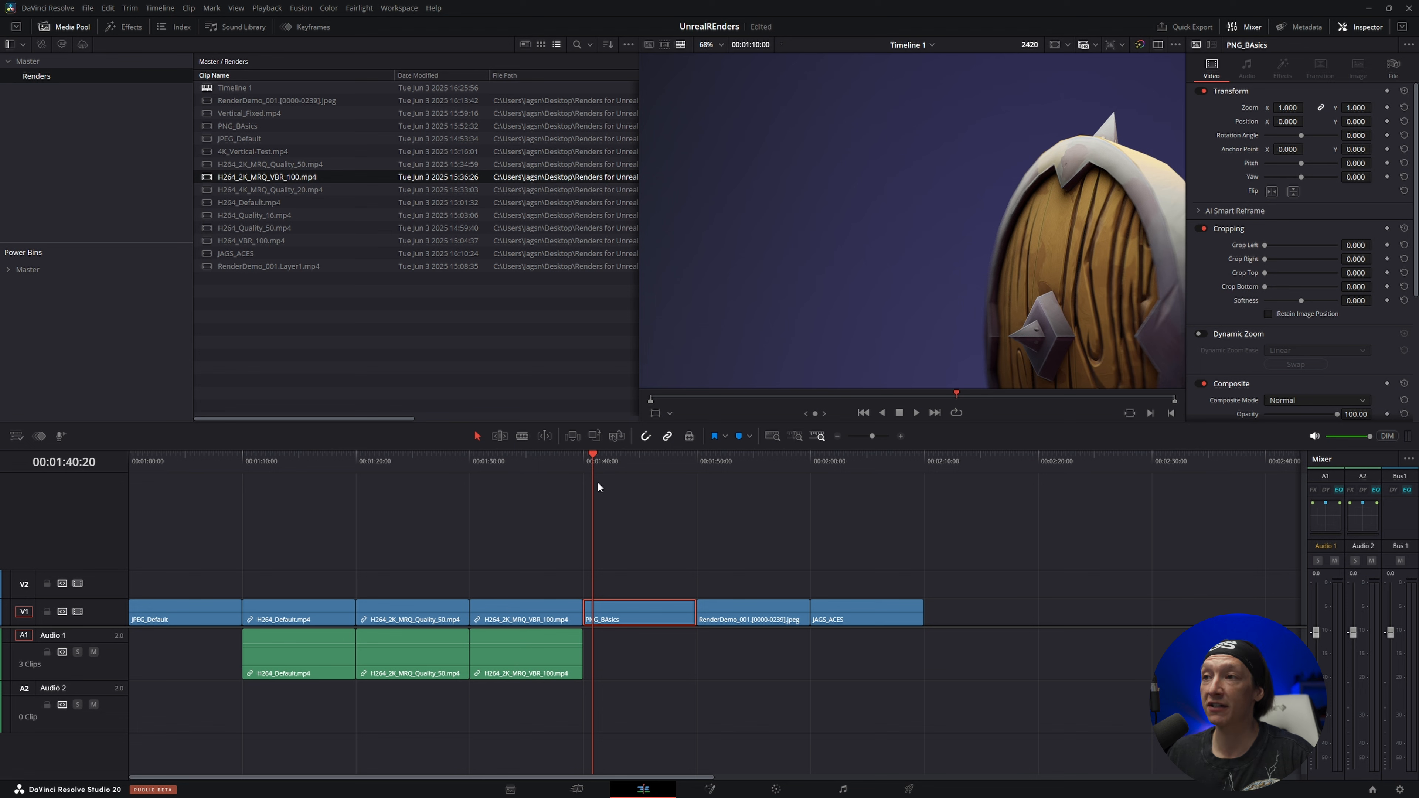
left_click(580, 467)
scroll(881, 254, "down", 2)
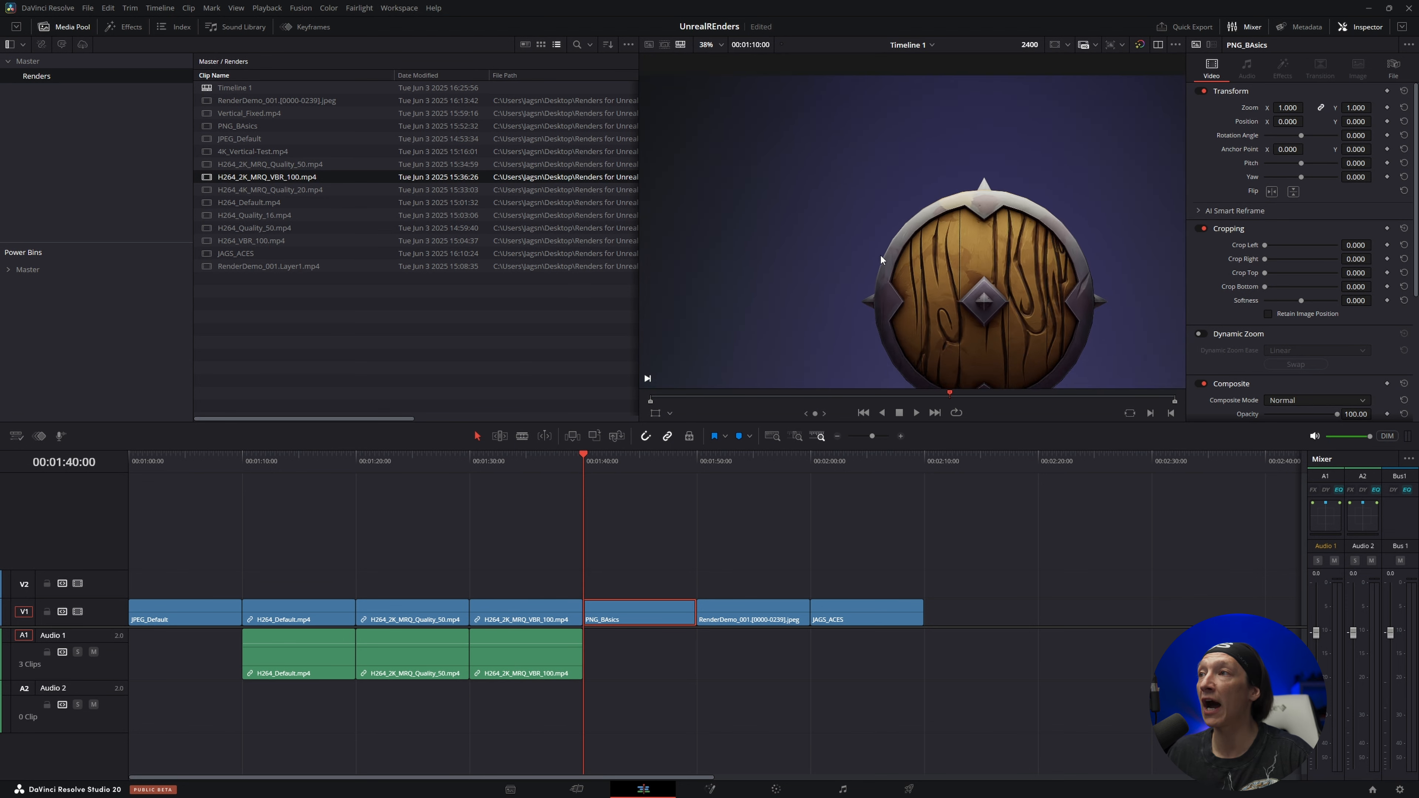
scroll(893, 234, "up", 3)
scroll(878, 226, "up", 5)
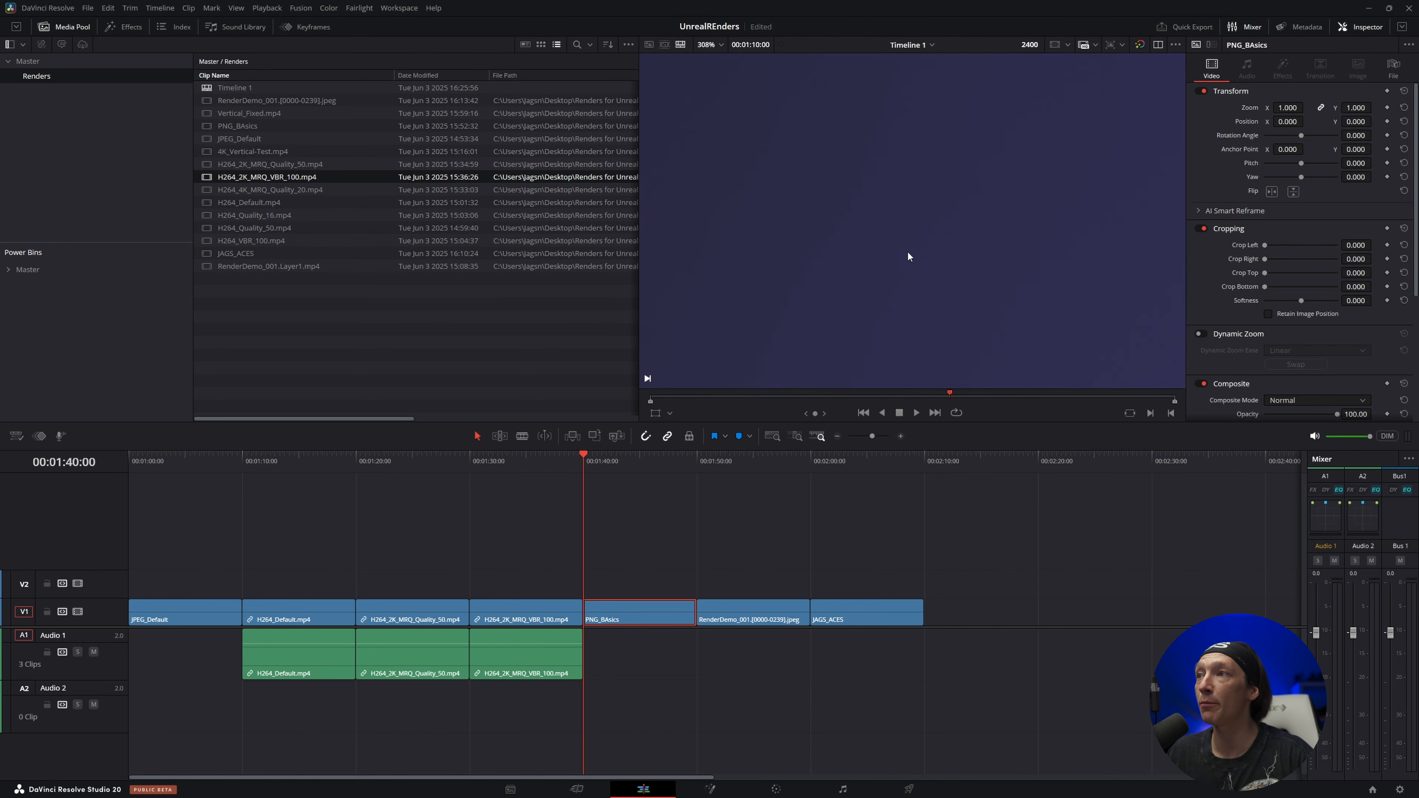
scroll(846, 226, "down", 5)
key("space")
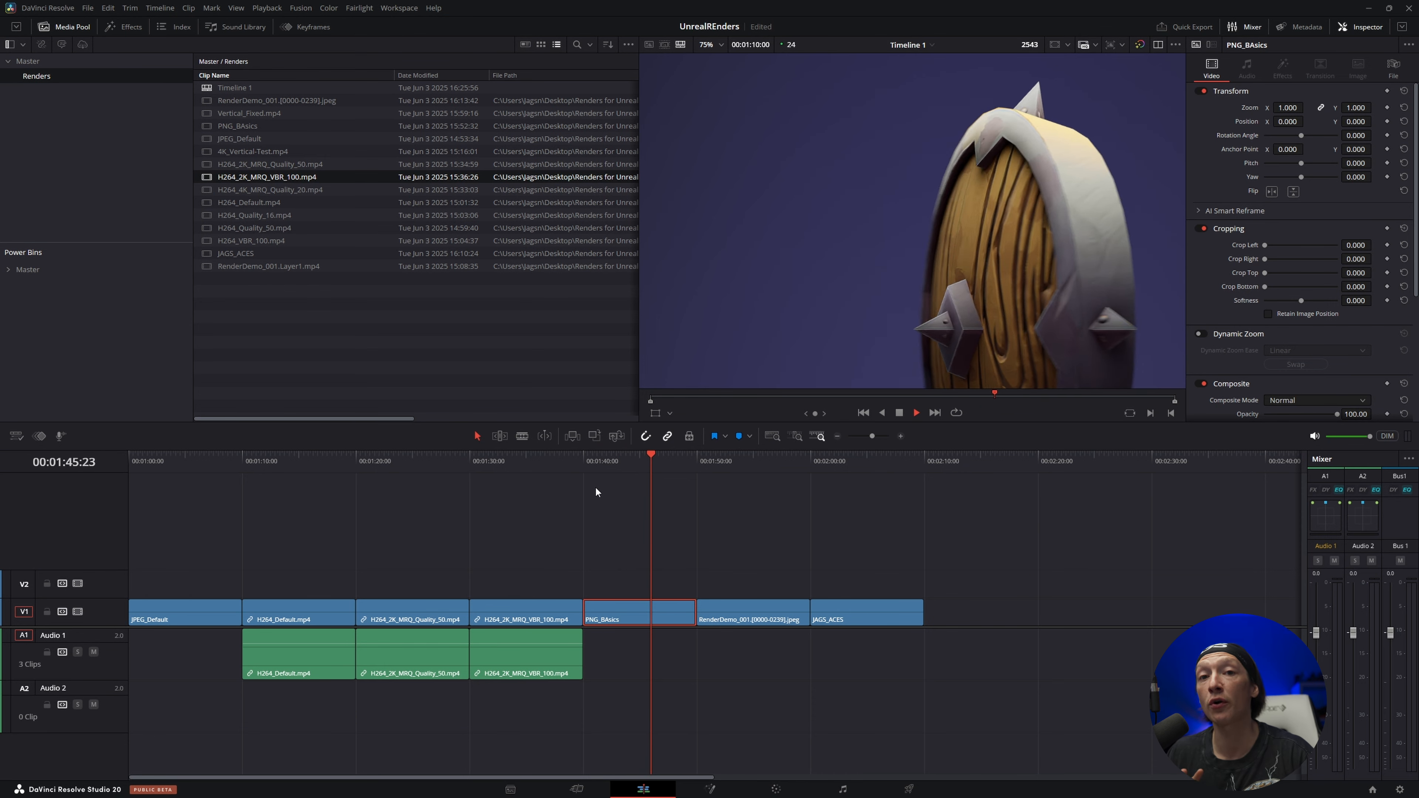
key("space")
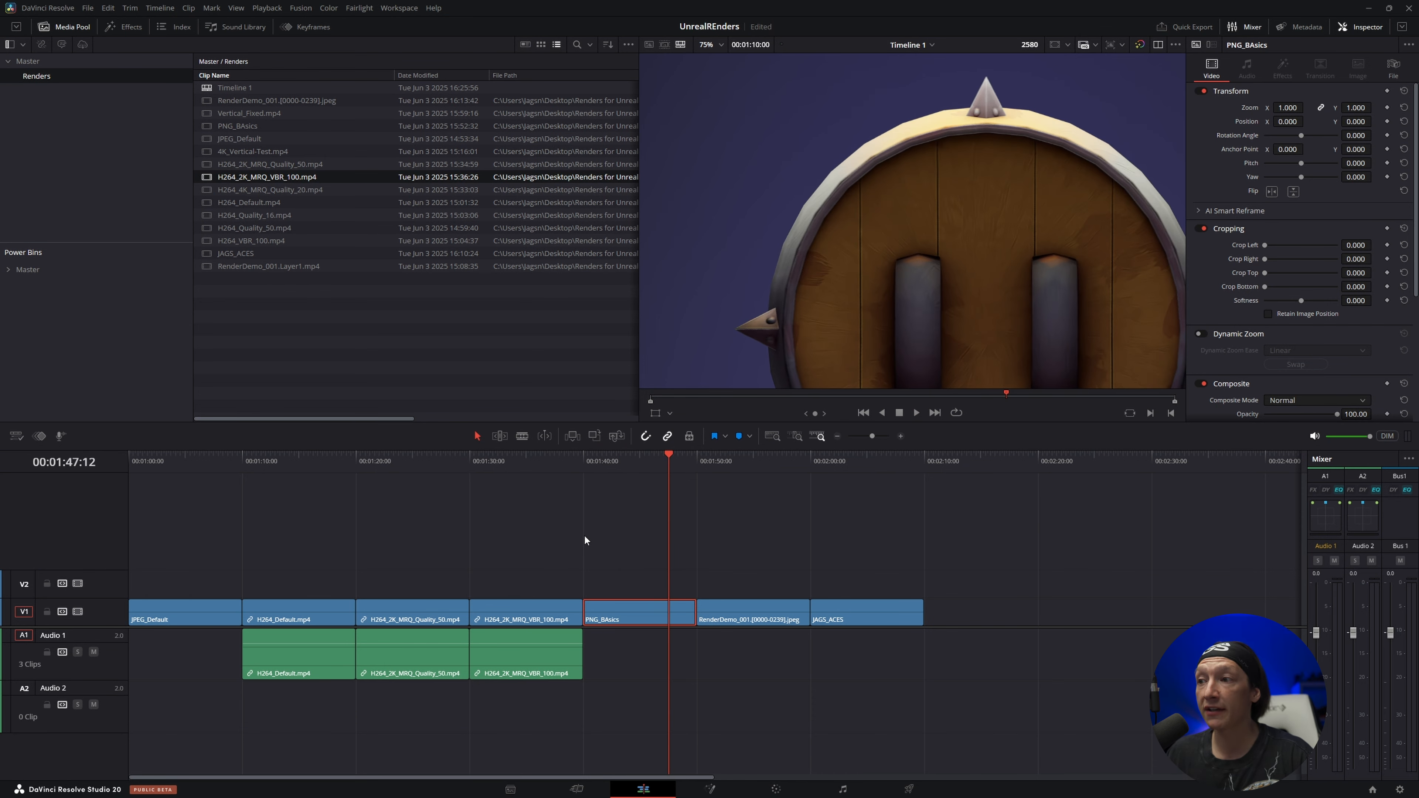
Show the first frame of the RenderDemo_001.[0000-0239].jpeg clip at 00:01:50:00, with the whole frame fitted in the viewer
left_click(702, 466)
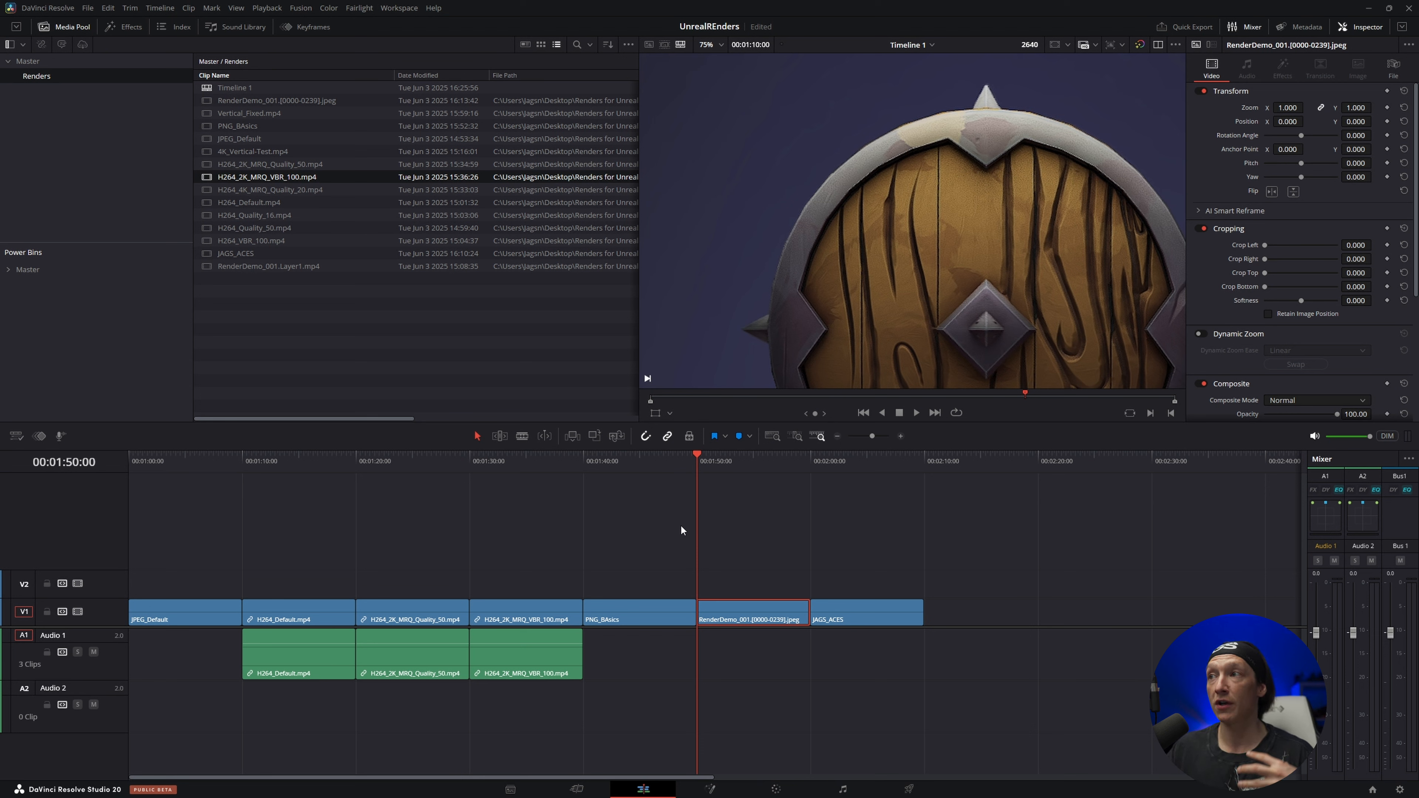
left_click(722, 44)
left_click(726, 68)
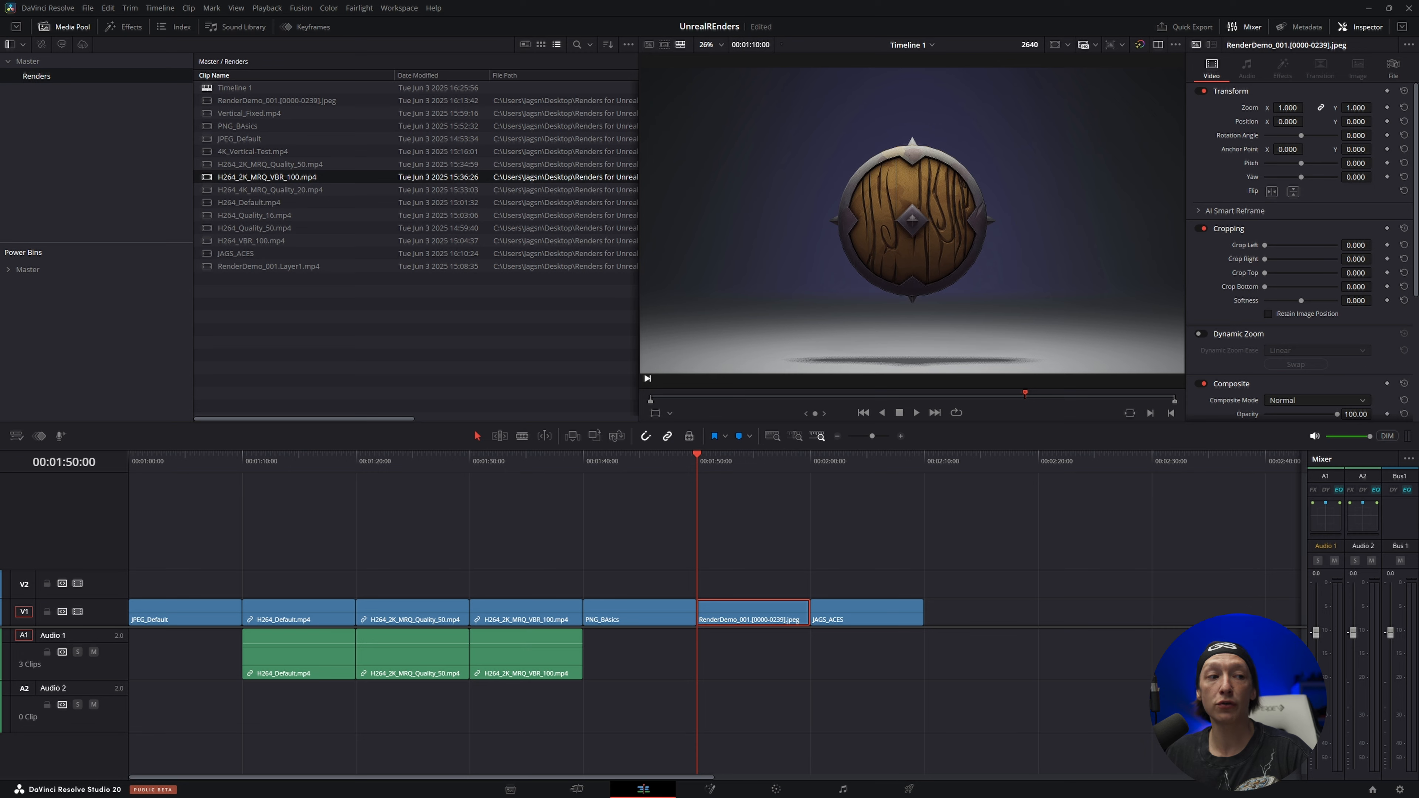
Switch to Unreal Editor, enable the viewport's OCIO display with OCIO_Tut, select the shield and return to DaVinci Resolve for comparison
key("alt+Tab")
double_click(624, 398)
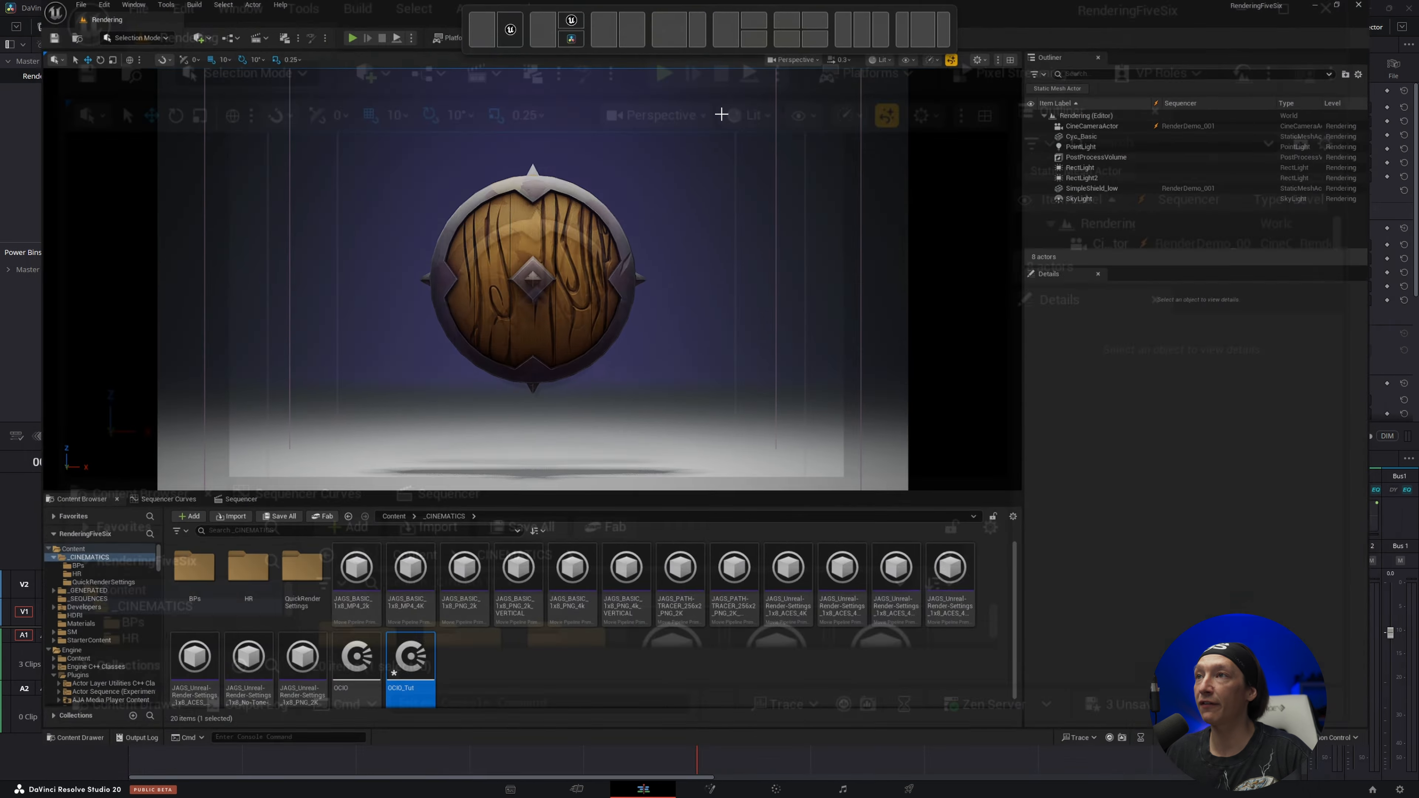
left_click(897, 66)
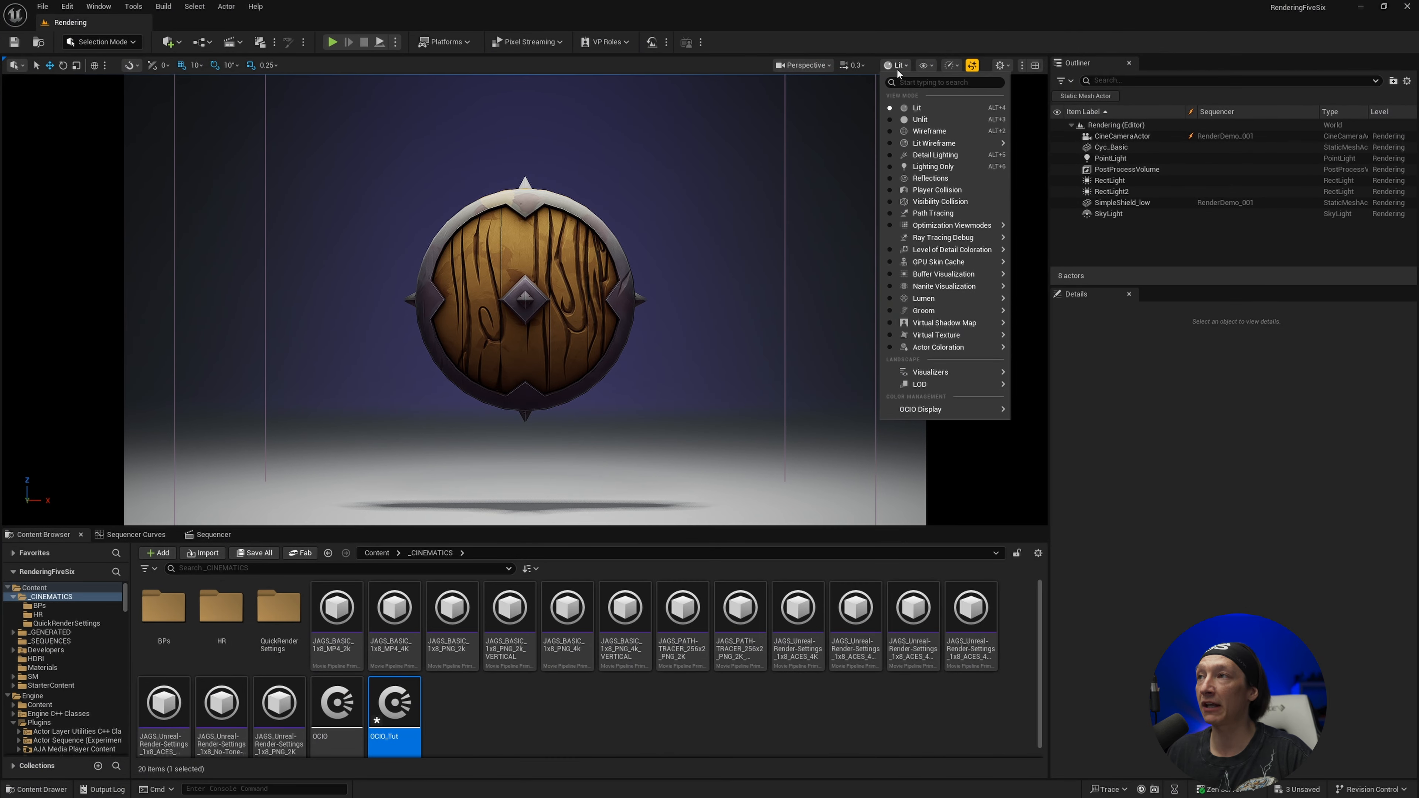
mouse_move(942, 410)
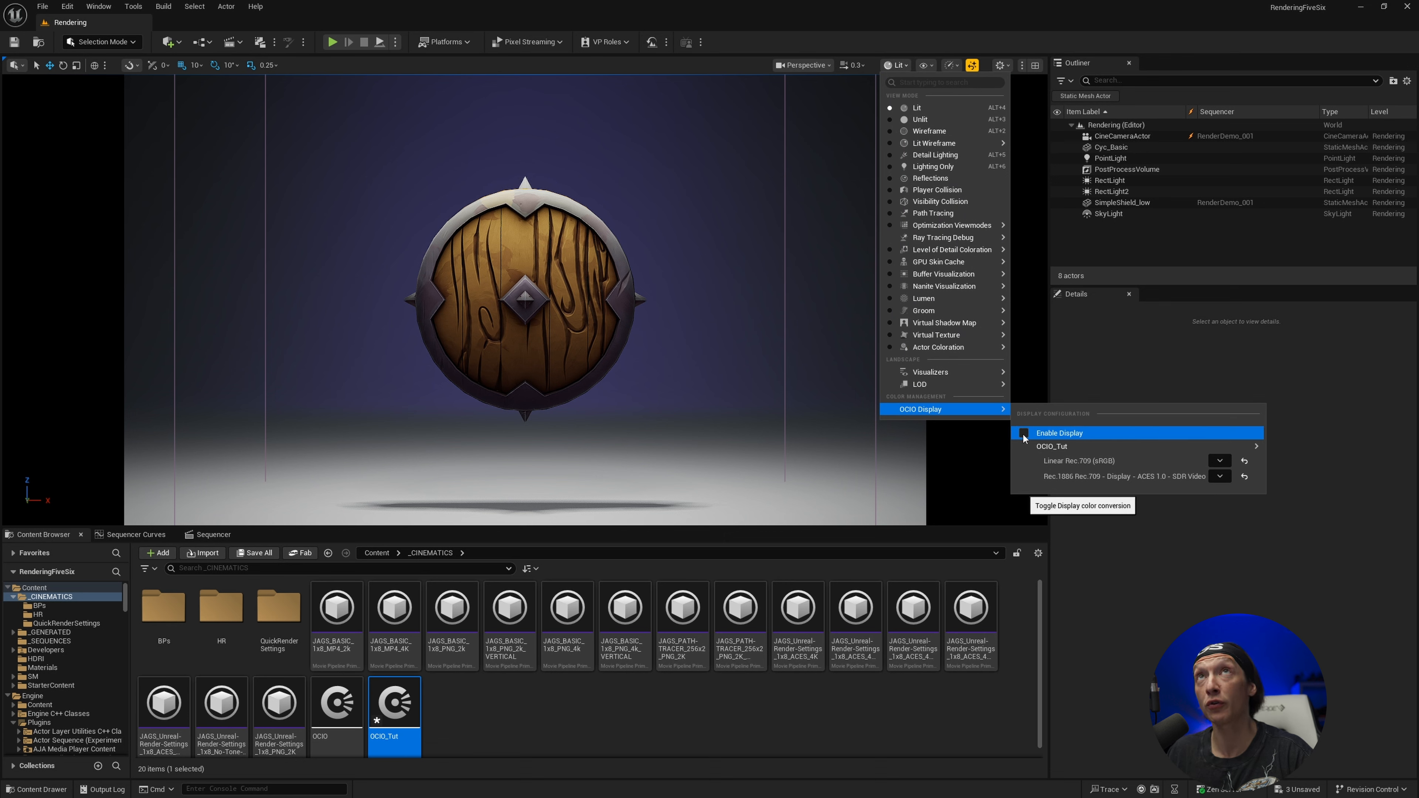
left_click(1024, 434)
left_click(547, 259)
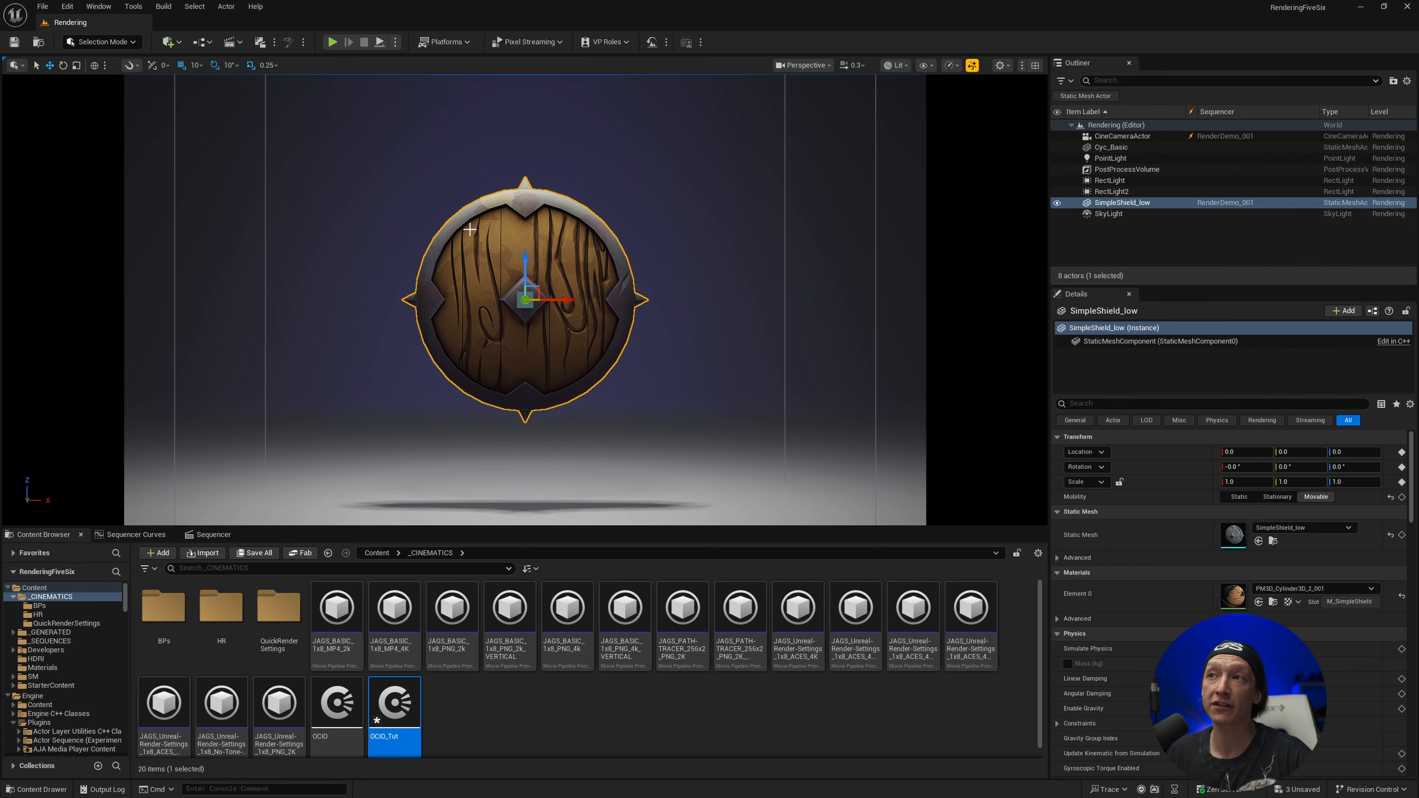
left_click(1361, 7)
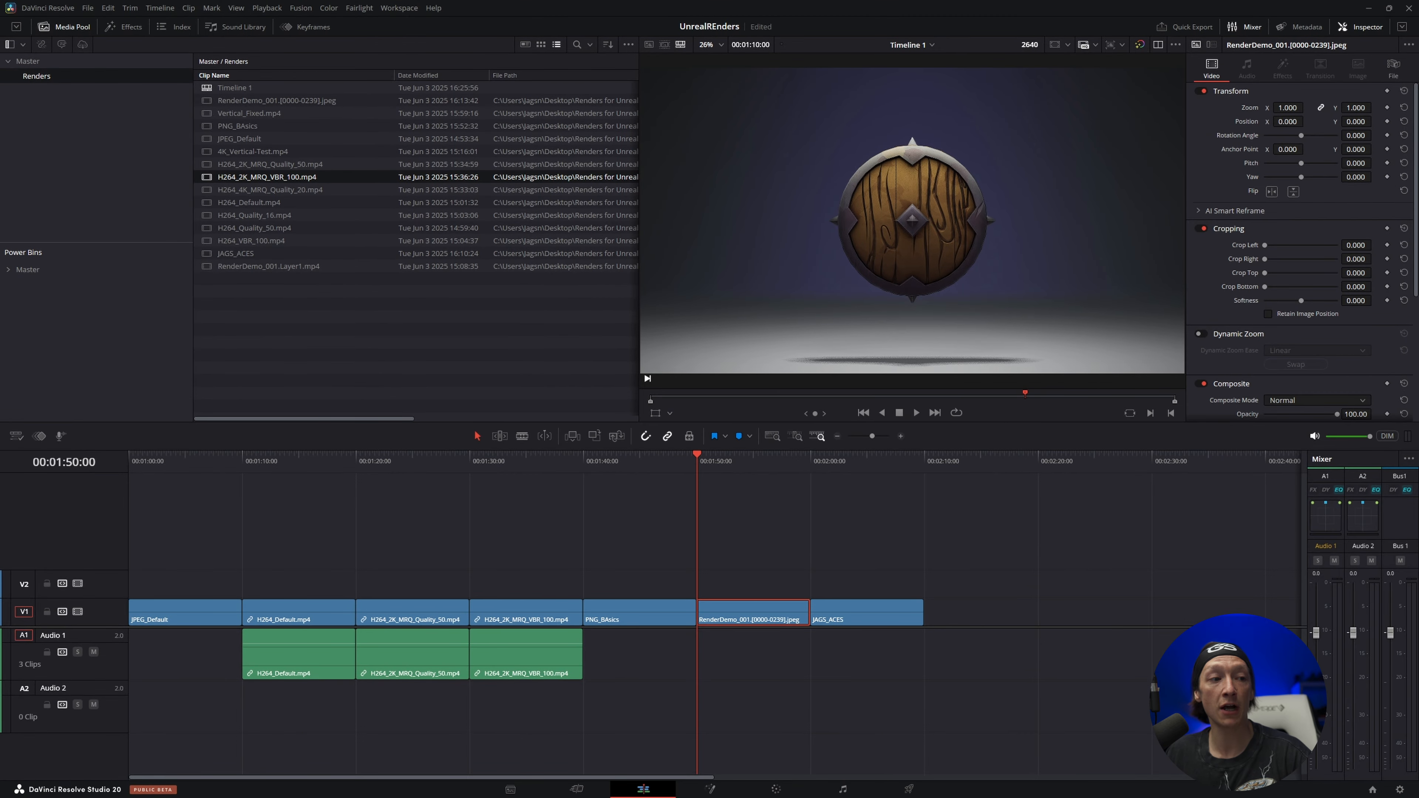
Switch to Unreal Editor to compare its viewport with the JPEG frame, return to DaVinci Resolve and briefly play the JPEG clip
key("alt+Tab")
key("super+Down")
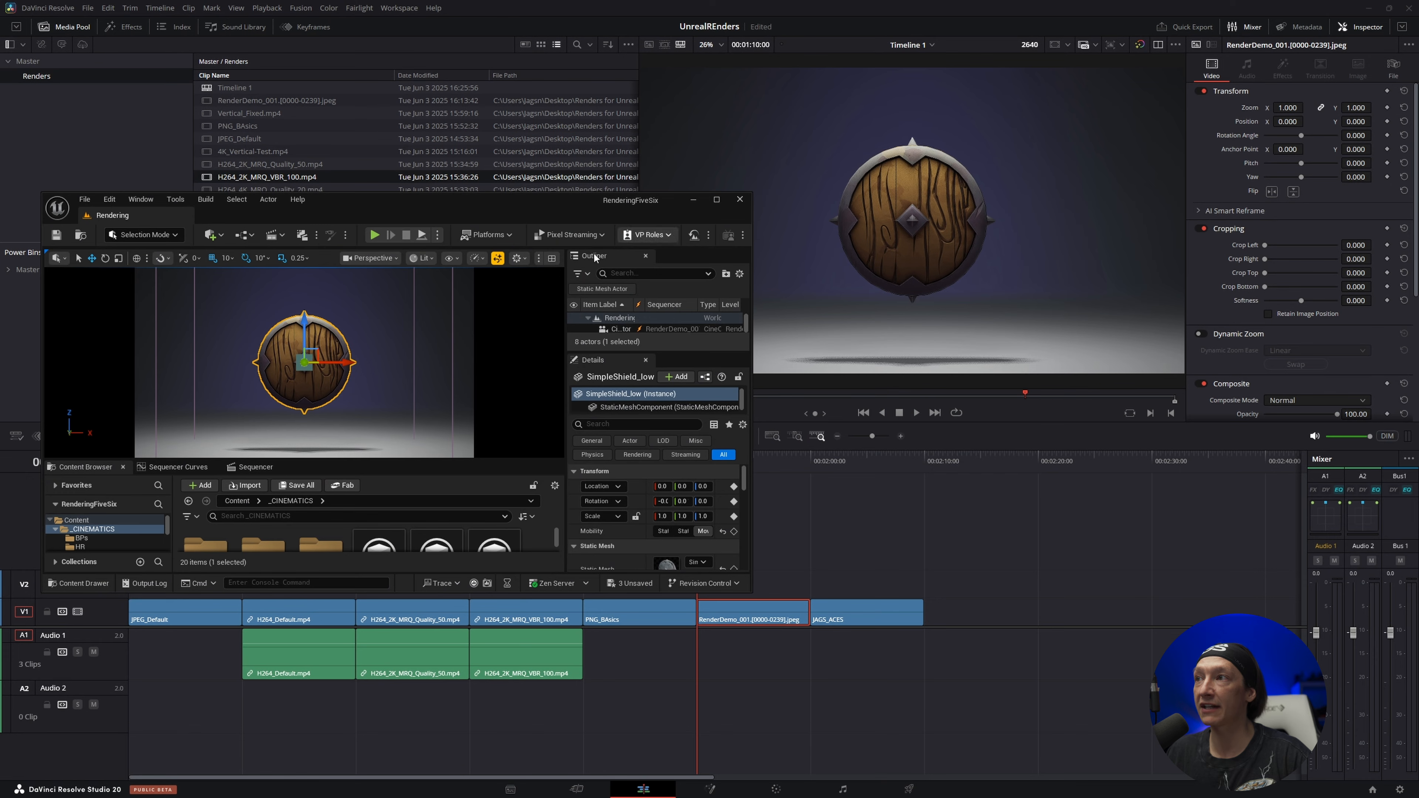
left_click(694, 200)
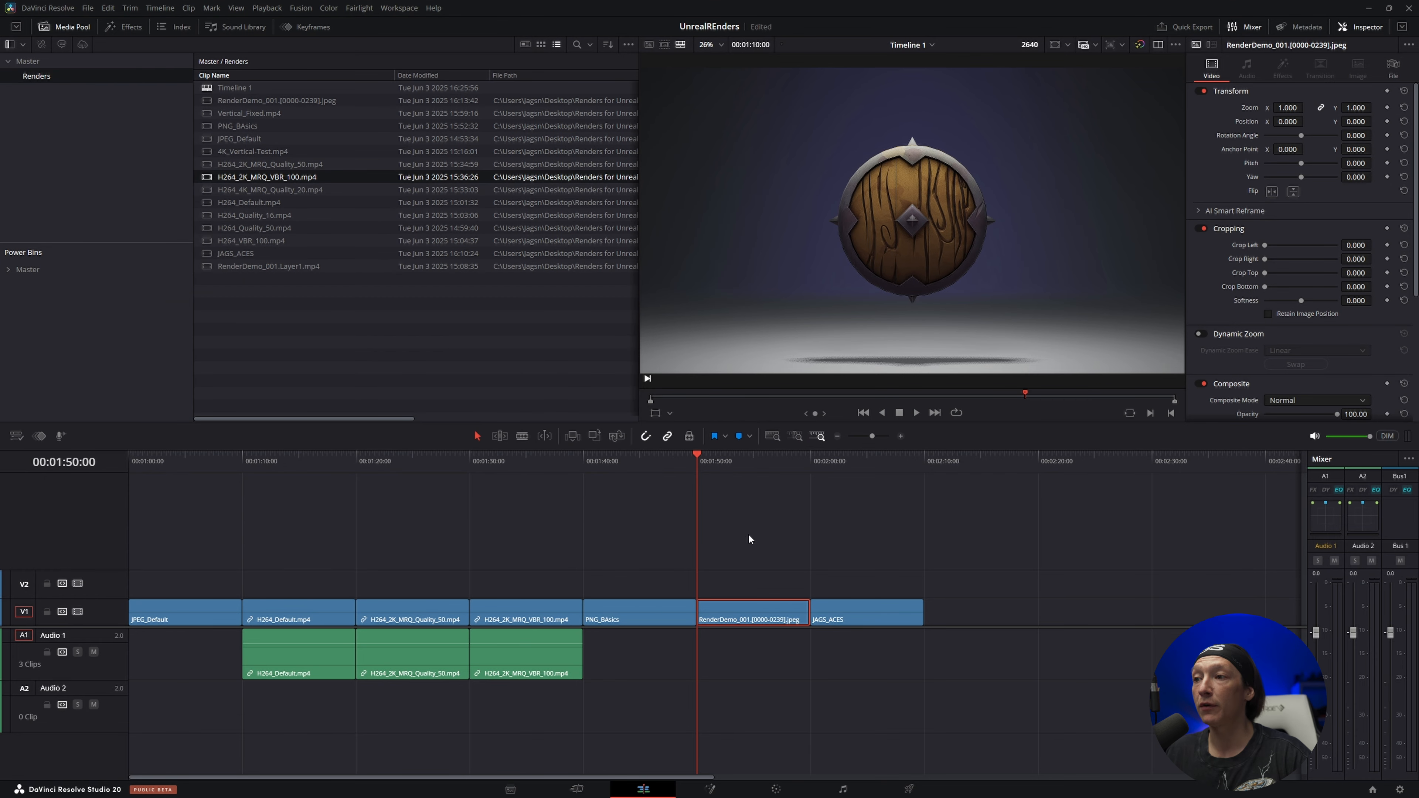
key("space")
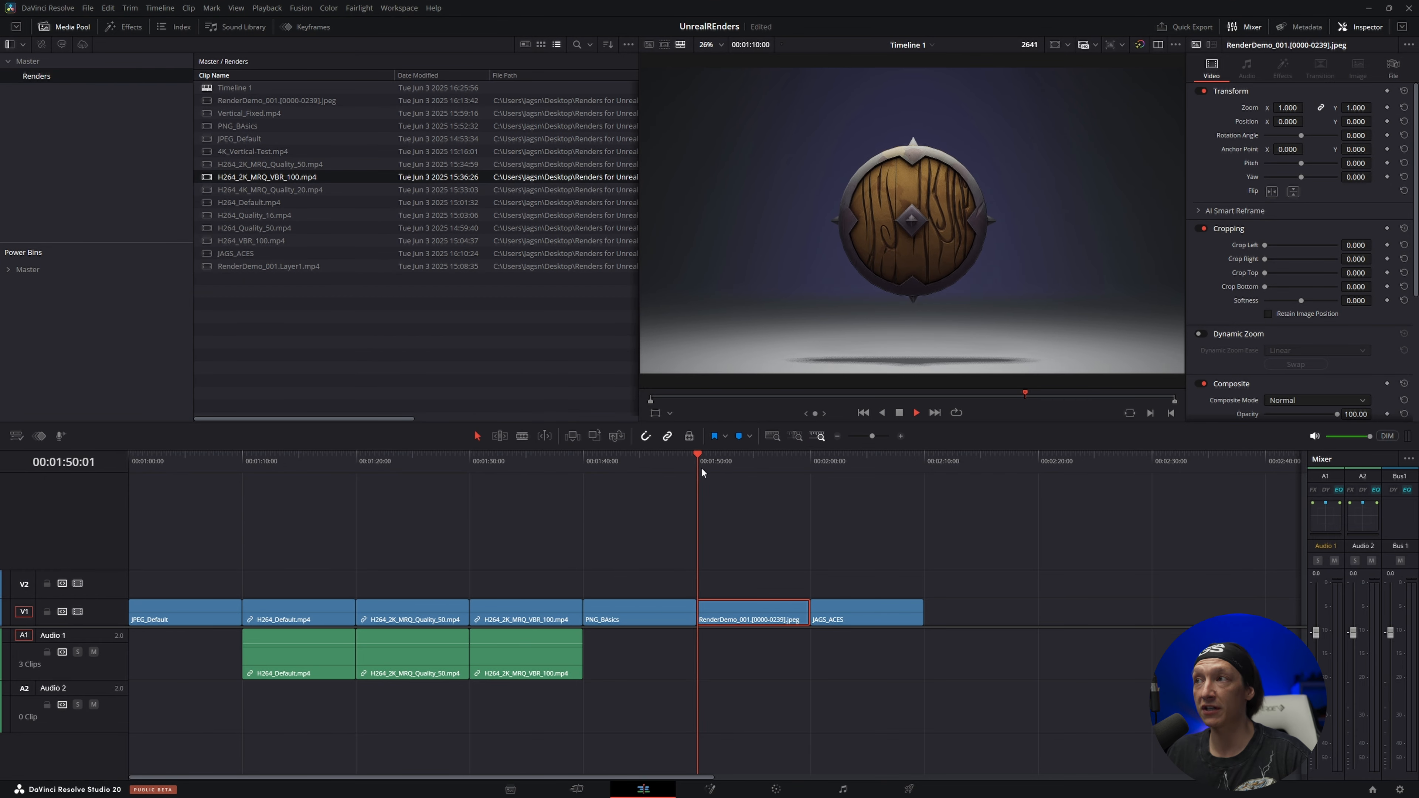
key("space")
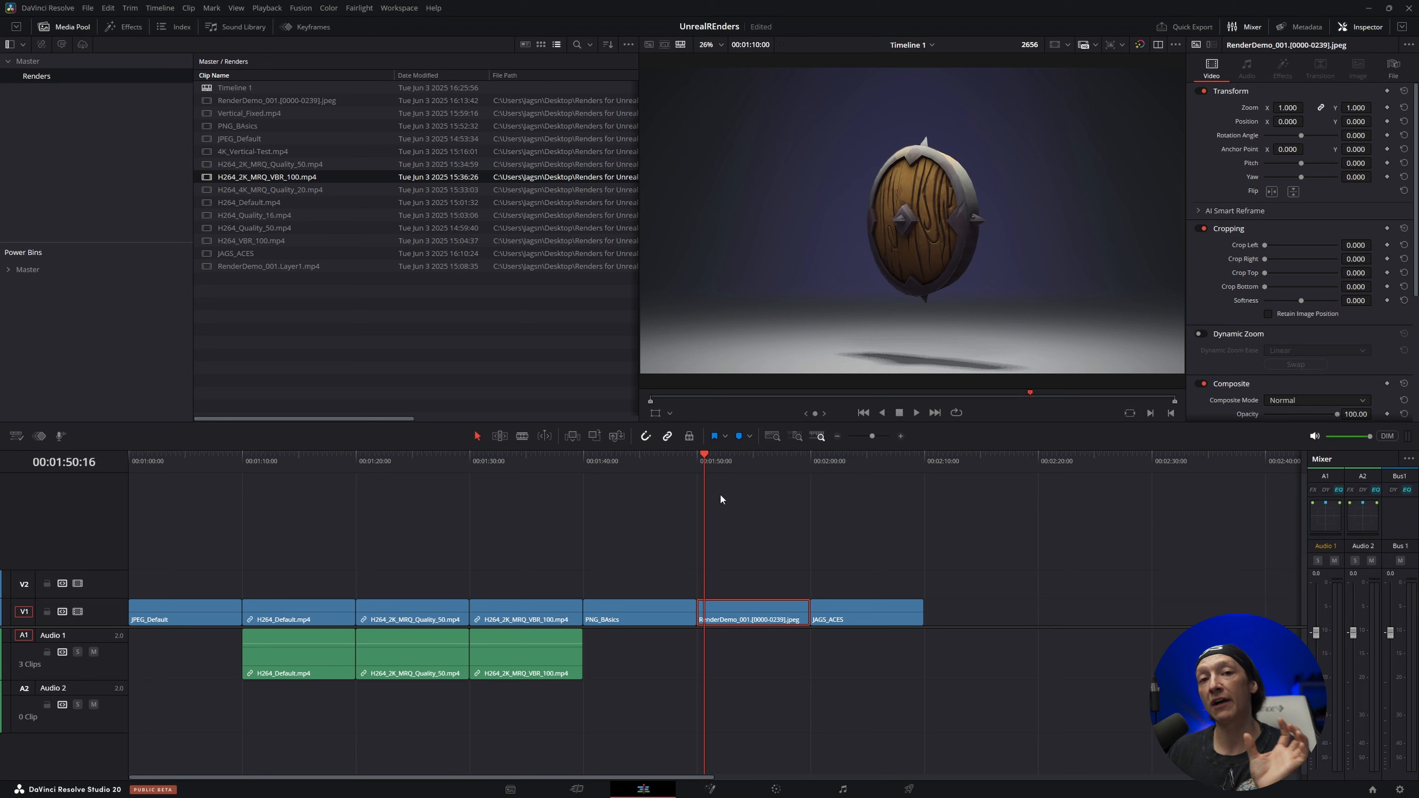
Go to the first frame of the JAGS_ACES clip at 00:02:00:00 and bring it up for colour grading
left_click(820, 462)
left_click(817, 462)
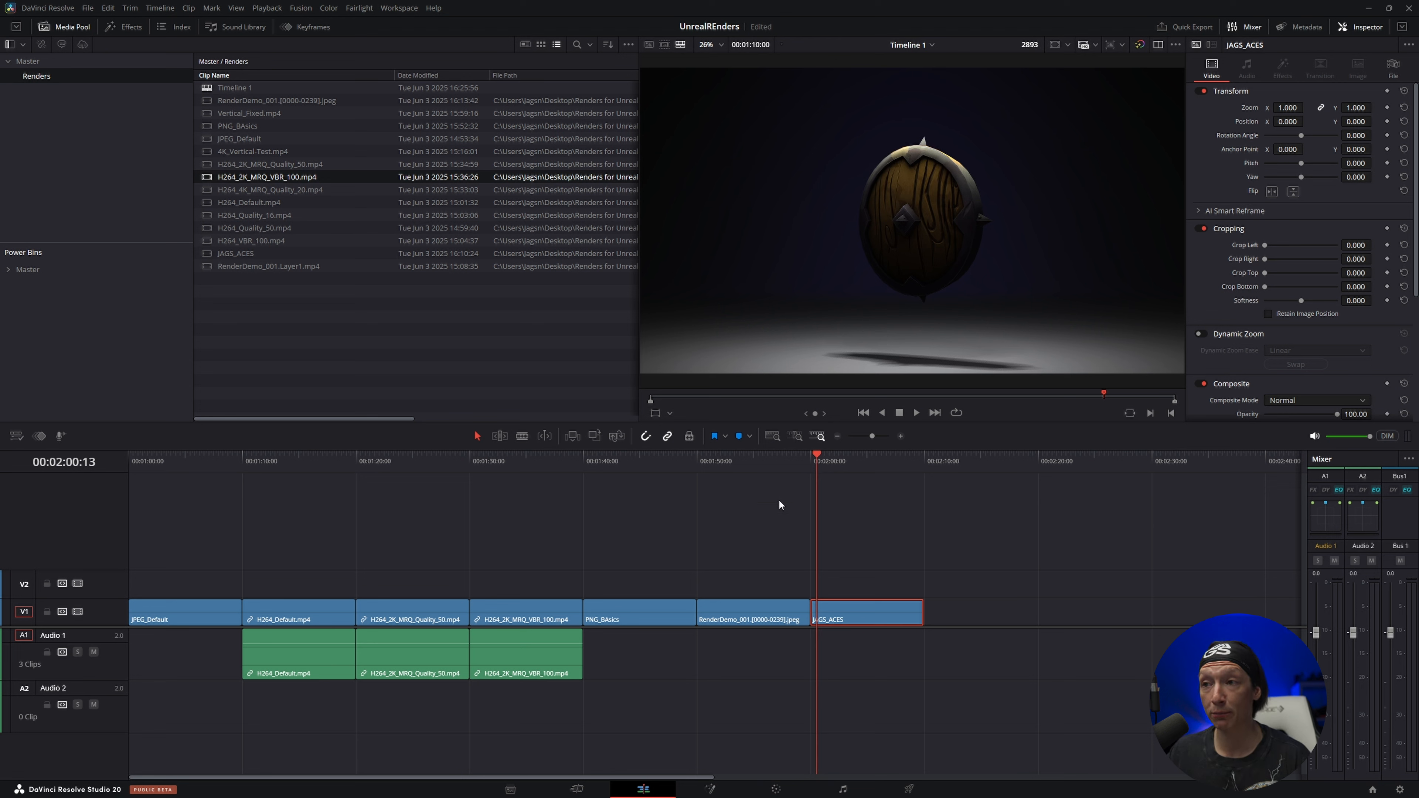
left_click(811, 461)
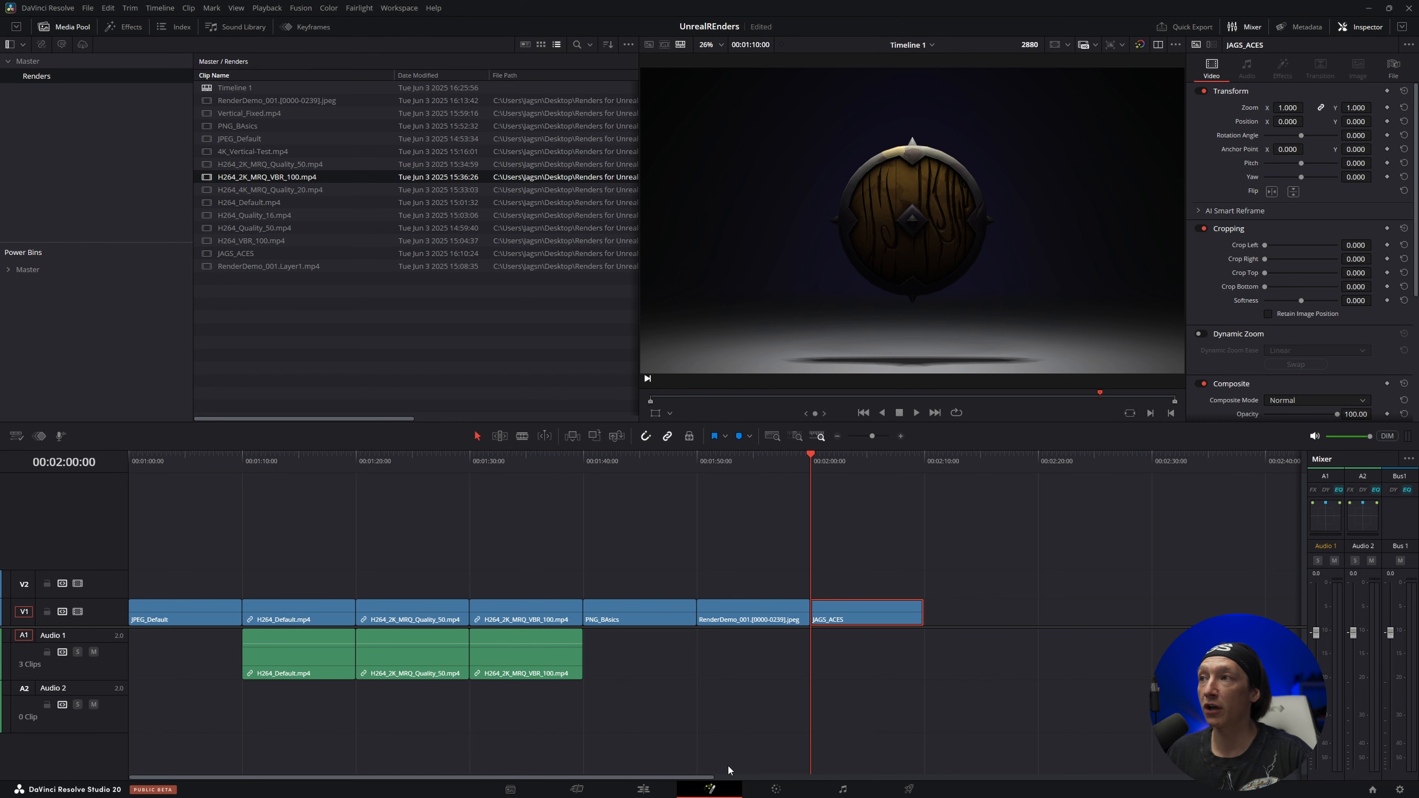
left_click(698, 790)
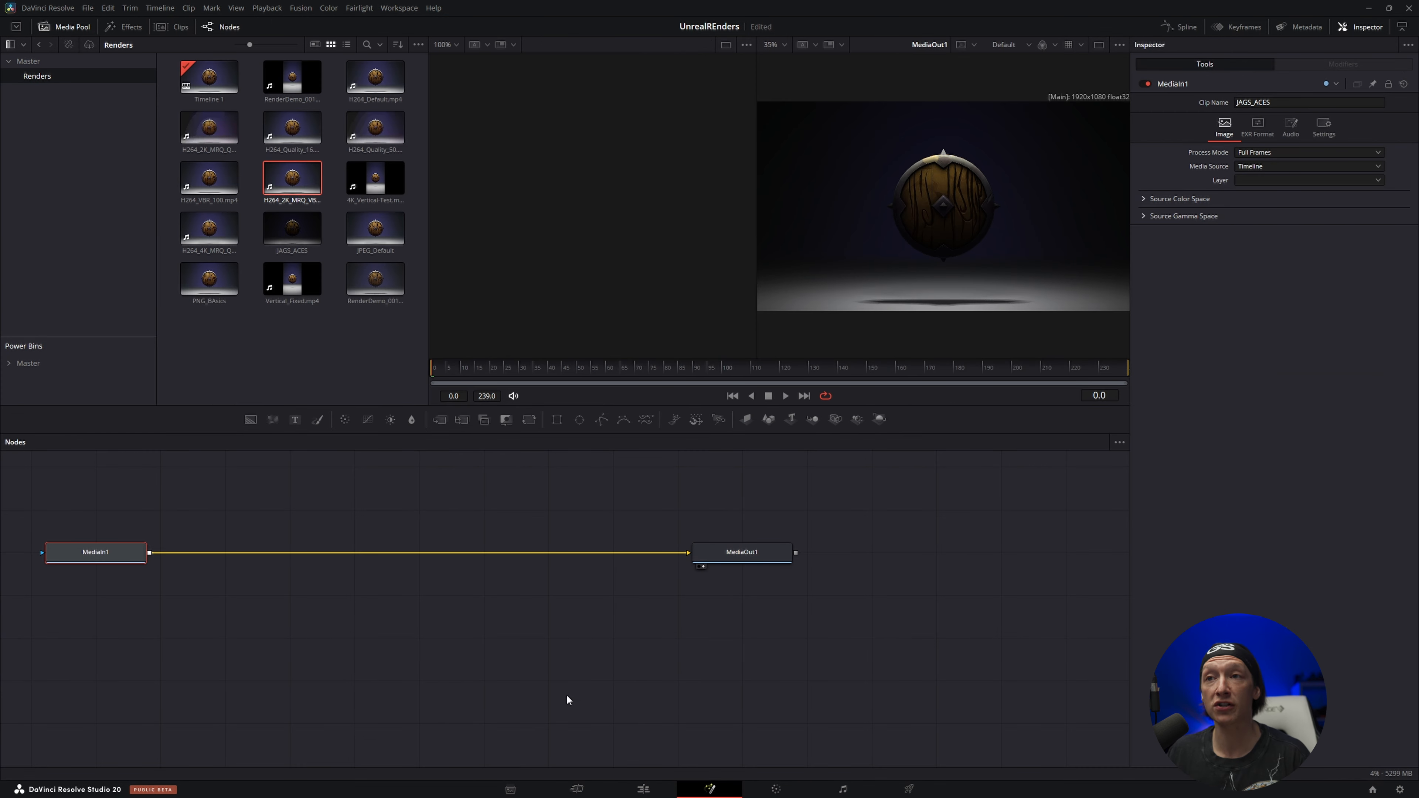
left_click(776, 789)
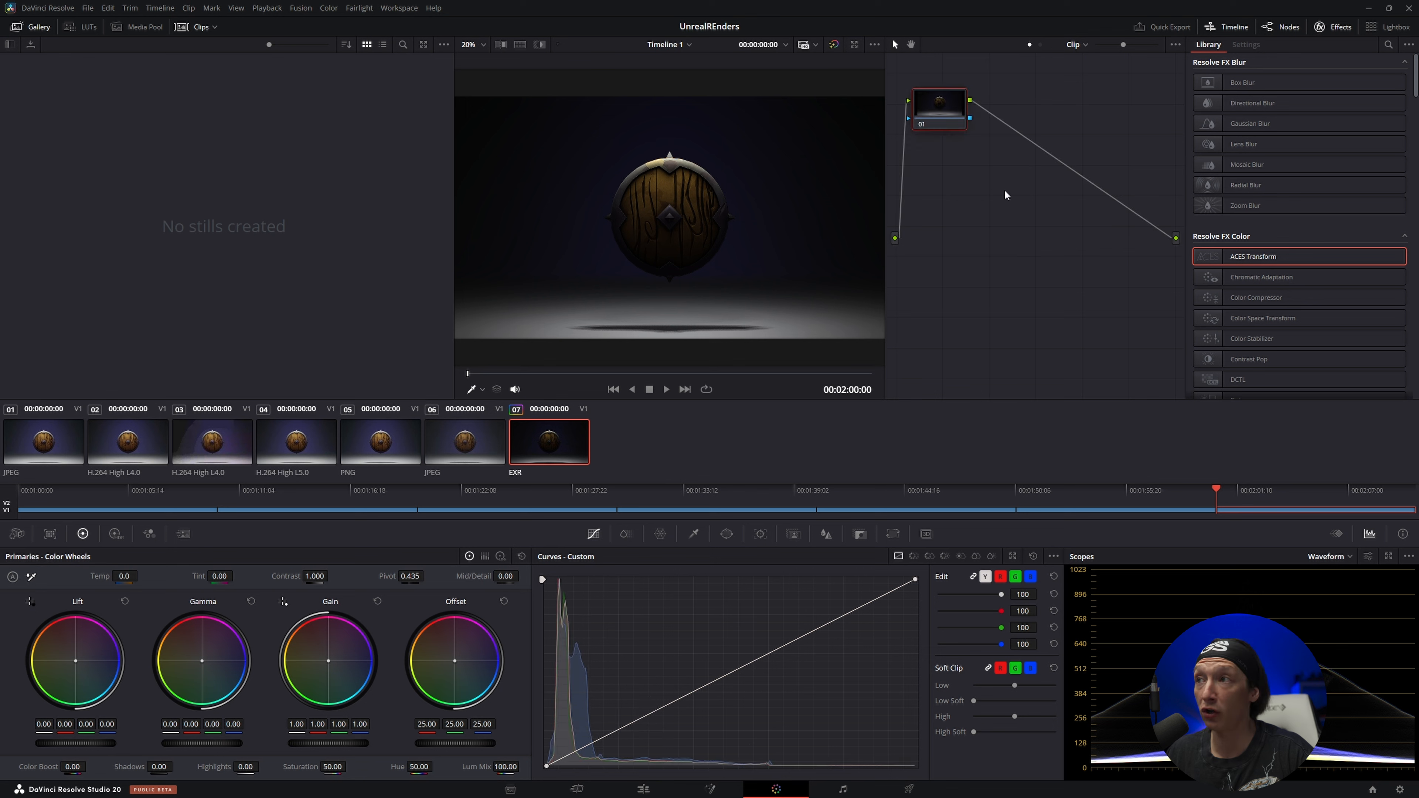
Centre node 01 of the EXR clip in the node graph, search the effects for "aces" and apply ACES Transform to the node
left_click_drag(957, 113, 1039, 217)
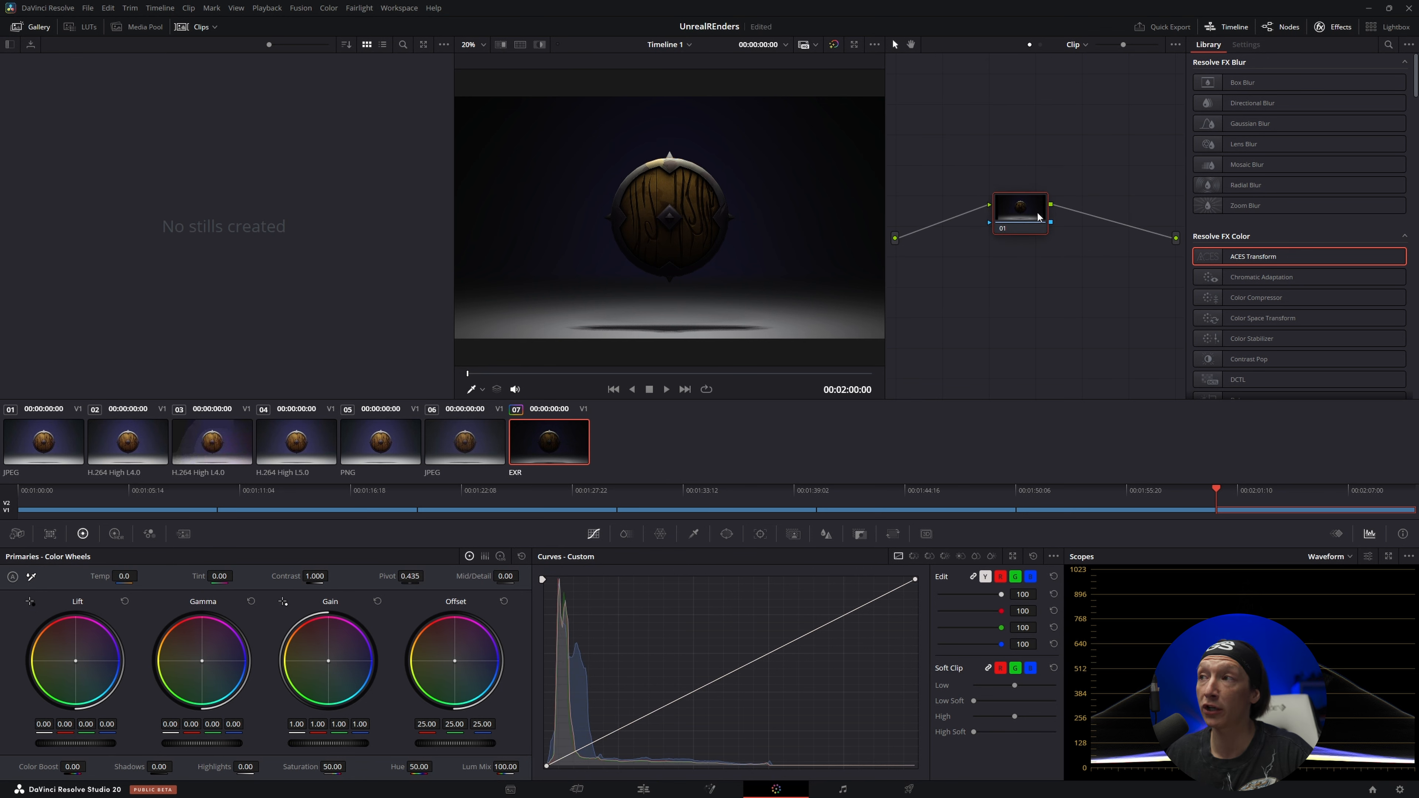
left_click_drag(1244, 263, 1026, 210)
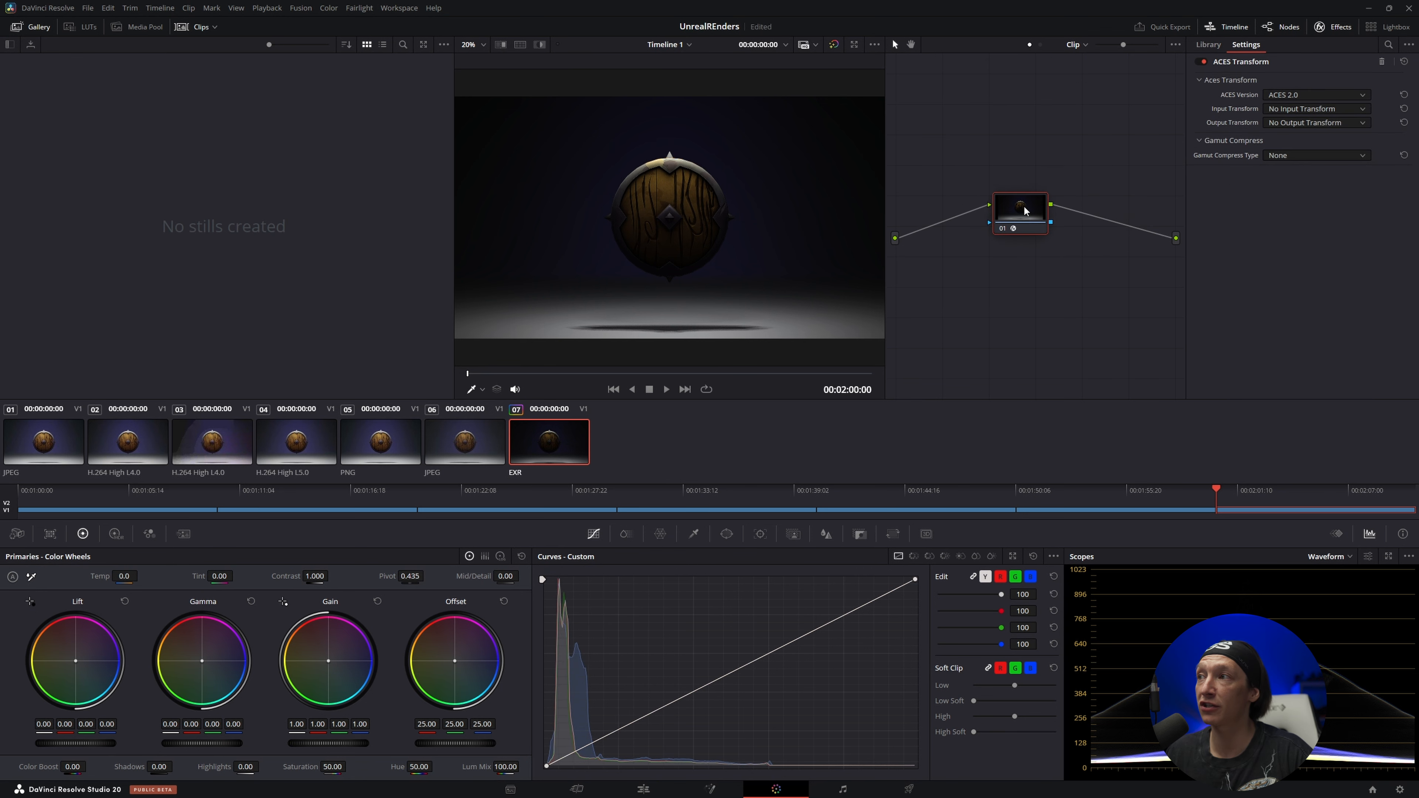
left_click(1222, 46)
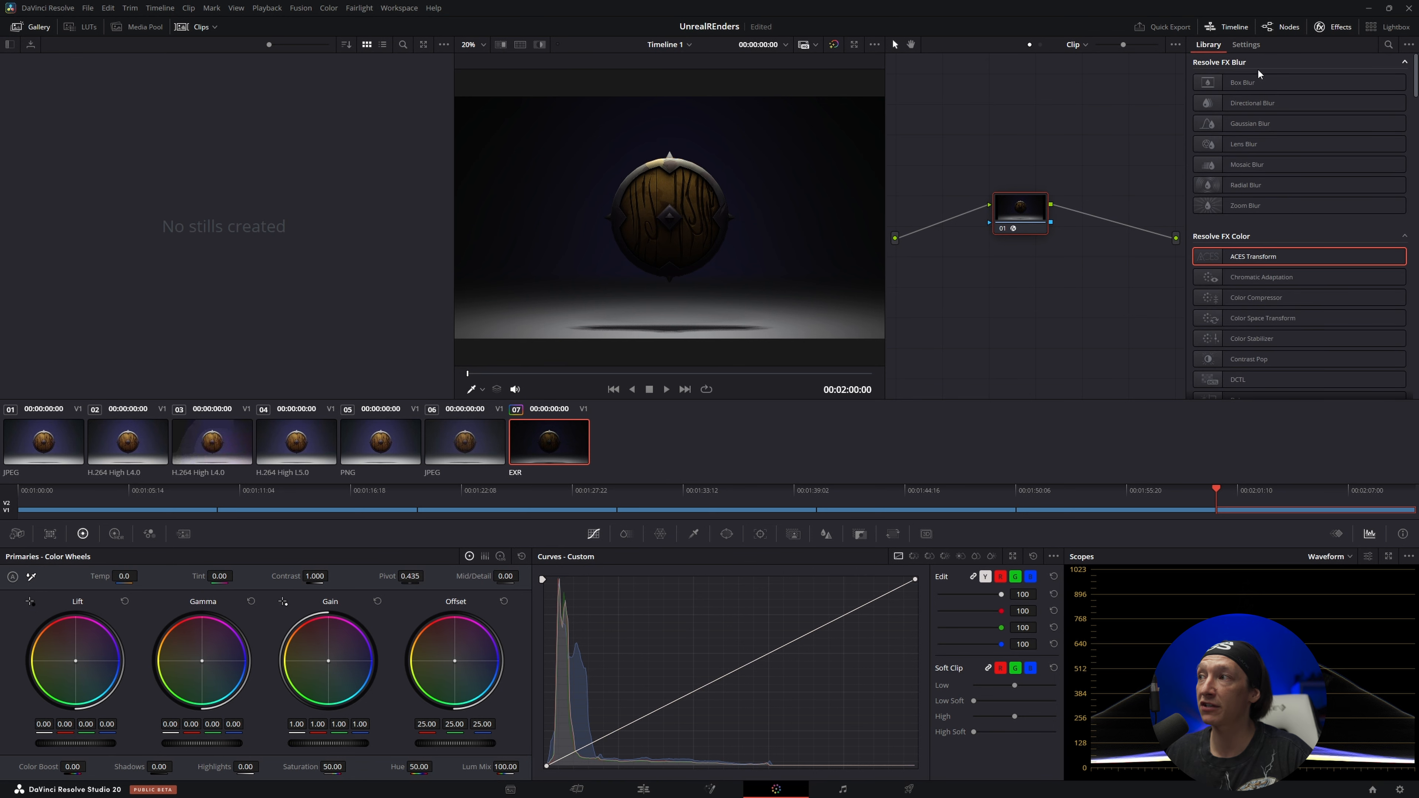
left_click(1389, 44)
type("aces")
left_click_drag(1252, 111, 1031, 214)
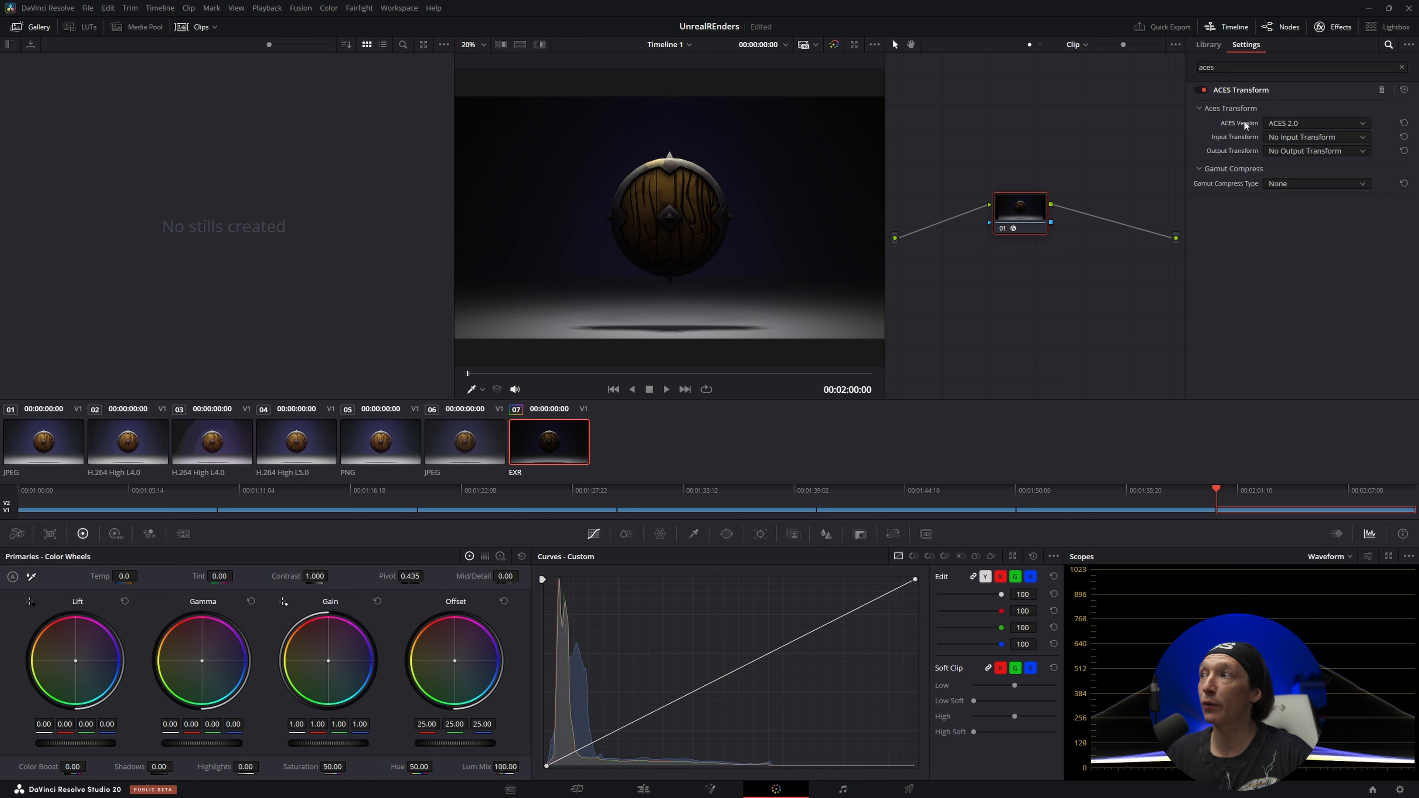
Set the ACES Transform's input transform to ACEScg - CSC and its output transform to Rec.709 BT.1886
left_click(1302, 136)
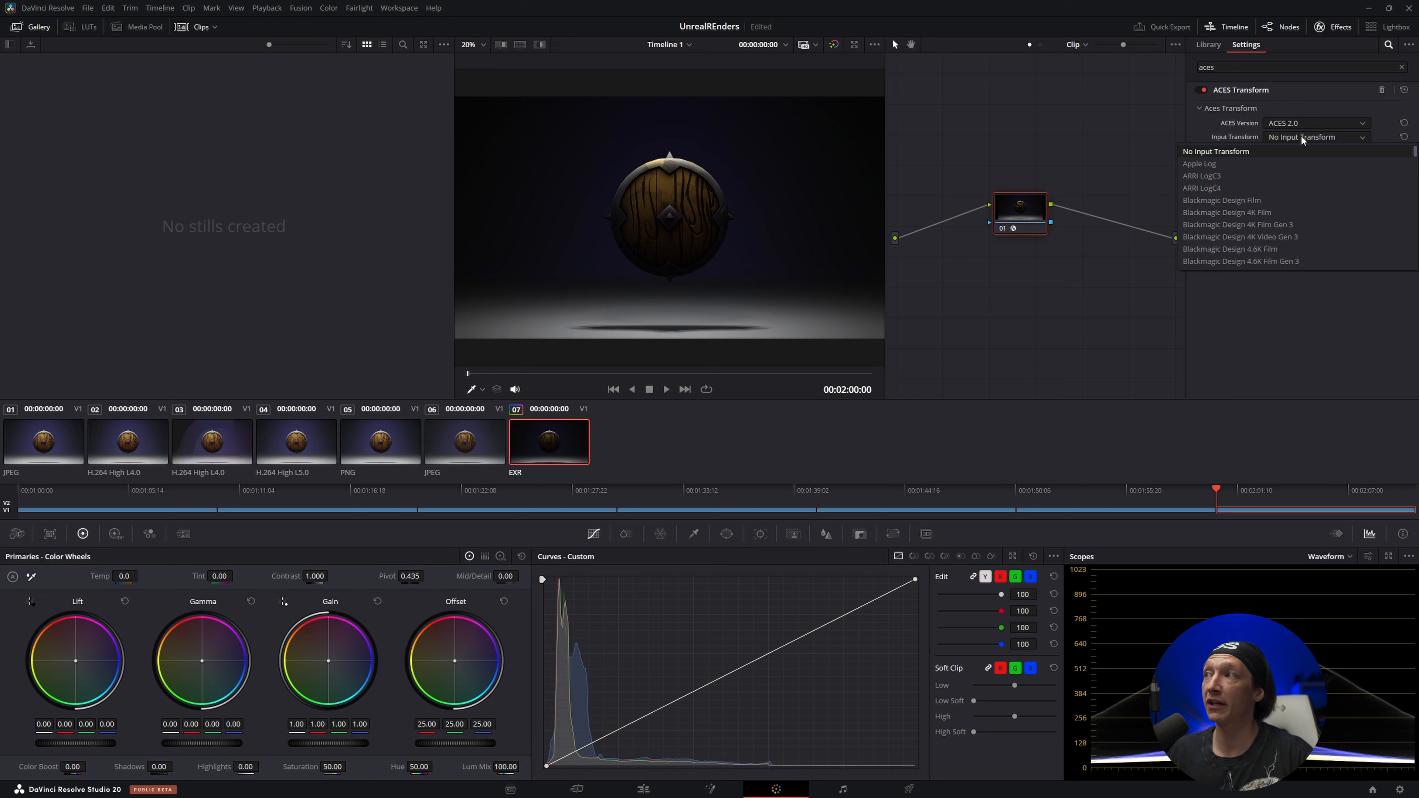
scroll(1307, 138, "down", 20)
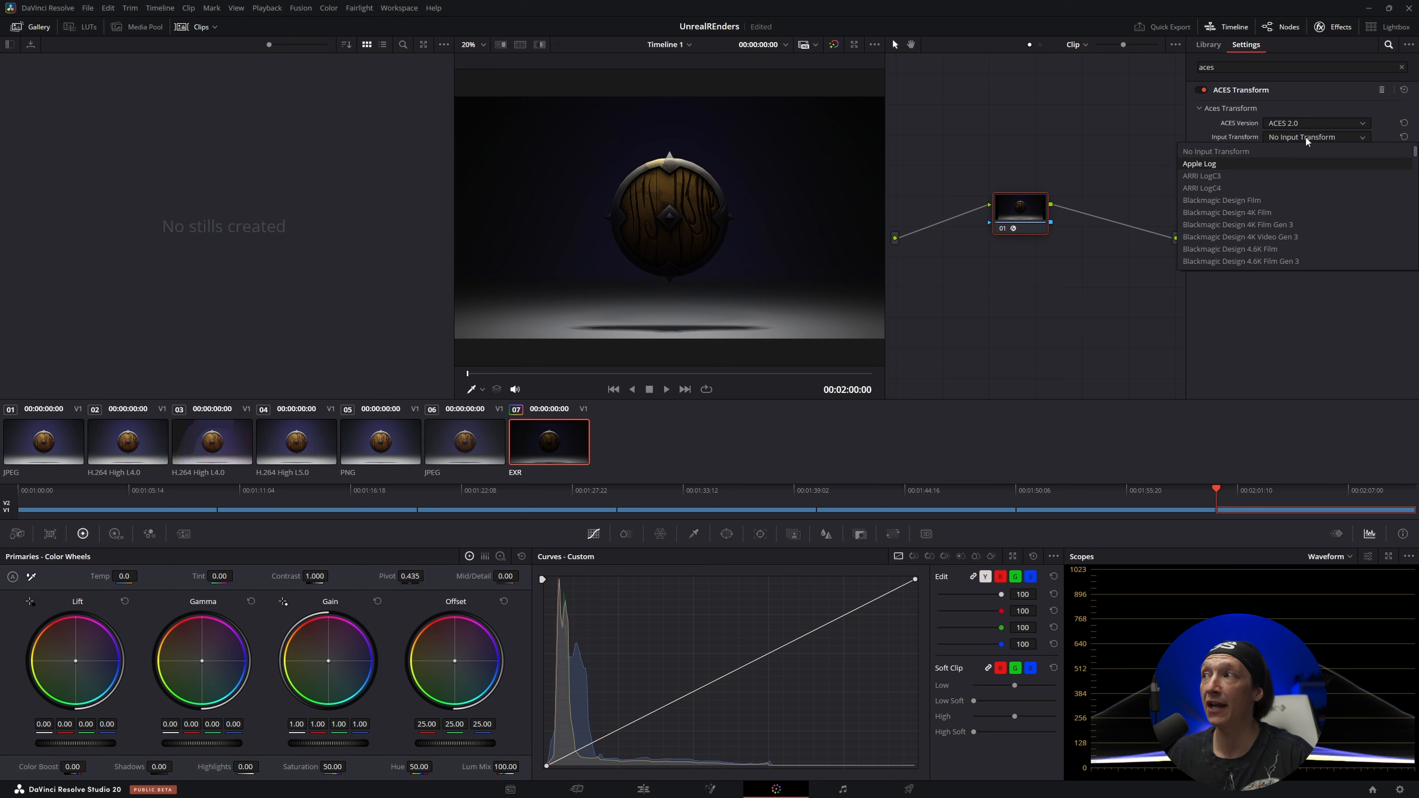
scroll(1210, 229, "down", 2)
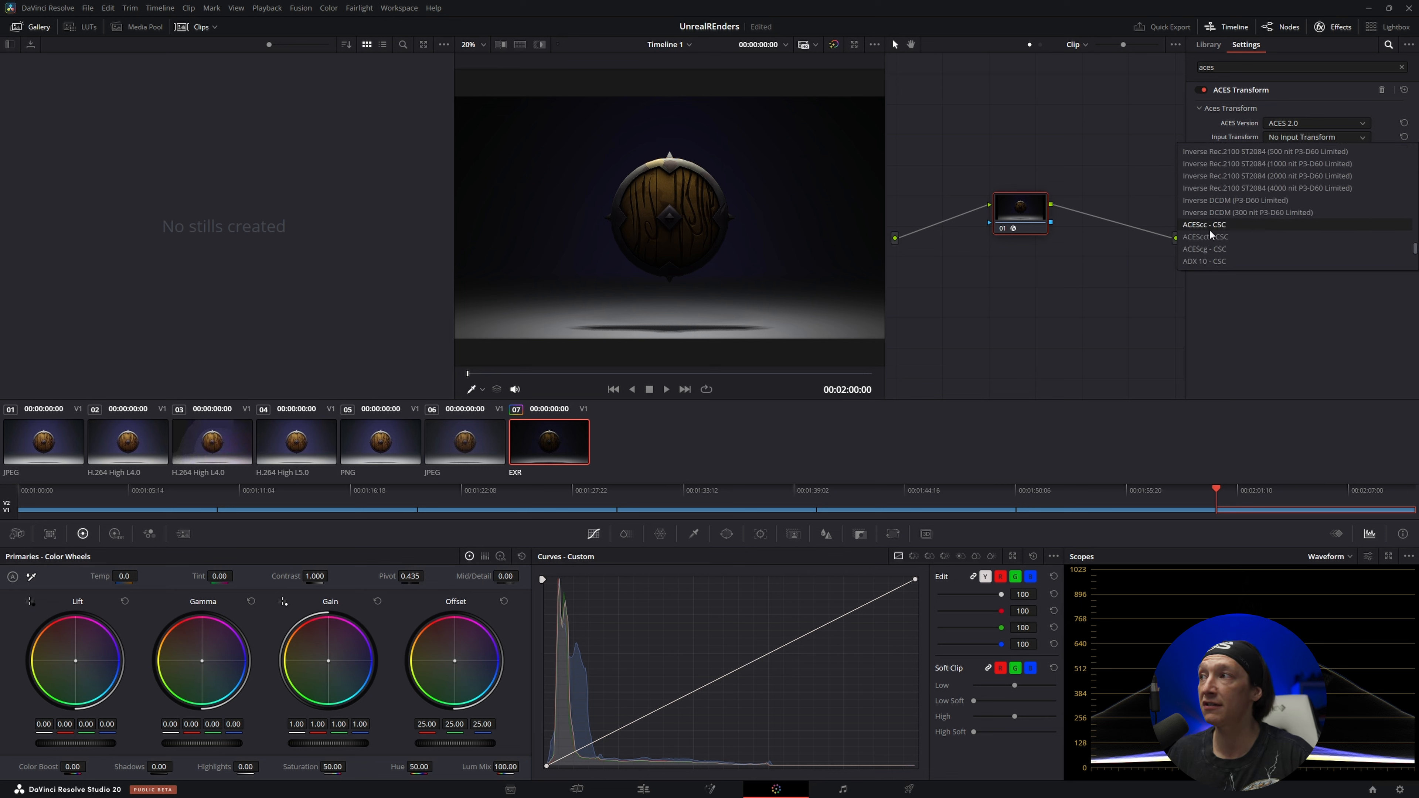
left_click(1210, 249)
left_click(1293, 152)
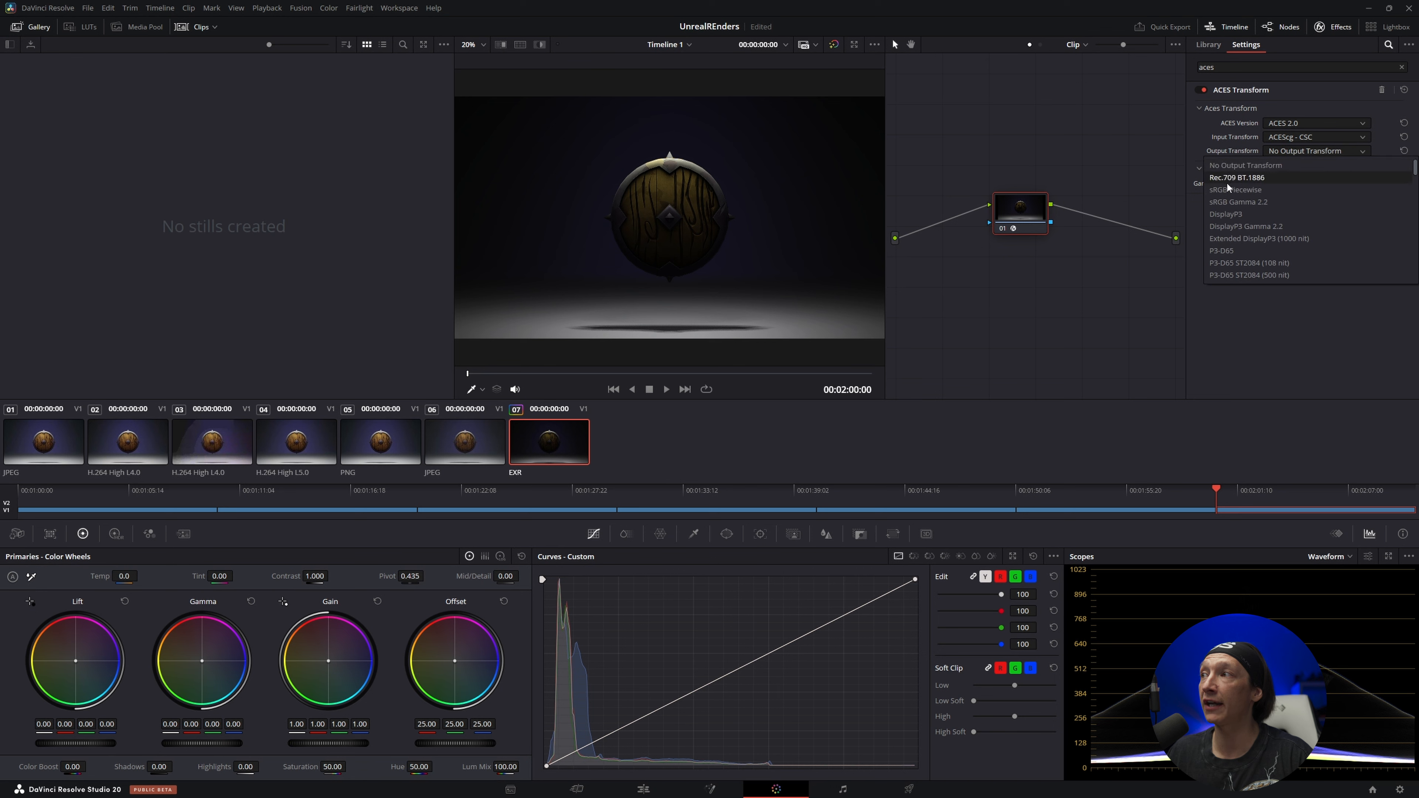
left_click(1248, 179)
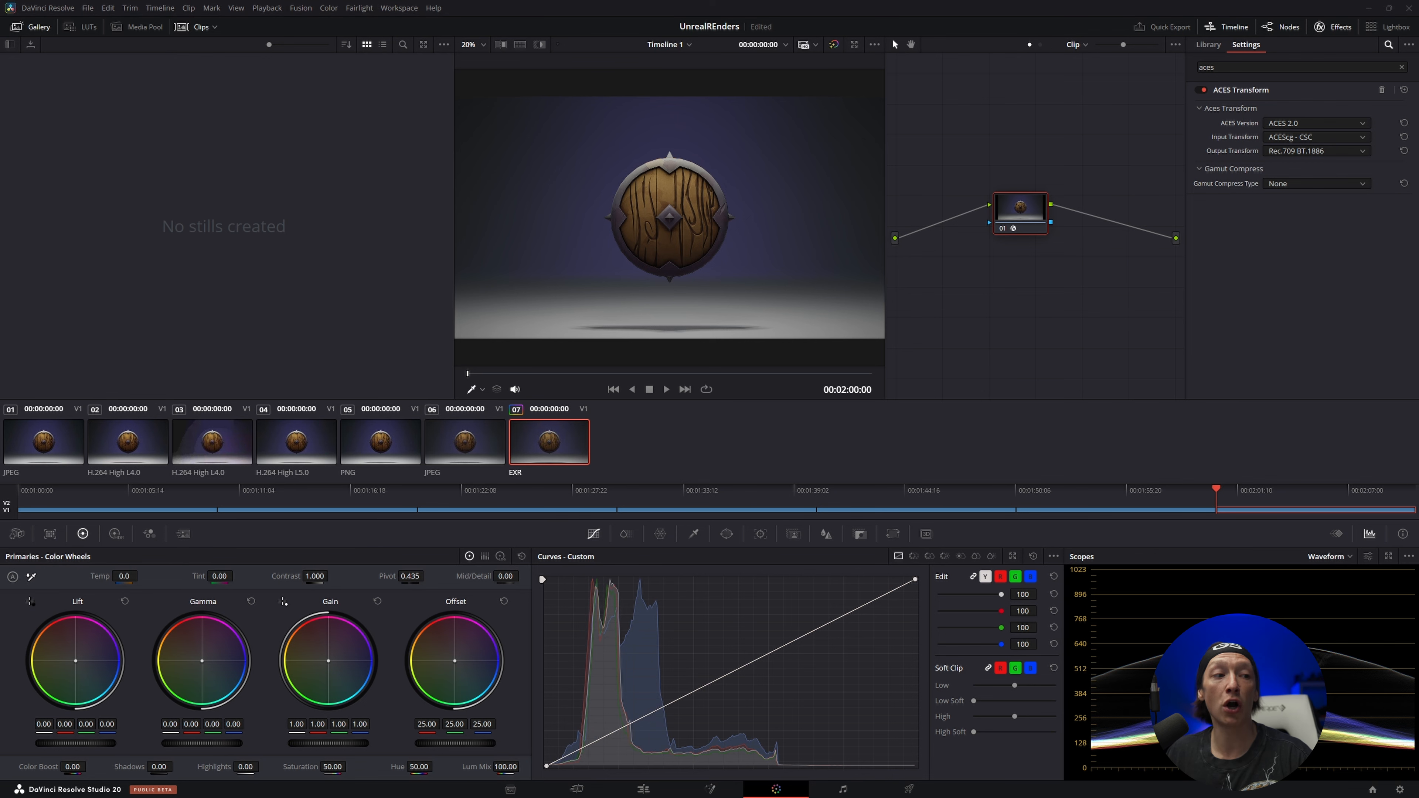
Switch to Unreal Editor, place its window below the shield to compare the viewport with the EXR frame, and return to DaVinci Resolve
key("alt+Tab")
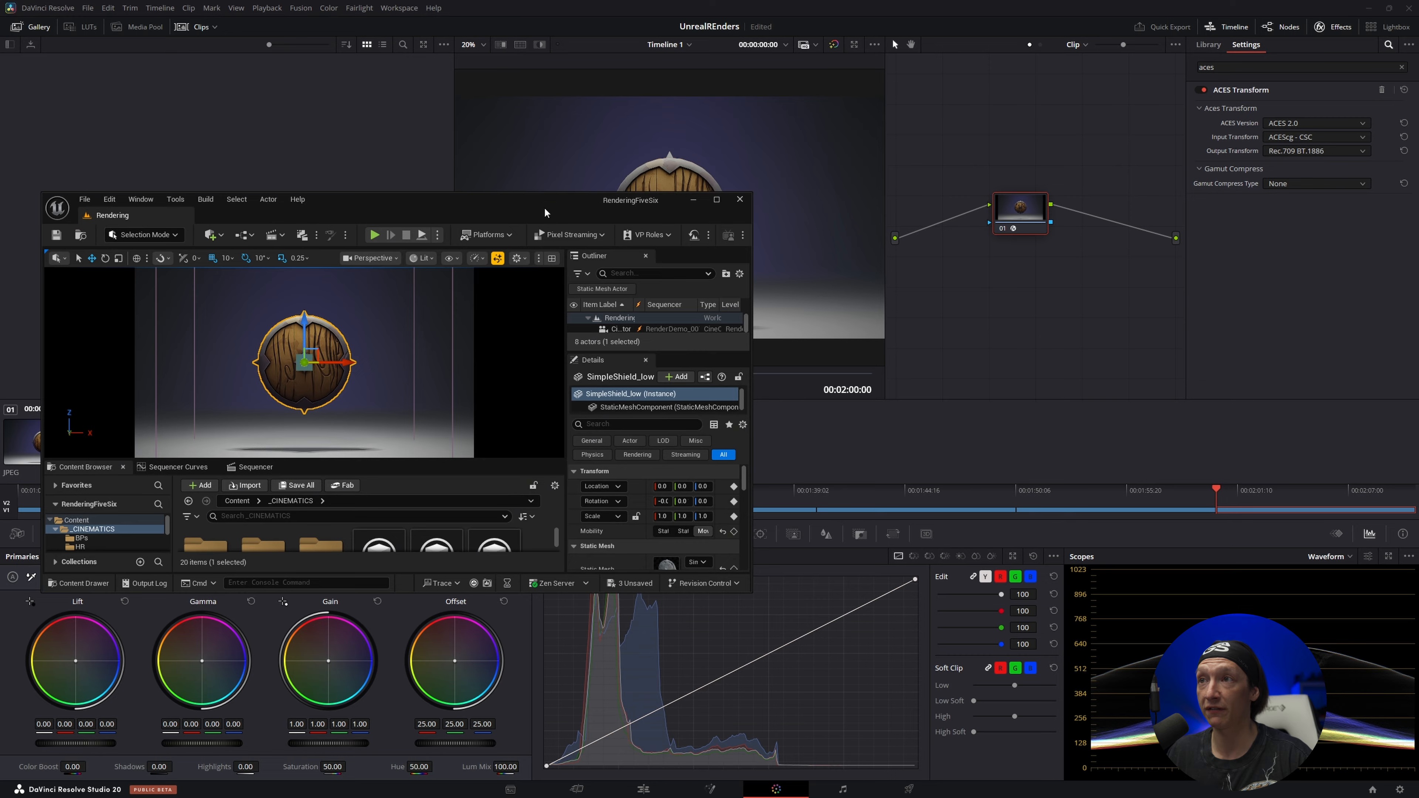
left_click_drag(545, 212, 811, 325)
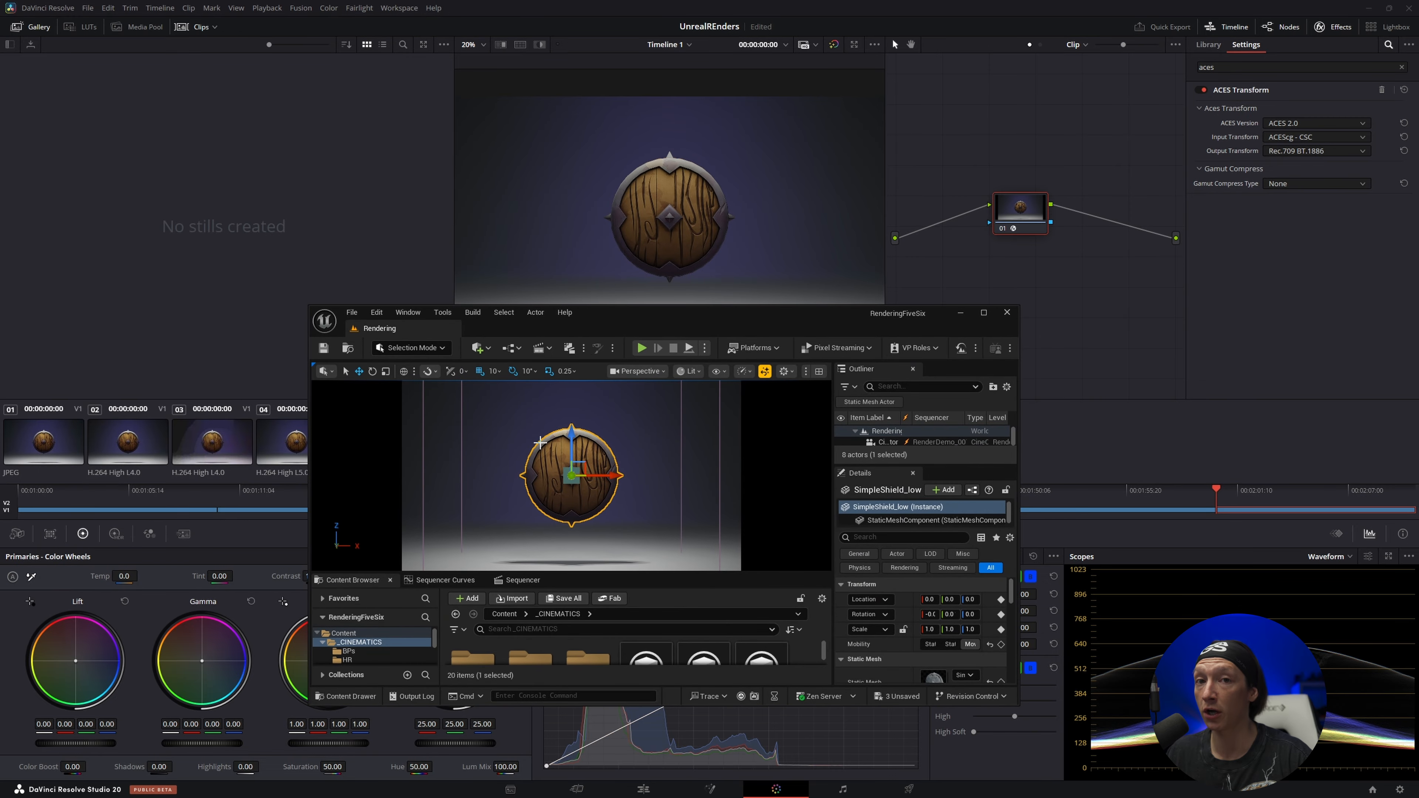
left_click(961, 316)
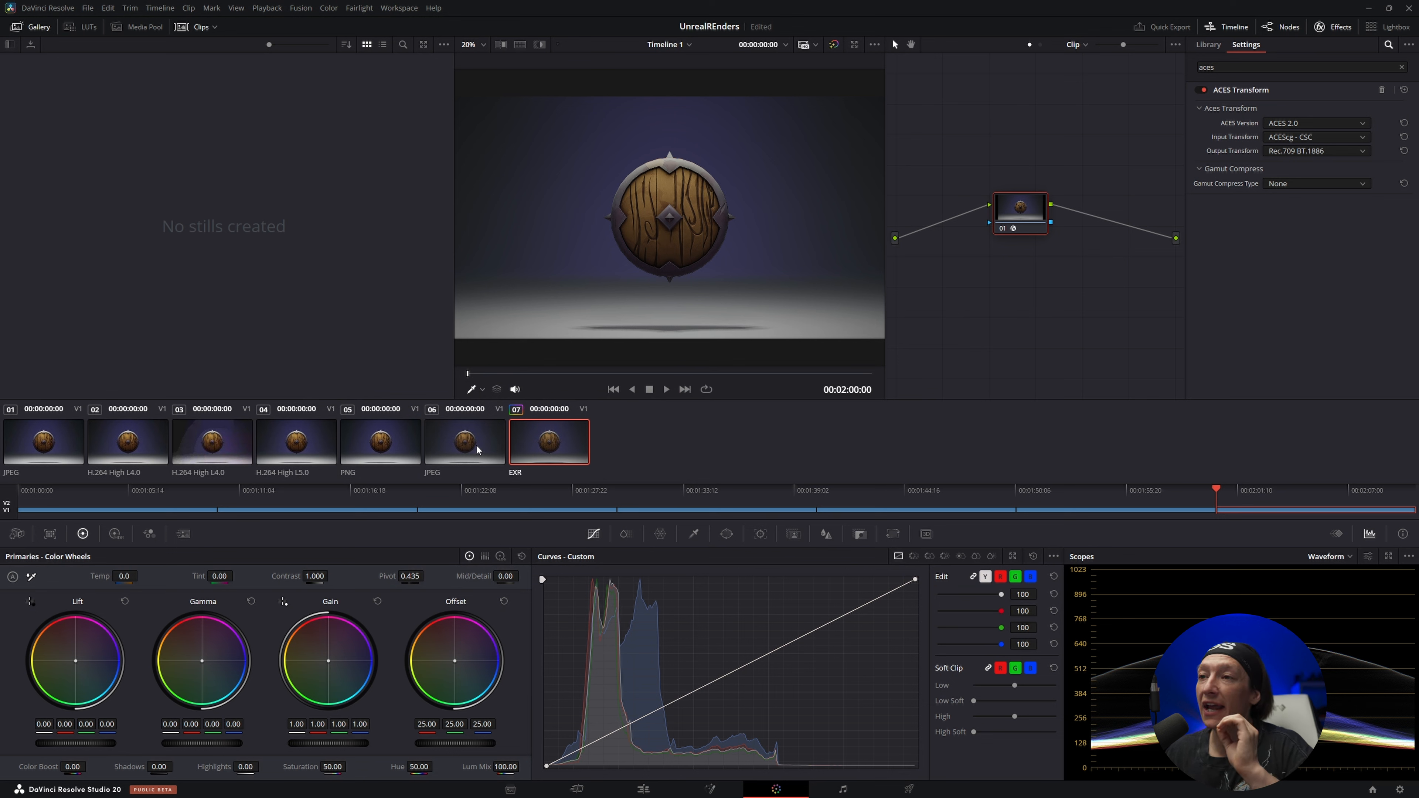
Alternate repeatedly between JPEG clip 06 and EXR clip 07 to compare their full-frame colours with ACES 2.0
left_click(476, 444)
left_click(532, 439)
key("Up")
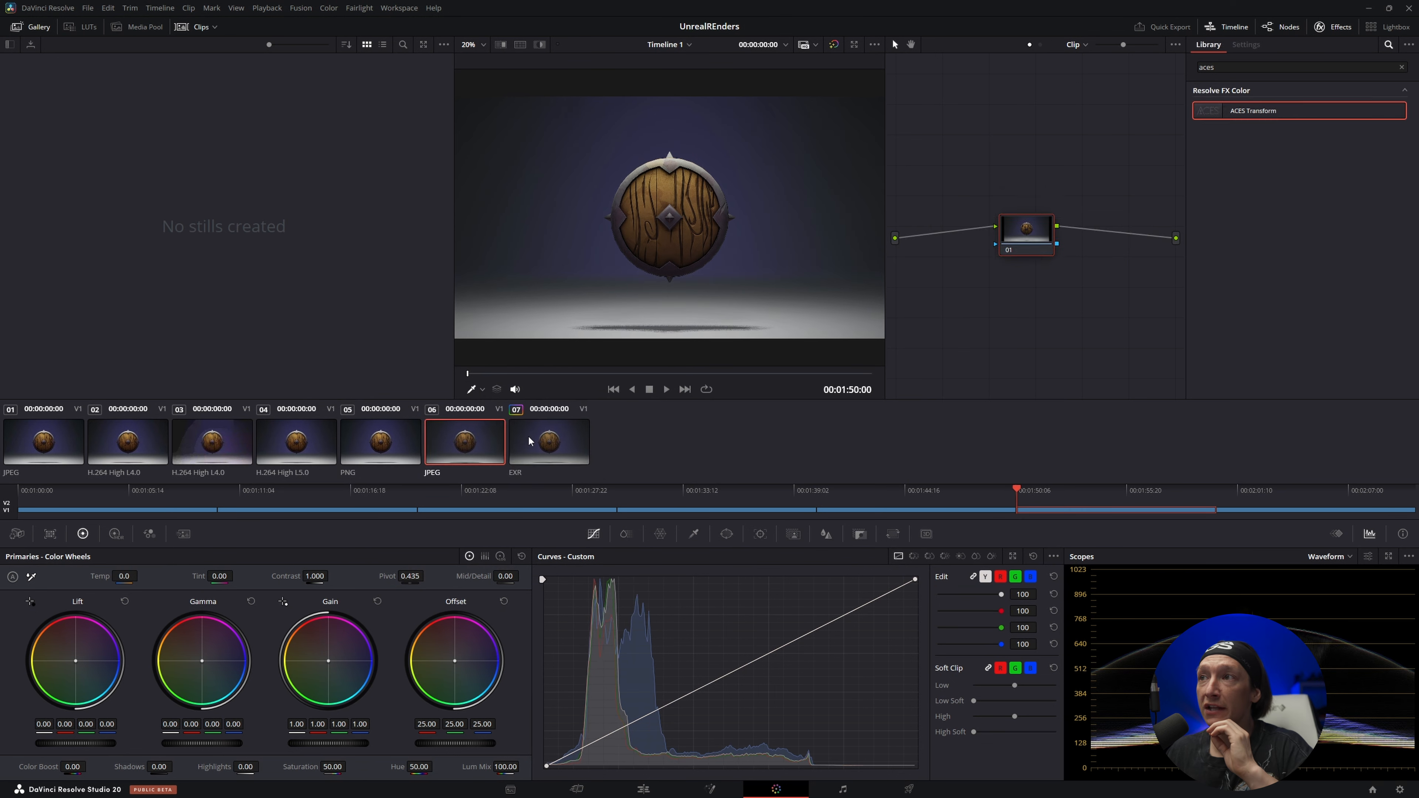
left_click(531, 442)
left_click(465, 440)
left_click(539, 442)
left_click(463, 441)
left_click(547, 441)
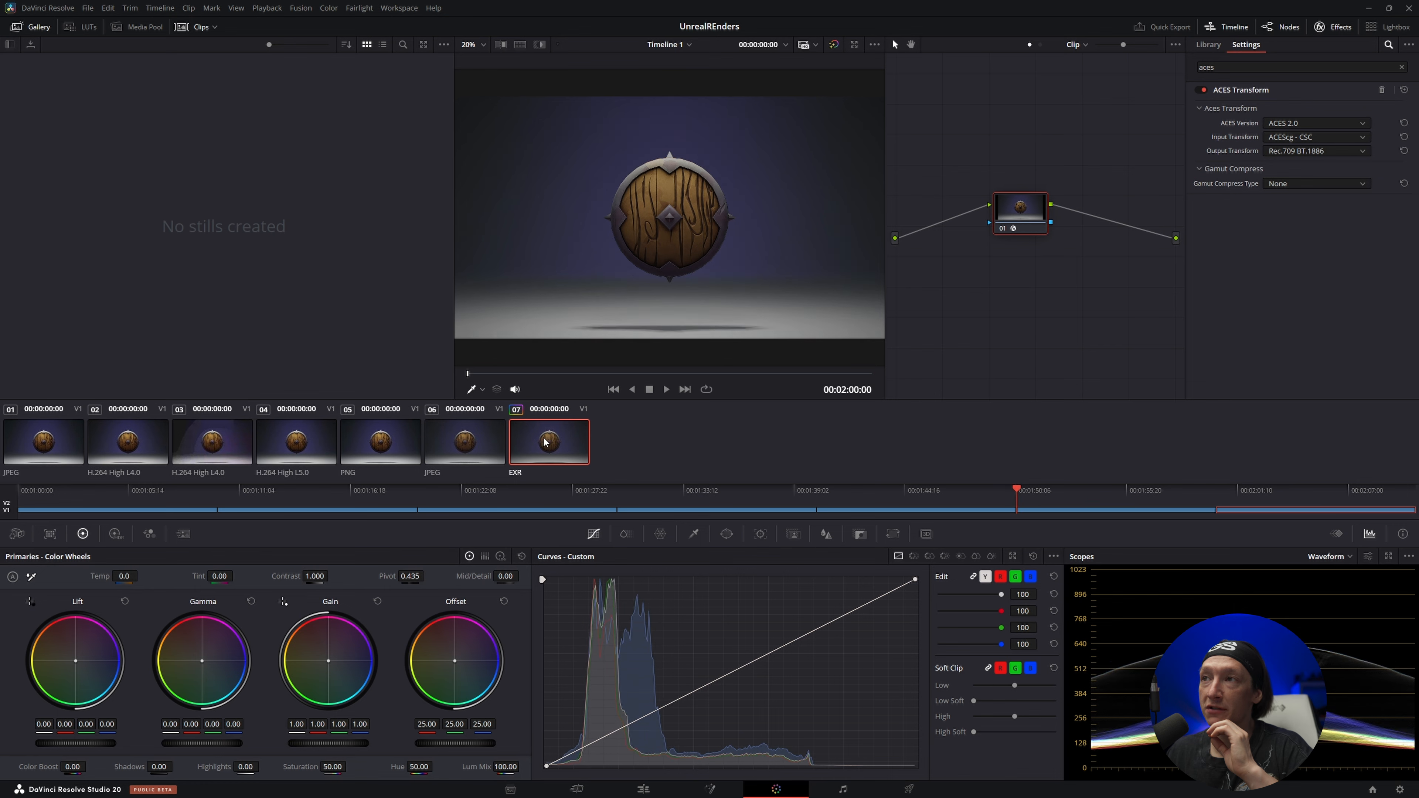
left_click(469, 441)
left_click(550, 444)
left_click(479, 444)
left_click(541, 445)
left_click(475, 452)
left_click(541, 450)
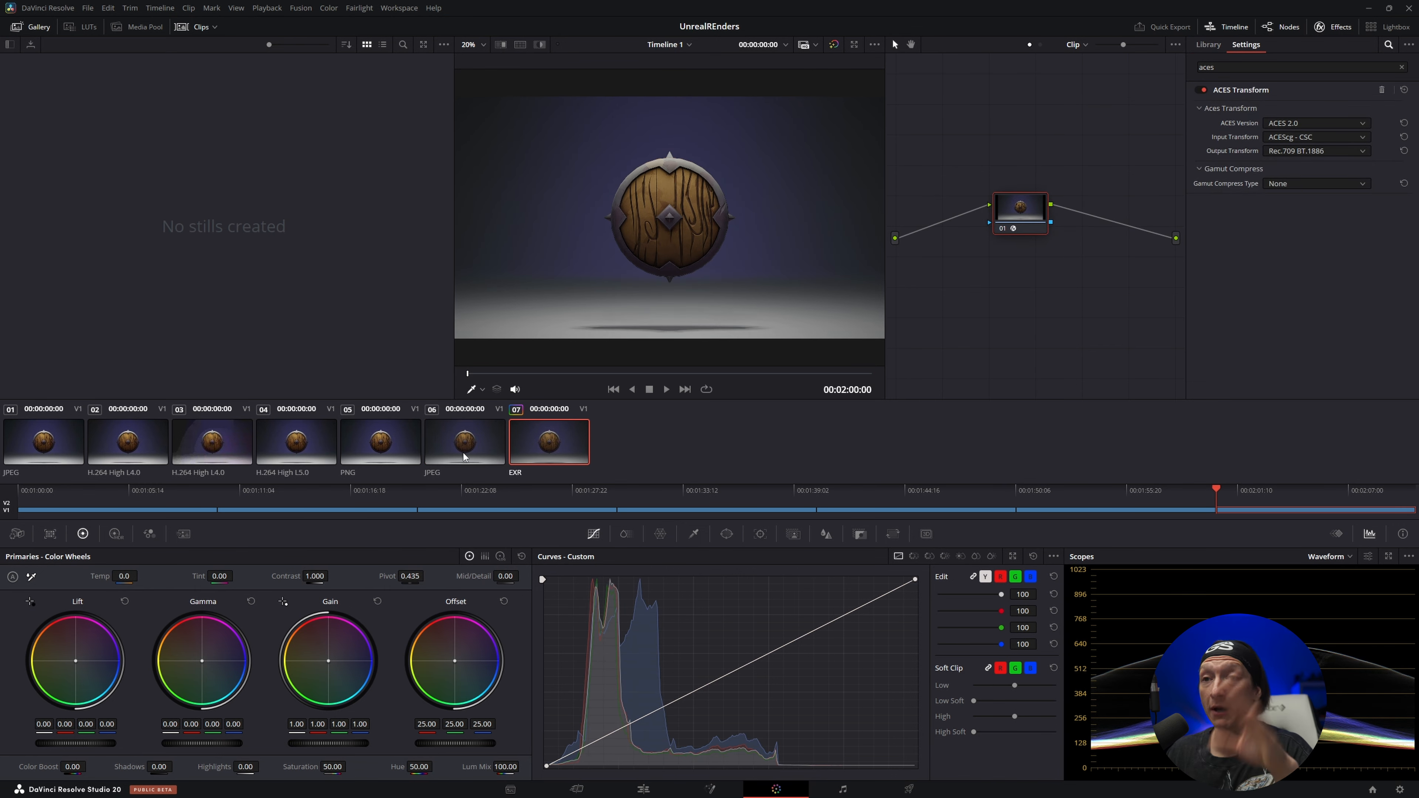
left_click(463, 453)
left_click(537, 444)
left_click(474, 443)
left_click(536, 440)
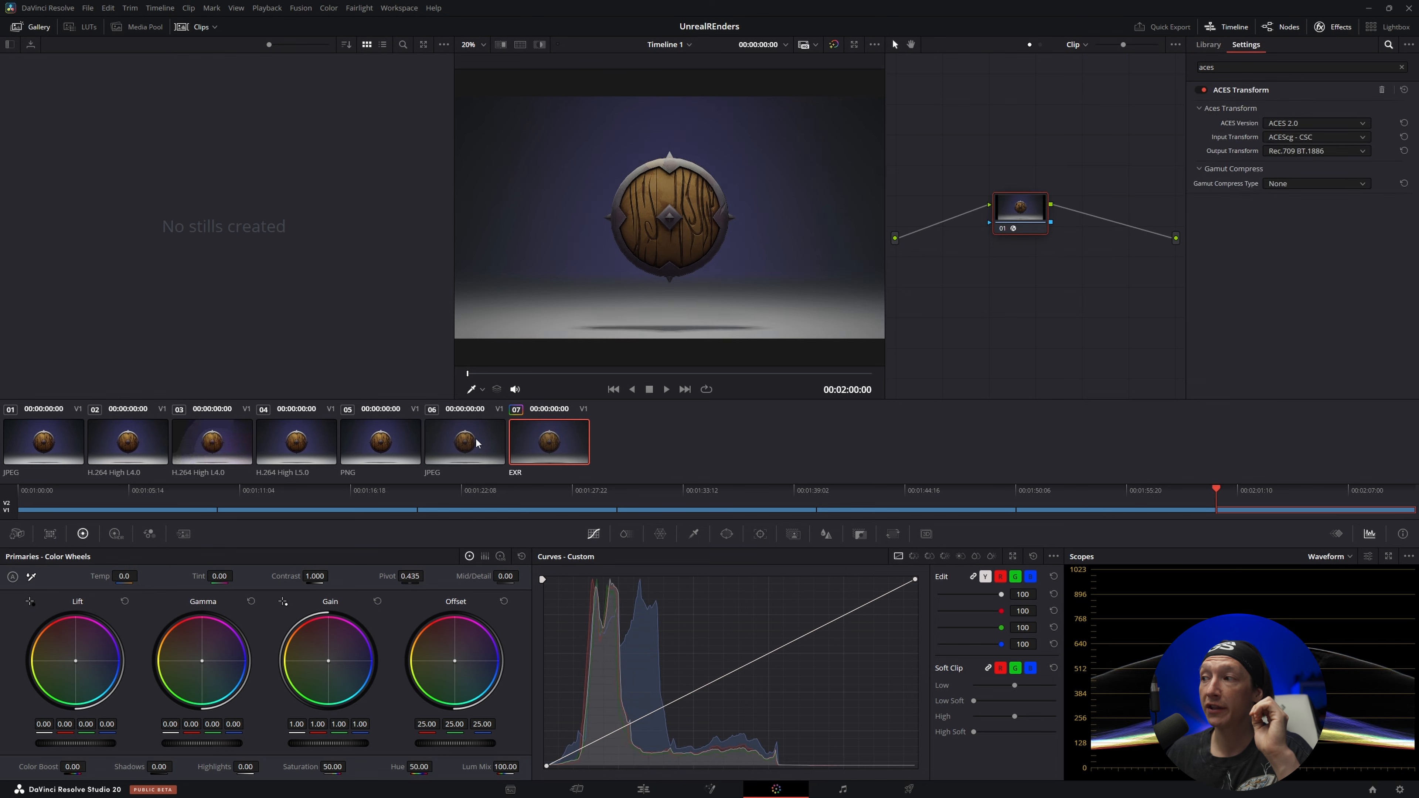
left_click(478, 443)
left_click(551, 440)
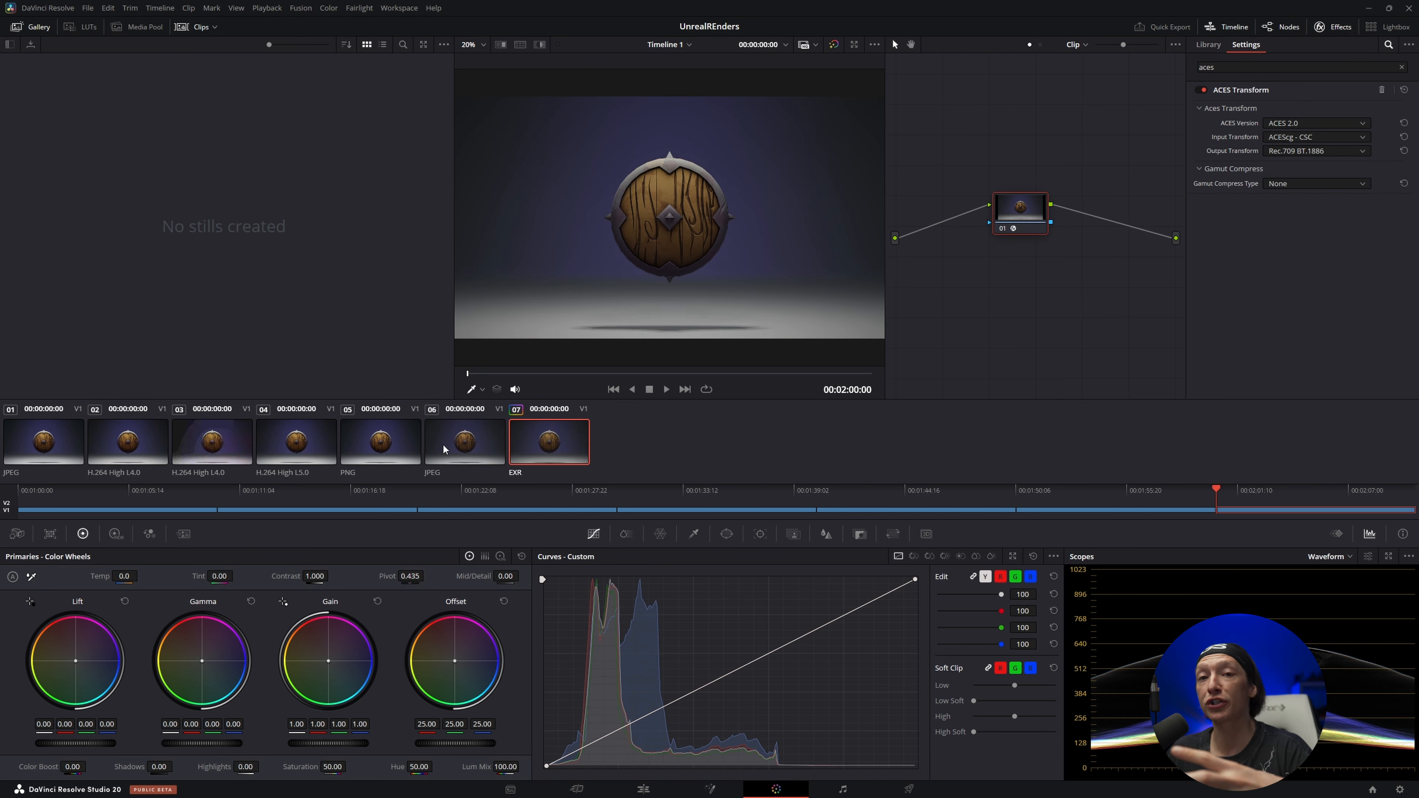
left_click(463, 446)
left_click(539, 454)
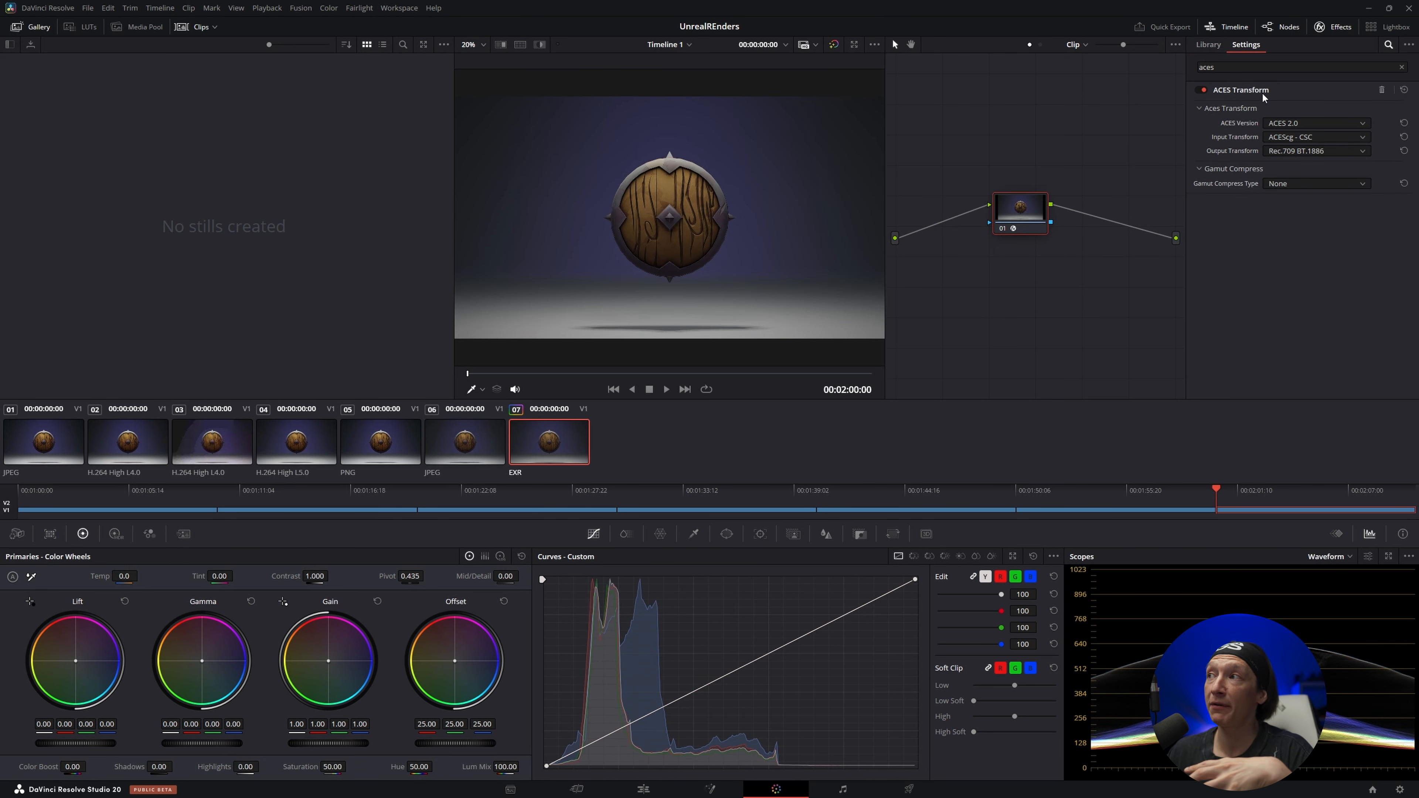
Check the EXR image with ACES versions 1.2 and 2.0, and set the ACES Transform to ACES 1.2
left_click(1293, 121)
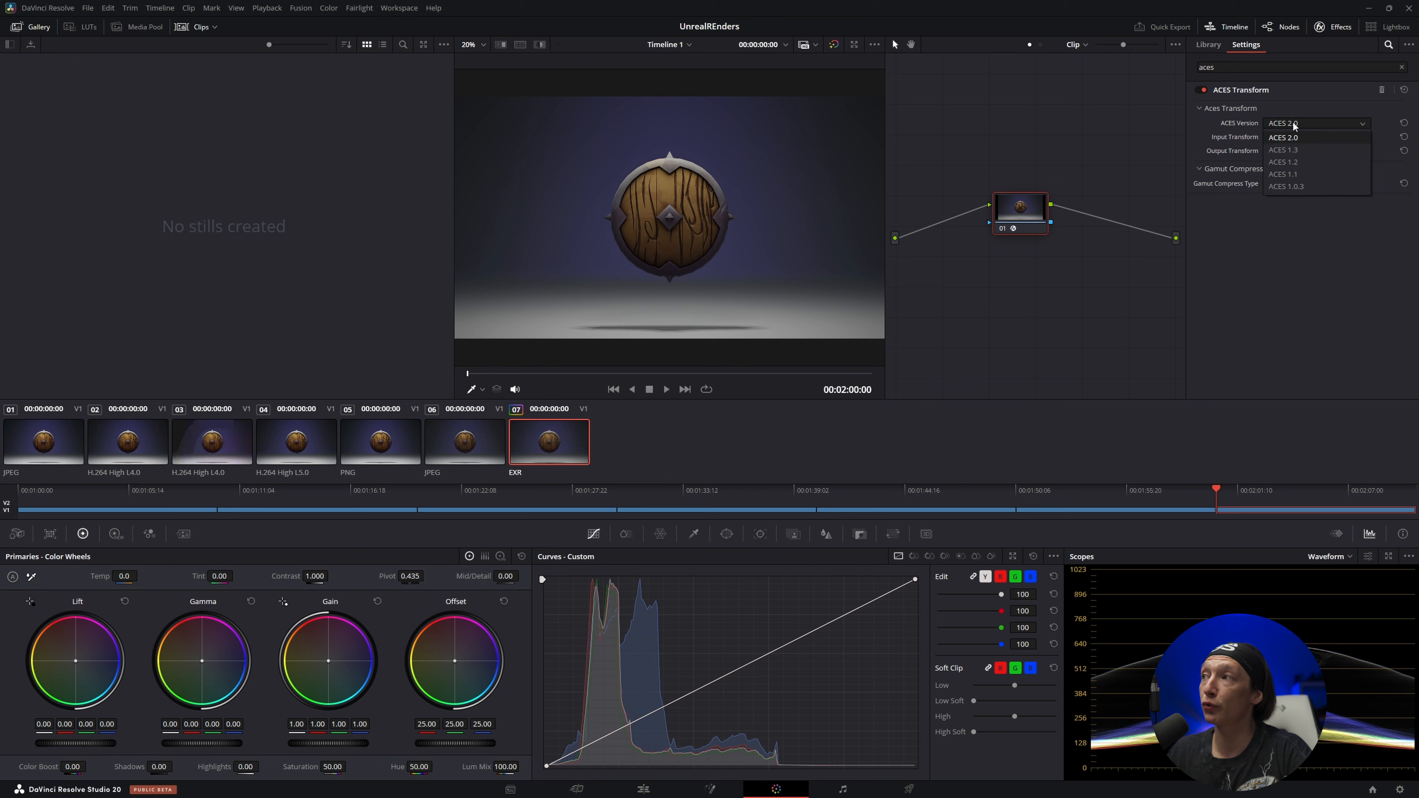
left_click(1286, 161)
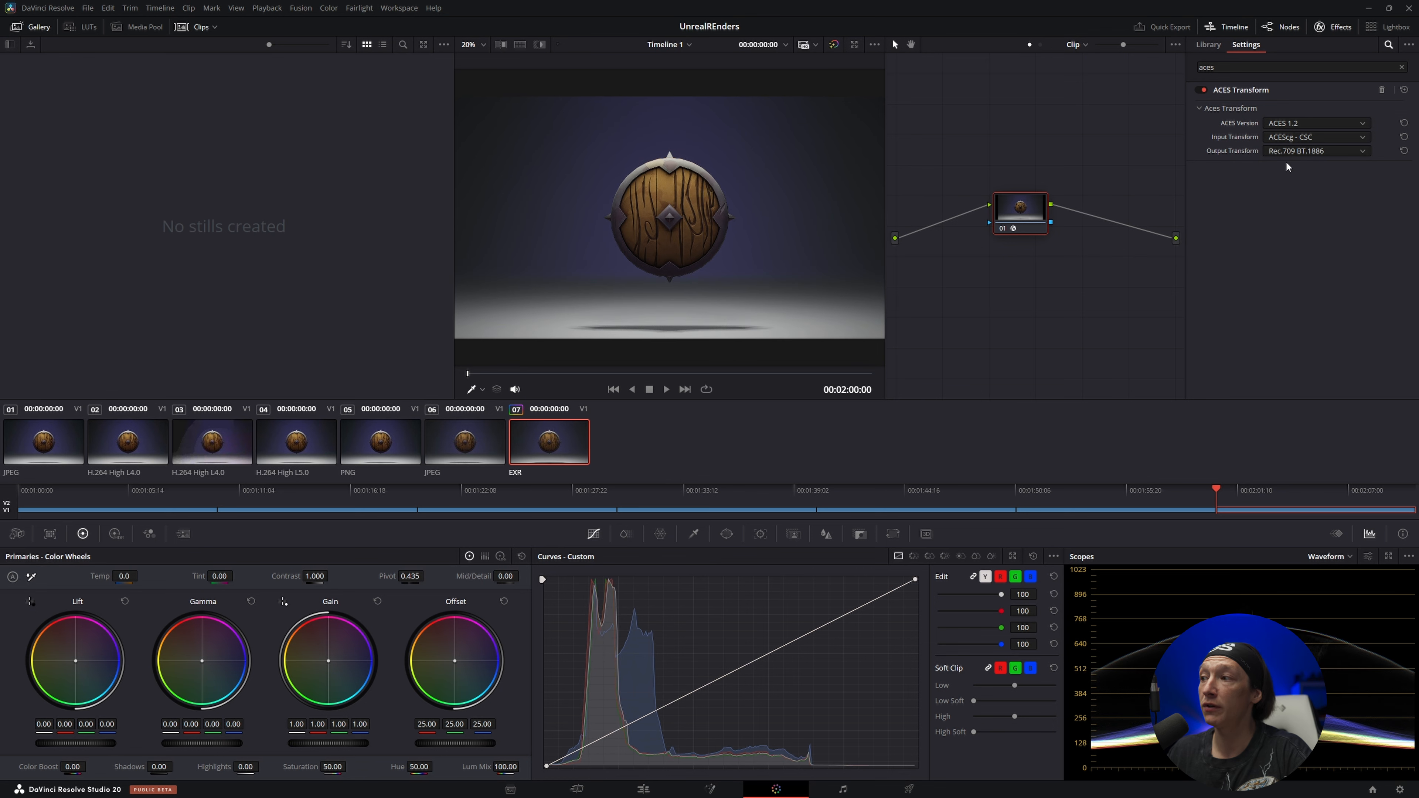
left_click(1290, 125)
left_click(1281, 138)
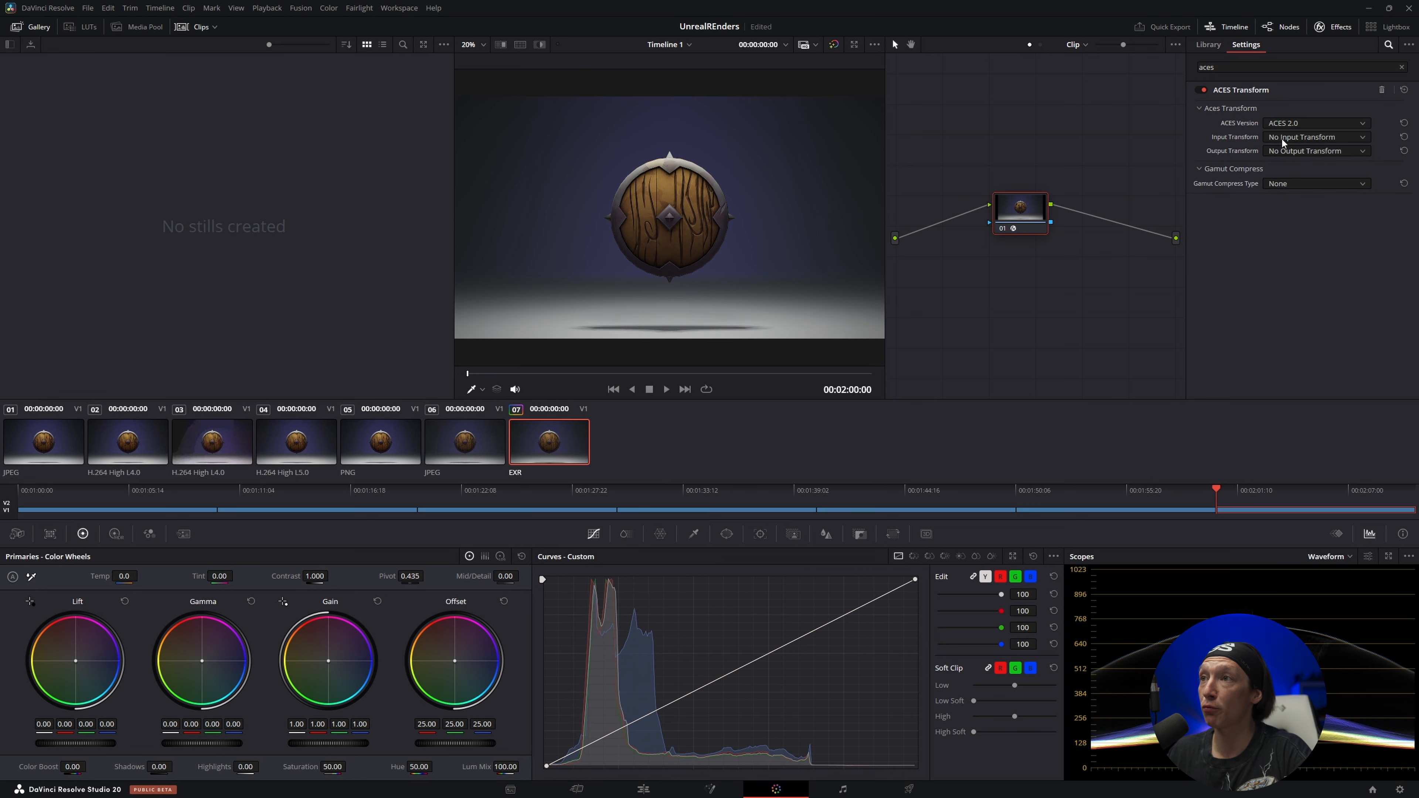
left_click(1289, 126)
left_click(1286, 163)
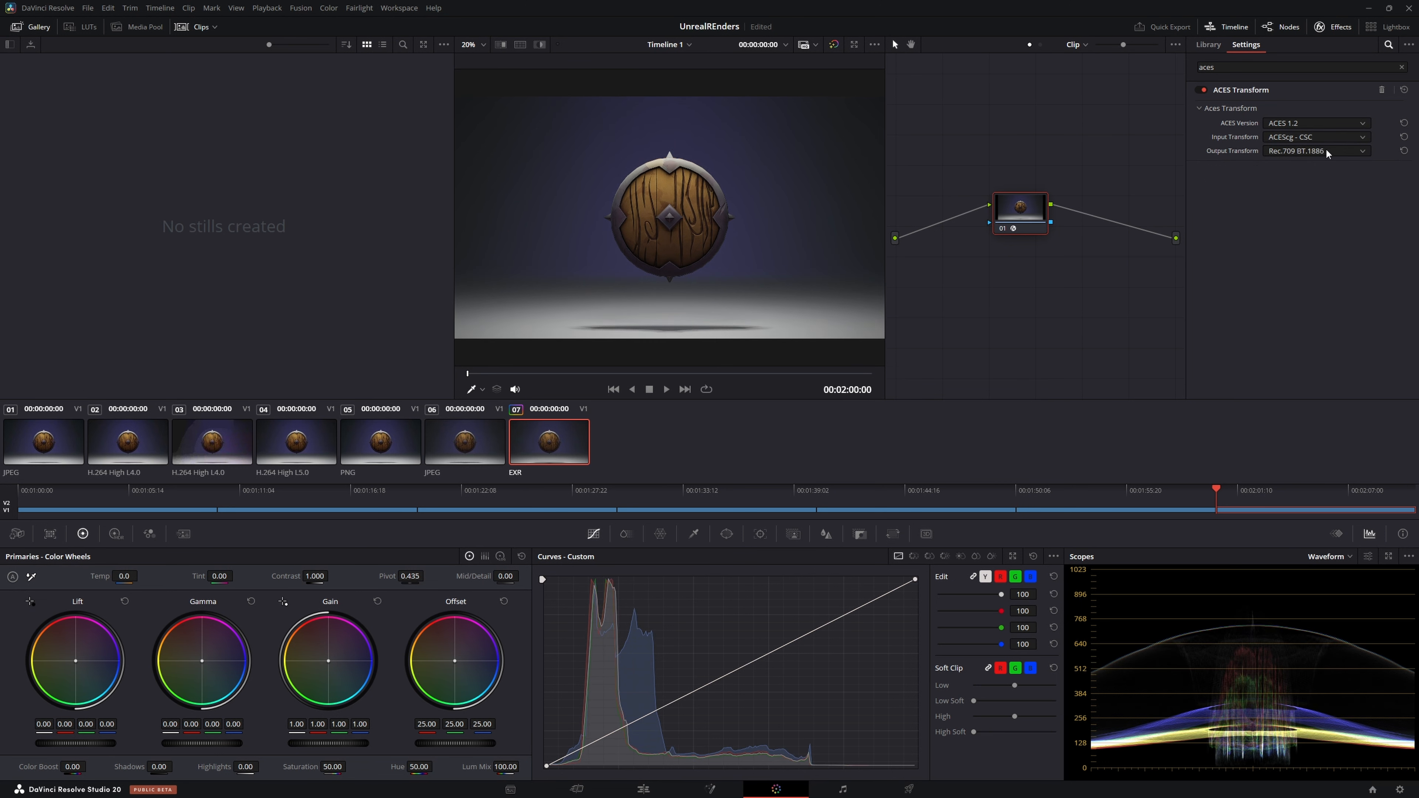
Compare JPEG clip 06 with the ACES 1.2 version of EXR clip 07 in the full frame and the waveform scope
left_click(474, 443)
left_click(542, 445)
left_click(465, 449)
left_click(553, 442)
left_click(495, 448)
left_click(546, 448)
left_click(472, 451)
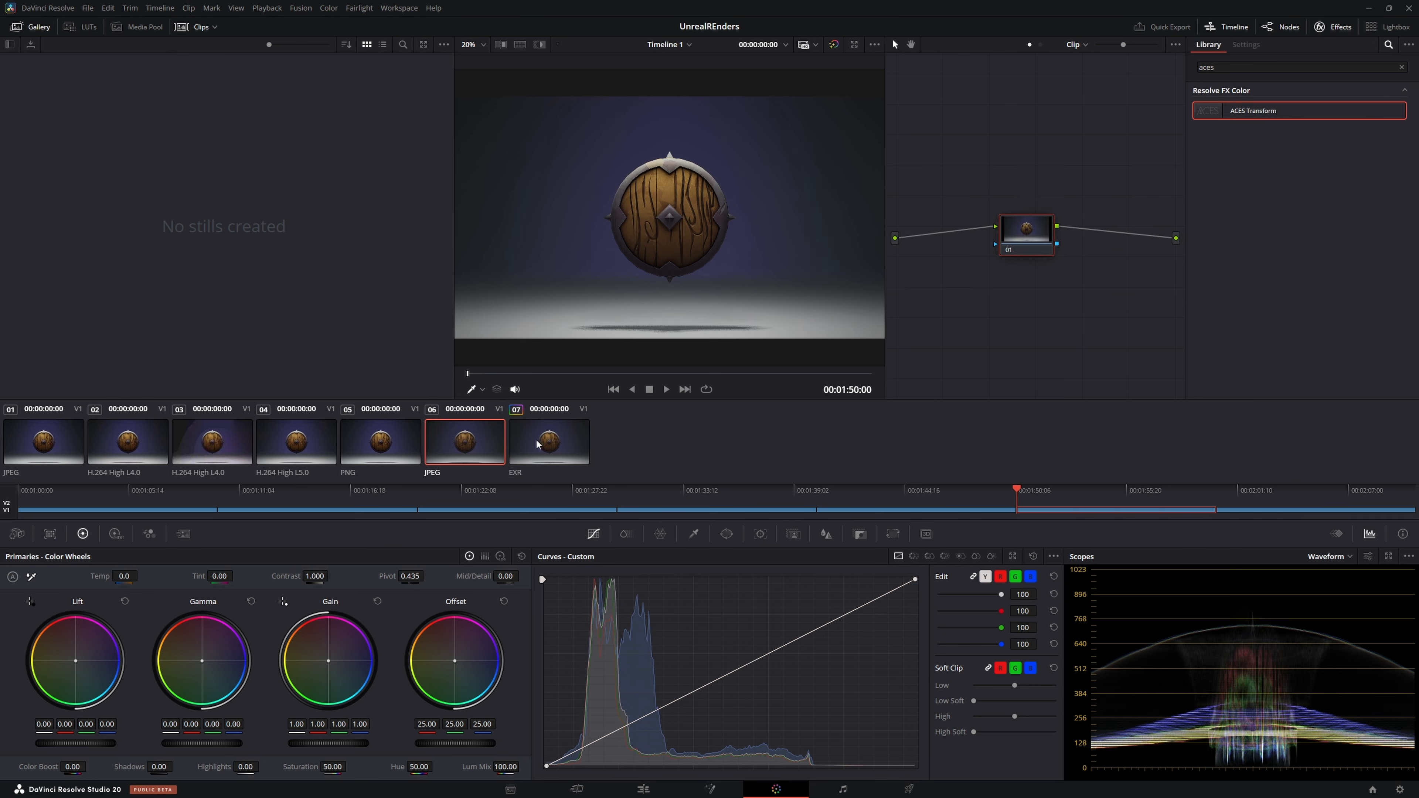
left_click(540, 446)
left_click(467, 450)
left_click(542, 449)
left_click(458, 448)
left_click(550, 451)
left_click(466, 450)
left_click(534, 452)
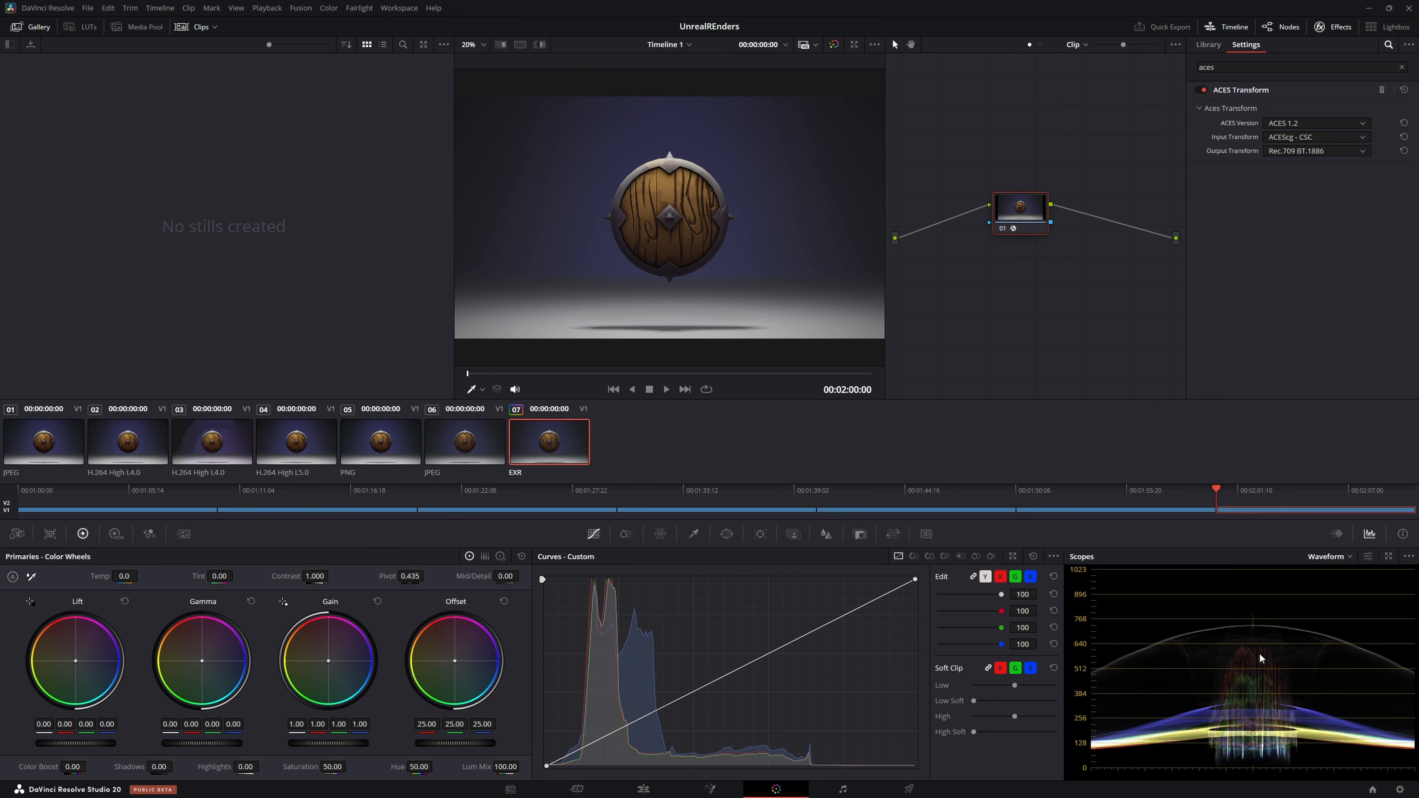
Compare close-ups of the shield's wood and metal rim in JPEG clip 06 and EXR clip 07
scroll(684, 206, "up", 6)
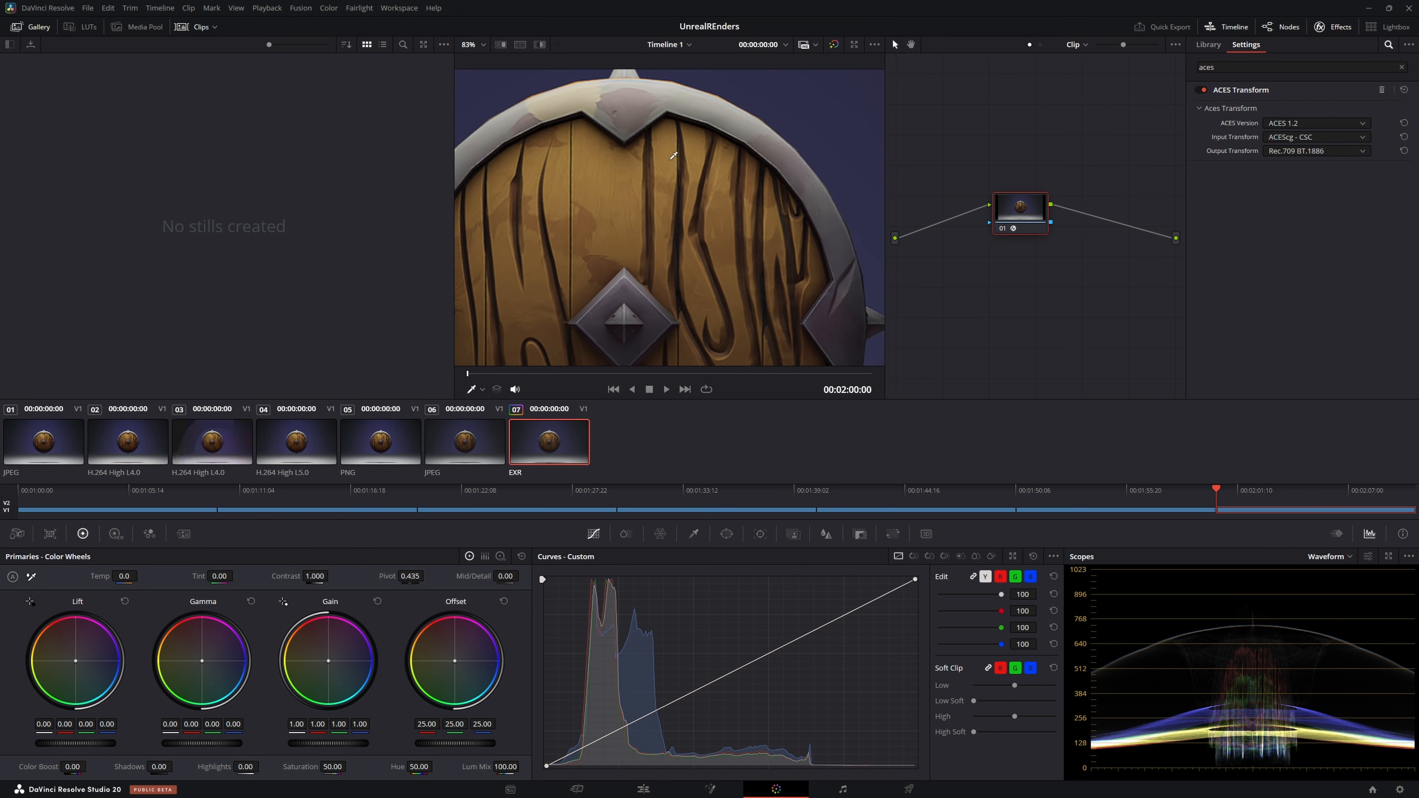
left_click(463, 450)
left_click(545, 450)
left_click(464, 450)
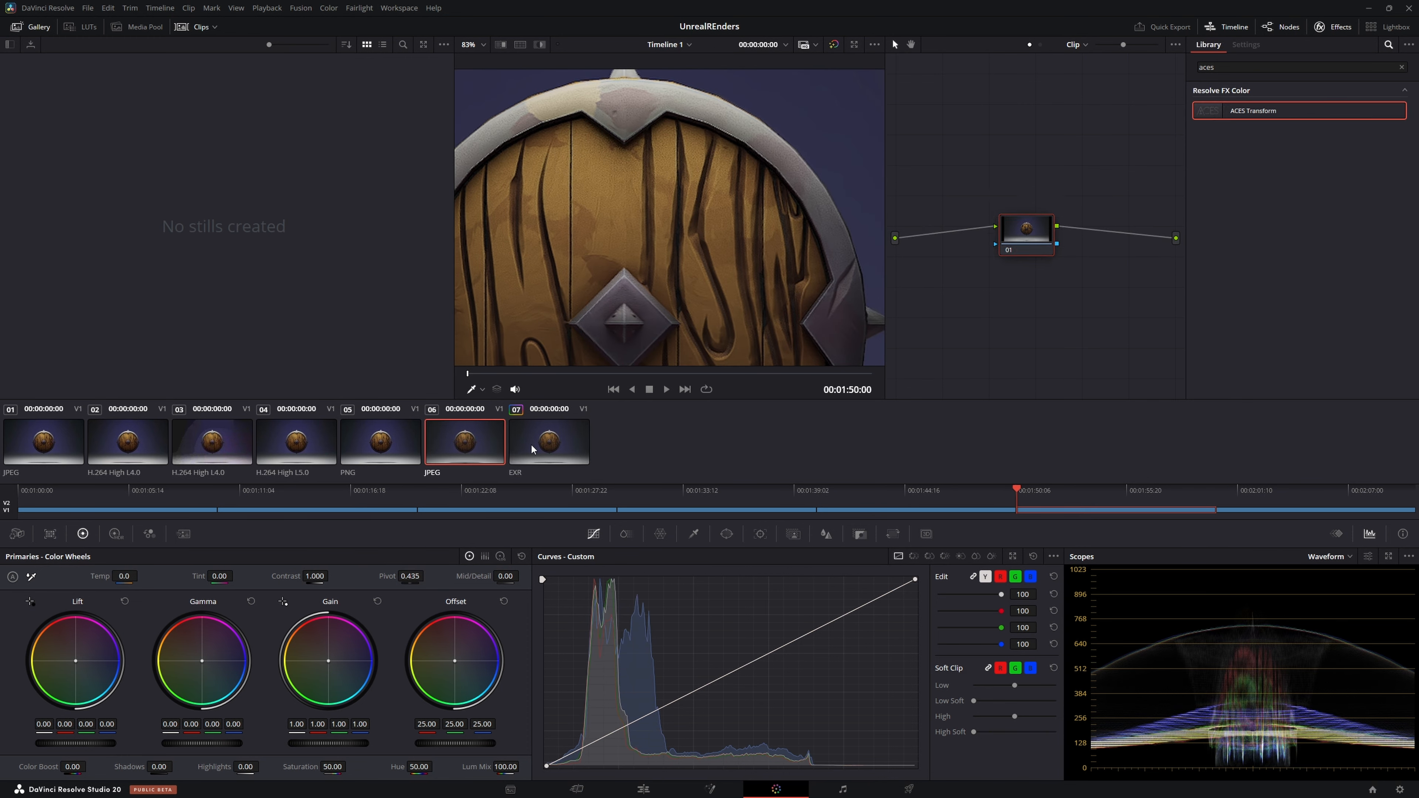
left_click(545, 450)
left_click(457, 450)
scroll(595, 154, "up", 3)
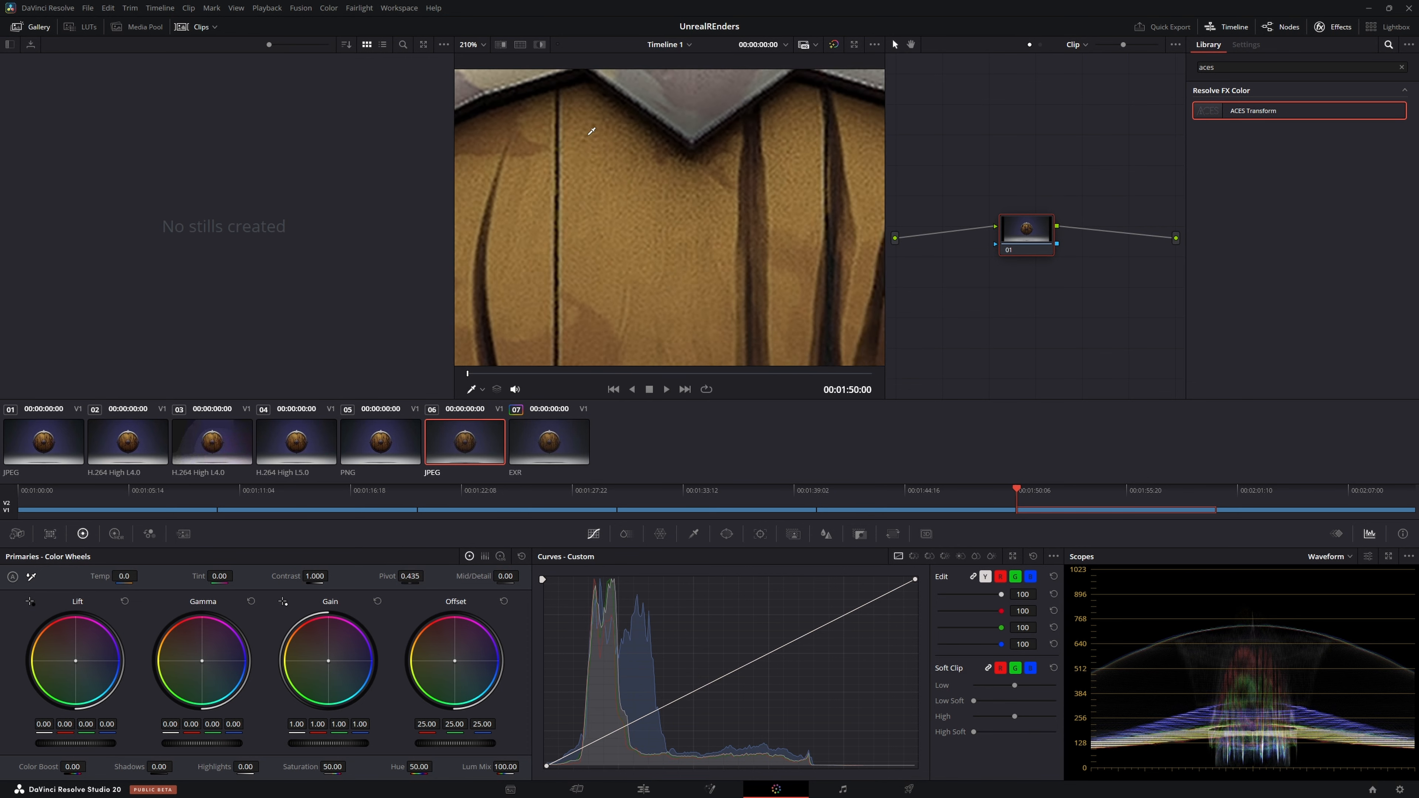
left_click(552, 456)
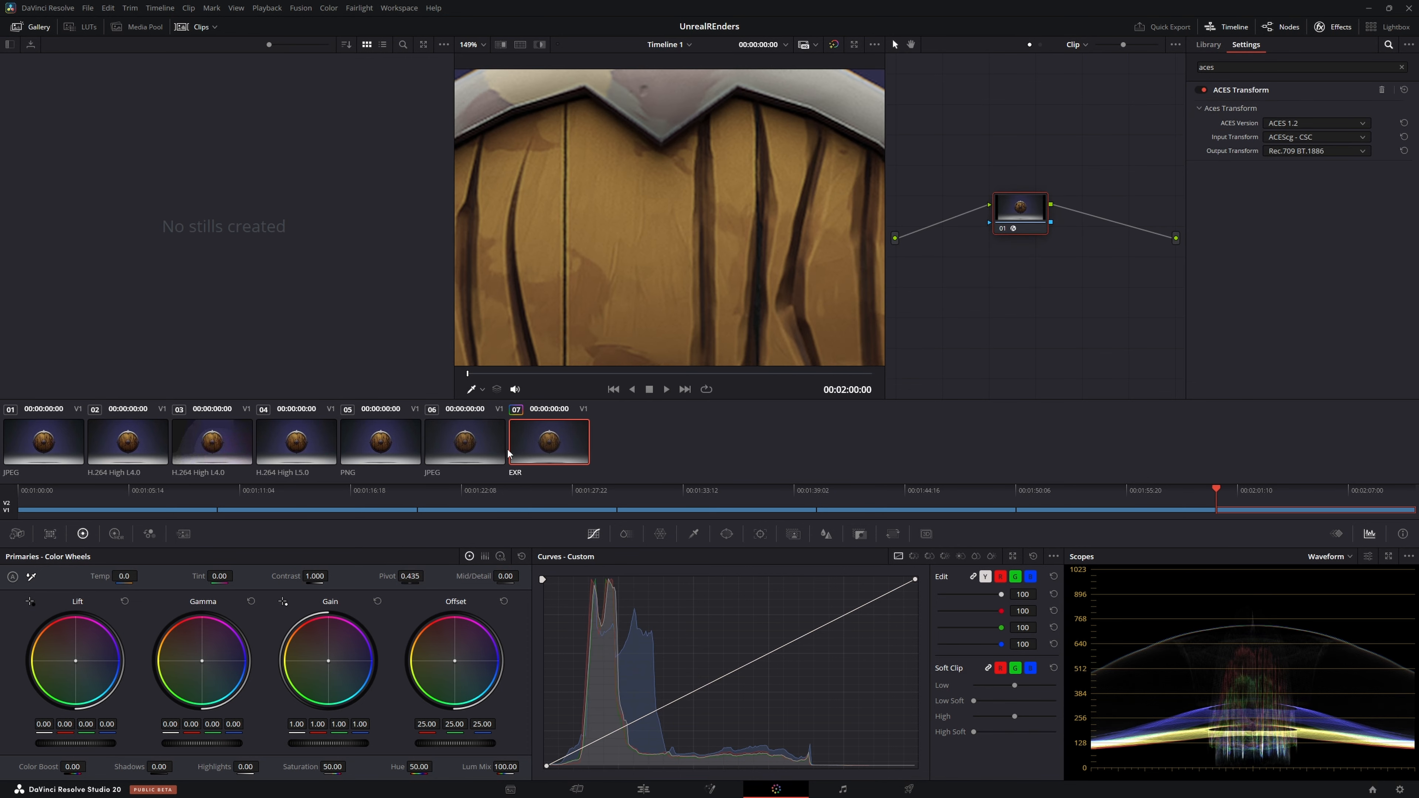
scroll(642, 184, "down", 3)
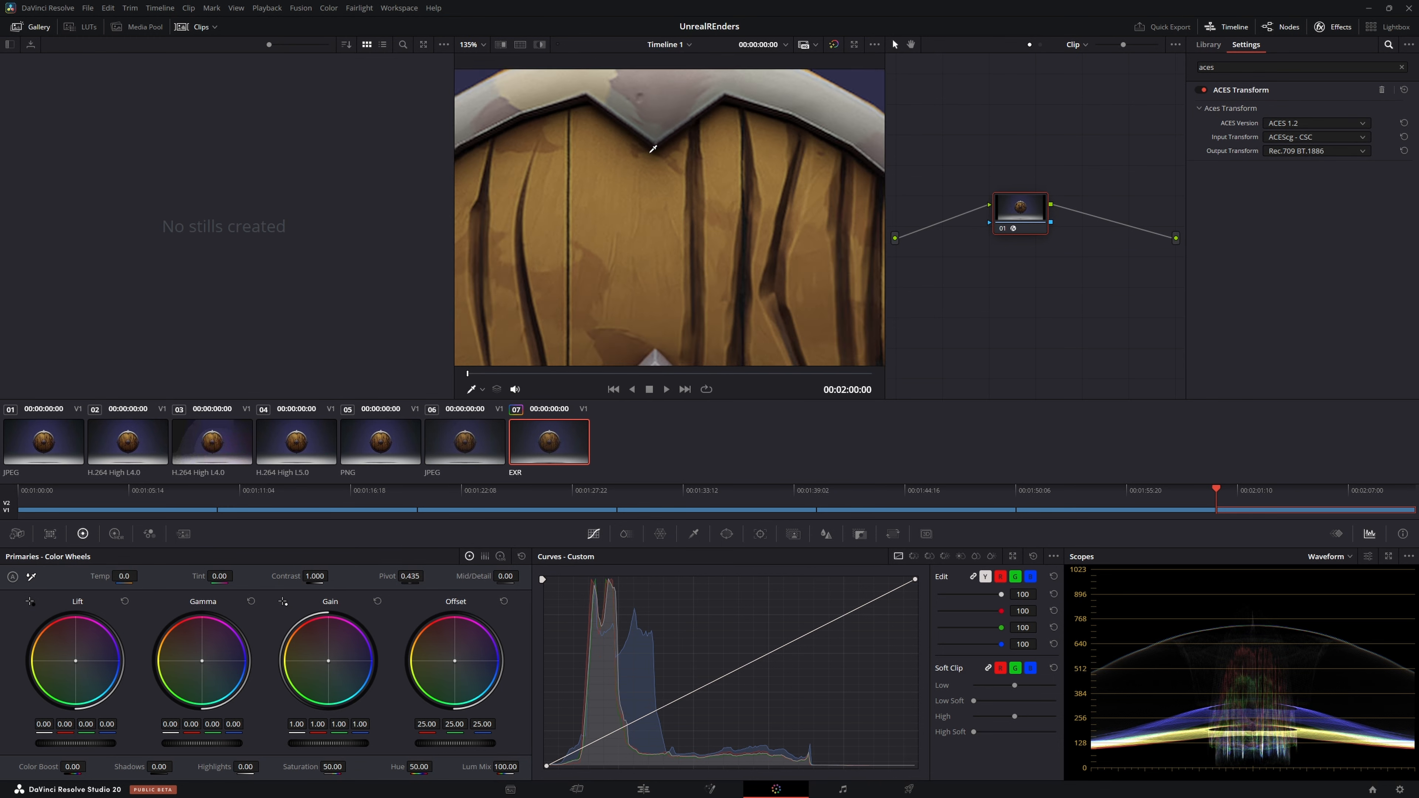
scroll(635, 185, "down", 3)
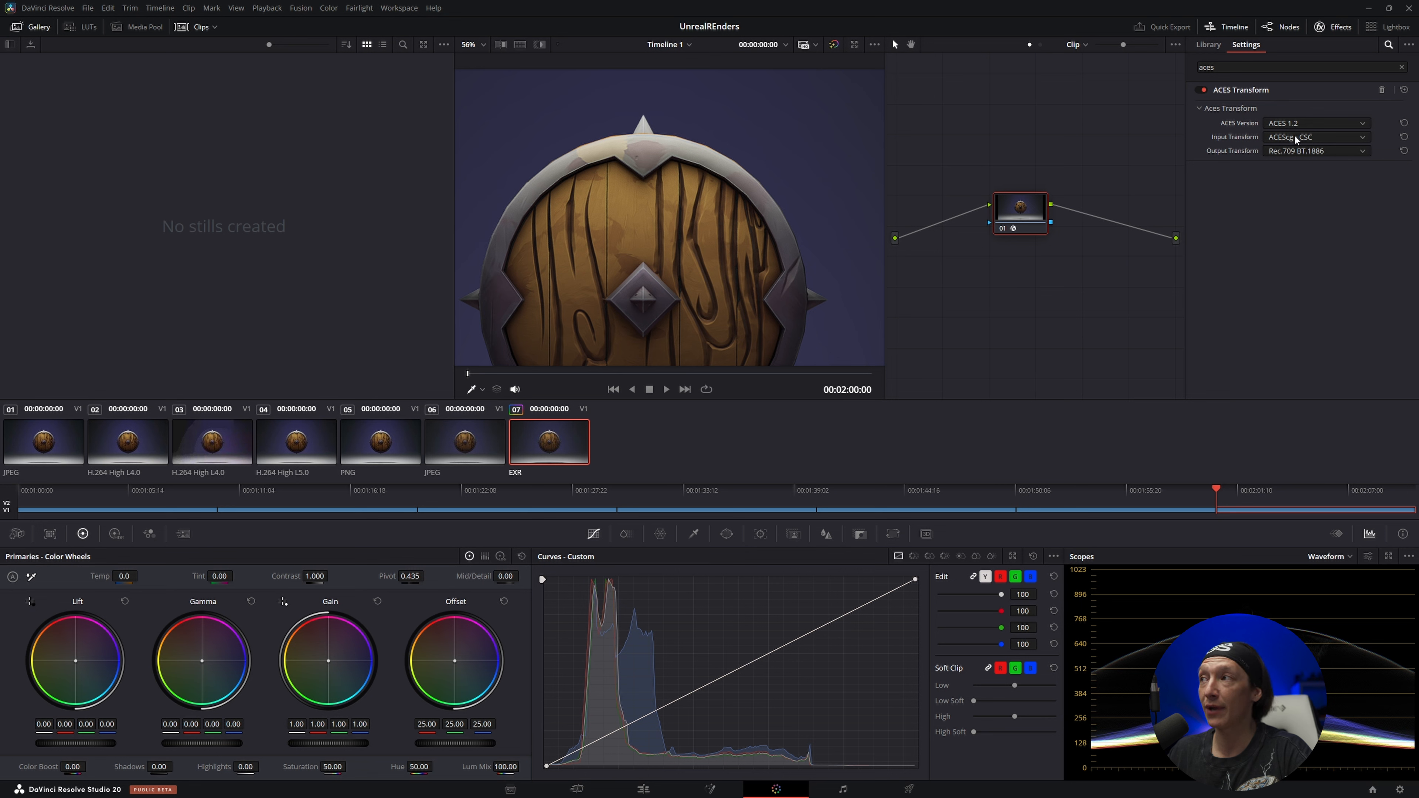
Check the ACES output transform options and compare the JPEG and EXR clips with the viewer at 56% zoom
left_click(1280, 152)
left_click(1279, 152)
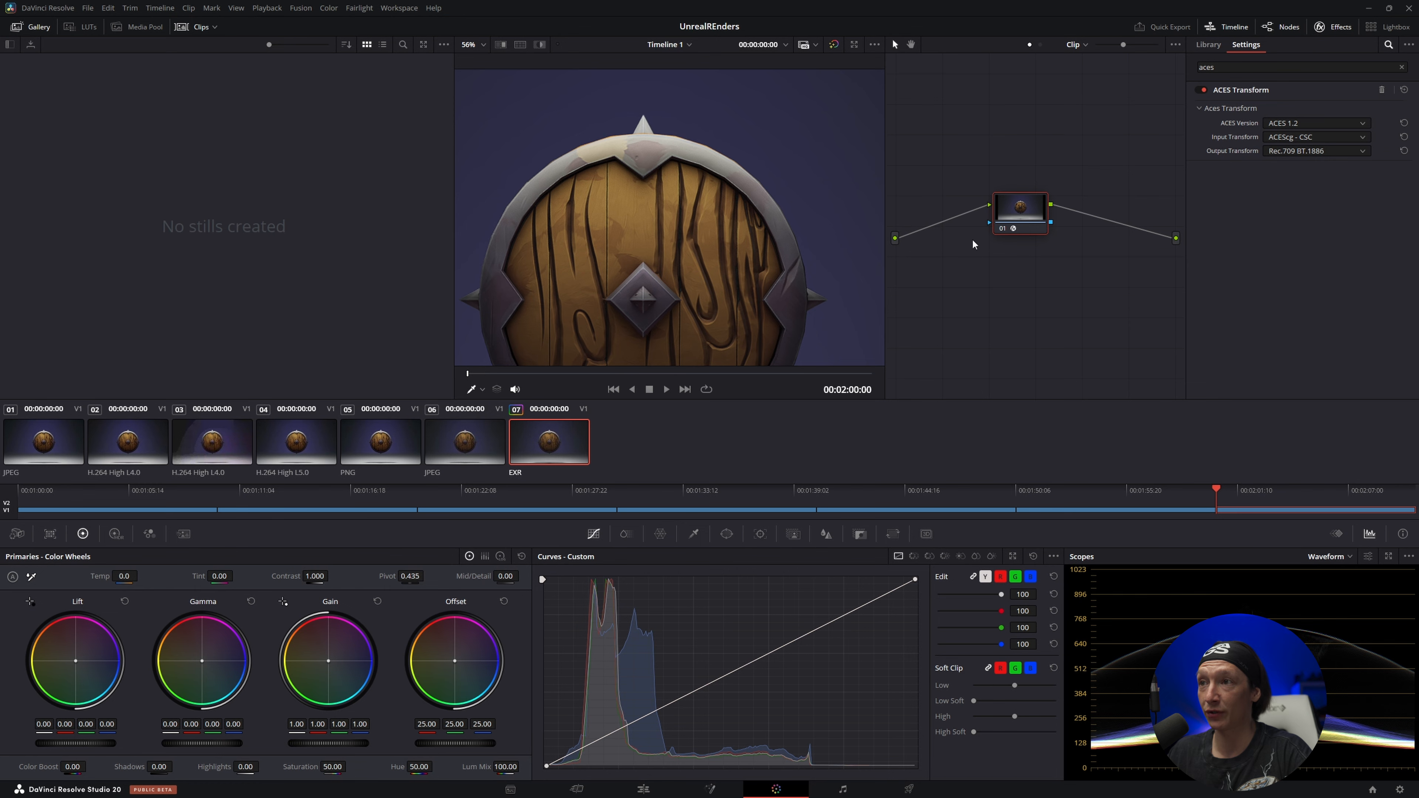
left_click(462, 454)
left_click(553, 443)
left_click(481, 448)
left_click(531, 448)
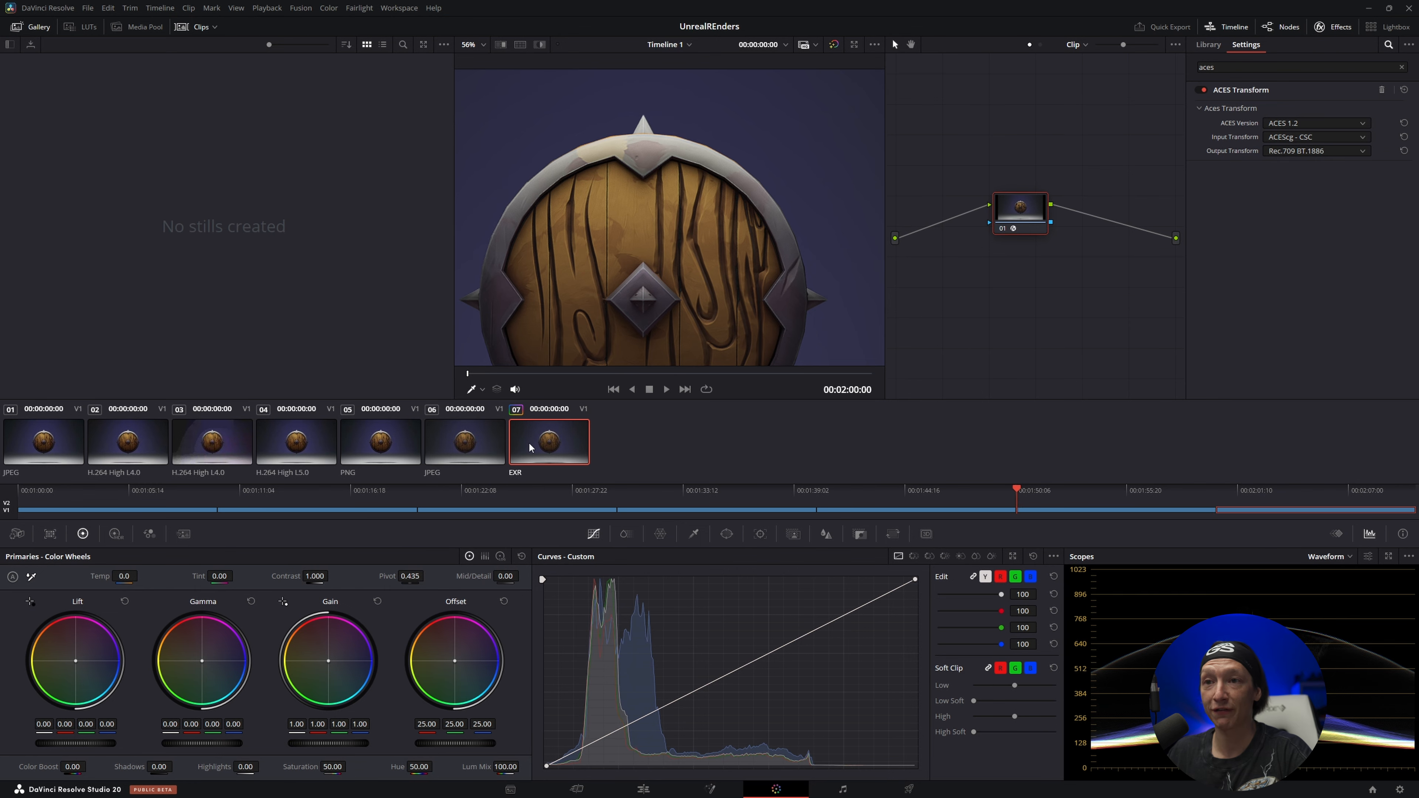